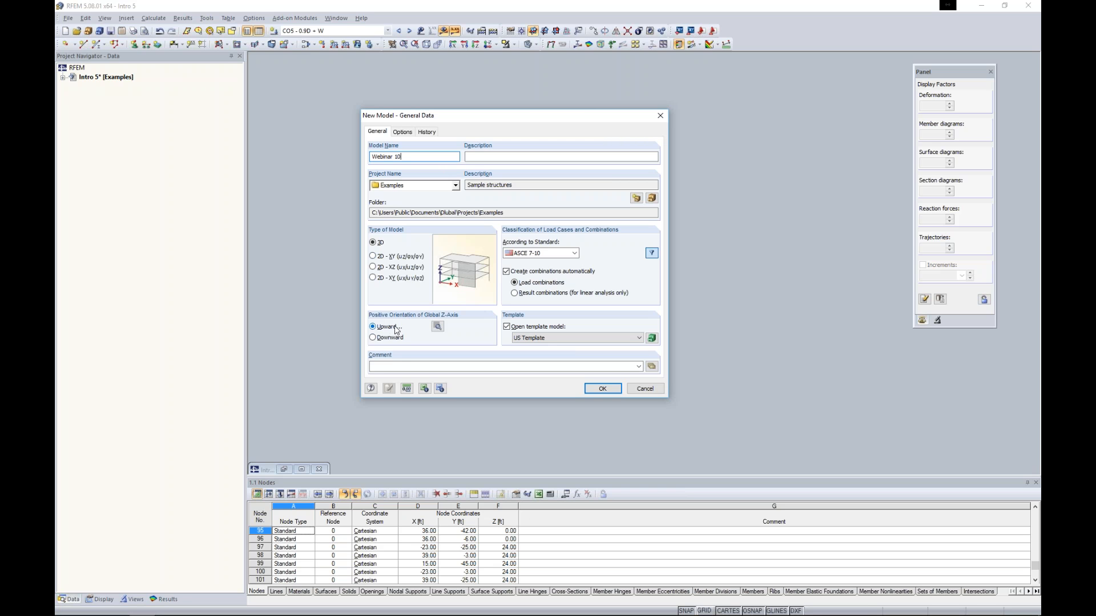
# Step: Confirm the downward local z-axis orientation and keep ASCE 7-10 as the standard for load cases and combinations
pyautogui.click(437, 326)
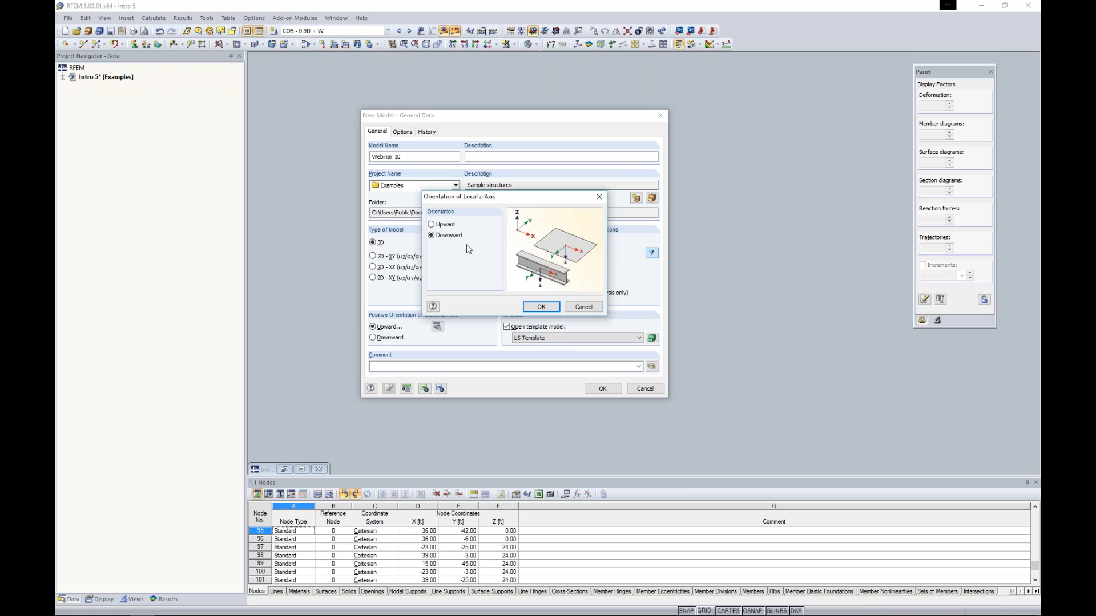
pyautogui.click(528, 309)
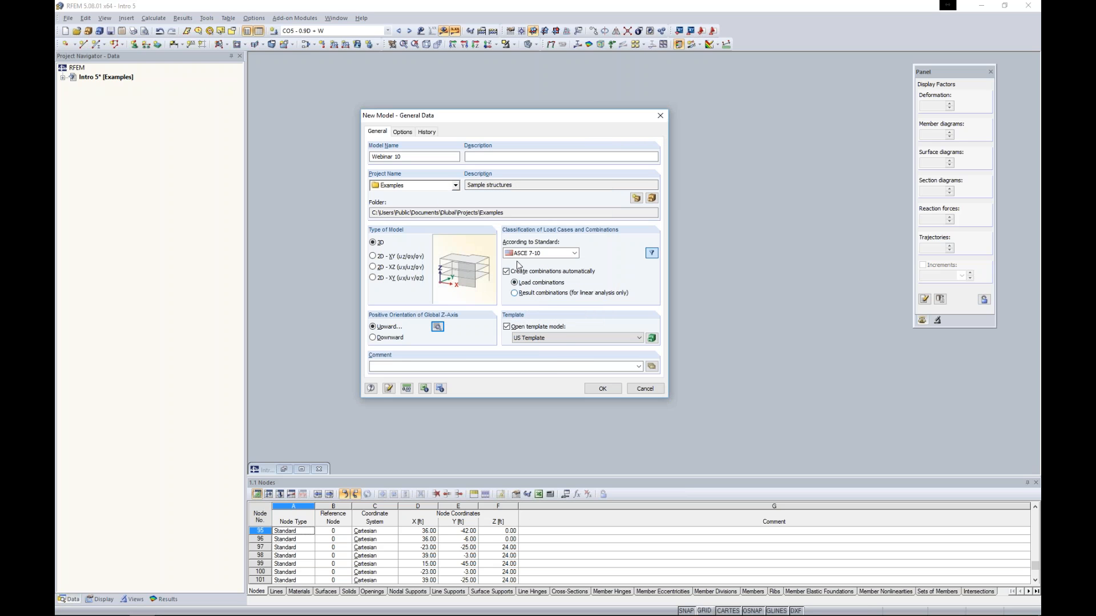
pyautogui.click(575, 253)
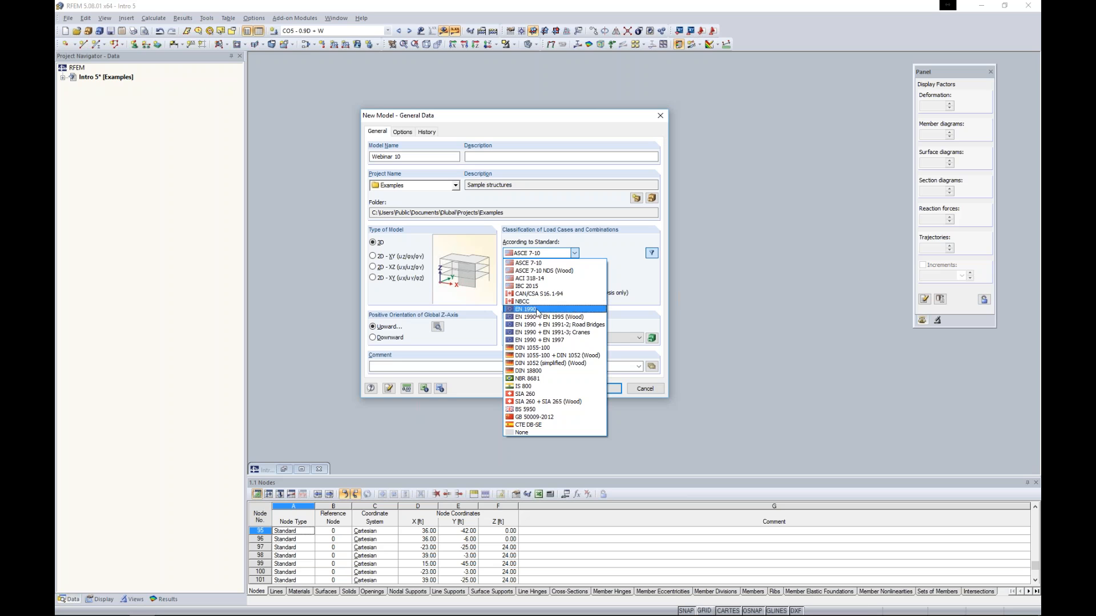
pyautogui.click(624, 278)
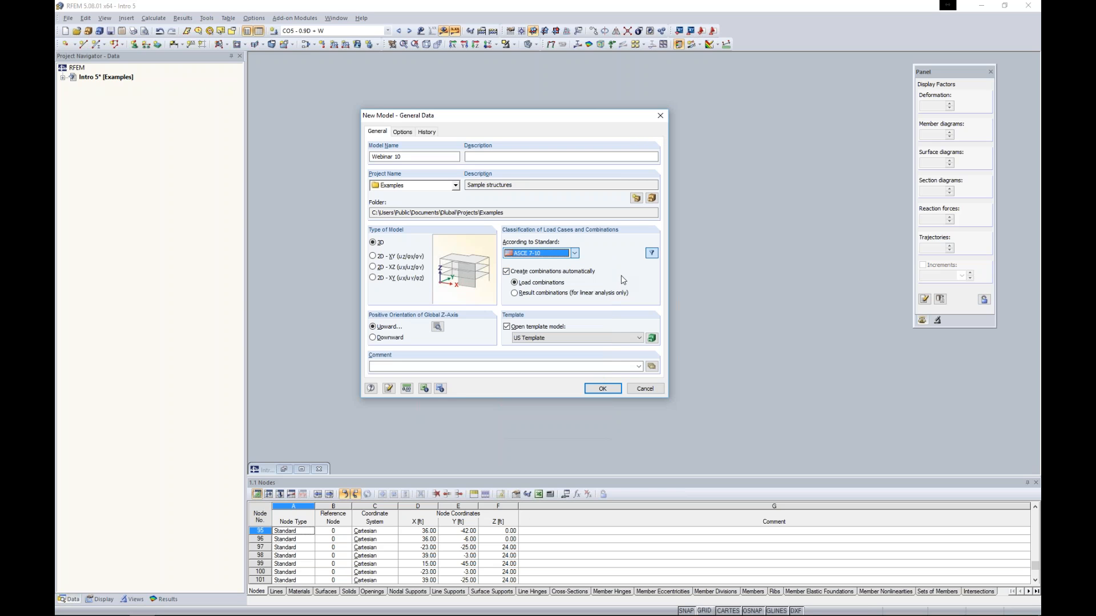
pyautogui.click(506, 272)
pyautogui.click(506, 271)
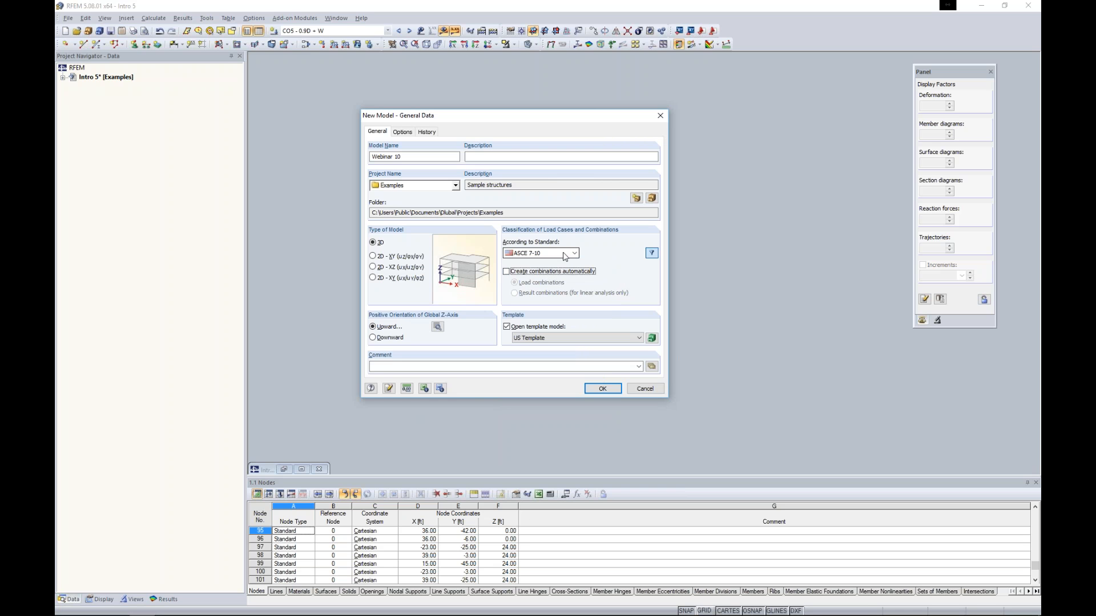
pyautogui.click(506, 272)
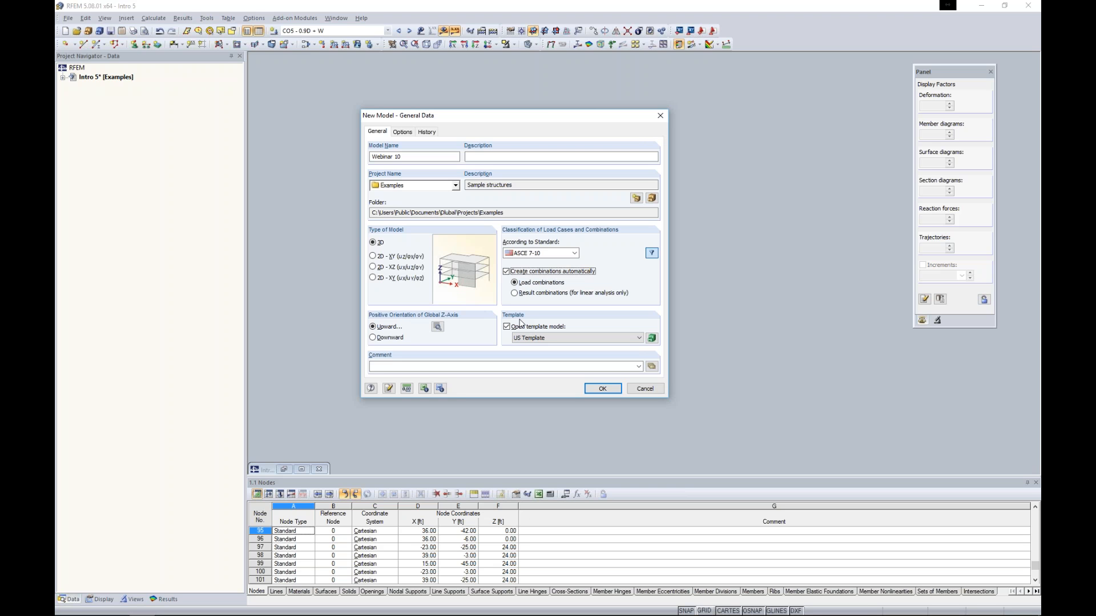
# Step: Create the Webinar 10 model based on the US Template and maximize its model window
pyautogui.click(520, 338)
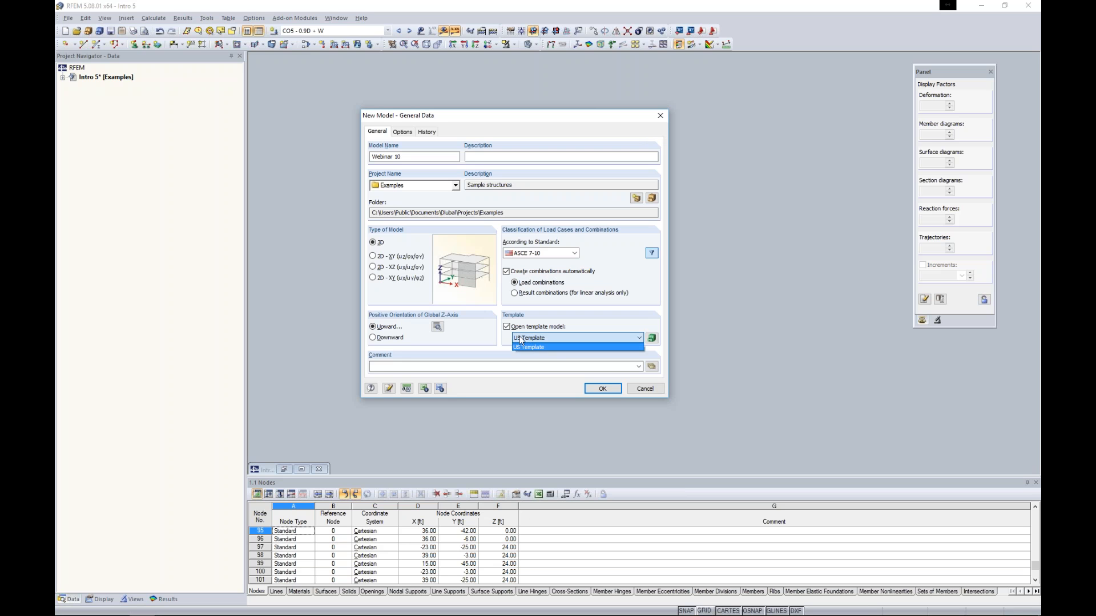
pyautogui.click(520, 339)
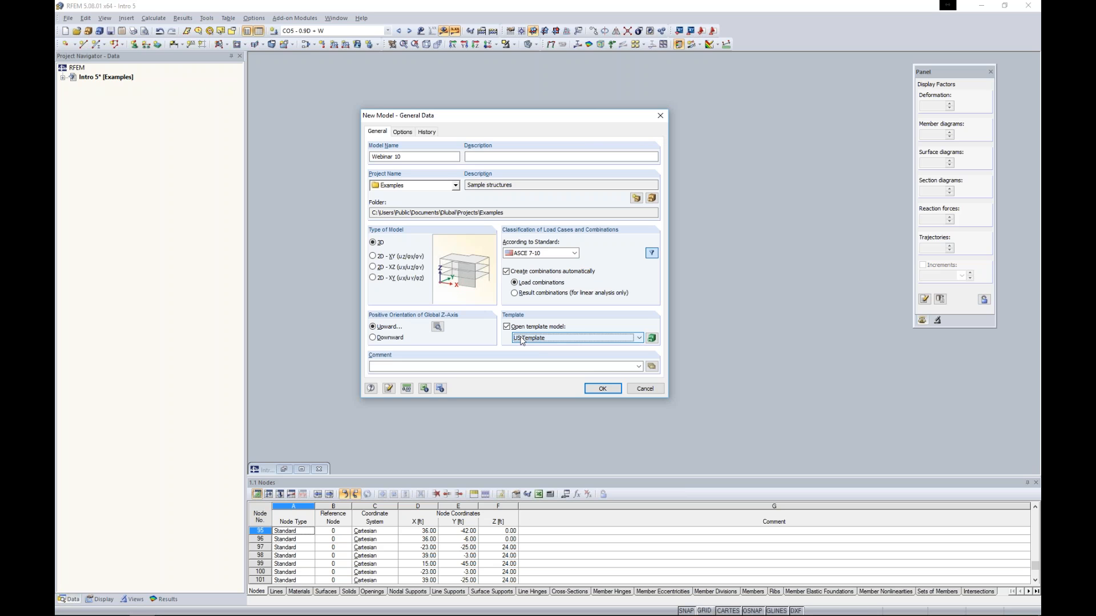
pyautogui.click(599, 388)
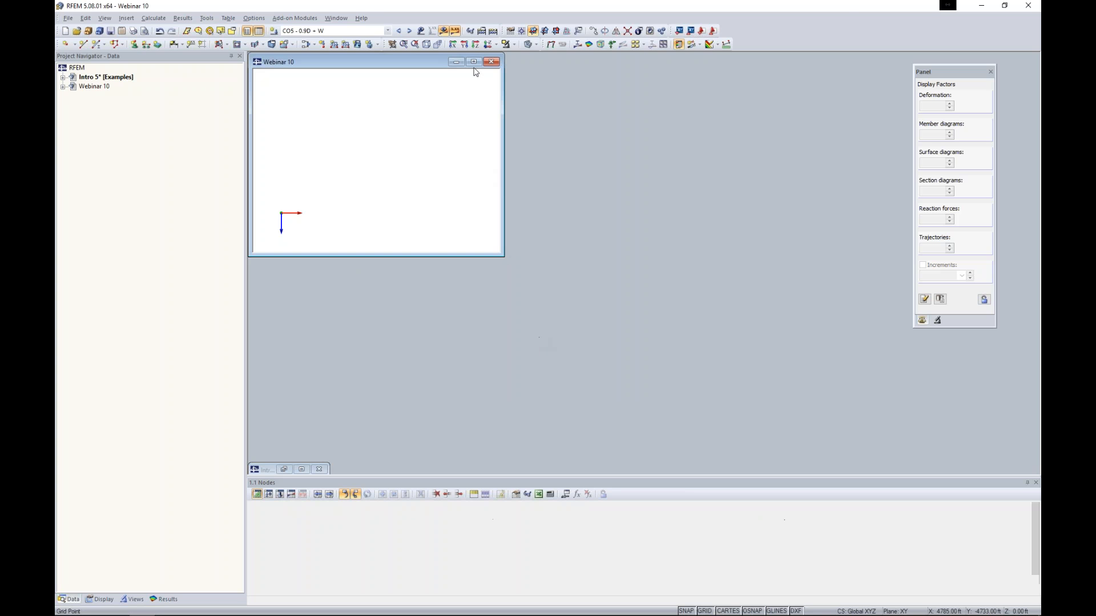
pyautogui.click(474, 62)
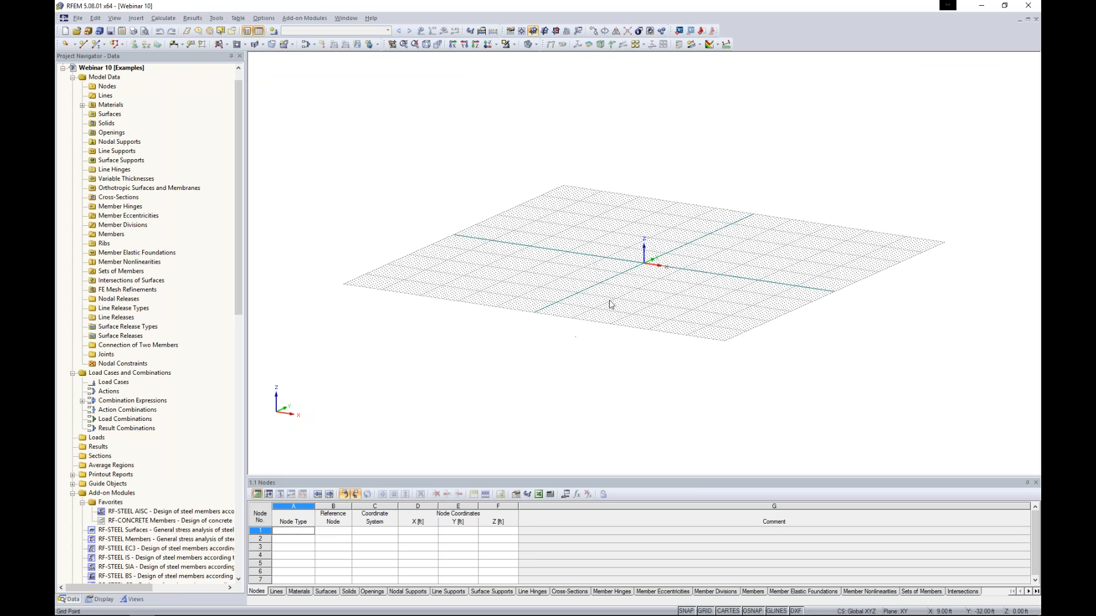
pyautogui.moveTo(546, 297); pyautogui.dragTo(482, 306, button='middle')
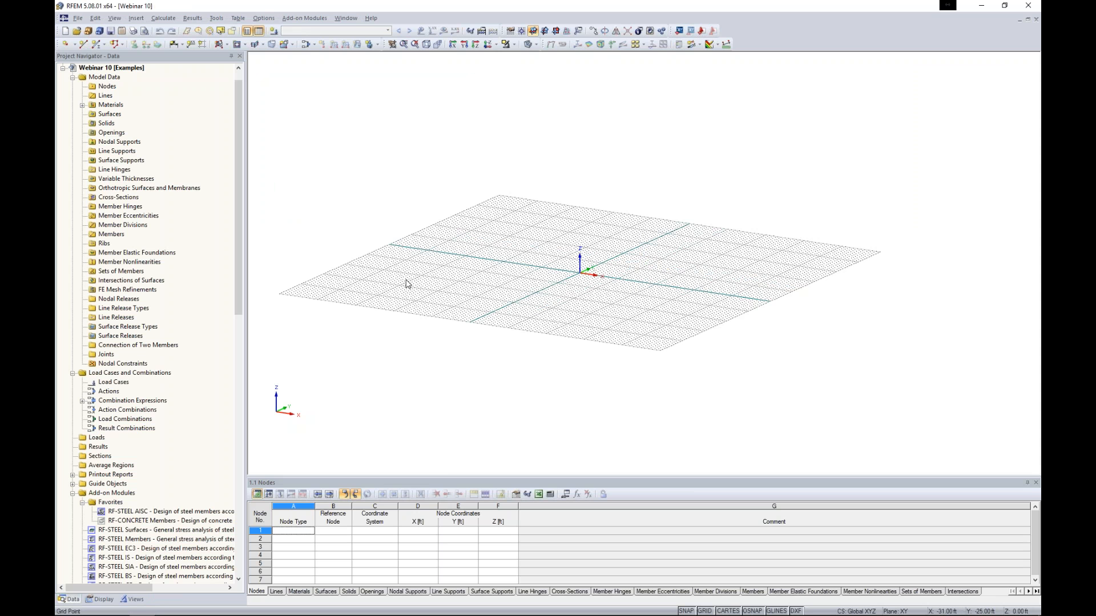
pyautogui.moveTo(445, 447); pyautogui.dragTo(445, 395)
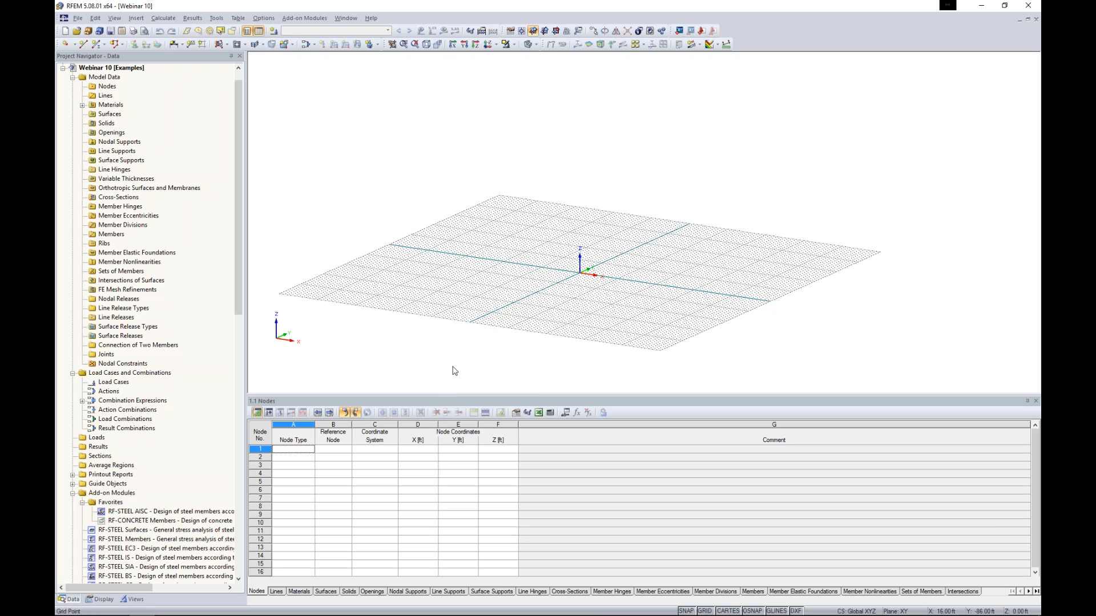
pyautogui.click(539, 413)
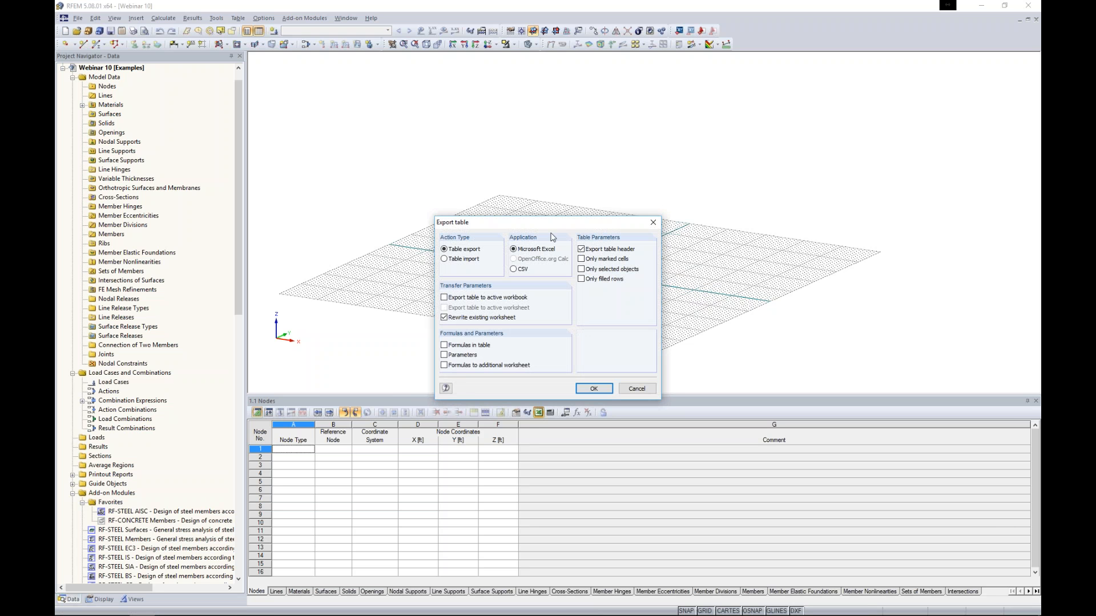
pyautogui.moveTo(553, 222); pyautogui.dragTo(553, 190)
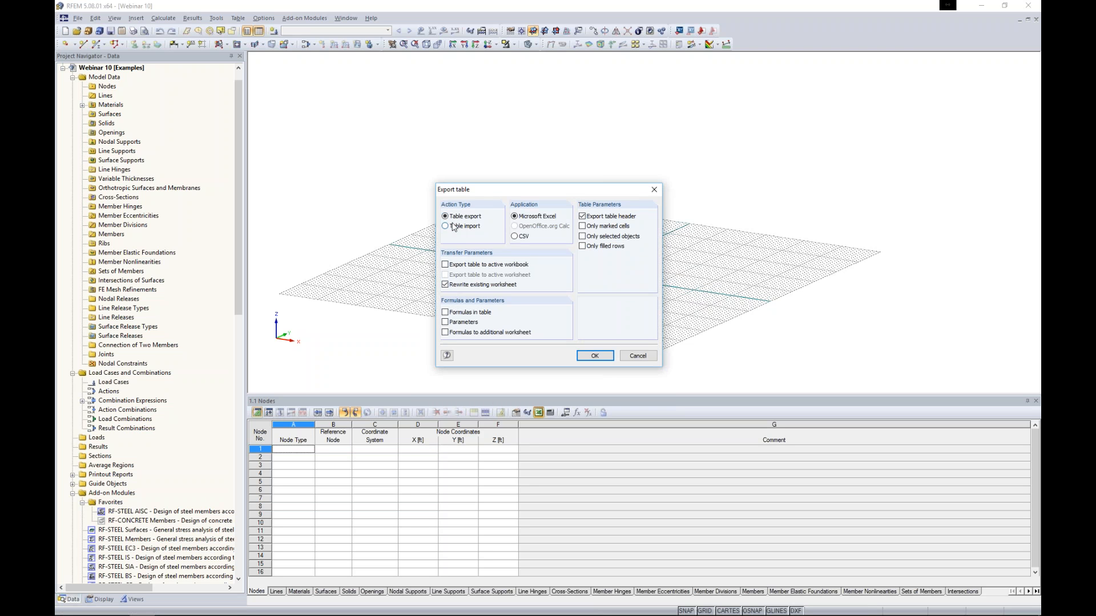
pyautogui.click(445, 226)
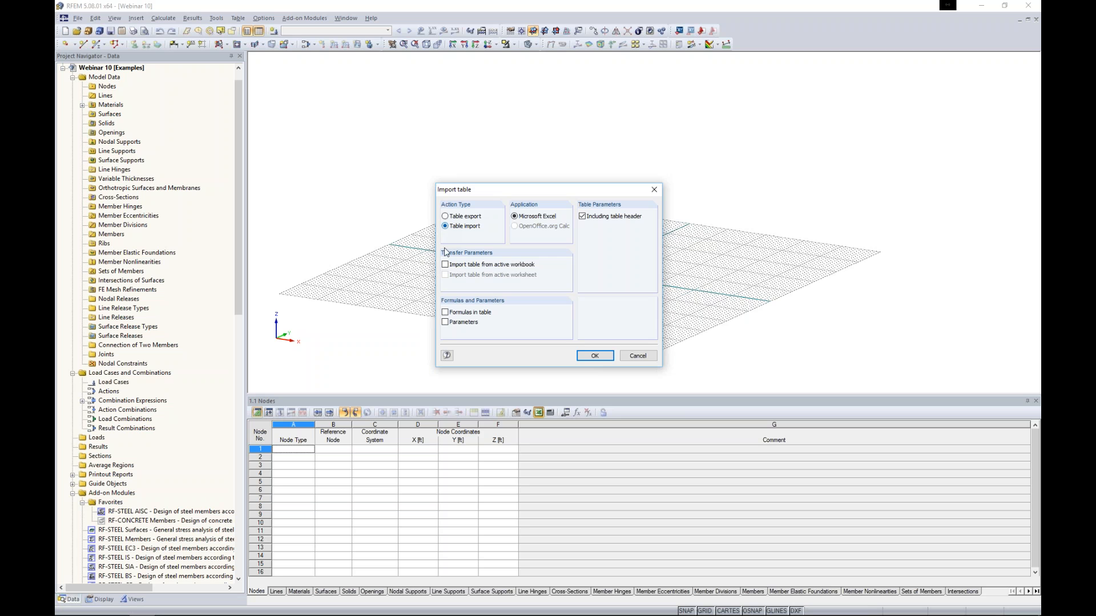
pyautogui.click(445, 265)
pyautogui.click(445, 275)
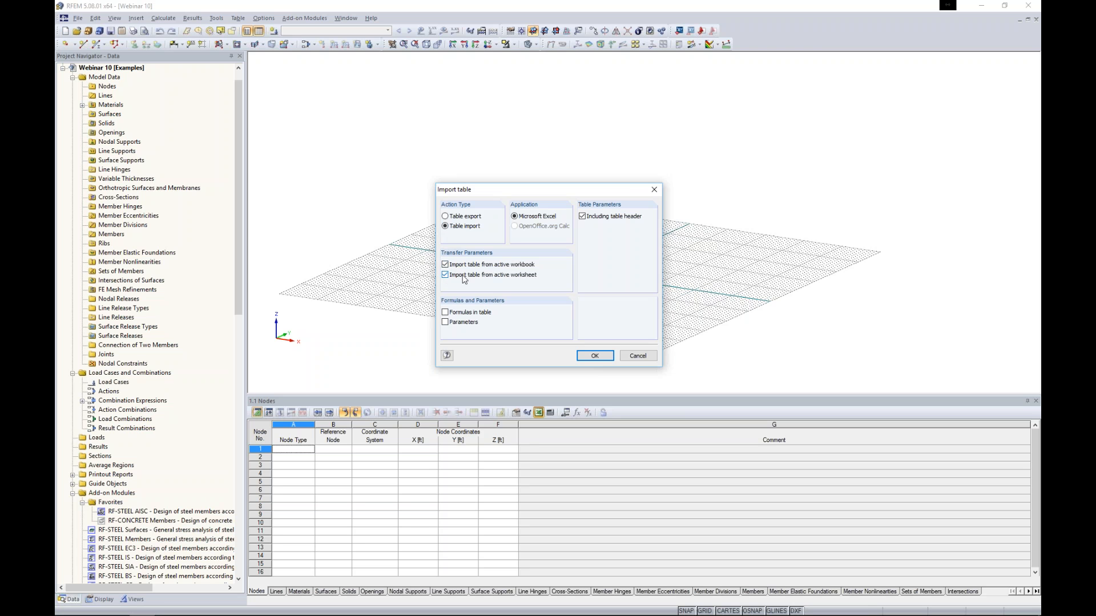
pyautogui.click(638, 356)
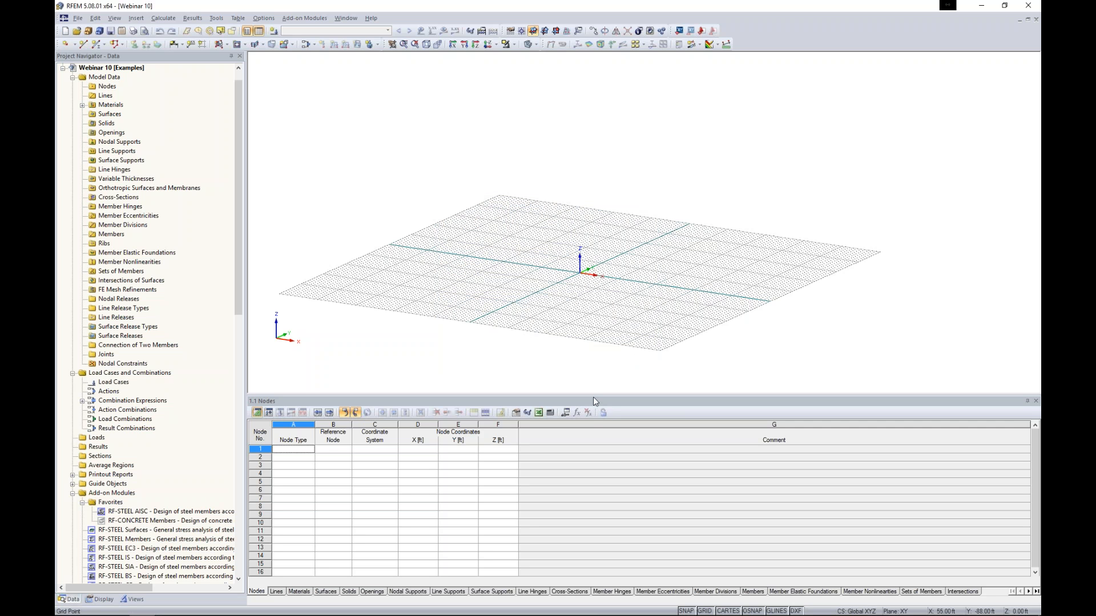
pyautogui.moveTo(588, 450); pyautogui.dragTo(588, 463)
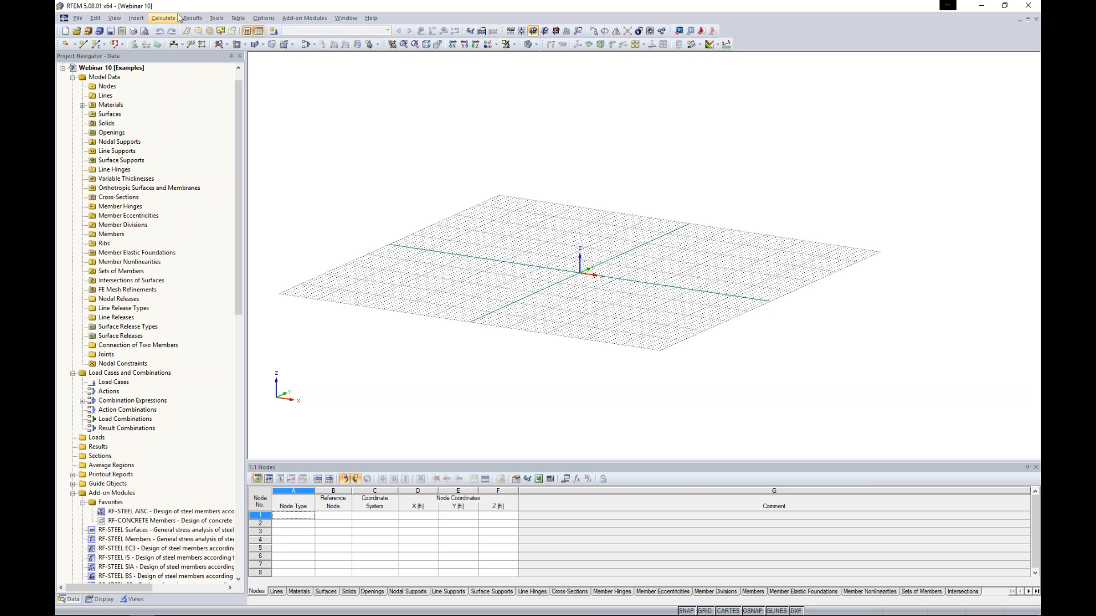
# Step: Examine the available add-on modules for steel, concrete, timber and aluminum design, dynamics, connections and stability
pyautogui.click(296, 17)
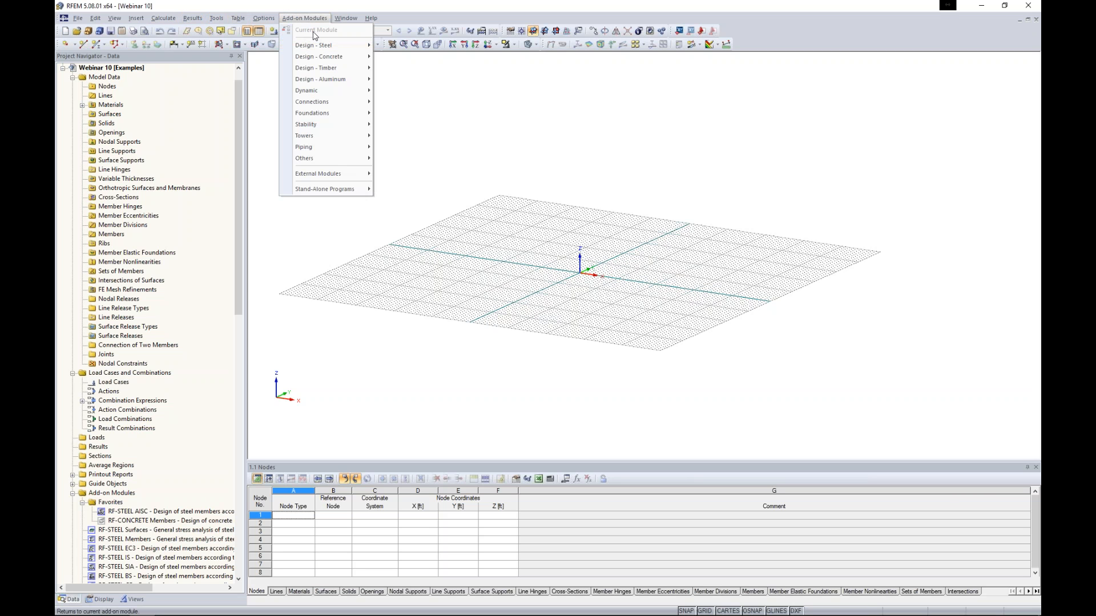
pyautogui.moveTo(318, 46)
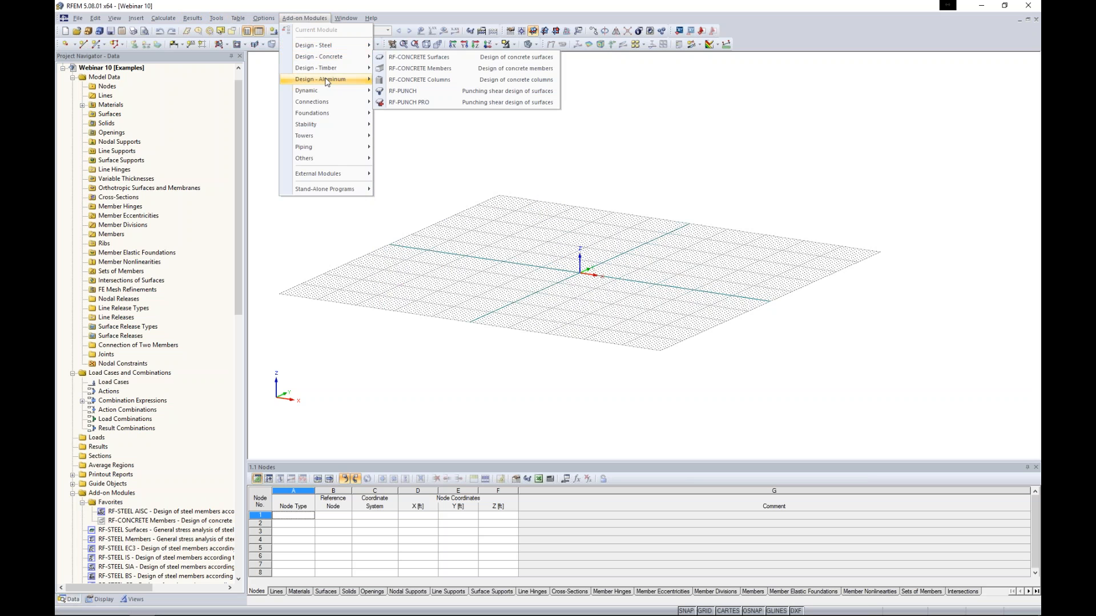
pyautogui.moveTo(323, 92)
pyautogui.click(273, 113)
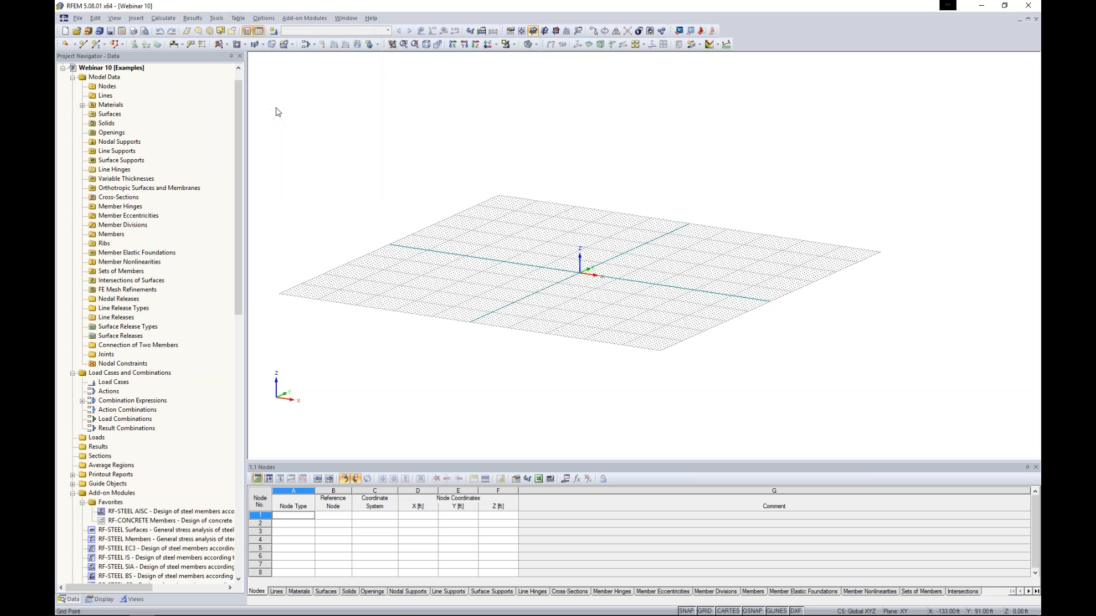
pyautogui.moveTo(238, 114); pyautogui.dragTo(234, 169)
pyautogui.scroll(1, 234, 108)
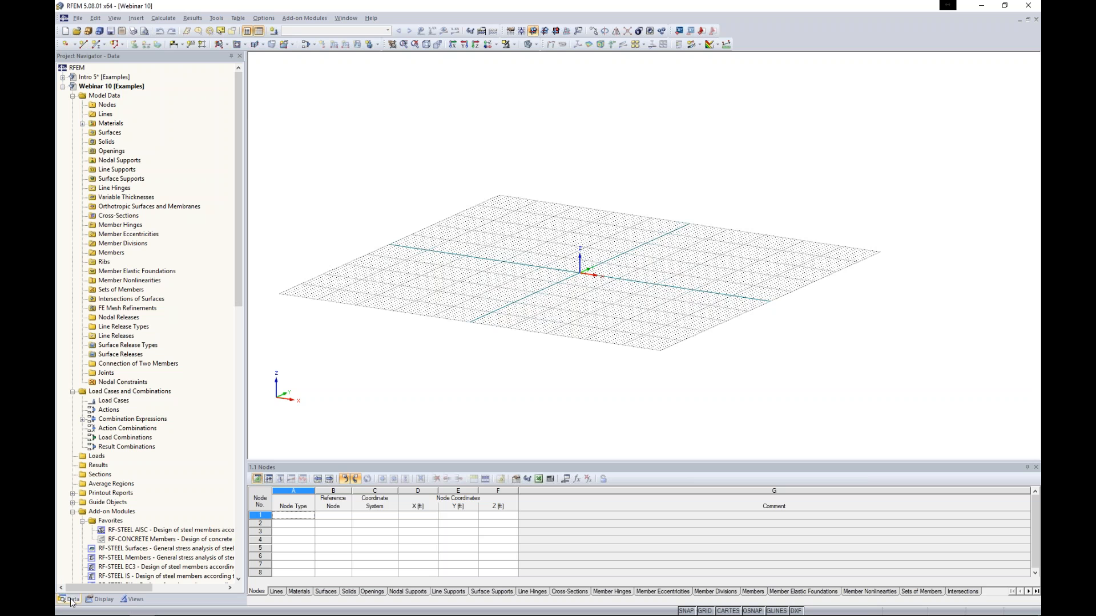
pyautogui.scroll(-8, 167, 405)
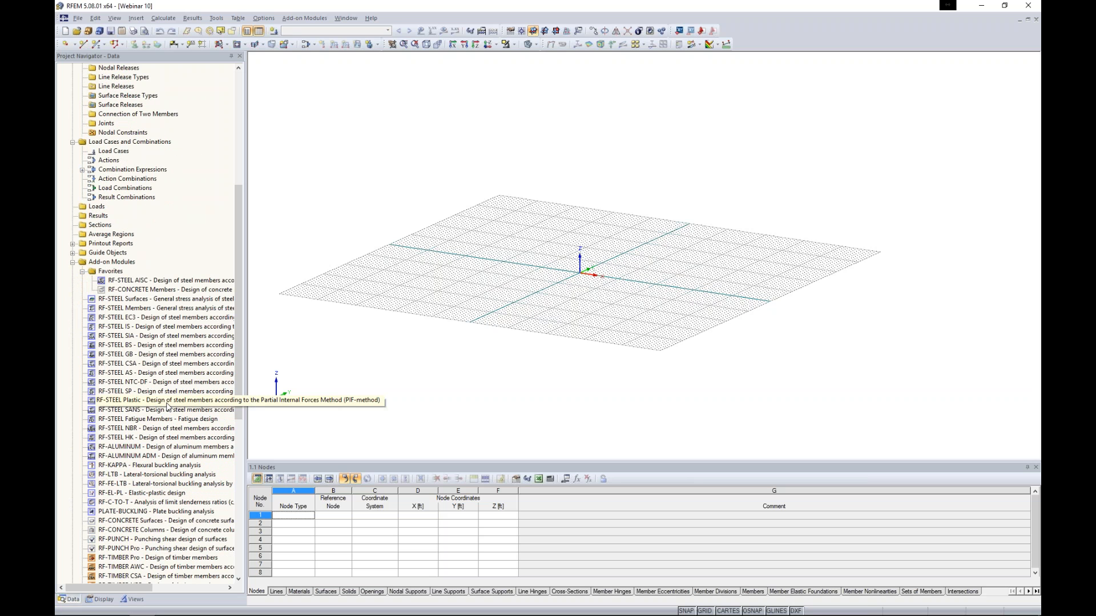
pyautogui.scroll(-2, 142, 300)
pyautogui.scroll(-2, 141, 301)
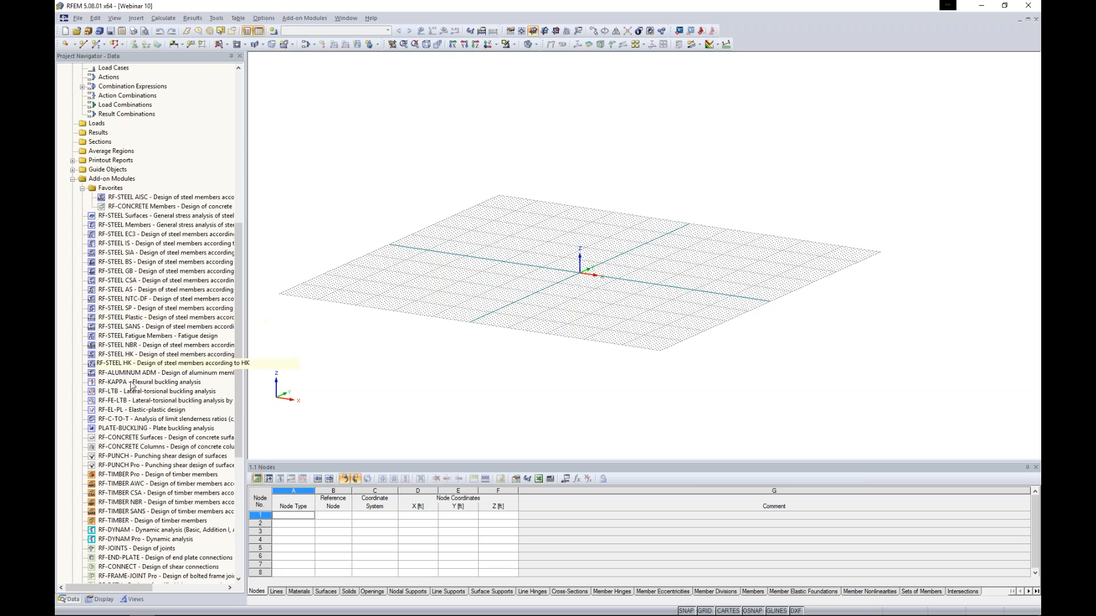
pyautogui.scroll(-3, 132, 394)
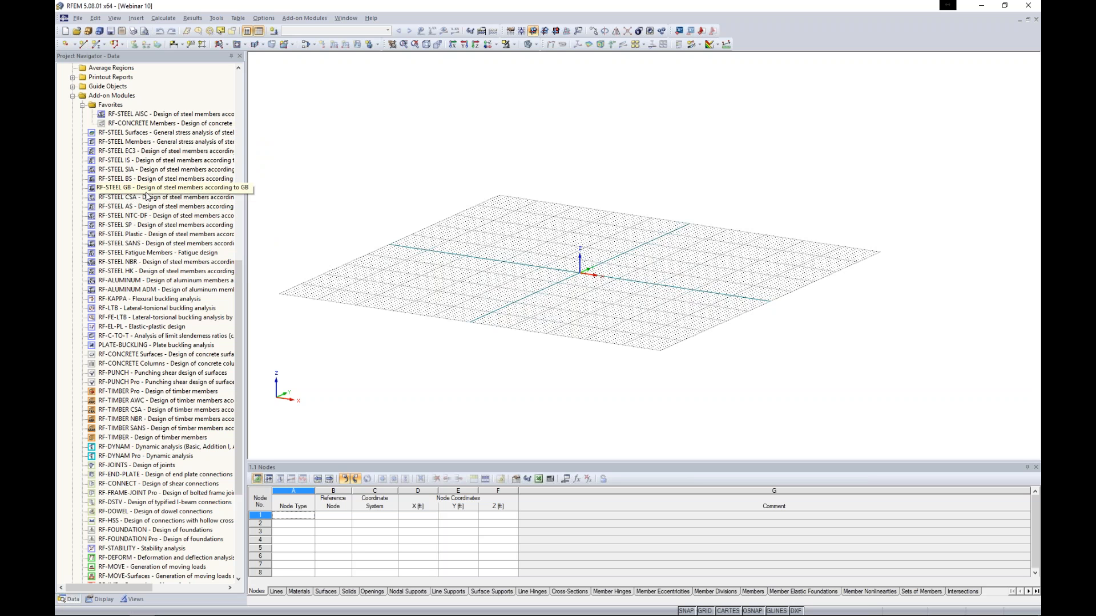
pyautogui.scroll(-4, 146, 206)
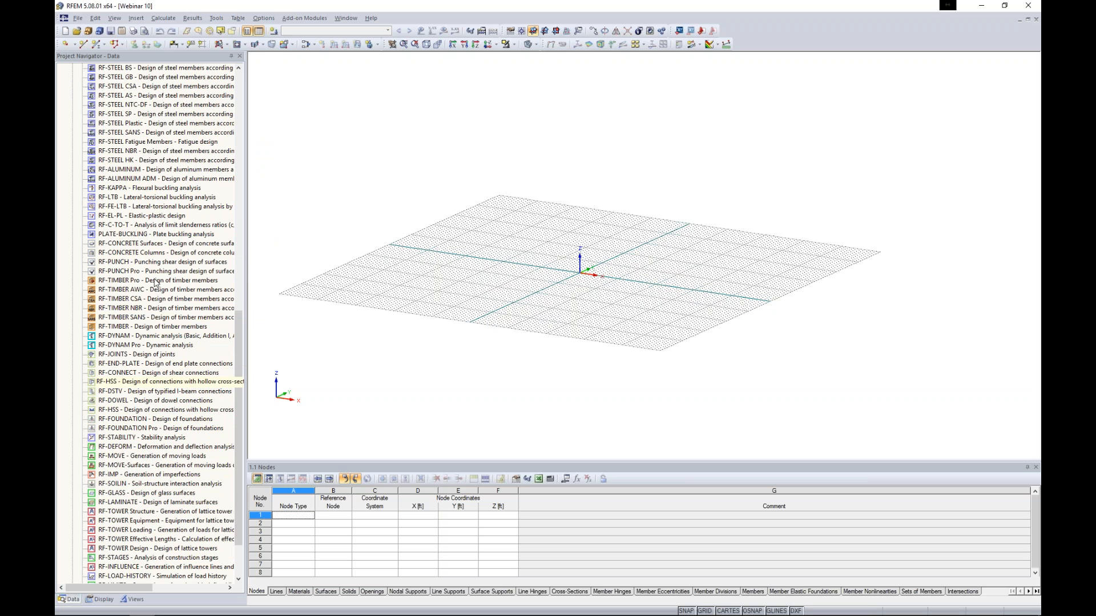
pyautogui.scroll(7, 156, 357)
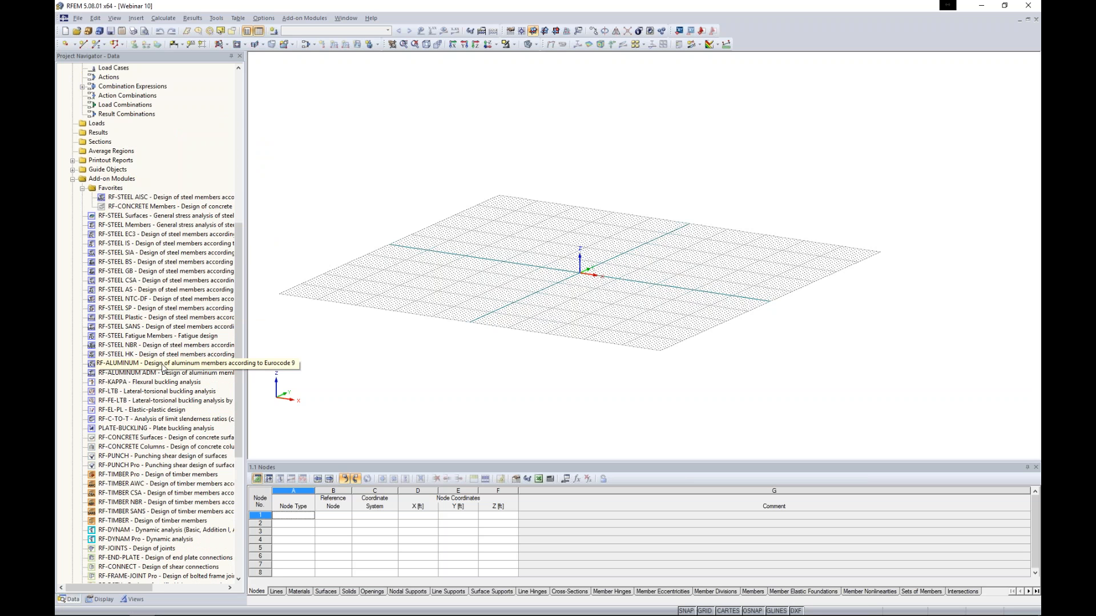
# Step: Examine the display options for model, loads and results, and the user-defined views and visibilities
pyautogui.click(103, 599)
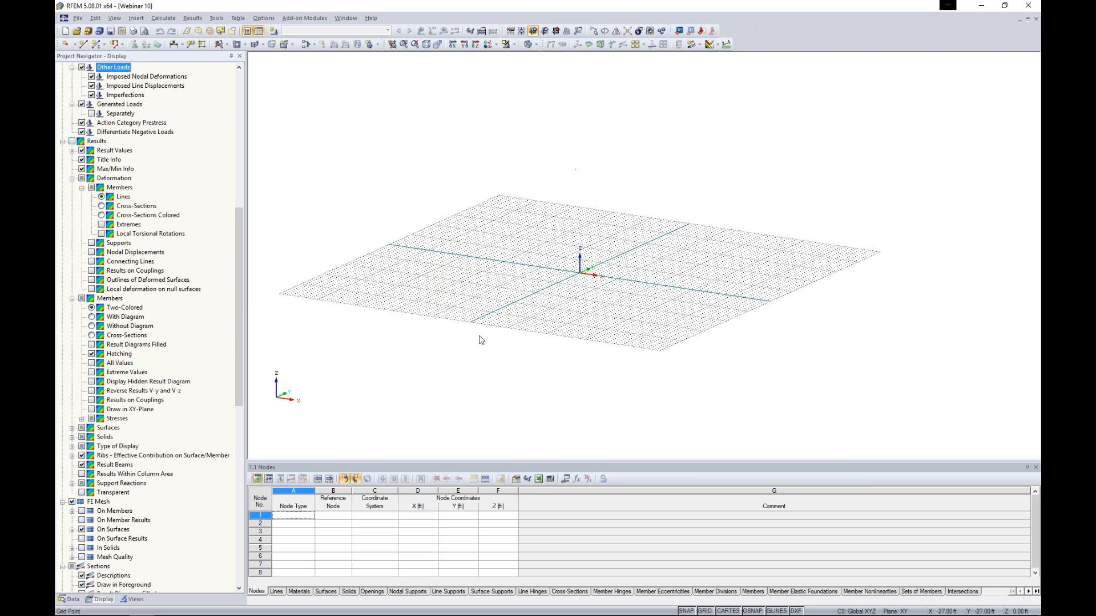
pyautogui.scroll(4, 238, 367)
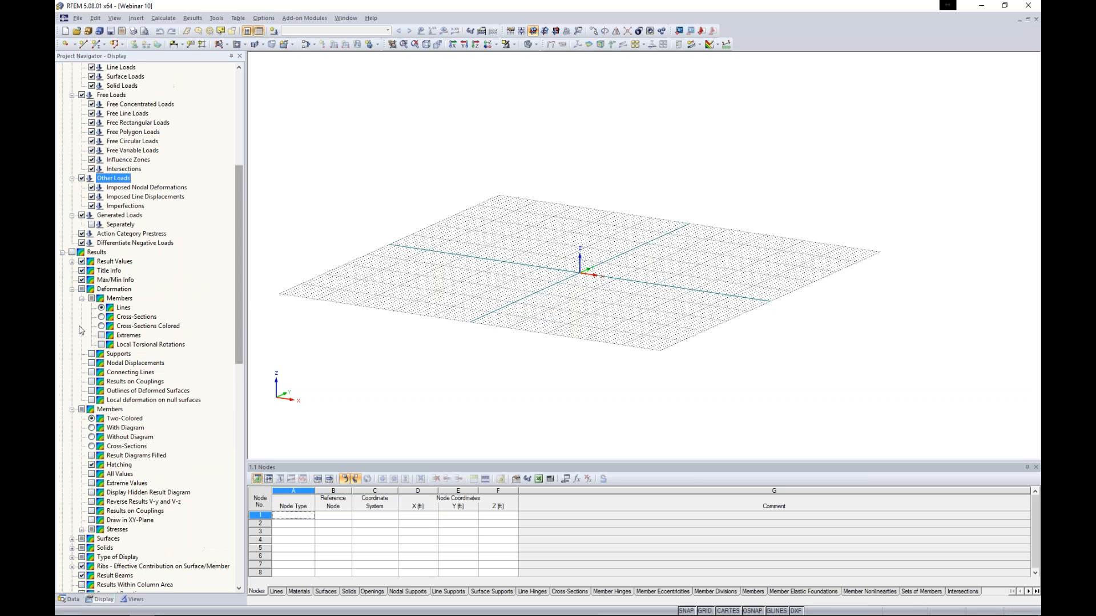
pyautogui.scroll(7, 241, 323)
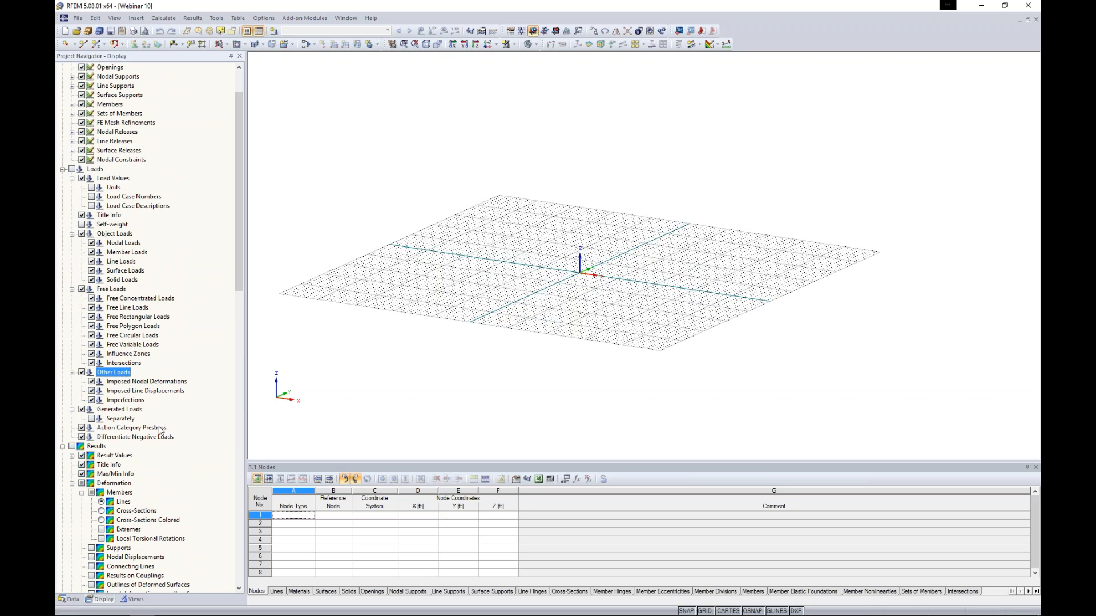
pyautogui.click(136, 599)
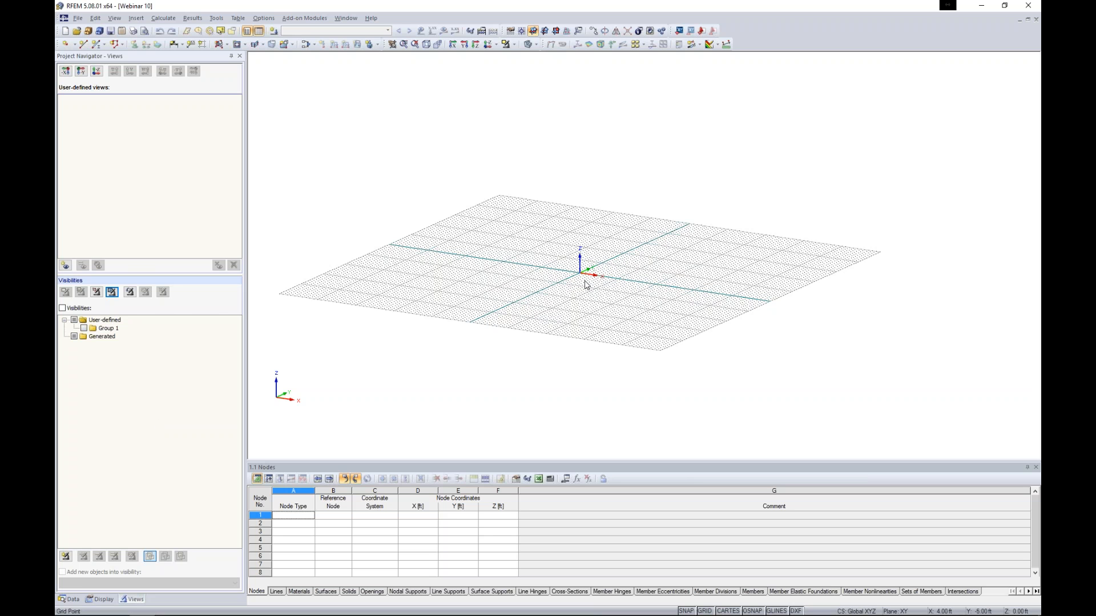
pyautogui.click(69, 599)
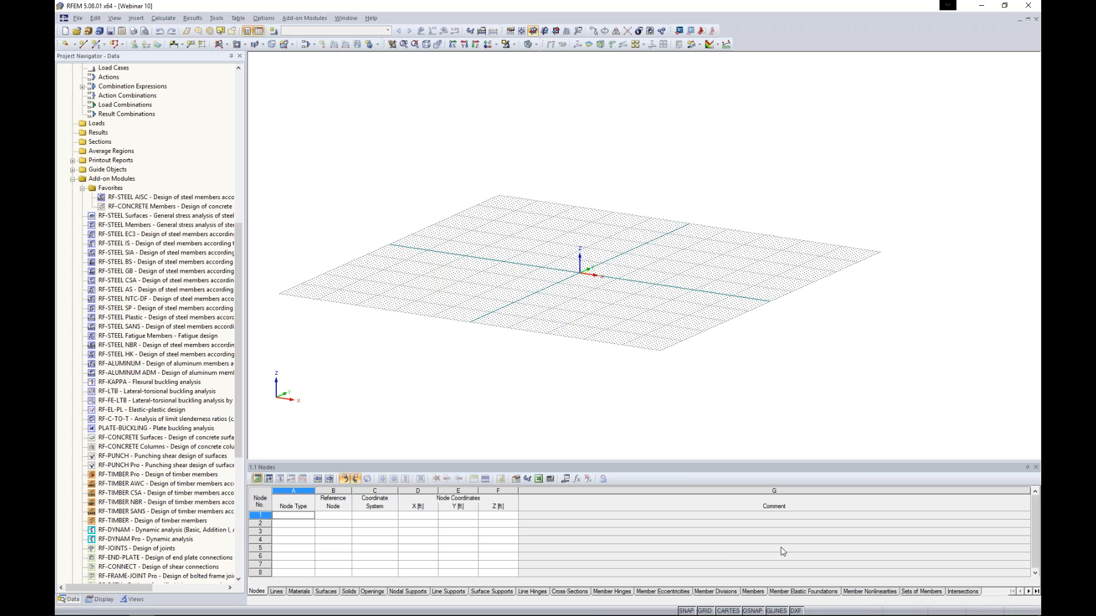
# Step: Examine the work plane's object snap options, switching partition point snapping on and back off
pyautogui.rightClick(754, 611)
pyautogui.click(793, 602)
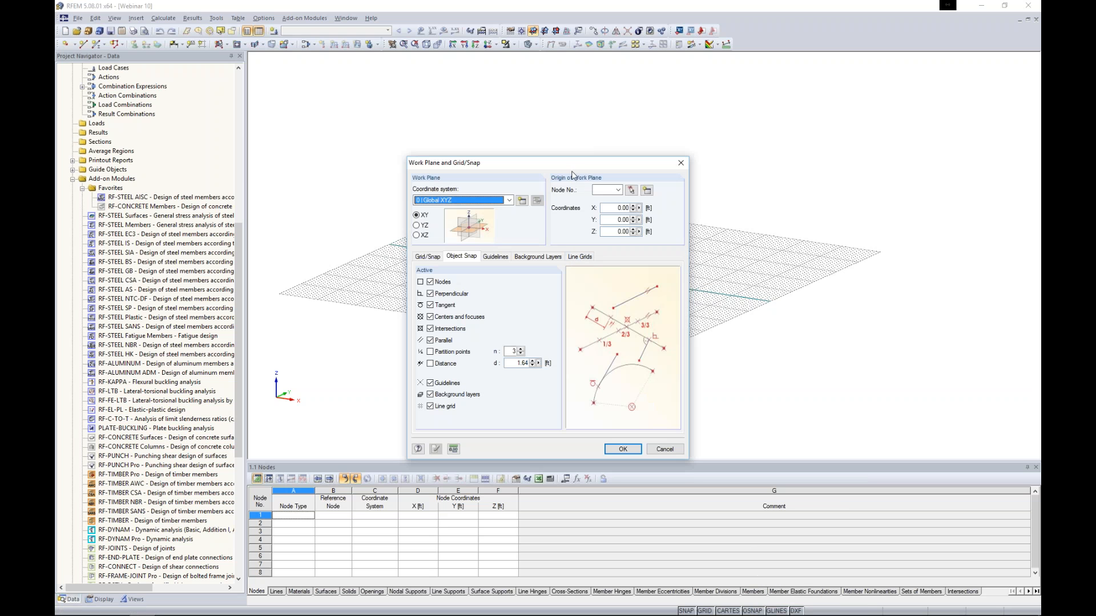
pyautogui.moveTo(571, 166); pyautogui.dragTo(586, 136)
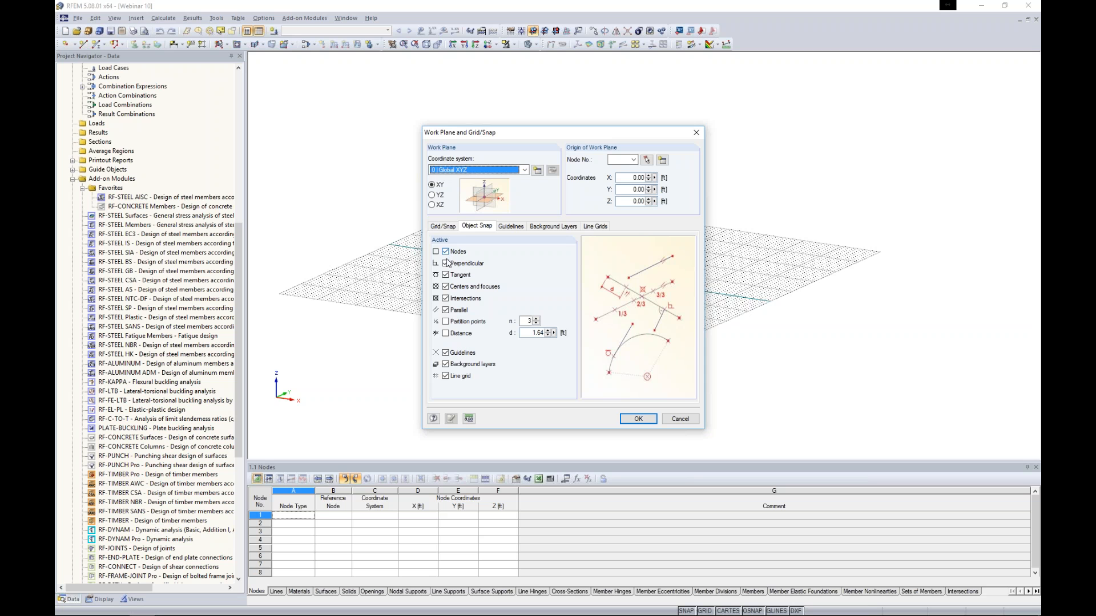
pyautogui.click(446, 322)
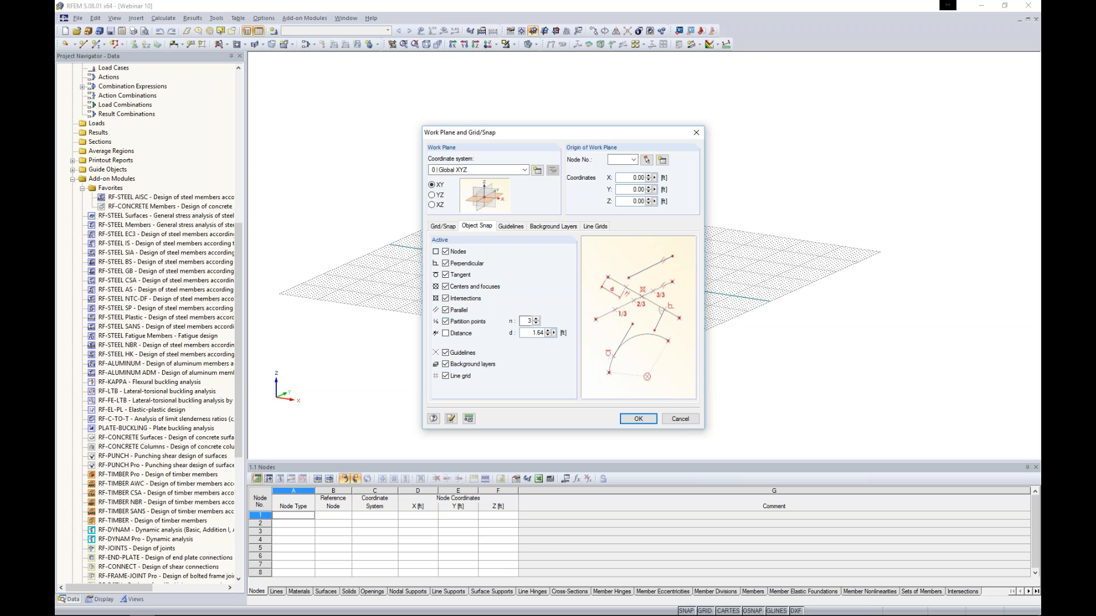
pyautogui.click(446, 322)
# Step: Examine the background layer options and the available DXF files without importing a layer
pyautogui.click(542, 227)
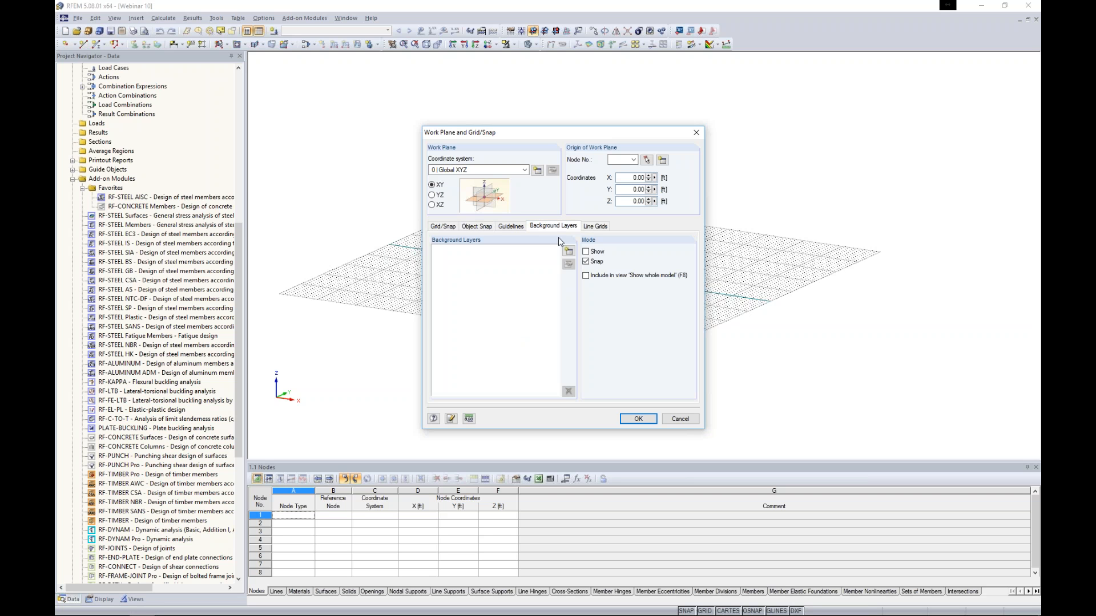
pyautogui.click(568, 251)
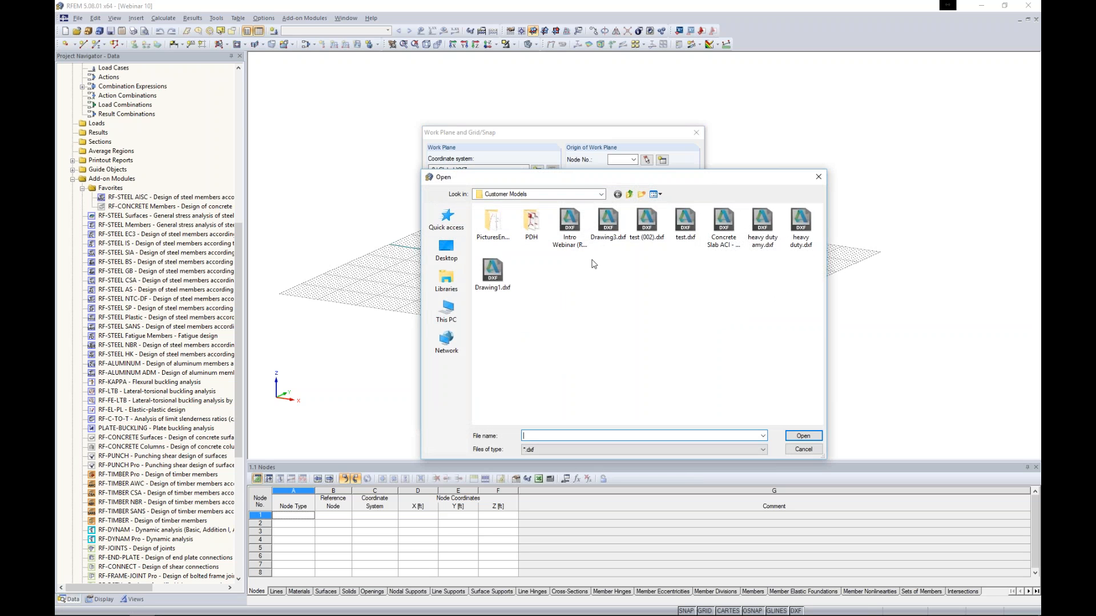
pyautogui.click(803, 449)
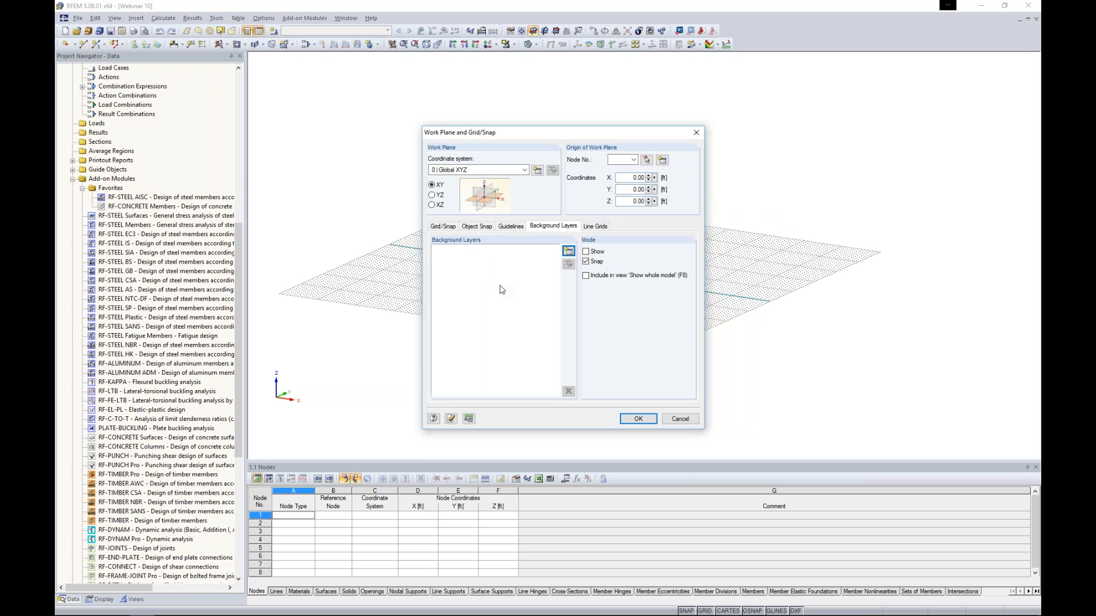
pyautogui.click(569, 251)
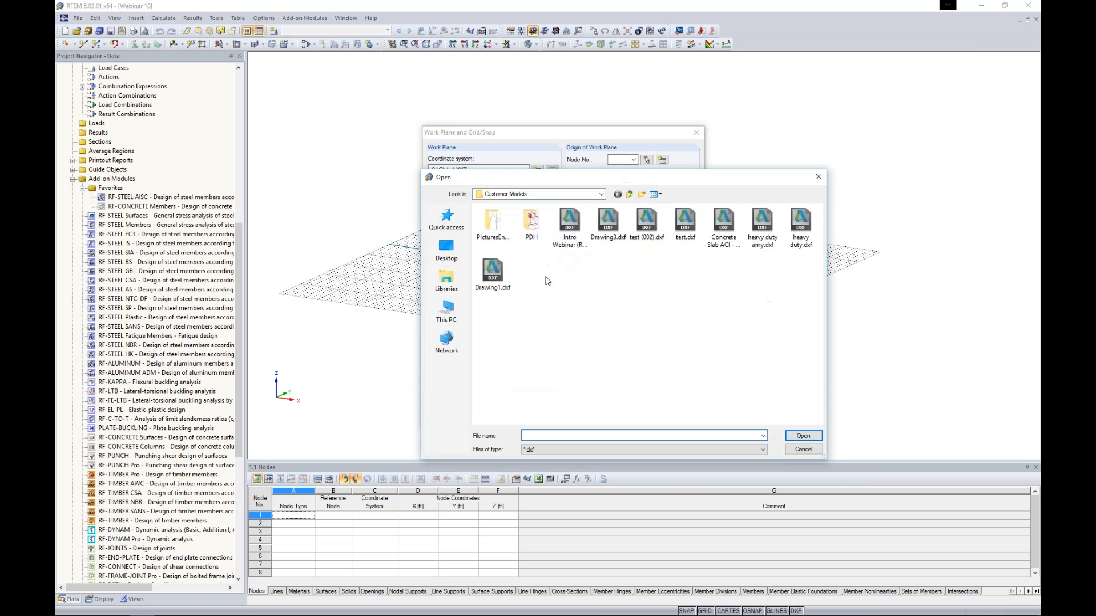
pyautogui.click(803, 449)
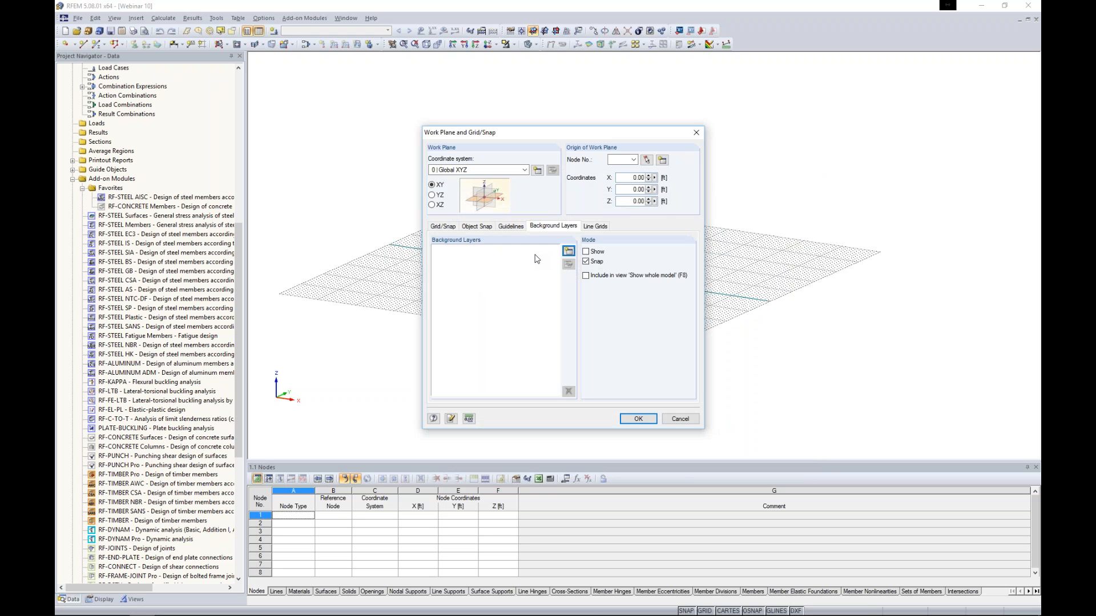
# Step: Examine the spherical, cylindrical and inclined types of a new line grid, and discard the grid
pyautogui.click(593, 229)
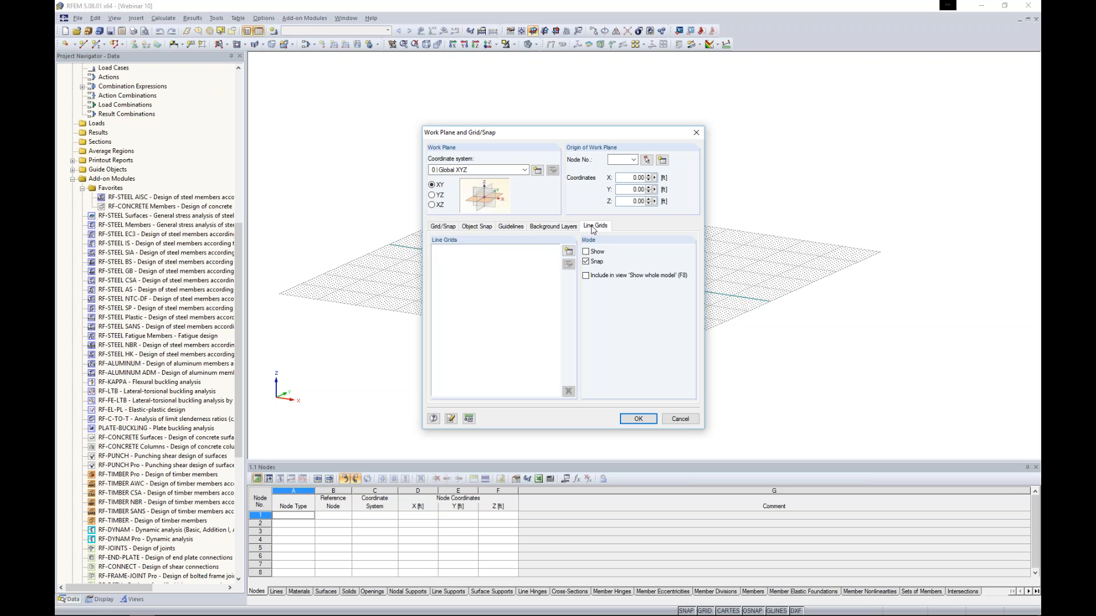
pyautogui.click(569, 251)
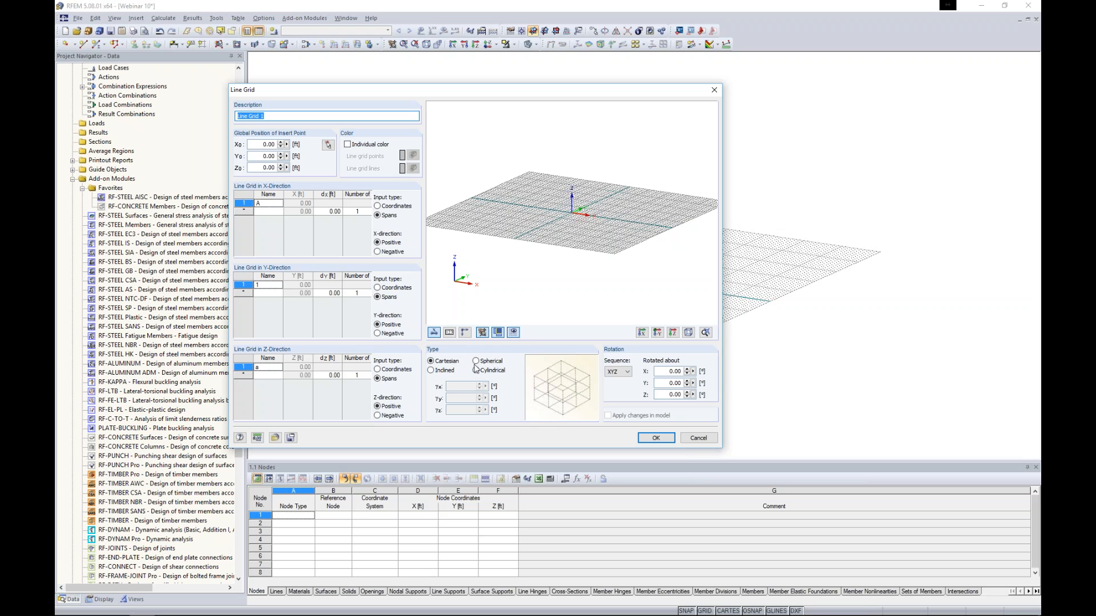
pyautogui.click(477, 363)
pyautogui.click(477, 370)
pyautogui.click(430, 371)
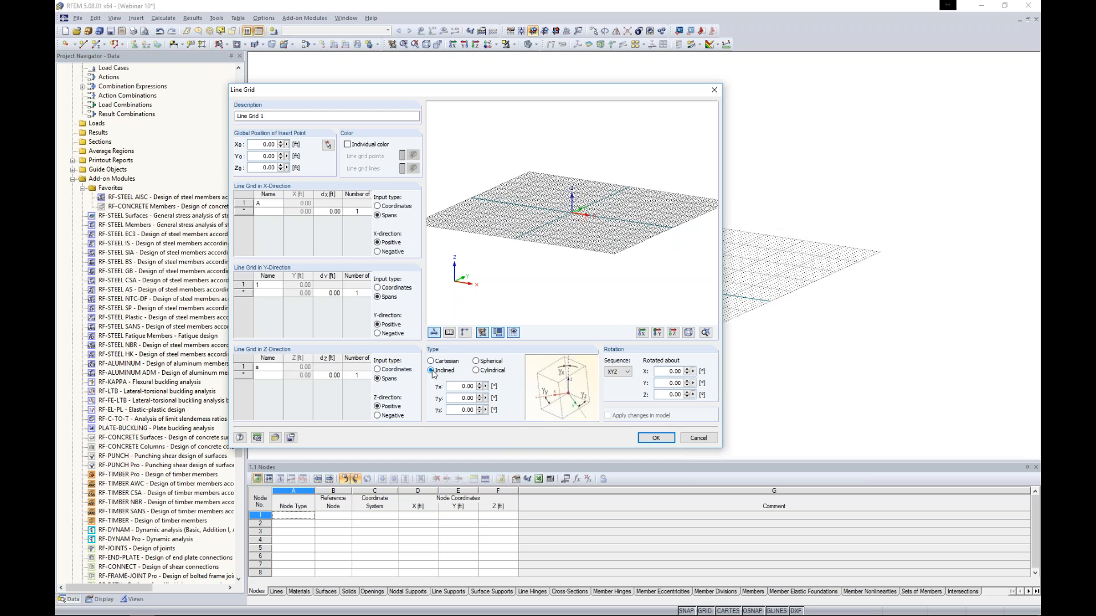
pyautogui.click(684, 438)
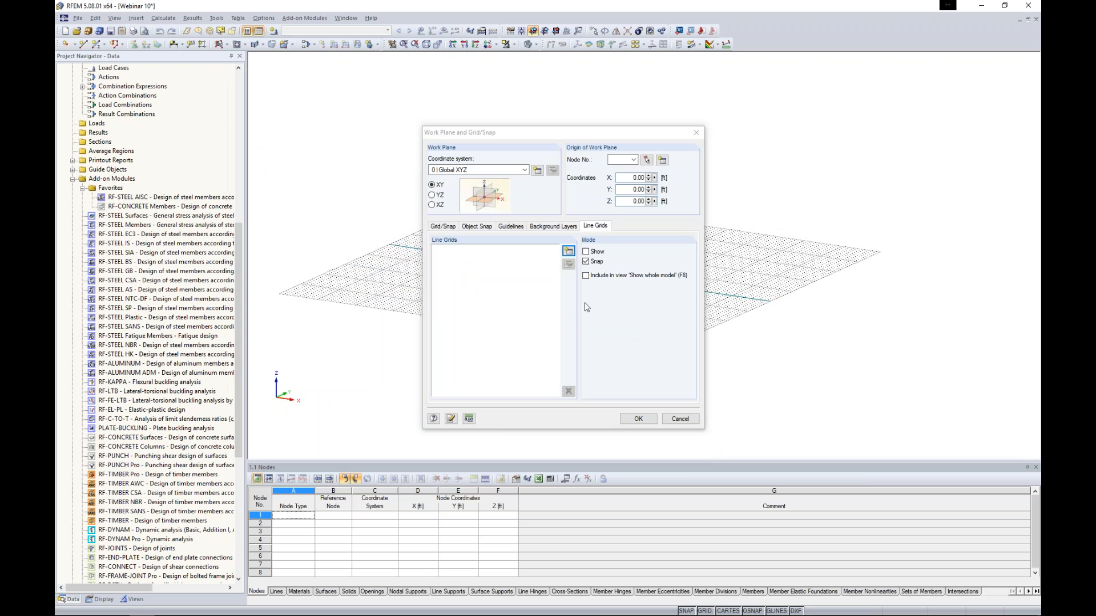
# Step: Try the polar grid type and the dynamic number of grid points, and discard the work plane settings
pyautogui.click(443, 229)
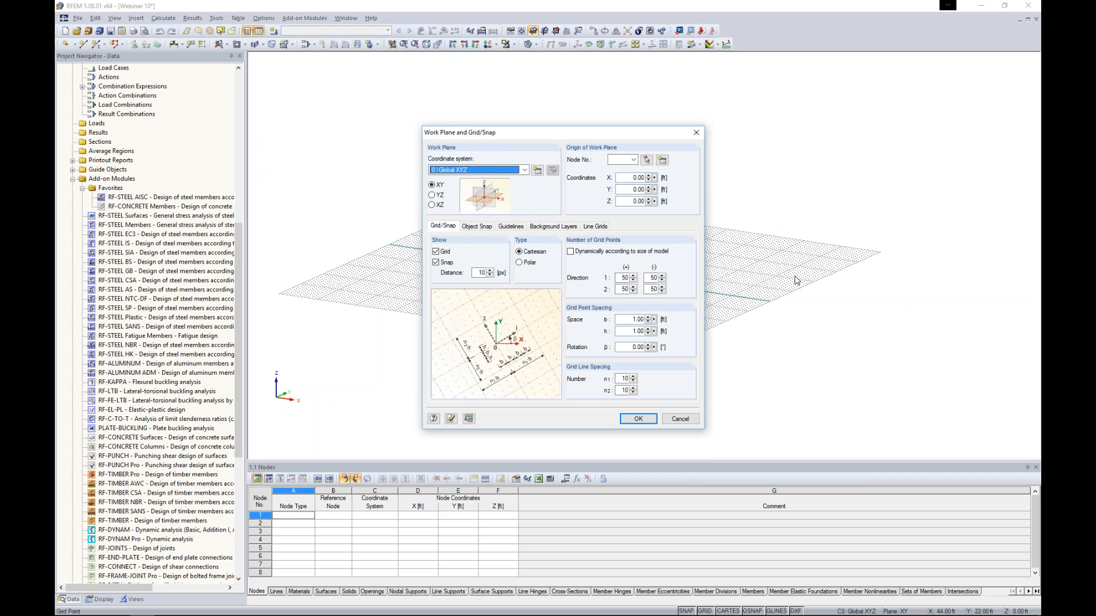
pyautogui.click(520, 263)
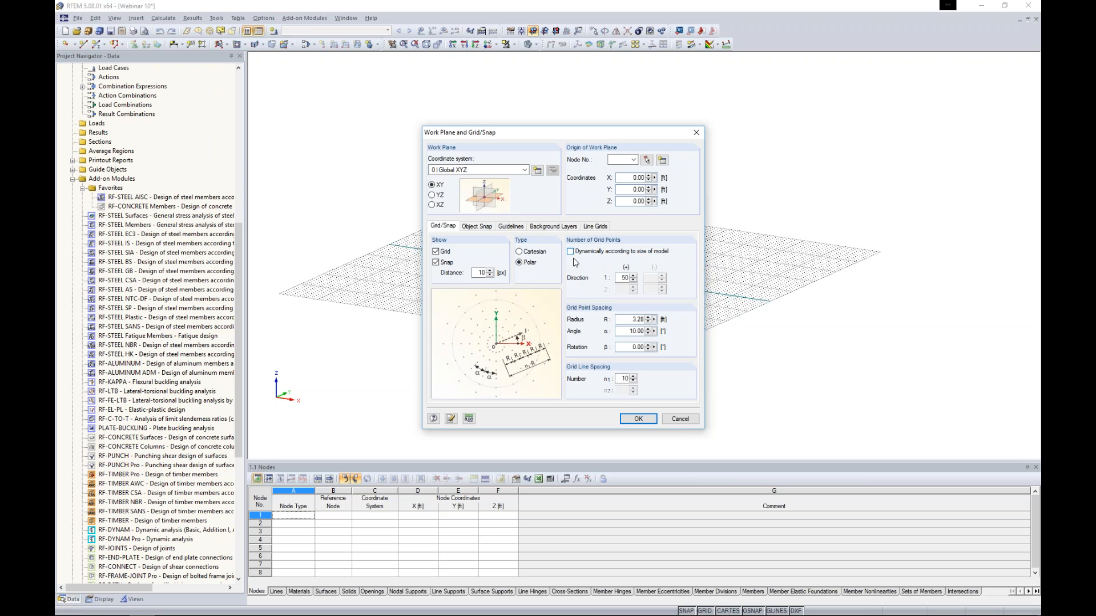
pyautogui.click(519, 252)
pyautogui.click(624, 278)
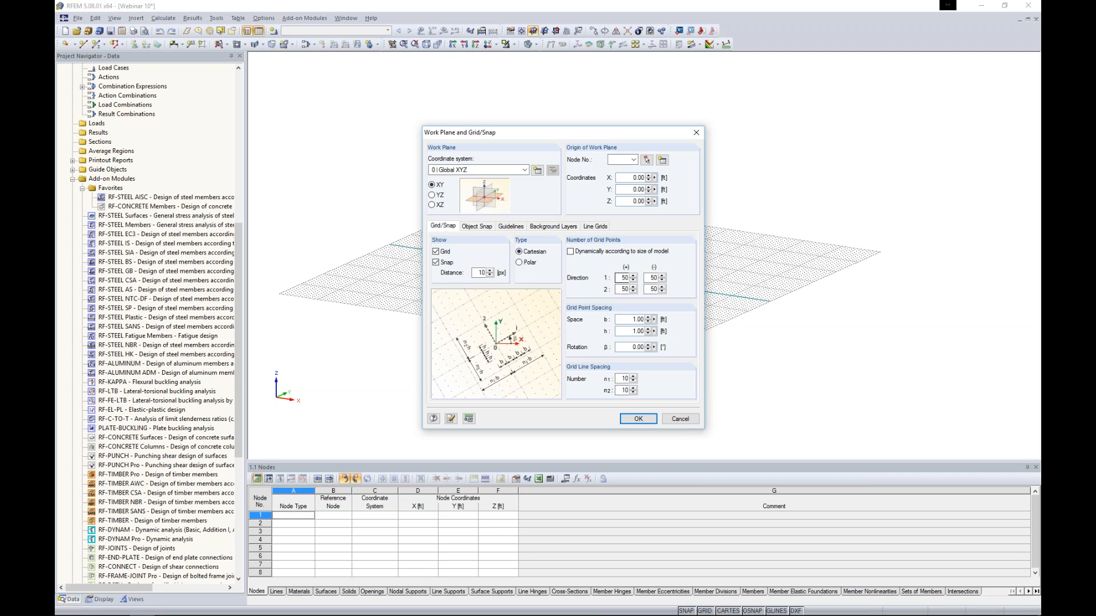
pyautogui.click(570, 251)
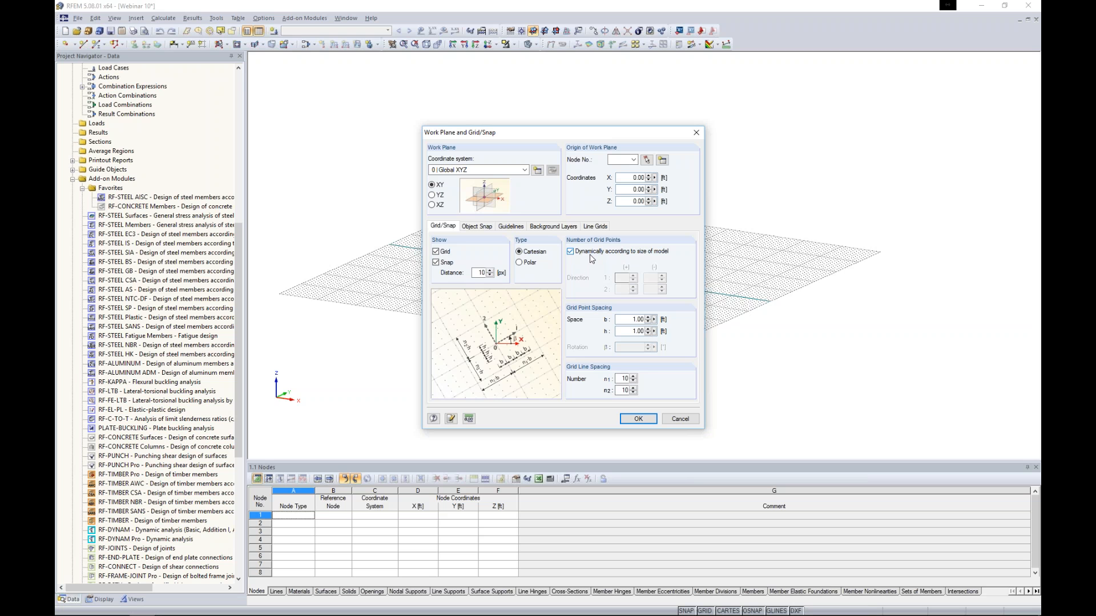
pyautogui.click(570, 251)
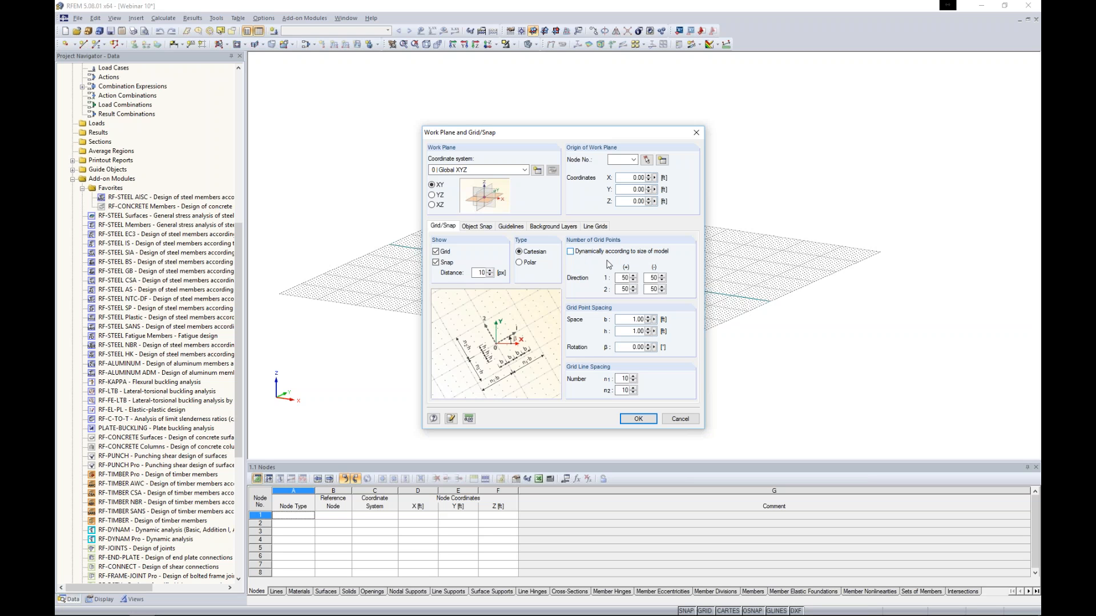
pyautogui.click(679, 420)
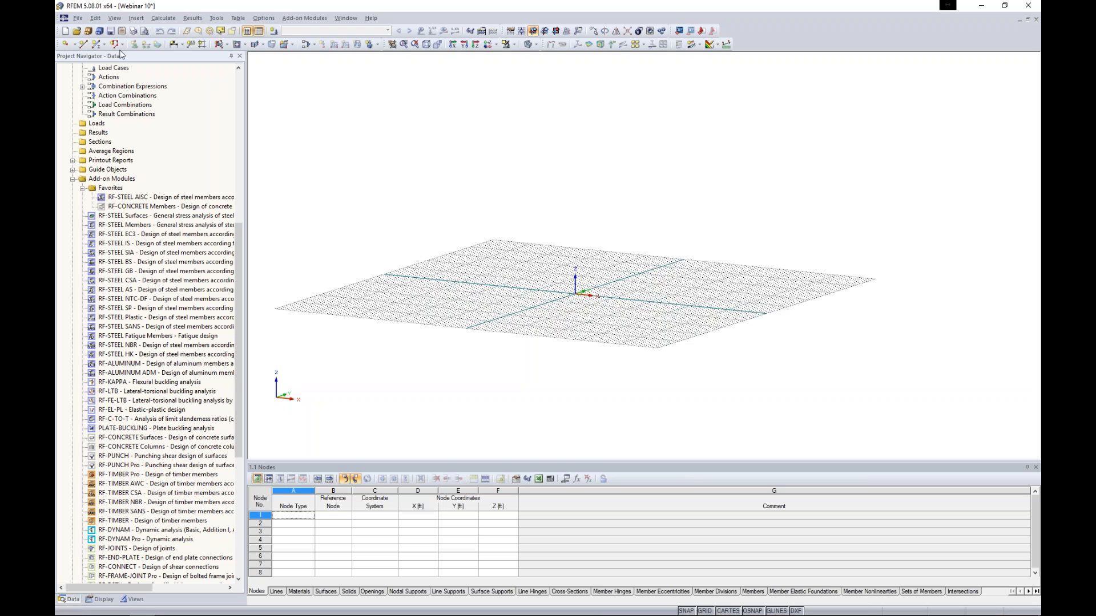
# Step: Start a new member, review the available member types and keep Beam
pyautogui.click(97, 43)
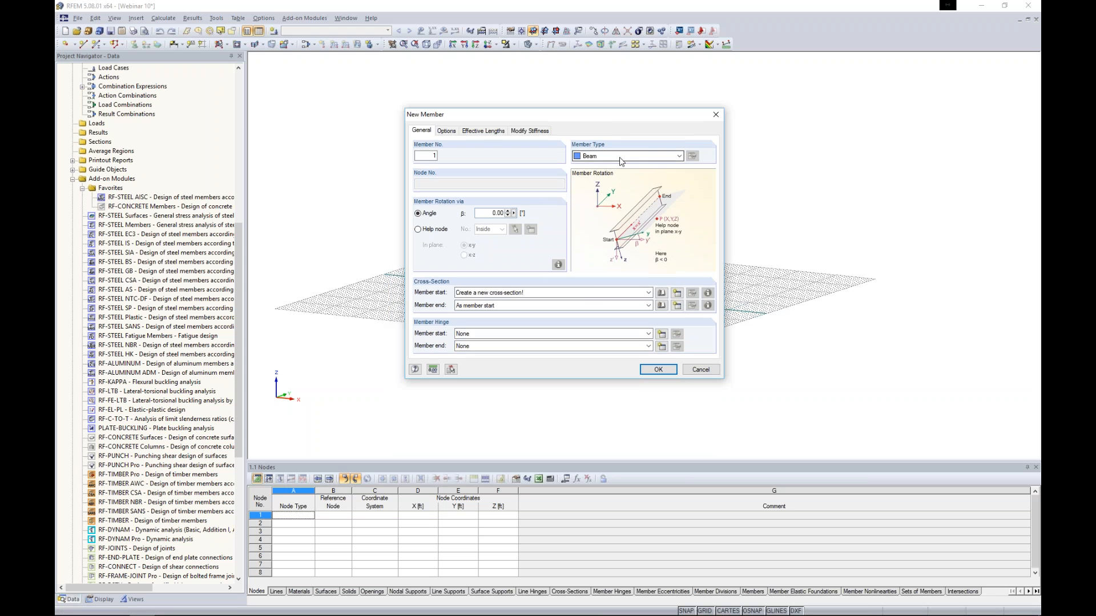
pyautogui.click(620, 157)
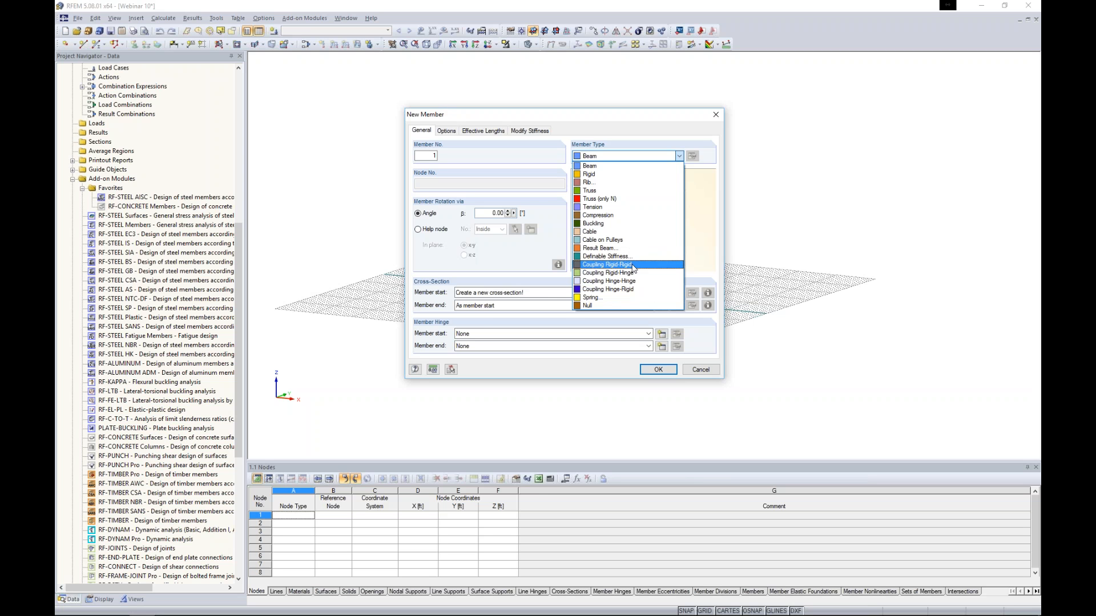
pyautogui.click(605, 168)
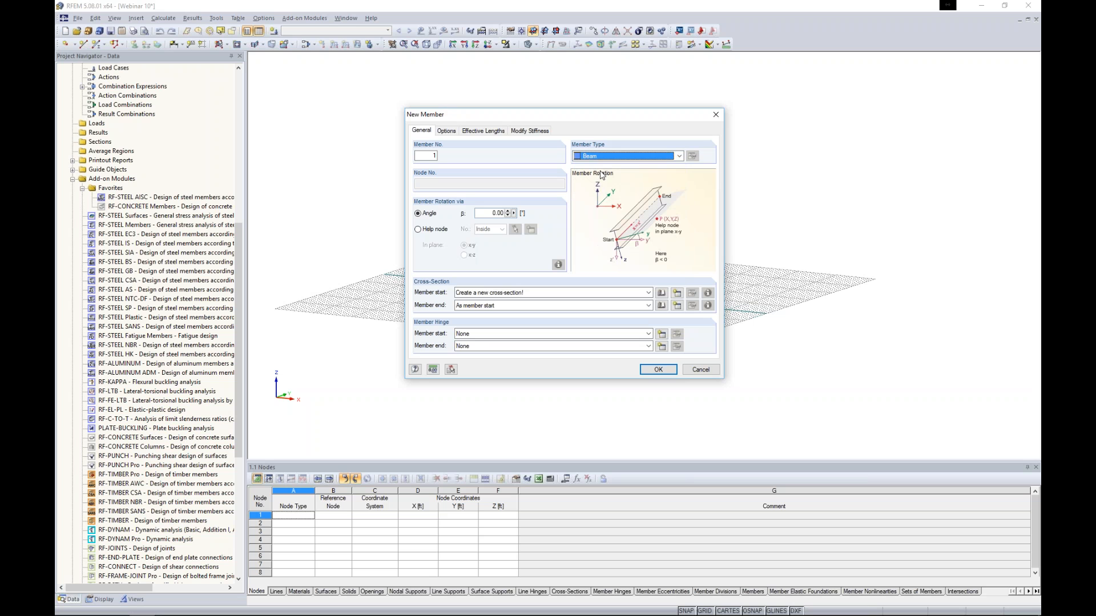
# Step: Examine the cross-section library and the parameters of the thin-walled general channel with outward edge stiffeners
pyautogui.click(661, 292)
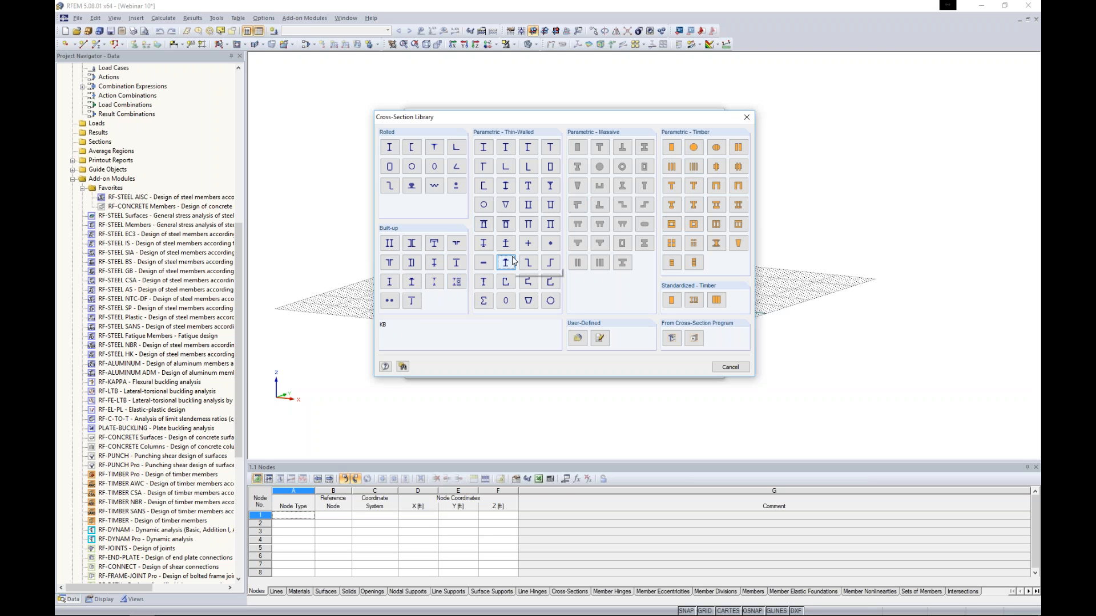
pyautogui.click(528, 282)
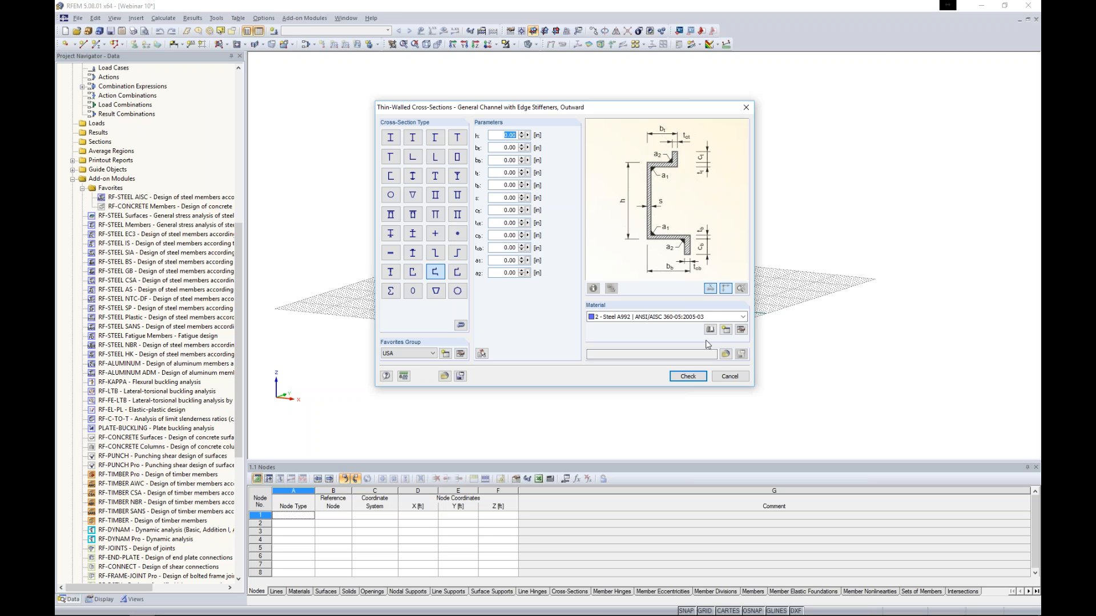
pyautogui.click(730, 376)
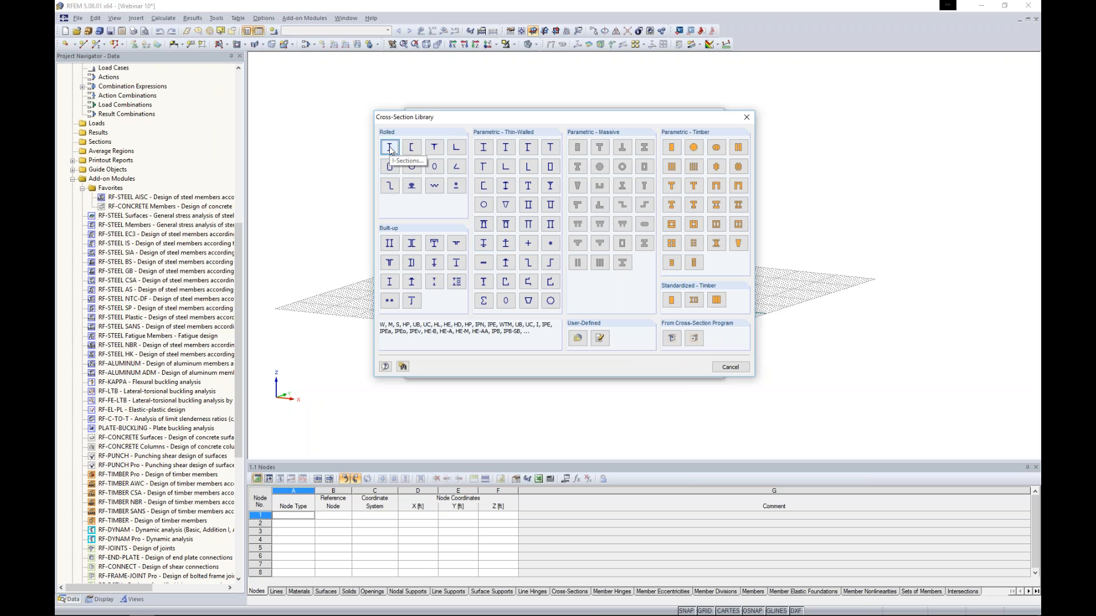
# Step: Examine the full AISC 14 list of rolled W-sections with the favorites filter off, and restore the USA favorites group
pyautogui.press('Escape')
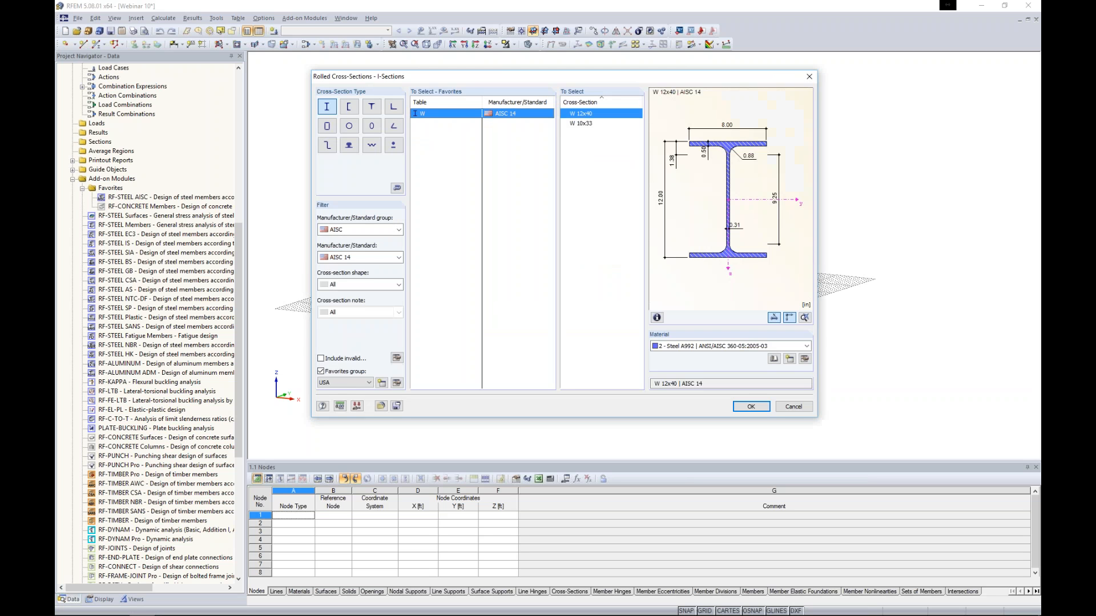
pyautogui.click(321, 372)
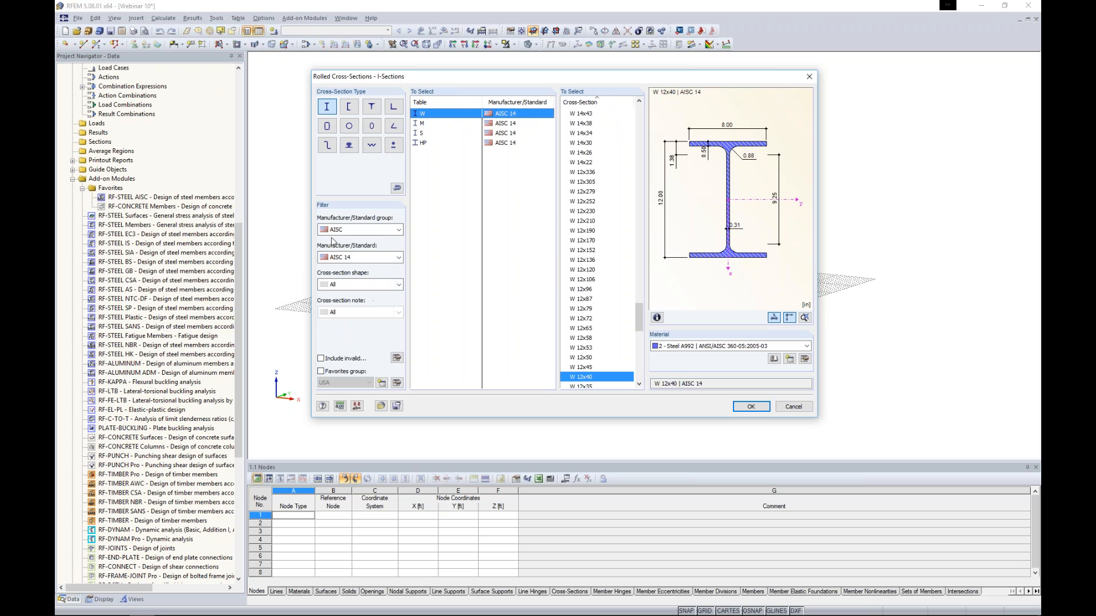
pyautogui.click(345, 230)
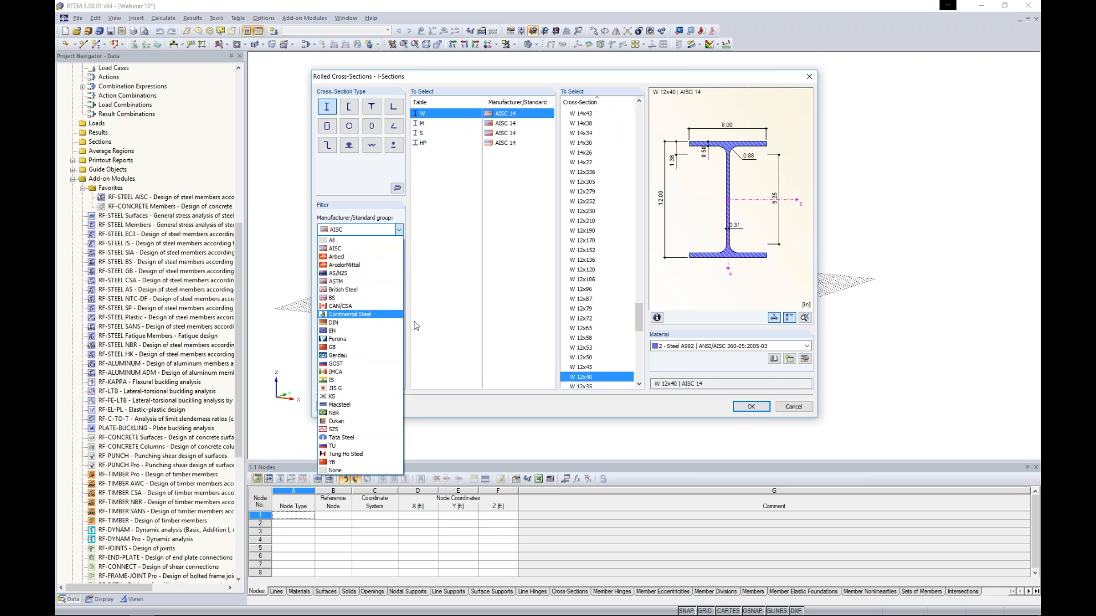
pyautogui.click(335, 248)
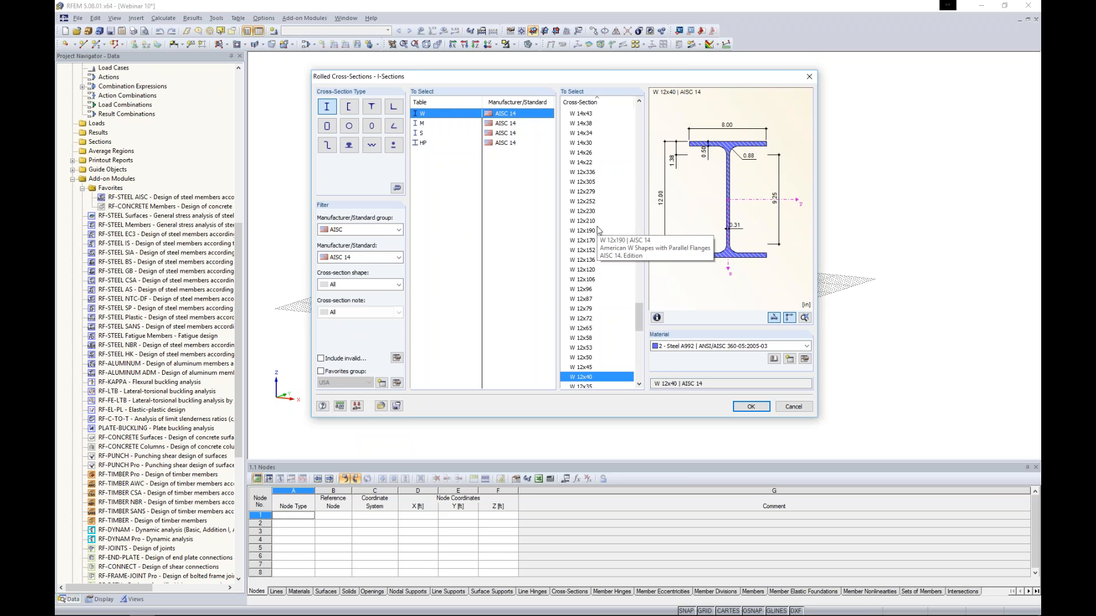
pyautogui.moveTo(639, 309); pyautogui.dragTo(637, 286)
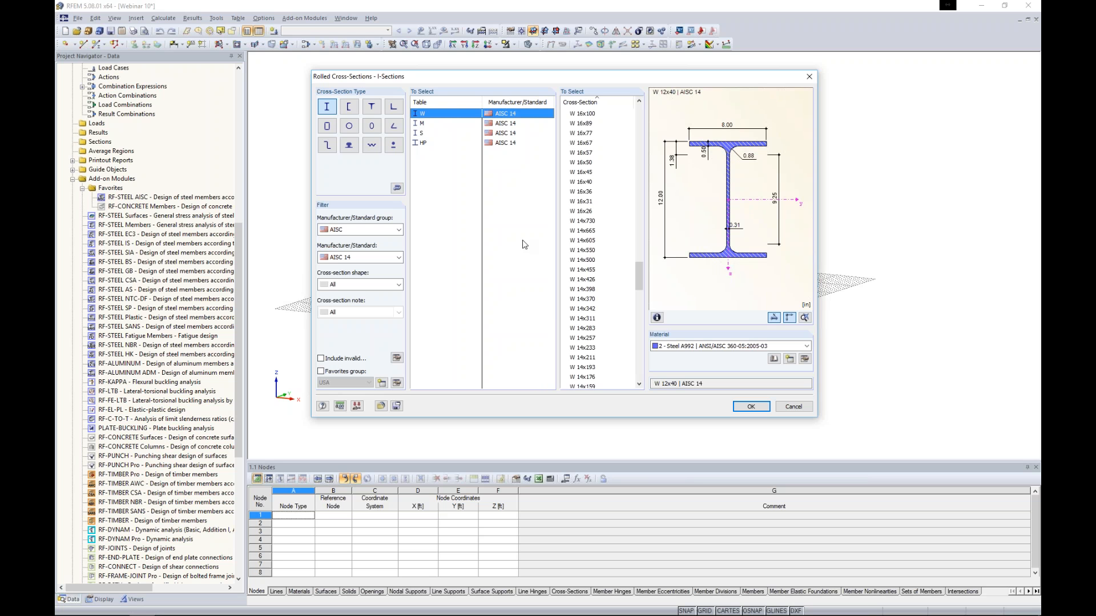
pyautogui.moveTo(639, 273); pyautogui.dragTo(636, 331)
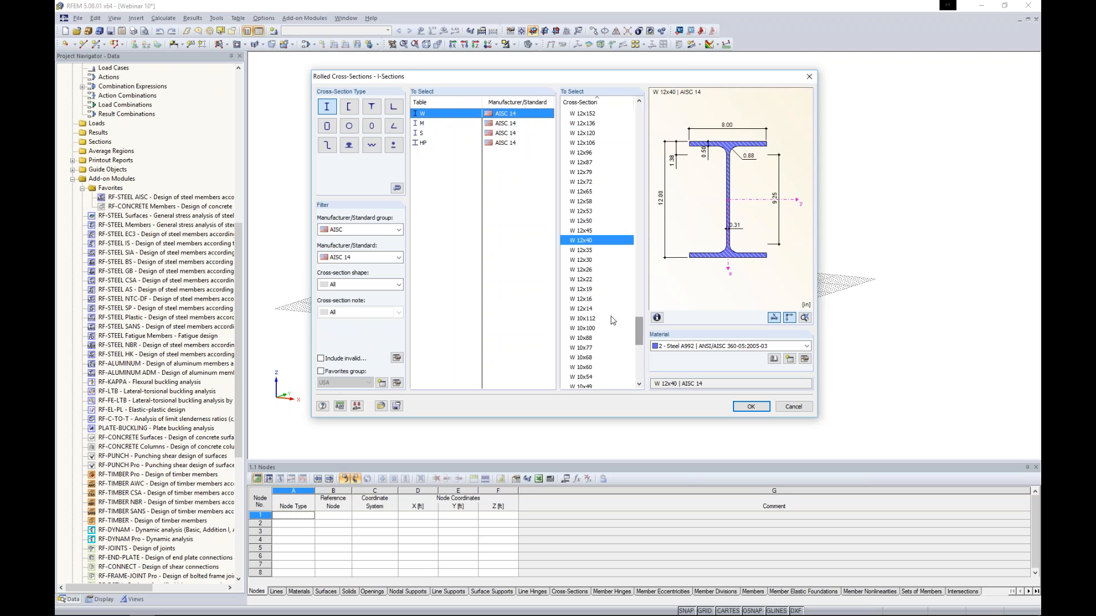
pyautogui.click(322, 372)
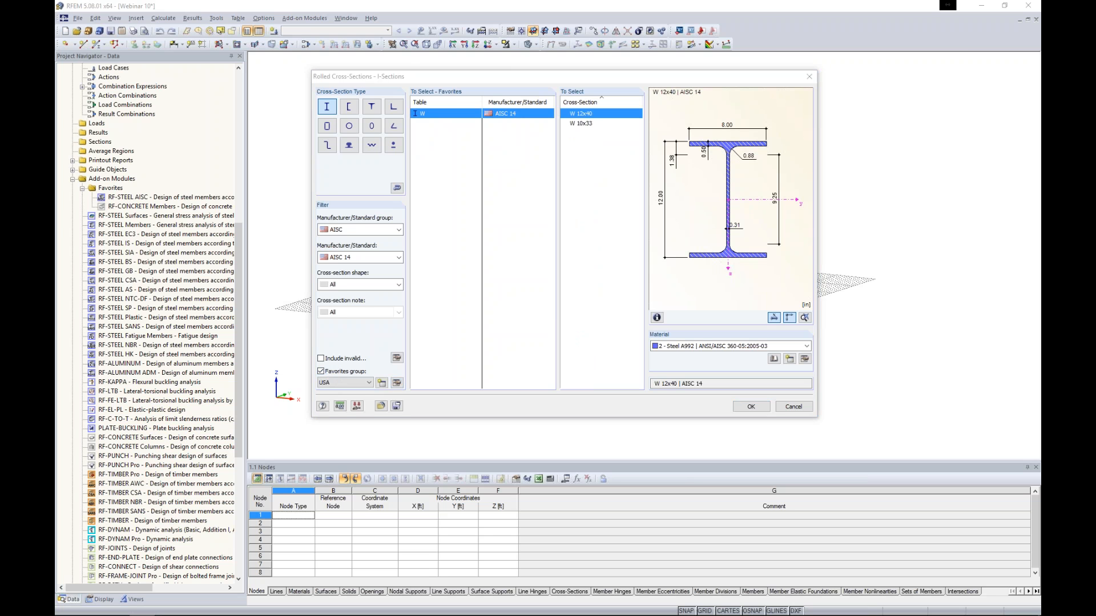
# Step: Try adding W 44x230, W 40x593 and W 40x503 to the USA favorites, and remove them again
pyautogui.click(565, 143)
pyautogui.click(565, 153)
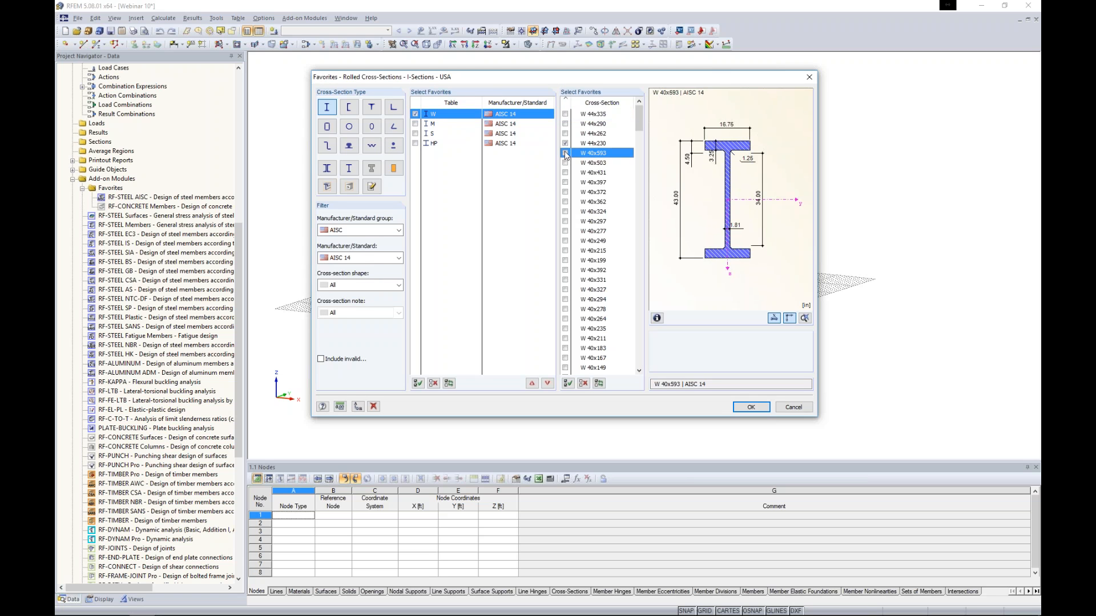
pyautogui.click(565, 162)
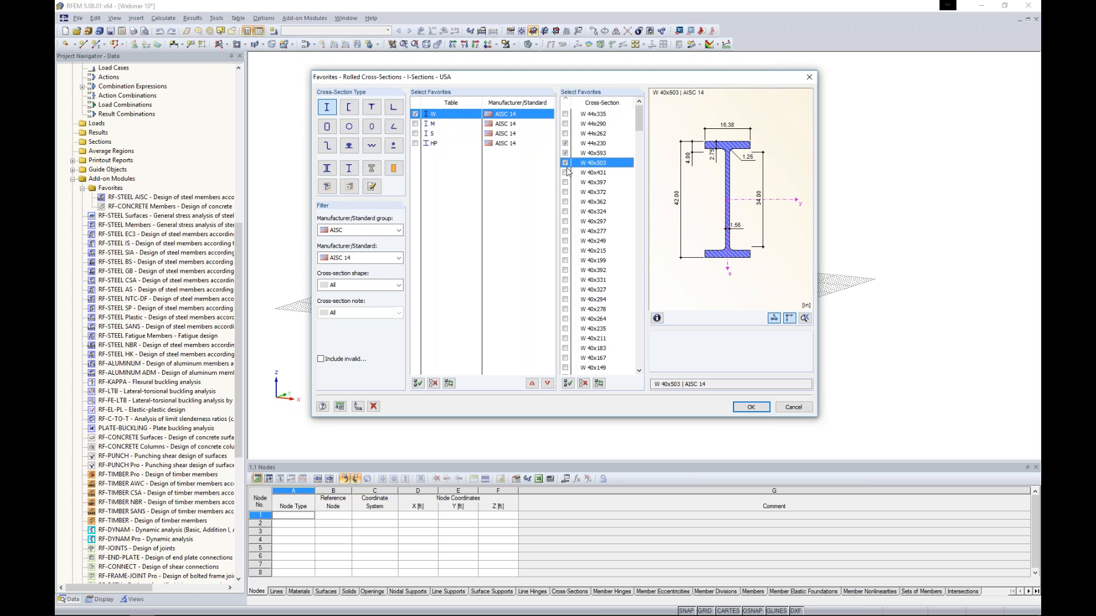
pyautogui.click(565, 154)
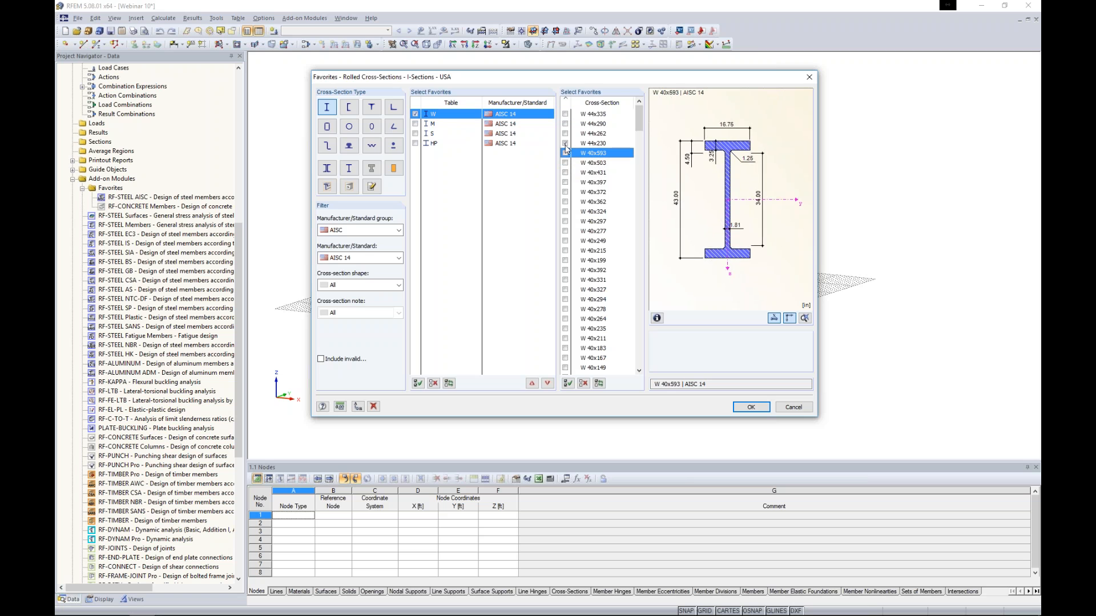
pyautogui.click(565, 143)
pyautogui.click(751, 407)
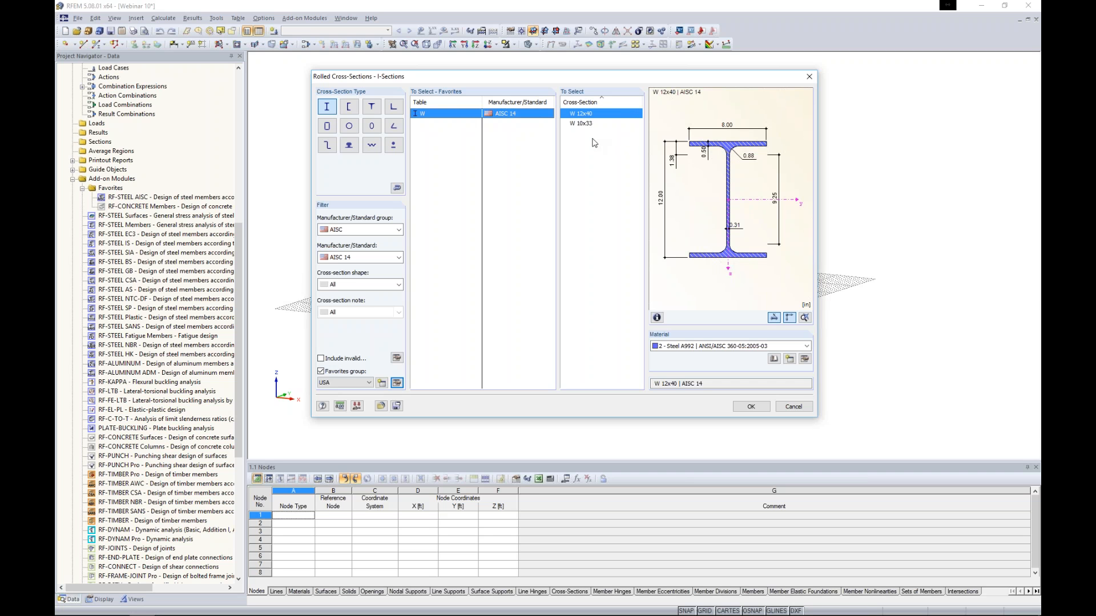
# Step: Assign material Steel A992 to the W 12x40 section and accept the new beam member's definition
pyautogui.click(696, 346)
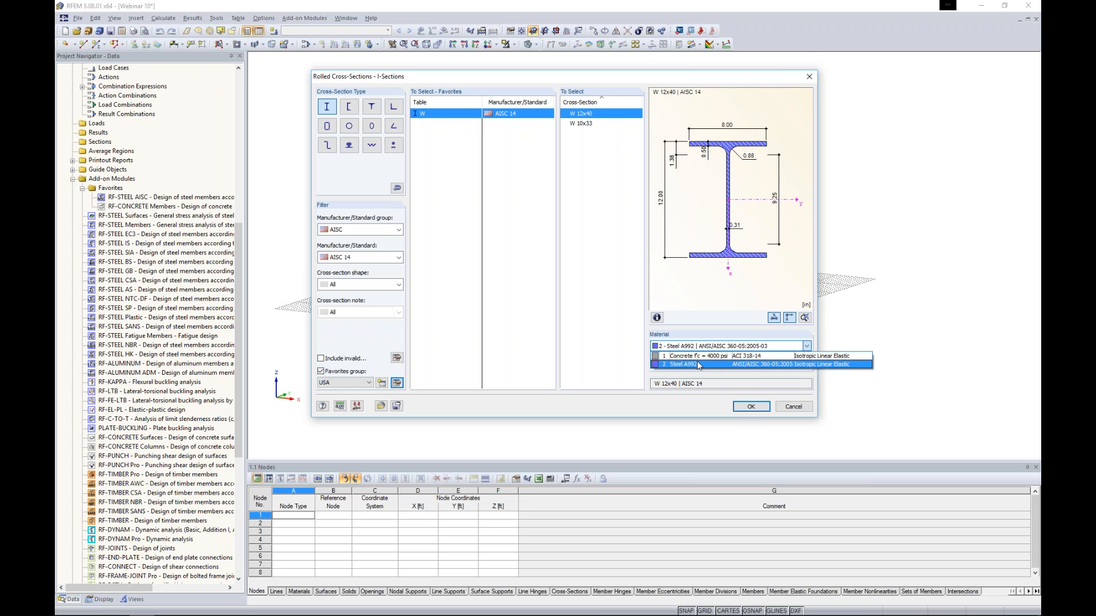
pyautogui.click(688, 365)
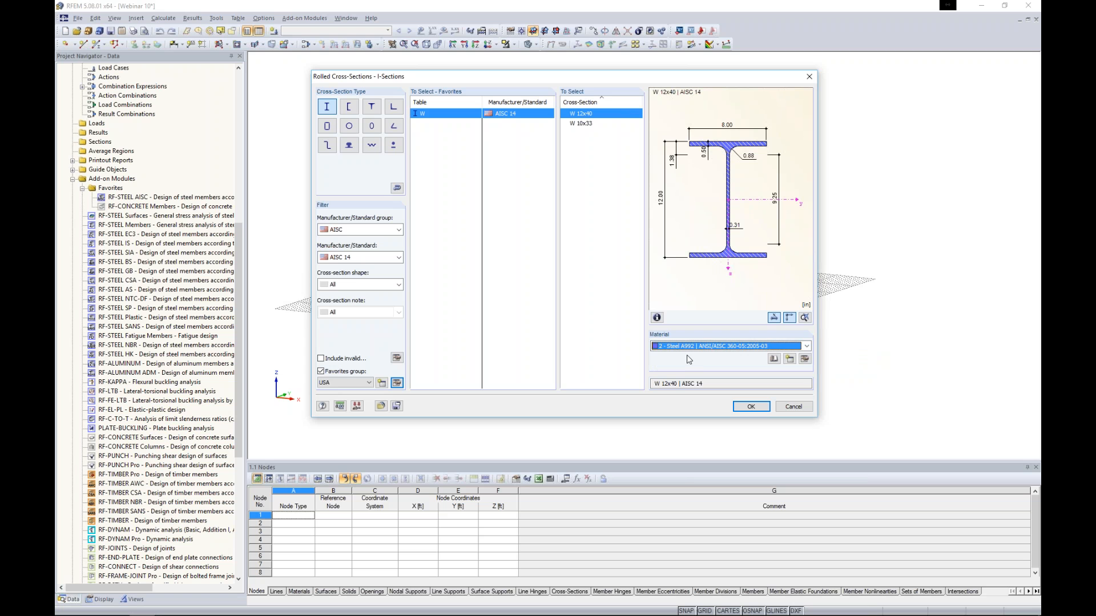
pyautogui.click(750, 407)
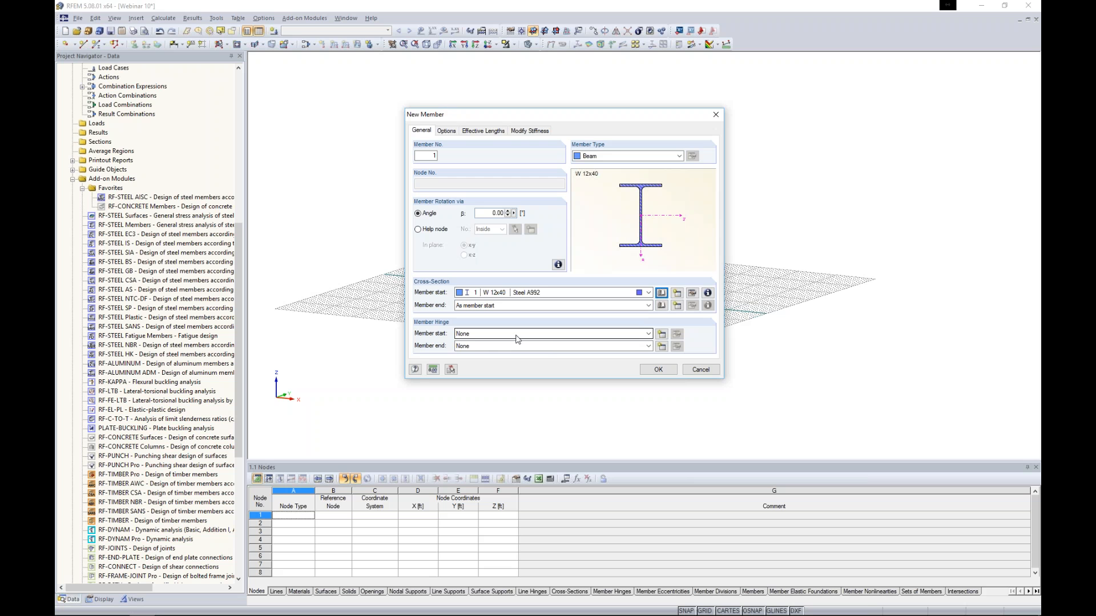
pyautogui.click(654, 371)
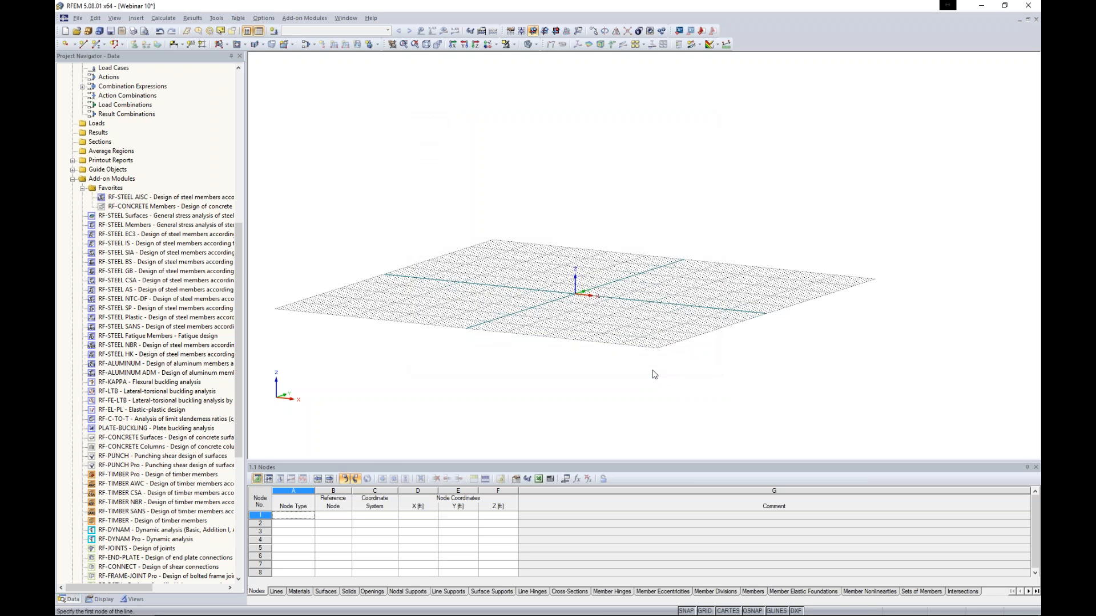
# Step: Switch the work plane to YZ for a look and return it to XY
pyautogui.keyDown('ctrl'); pyautogui.moveTo(570, 316); pyautogui.dragTo(554, 378, button='middle'); pyautogui.keyUp('ctrl')
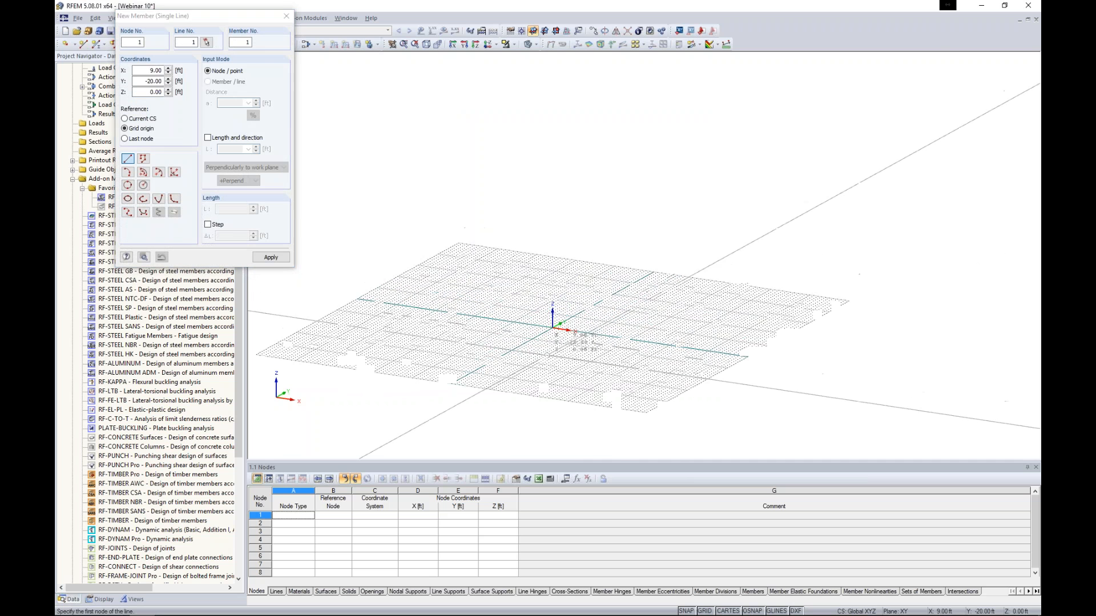
pyautogui.click(543, 30)
pyautogui.scroll(2, 537, 335)
pyautogui.scroll(4, 537, 337)
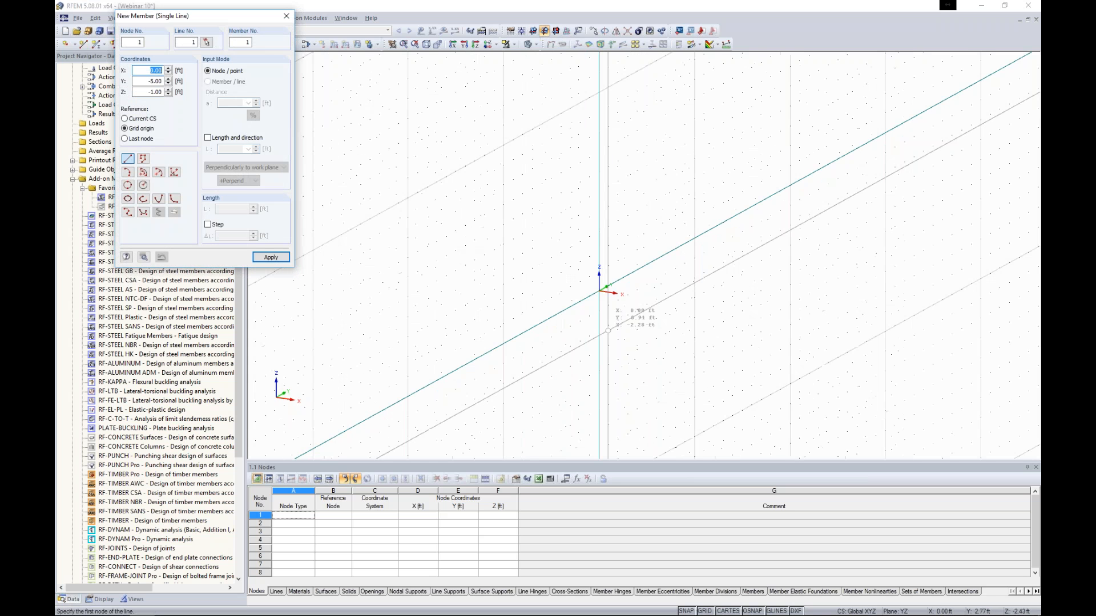
pyautogui.click(533, 31)
pyautogui.moveTo(135, 16); pyautogui.dragTo(191, 62)
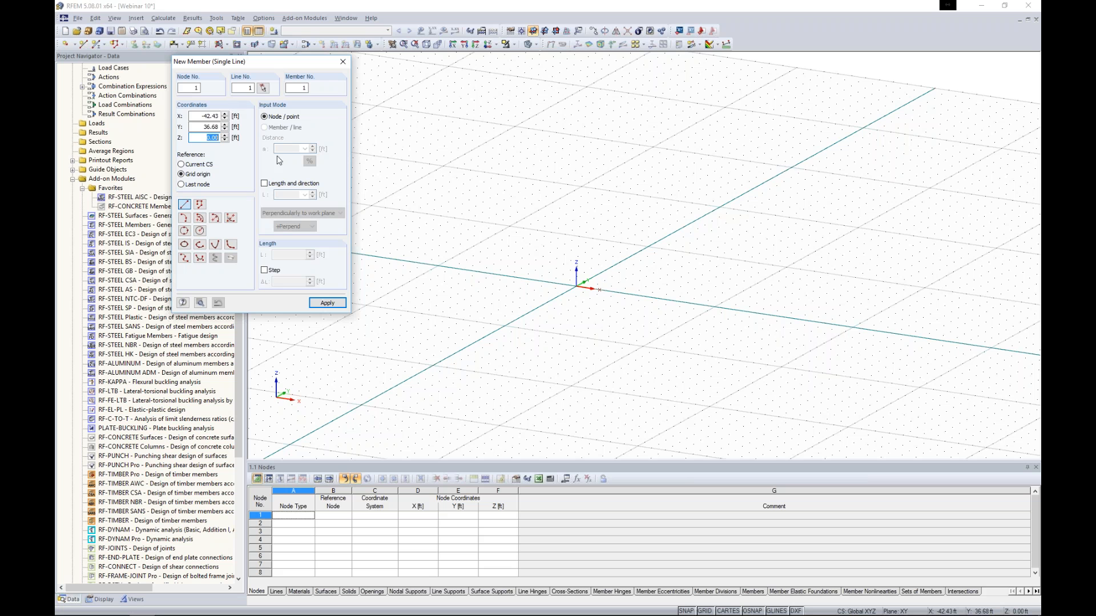
# Step: Place a 12 ft column perpendicular to the work plane at the grid origin, using length and direction input
pyautogui.click(264, 183)
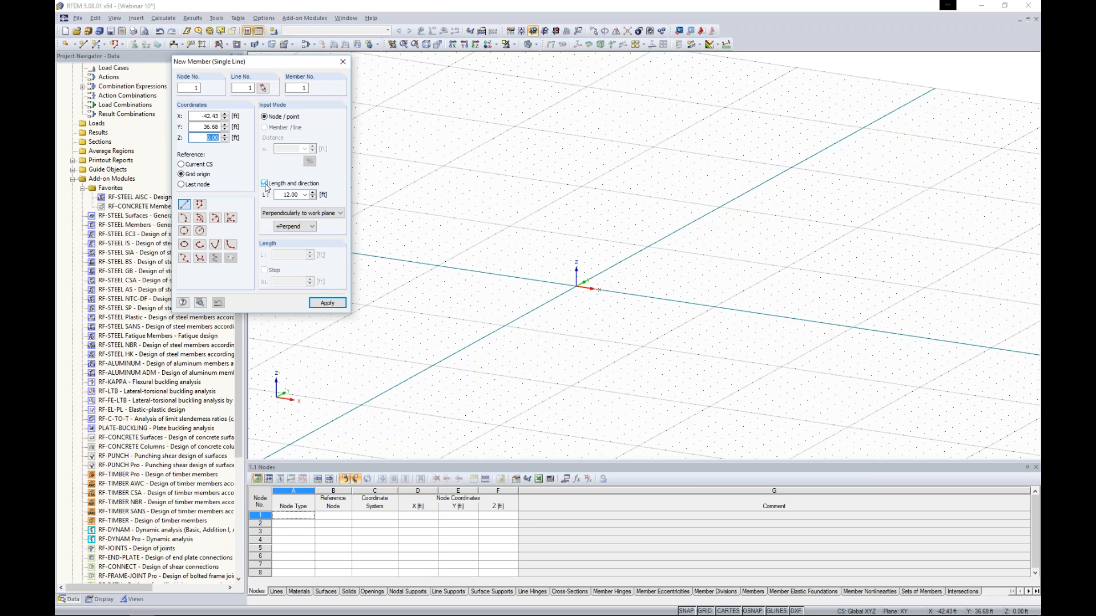
pyautogui.click(283, 195)
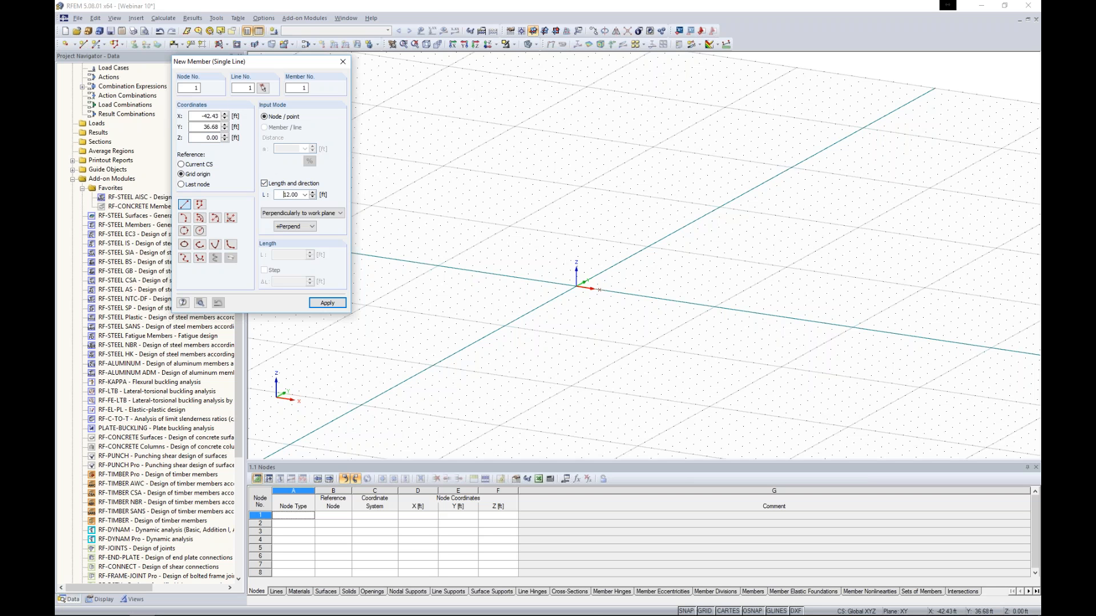
pyautogui.doubleClick(287, 195)
pyautogui.click(286, 195)
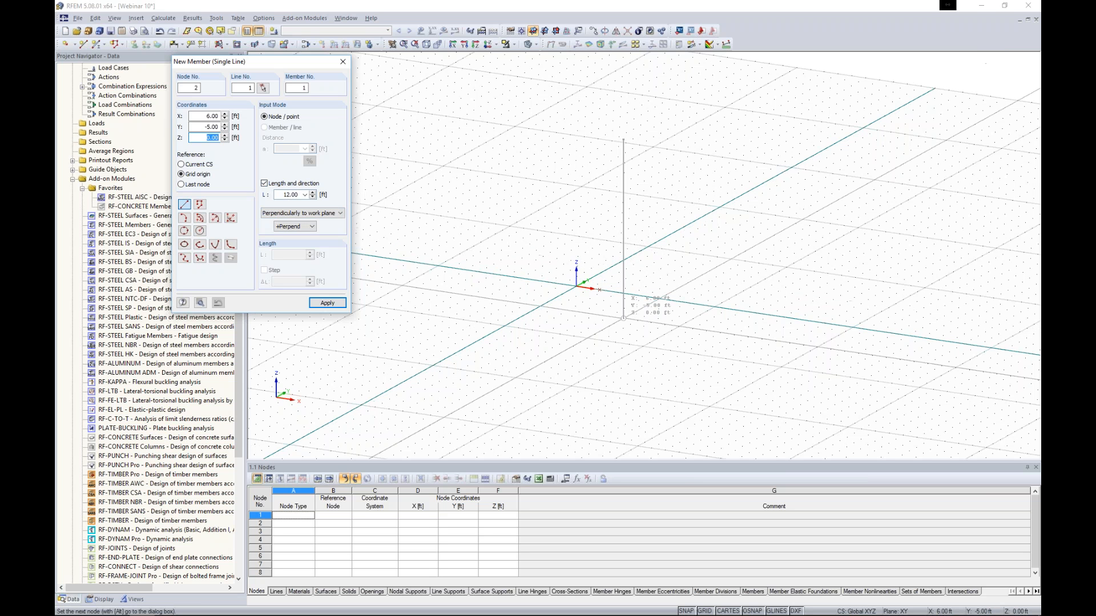
pyautogui.click(576, 286)
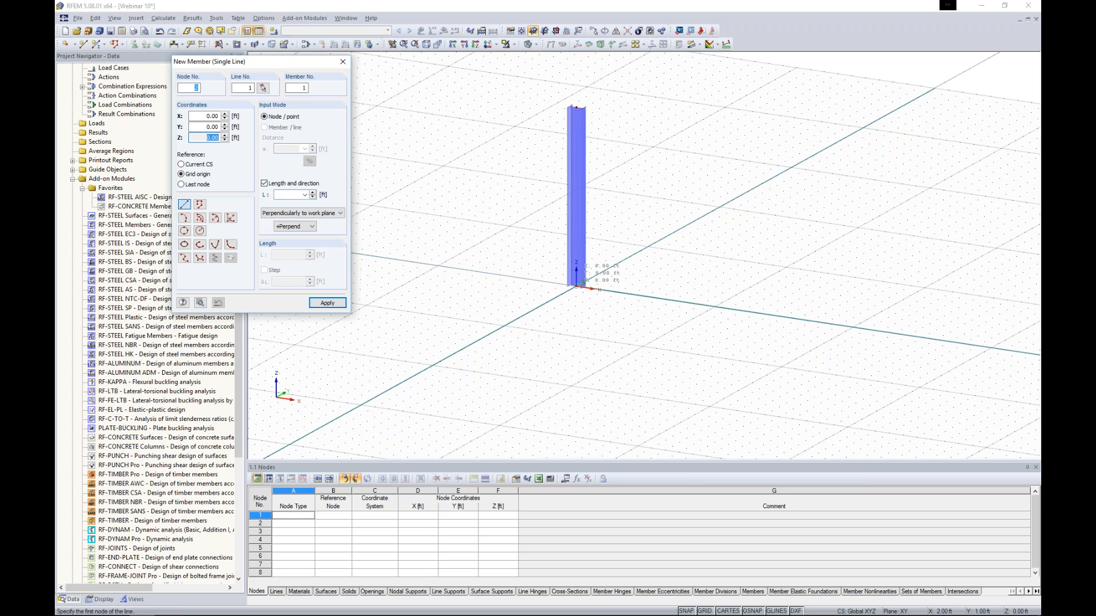
# Step: Place a second 12 ft column on the X-axis at X 16 ft, Y 0, and end the member placement
pyautogui.scroll(-3, 628, 297)
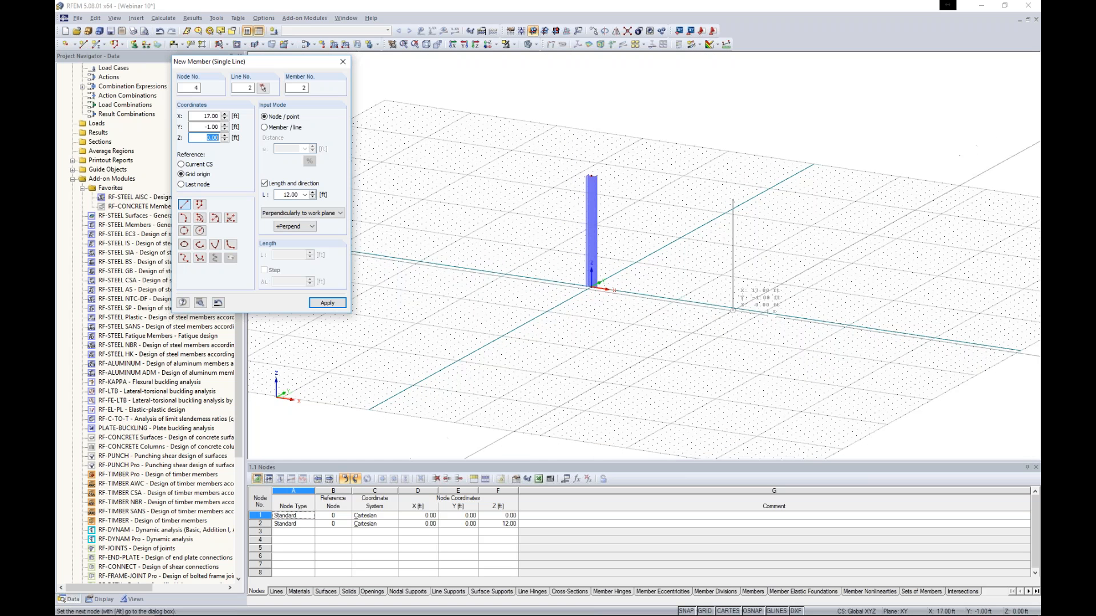
pyautogui.click(729, 306)
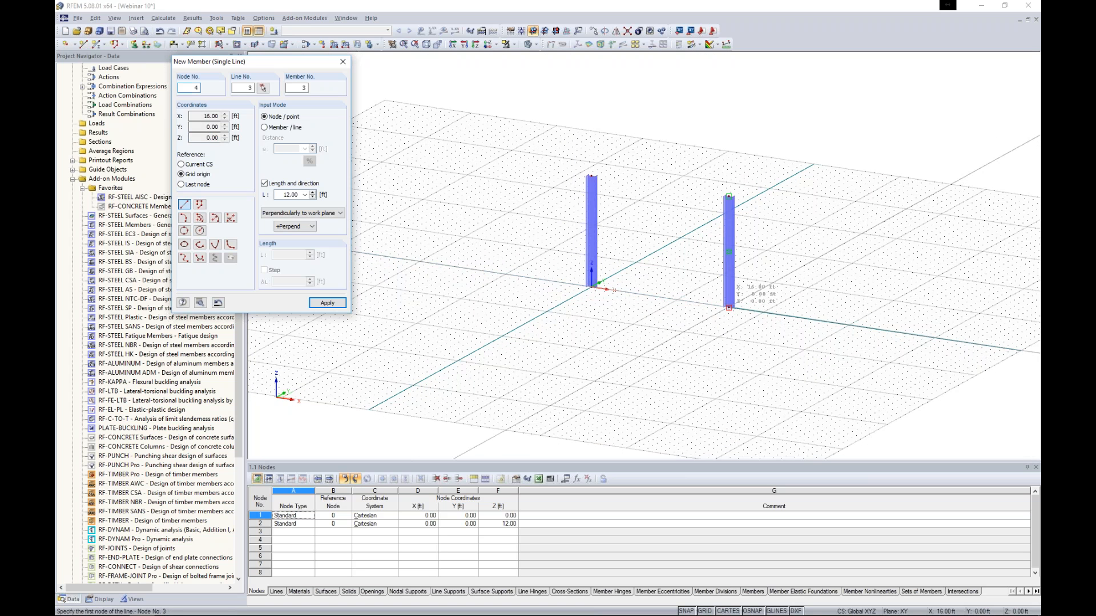
pyautogui.keyDown('ctrl'); pyautogui.moveTo(729, 307); pyautogui.dragTo(560, 293, button='middle'); pyautogui.keyUp('ctrl')
pyautogui.press('Escape')
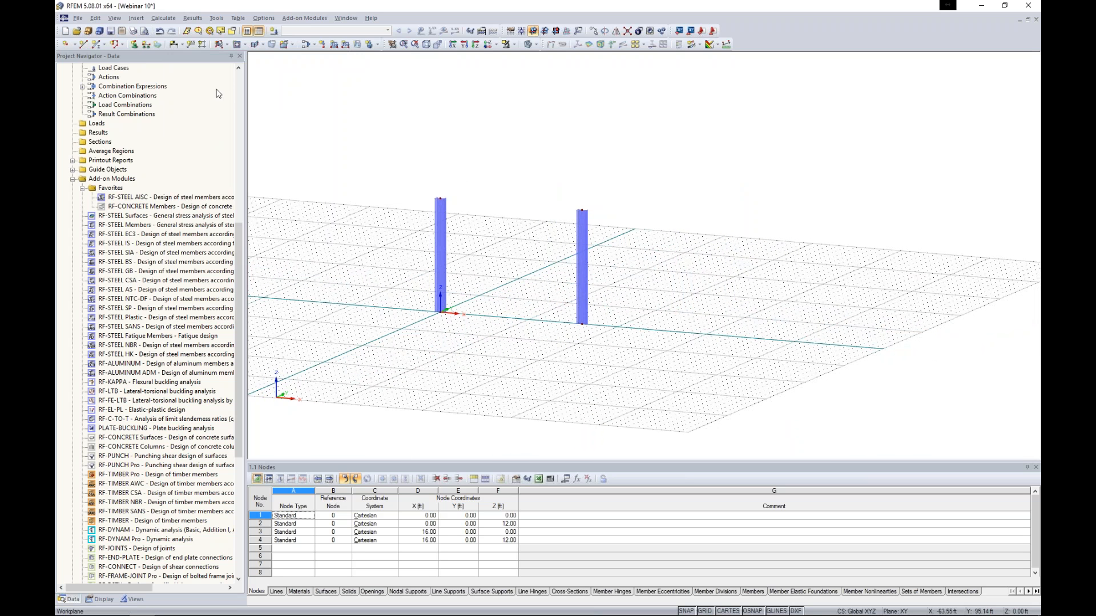
# Step: Start a new single member and add a second W 12x40 section in Steel A992 from the cross-section library
pyautogui.click(95, 43)
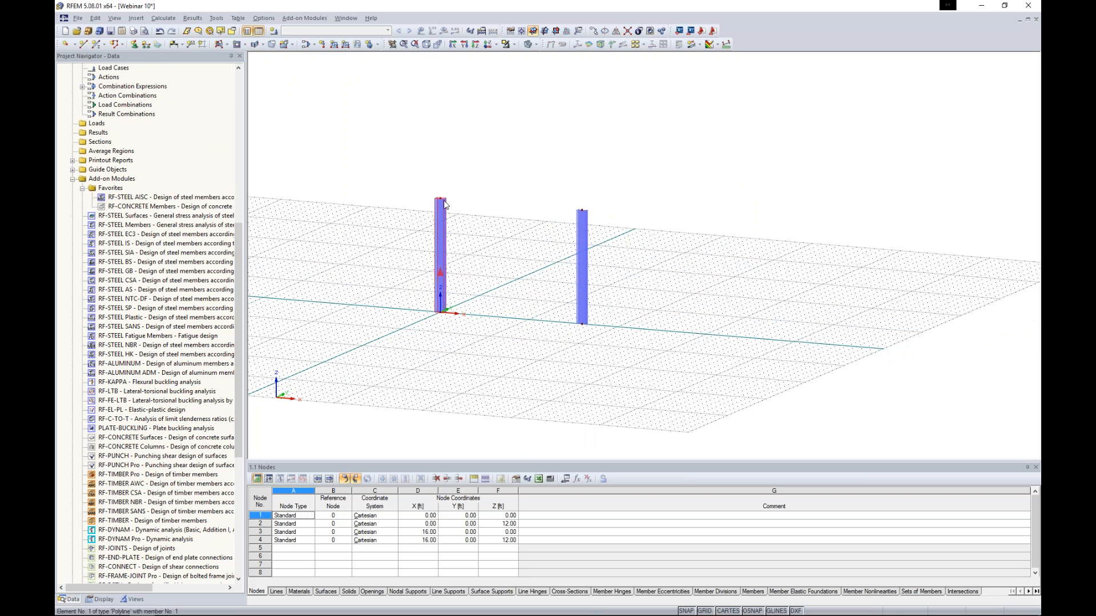
pyautogui.click(95, 44)
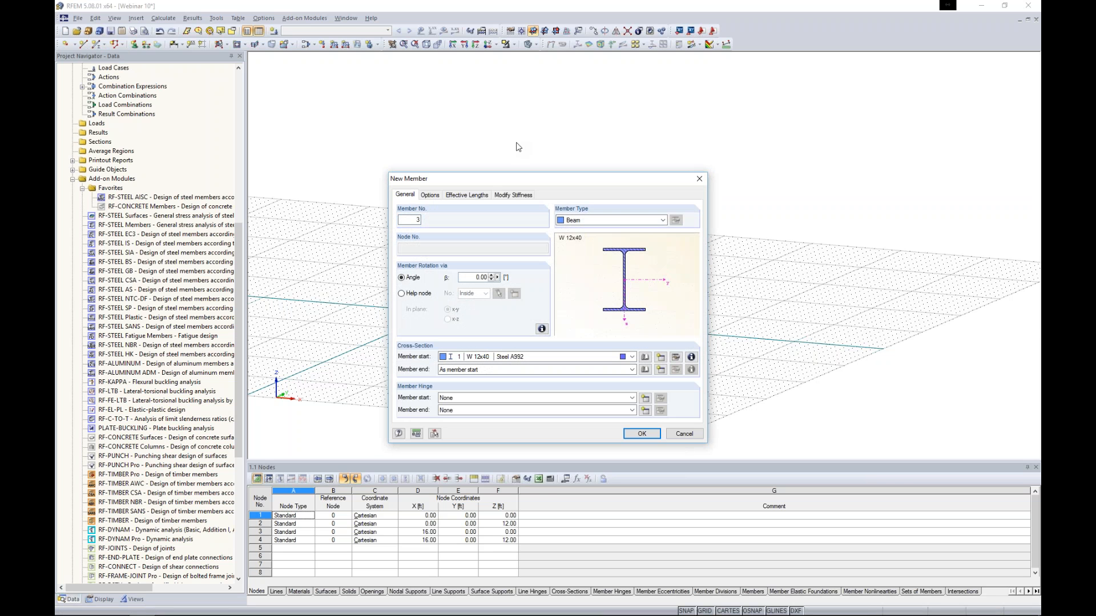
pyautogui.click(644, 357)
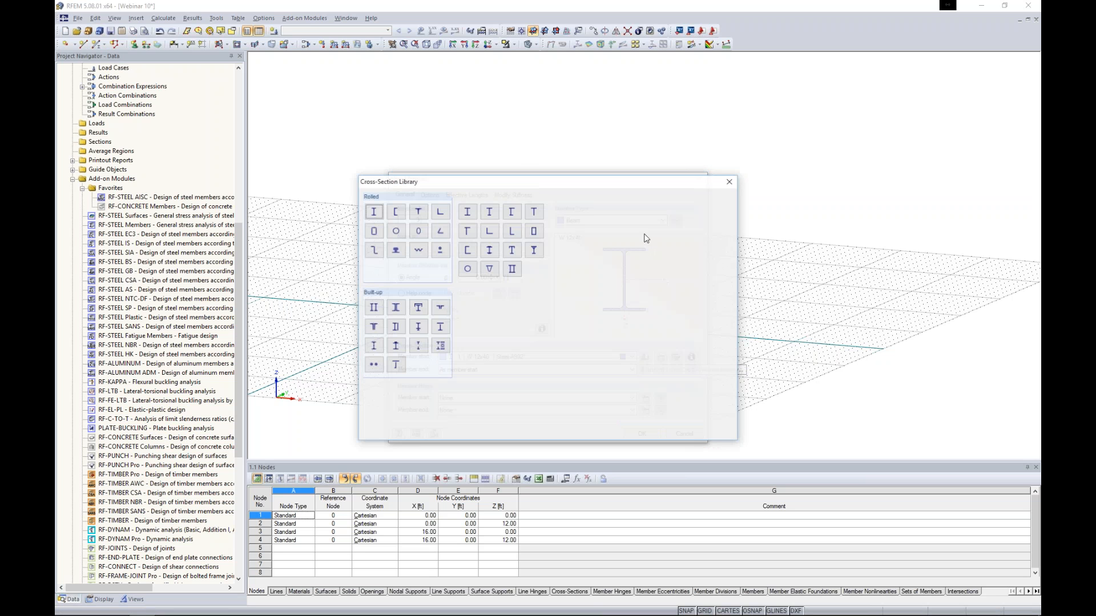
pyautogui.press('Escape')
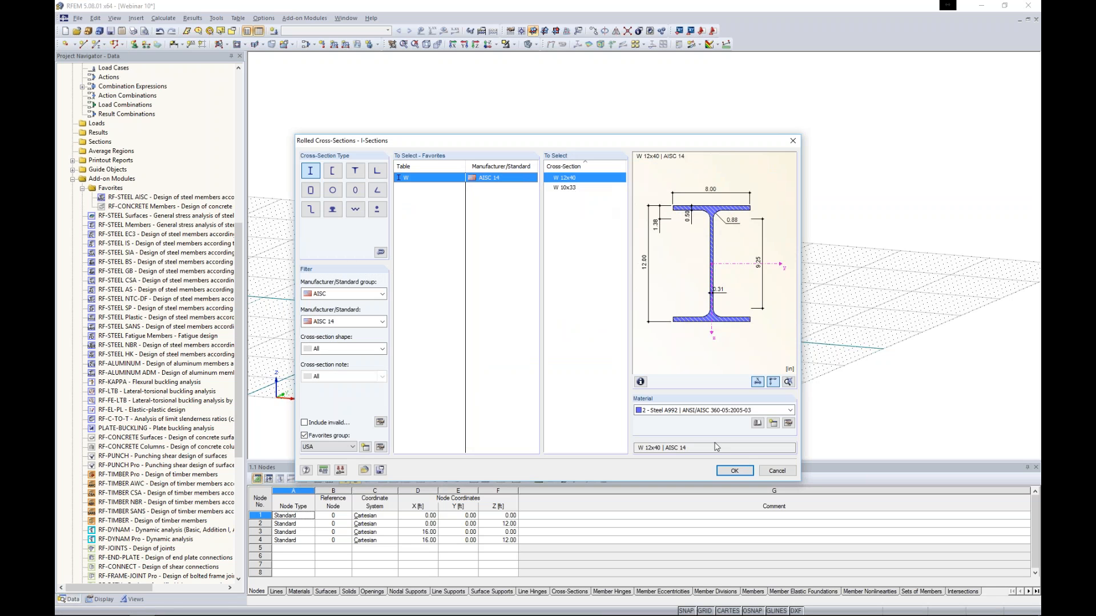
pyautogui.click(733, 471)
pyautogui.click(557, 359)
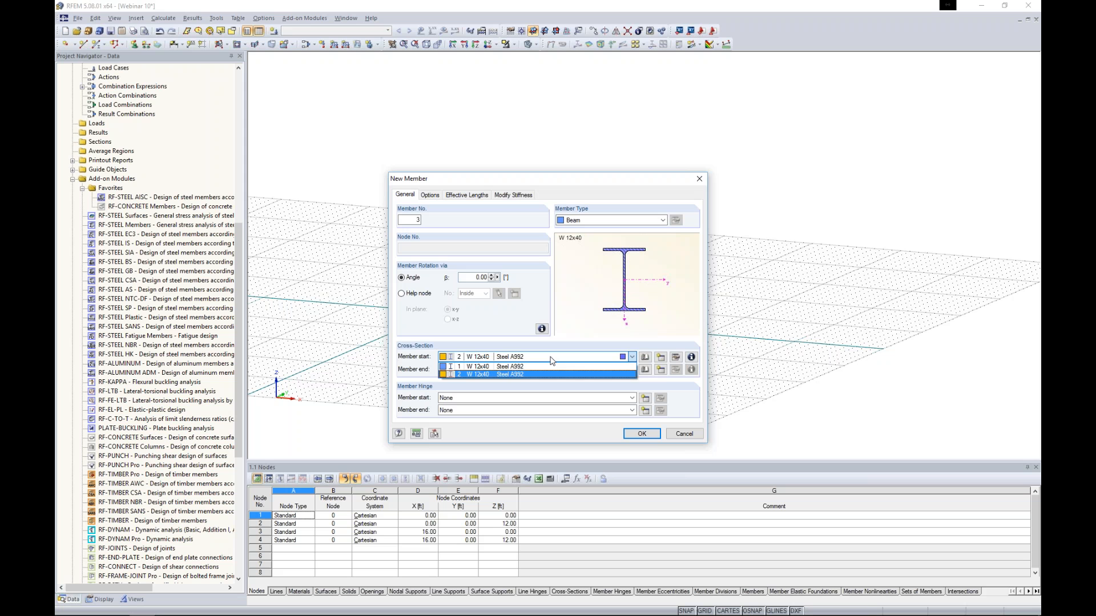
# Step: Change cross-section 1, used by the columns, to the rolled section W 10x33 from AISC 14
pyautogui.click(477, 370)
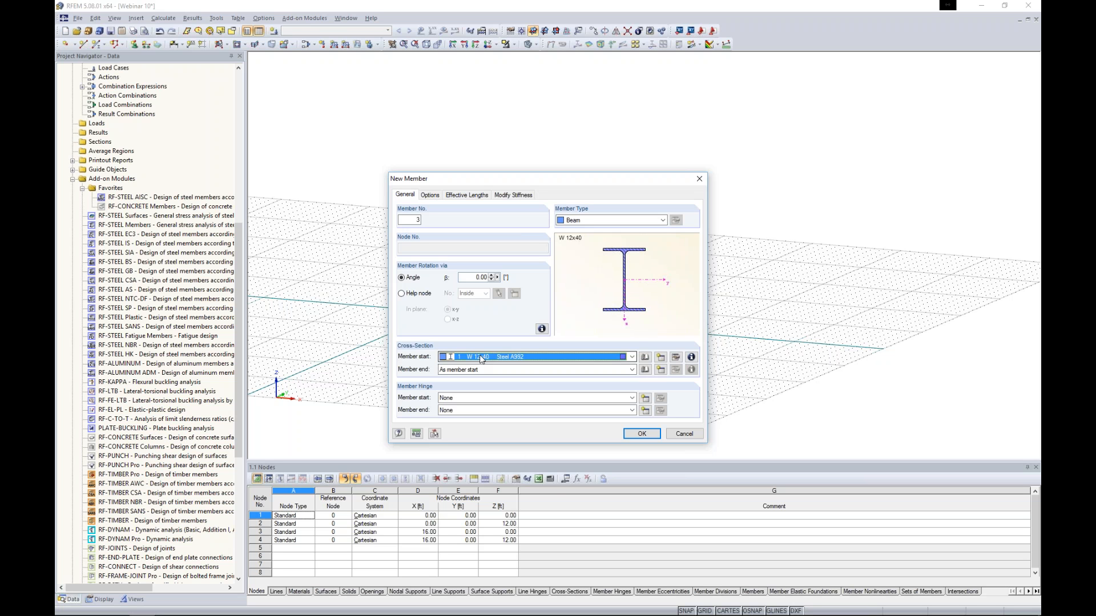
pyautogui.click(676, 358)
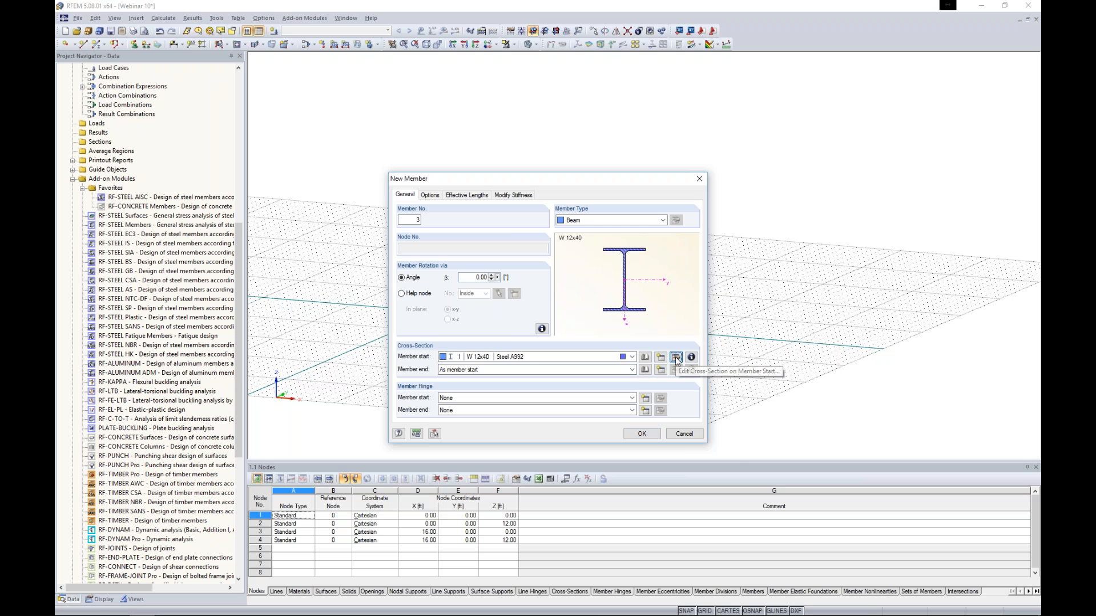
pyautogui.click(675, 357)
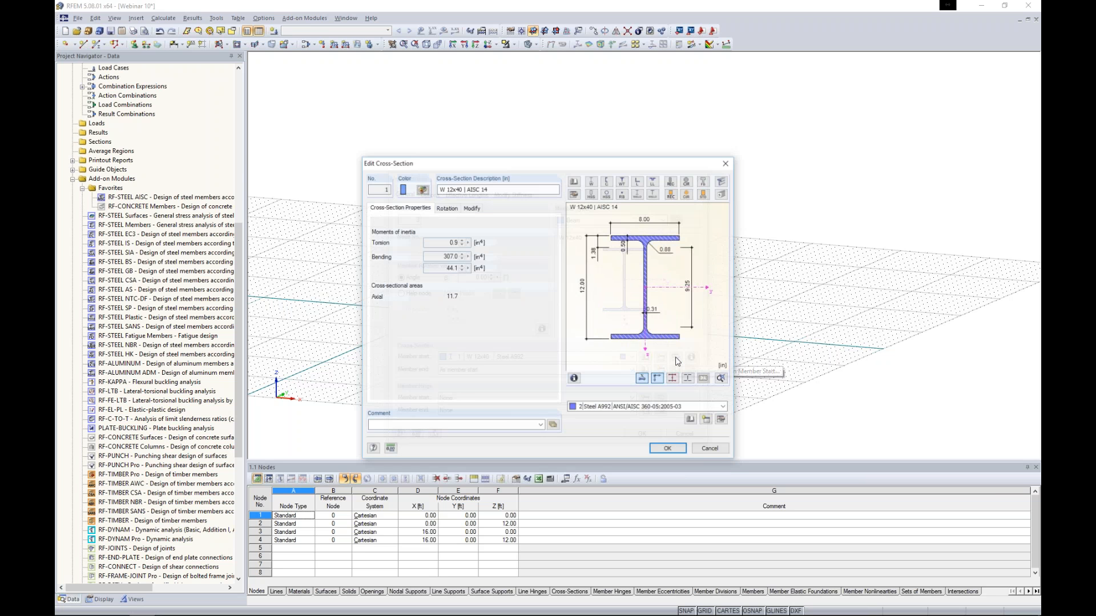
pyautogui.click(574, 194)
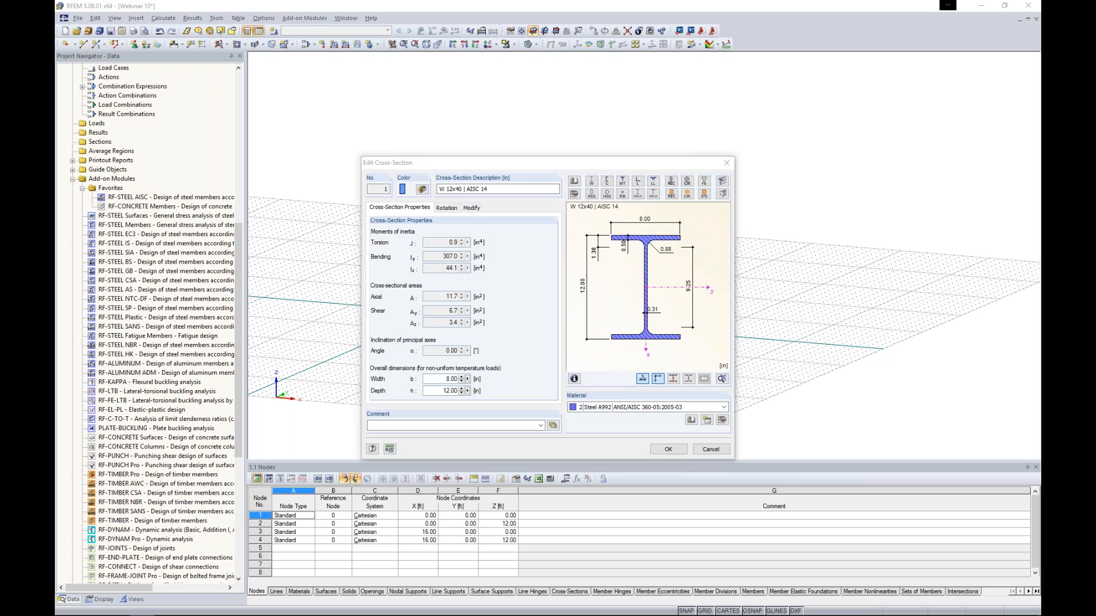
pyautogui.click(571, 189)
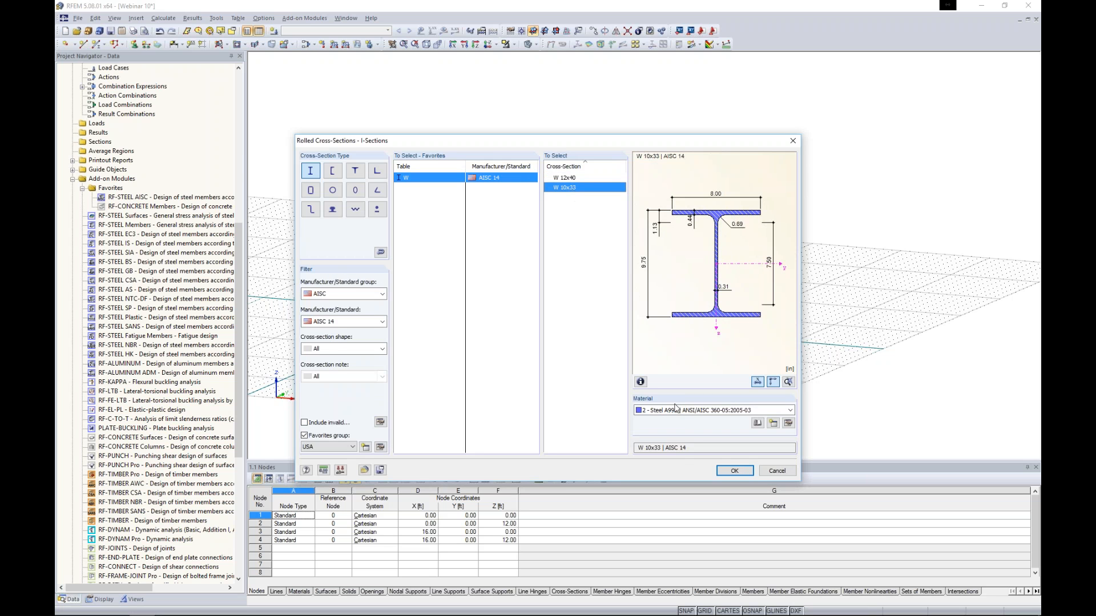
pyautogui.click(735, 471)
pyautogui.click(666, 449)
# Step: Assign cross-section 2, W 12x40, to the new member and accept its definition
pyautogui.click(496, 358)
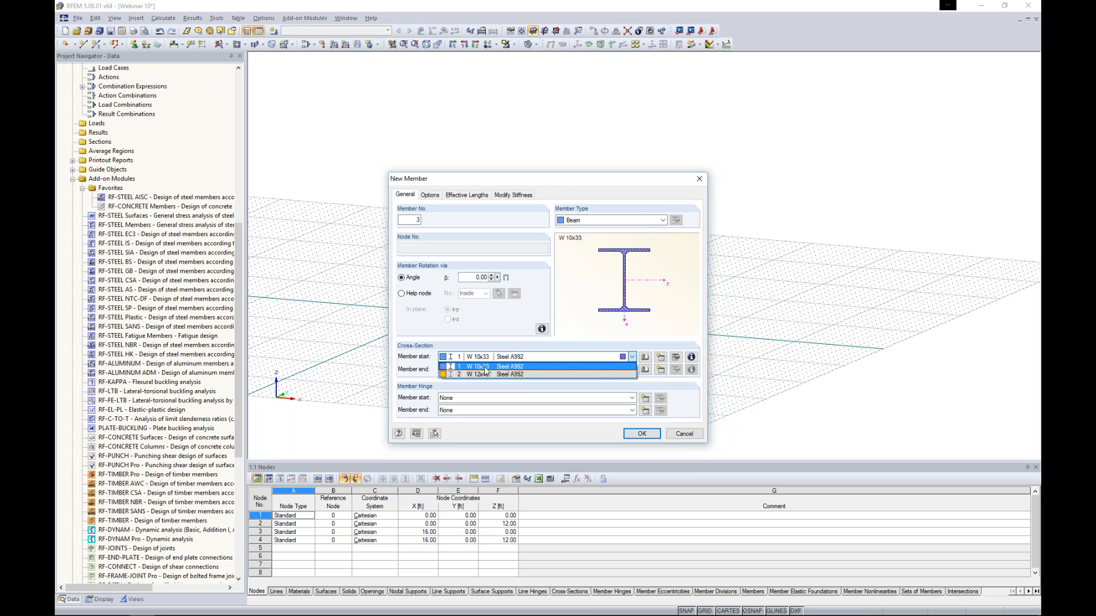
pyautogui.click(537, 179)
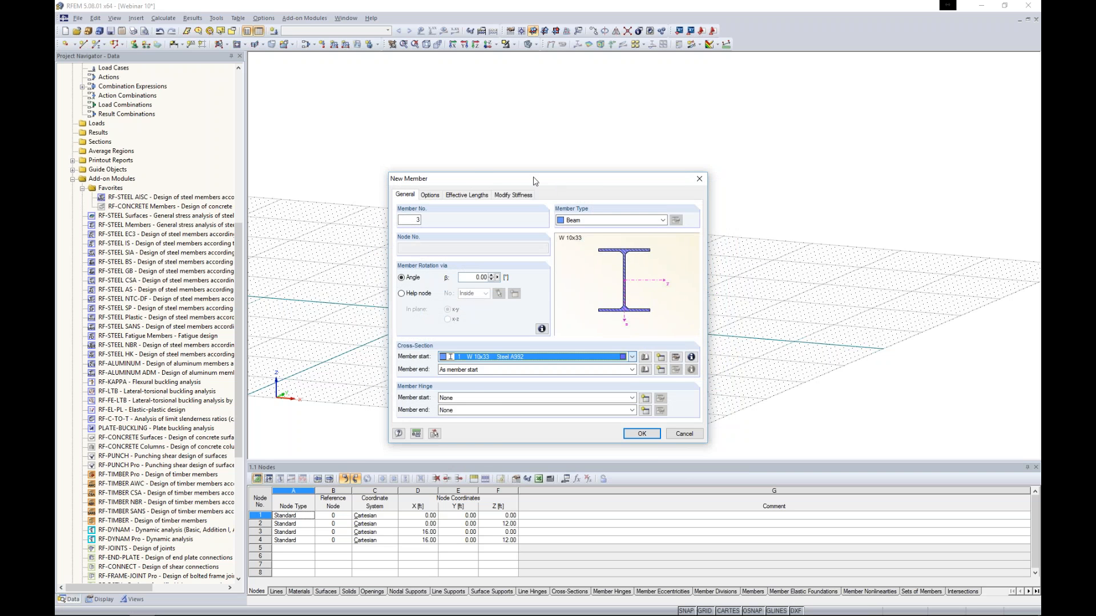
pyautogui.moveTo(507, 178); pyautogui.dragTo(307, 117)
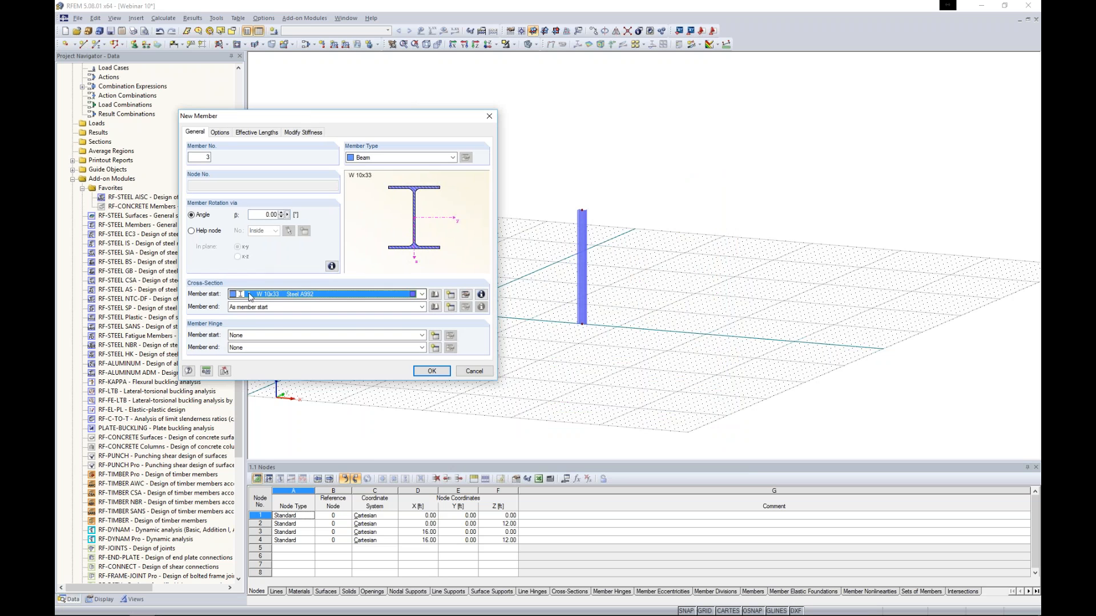
pyautogui.click(249, 294)
pyautogui.click(254, 315)
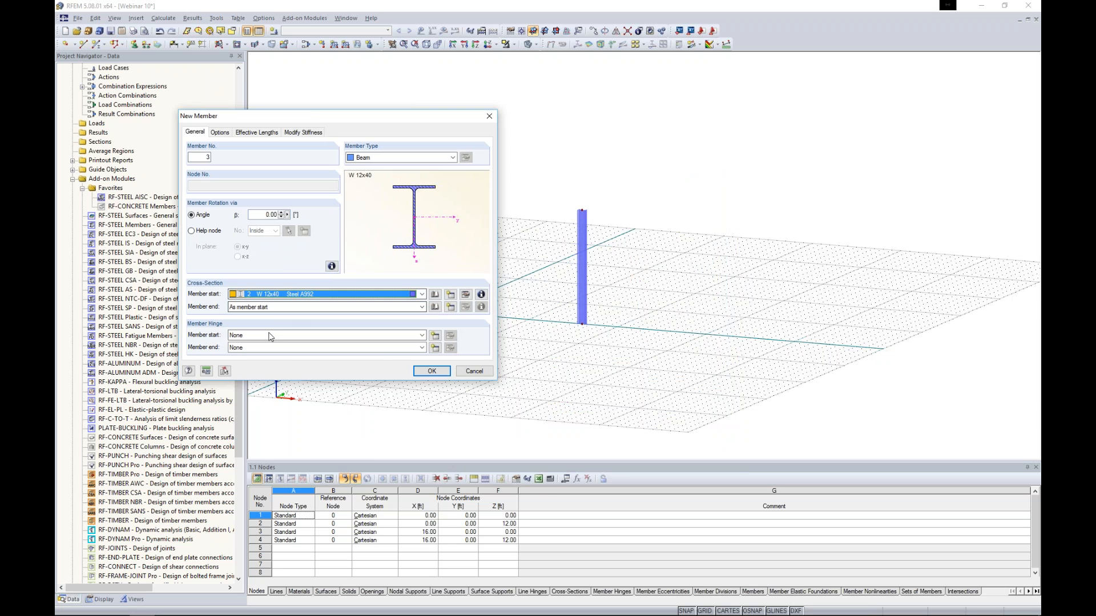
pyautogui.click(432, 371)
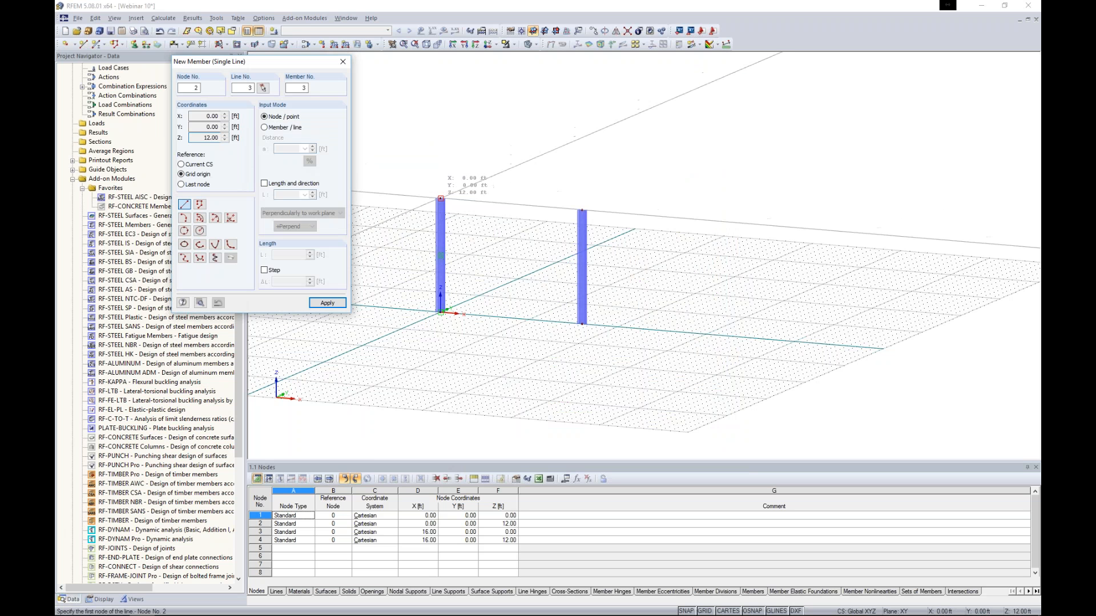
# Step: Draw the beam between the tops of the two columns and end the member placement
pyautogui.click(441, 198)
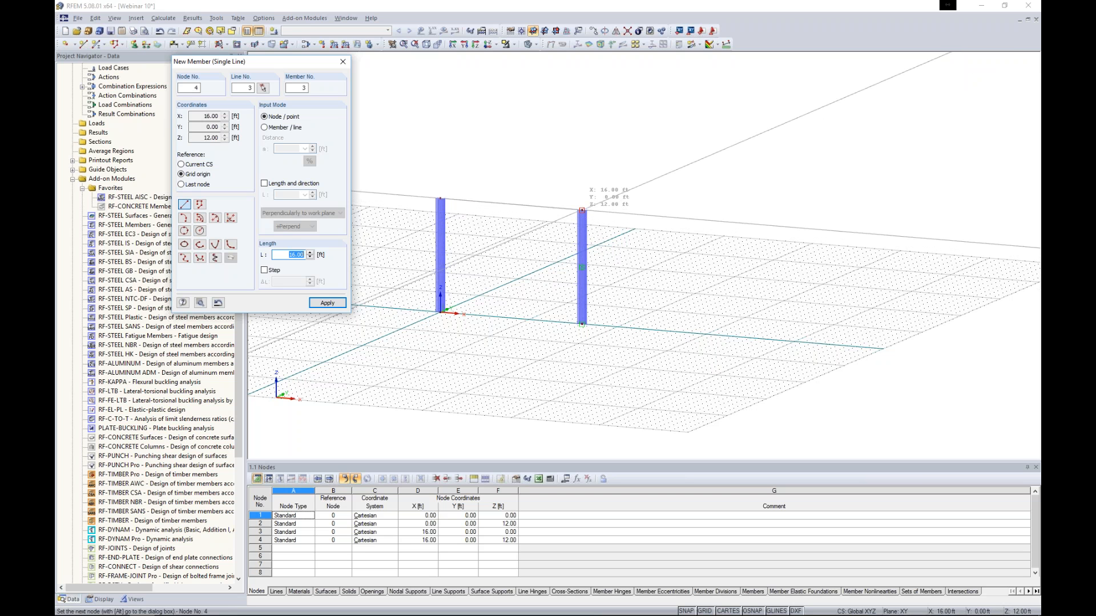
pyautogui.click(581, 210)
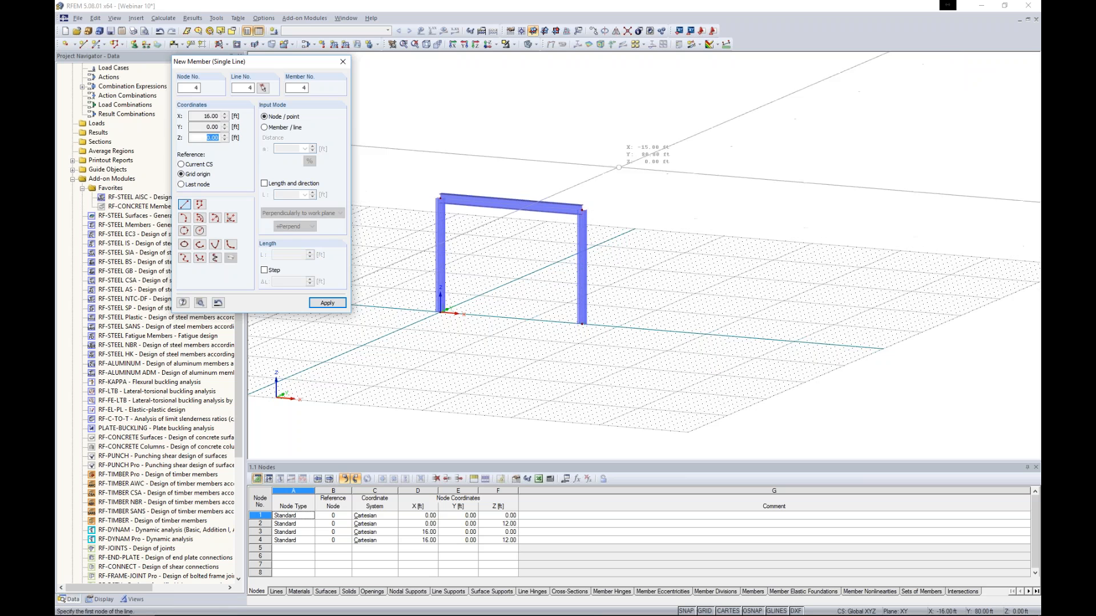
pyautogui.press('Escape')
# Step: Select the frame's beam and both columns and copy them 12 ft upward to form a second storey
pyautogui.keyDown('ctrl'); pyautogui.moveTo(609, 176); pyautogui.dragTo(624, 221, button='middle'); pyautogui.keyUp('ctrl')
pyautogui.moveTo(649, 338); pyautogui.dragTo(411, 167)
pyautogui.keyDown('ctrl'); pyautogui.moveTo(615, 211); pyautogui.dragTo(599, 259, button='middle'); pyautogui.keyUp('ctrl')
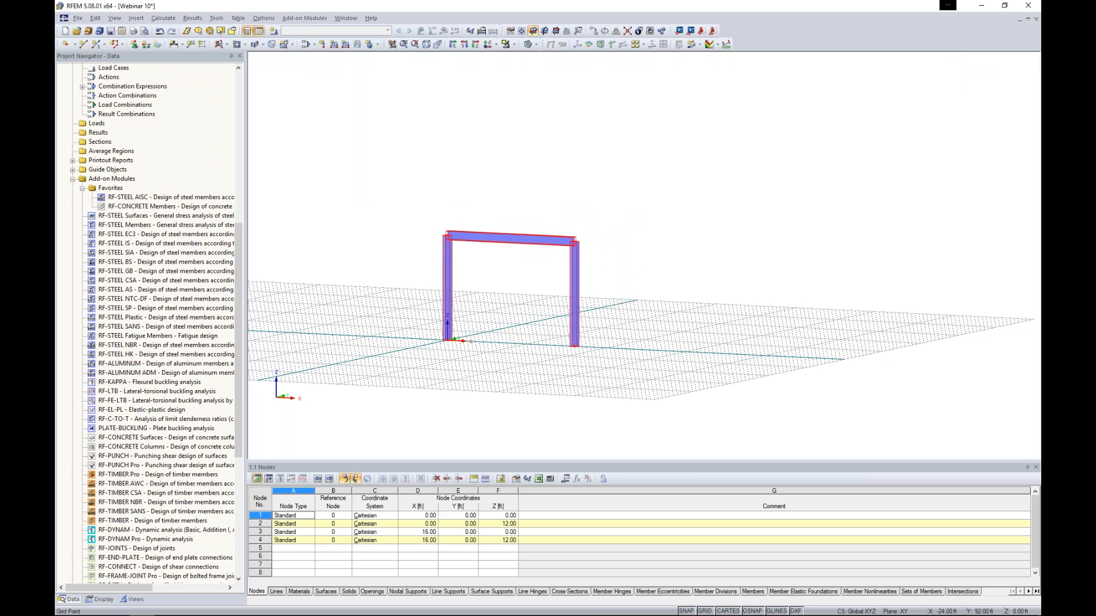
pyautogui.moveTo(632, 283); pyautogui.dragTo(323, 164)
pyautogui.keyDown('ctrl'); pyautogui.moveTo(575, 345); pyautogui.dragTo(574, 235); pyautogui.keyUp('ctrl')
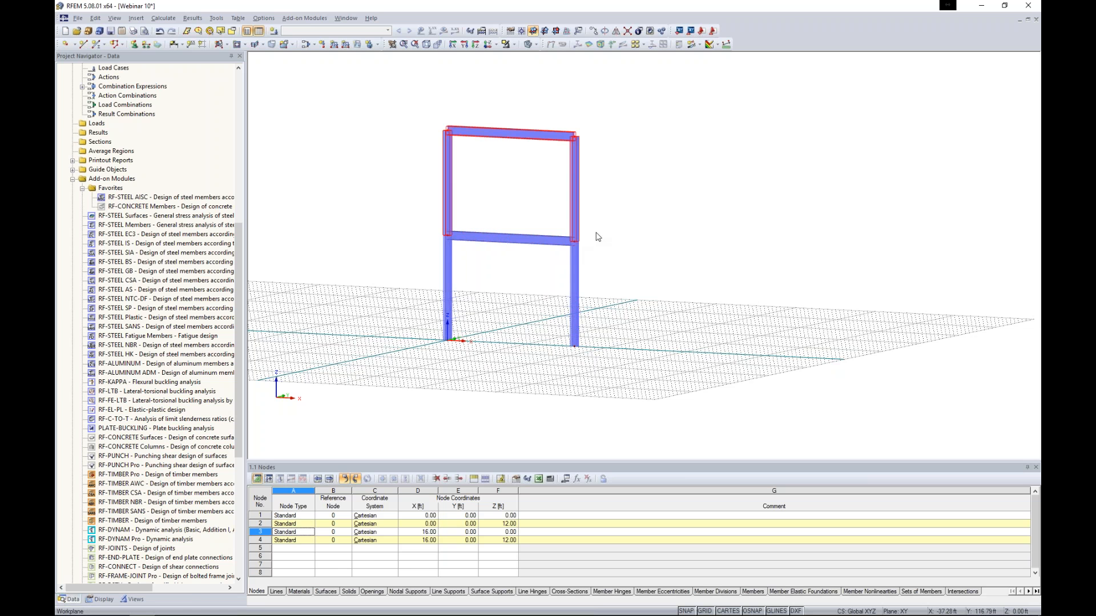
# Step: Copy the selected second-storey beam and columns upward by one storey height to form a third storey, and clear the selection
pyautogui.moveTo(599, 229); pyautogui.dragTo(575, 302, button='middle')
pyautogui.keyDown('ctrl'); pyautogui.moveTo(554, 312); pyautogui.dragTo(554, 209); pyautogui.keyUp('ctrl')
pyautogui.click(590, 209)
pyautogui.scroll(-2, 568, 228)
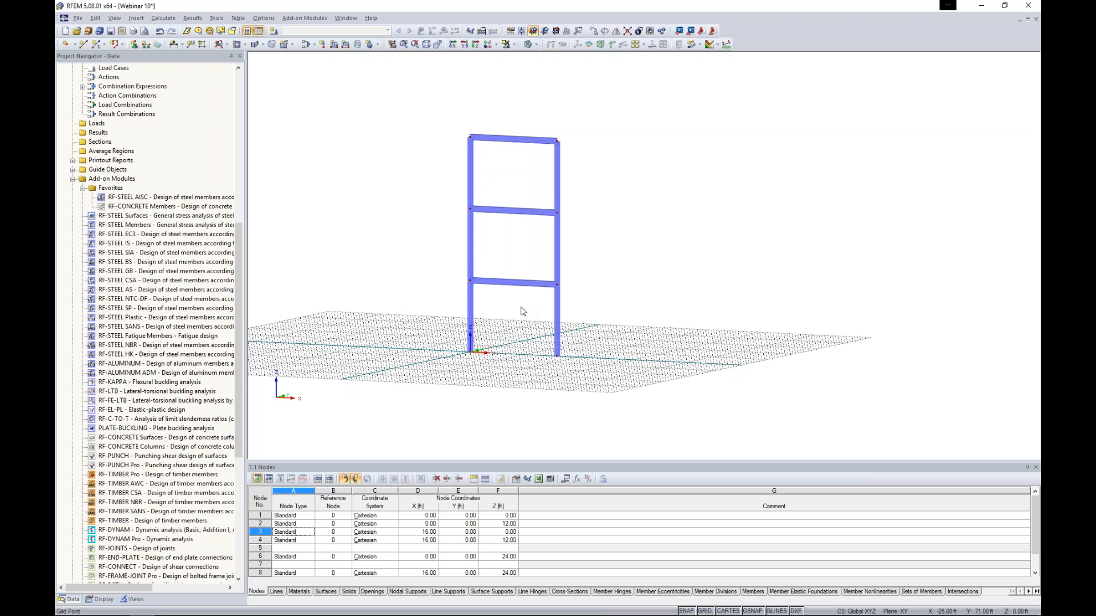
# Step: Select the three beams and create two intermediate On Line nodes on each of them
pyautogui.keyDown('ctrl'); pyautogui.moveTo(634, 242); pyautogui.dragTo(707, 242, button='middle'); pyautogui.keyUp('ctrl')
pyautogui.moveTo(549, 306); pyautogui.dragTo(516, 112)
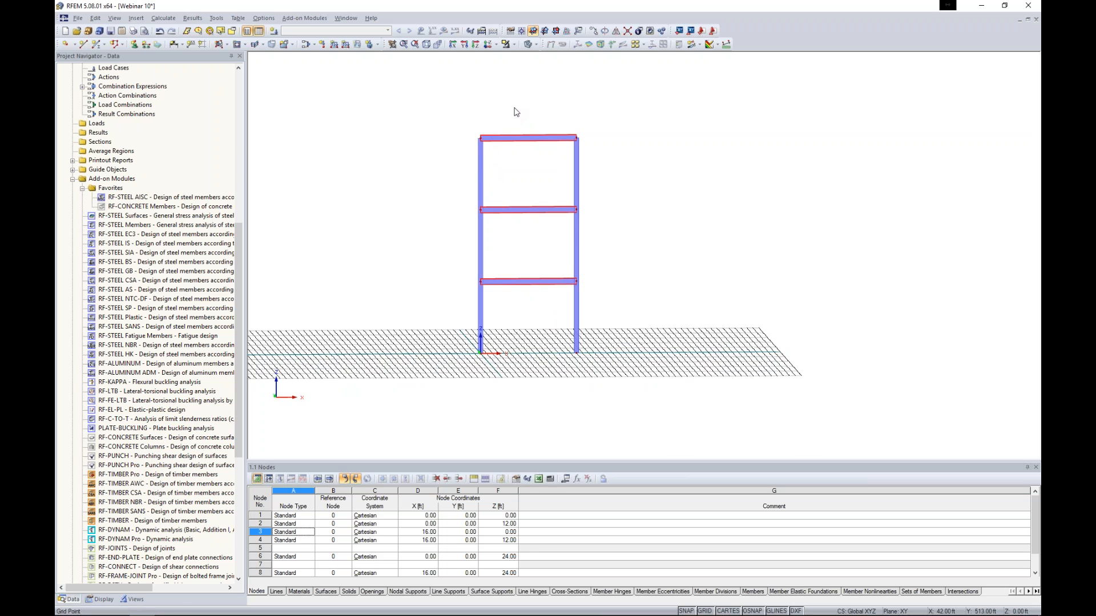
pyautogui.rightClick(516, 140)
pyautogui.moveTo(546, 159)
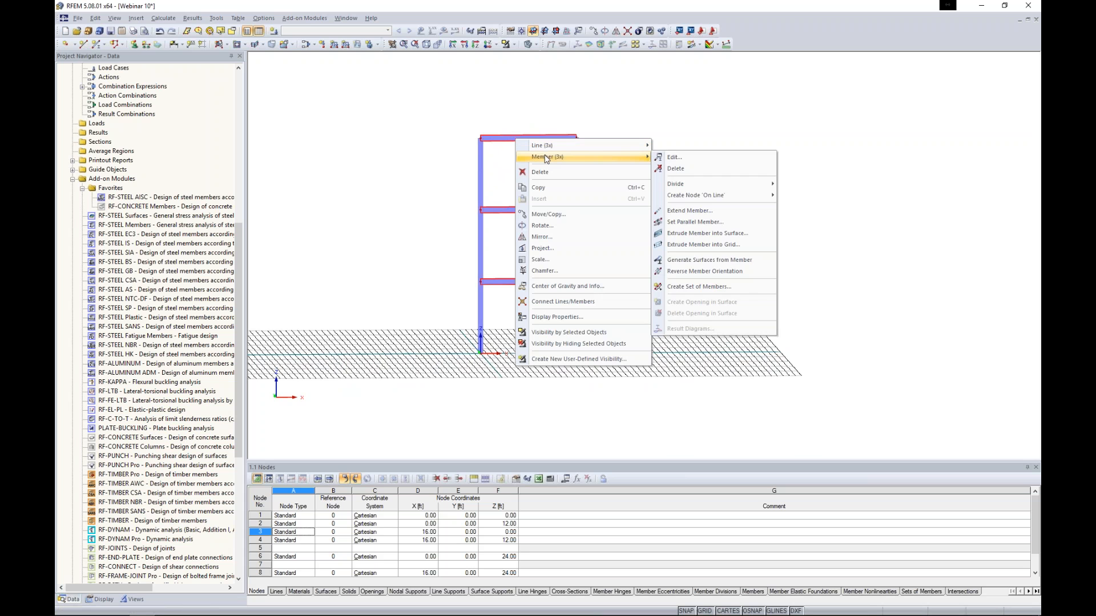
pyautogui.moveTo(692, 197)
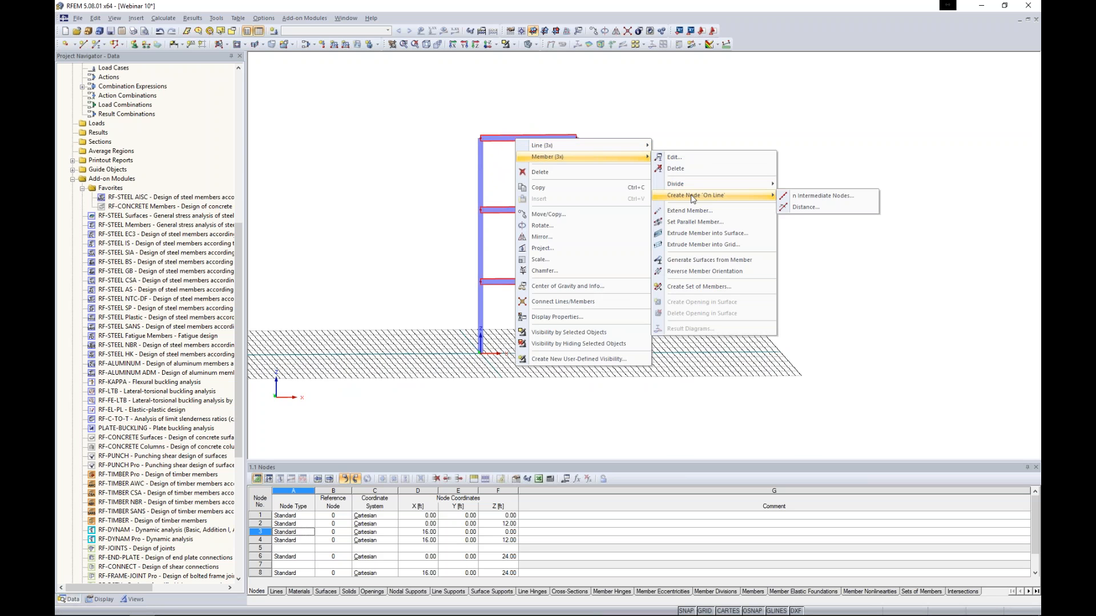
pyautogui.click(806, 198)
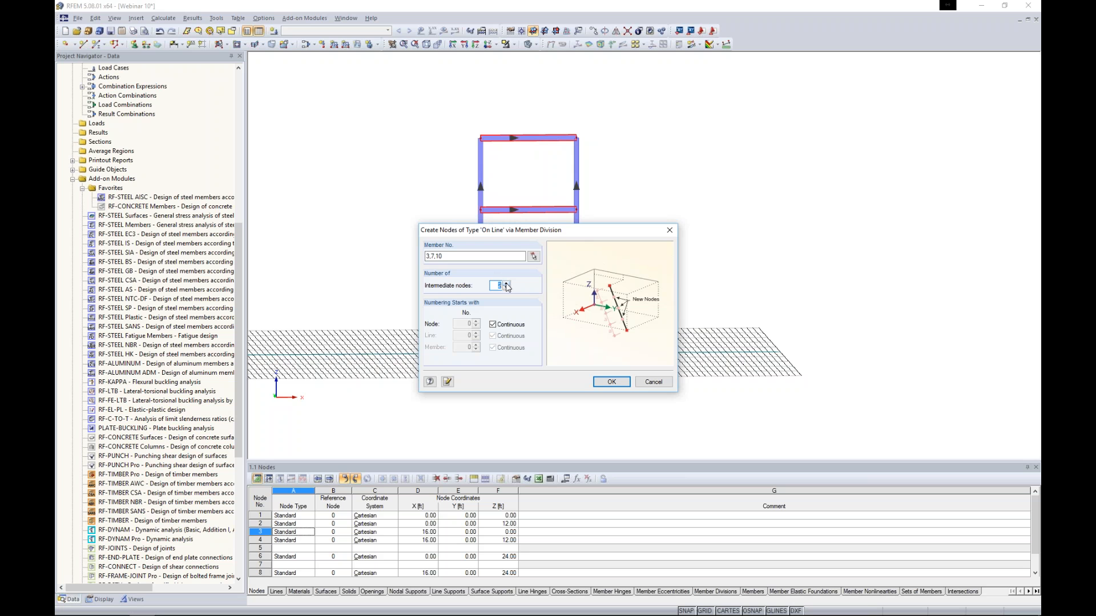
pyautogui.click(505, 283)
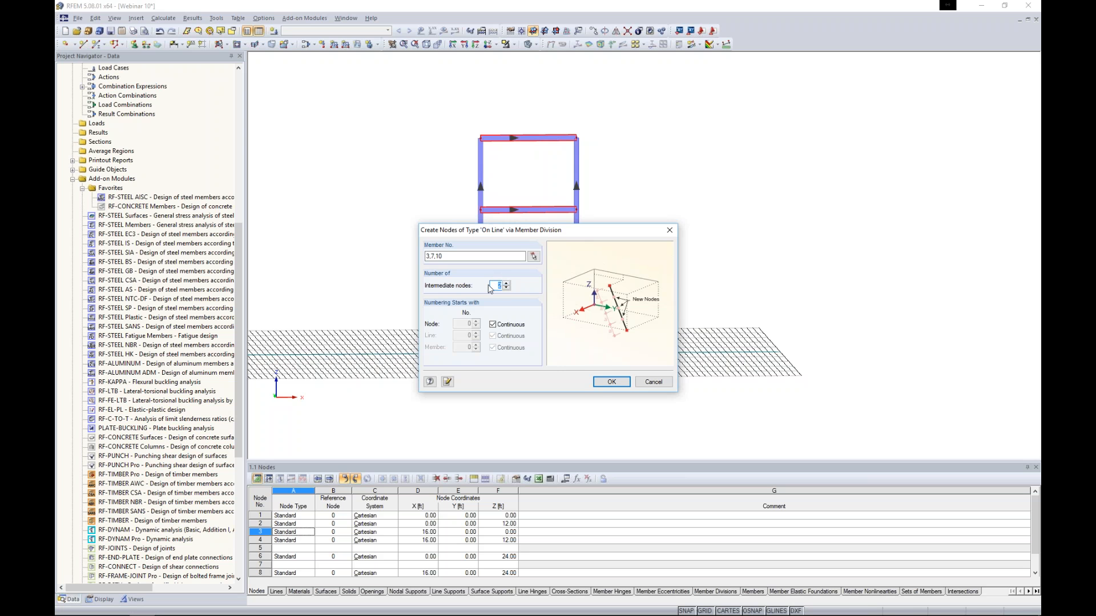
pyautogui.click(611, 381)
# Step: Open the intermediate node on the top beam, check the available node types and keep it as On Line
pyautogui.keyDown('ctrl'); pyautogui.moveTo(616, 234); pyautogui.dragTo(551, 162, button='middle'); pyautogui.keyUp('ctrl')
pyautogui.click(555, 135)
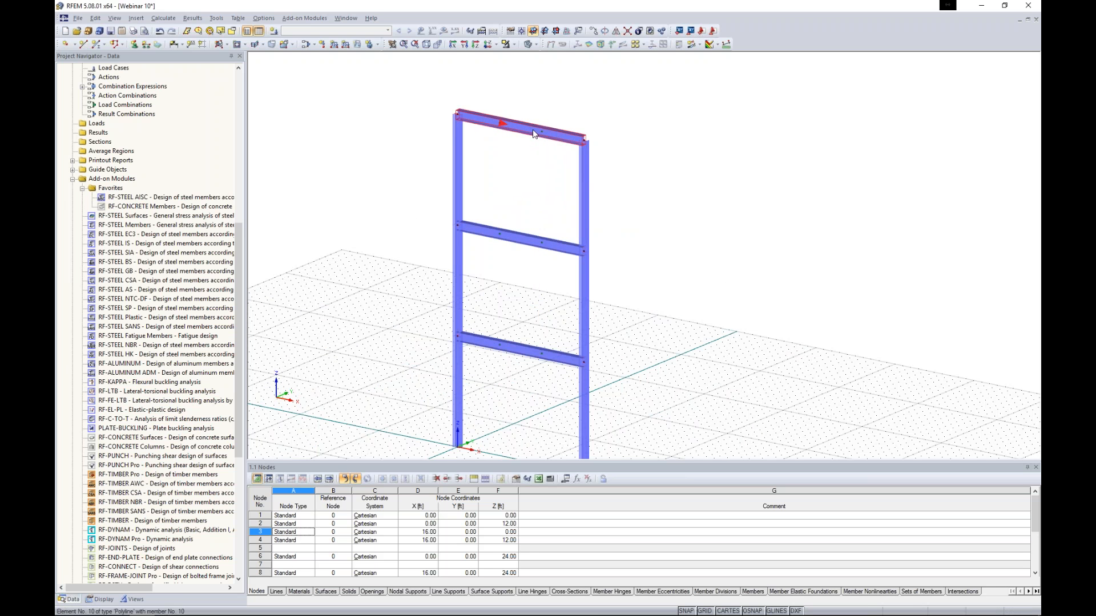
pyautogui.doubleClick(542, 136)
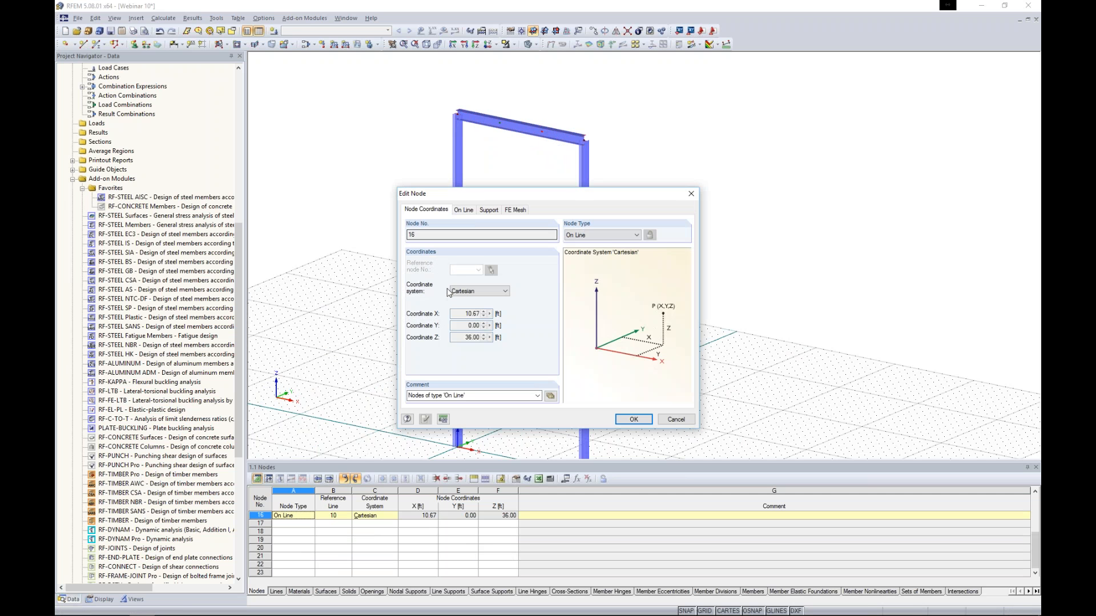
pyautogui.click(593, 235)
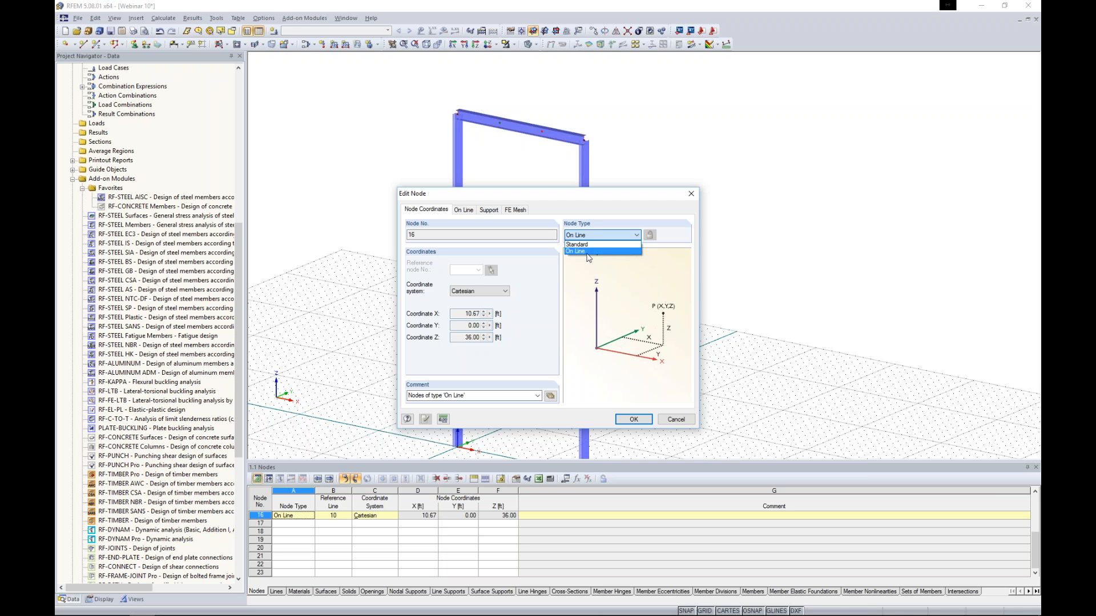
pyautogui.click(587, 252)
pyautogui.click(634, 419)
# Step: Select the whole three-storey frame and set up a move/copy with 2 copies and a Y displacement of 16 ft
pyautogui.keyDown('ctrl'); pyautogui.moveTo(648, 326); pyautogui.dragTo(731, 298, button='middle'); pyautogui.keyUp('ctrl')
pyautogui.scroll(-3, 662, 293)
pyautogui.moveTo(645, 356); pyautogui.dragTo(439, 122)
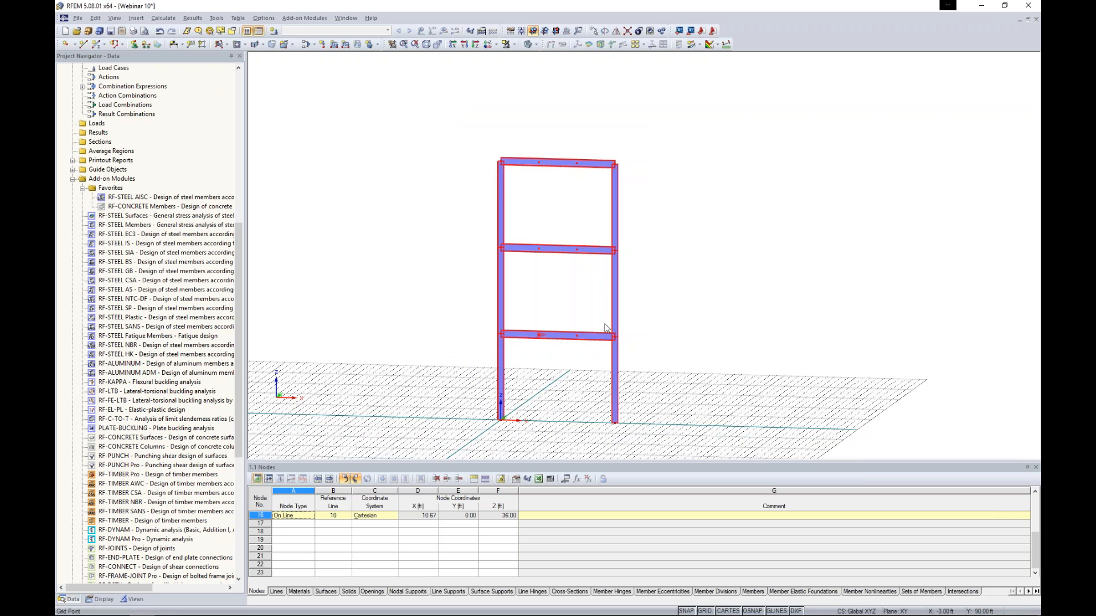
pyautogui.click(593, 31)
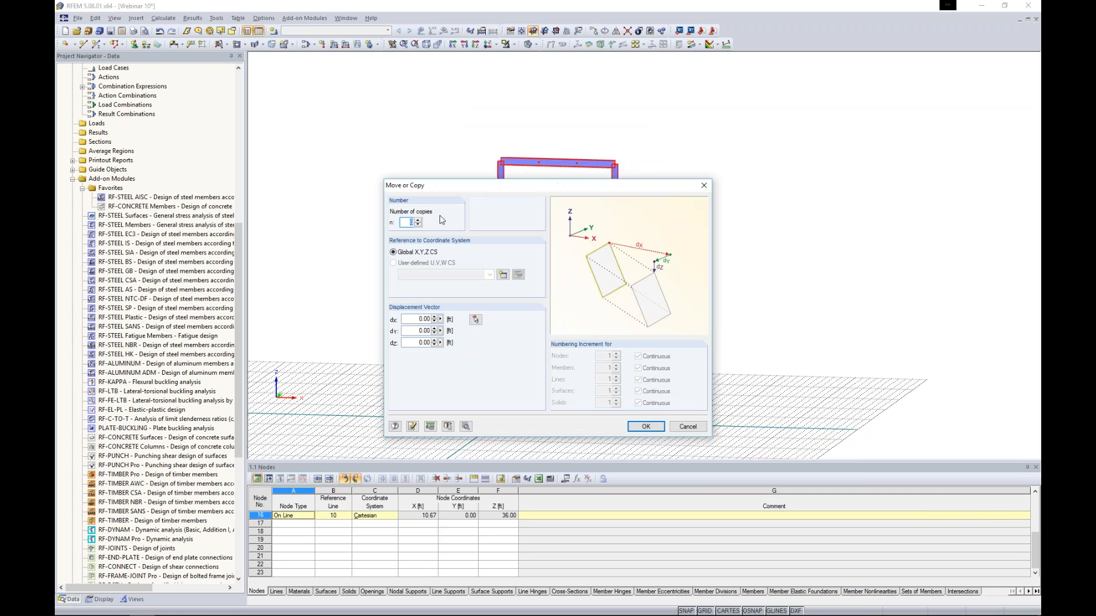
pyautogui.click(417, 221)
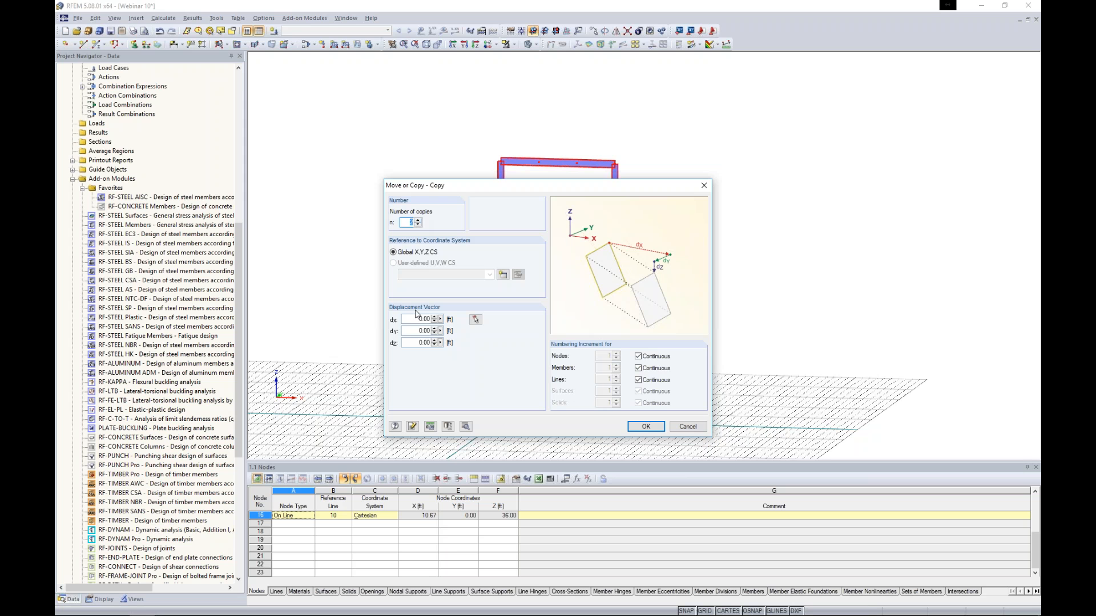
pyautogui.doubleClick(419, 330)
pyautogui.write('16')
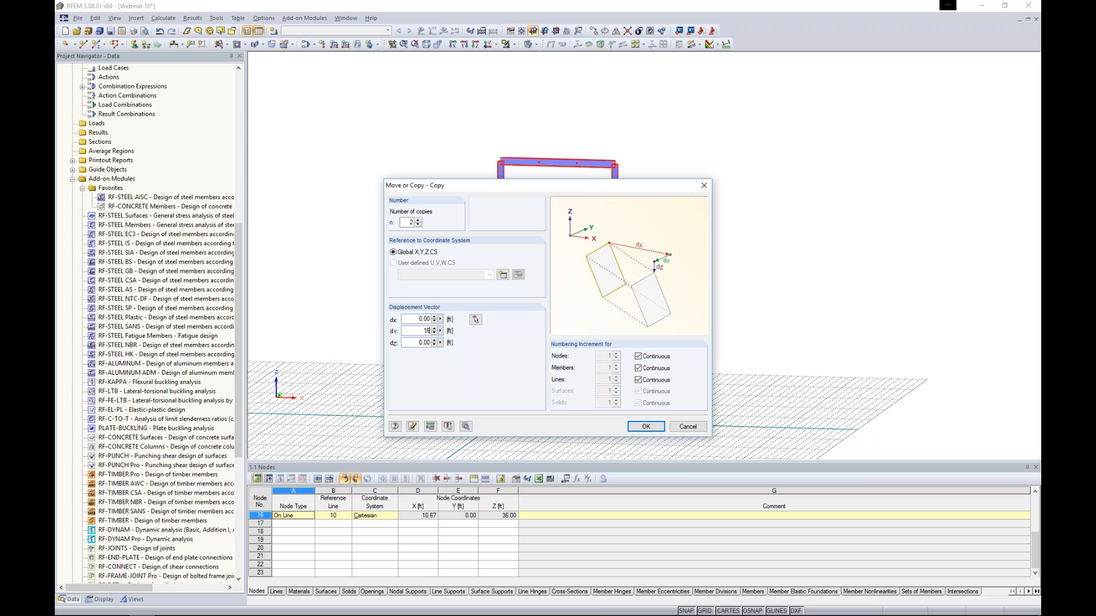
# Step: Have the copy create connecting lines and W 12x40 beam members between the selected nodes and their copies, and carry out the copy
pyautogui.click(467, 427)
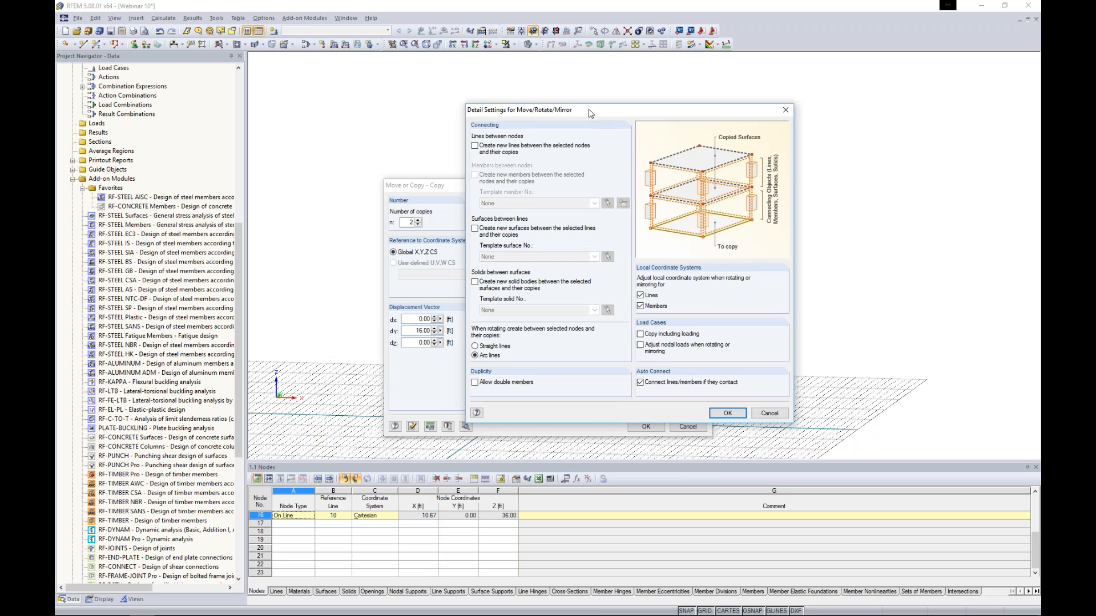
pyautogui.click(475, 146)
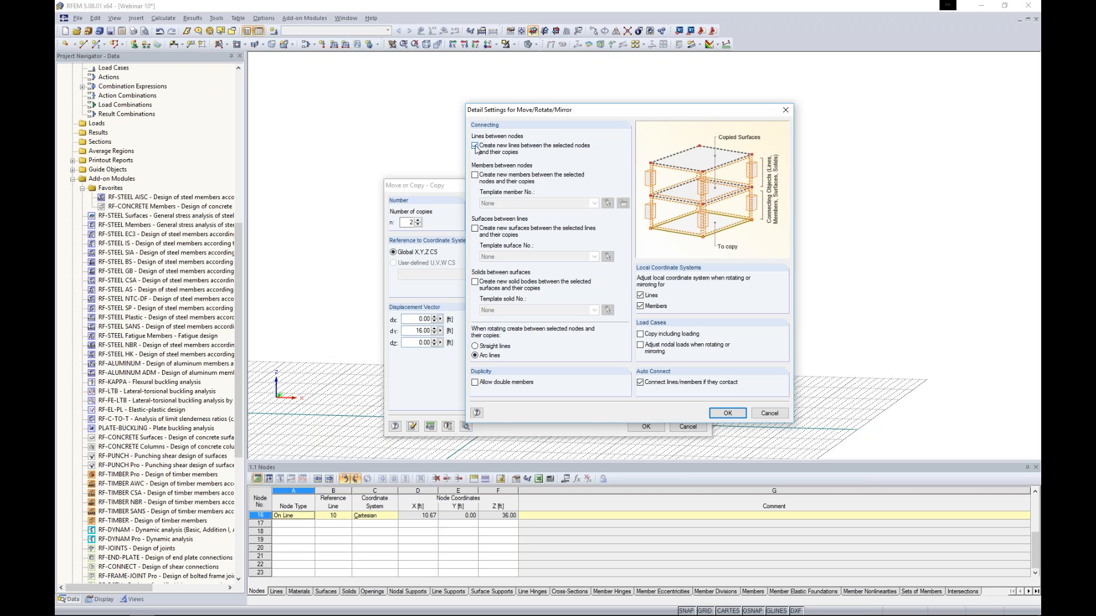
pyautogui.click(475, 175)
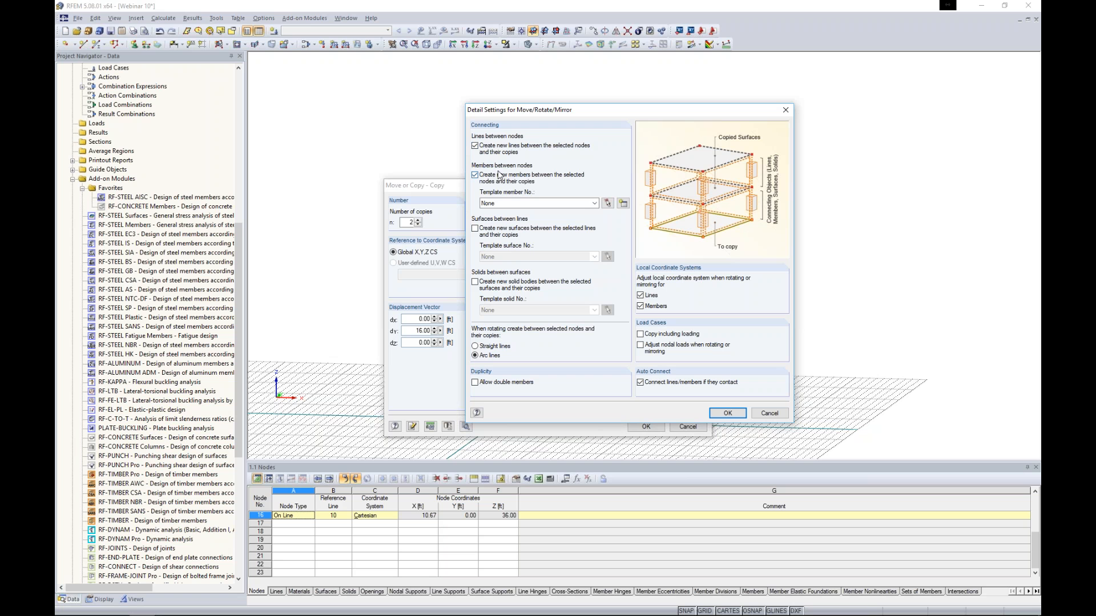
pyautogui.click(623, 204)
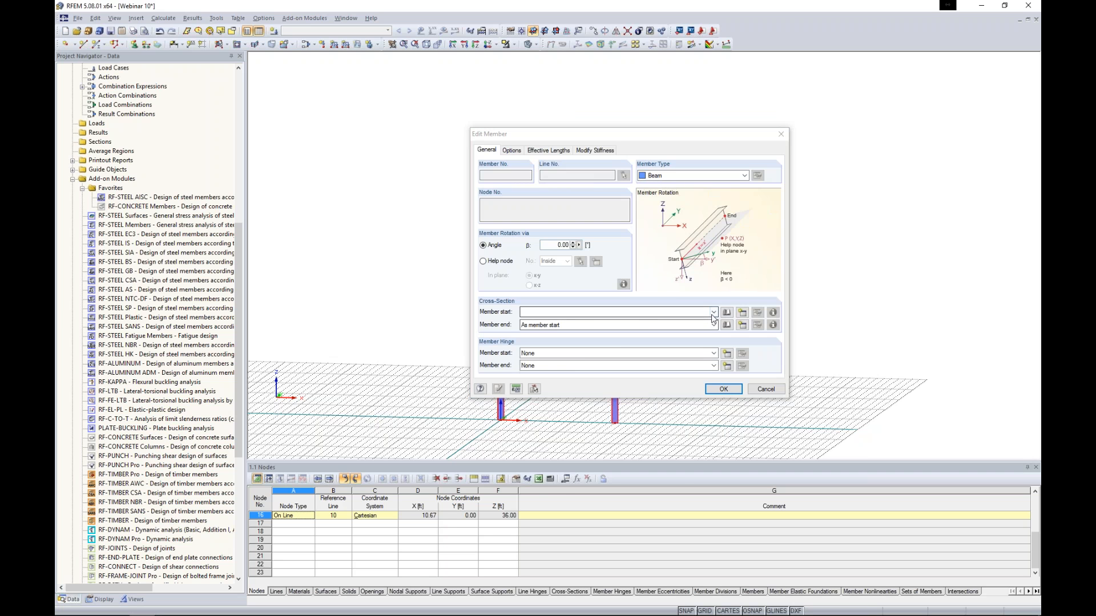
pyautogui.click(646, 314)
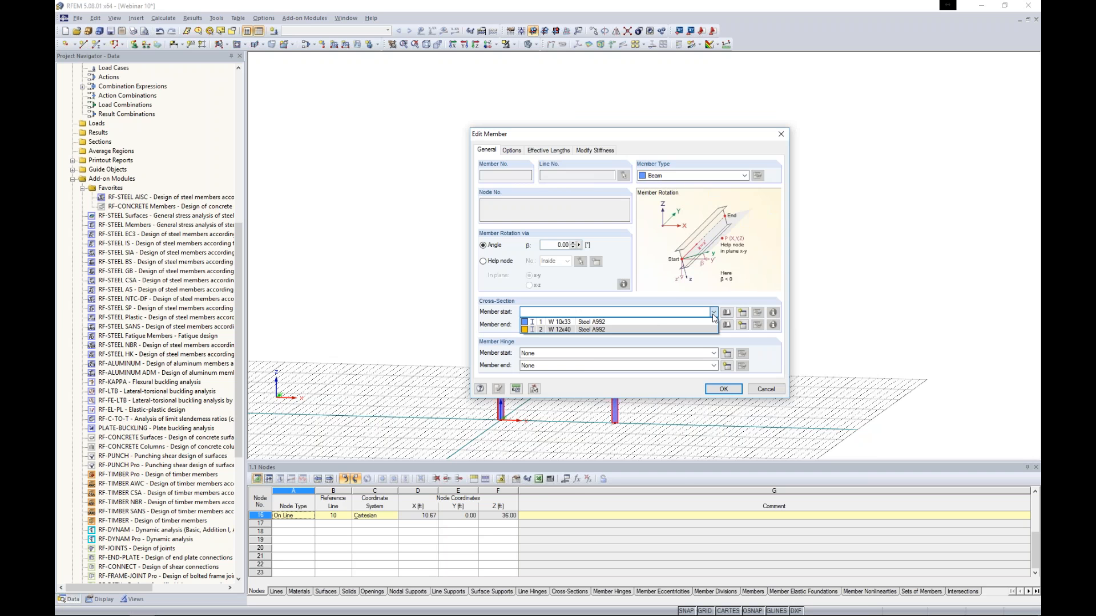
pyautogui.click(627, 331)
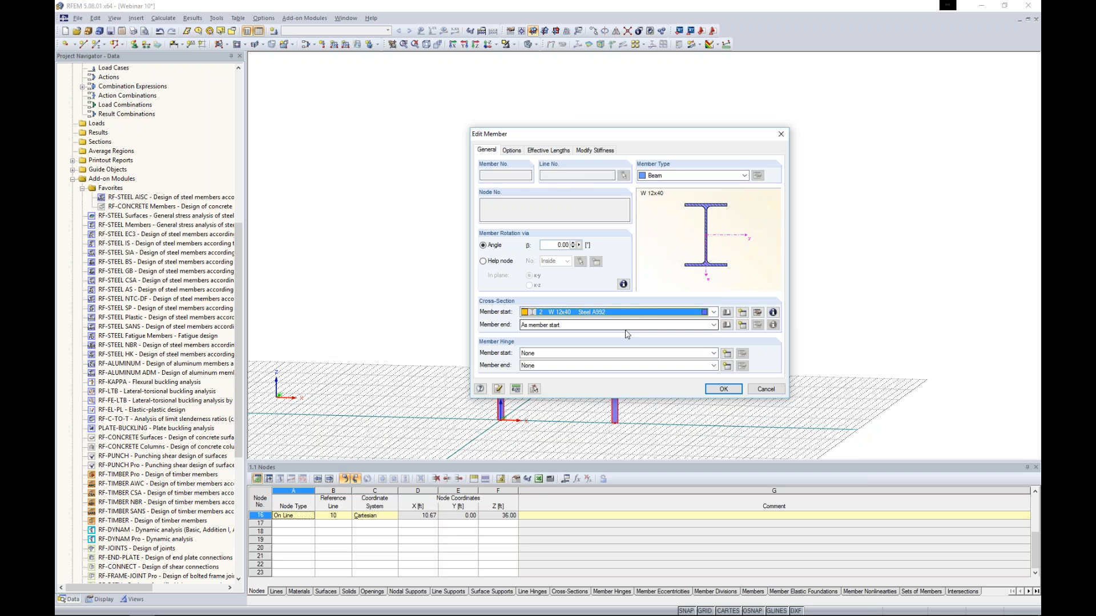
pyautogui.click(723, 391)
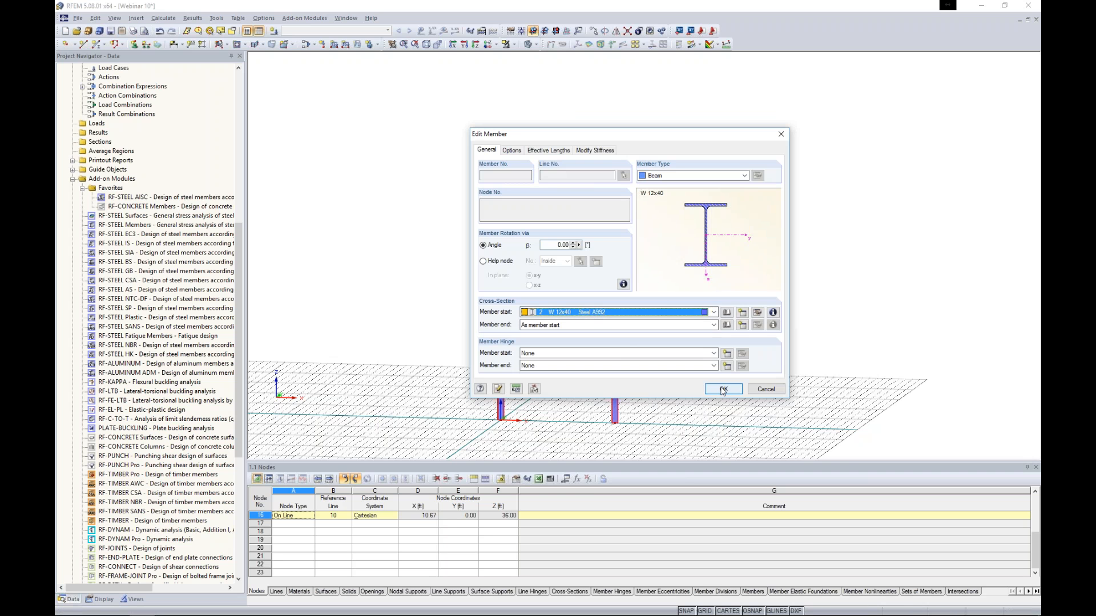
pyautogui.click(724, 415)
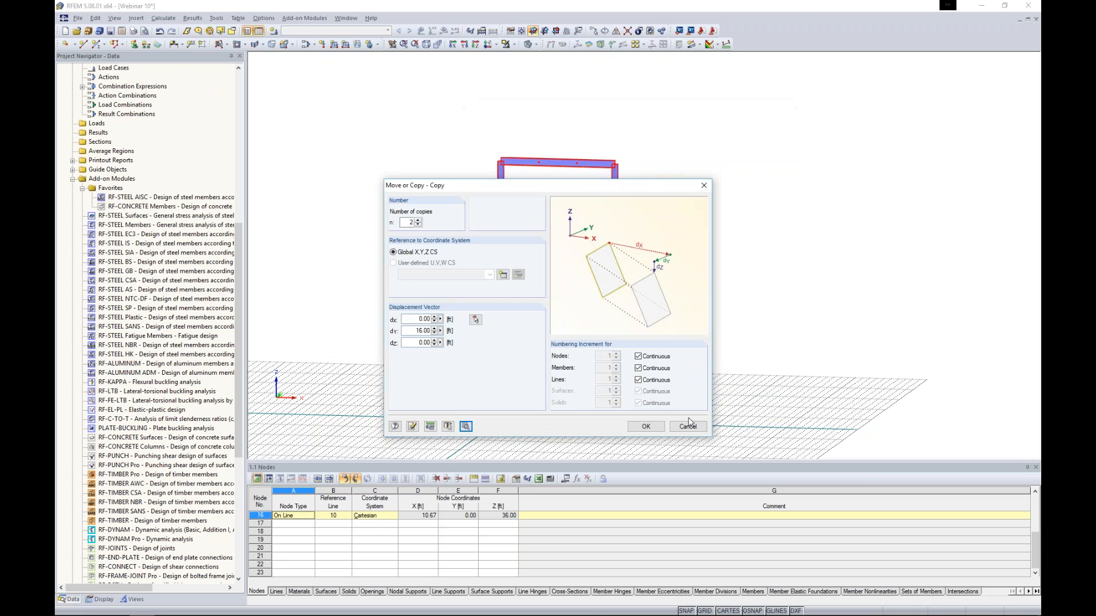
pyautogui.click(648, 427)
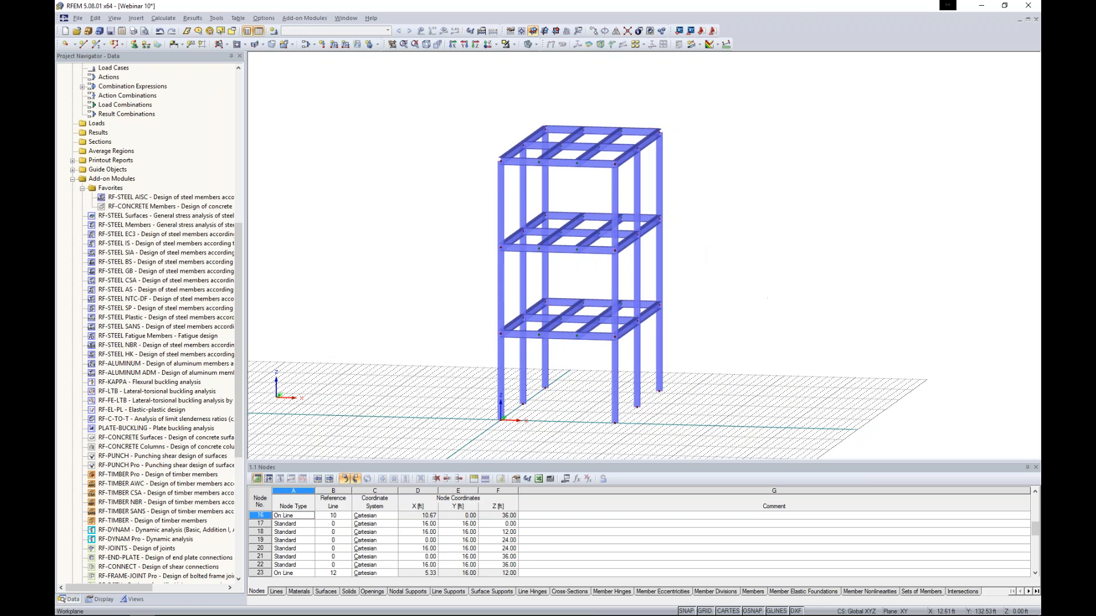
# Step: Select the complete second bay in Y and copy it one bay width in X to form an L-shaped plan, and clear the selection
pyautogui.keyDown('ctrl'); pyautogui.moveTo(689, 305); pyautogui.dragTo(547, 328, button='middle'); pyautogui.keyUp('ctrl')
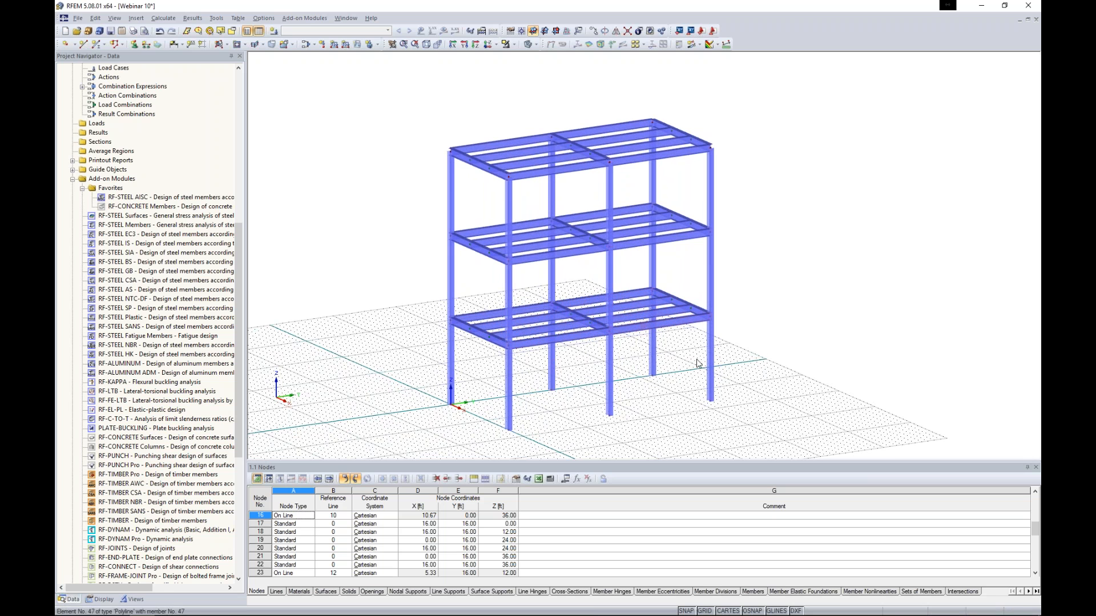
pyautogui.keyDown('ctrl'); pyautogui.moveTo(760, 357); pyautogui.dragTo(682, 308, button='middle'); pyautogui.keyUp('ctrl')
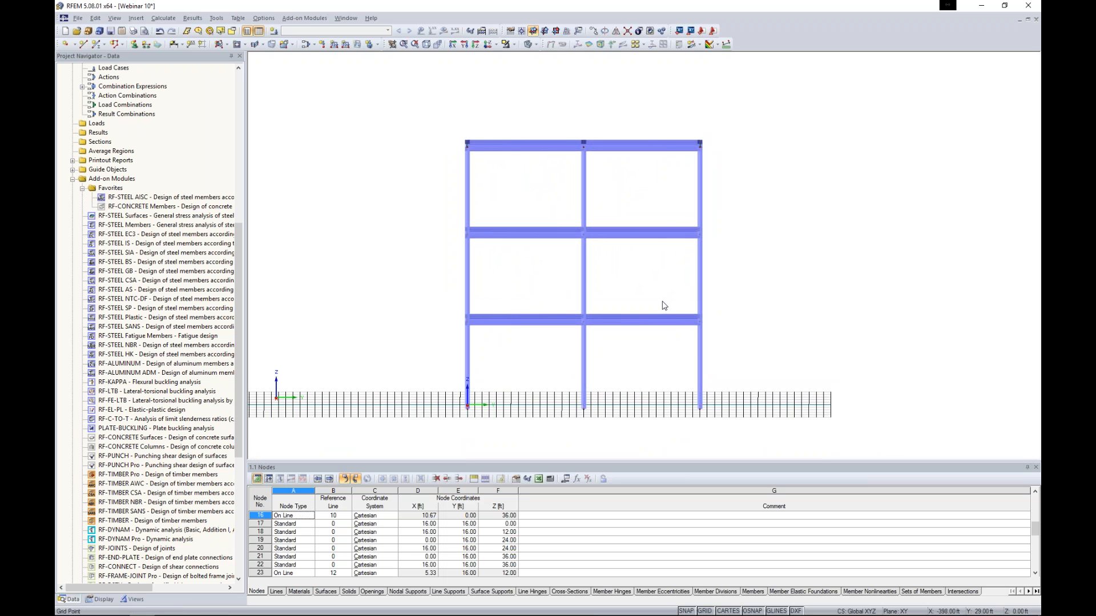
pyautogui.moveTo(562, 111); pyautogui.dragTo(778, 438)
pyautogui.keyDown('ctrl'); pyautogui.moveTo(779, 415); pyautogui.dragTo(794, 349, button='middle'); pyautogui.keyUp('ctrl')
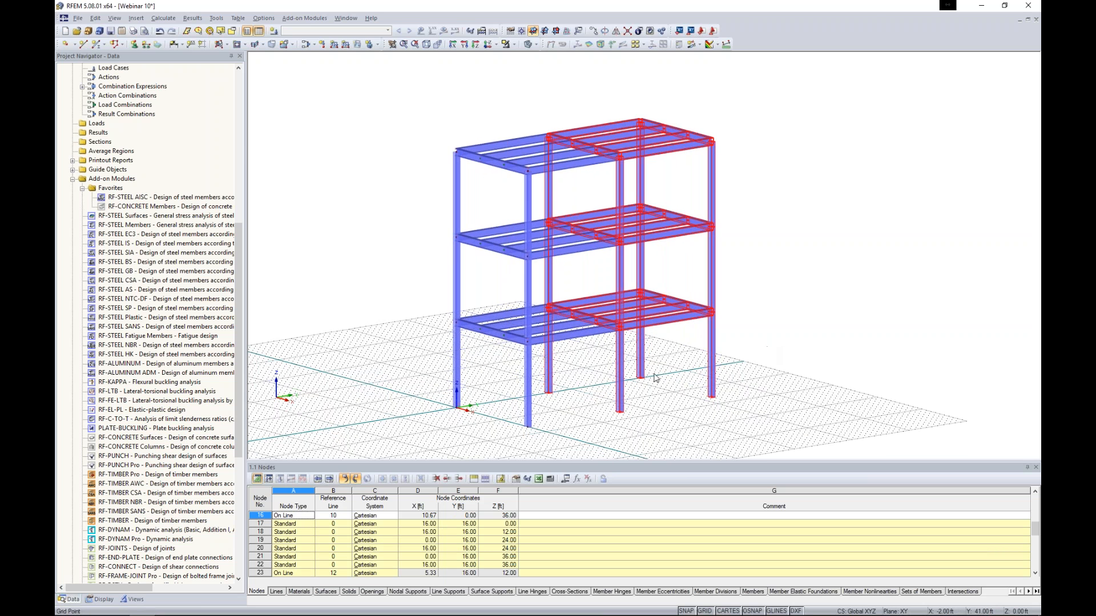
pyautogui.keyDown('ctrl'); pyautogui.moveTo(549, 393); pyautogui.dragTo(620, 411); pyautogui.keyUp('ctrl')
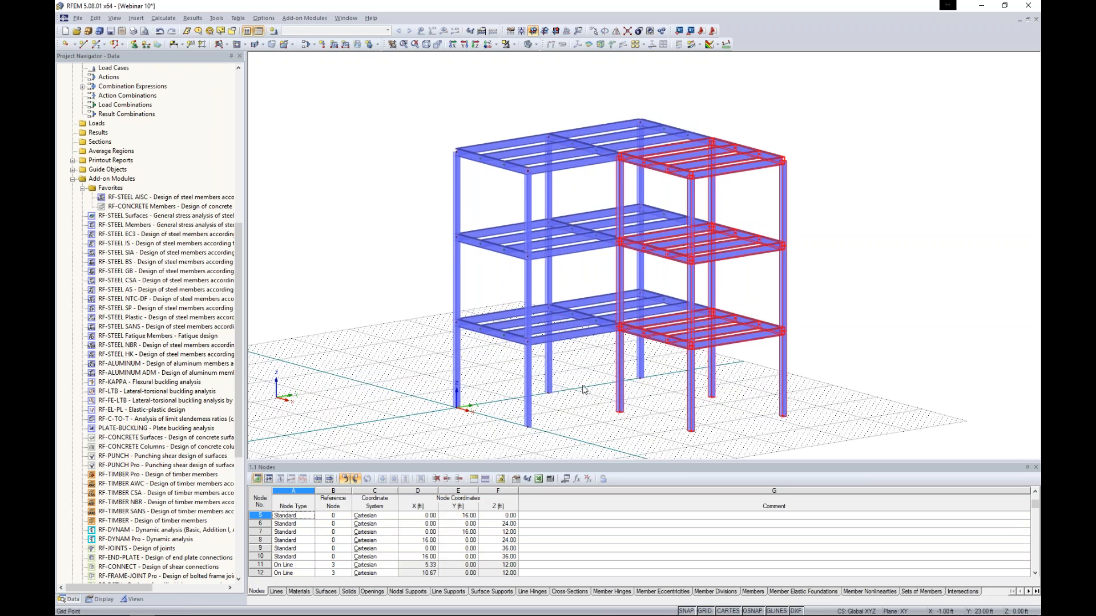
pyautogui.scroll(2, 622, 409)
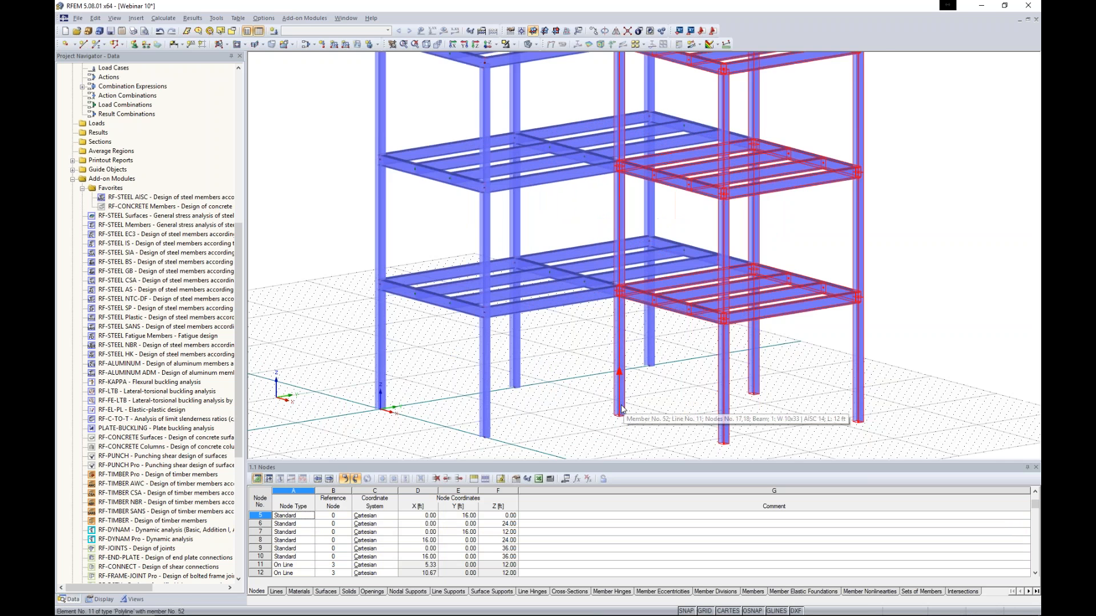
pyautogui.scroll(1, 622, 409)
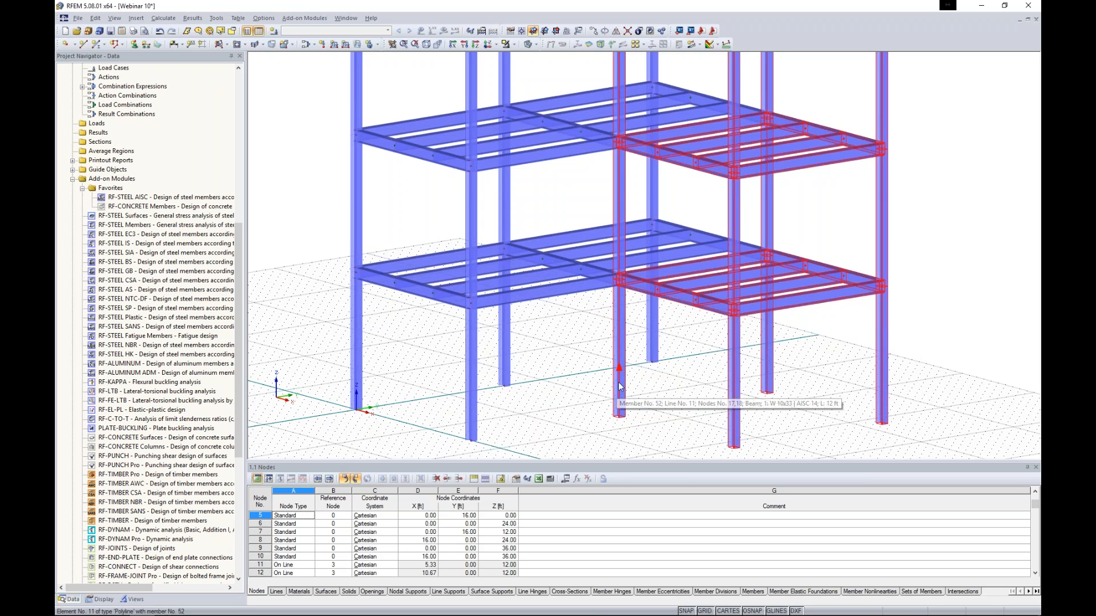
pyautogui.click(949, 247)
pyautogui.scroll(-3, 924, 257)
pyautogui.moveTo(896, 263); pyautogui.dragTo(838, 275, button='middle')
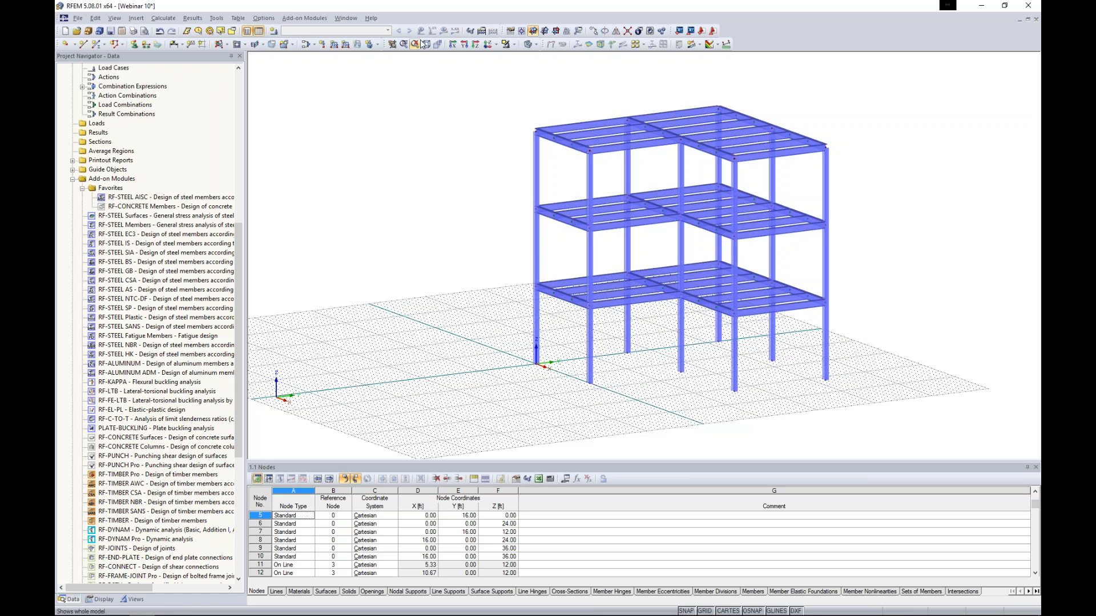
# Step: Select the intermediate infill beams of all three bays on every storey, leaving out the beams along the column lines
pyautogui.click(487, 45)
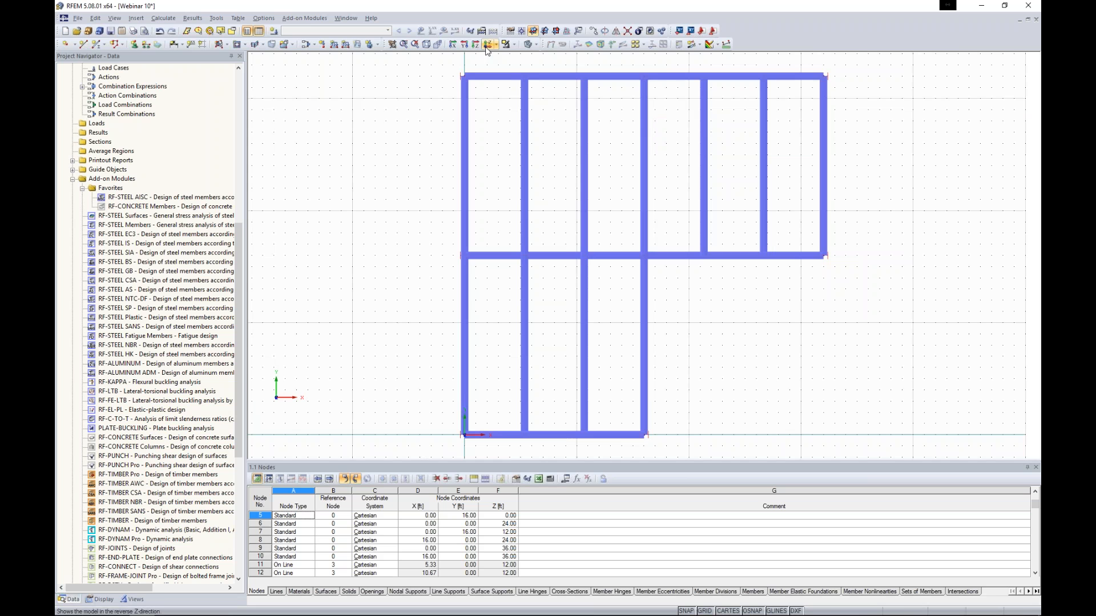
pyautogui.moveTo(618, 364); pyautogui.dragTo(506, 341)
pyautogui.moveTo(612, 200); pyautogui.dragTo(512, 156)
pyautogui.moveTo(787, 193); pyautogui.dragTo(687, 146)
pyautogui.keyDown('ctrl'); pyautogui.moveTo(713, 337); pyautogui.dragTo(420, 43, button='middle'); pyautogui.keyUp('ctrl')
pyautogui.rightClick(420, 44)
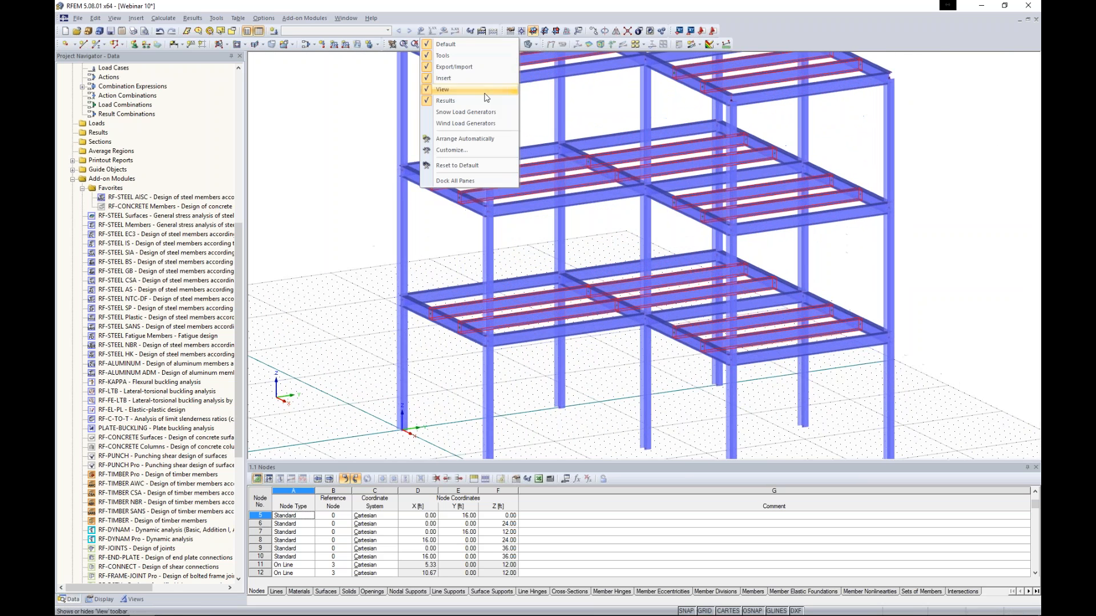
pyautogui.click(560, 162)
# Step: Open the selected infill beams for editing and start defining a new hinge for their member start
pyautogui.rightClick(561, 164)
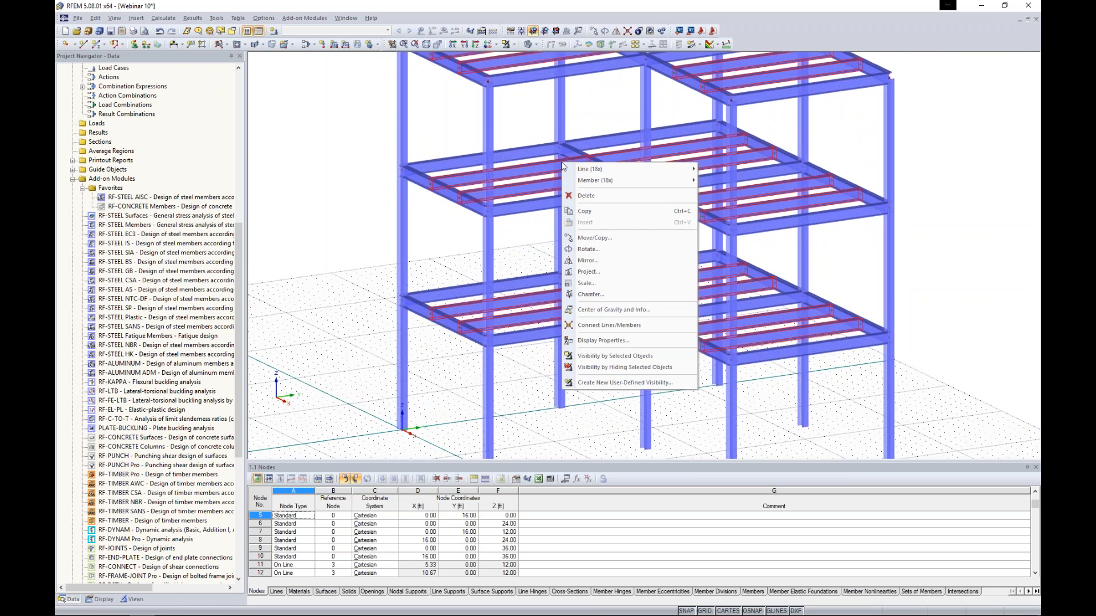
pyautogui.moveTo(656, 180)
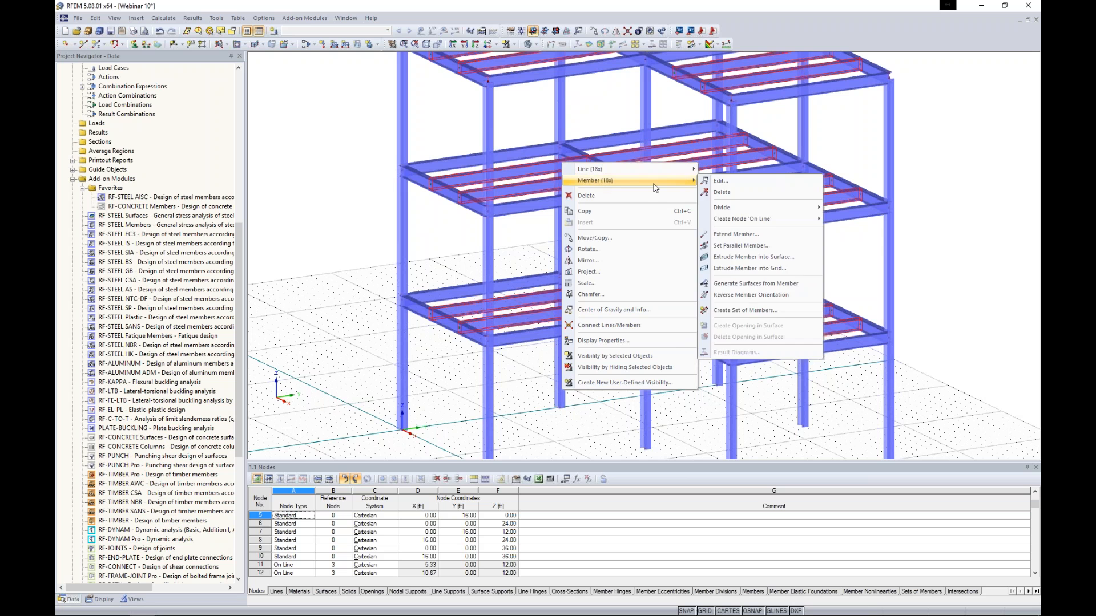
pyautogui.click(719, 181)
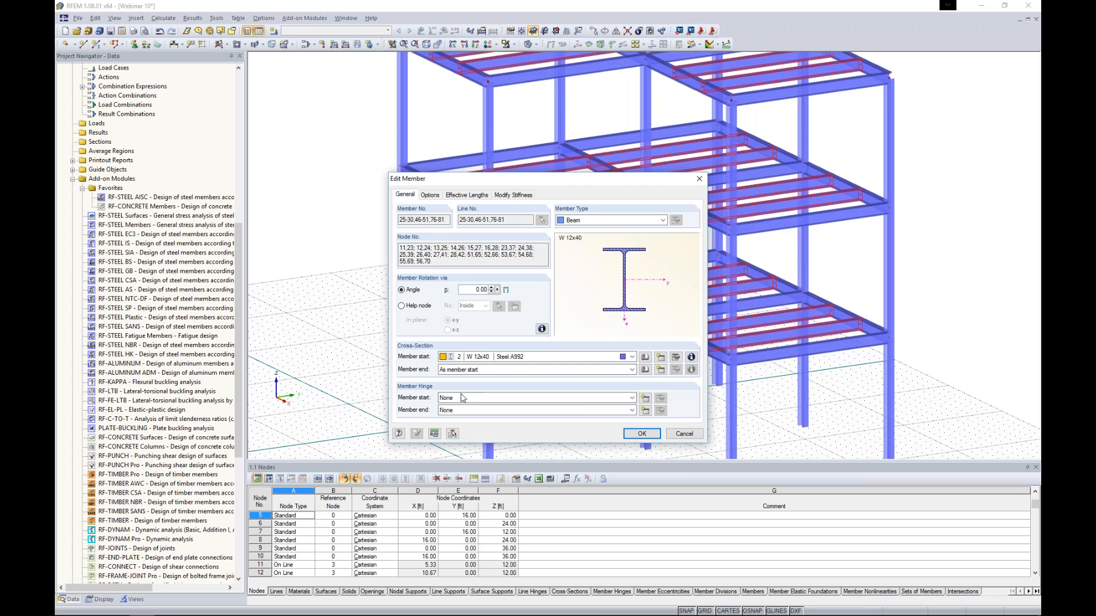
pyautogui.click(645, 398)
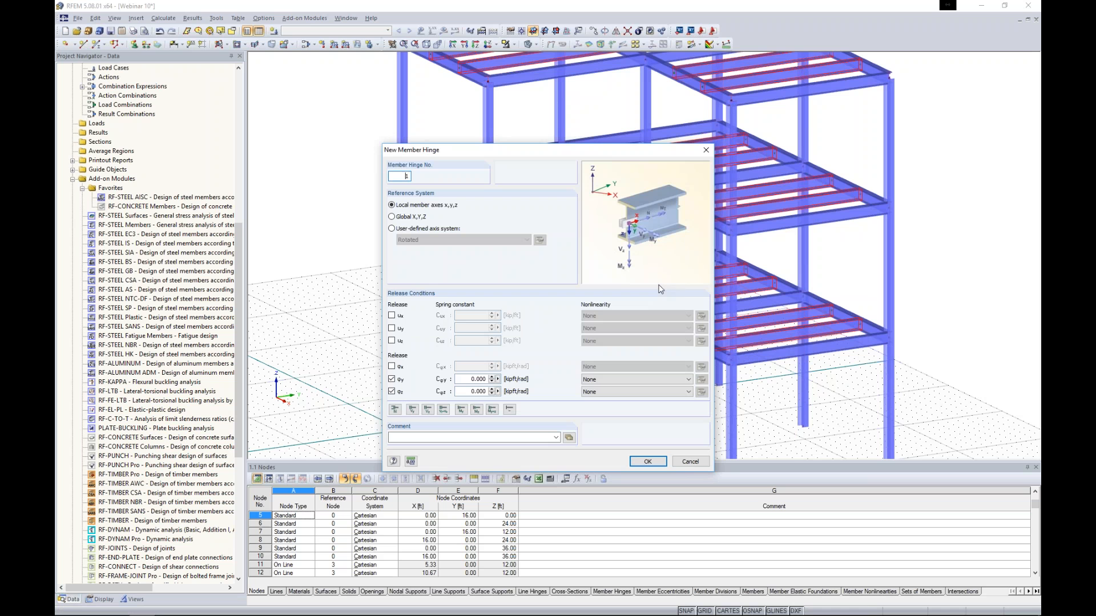
pyautogui.moveTo(636, 153); pyautogui.dragTo(665, 126)
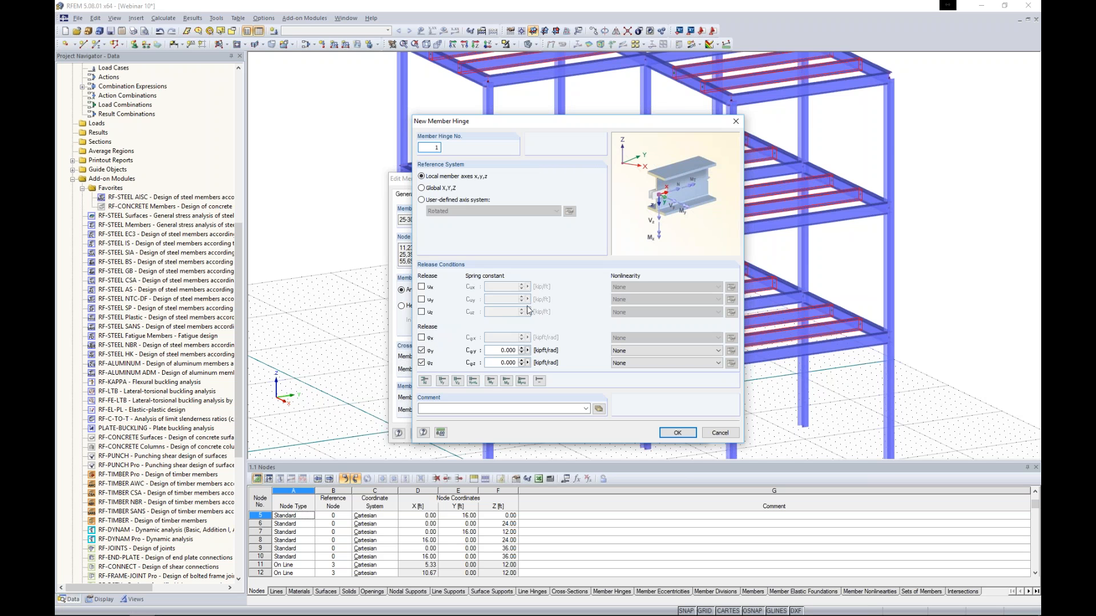
# Step: Try the Partial activity nonlinearity for the hinge's φy release, inspect its options, discard them and return the nonlinearity to None
pyautogui.click(505, 349)
pyautogui.click(626, 352)
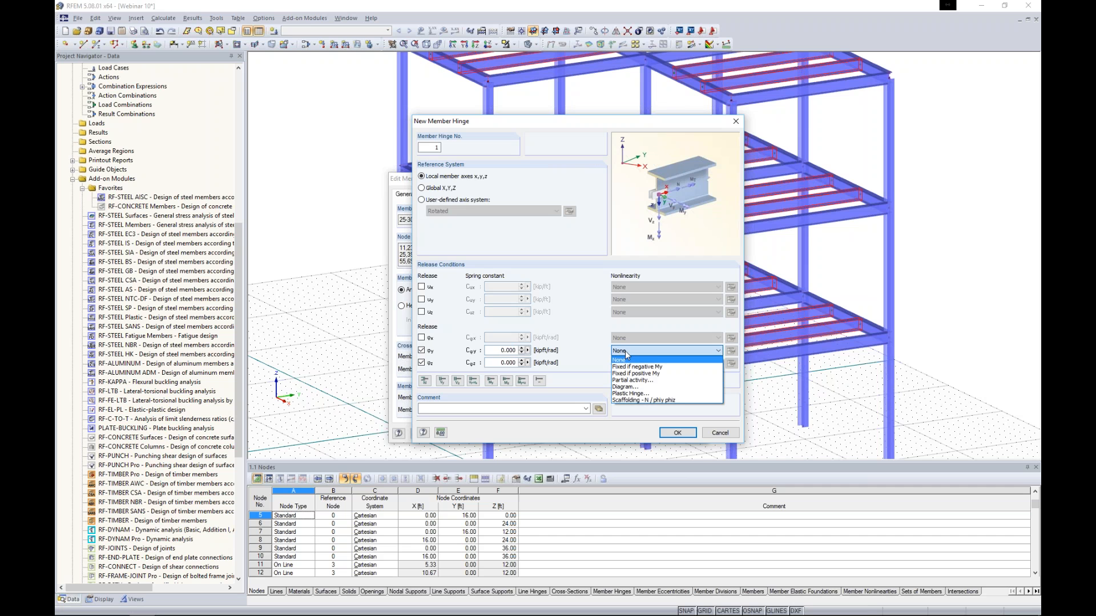
pyautogui.click(630, 380)
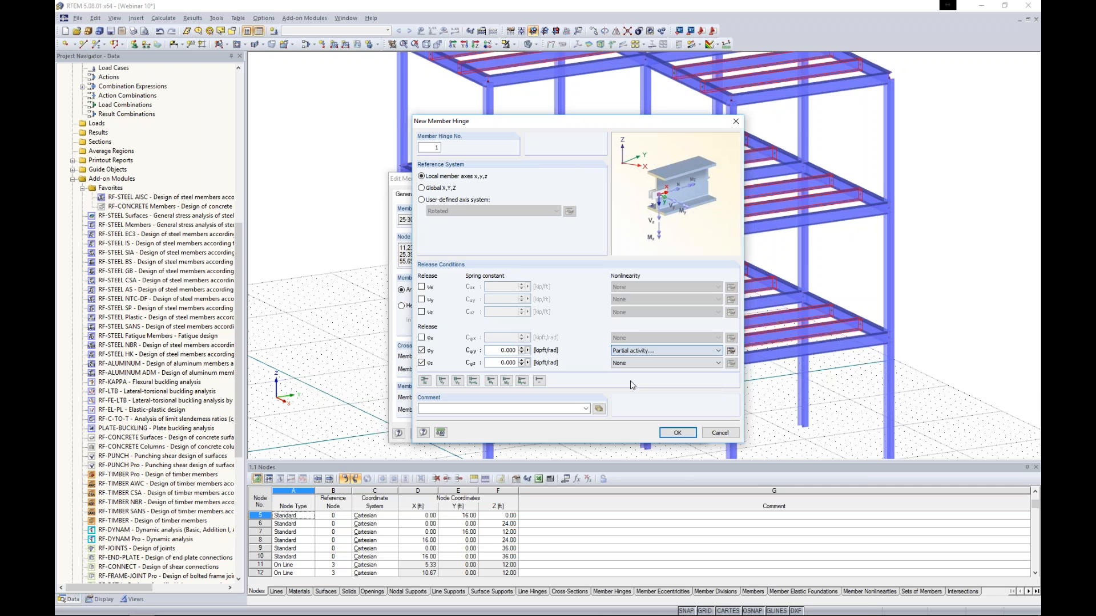
pyautogui.click(731, 351)
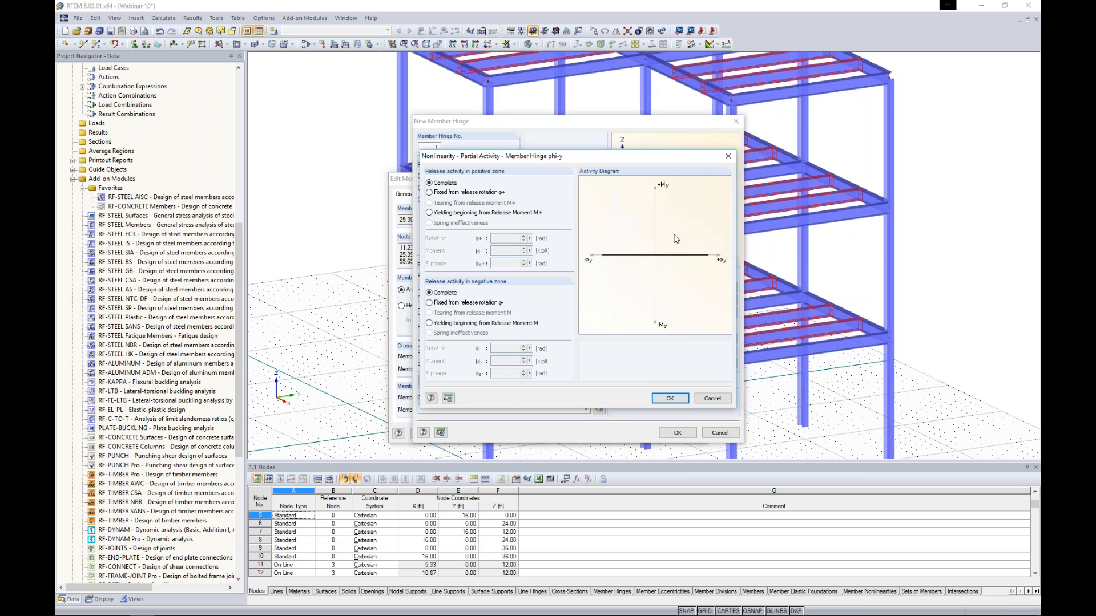
pyautogui.moveTo(642, 161); pyautogui.dragTo(642, 132)
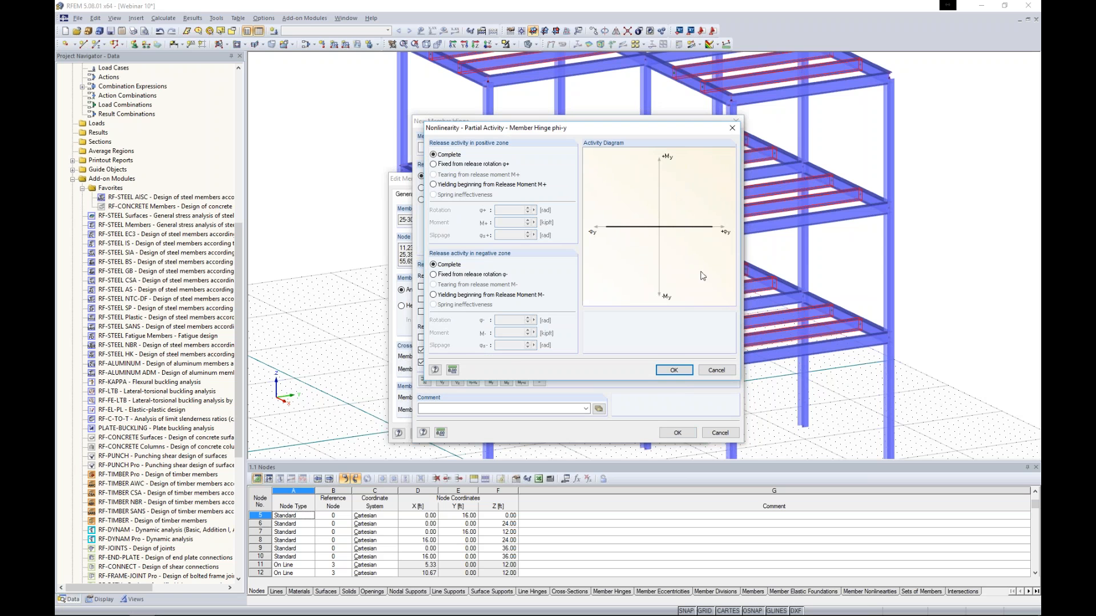
pyautogui.click(713, 371)
pyautogui.click(631, 351)
pyautogui.click(629, 362)
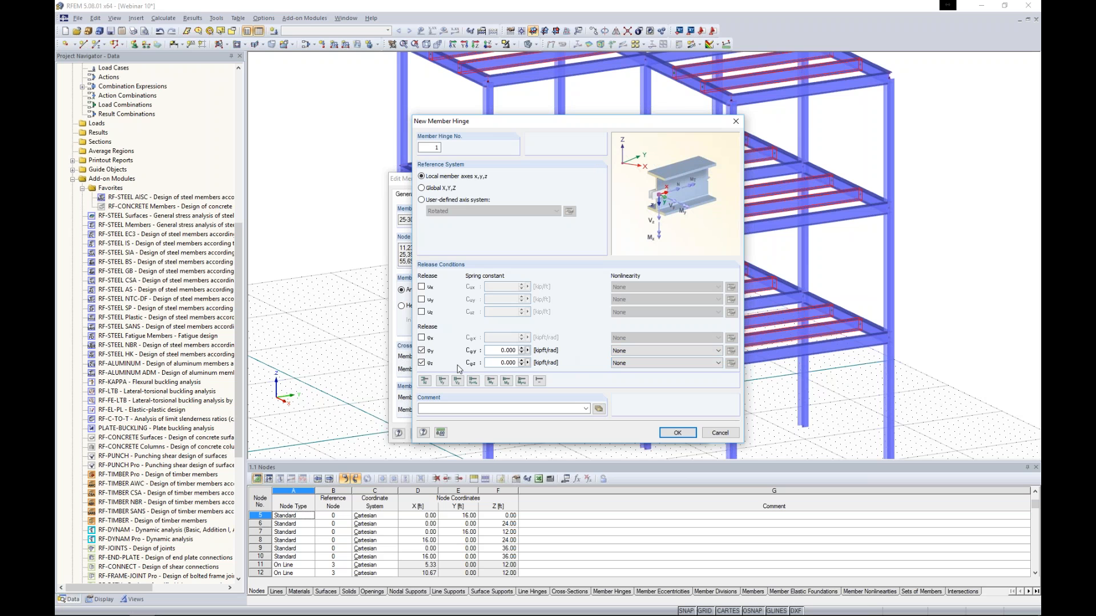
# Step: Create the local-axis hinge with φy and φz released, assign it to both ends of the infill beams, and clear the selection
pyautogui.click(677, 432)
pyautogui.click(603, 411)
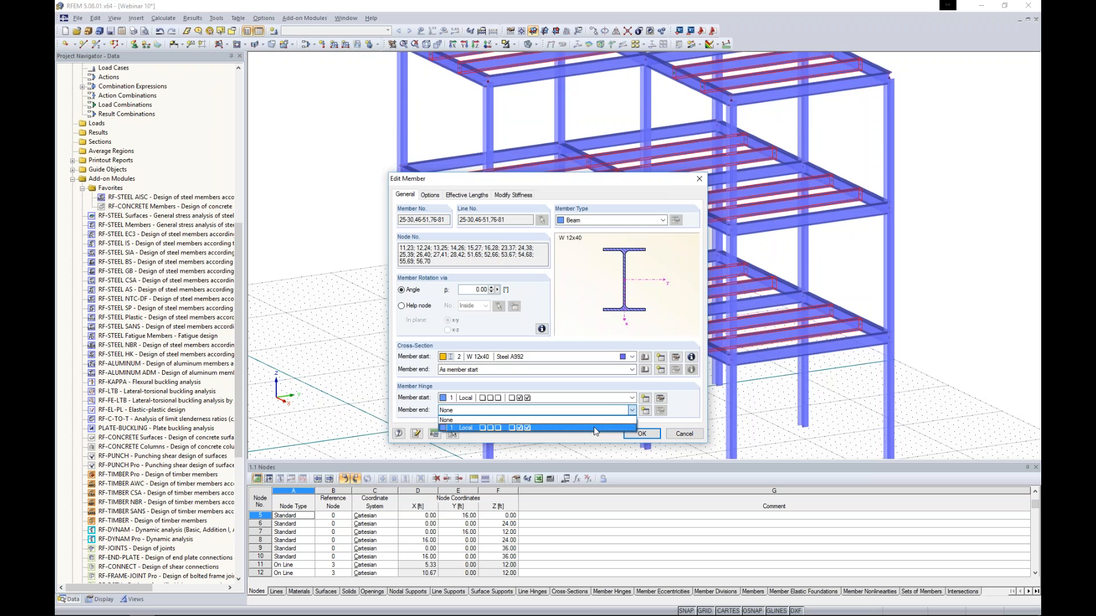
pyautogui.click(594, 428)
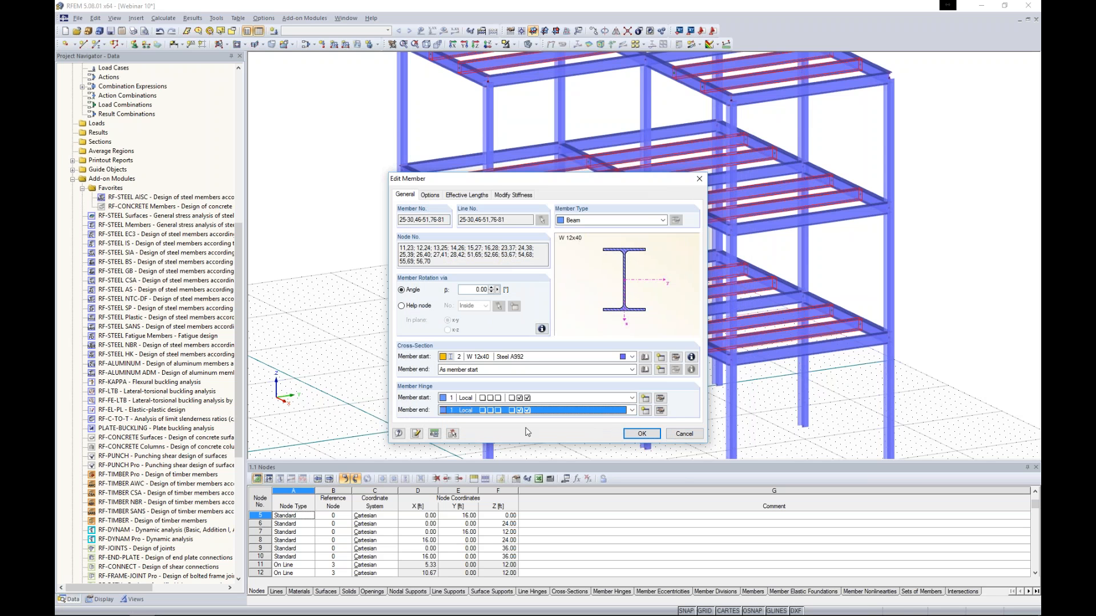
pyautogui.click(635, 433)
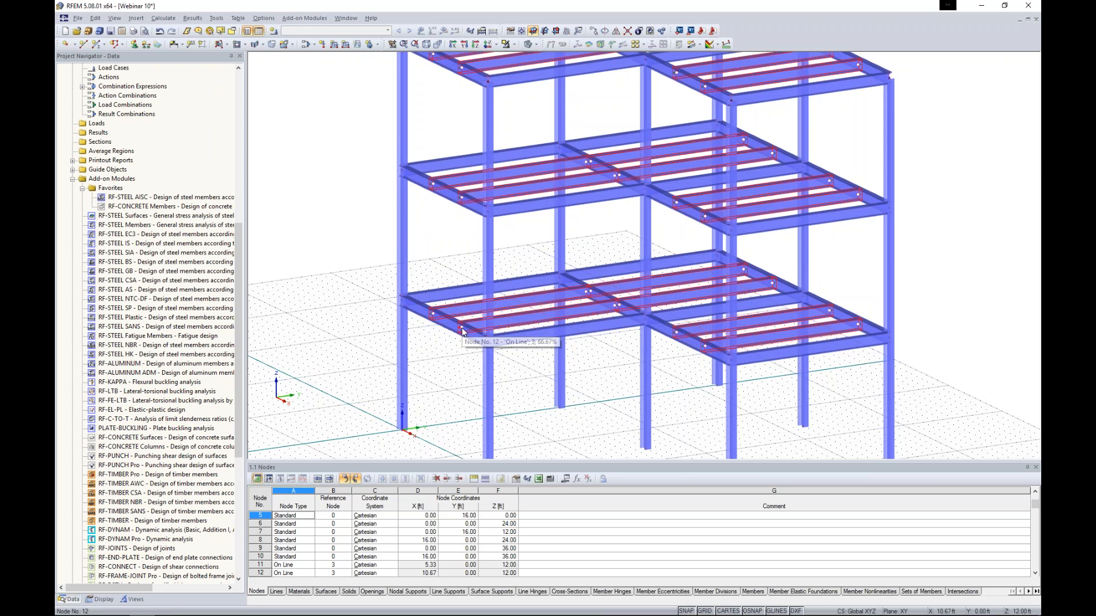
pyautogui.scroll(3, 462, 331)
pyautogui.scroll(-5, 474, 327)
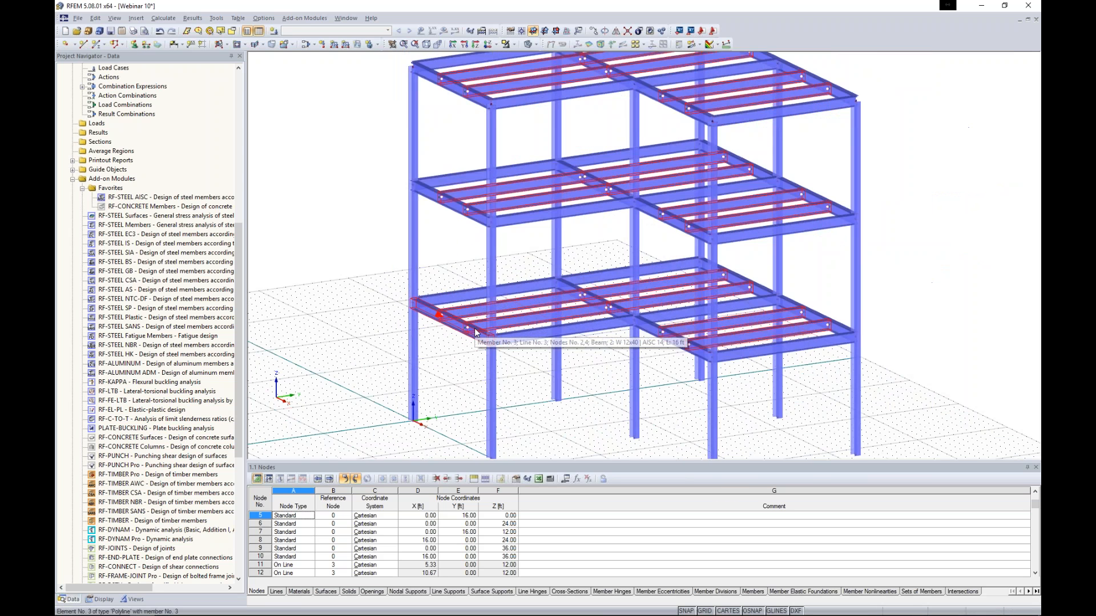
pyautogui.click(532, 388)
pyautogui.scroll(-2, 523, 403)
pyautogui.keyDown('ctrl'); pyautogui.moveTo(520, 400); pyautogui.dragTo(509, 373, button='middle'); pyautogui.keyUp('ctrl')
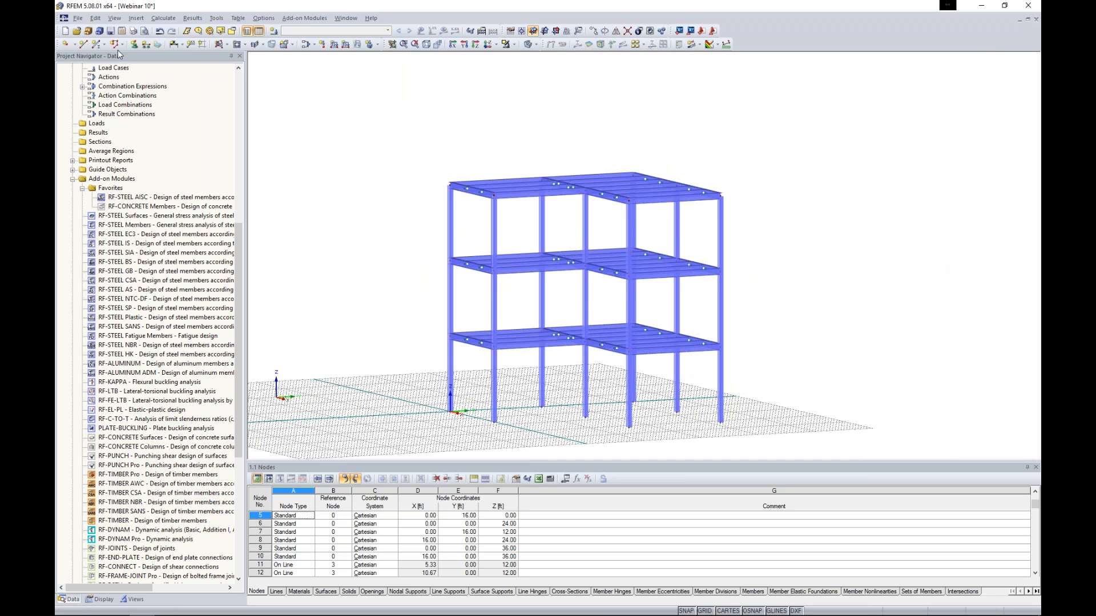
# Step: Start a new single member and open the rolled angle sections for its start cross-section
pyautogui.click(97, 44)
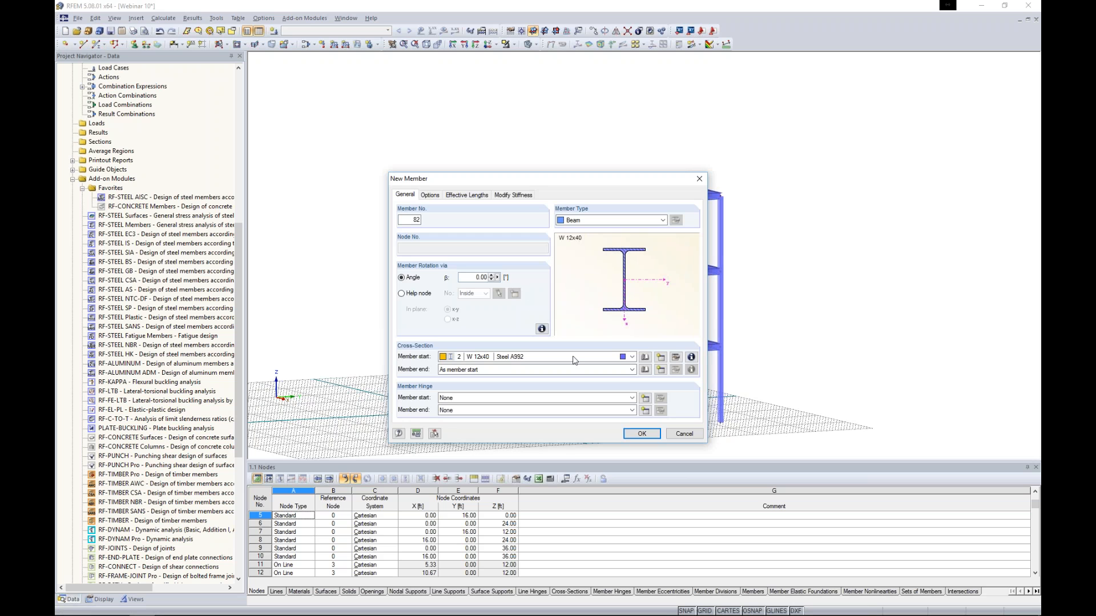
pyautogui.click(644, 359)
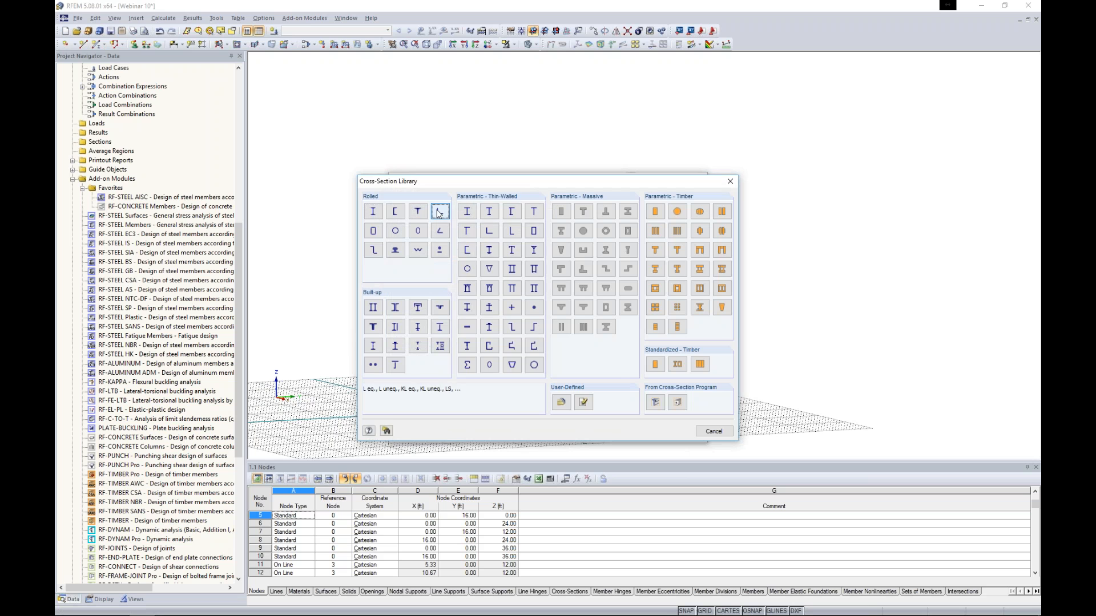
pyautogui.press('Escape')
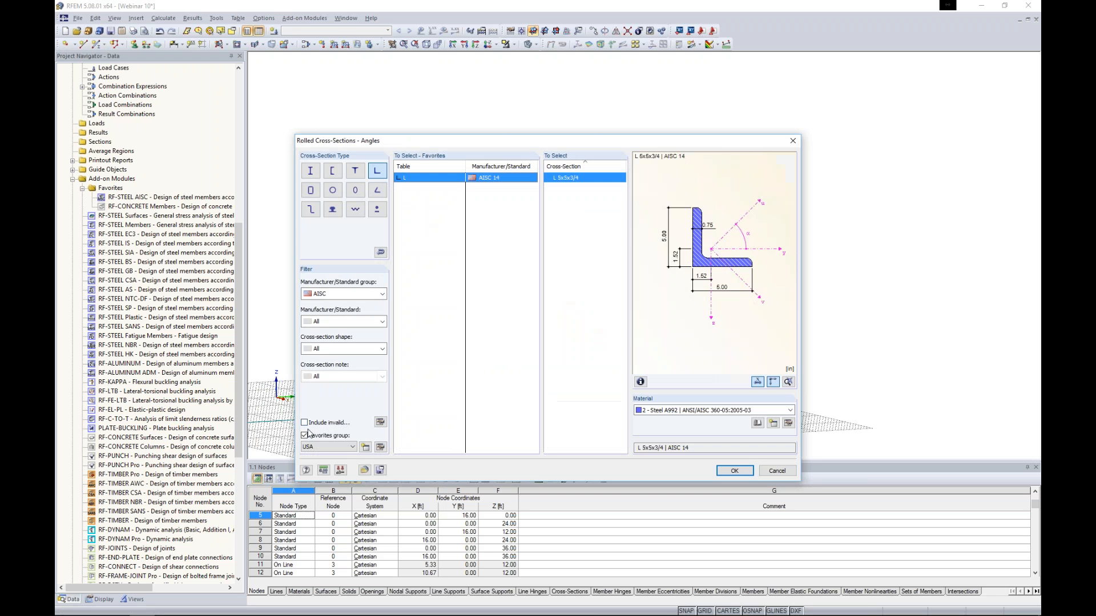
# Step: Browse the full AISC 14 tables of equal and unequal angles, and restore the USA favorites filter
pyautogui.click(304, 435)
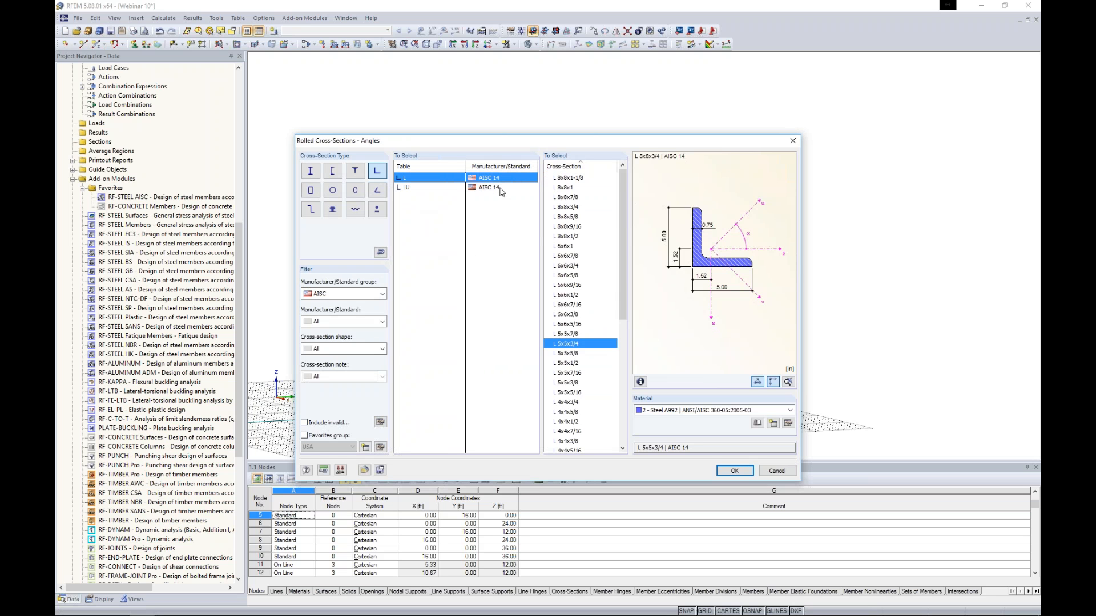
pyautogui.moveTo(620, 189)
pyautogui.mouseDown()
pyautogui.moveTo(615, 197)
pyautogui.moveTo(617, 189)
pyautogui.mouseUp()
pyautogui.click(488, 187)
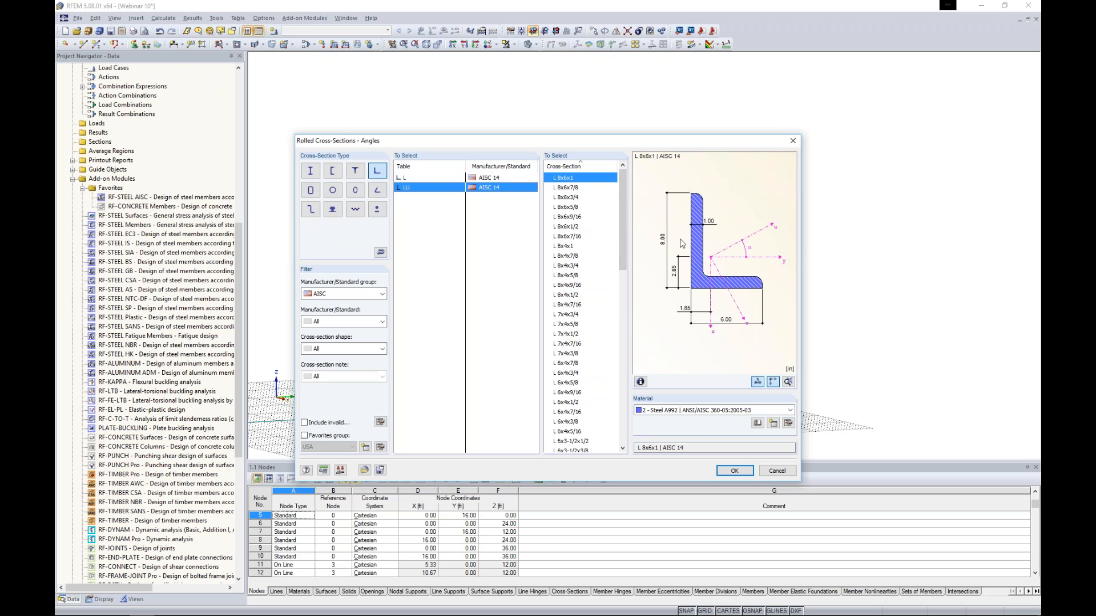
pyautogui.click(492, 179)
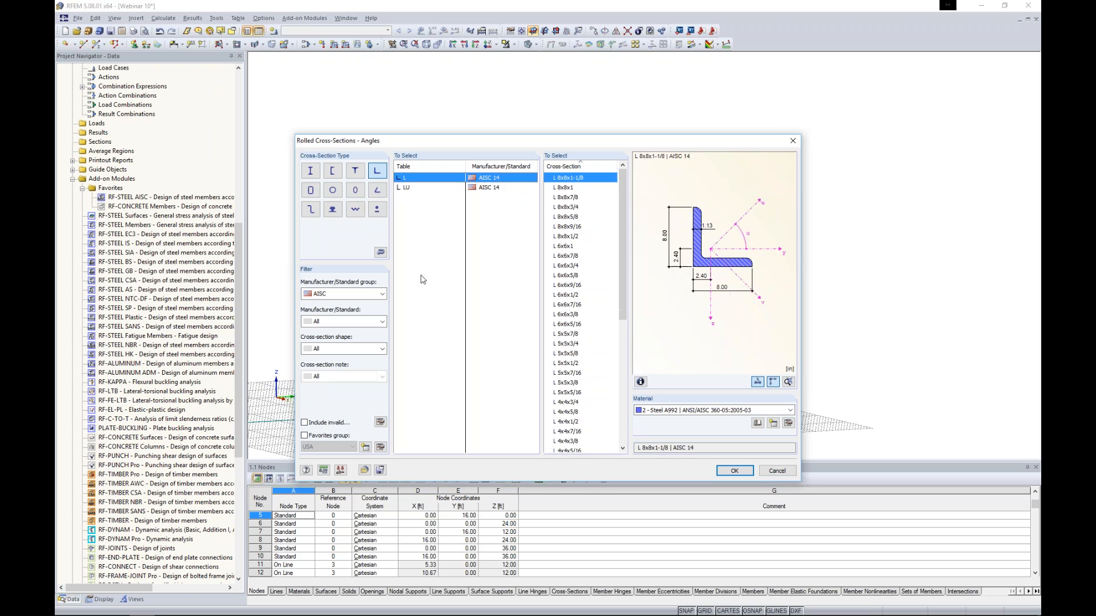
pyautogui.click(304, 436)
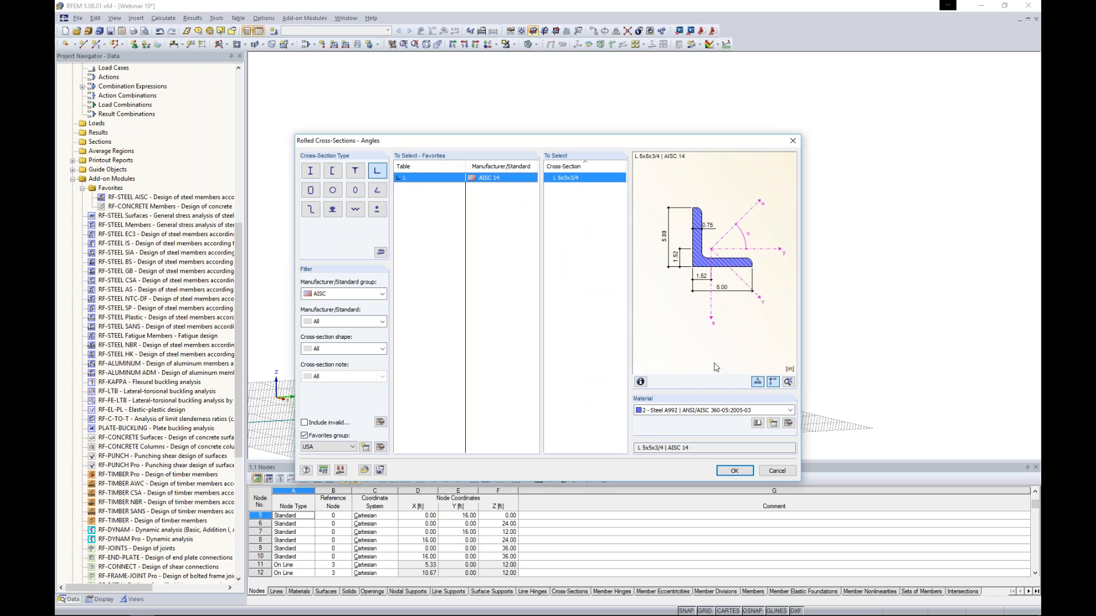
# Step: Choose Steel A36 from the material library's USA favorites and apply it with the L 5x5x3/4 angle to the new member
pyautogui.click(673, 410)
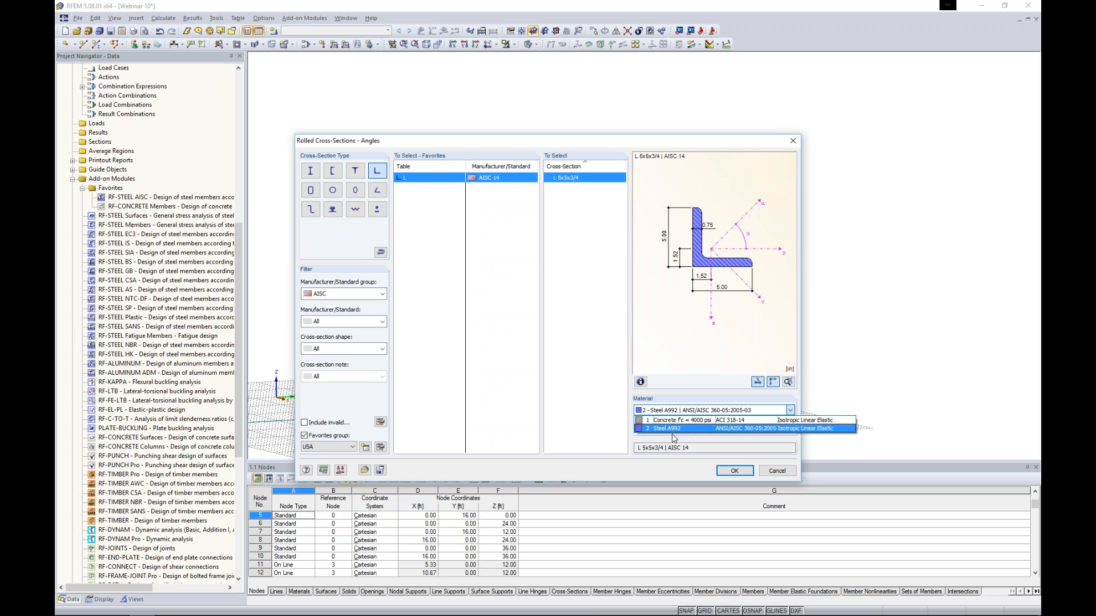
pyautogui.click(672, 434)
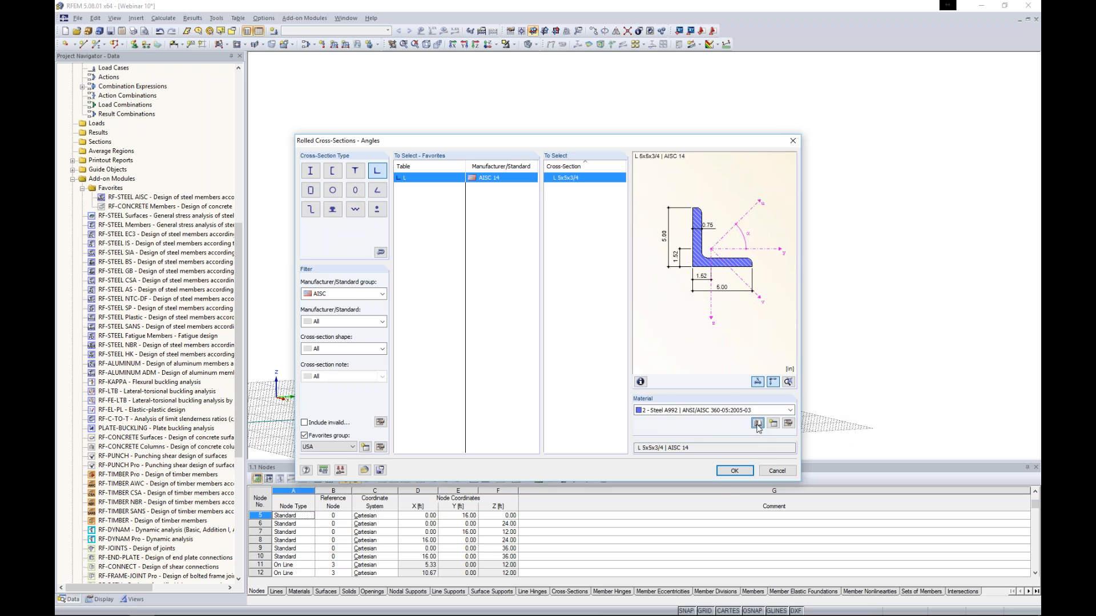
pyautogui.click(757, 423)
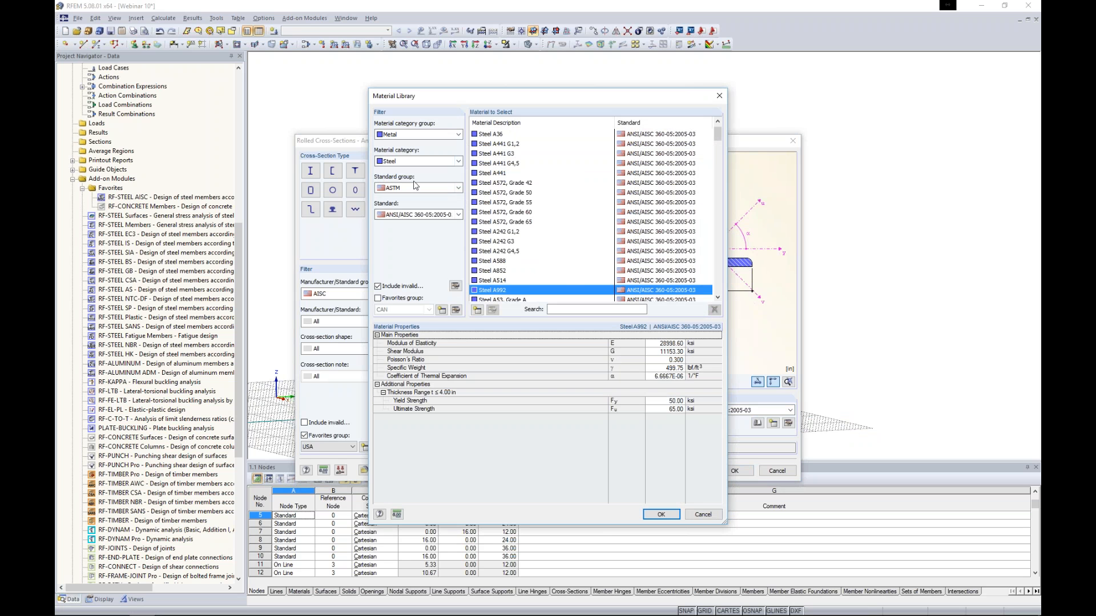
pyautogui.scroll(-10, 539, 146)
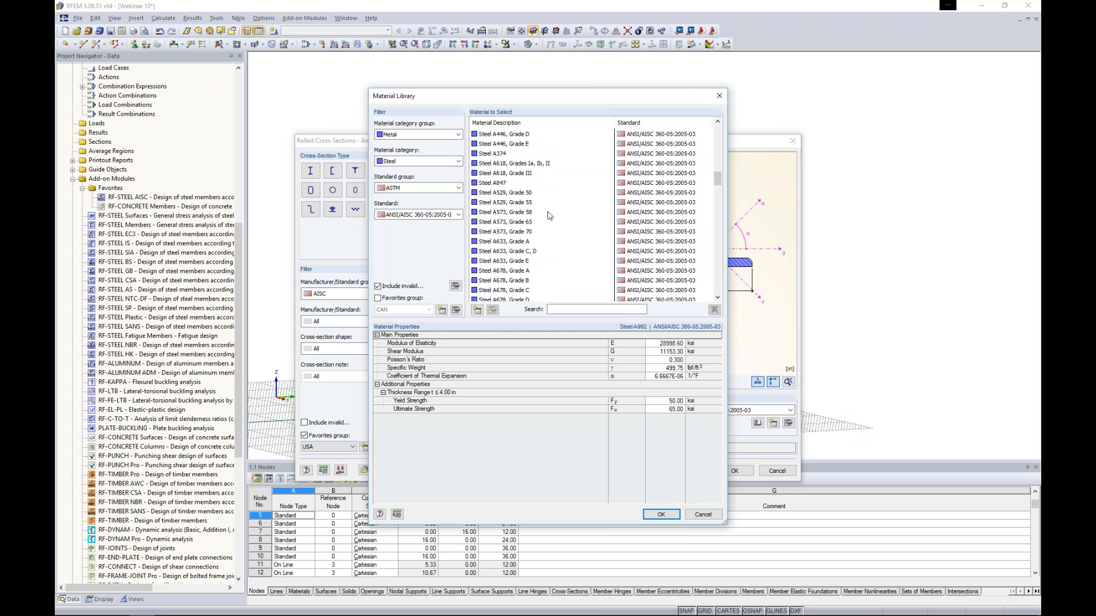
pyautogui.click(377, 297)
pyautogui.click(400, 310)
pyautogui.click(398, 326)
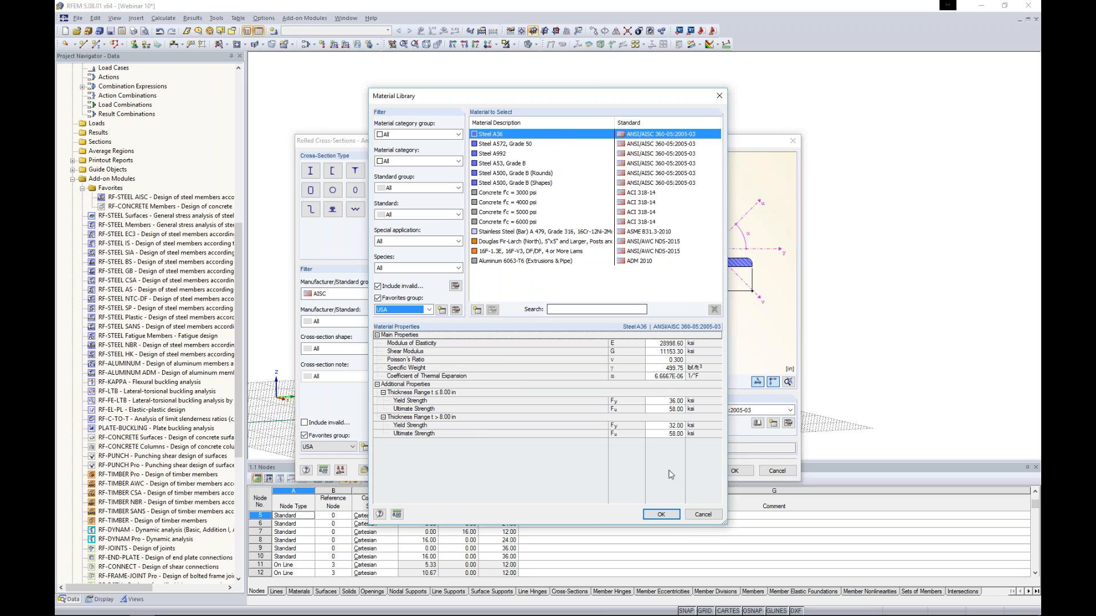
pyautogui.click(661, 516)
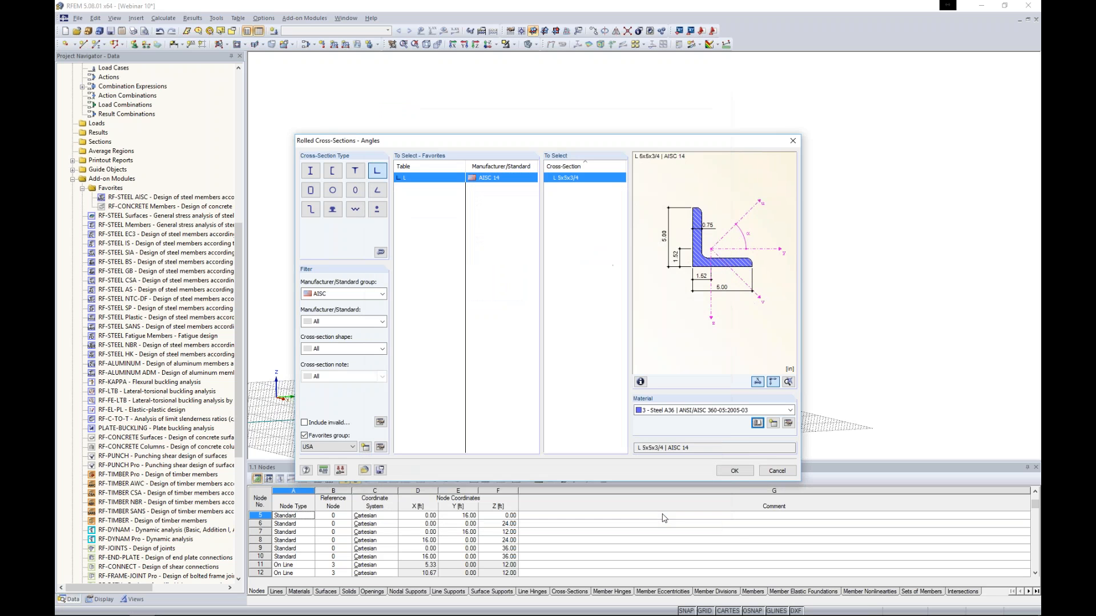
pyautogui.click(734, 470)
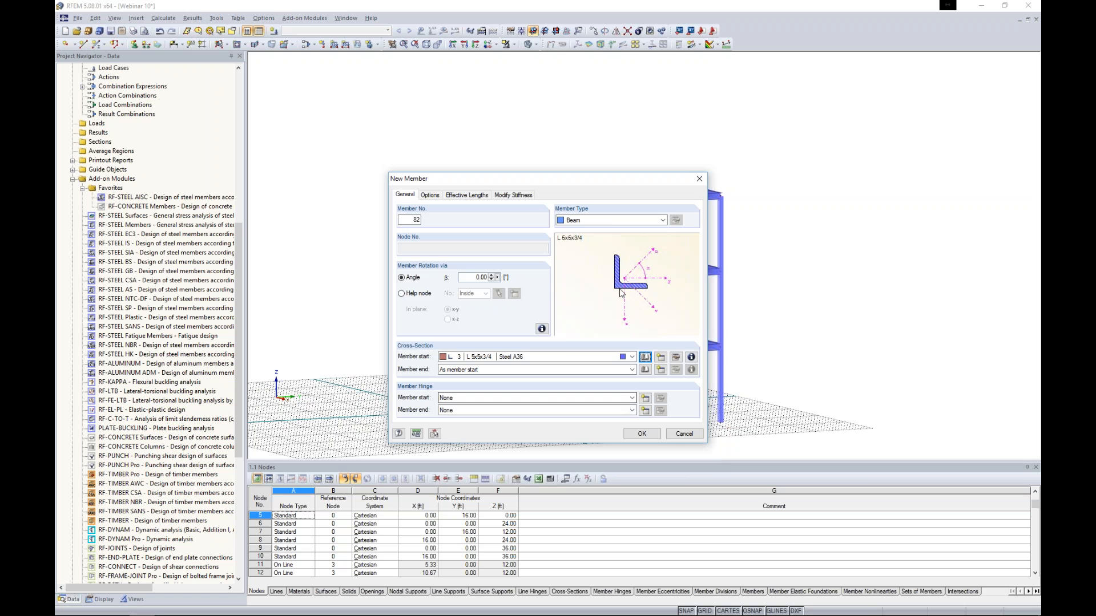
# Step: Set the new L 5x5x3/4 member's type to Buckling and accept its definition
pyautogui.click(606, 221)
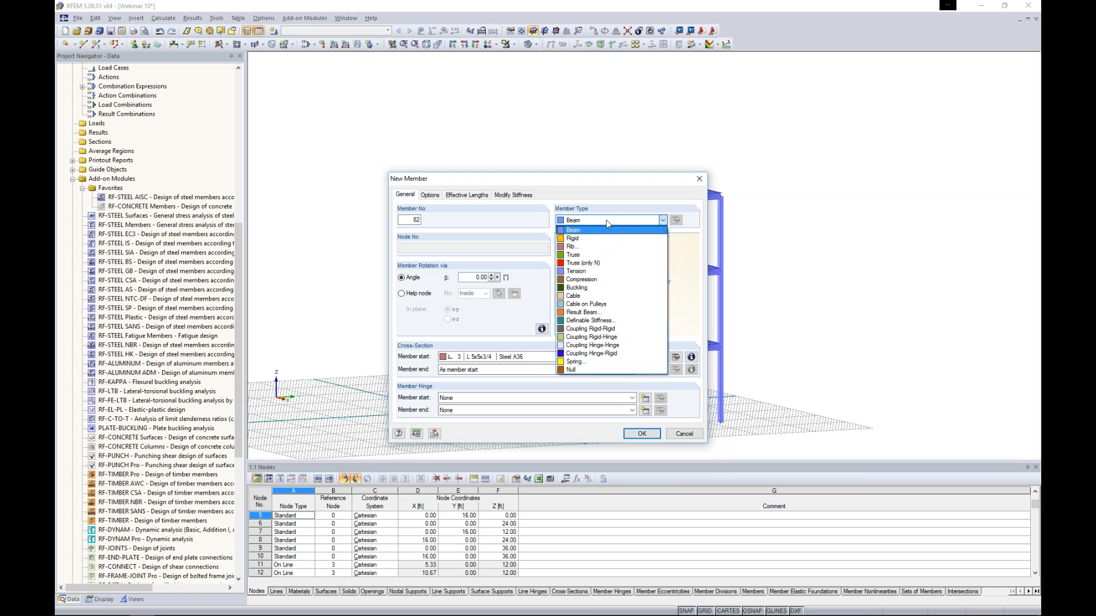
pyautogui.click(581, 288)
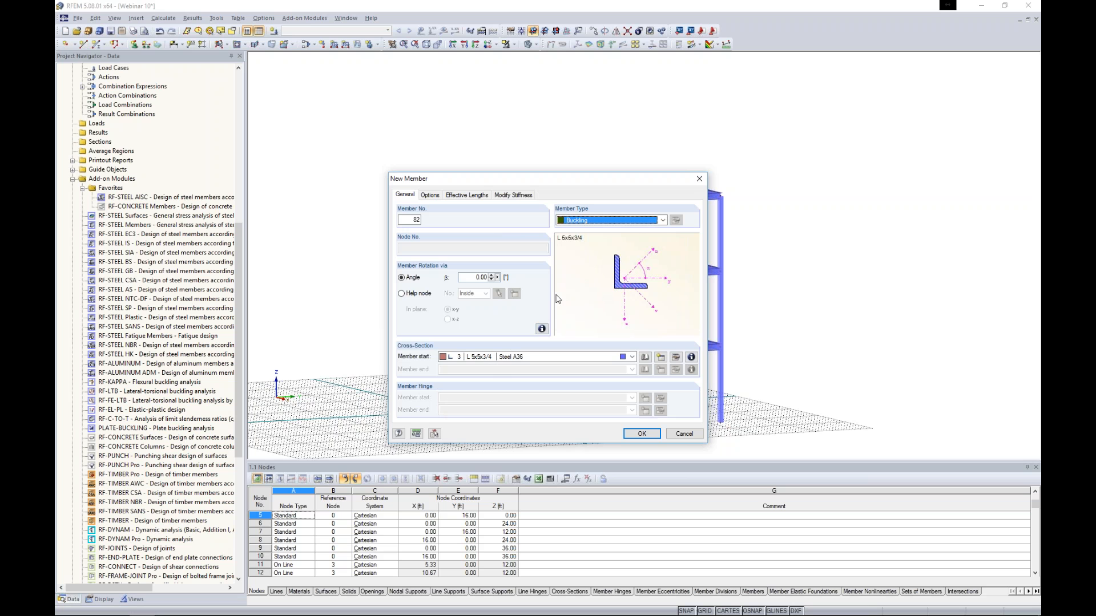
pyautogui.click(641, 433)
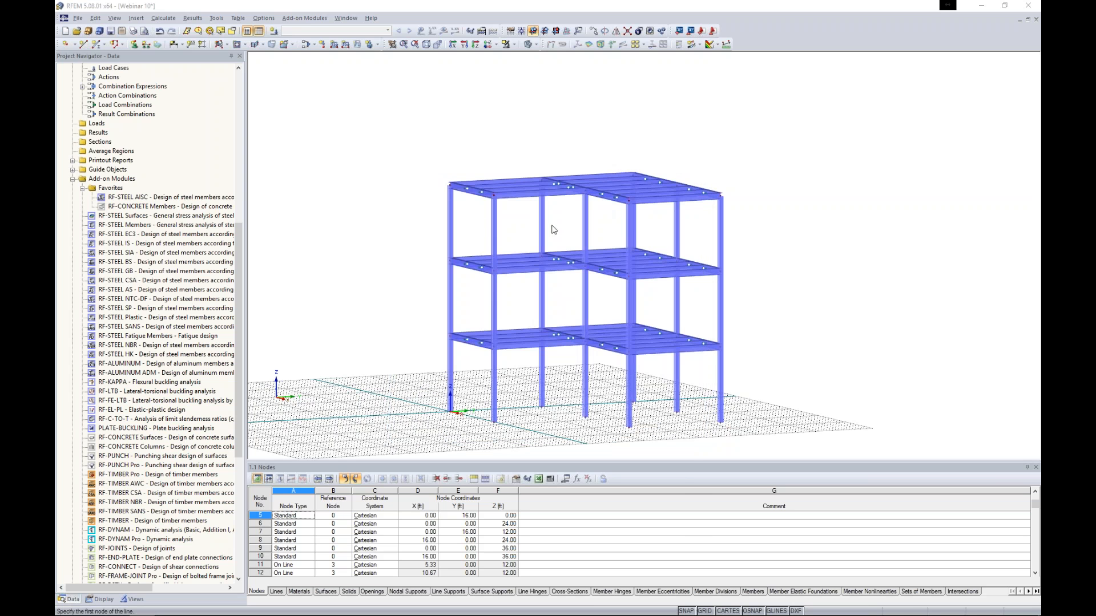
# Step: Draw two crossing diagonal braces in the top-storey bay that ends at the frame's inner-corner column
pyautogui.scroll(3, 596, 194)
pyautogui.scroll(8, 539, 270)
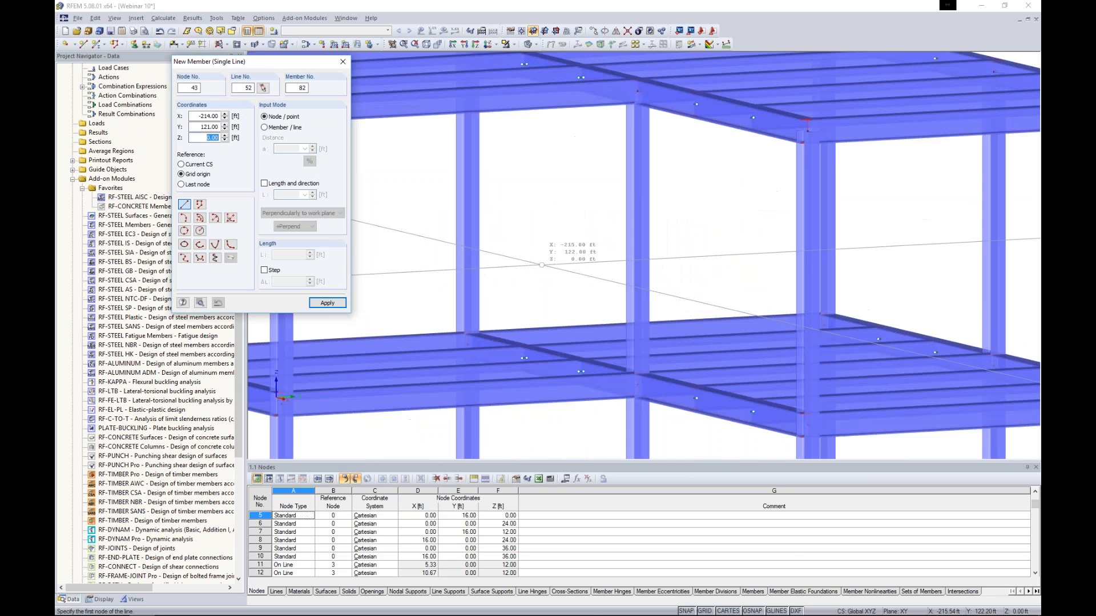
pyautogui.keyDown('ctrl'); pyautogui.moveTo(570, 259); pyautogui.dragTo(573, 258, button='middle'); pyautogui.keyUp('ctrl')
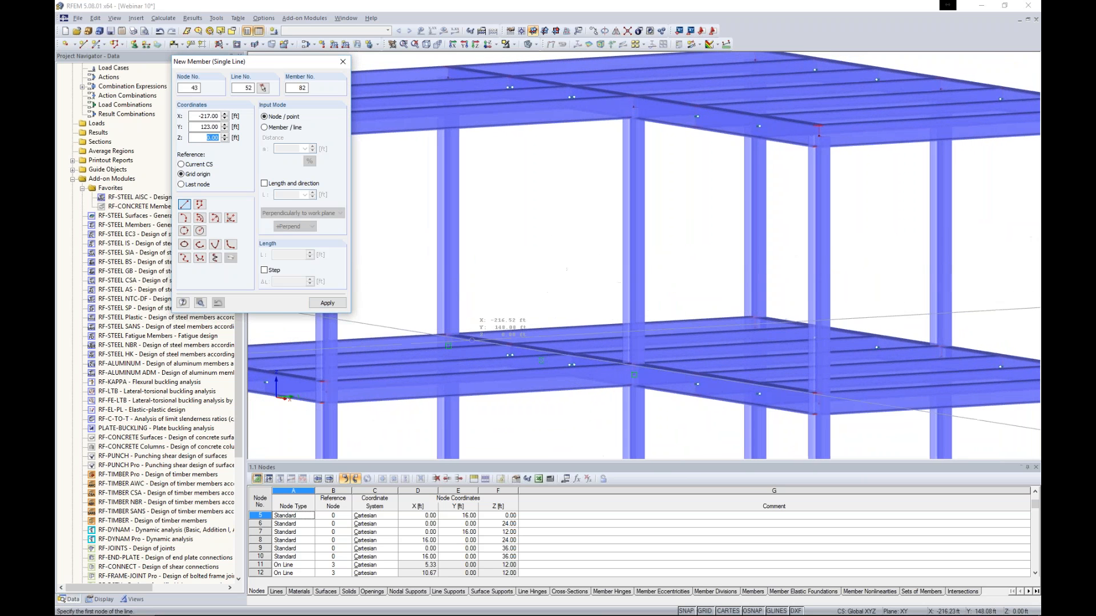
pyautogui.keyDown('ctrl'); pyautogui.moveTo(488, 263); pyautogui.dragTo(486, 286, button='middle'); pyautogui.keyUp('ctrl')
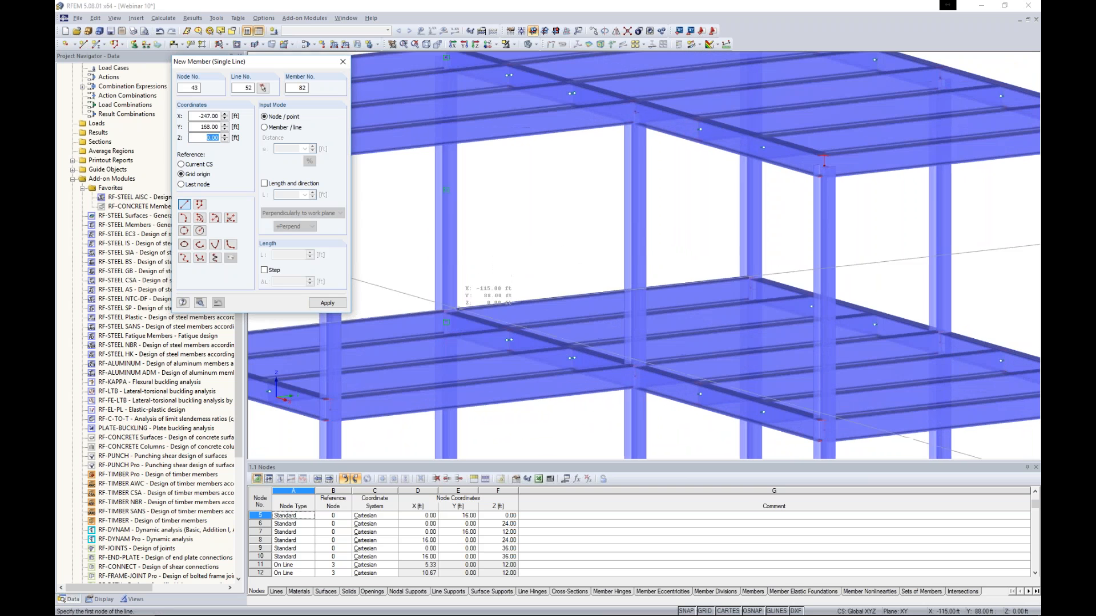
pyautogui.click(451, 320)
pyautogui.click(635, 112)
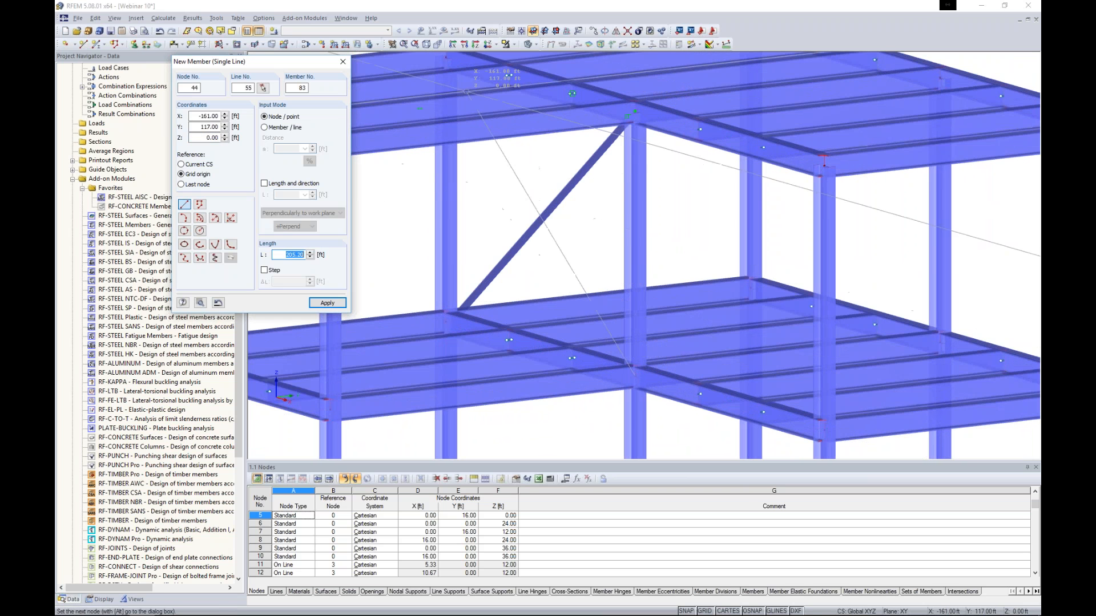
pyautogui.moveTo(461, 87); pyautogui.dragTo(480, 132, button='middle')
pyautogui.click(465, 102)
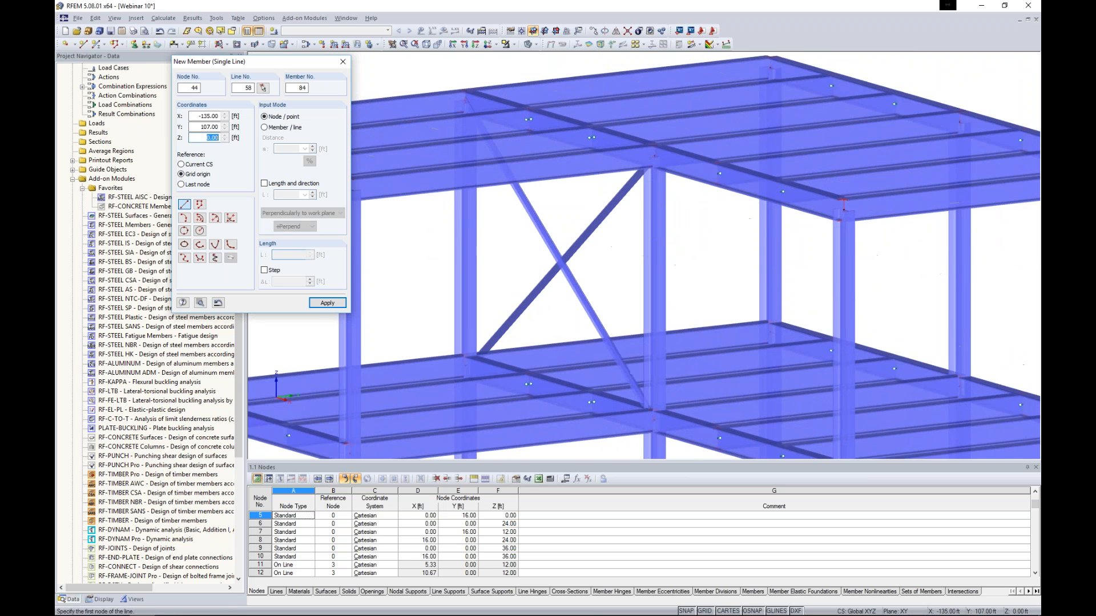
pyautogui.press('Escape')
# Step: Copy the pair of crossed braces to the same bay on the middle storey and to the adjacent bay on the ground storey
pyautogui.scroll(-2, 596, 244)
pyautogui.moveTo(600, 270); pyautogui.dragTo(556, 234, button='middle')
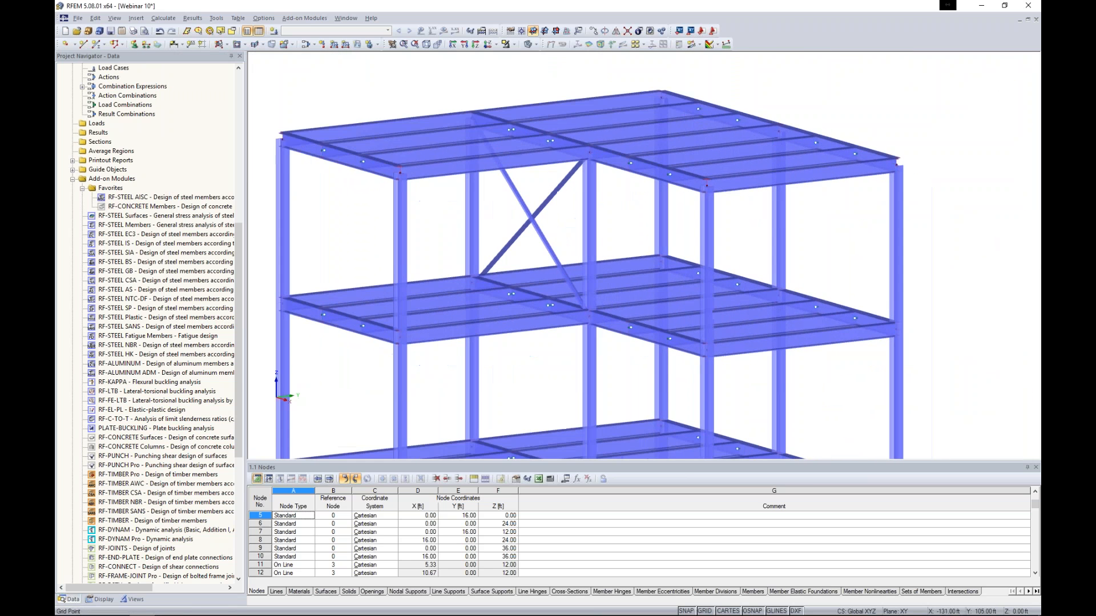
pyautogui.moveTo(541, 258); pyautogui.dragTo(509, 203)
pyautogui.moveTo(564, 215); pyautogui.dragTo(486, 138, button='middle')
pyautogui.keyDown('ctrl'); pyautogui.moveTo(514, 72); pyautogui.dragTo(500, 257); pyautogui.keyUp('ctrl')
pyautogui.moveTo(488, 290); pyautogui.dragTo(460, 186, button='middle')
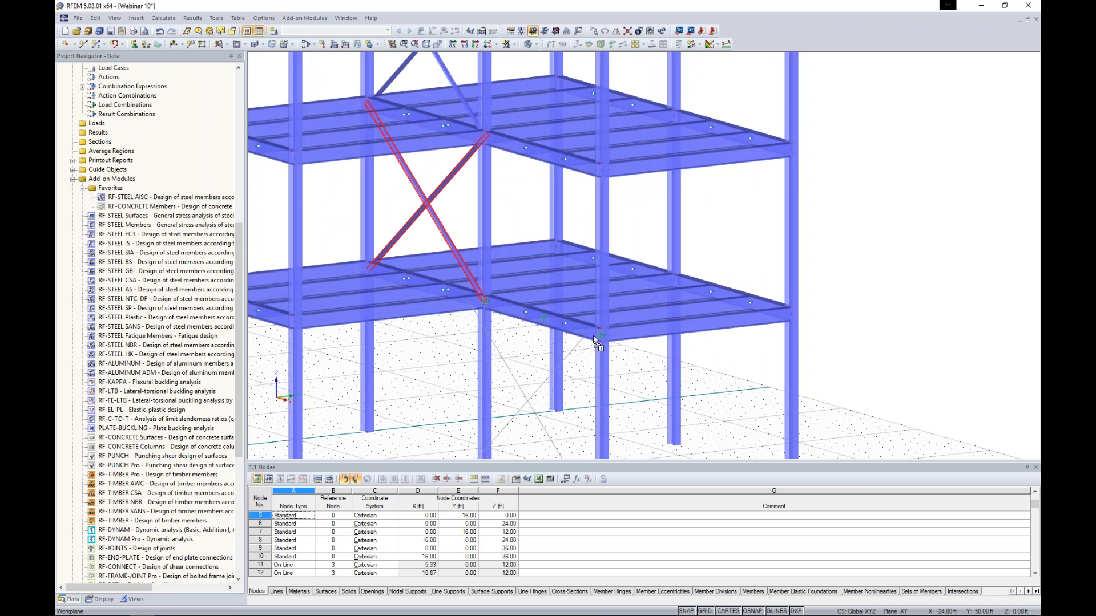
pyautogui.keyDown('ctrl'); pyautogui.moveTo(600, 336); pyautogui.dragTo(600, 336); pyautogui.keyUp('ctrl')
pyautogui.click(880, 317)
pyautogui.scroll(-4, 882, 318)
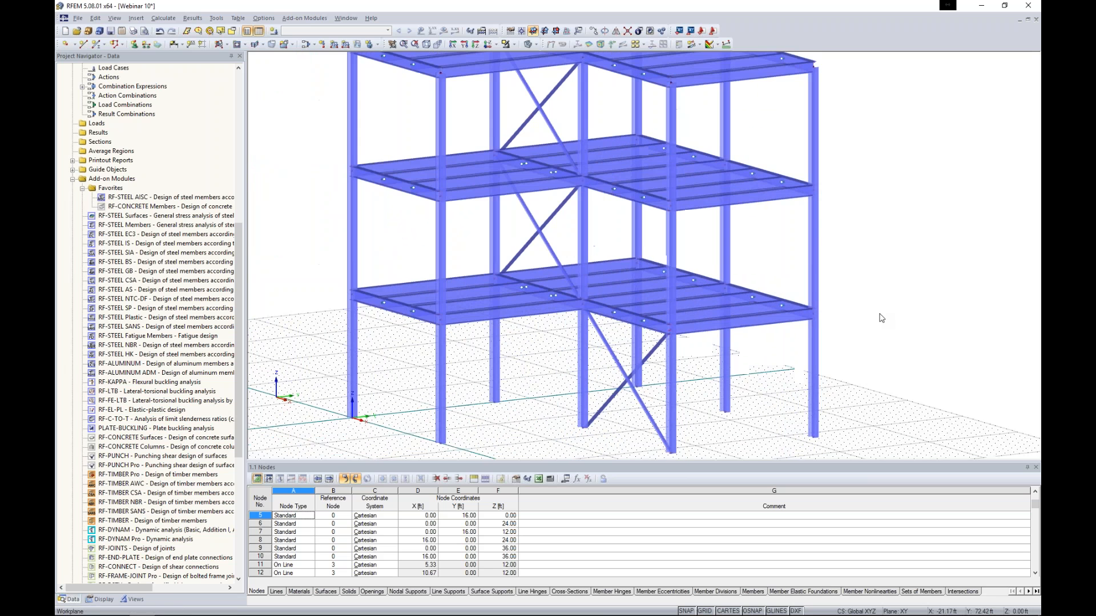
# Step: Delete the three misplaced diagonals that extend far outside the frame
pyautogui.scroll(-4, 868, 351)
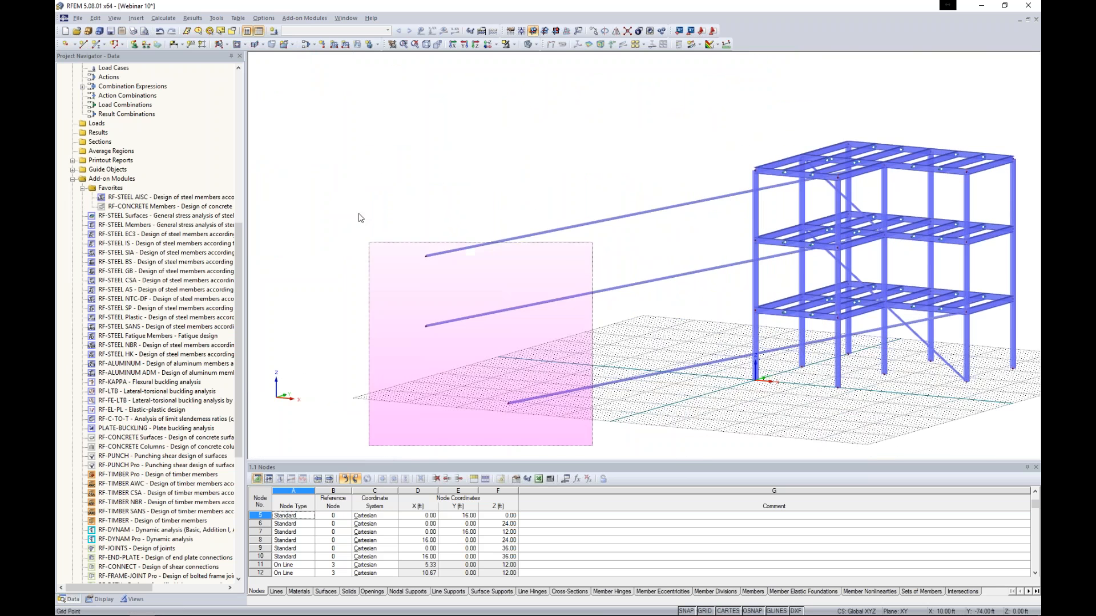
pyautogui.press('Delete')
pyautogui.keyDown('ctrl'); pyautogui.moveTo(713, 203); pyautogui.dragTo(399, 229, button='middle'); pyautogui.keyUp('ctrl')
pyautogui.scroll(5, 671, 214)
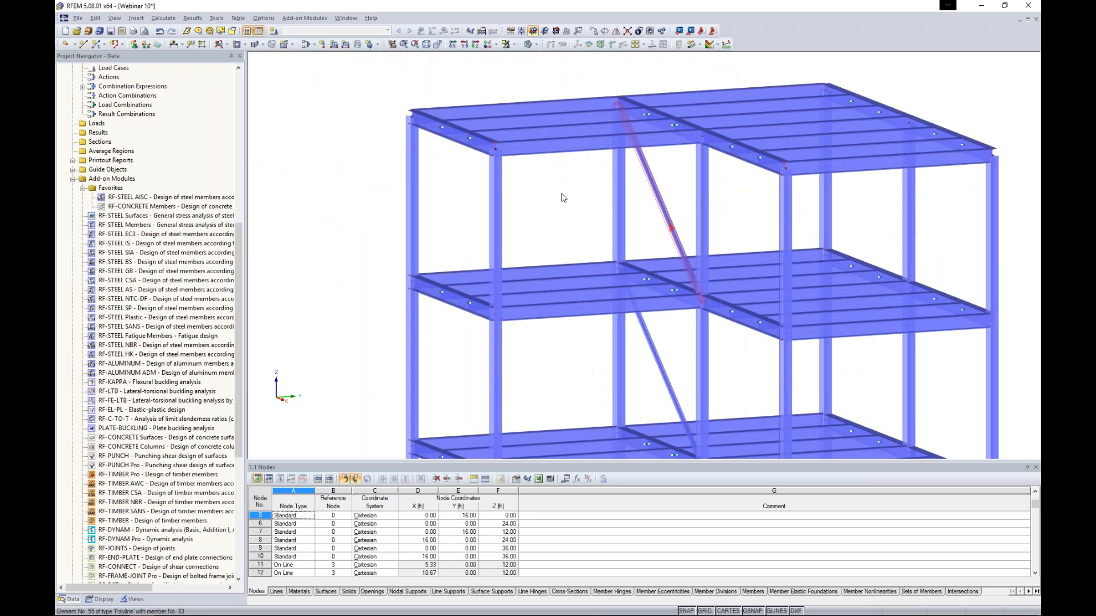
# Step: Draw a new L 5x5x3/4 buckling member as the missing diagonal in the braced top-storey bay
pyautogui.click(97, 44)
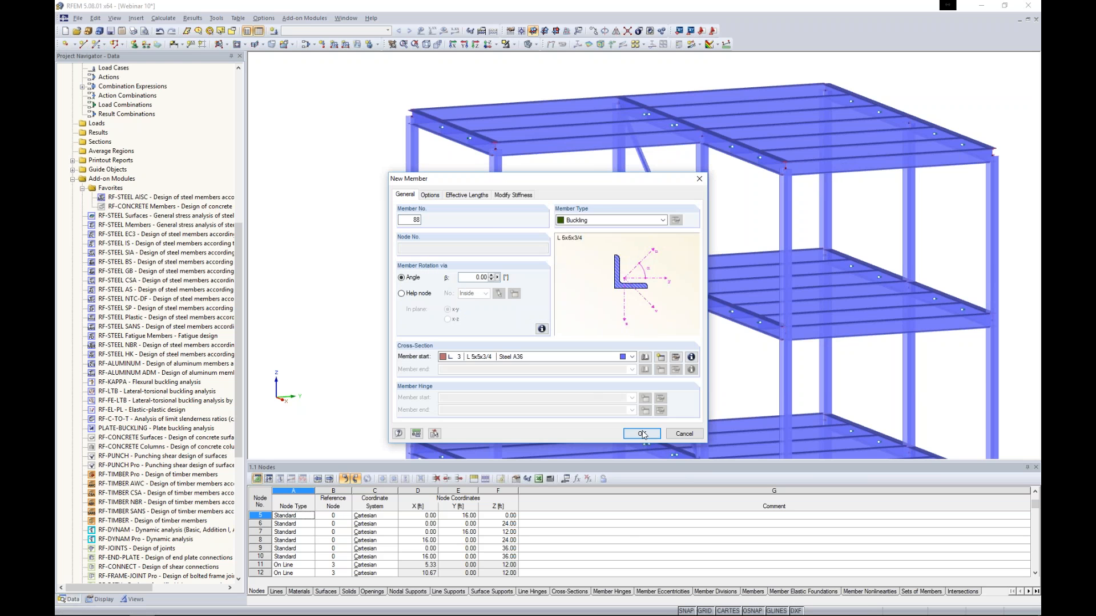
pyautogui.click(642, 435)
pyautogui.keyDown('ctrl'); pyautogui.moveTo(650, 242); pyautogui.dragTo(677, 248, button='middle'); pyautogui.keyUp('ctrl')
pyautogui.click(606, 272)
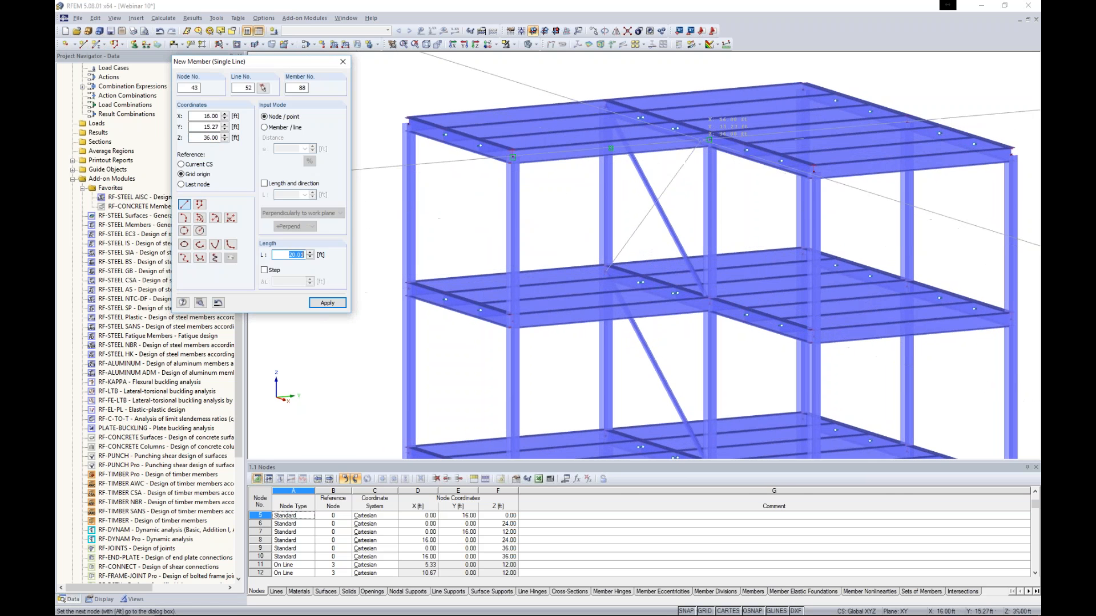
pyautogui.click(709, 139)
pyautogui.press('Escape')
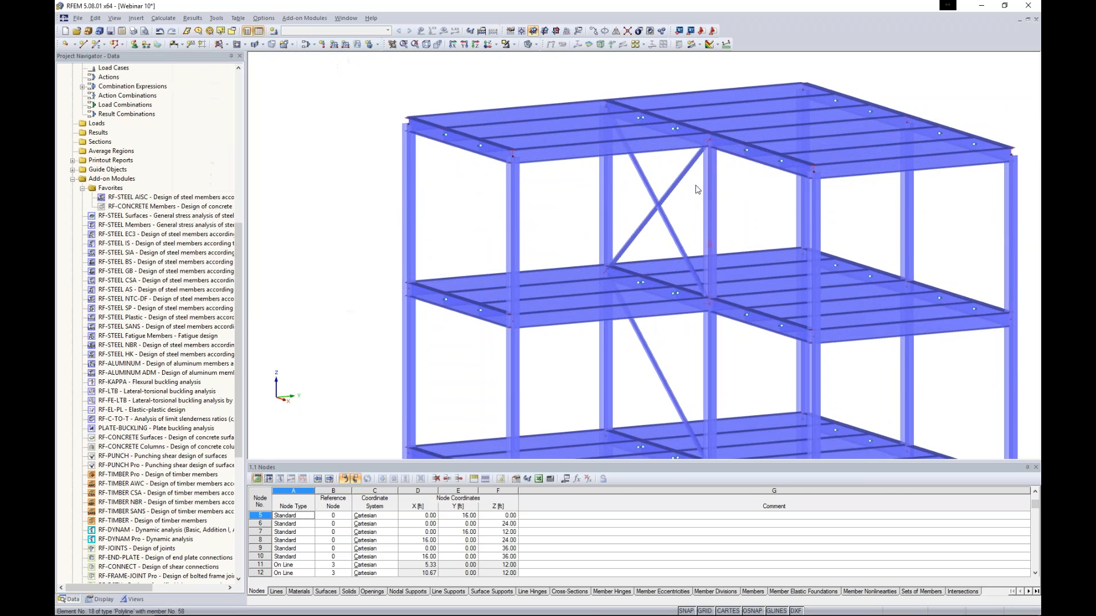
# Step: Copy the new diagonal to the braced bays on the middle and ground storeys, and save the model
pyautogui.moveTo(671, 170); pyautogui.dragTo(670, 169)
pyautogui.moveTo(689, 205); pyautogui.dragTo(598, 148, button='middle')
pyautogui.scroll(-1, 608, 89)
pyautogui.scroll(-1, 608, 89)
pyautogui.keyDown('ctrl'); pyautogui.moveTo(600, 115); pyautogui.dragTo(693, 370); pyautogui.keyUp('ctrl')
pyautogui.click(855, 299)
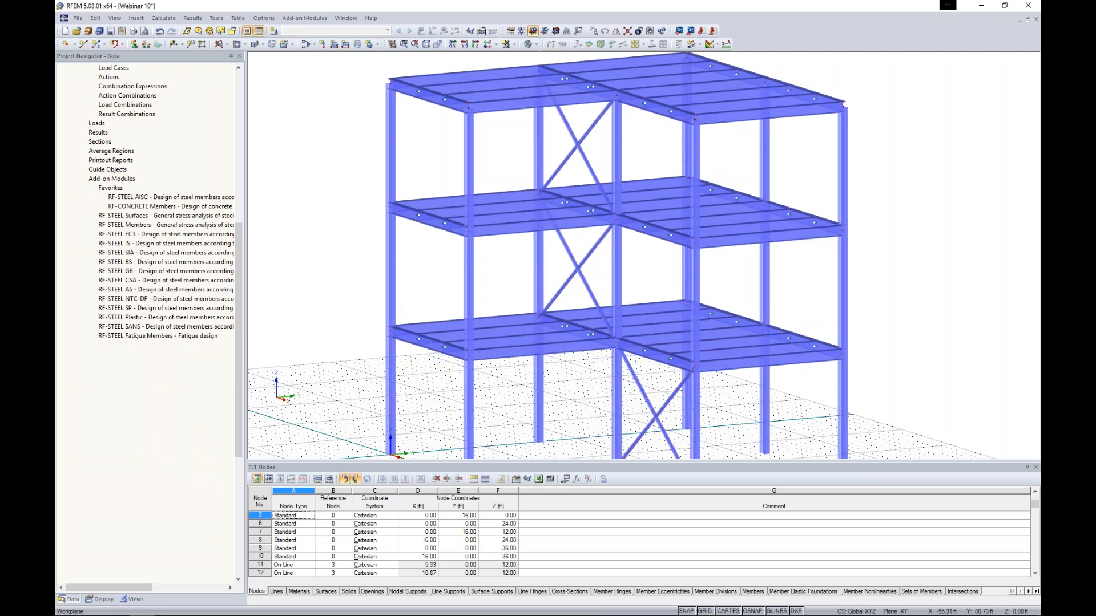
pyautogui.scroll(-5, 959, 282)
pyautogui.keyDown('ctrl'); pyautogui.moveTo(894, 323); pyautogui.dragTo(821, 300, button='middle'); pyautogui.keyUp('ctrl')
pyautogui.click(110, 31)
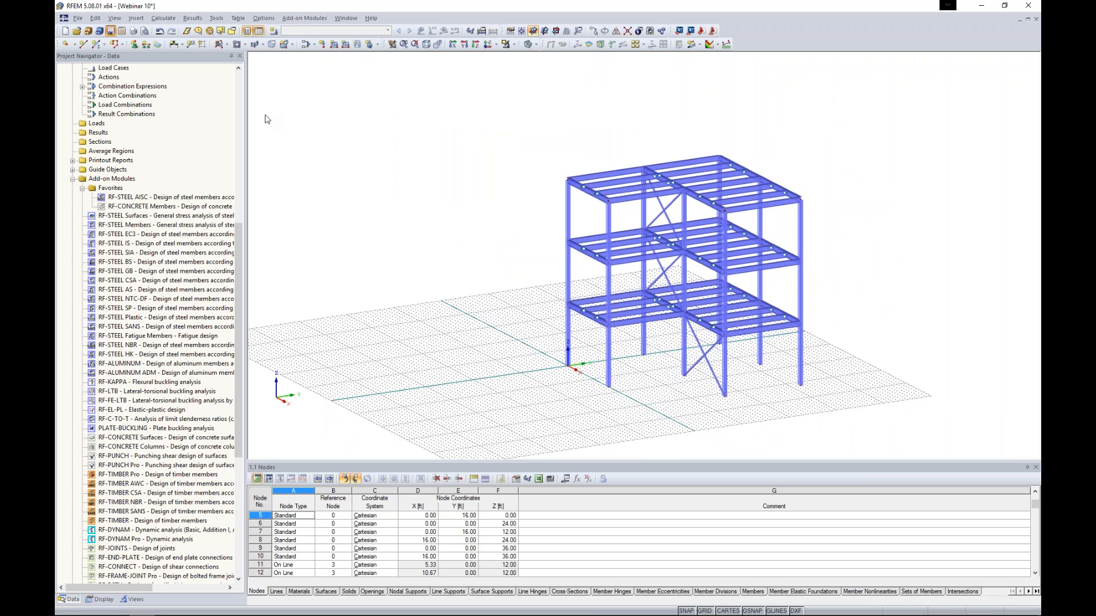
# Step: Move the work plane origin to node 2 at the first floor level, at Z 12 ft
pyautogui.moveTo(549, 385); pyautogui.dragTo(524, 335, button='middle')
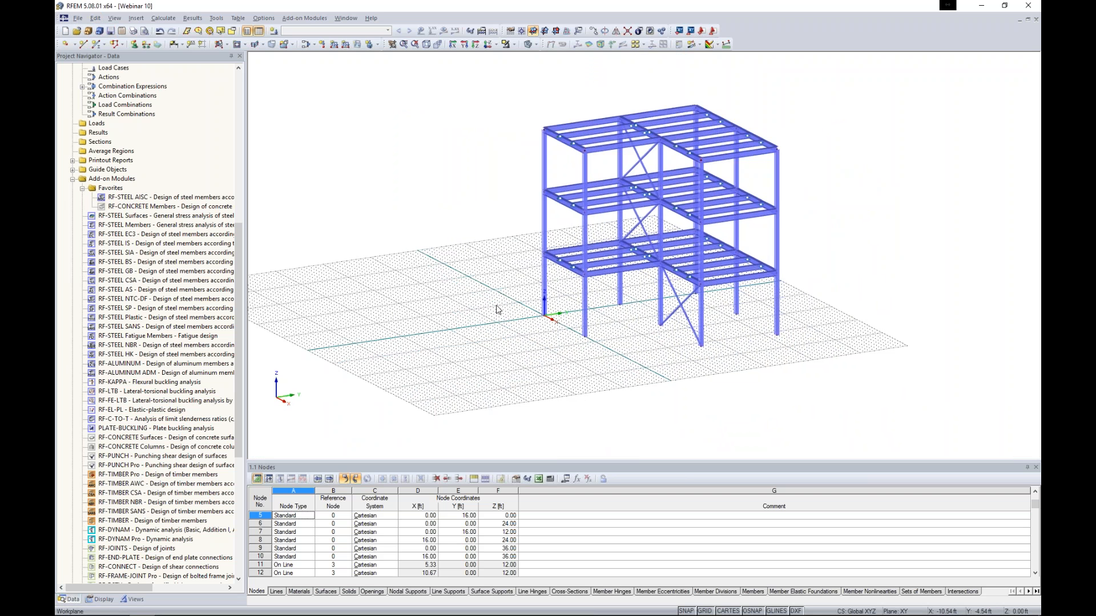
pyautogui.click(522, 31)
pyautogui.click(523, 31)
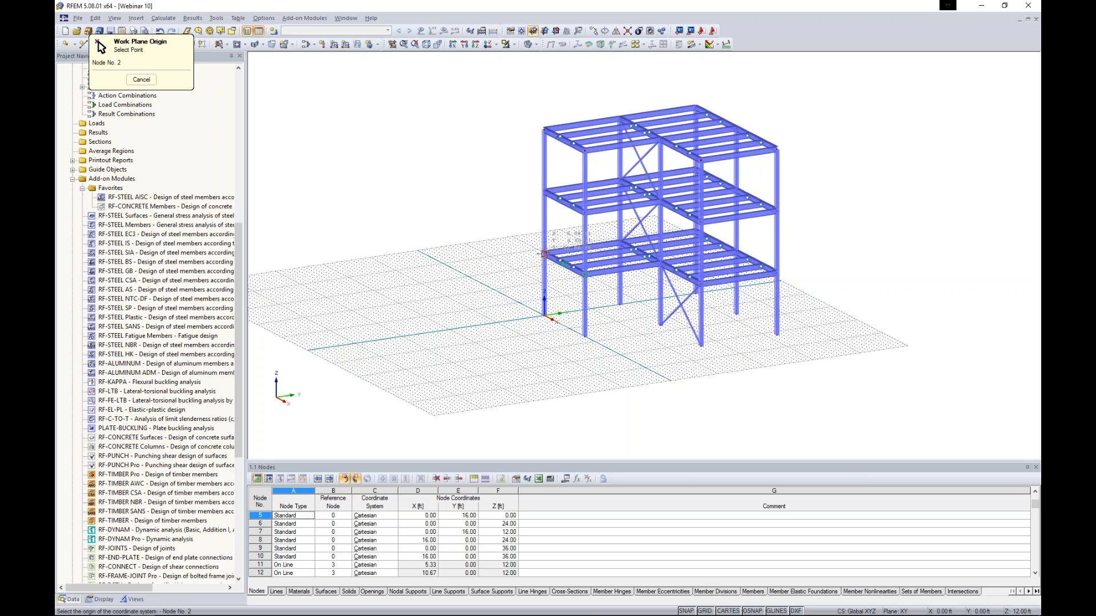
pyautogui.click(545, 254)
pyautogui.keyDown('ctrl'); pyautogui.moveTo(553, 379); pyautogui.dragTo(605, 380, button='middle'); pyautogui.keyUp('ctrl')
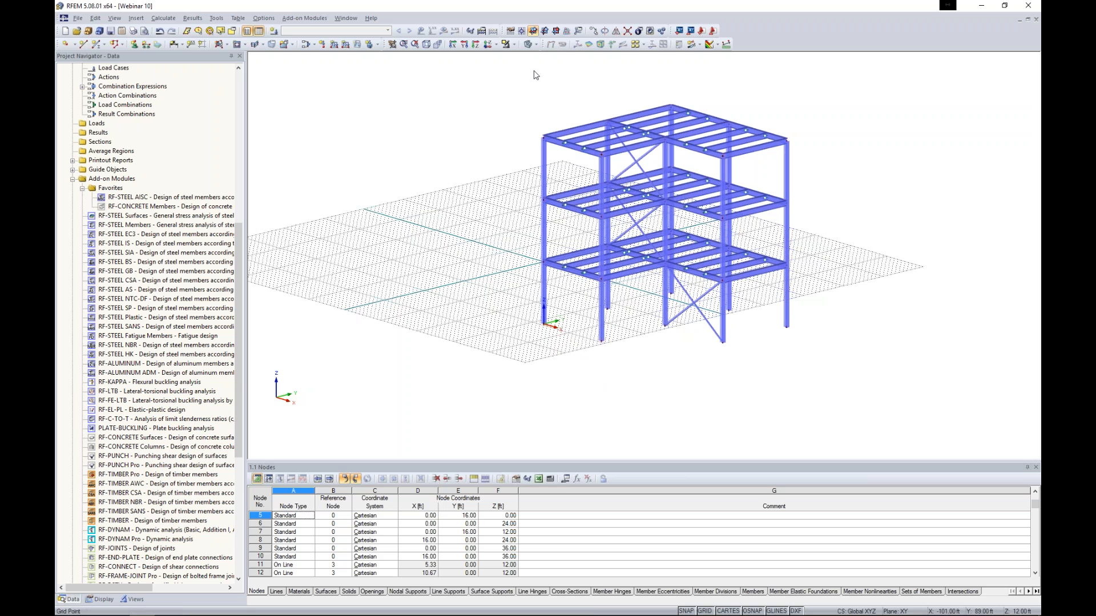
# Step: Show the model in plan along the reverse Z-direction and enlarge the nodes table
pyautogui.click(488, 44)
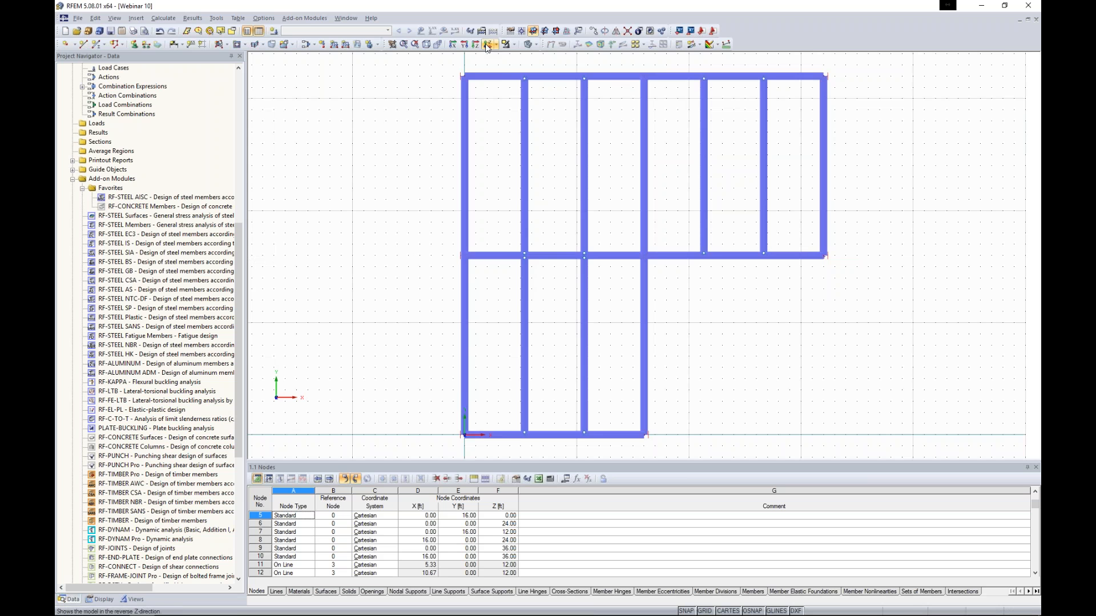
pyautogui.scroll(-4, 557, 223)
pyautogui.moveTo(606, 343); pyautogui.dragTo(606, 223, button='middle')
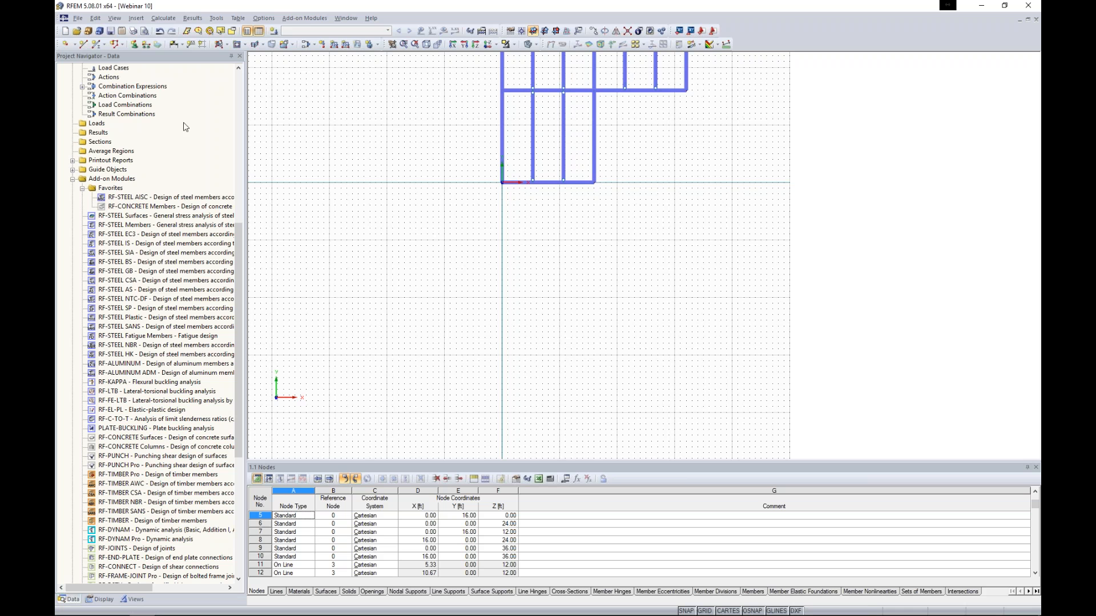
pyautogui.click(66, 45)
pyautogui.moveTo(459, 462); pyautogui.dragTo(456, 375)
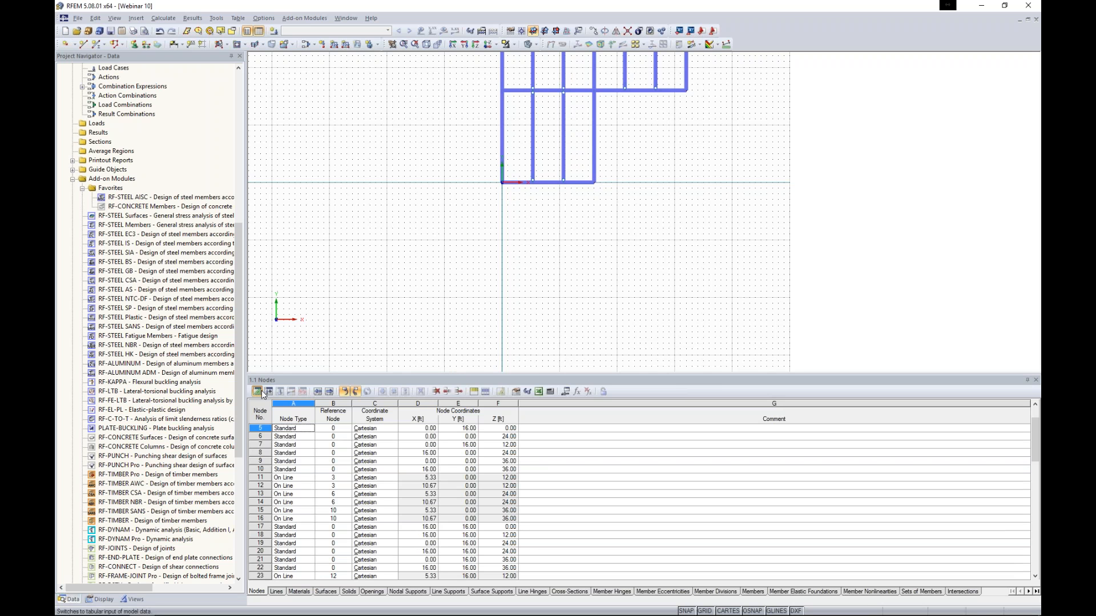
# Step: Add standard node 72 below the existing table entries with coordinates X -23, Y -25 and Z 12 ft
pyautogui.scroll(-10, 337, 493)
pyautogui.scroll(-10, 338, 493)
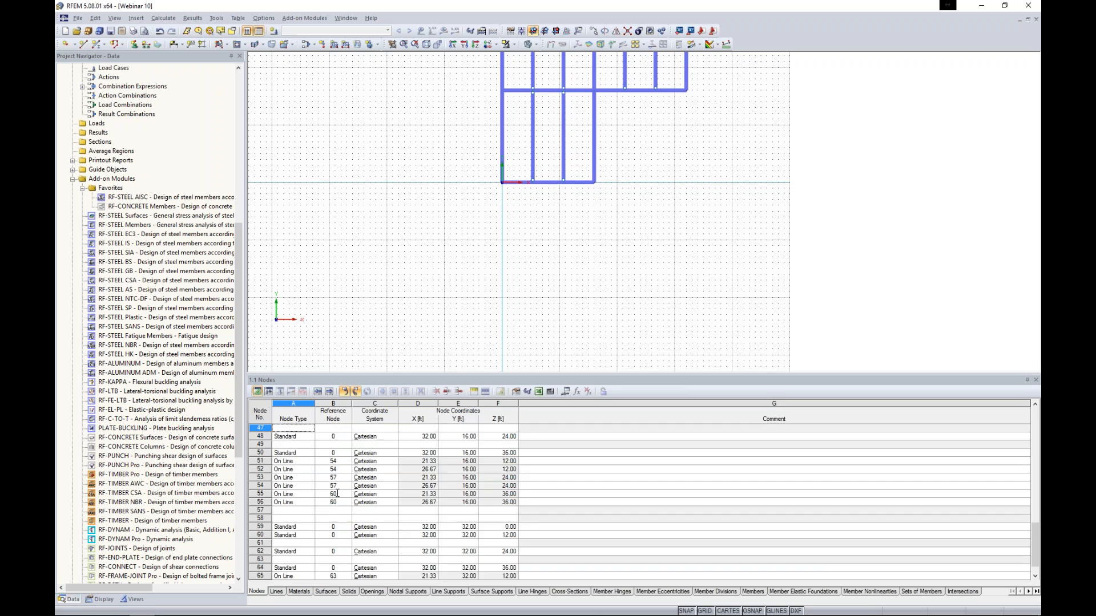
pyautogui.click(316, 476)
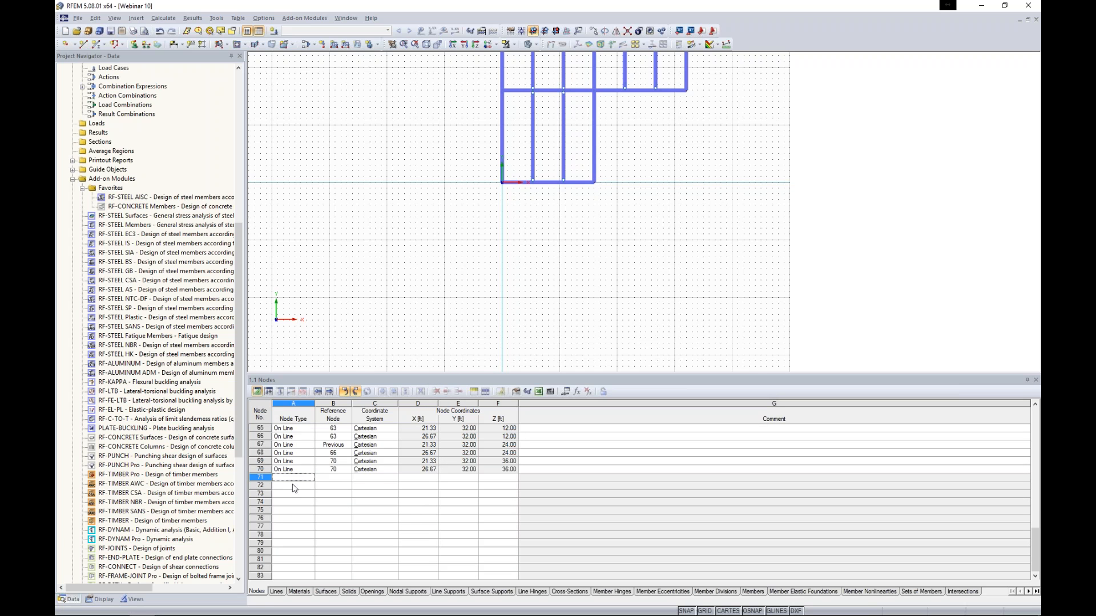
pyautogui.click(294, 486)
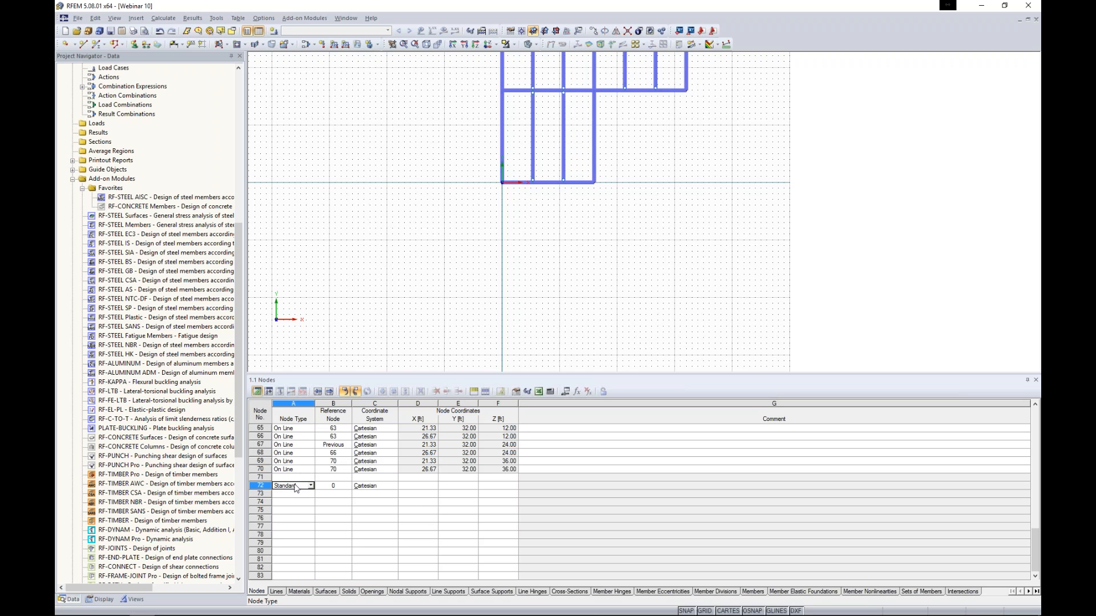
pyautogui.click(413, 487)
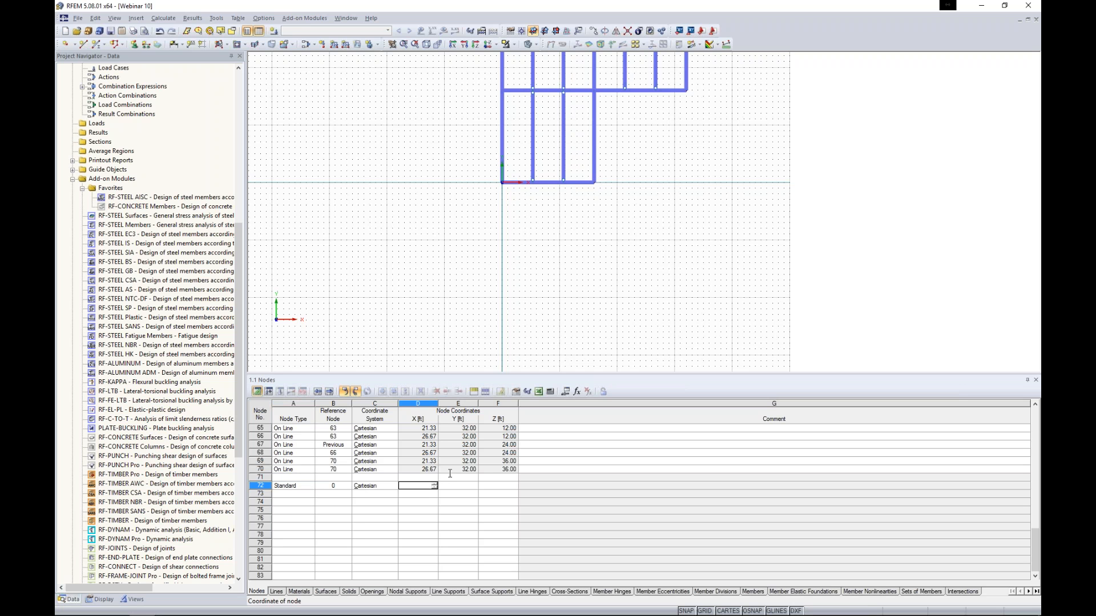
pyautogui.write('-23')
pyautogui.press('Tab')
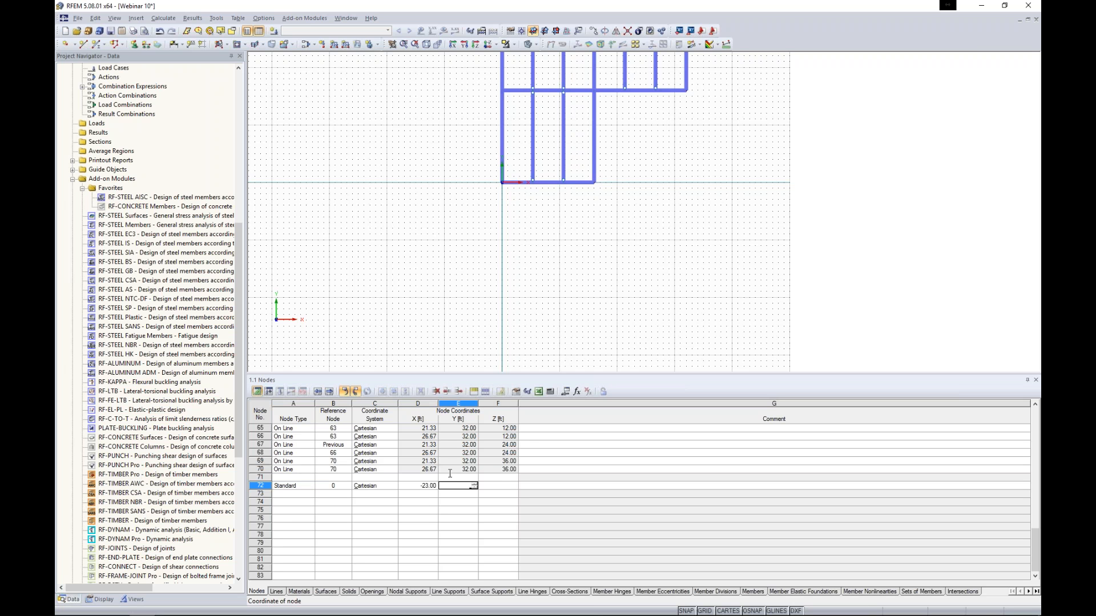
pyautogui.write('-25')
pyautogui.press('Tab')
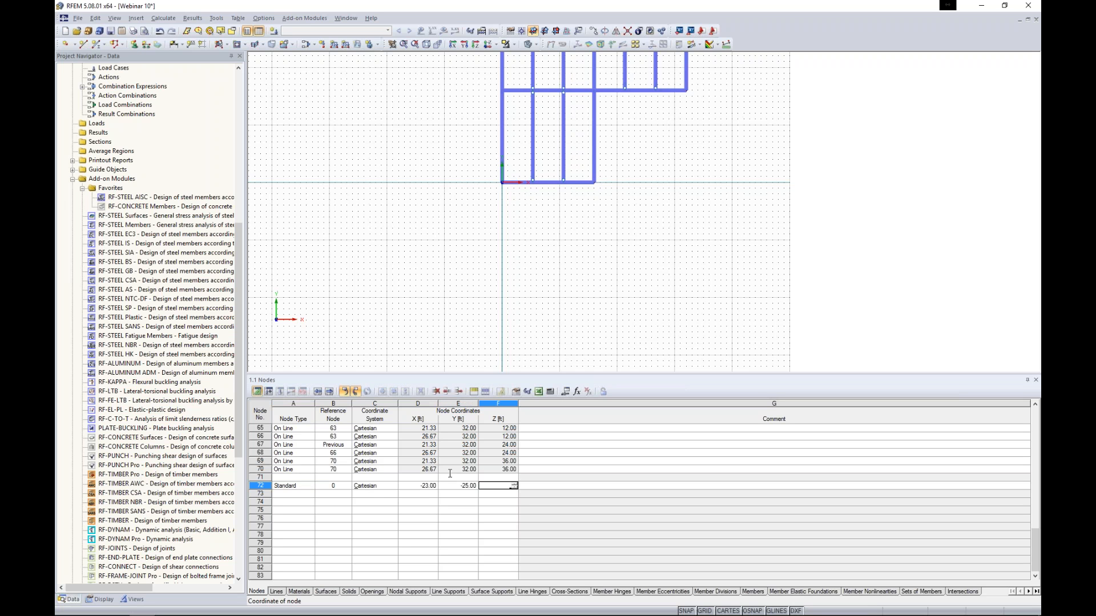
pyautogui.write('12')
pyautogui.press('Return')
# Step: Enter node 73 with coordinates X 39, Y -3 and Z 12 ft
pyautogui.press('Left')
pyautogui.press('Left')
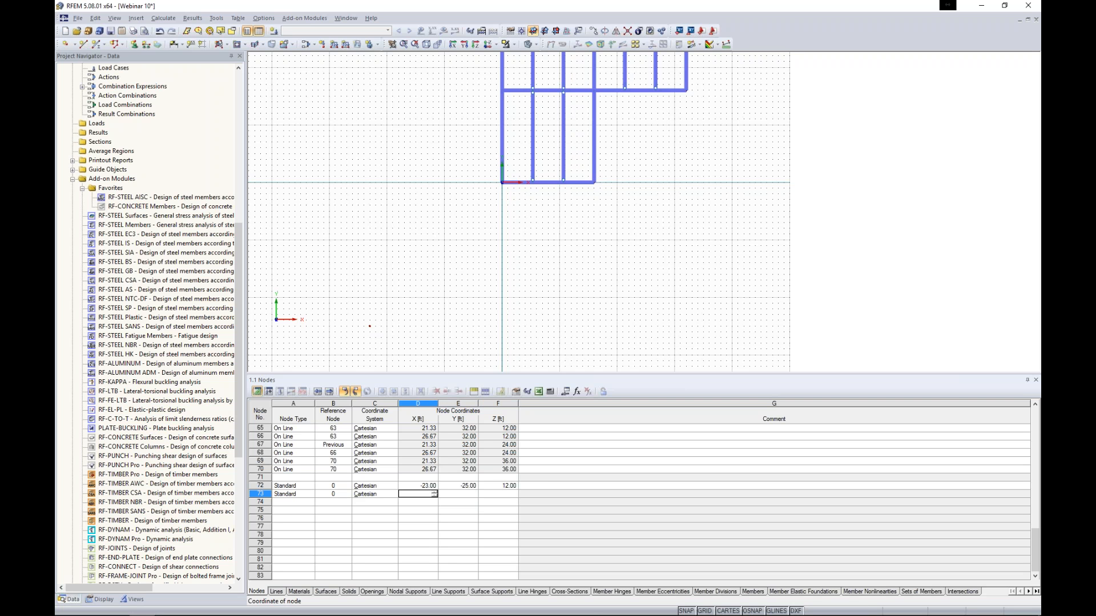
pyautogui.write('39')
pyautogui.press('Tab')
pyautogui.write('-3')
pyautogui.press('Tab')
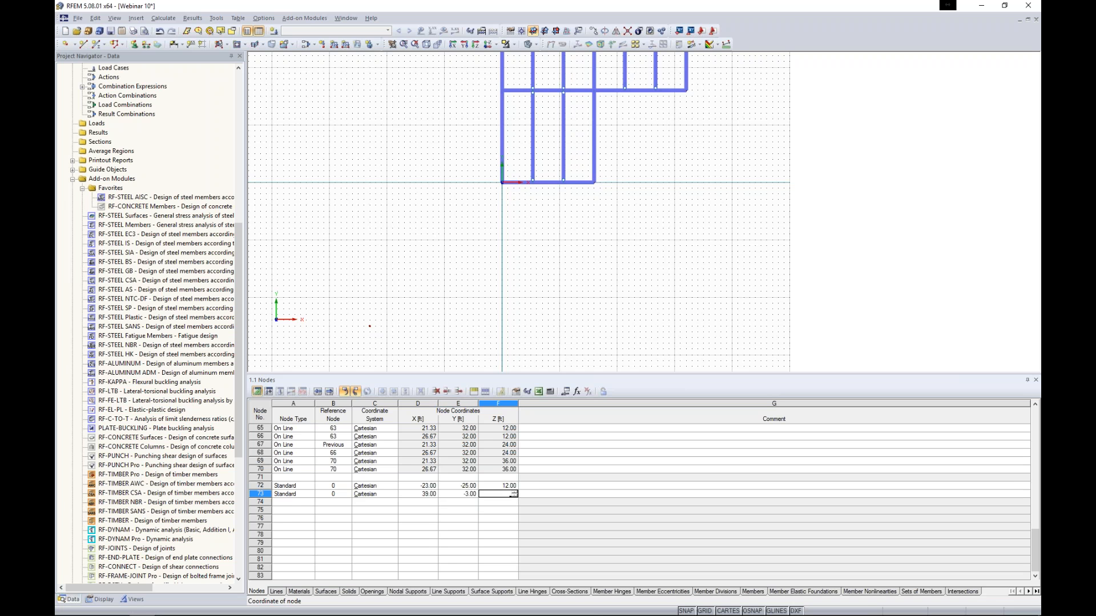
pyautogui.write('12')
pyautogui.press('Return')
# Step: Enter node 74 with coordinates X 15, Y -45 and Z 12 ft
pyautogui.hotkey('shift', 'Tab')
pyautogui.hotkey('shift', 'Tab')
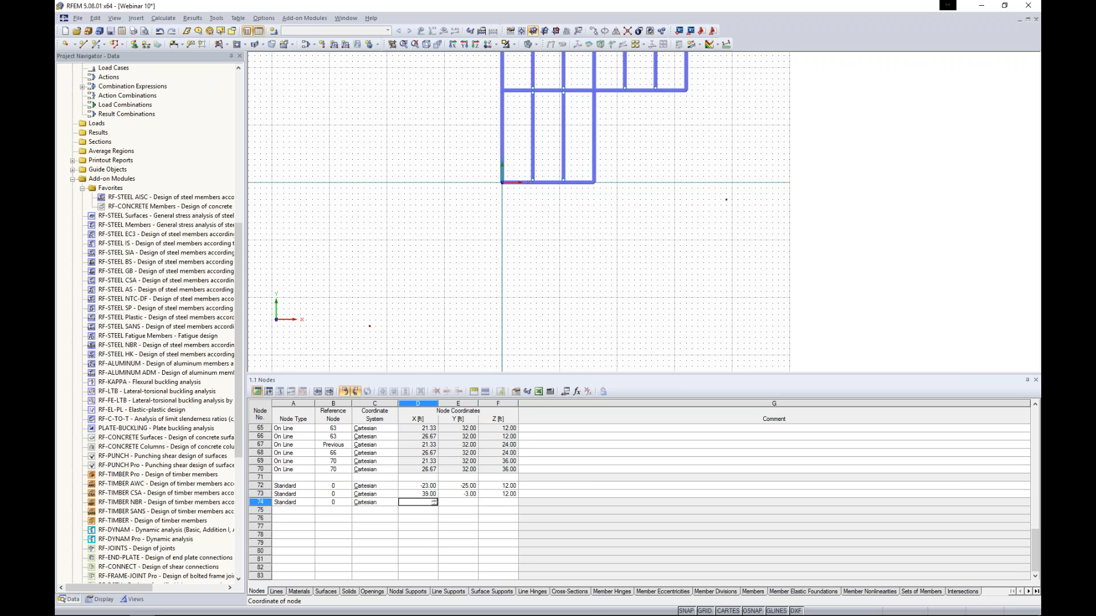
pyautogui.write('15')
pyautogui.press('Tab')
pyautogui.write('-45')
pyautogui.press('Tab')
pyautogui.write('1')
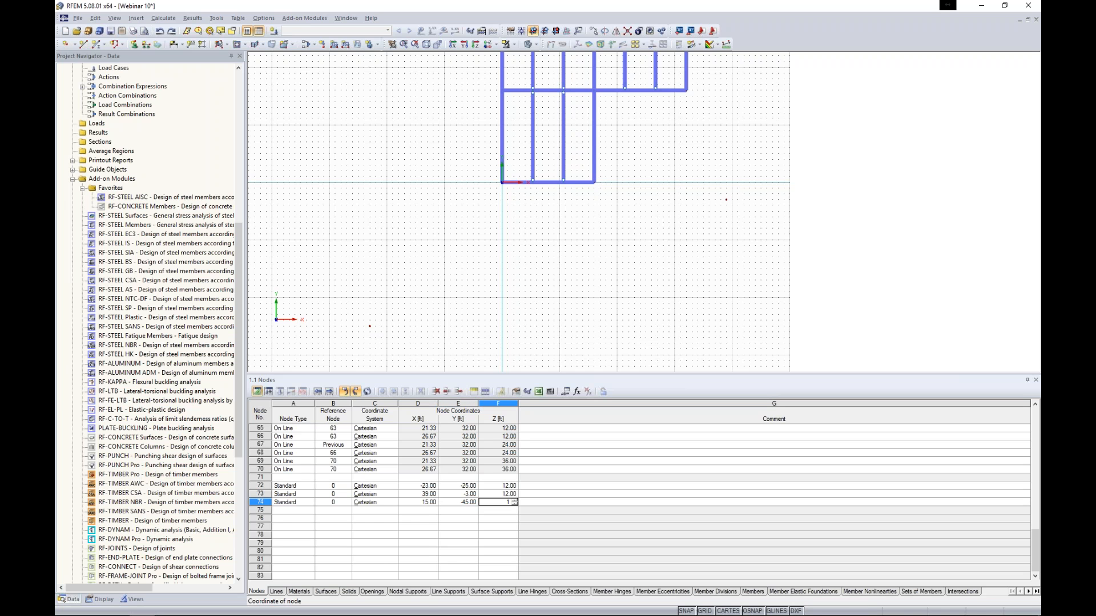
pyautogui.write('2')
pyautogui.click(575, 519)
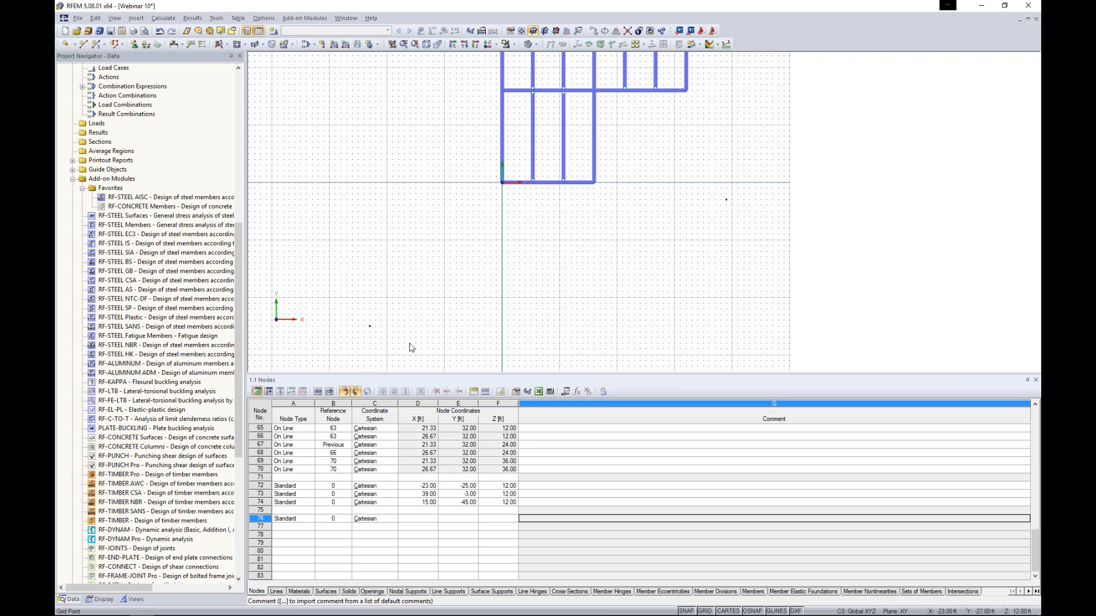
# Step: Start a new rectangular surface and change its material to Concrete f'c = 5000 psi, ACI 318-14, from the material library
pyautogui.moveTo(591, 373); pyautogui.dragTo(586, 451)
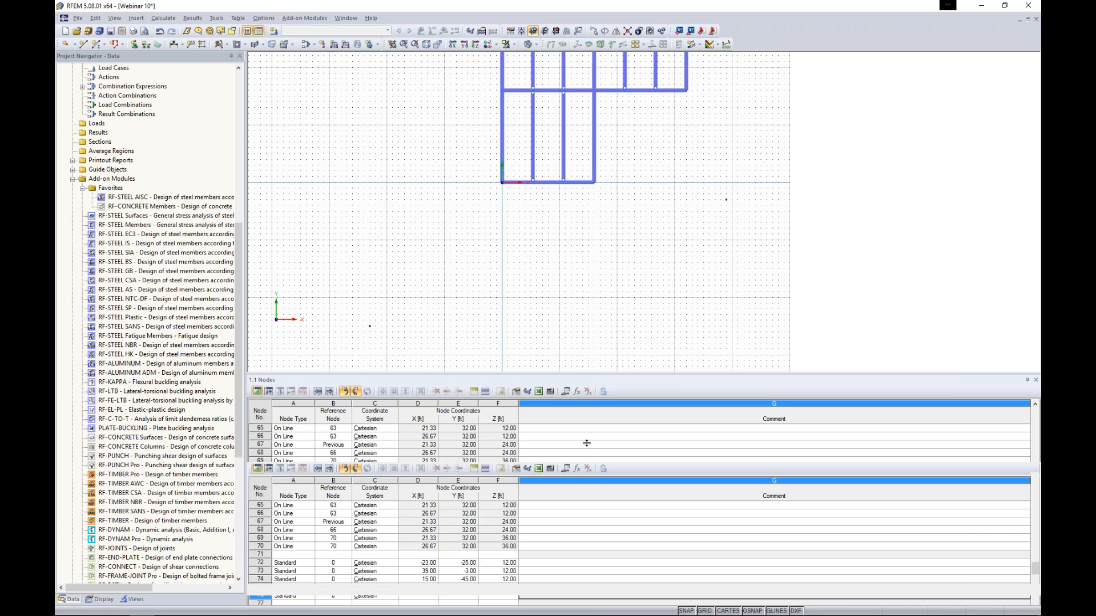
pyautogui.keyDown('ctrl'); pyautogui.moveTo(590, 331); pyautogui.dragTo(435, 145, button='middle'); pyautogui.keyUp('ctrl')
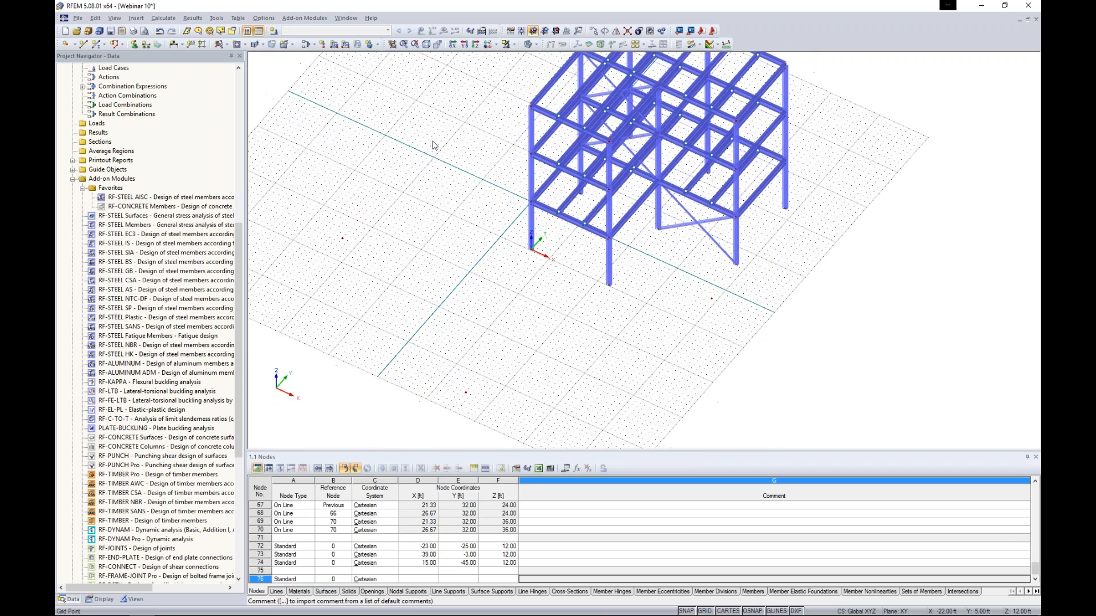
pyautogui.keyDown('ctrl'); pyautogui.moveTo(627, 342); pyautogui.dragTo(405, 260, button='middle'); pyautogui.keyUp('ctrl')
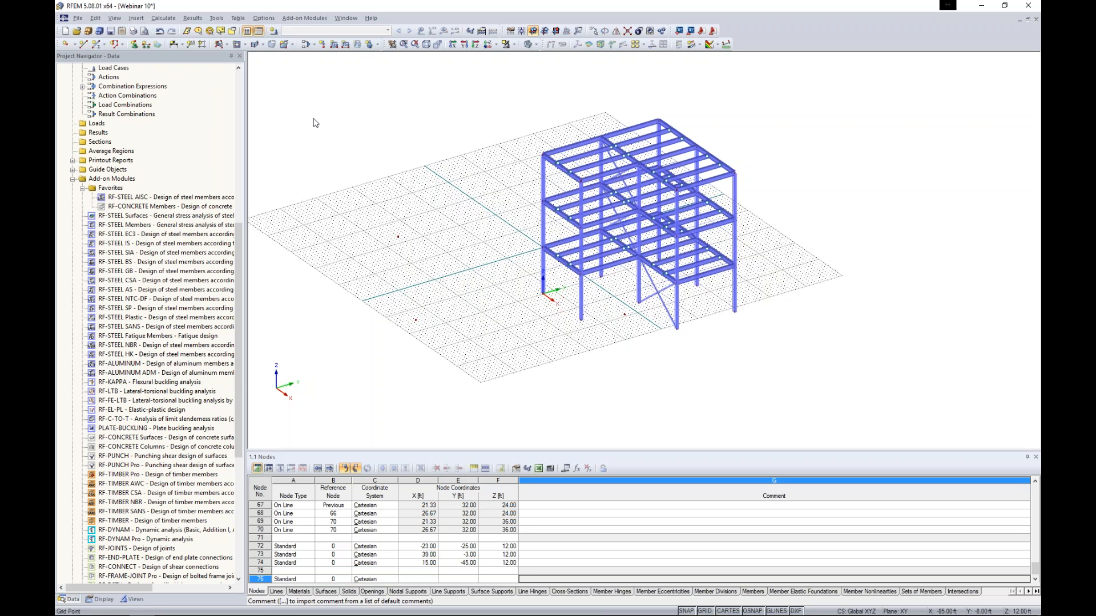
pyautogui.click(227, 45)
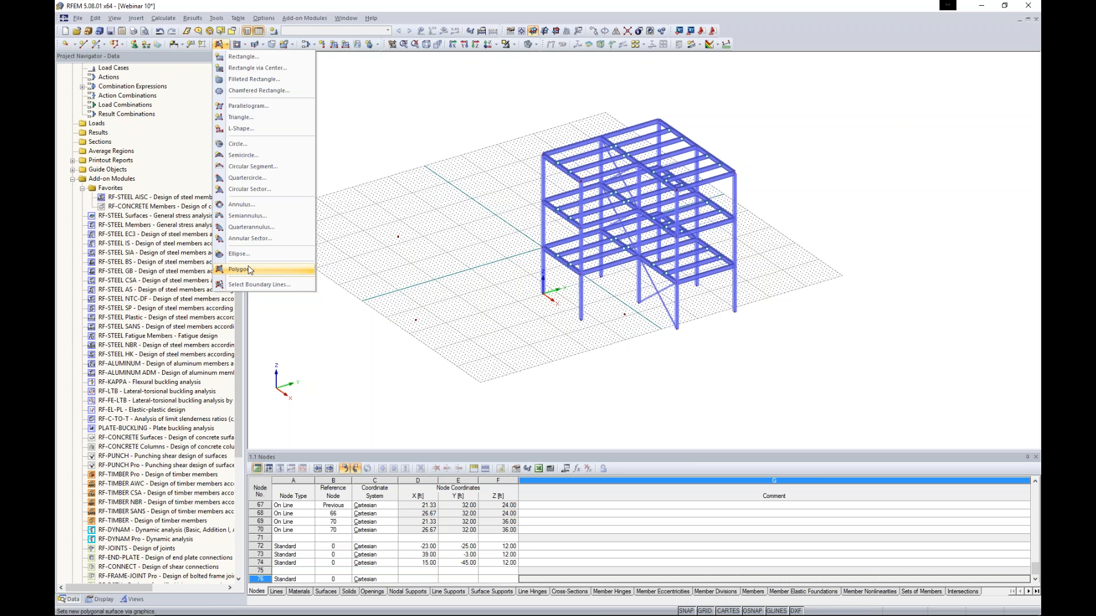
pyautogui.click(244, 61)
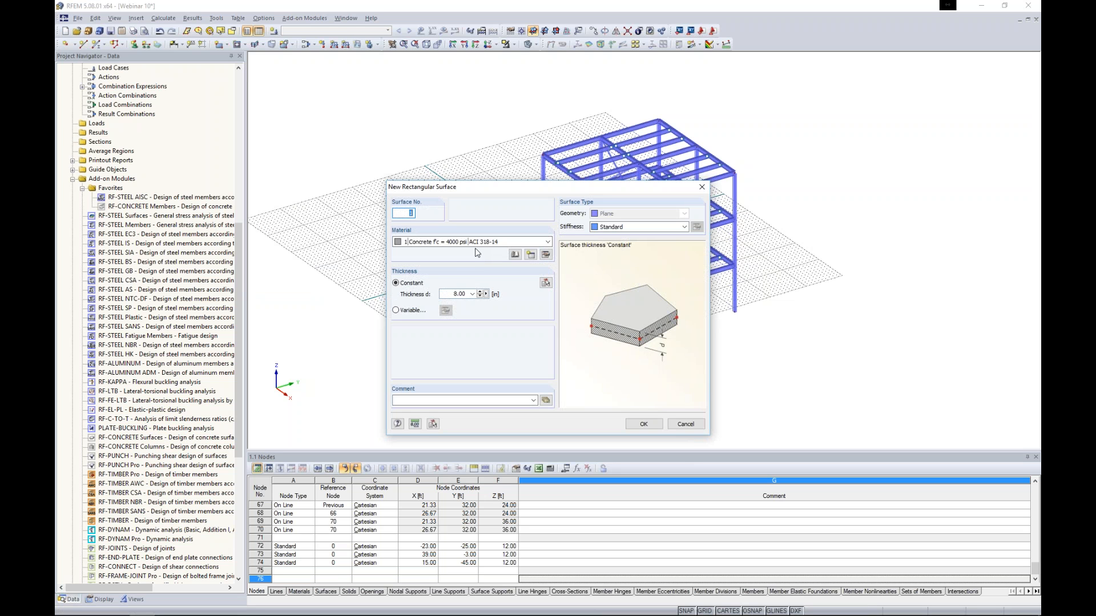
pyautogui.click(546, 256)
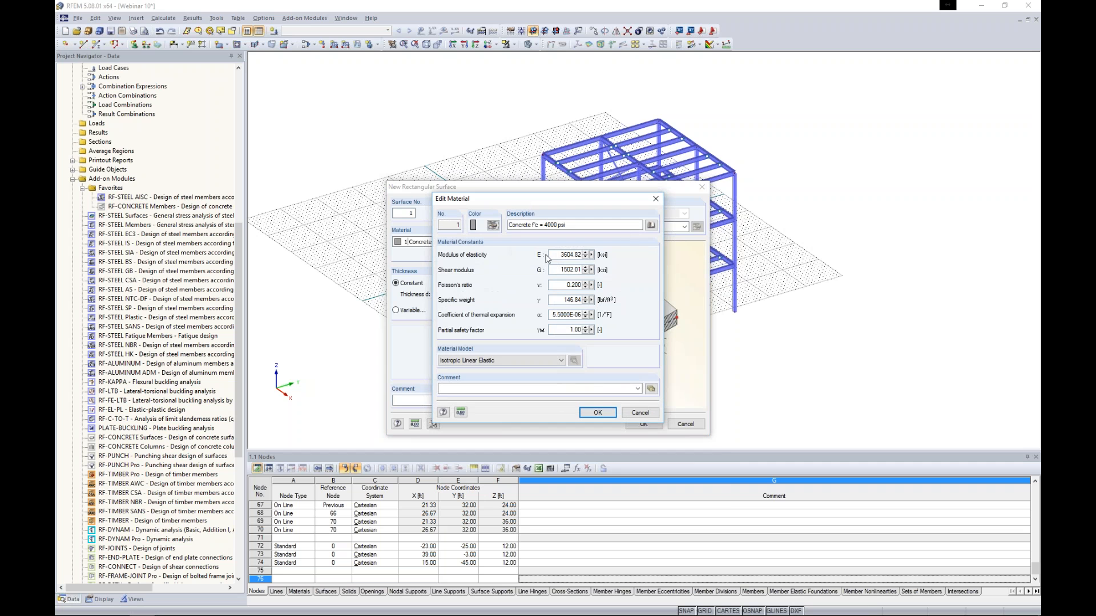
pyautogui.click(651, 226)
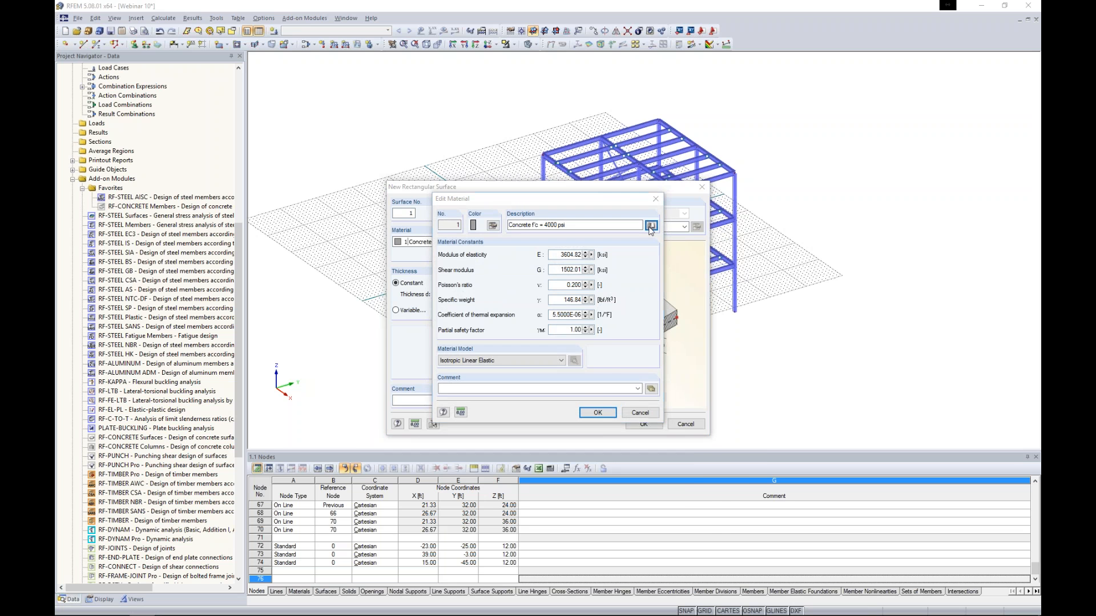
pyautogui.click(501, 155)
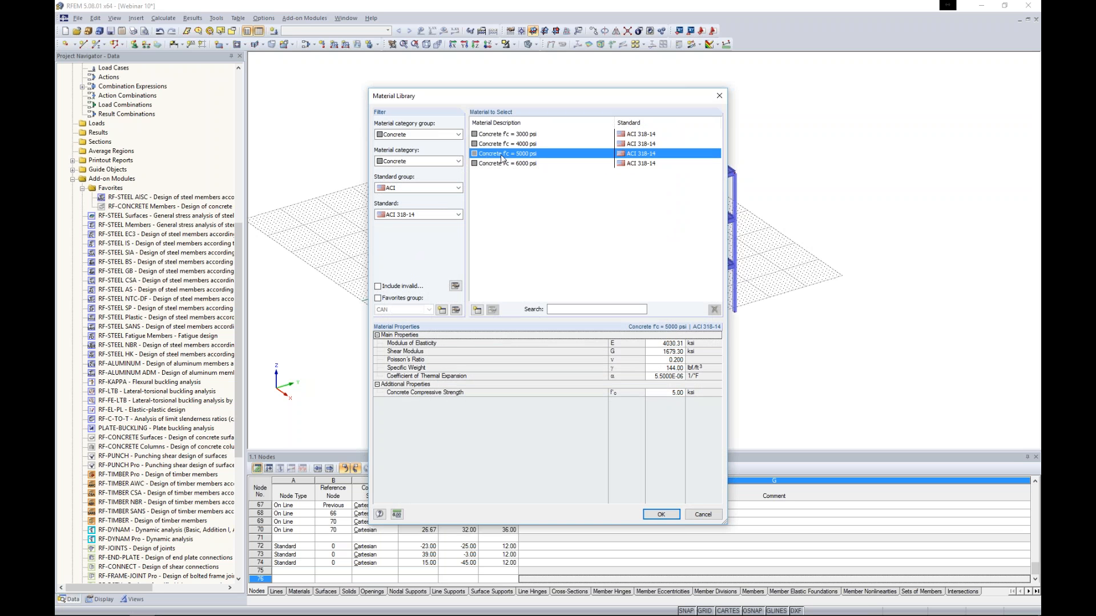
pyautogui.click(657, 514)
pyautogui.click(600, 413)
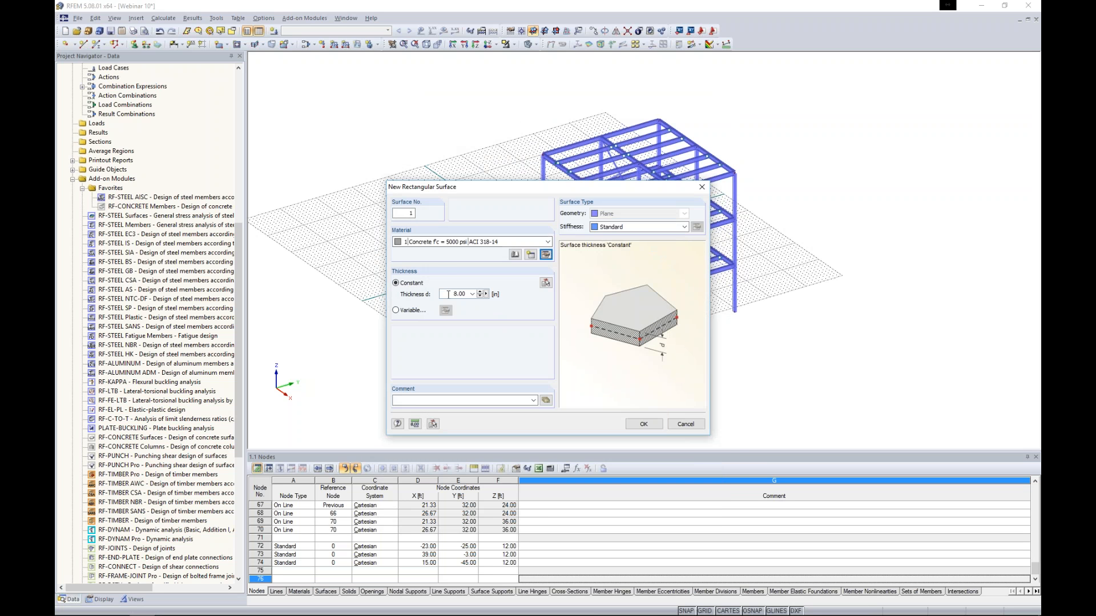
# Step: Set the surface's constant thickness to 10 in with Standard stiffness
pyautogui.write('10')
pyautogui.click(623, 228)
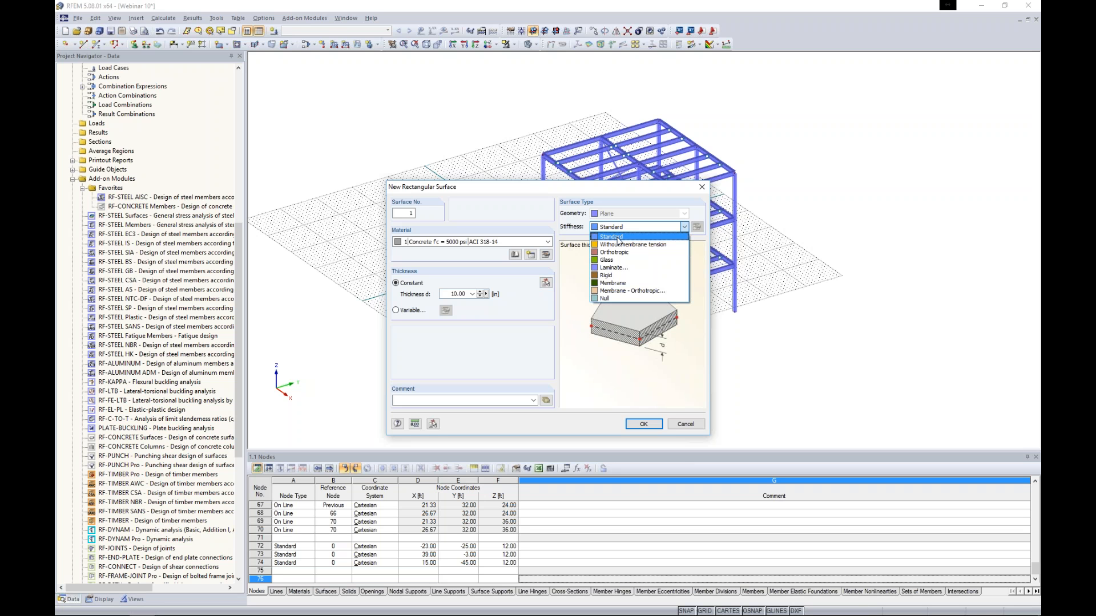
pyautogui.click(618, 239)
# Step: Try Orthotropic stiffness for the surface with the effective thicknesses type and review its thickness and stiffness matrix settings
pyautogui.click(625, 228)
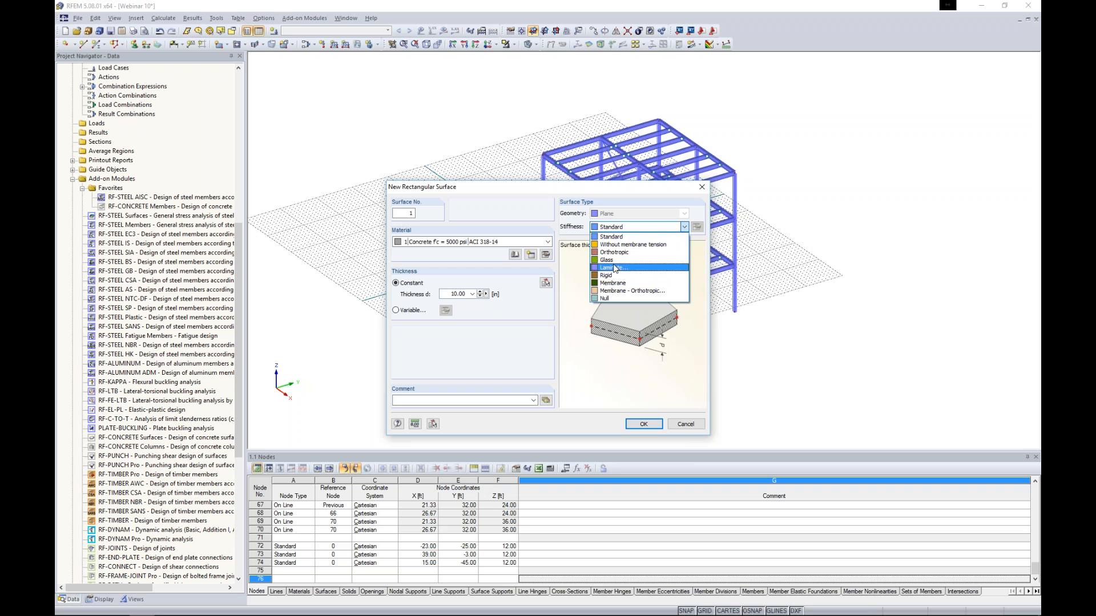
pyautogui.click(614, 252)
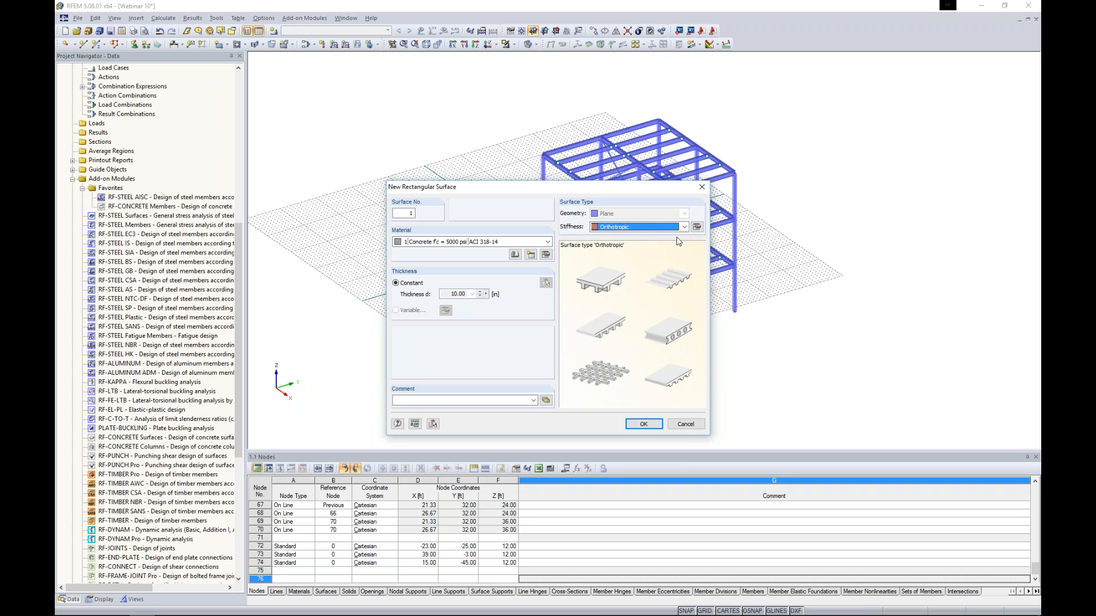
pyautogui.click(695, 227)
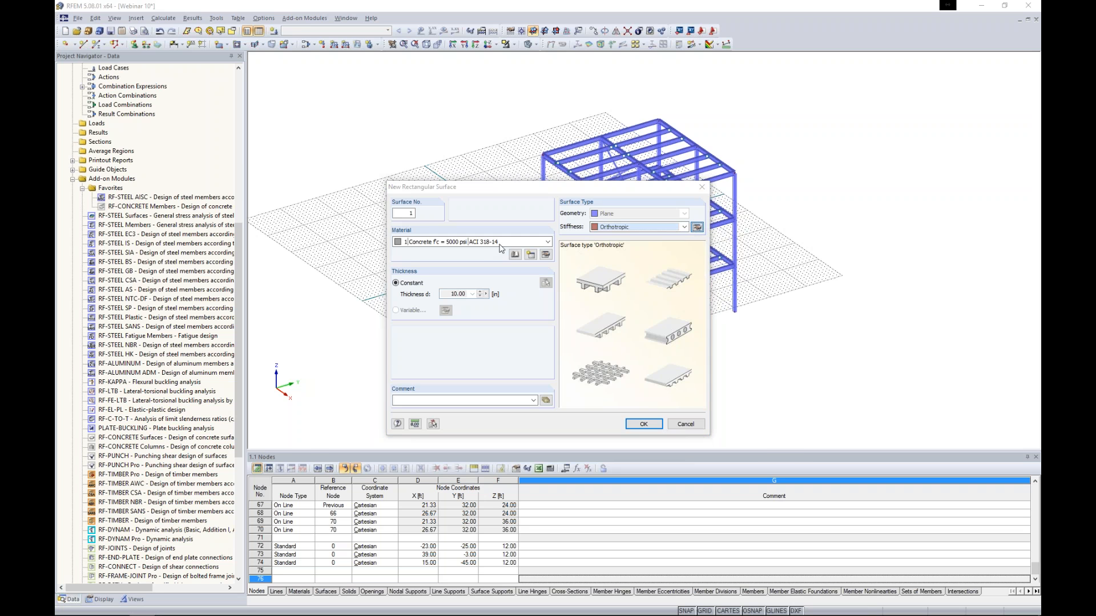
pyautogui.moveTo(501, 167); pyautogui.dragTo(490, 132)
pyautogui.click(325, 210)
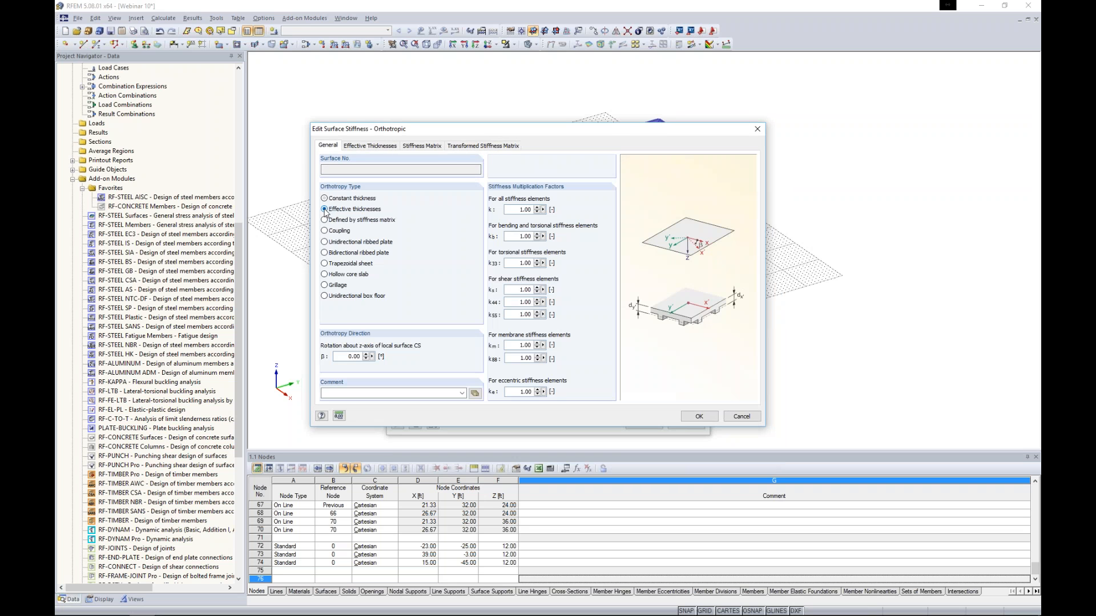
pyautogui.click(357, 147)
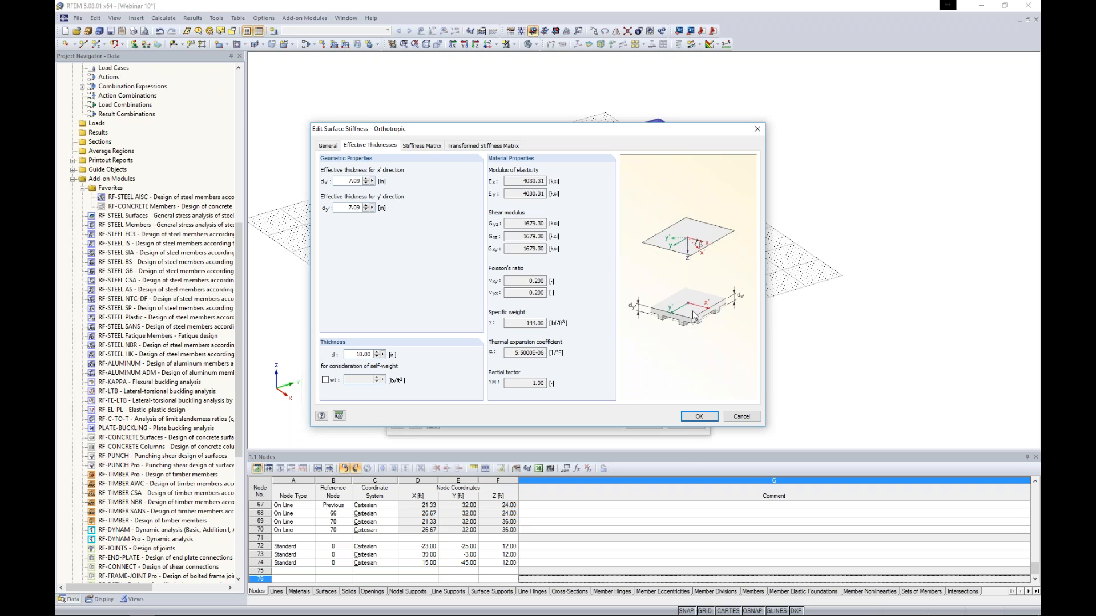
pyautogui.click(420, 147)
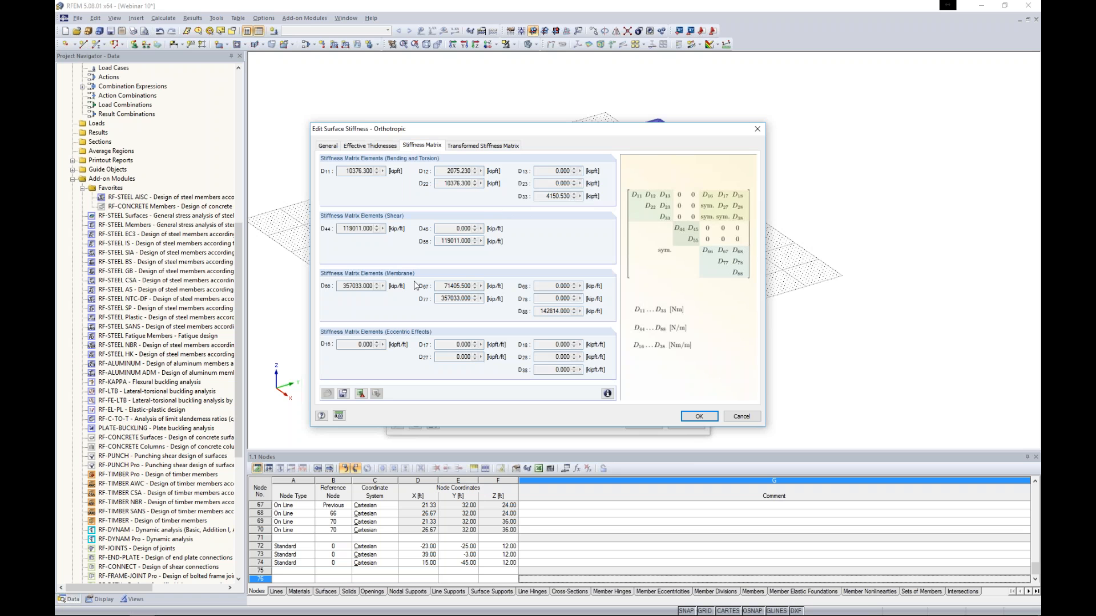
# Step: Try the hollow core slab, grillage and unidirectional box floor types, cancel the stiffness edit and restore Standard stiffness
pyautogui.click(329, 146)
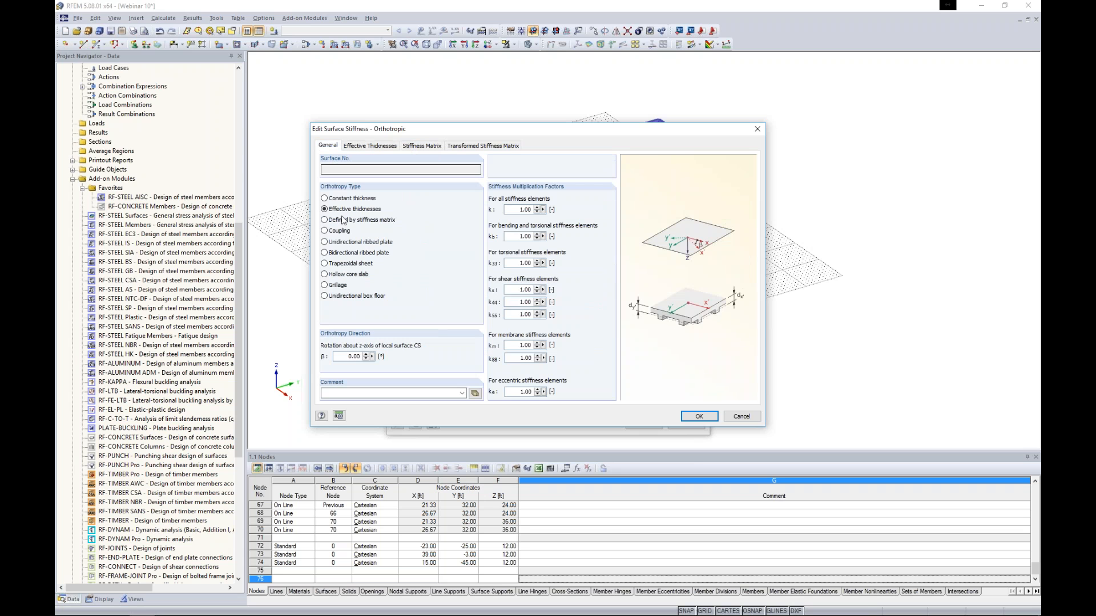
pyautogui.click(326, 276)
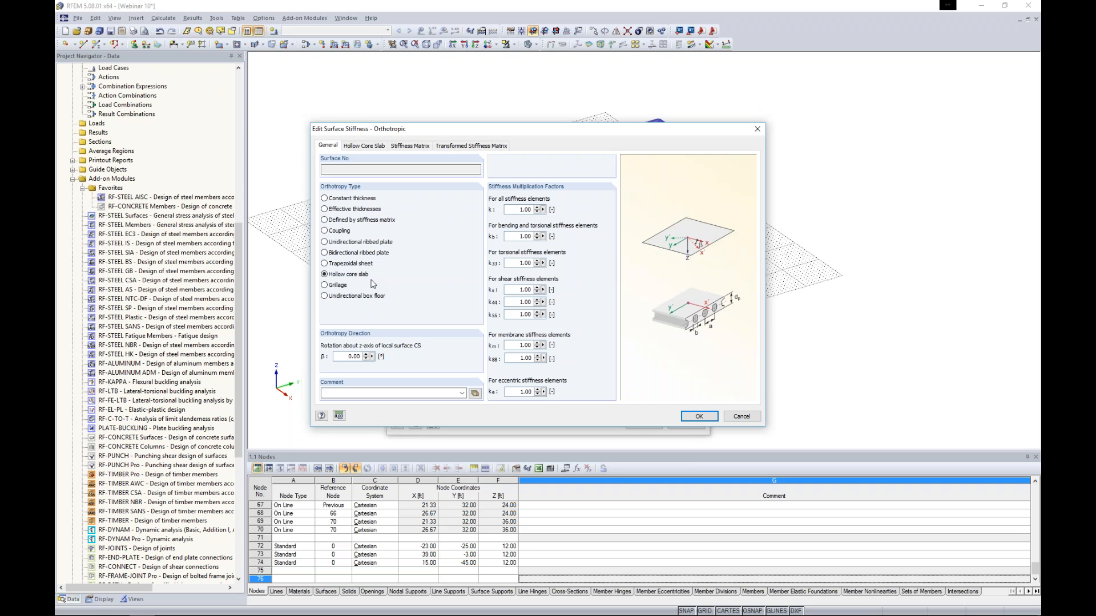
pyautogui.click(370, 146)
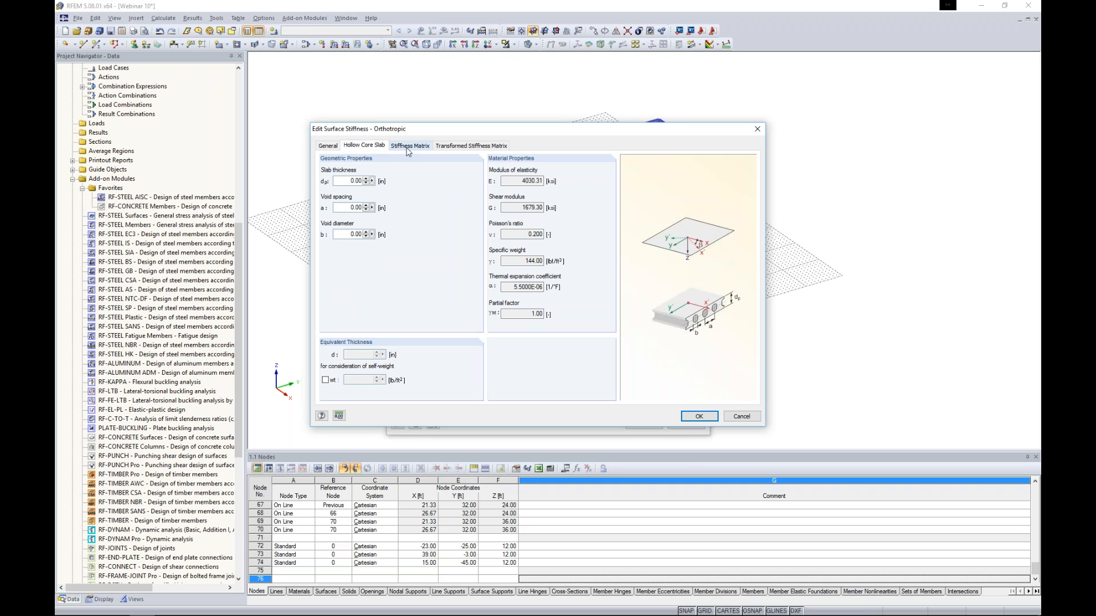
pyautogui.click(336, 146)
pyautogui.click(331, 284)
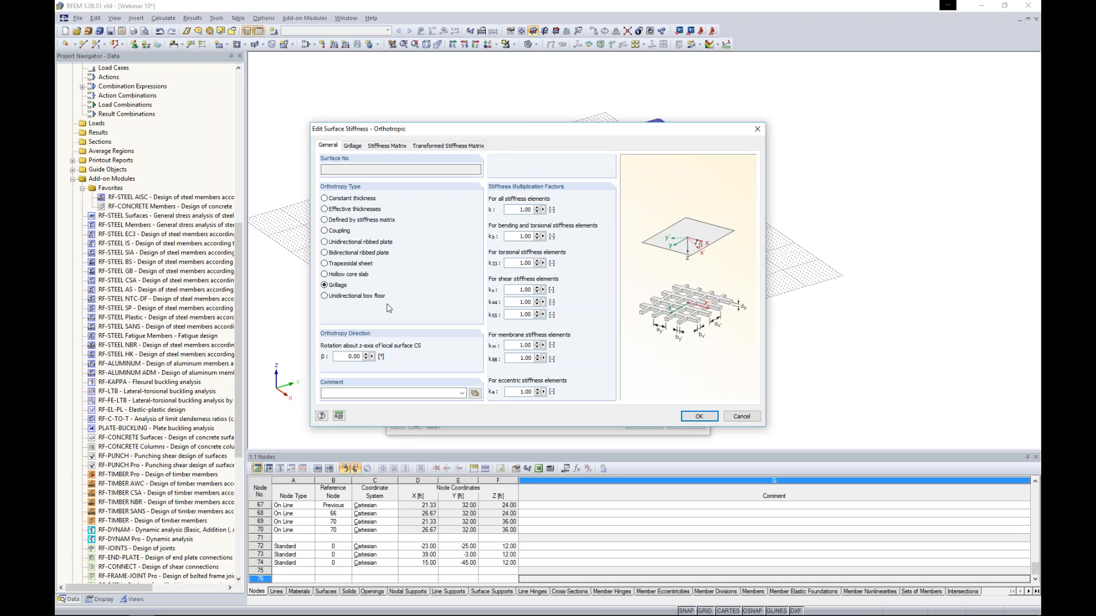
pyautogui.click(324, 296)
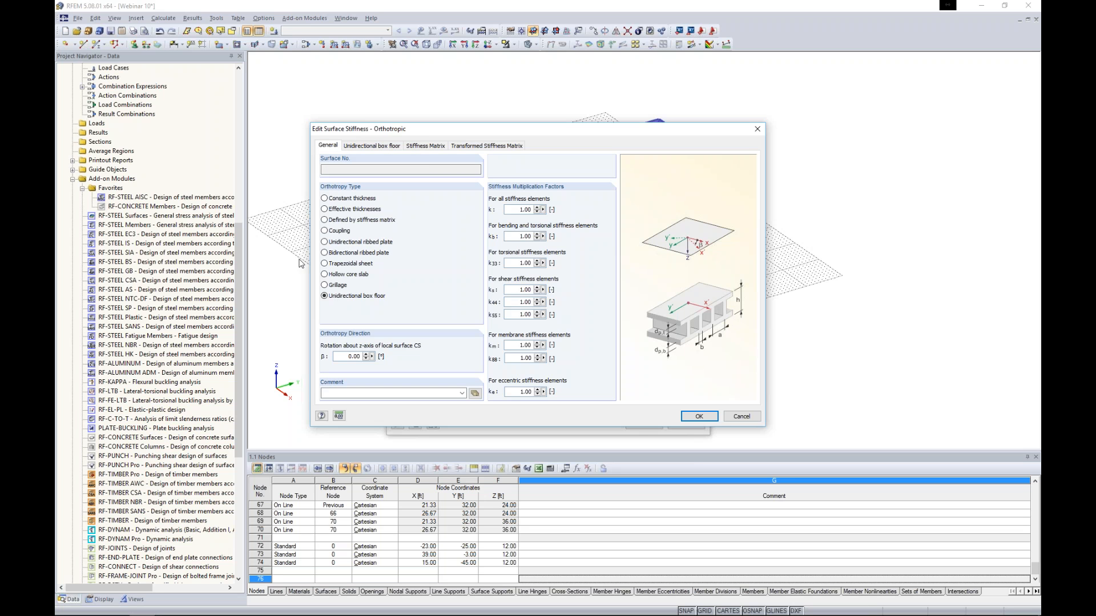
pyautogui.click(699, 416)
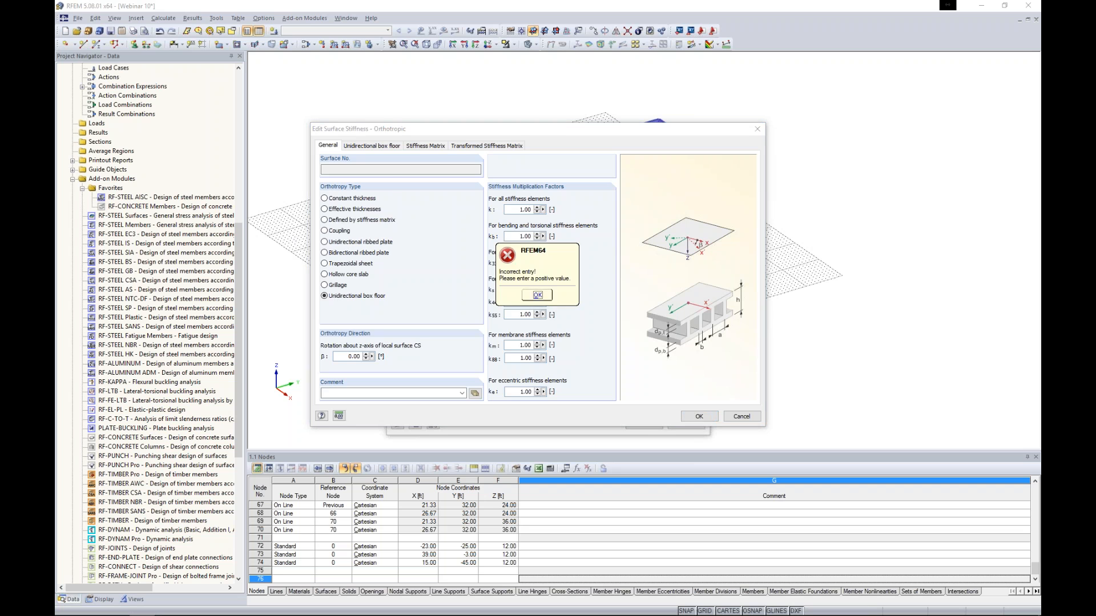
pyautogui.click(540, 295)
pyautogui.click(739, 420)
pyautogui.click(623, 227)
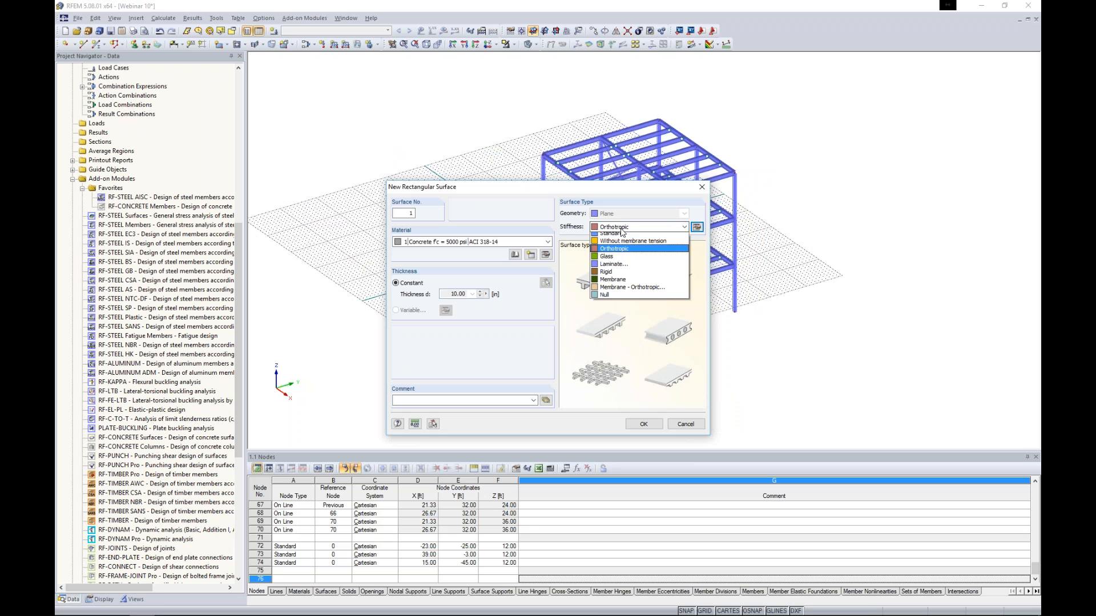
pyautogui.click(611, 237)
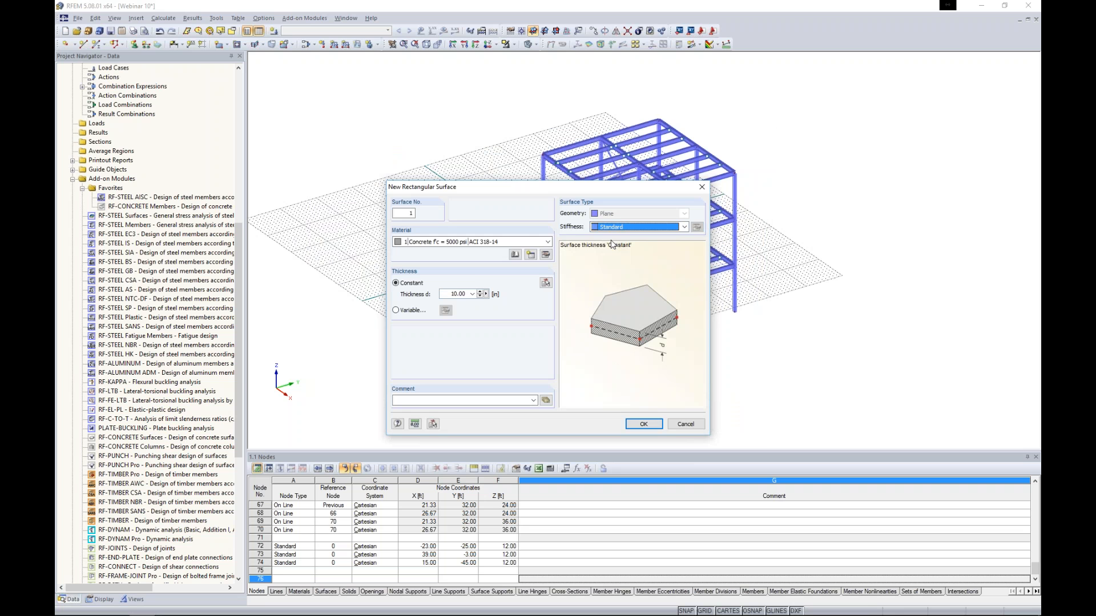
# Step: Draw two adjoining rectangular surfaces, one between nodes 73 and 72, the other from the first one's X 39, Y -25 corner to node 74
pyautogui.click(643, 423)
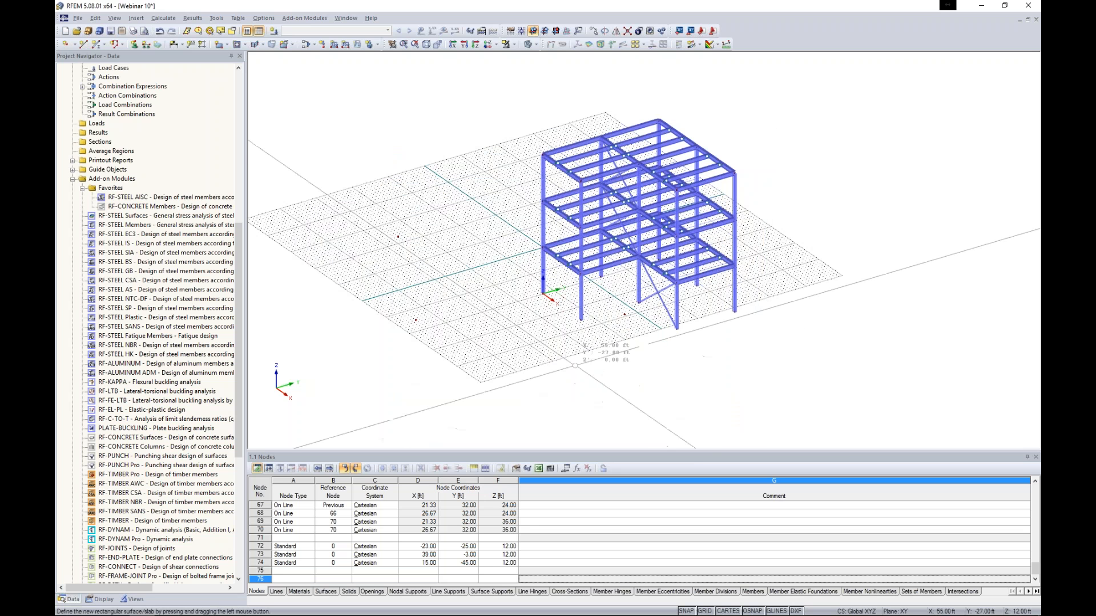
pyautogui.click(624, 315)
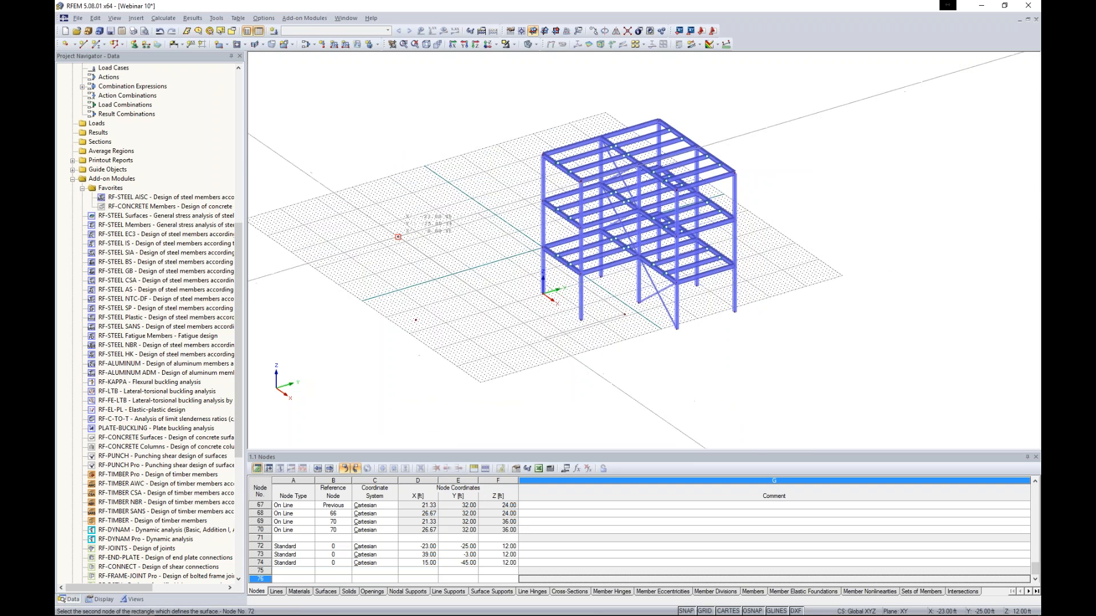
pyautogui.click(398, 236)
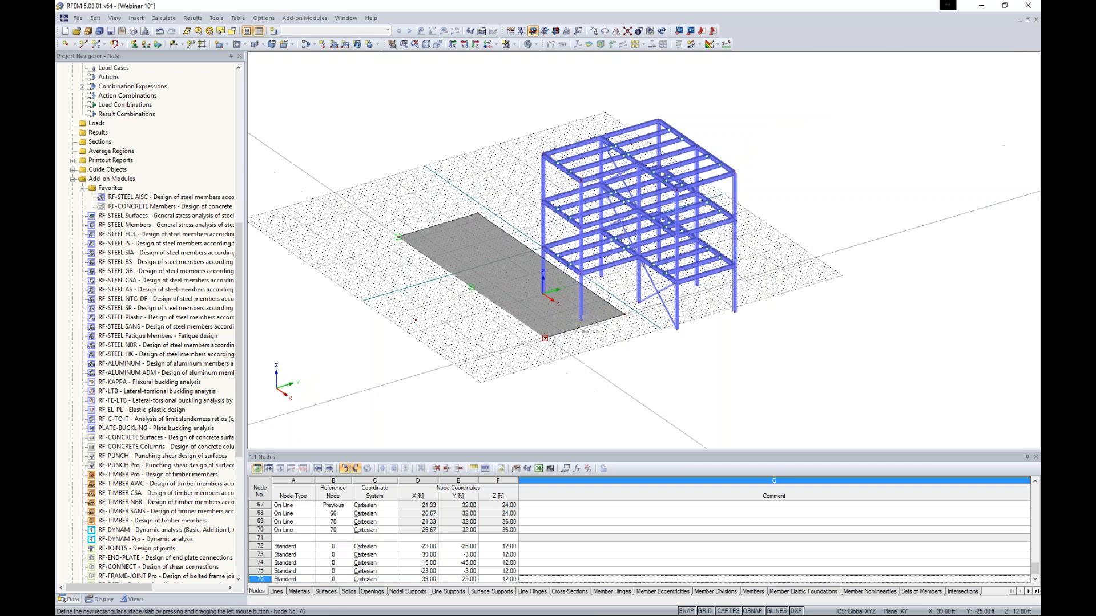
pyautogui.click(416, 320)
pyautogui.click(416, 320)
pyautogui.press('Escape')
# Step: Delete both rectangular surfaces and the line they share, keeping the L-shaped outline
pyautogui.keyDown('ctrl'); pyautogui.moveTo(377, 302); pyautogui.dragTo(447, 286, button='middle'); pyautogui.keyUp('ctrl')
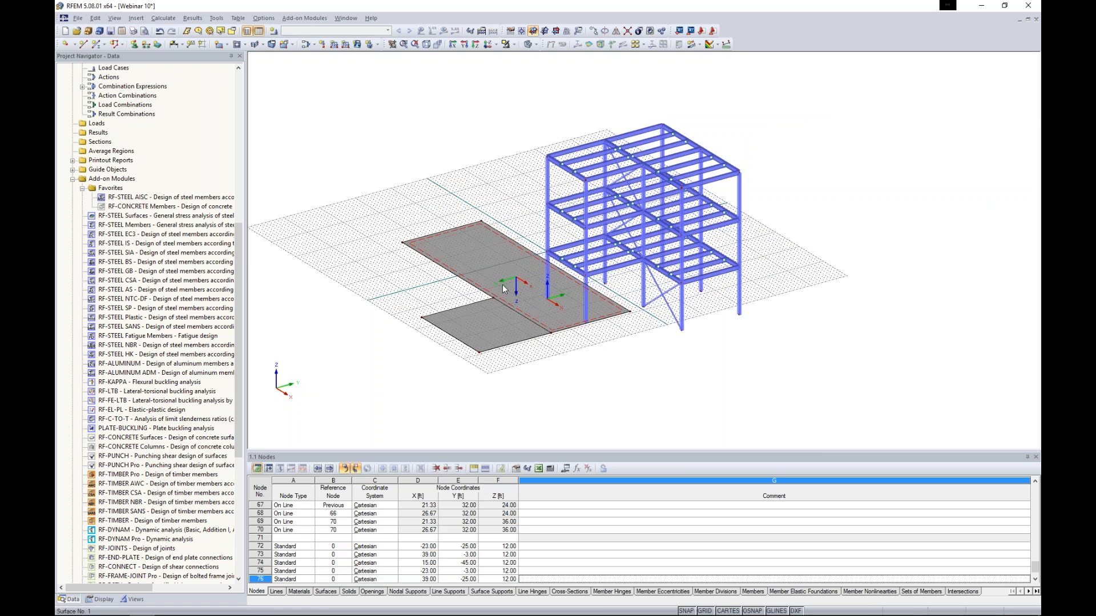
pyautogui.click(509, 323)
pyautogui.click(519, 304)
pyautogui.click(525, 301)
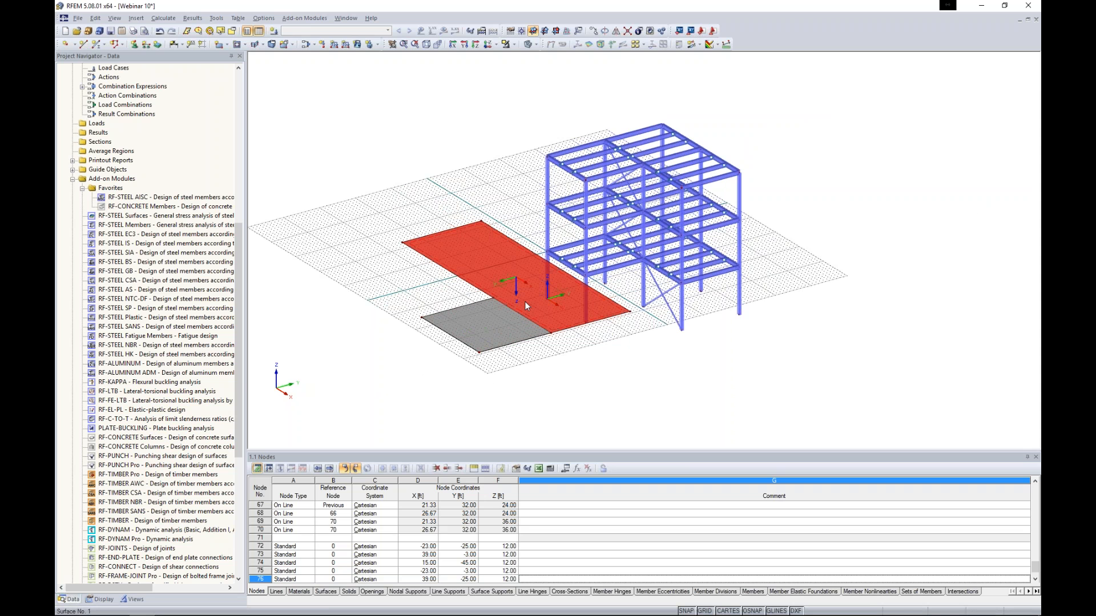
pyautogui.click(525, 301)
pyautogui.click(495, 330)
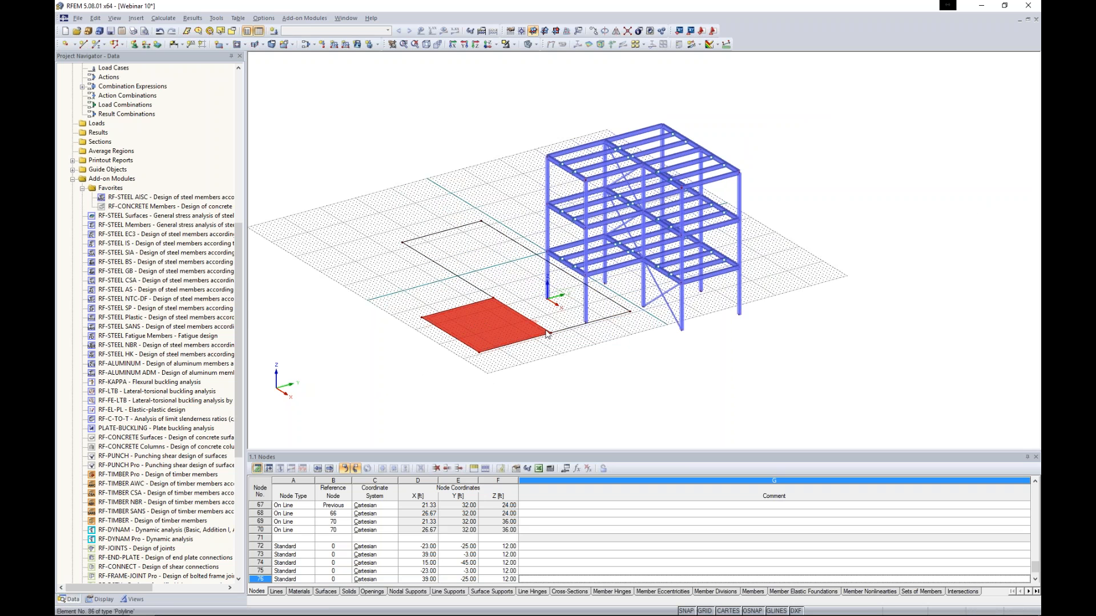
pyautogui.click(537, 326)
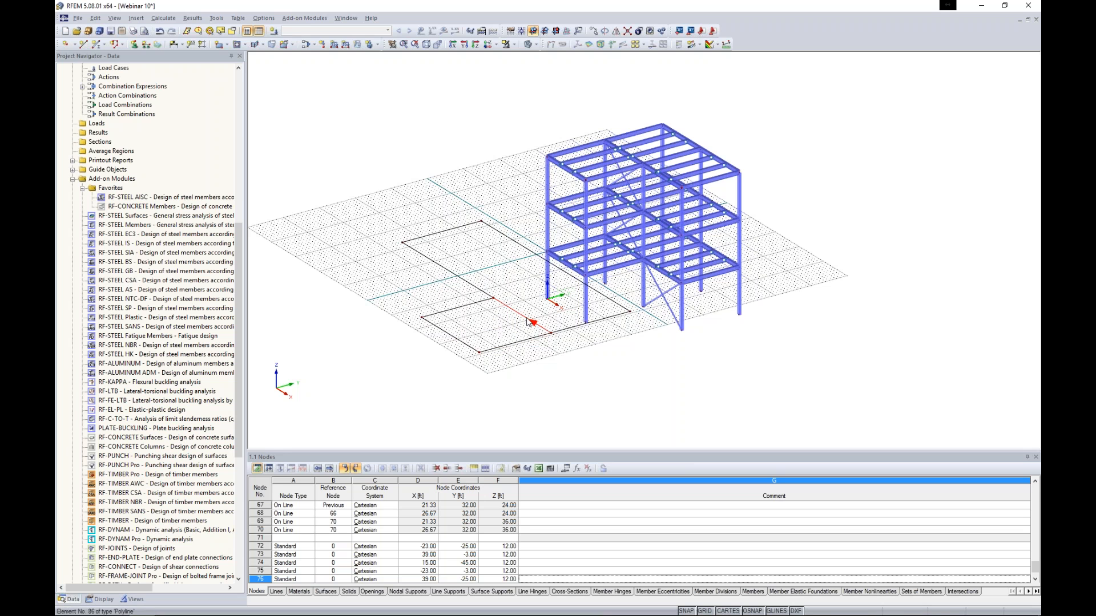
pyautogui.press('Delete')
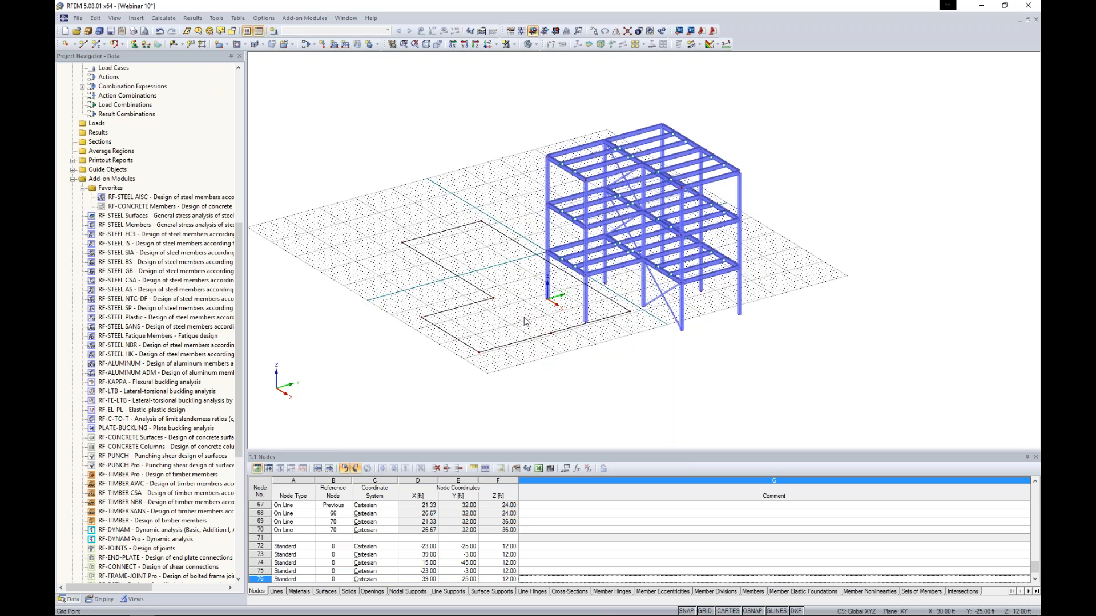
# Step: Create a 10 in thick standard-stiffness surface of 5000 psi concrete from the boundary lines of the L-shaped outline
pyautogui.scroll(2, 524, 319)
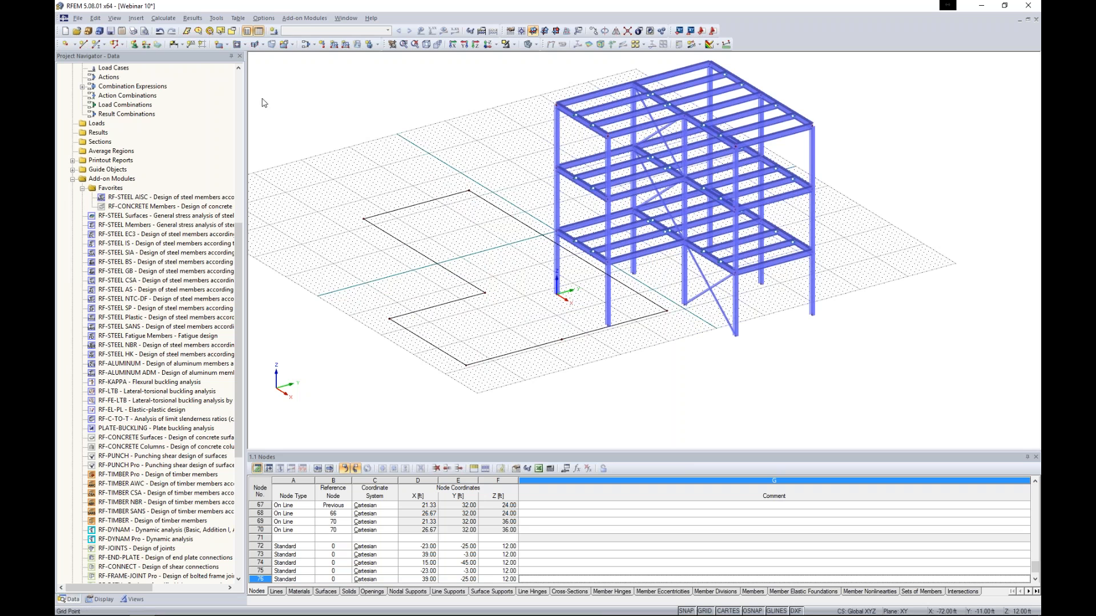
pyautogui.click(227, 45)
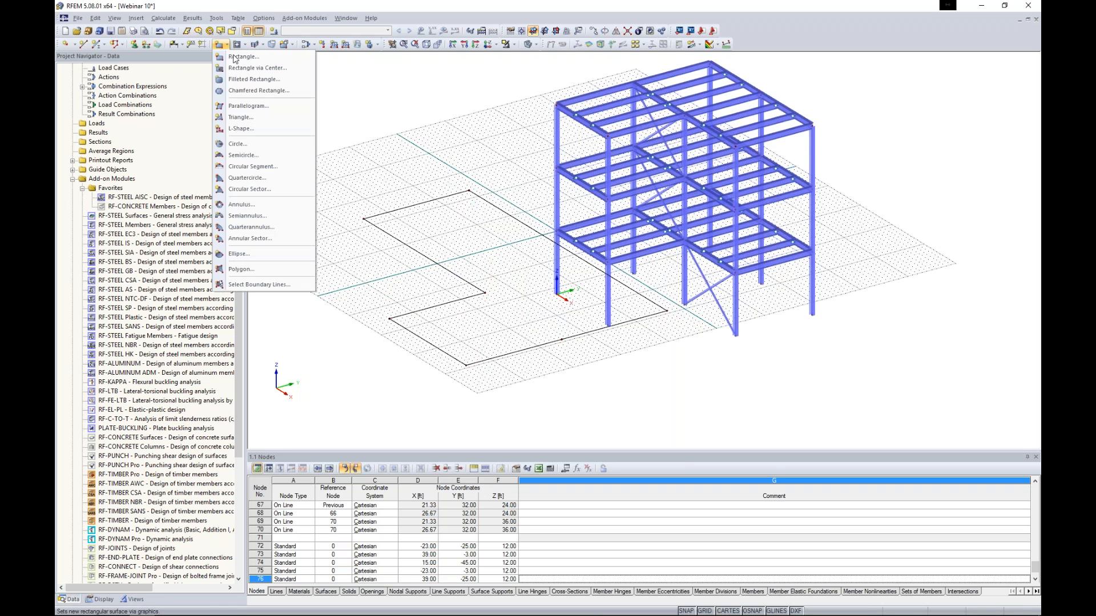
pyautogui.click(244, 285)
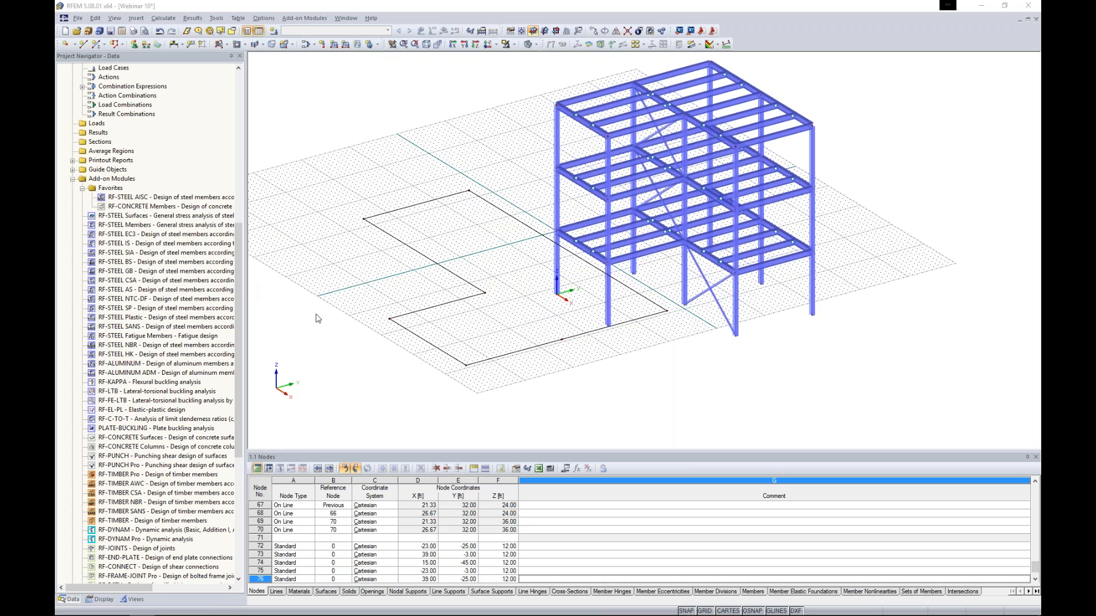
pyautogui.click(433, 261)
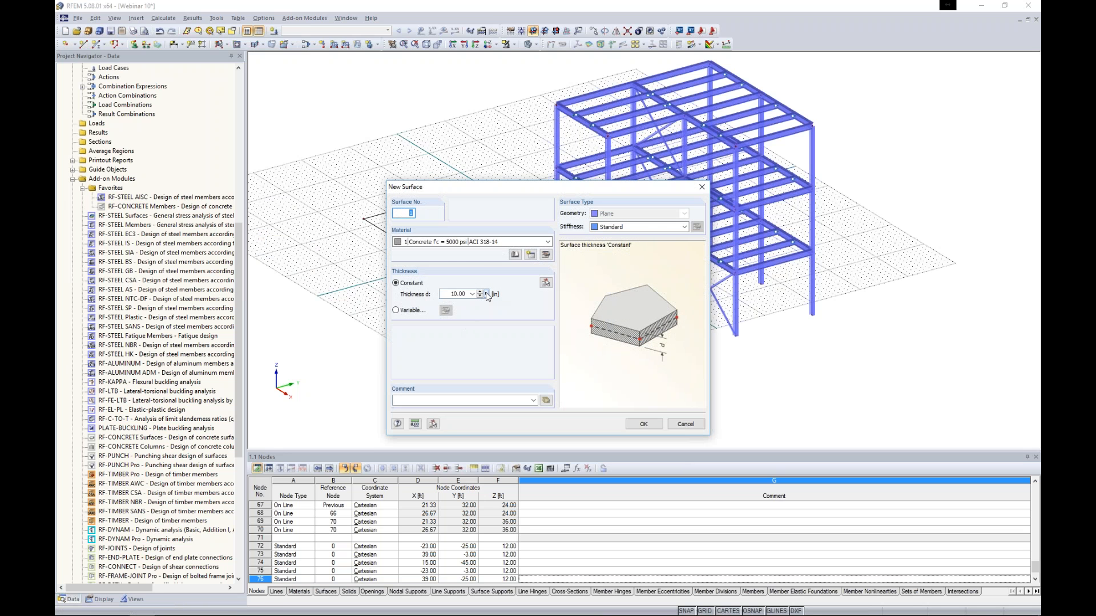
pyautogui.click(643, 424)
pyautogui.keyDown('ctrl'); pyautogui.moveTo(551, 384); pyautogui.dragTo(485, 337, button='middle'); pyautogui.keyUp('ctrl')
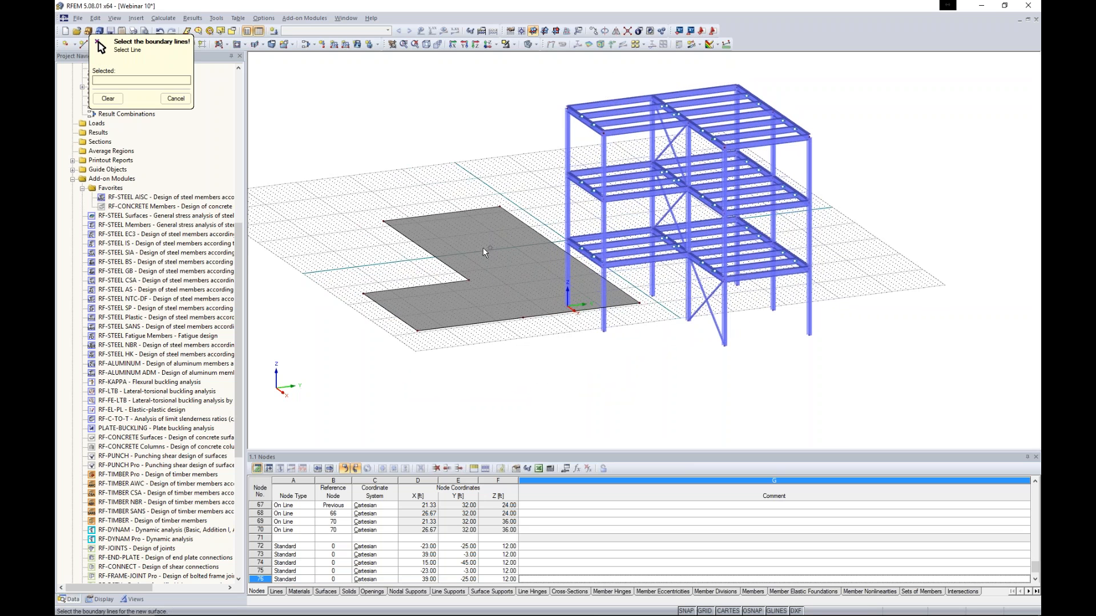
pyautogui.press('Escape')
pyautogui.keyDown('ctrl'); pyautogui.moveTo(347, 244); pyautogui.dragTo(362, 241, button='middle'); pyautogui.keyUp('ctrl')
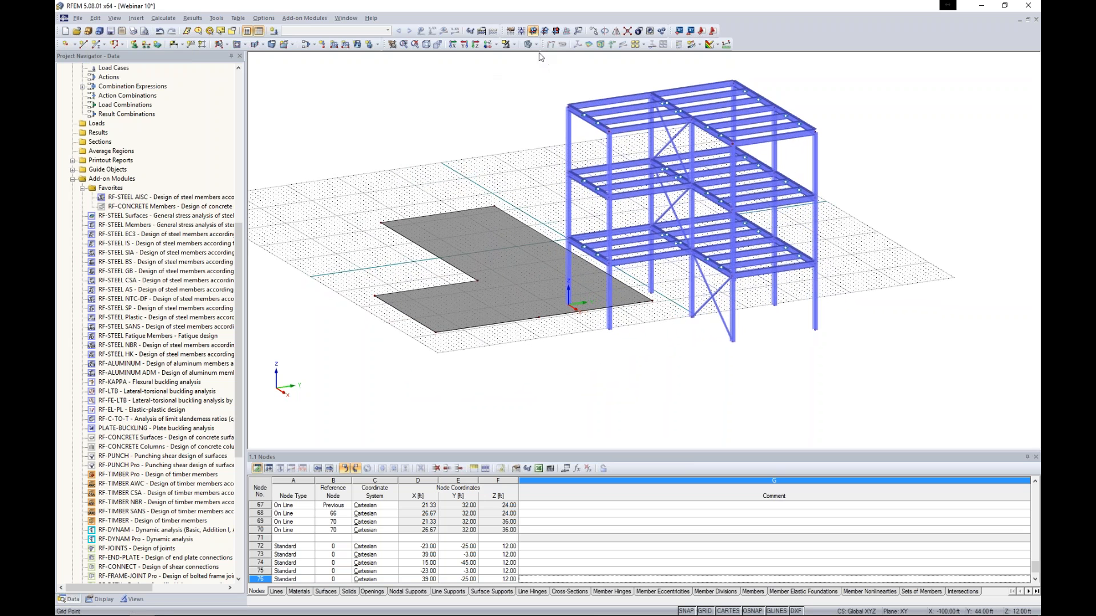
# Step: In a wireframe plan view, place nodes inside the slab along Y -6 ft at X 0, 16, 36 and about -19 ft
pyautogui.click(486, 45)
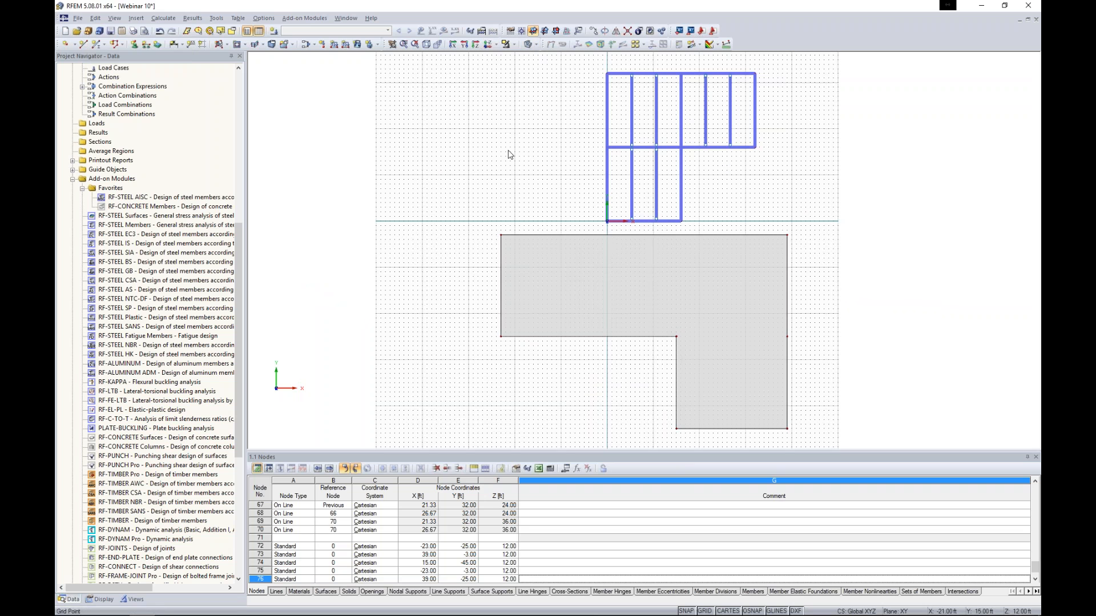
pyautogui.moveTo(510, 154); pyautogui.dragTo(454, 142, button='middle')
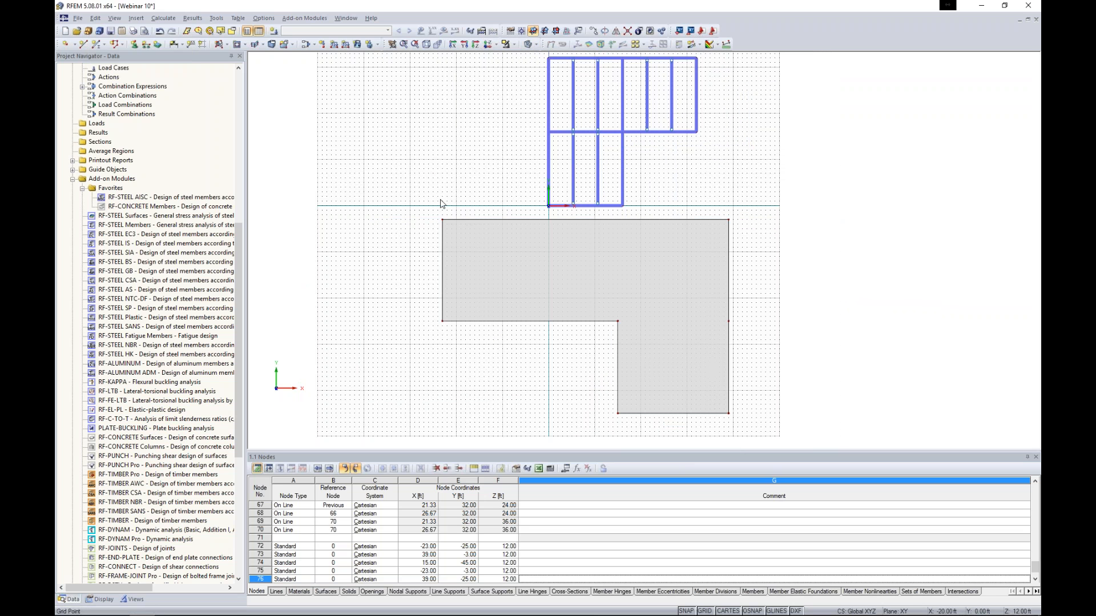
pyautogui.click(68, 44)
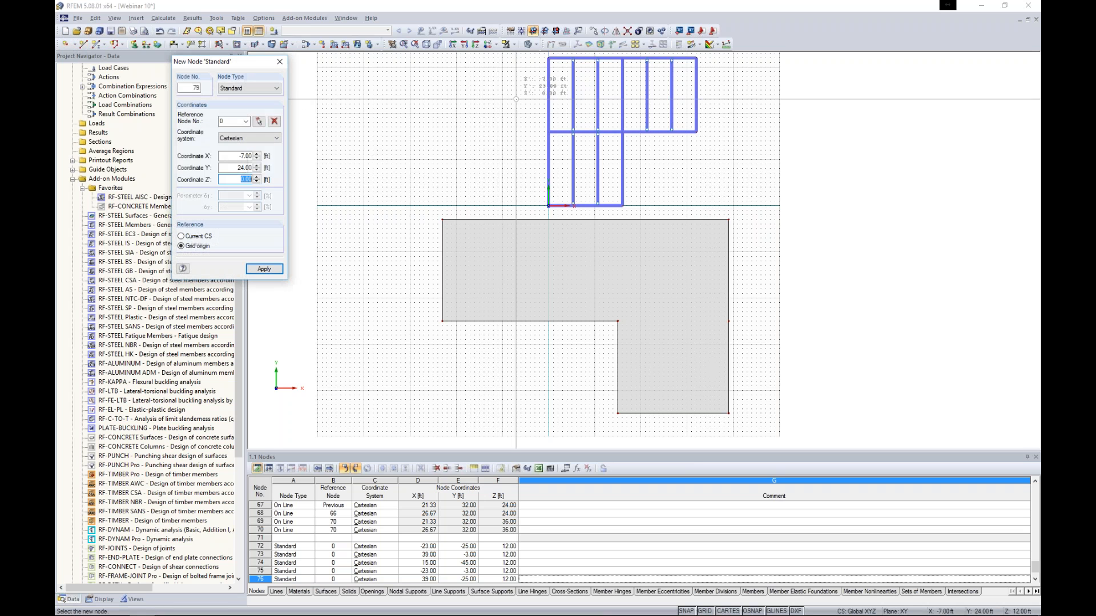
pyautogui.click(534, 44)
pyautogui.click(565, 57)
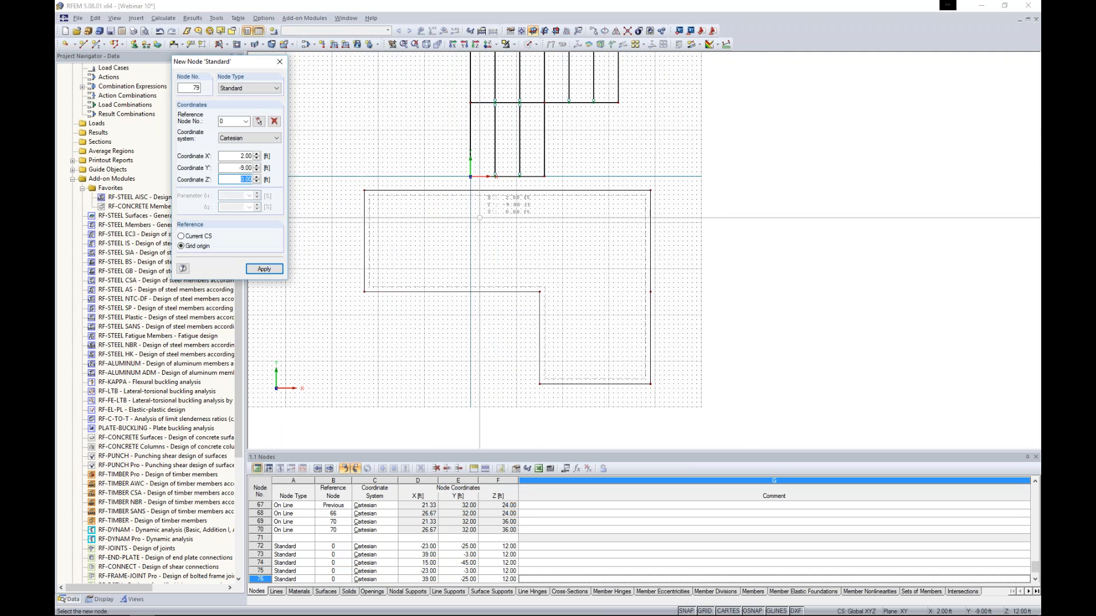
pyautogui.scroll(3, 473, 197)
pyautogui.click(474, 196)
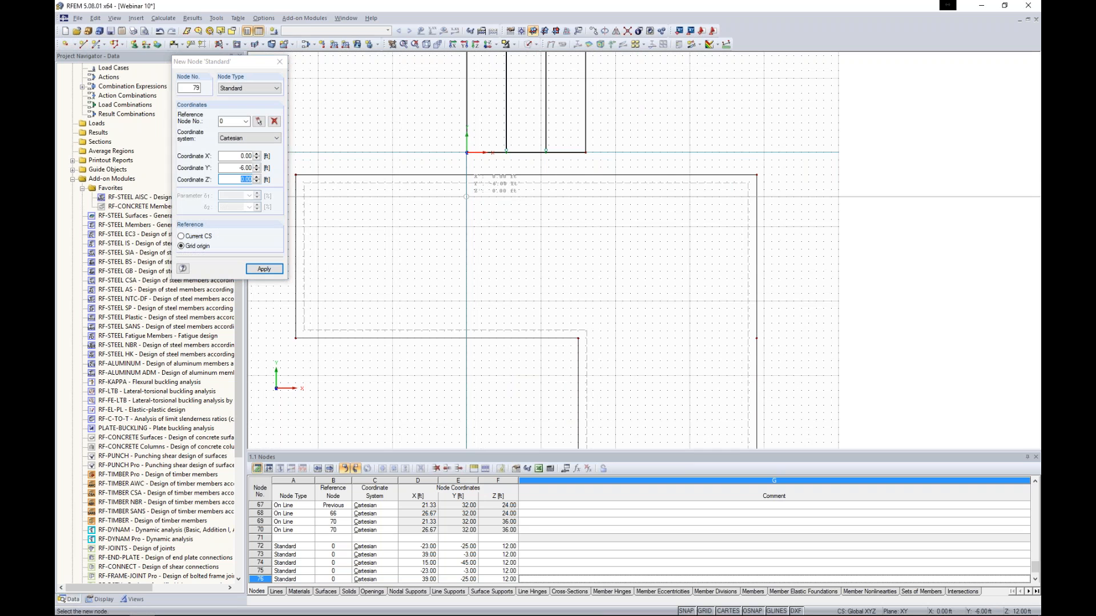
pyautogui.click(585, 196)
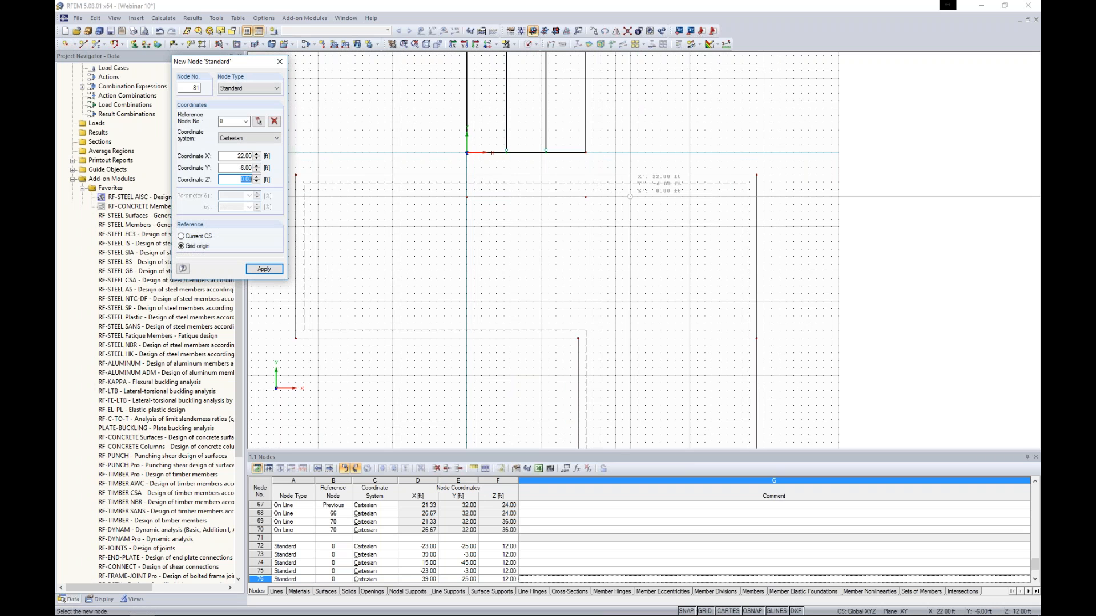
pyautogui.click(734, 196)
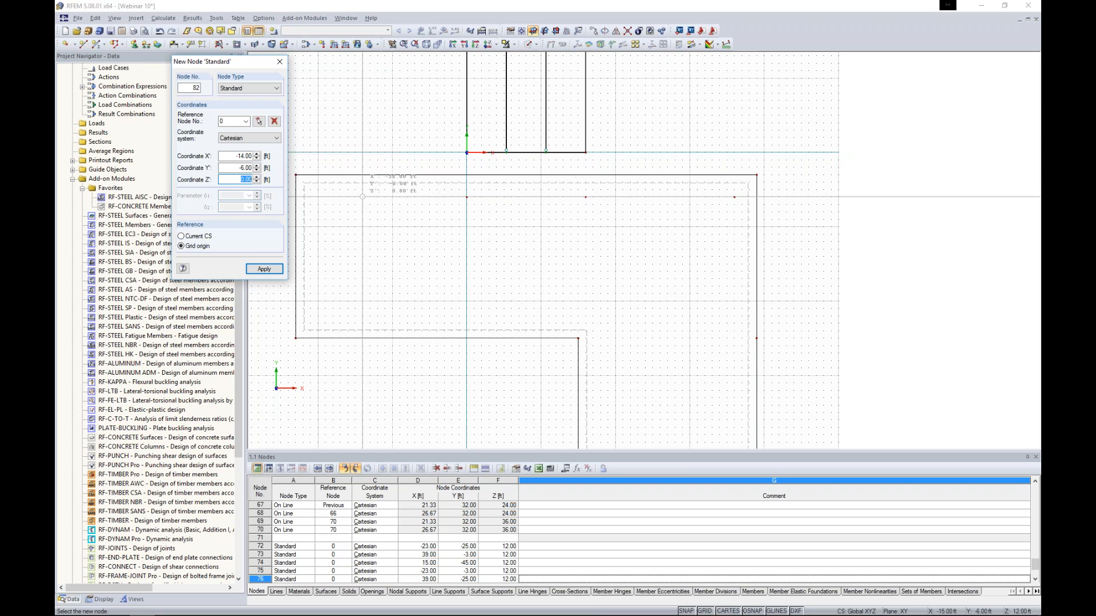
pyautogui.click(325, 196)
# Step: Place three nodes inside the slab at about Y -22 ft, X -19, 0 and 16 ft, and two at Y -42 ft, X about 18 and 36 ft
pyautogui.click(325, 315)
pyautogui.click(466, 316)
pyautogui.click(584, 315)
pyautogui.scroll(-10, 570, 314)
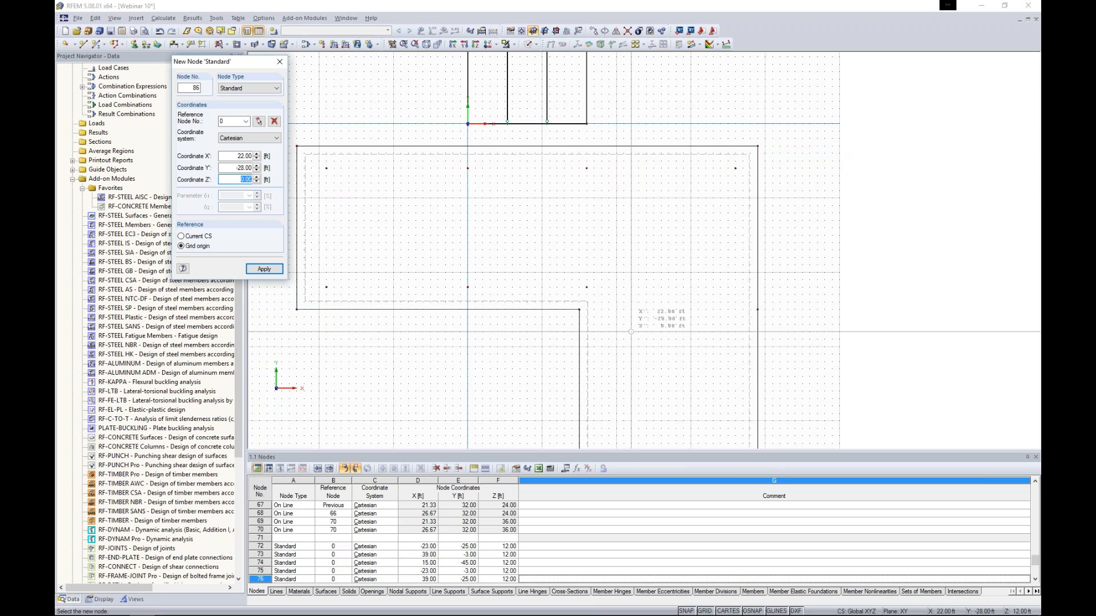
pyautogui.click(577, 310)
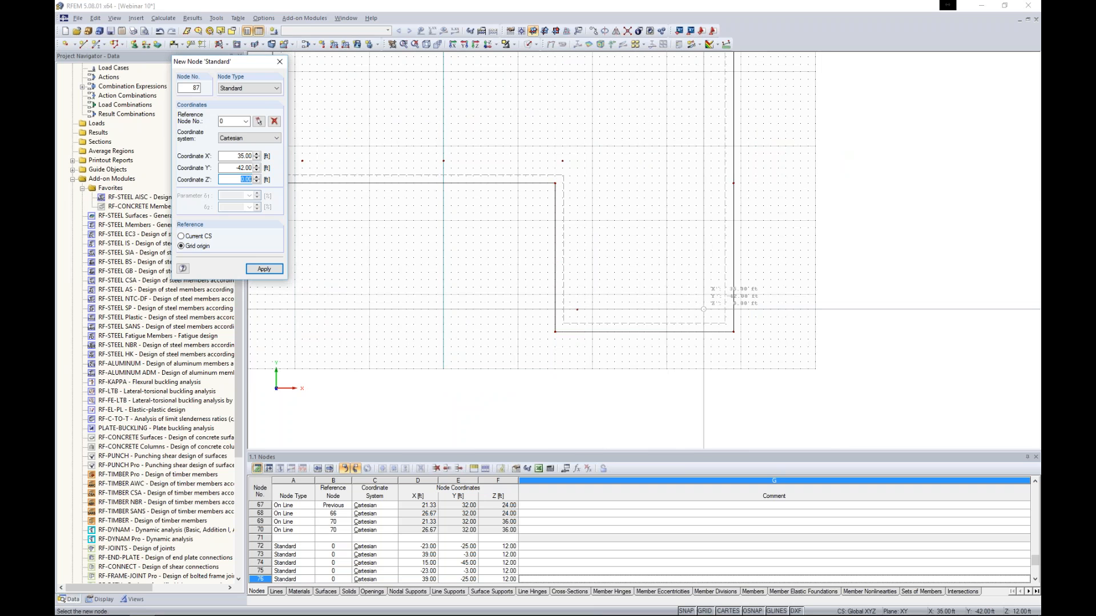
pyautogui.click(711, 310)
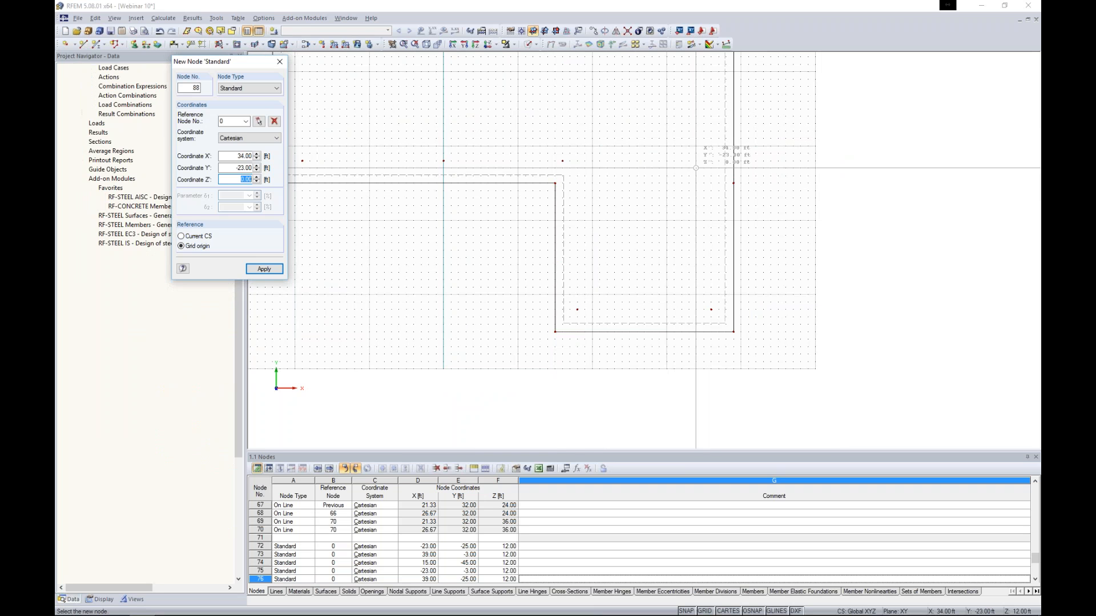
pyautogui.press('Escape')
# Step: Select all nine interior nodes of the slab and show the model in 3D
pyautogui.moveTo(678, 170); pyautogui.dragTo(671, 216, button='middle')
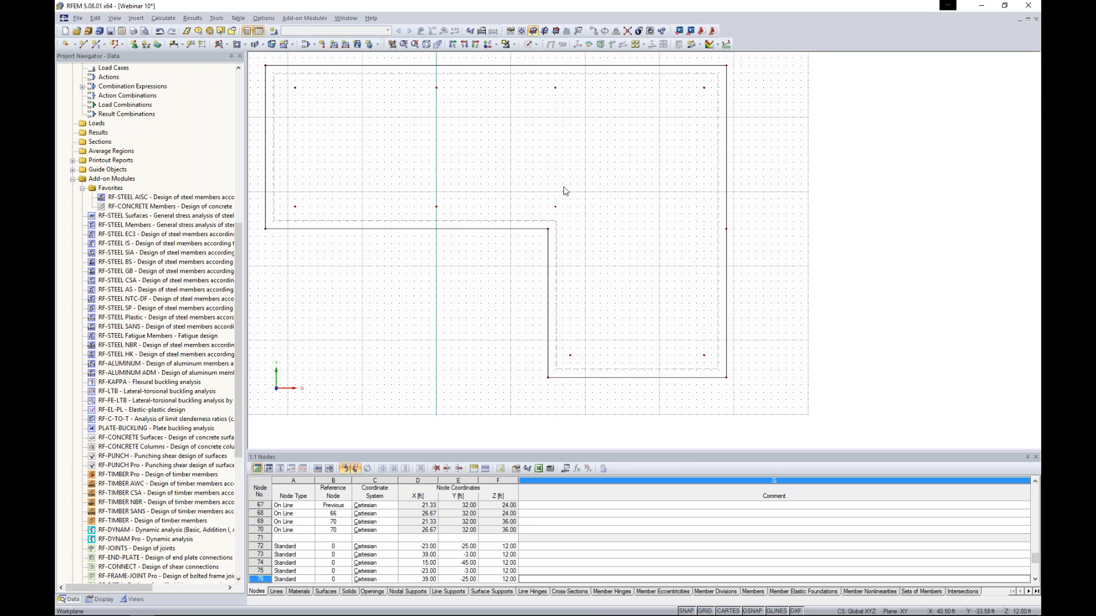
pyautogui.keyDown('ctrl'); pyautogui.moveTo(287, 88); pyautogui.dragTo(813, 362, button='middle'); pyautogui.keyUp('ctrl')
pyautogui.moveTo(771, 296); pyautogui.dragTo(800, 308, button='middle')
pyautogui.moveTo(304, 91); pyautogui.dragTo(733, 228)
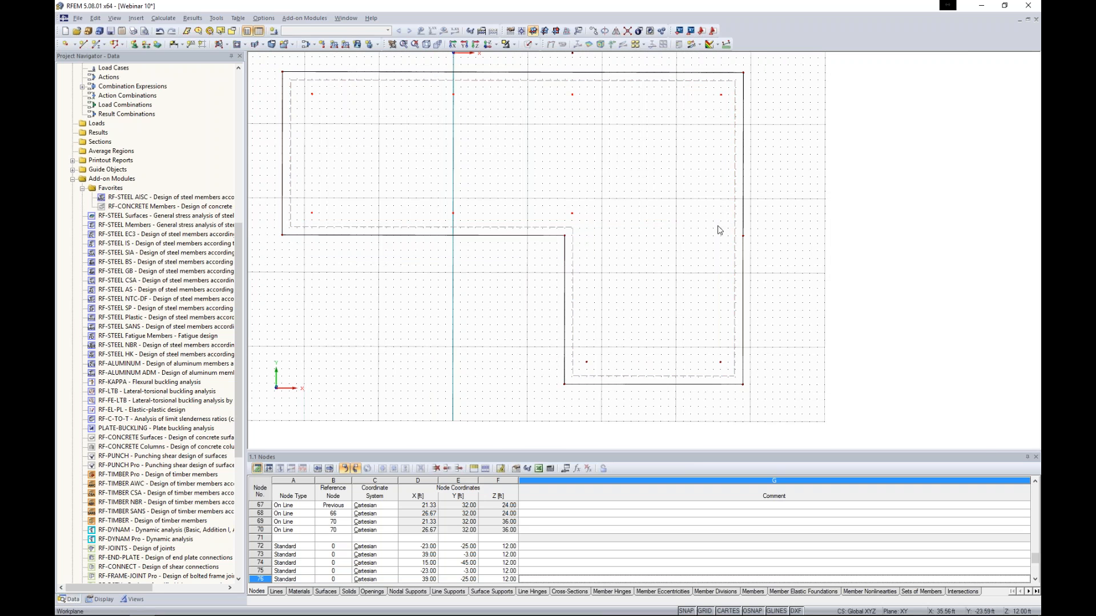
pyautogui.moveTo(583, 358); pyautogui.dragTo(730, 379)
pyautogui.keyDown('ctrl'); pyautogui.moveTo(807, 362); pyautogui.dragTo(621, 53, button='middle'); pyautogui.keyUp('ctrl')
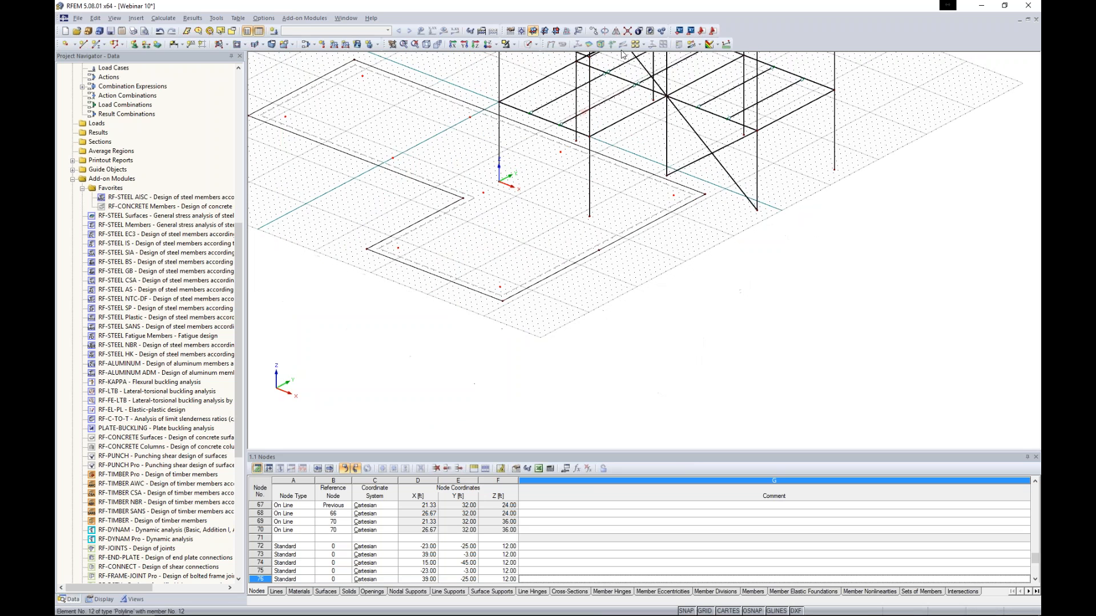
# Step: Set up a copy of the nodes with connecting members, giving the template member a 15 x 15 in rectangular section in 5000 psi concrete
pyautogui.click(593, 30)
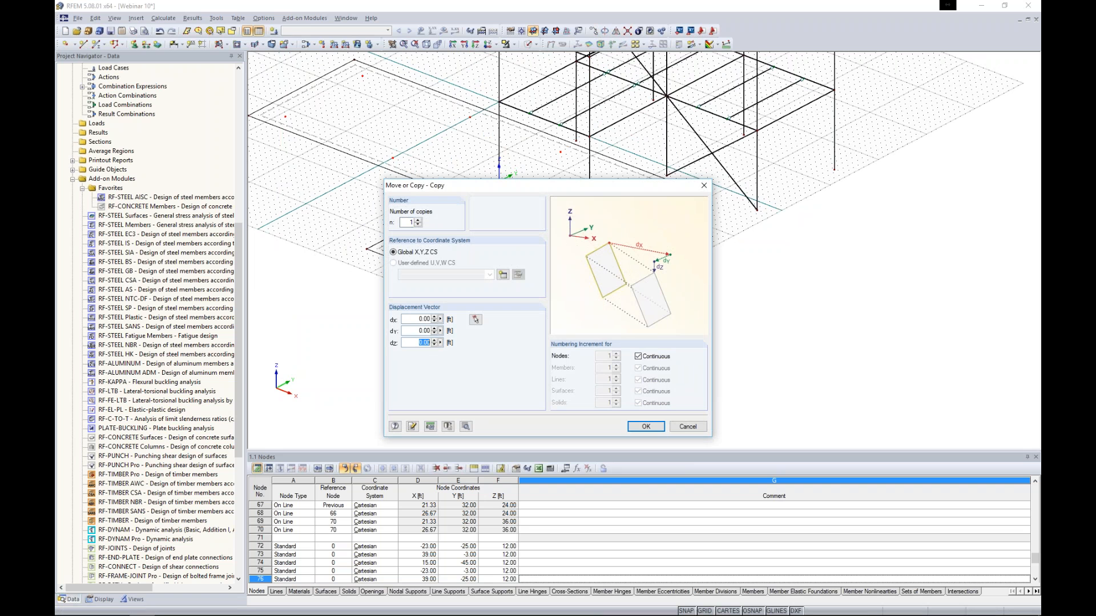
pyautogui.click(465, 427)
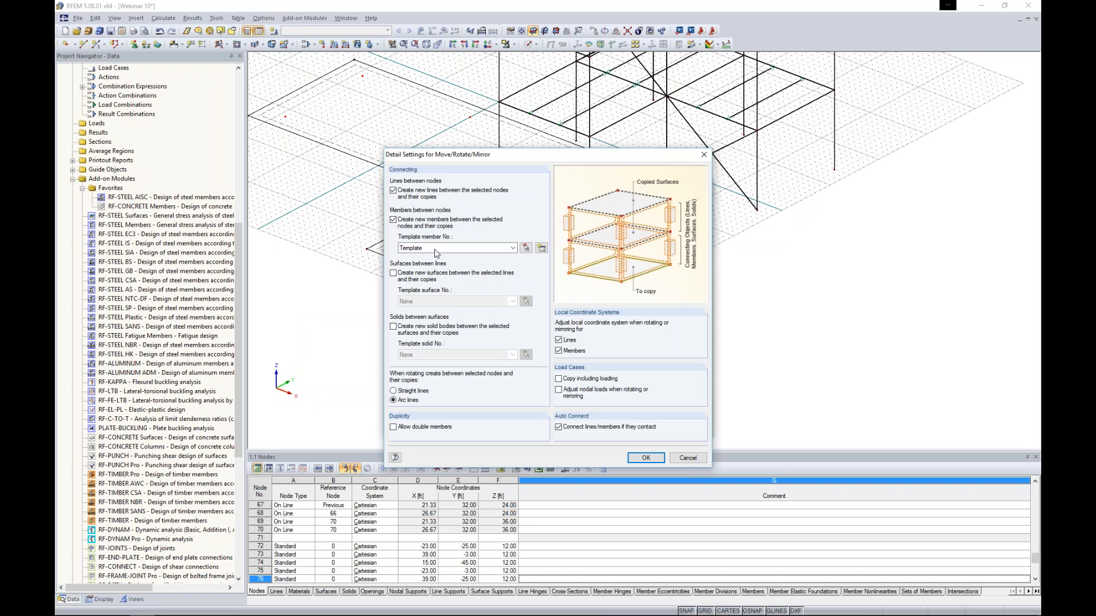
pyautogui.click(540, 248)
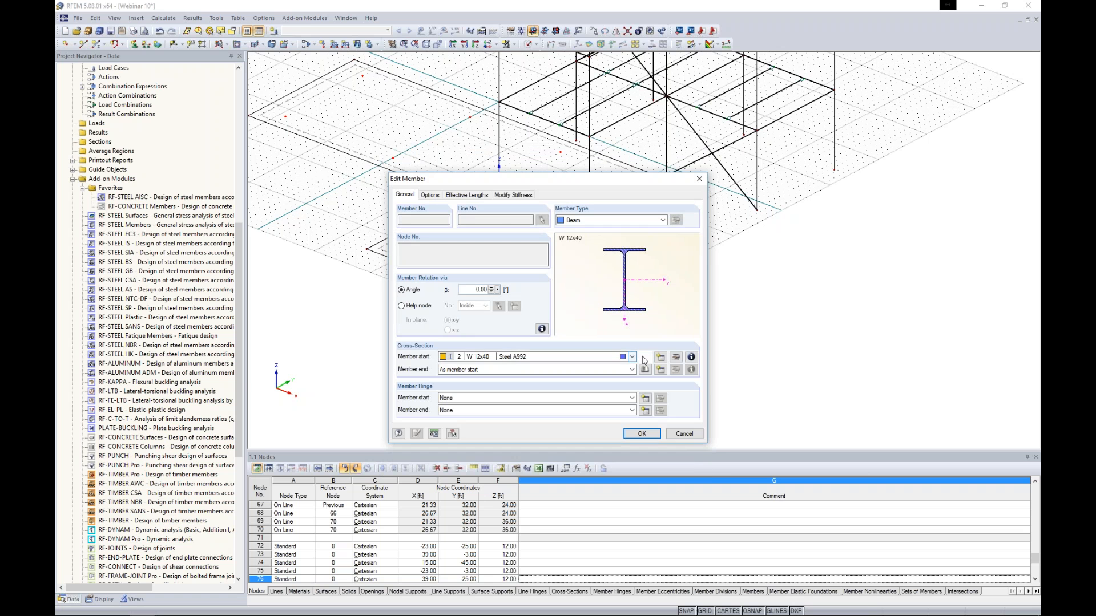
pyautogui.click(660, 356)
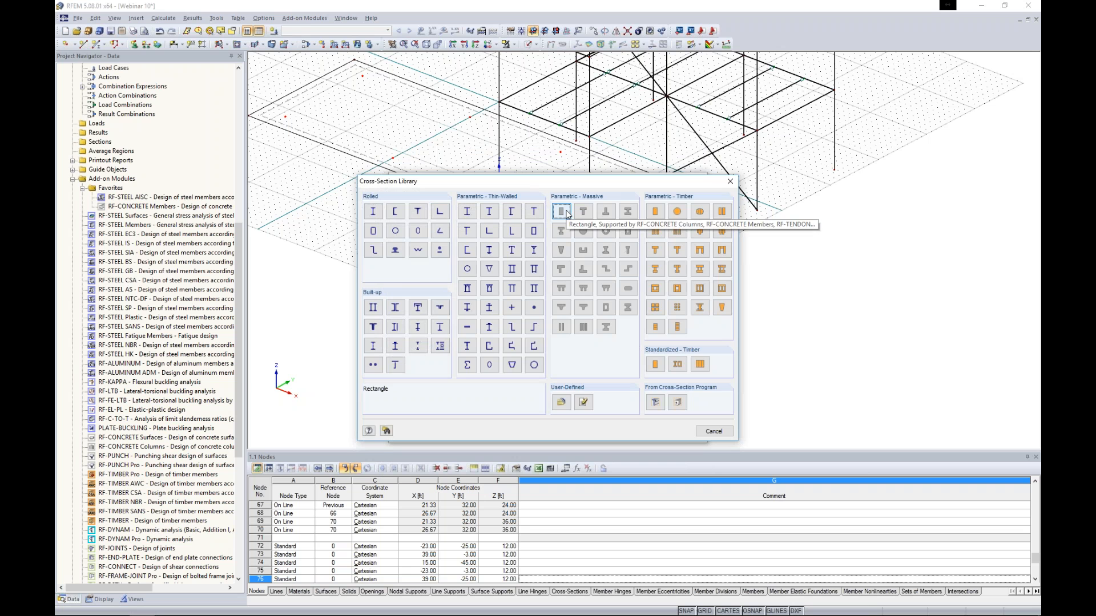
pyautogui.press('Escape')
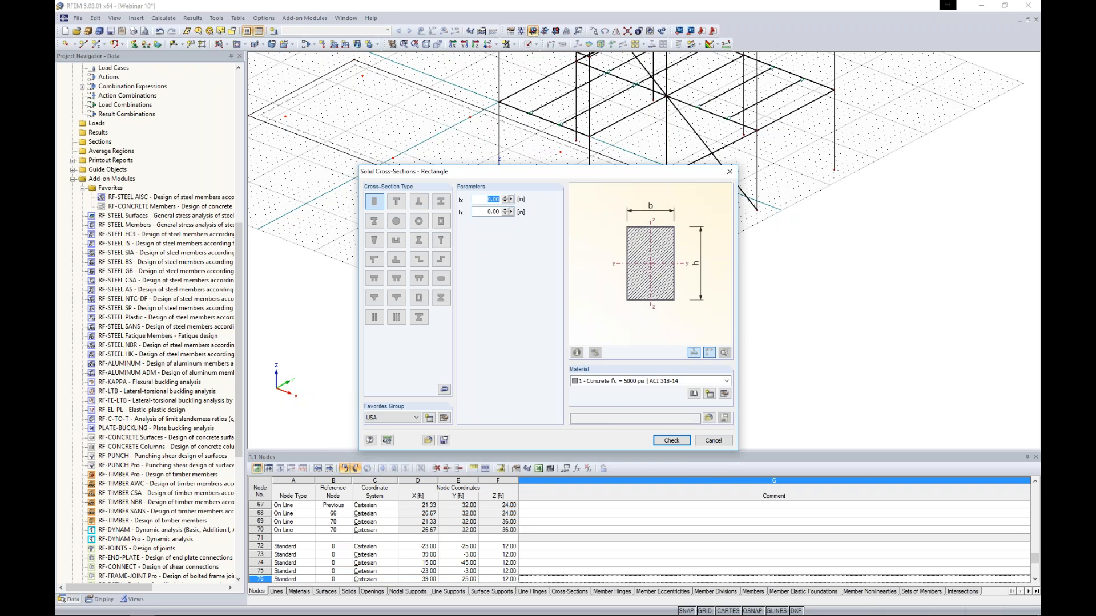
pyautogui.press('Tab')
pyautogui.write('15')
pyautogui.press('Tab')
pyautogui.click(576, 352)
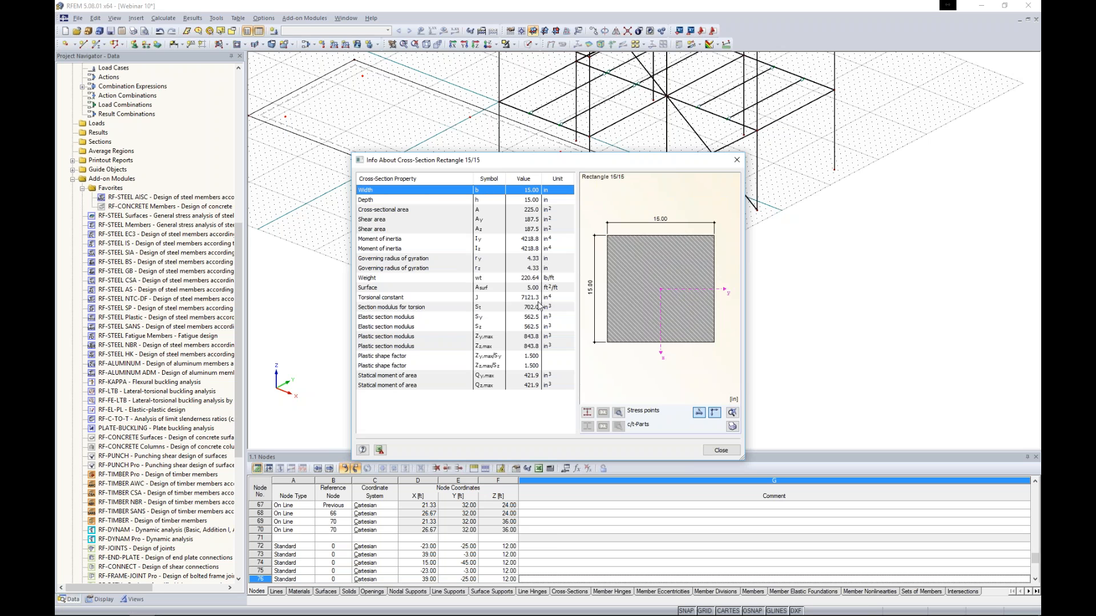
pyautogui.click(721, 451)
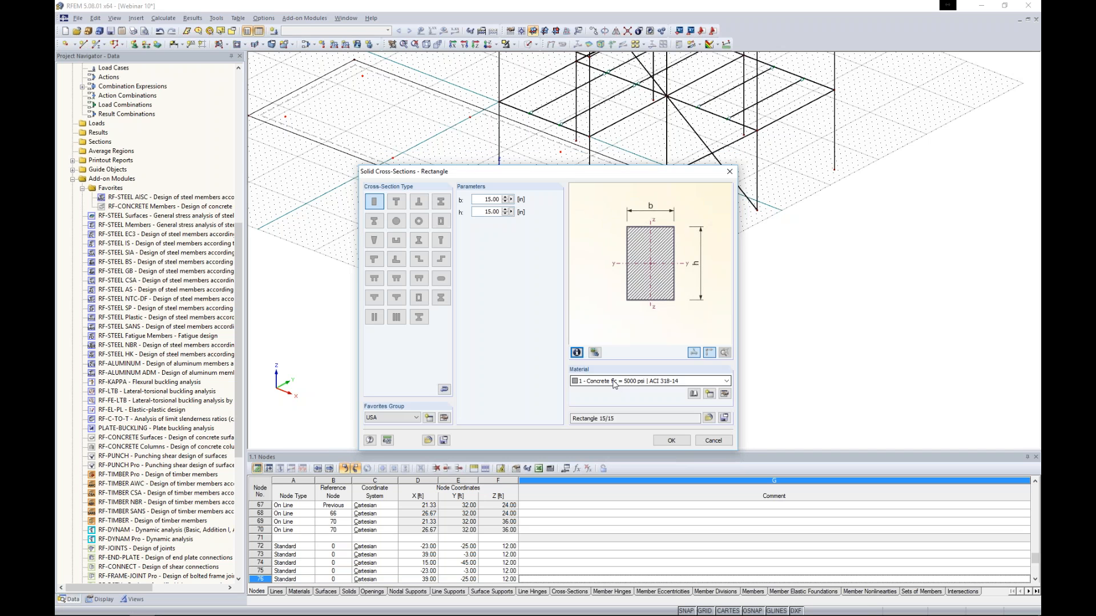
pyautogui.click(671, 440)
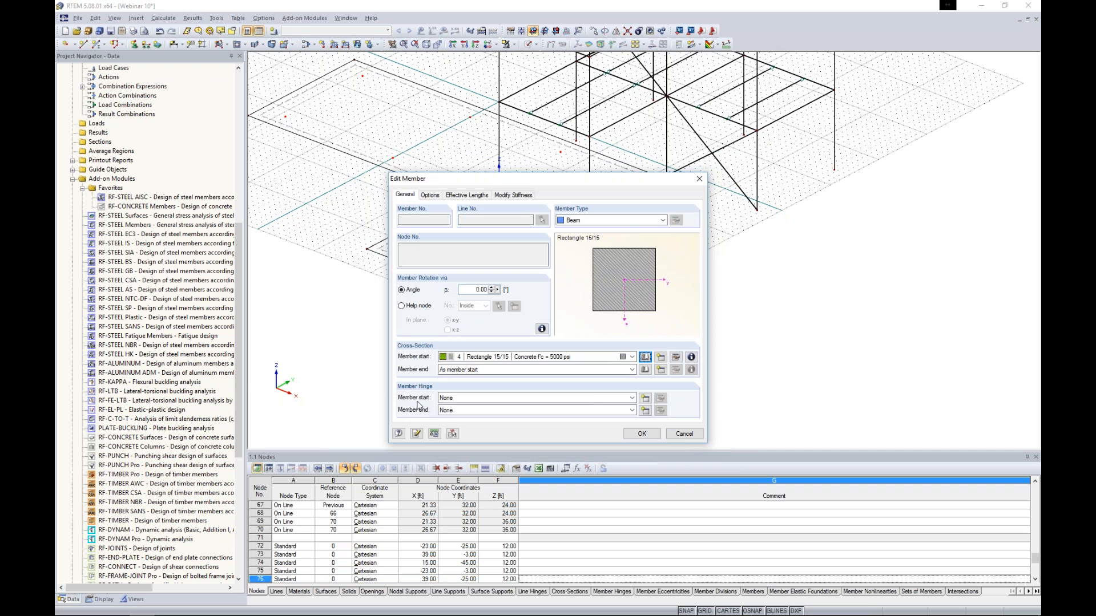
# Step: Accept the template member and copy the nodes down to Z 0 ft to generate nine concrete columns
pyautogui.click(641, 434)
pyautogui.click(637, 457)
pyautogui.click(646, 429)
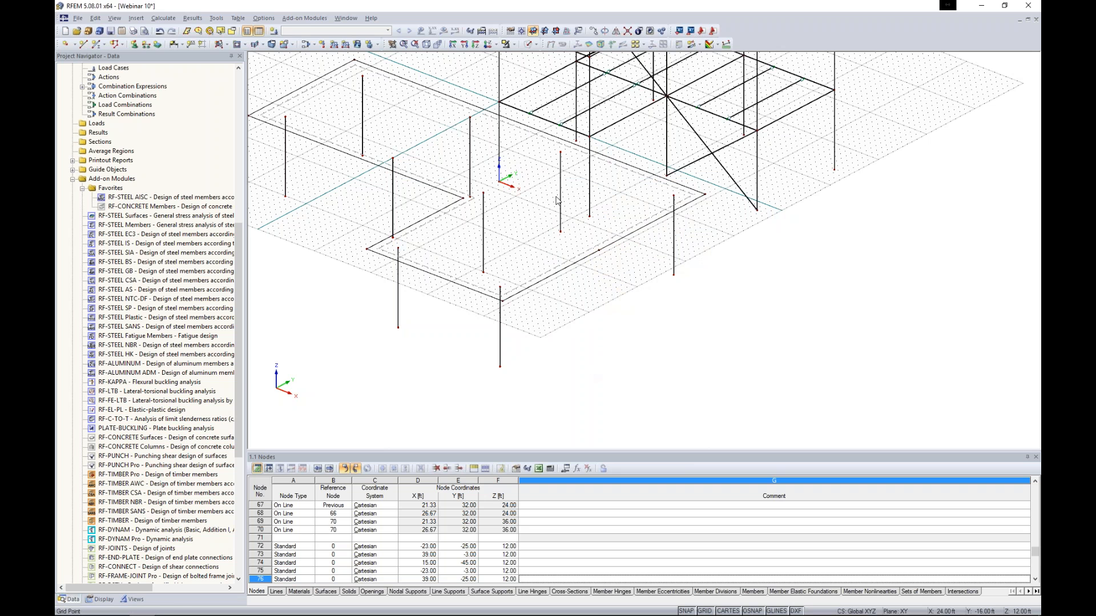
# Step: Switch to a solid display and copy the L-shaped slab with its columns 12 ft upward, putting the second slab at Z 24 ft
pyautogui.click(535, 44)
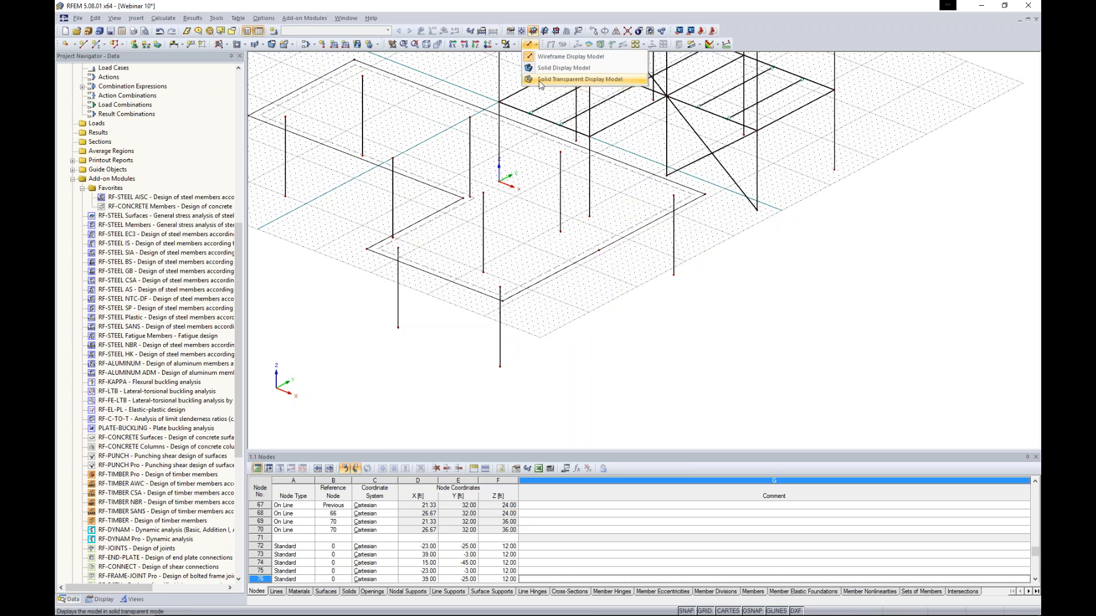
pyautogui.click(539, 68)
pyautogui.moveTo(513, 240); pyautogui.dragTo(366, 200, button='middle')
pyautogui.moveTo(439, 208); pyautogui.dragTo(524, 248, button='middle')
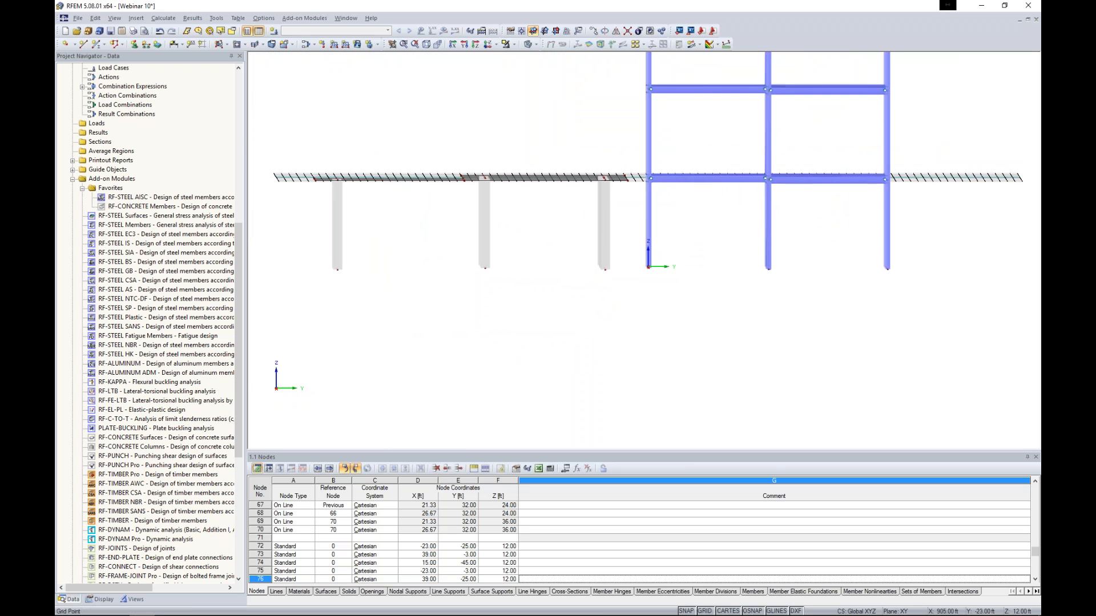
pyautogui.moveTo(298, 134); pyautogui.dragTo(642, 329)
pyautogui.keyDown('ctrl'); pyautogui.moveTo(493, 303); pyautogui.dragTo(557, 348, button='middle'); pyautogui.keyUp('ctrl')
pyautogui.keyDown('ctrl'); pyautogui.moveTo(401, 315); pyautogui.dragTo(402, 228); pyautogui.keyUp('ctrl')
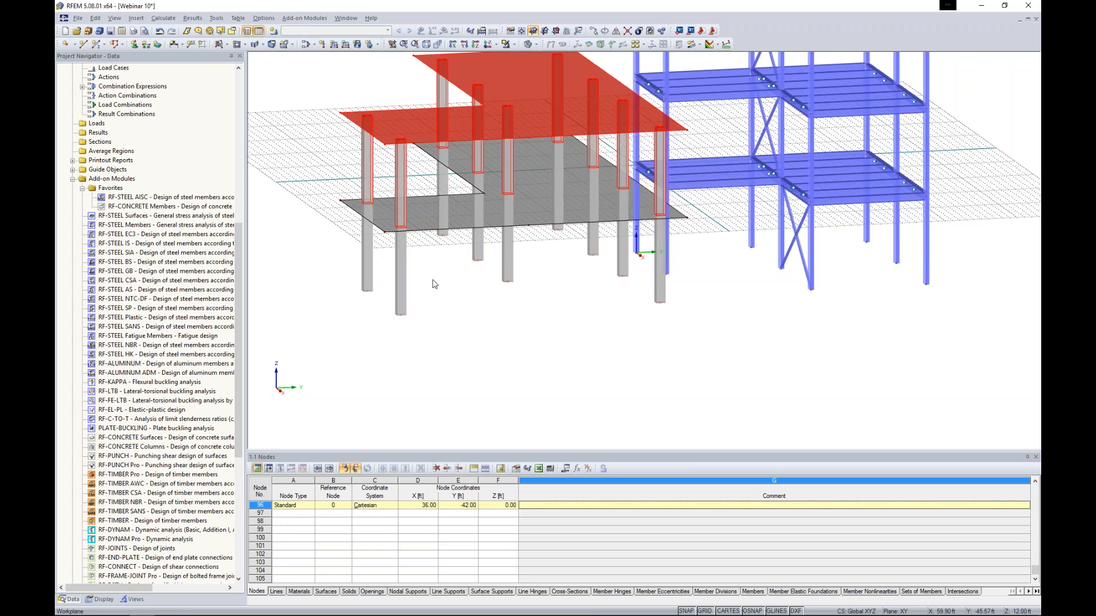
pyautogui.click(467, 316)
pyautogui.keyDown('ctrl'); pyautogui.moveTo(466, 316); pyautogui.dragTo(555, 300, button='middle'); pyautogui.keyUp('ctrl')
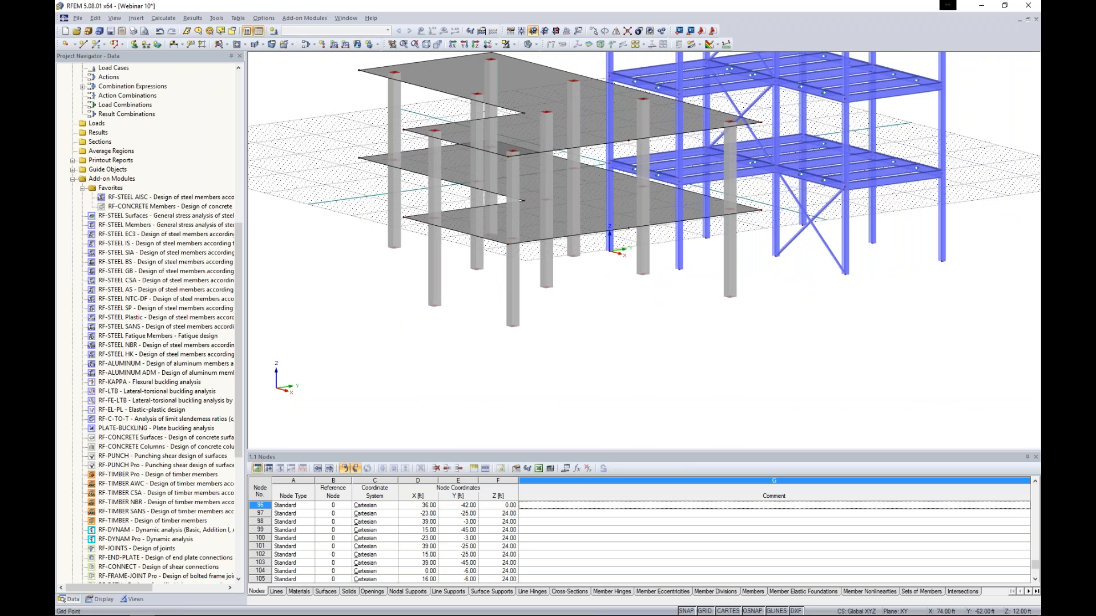
pyautogui.keyDown('ctrl'); pyautogui.moveTo(442, 297); pyautogui.dragTo(707, 220, button='middle'); pyautogui.keyUp('ctrl')
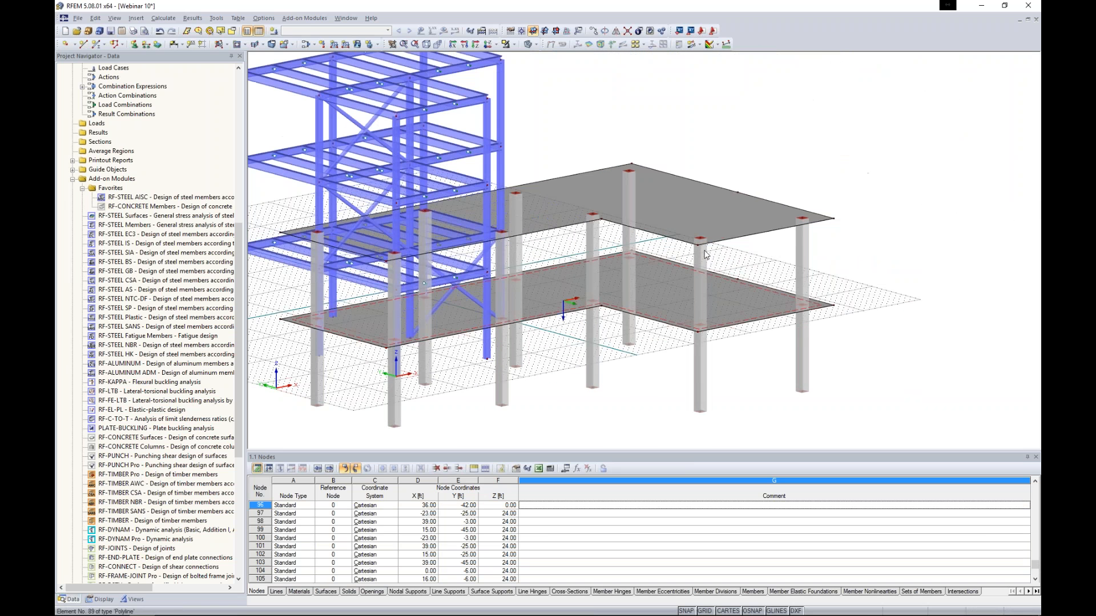
pyautogui.moveTo(853, 190); pyautogui.dragTo(785, 186, button='middle')
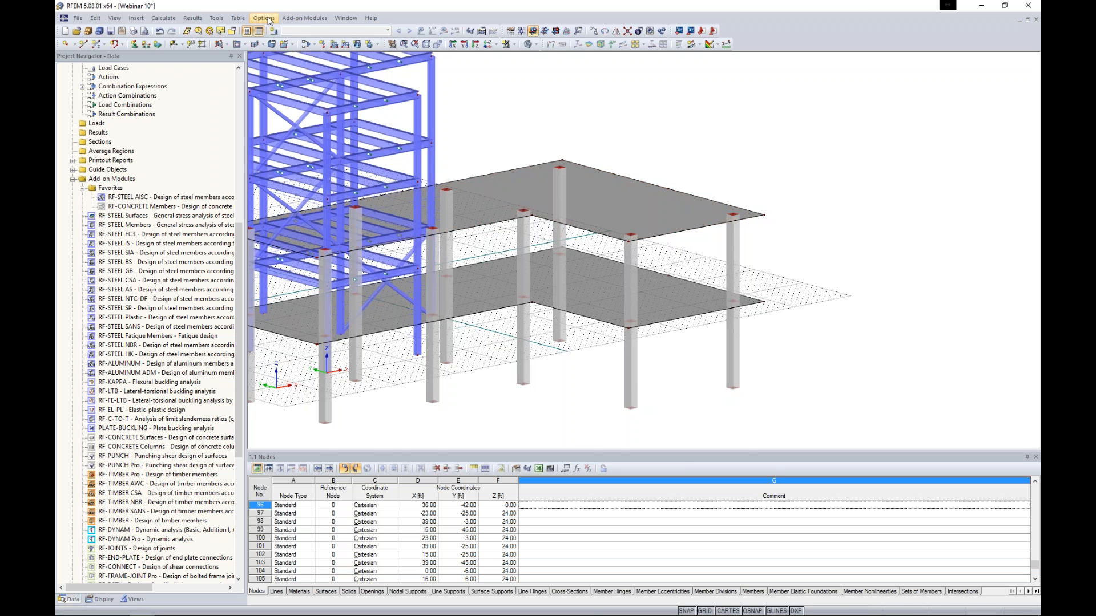
pyautogui.scroll(4, 719, 187)
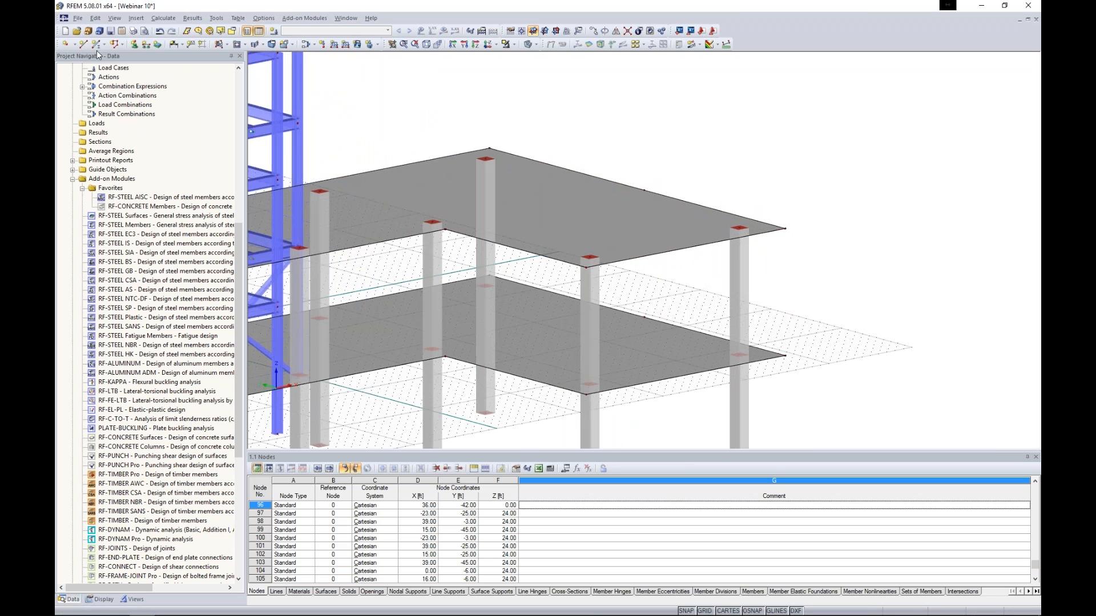
# Step: Draw a 36 ft line between the two column heads along the outer edge of the short wing on both the upper and lower slabs
pyautogui.click(83, 44)
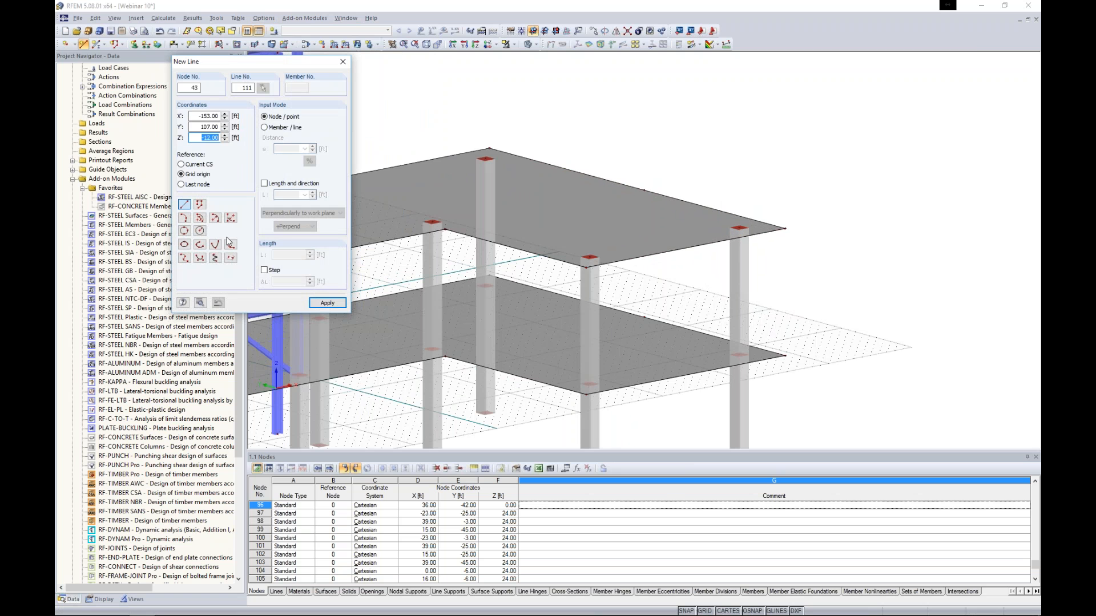
pyautogui.click(325, 303)
pyautogui.click(739, 227)
pyautogui.click(486, 159)
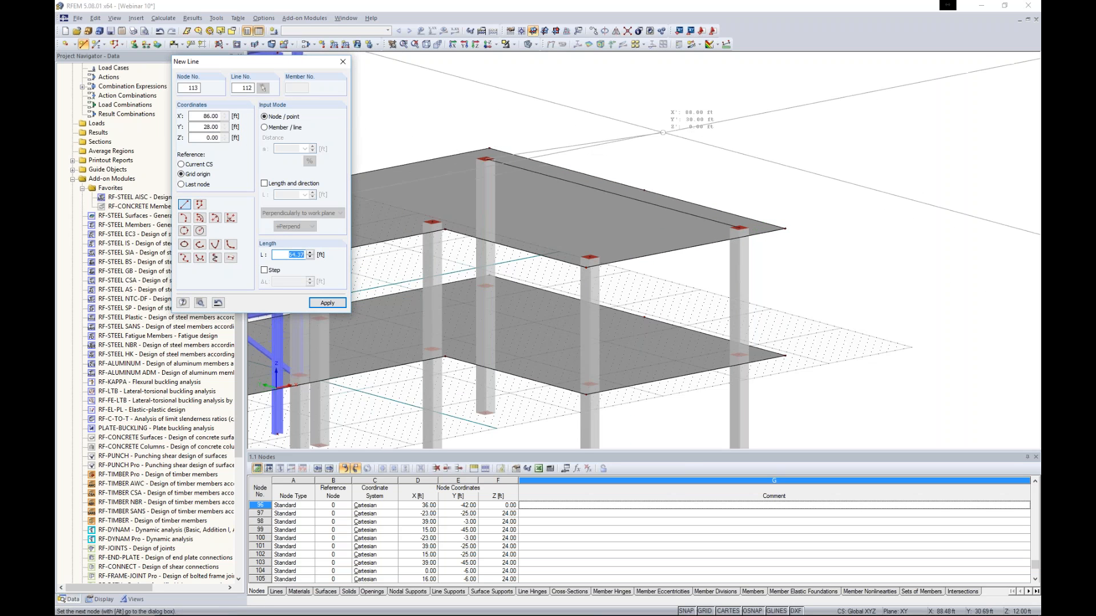
pyautogui.click(485, 286)
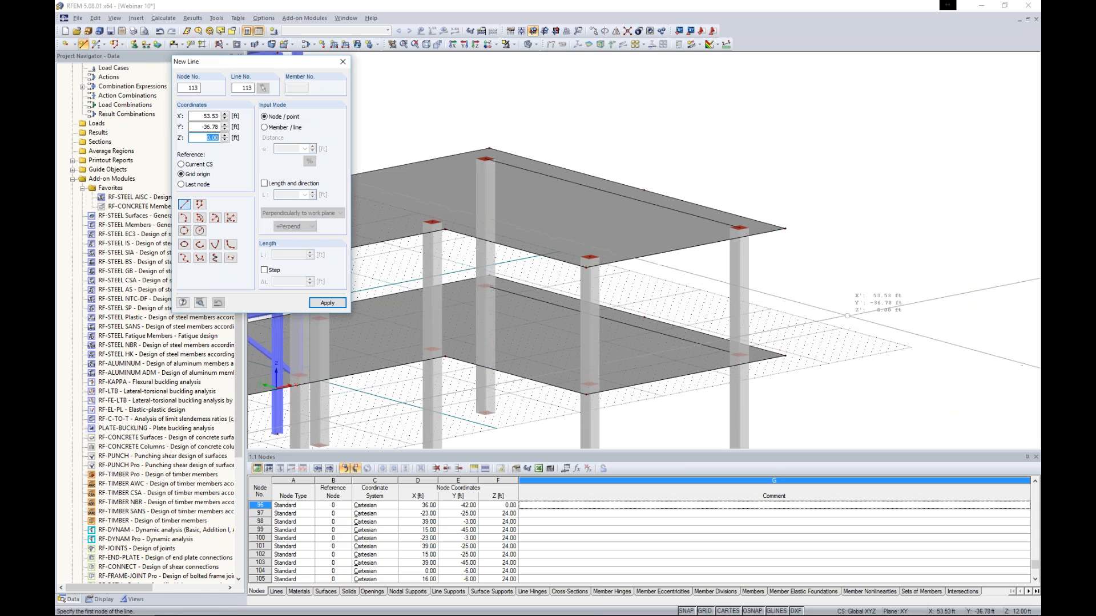
pyautogui.press('Escape')
# Step: Select the two new slab lines together and make a member available on them
pyautogui.keyDown('ctrl'); pyautogui.moveTo(846, 316); pyautogui.dragTo(785, 369, button='middle'); pyautogui.keyUp('ctrl')
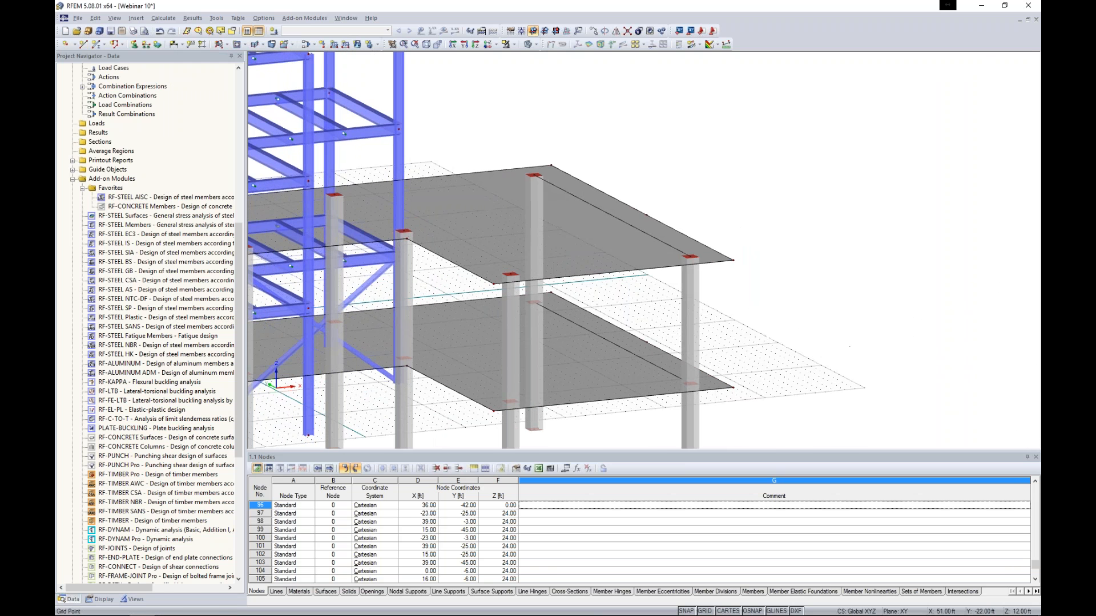
pyautogui.click(657, 239)
pyautogui.rightClick(656, 240)
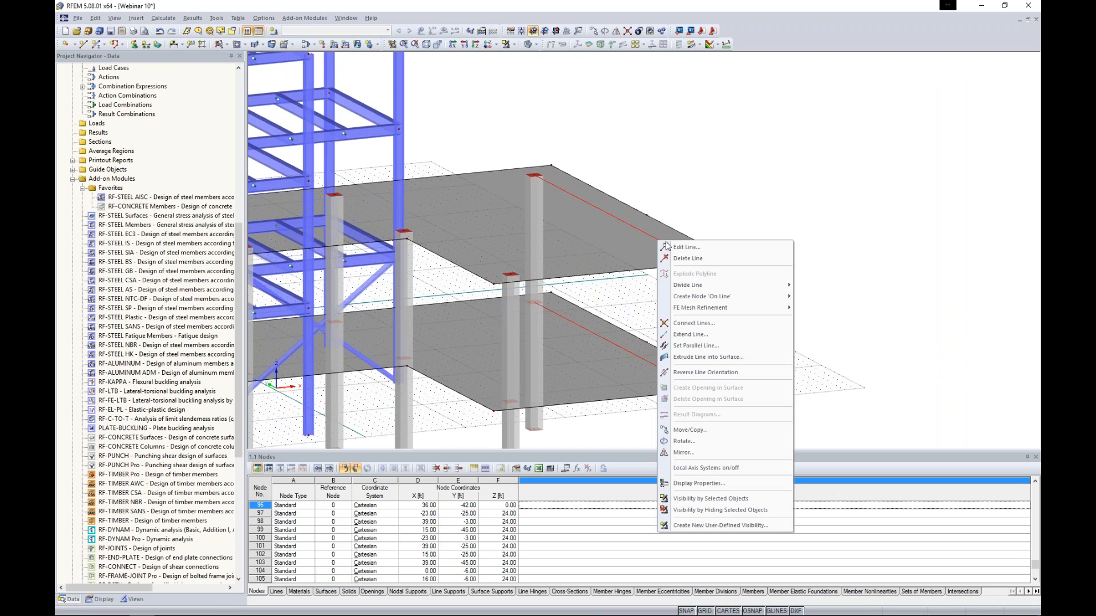
pyautogui.click(679, 249)
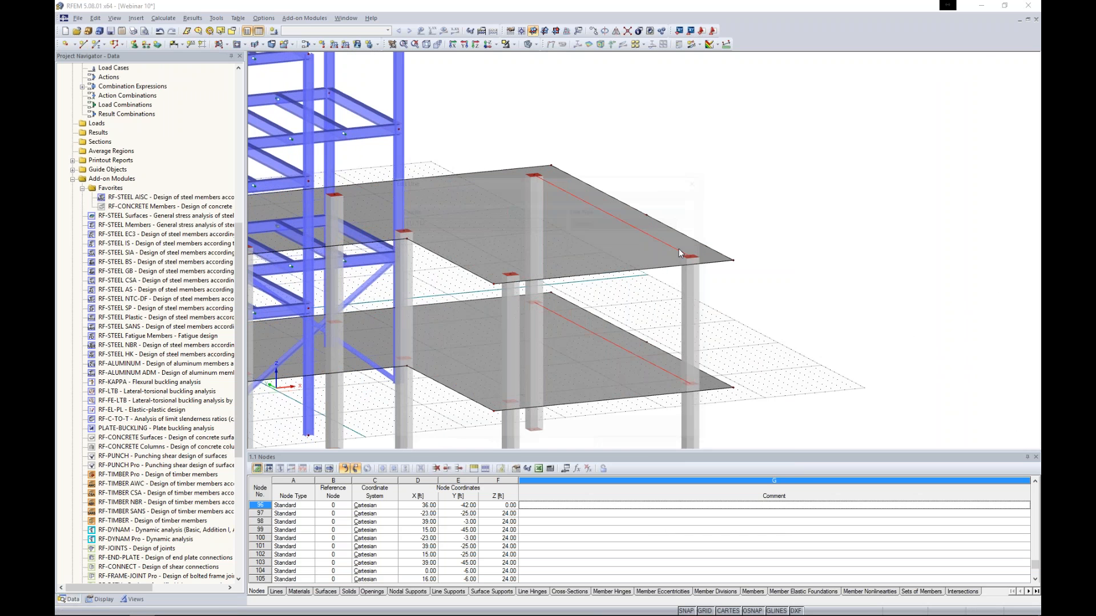
pyautogui.moveTo(618, 179); pyautogui.dragTo(856, 87)
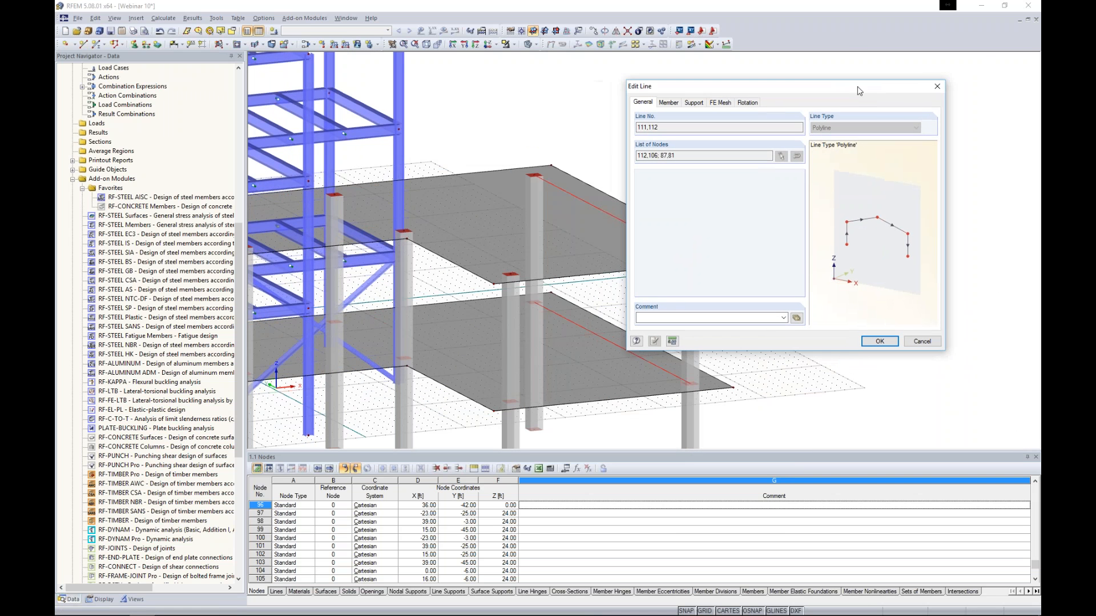
pyautogui.click(669, 103)
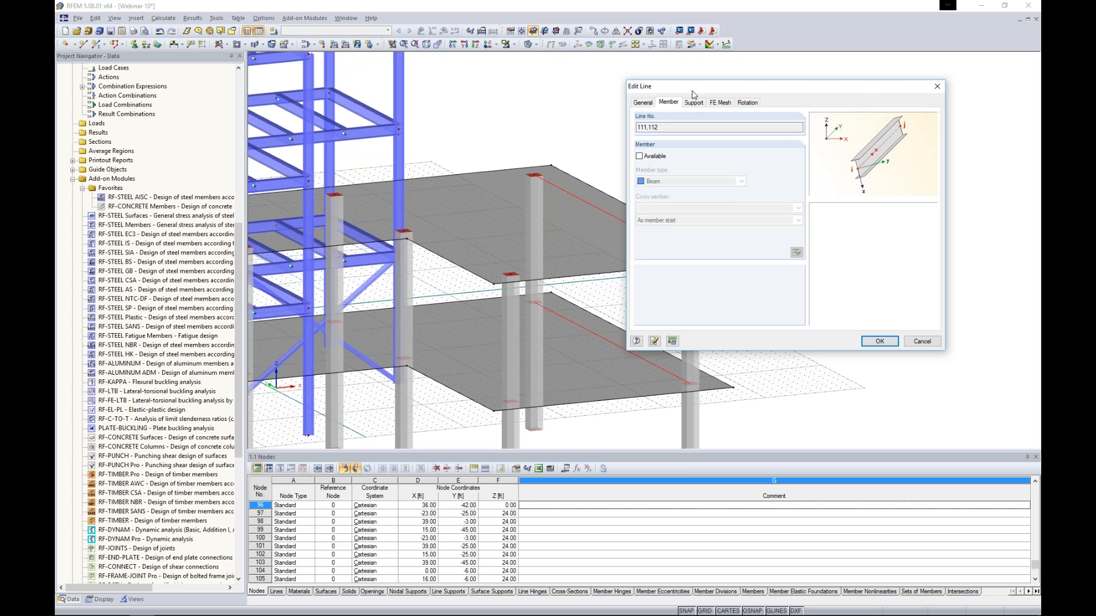
pyautogui.click(639, 157)
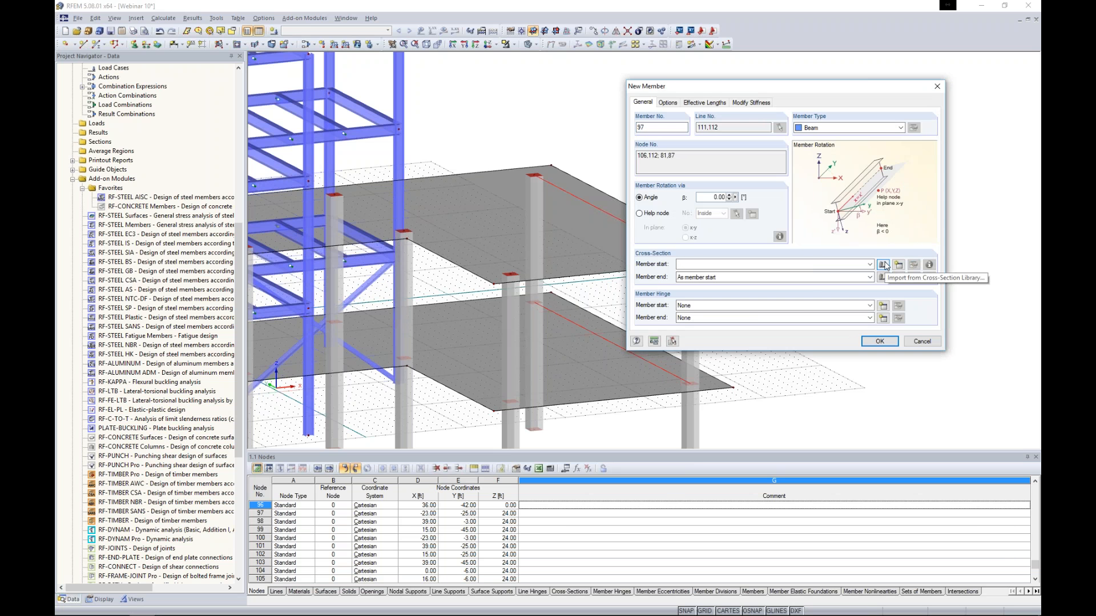
# Step: Make the member a rib on the +z-side of the surface, with integration width L/8 on side 1 and 3 ft on side 2
pyautogui.click(894, 128)
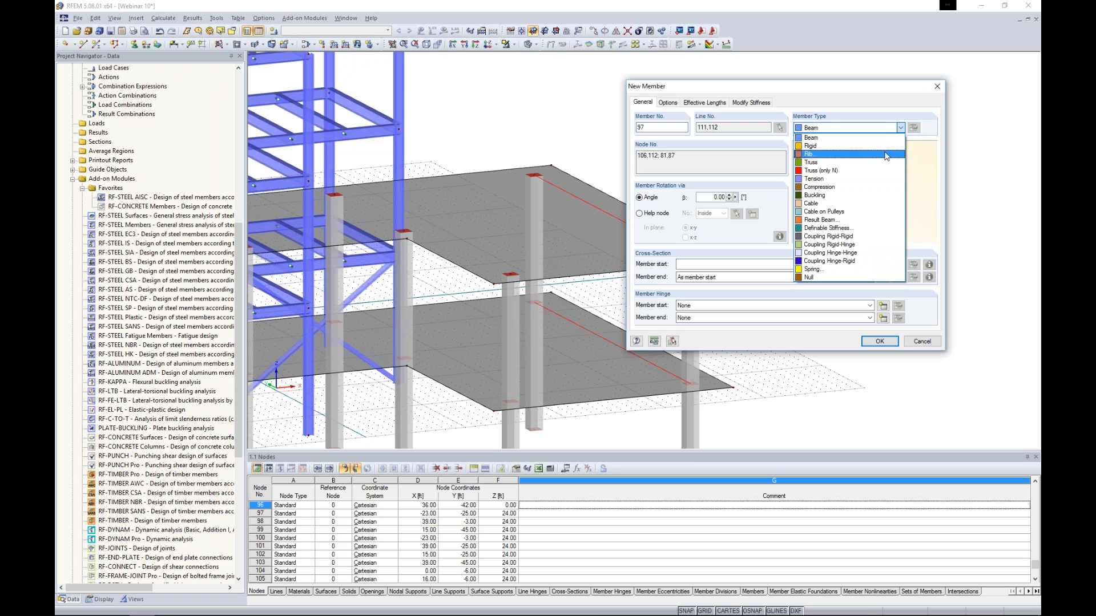
pyautogui.click(887, 154)
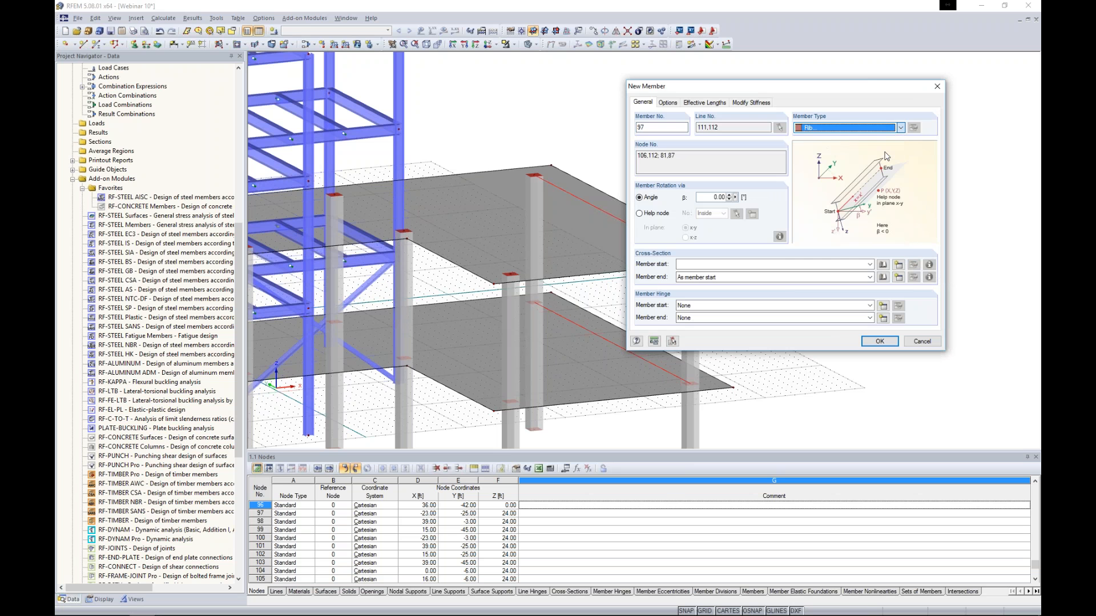
pyautogui.click(913, 128)
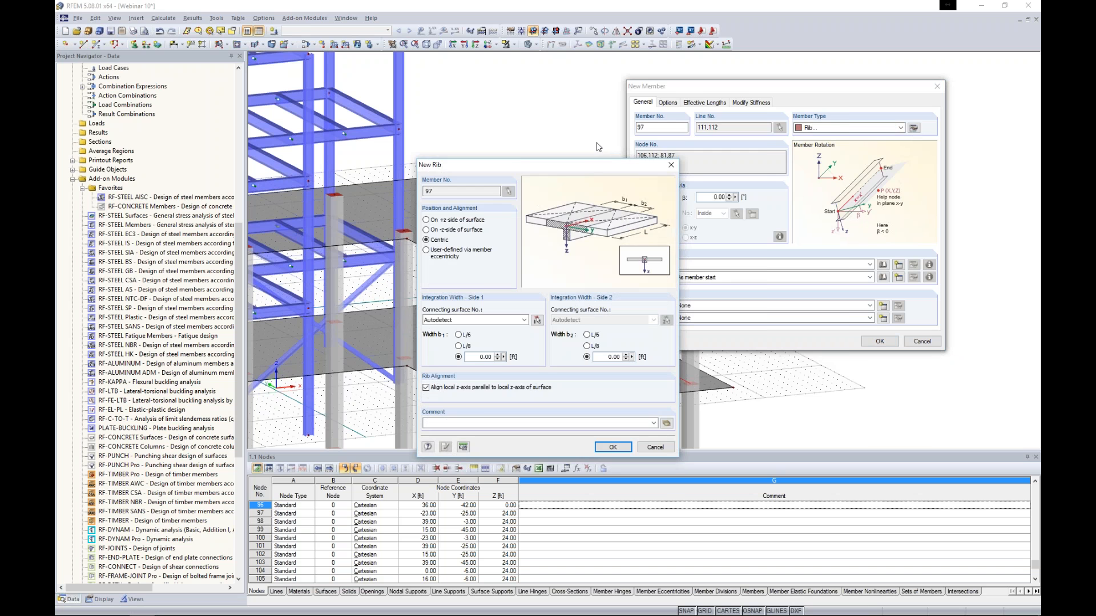
pyautogui.moveTo(588, 162); pyautogui.dragTo(760, 97)
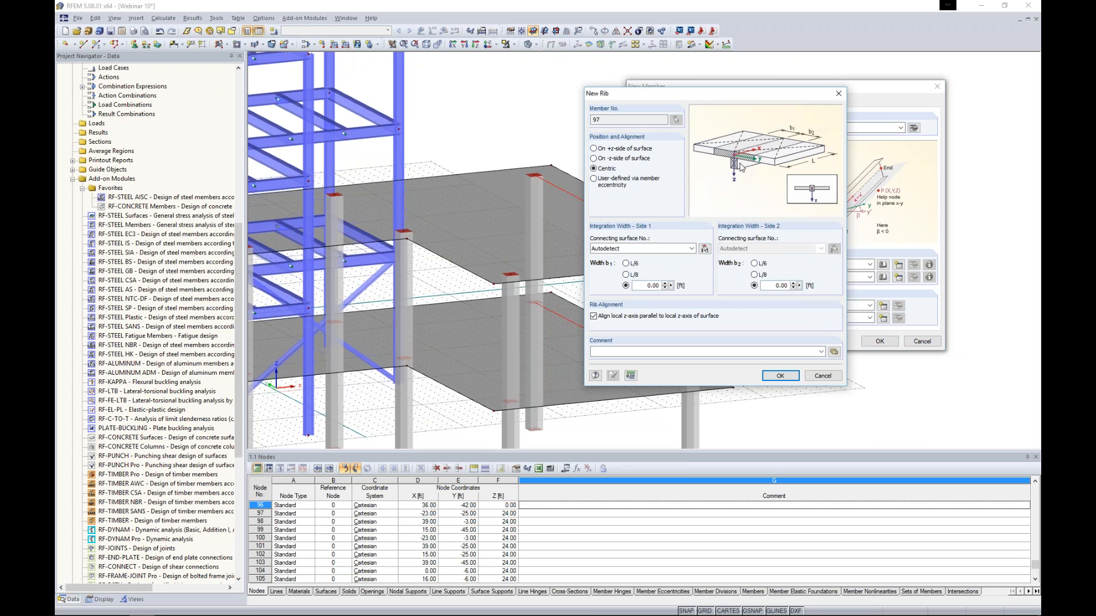
pyautogui.click(593, 148)
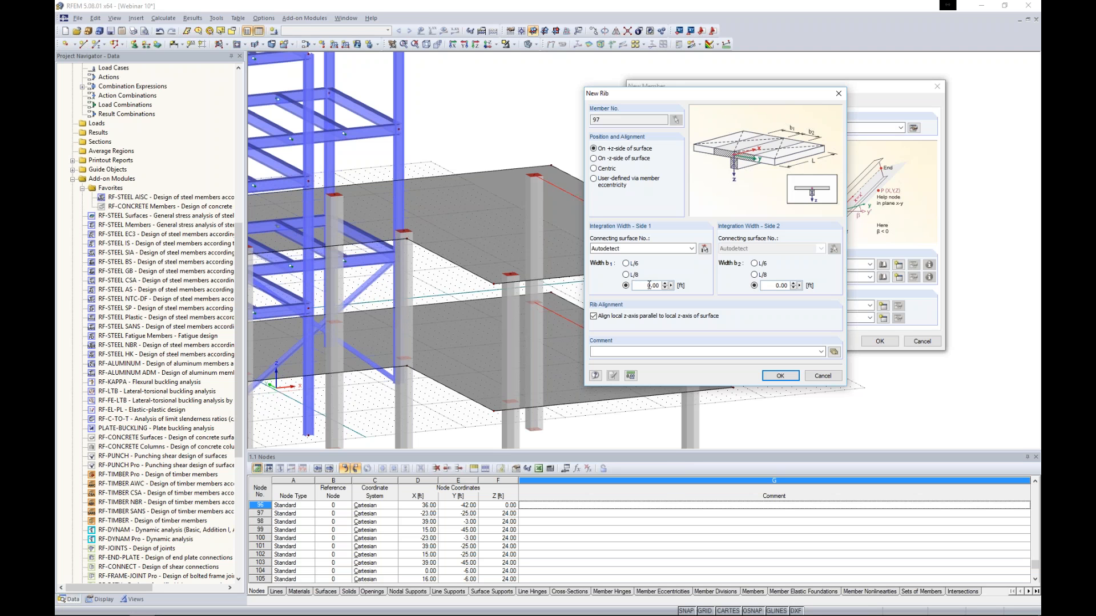
pyautogui.click(626, 275)
pyautogui.moveTo(772, 286); pyautogui.dragTo(822, 284)
pyautogui.write('3.0')
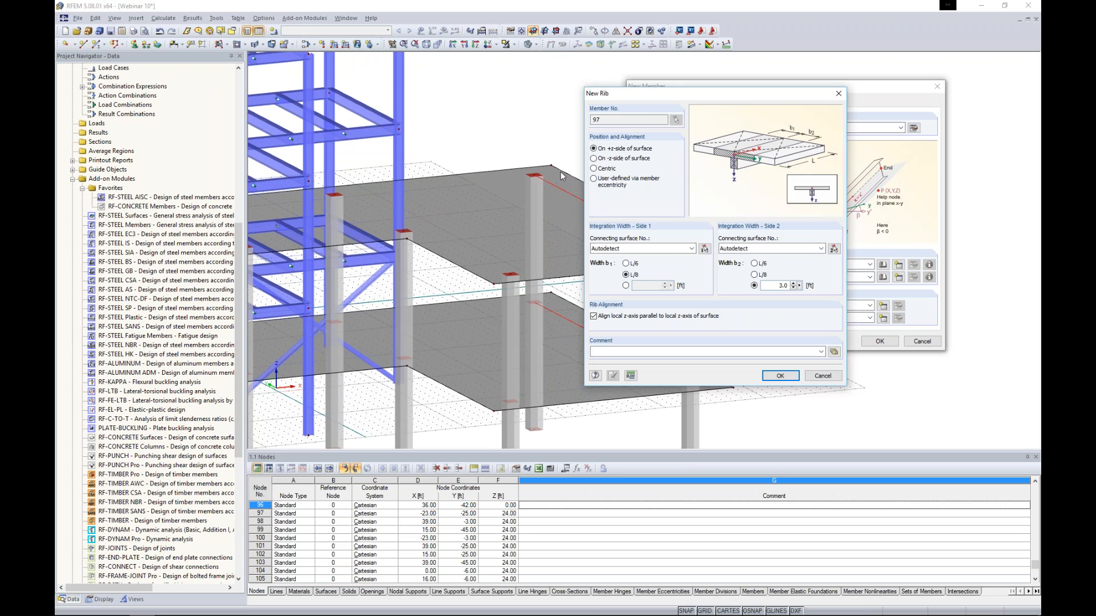
pyautogui.click(779, 375)
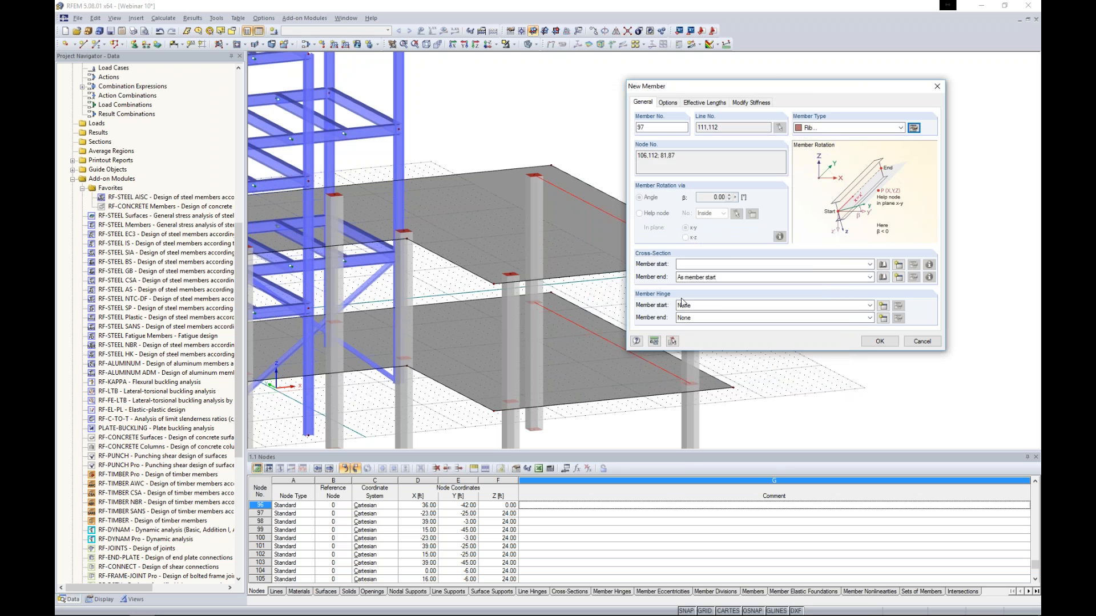
# Step: Give the ribs a 15 x 22 in rectangular section in 5000 psi concrete and create them on both lines
pyautogui.click(882, 265)
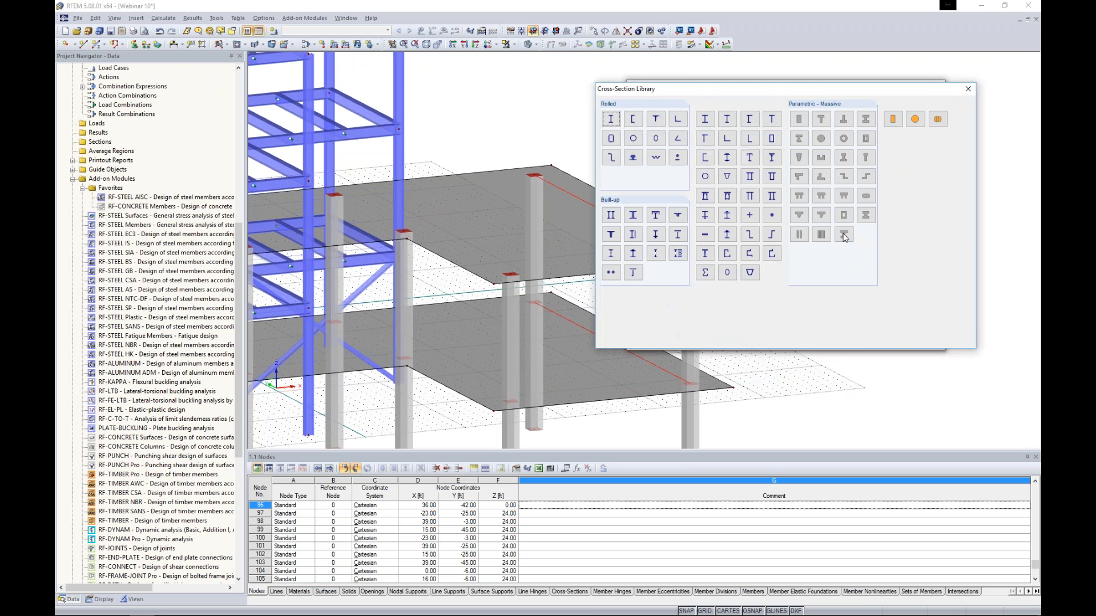
pyautogui.press('Escape')
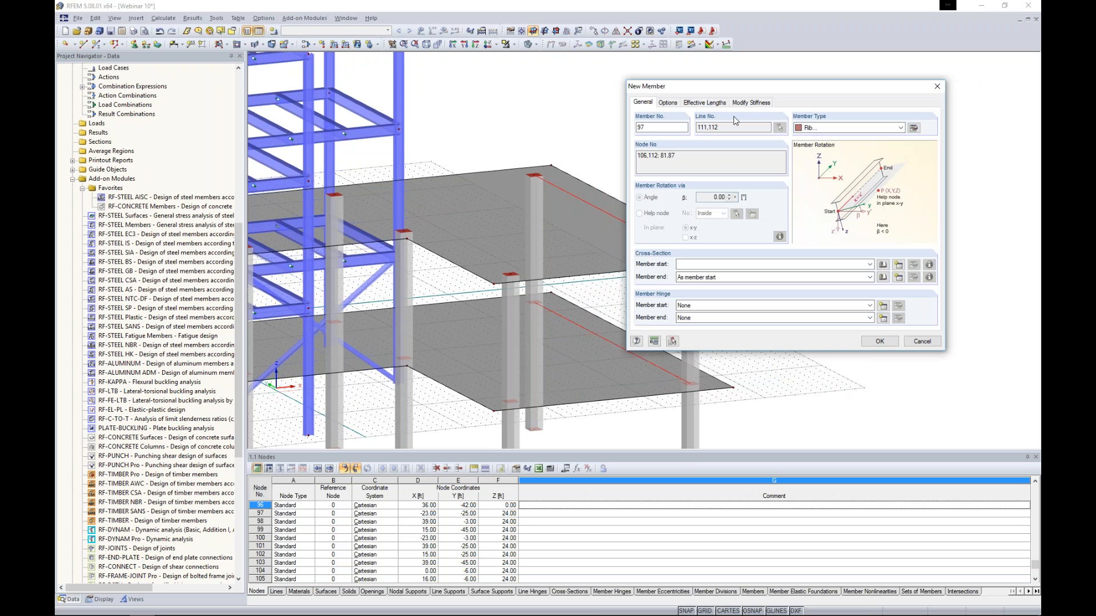
pyautogui.write('15')
pyautogui.press('Tab')
pyautogui.write('22')
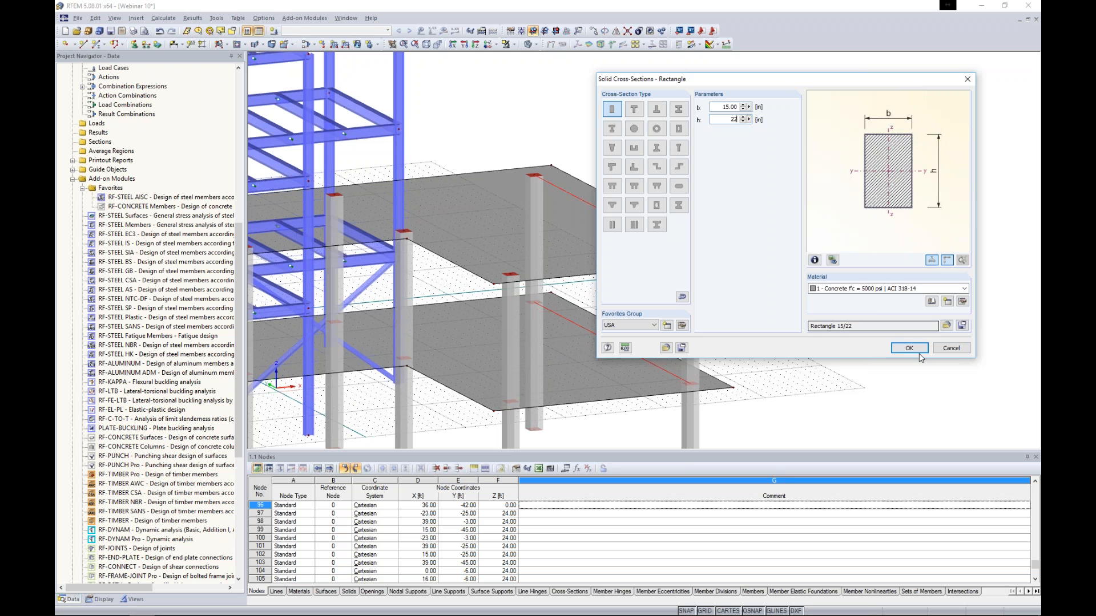
pyautogui.click(909, 349)
pyautogui.click(872, 342)
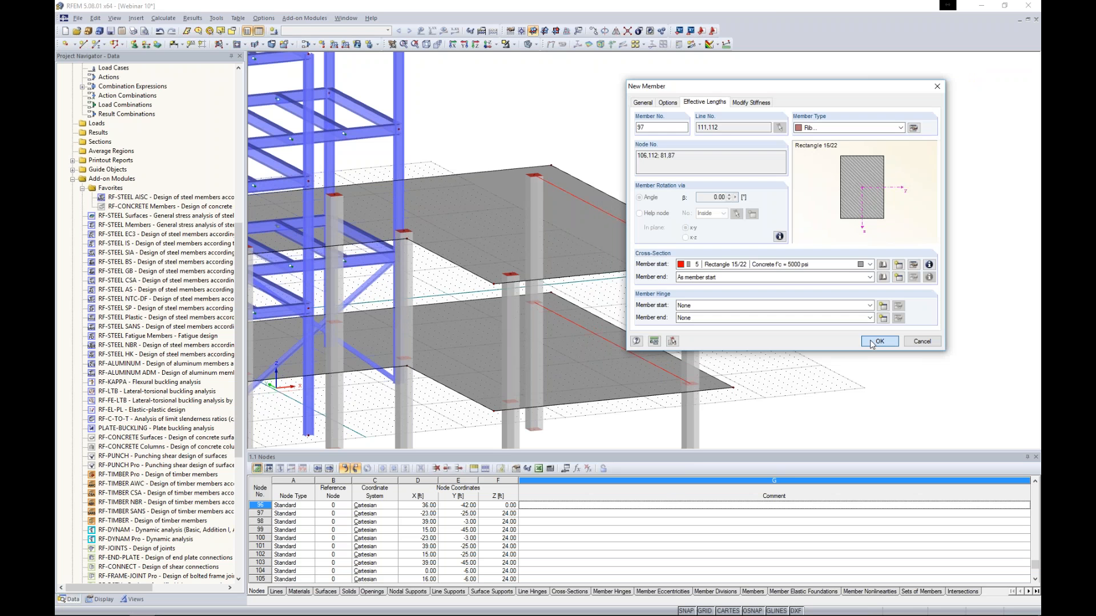
pyautogui.click(871, 343)
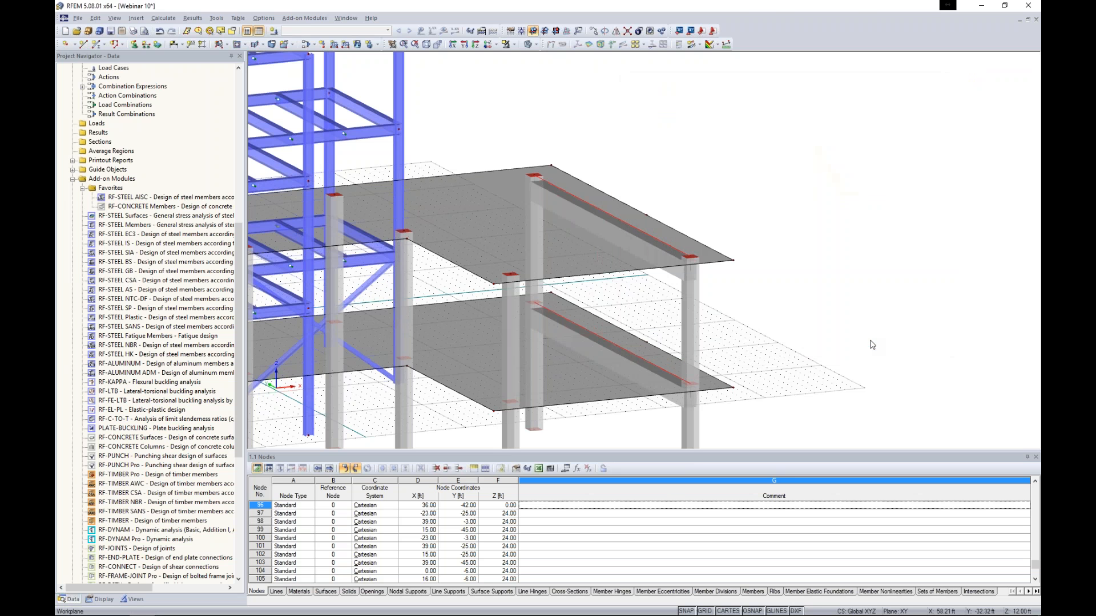
# Step: Examine the ribs beneath the slabs and the whole model from the front, and review the defined cross-sections, surfaces and materials
pyautogui.moveTo(819, 368); pyautogui.dragTo(822, 287, button='middle')
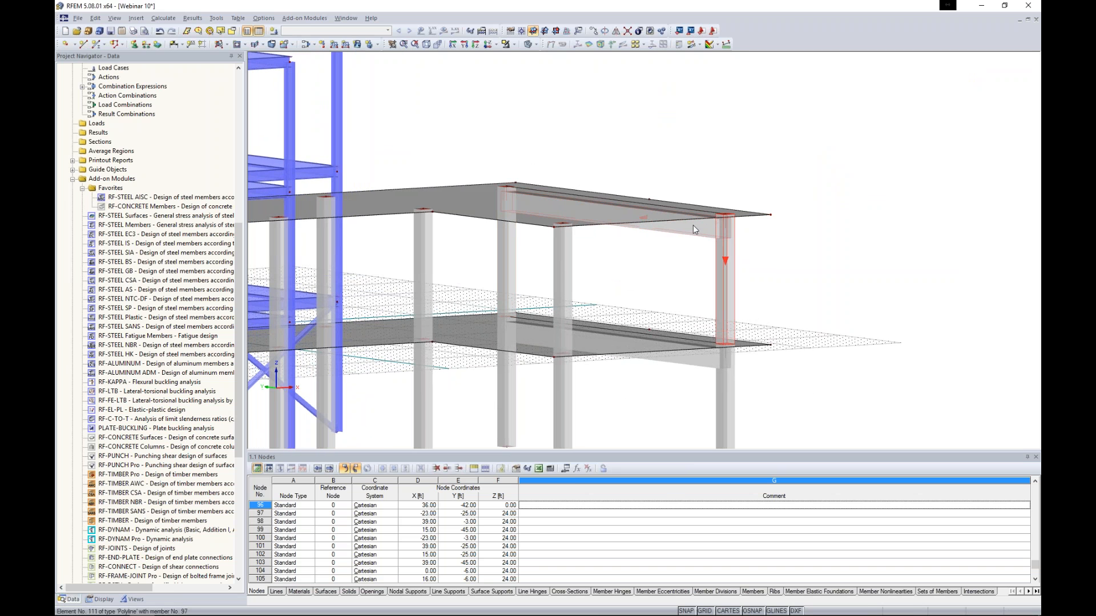
pyautogui.keyDown('ctrl'); pyautogui.moveTo(759, 219); pyautogui.dragTo(771, 251, button='middle'); pyautogui.keyUp('ctrl')
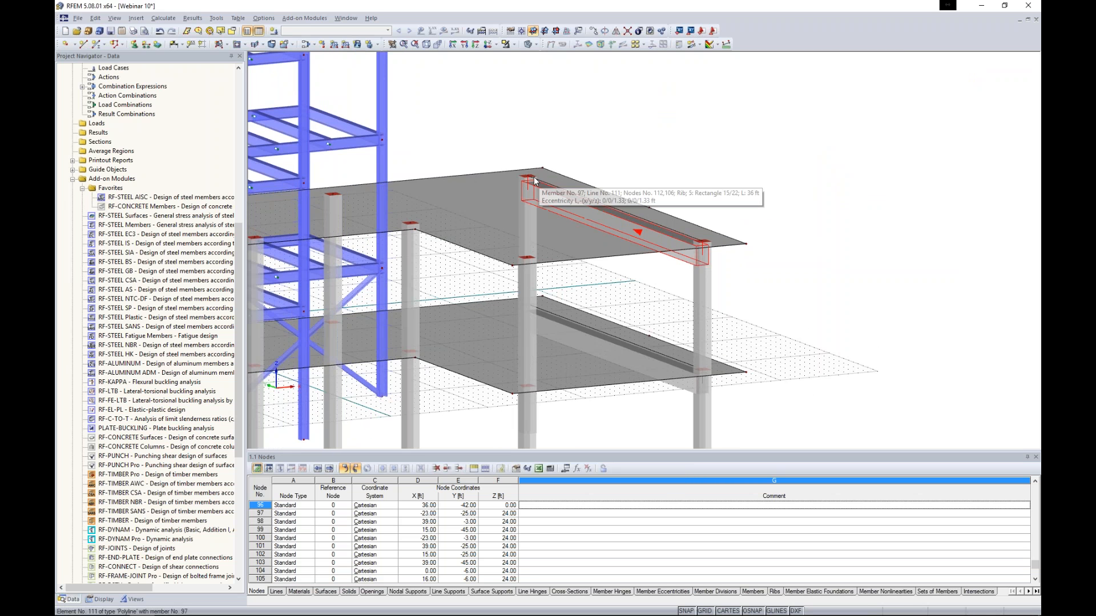
pyautogui.moveTo(609, 216)
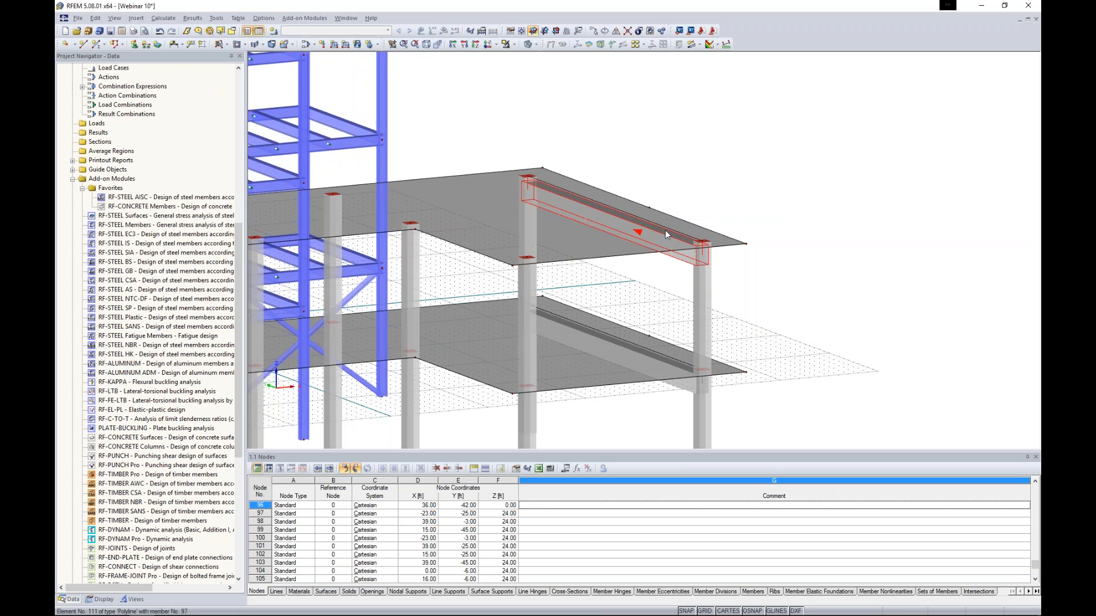
pyautogui.scroll(-4, 779, 279)
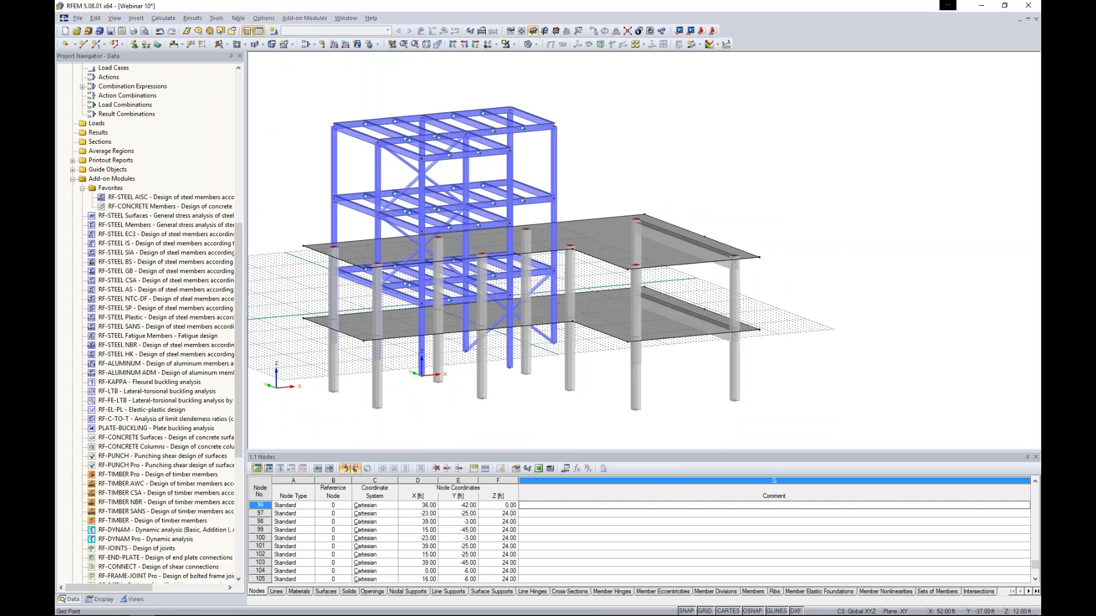
pyautogui.keyDown('ctrl'); pyautogui.moveTo(778, 306); pyautogui.dragTo(686, 289, button='middle'); pyautogui.keyUp('ctrl')
pyautogui.scroll(-2, 708, 320)
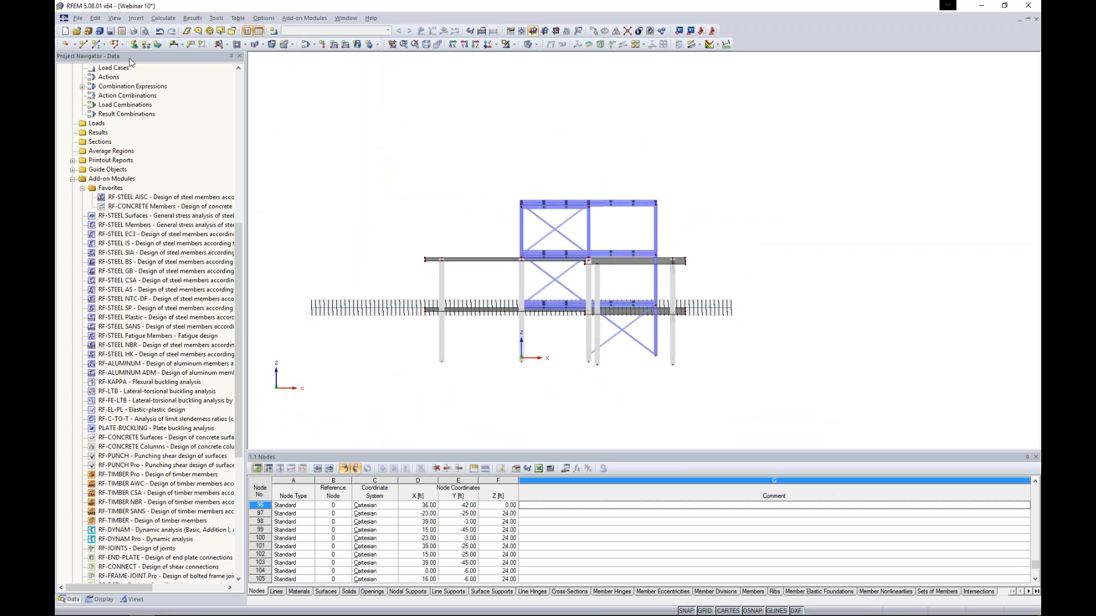
pyautogui.scroll(12, 125, 174)
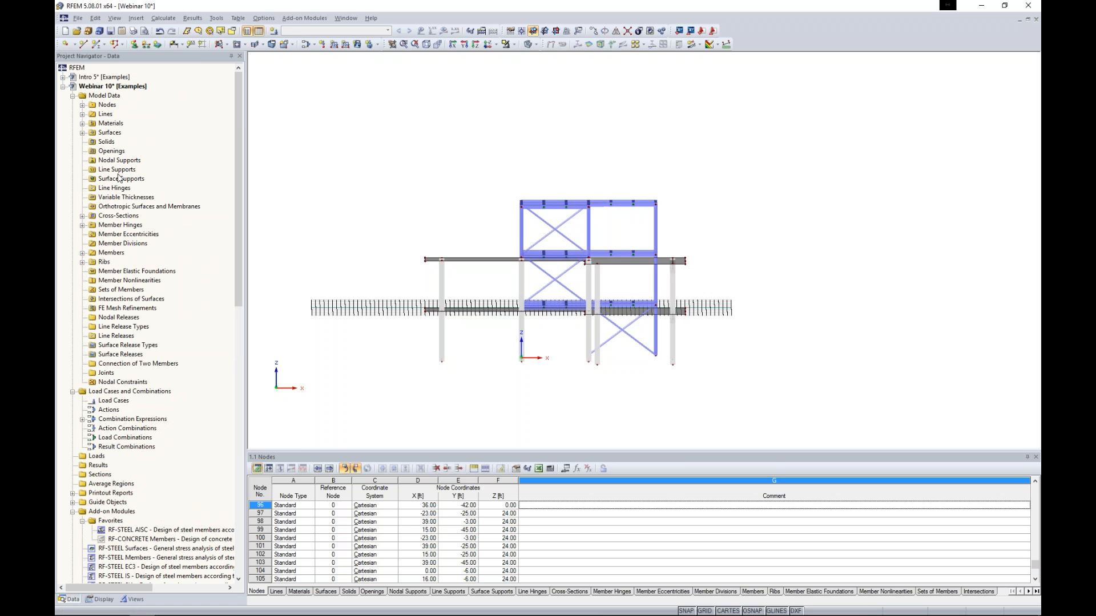
pyautogui.click(82, 216)
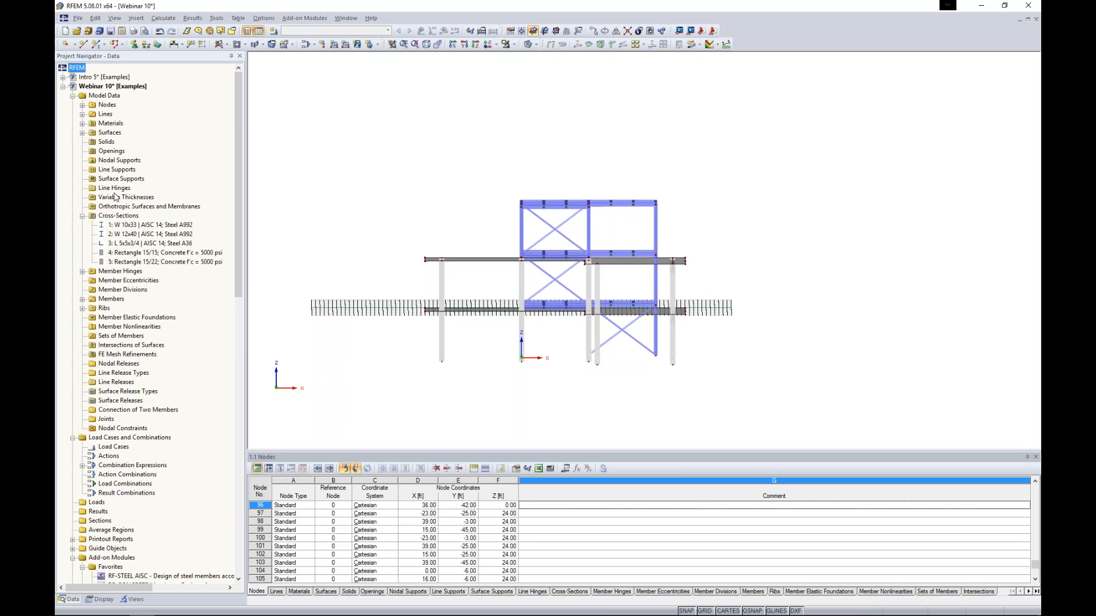
pyautogui.click(82, 133)
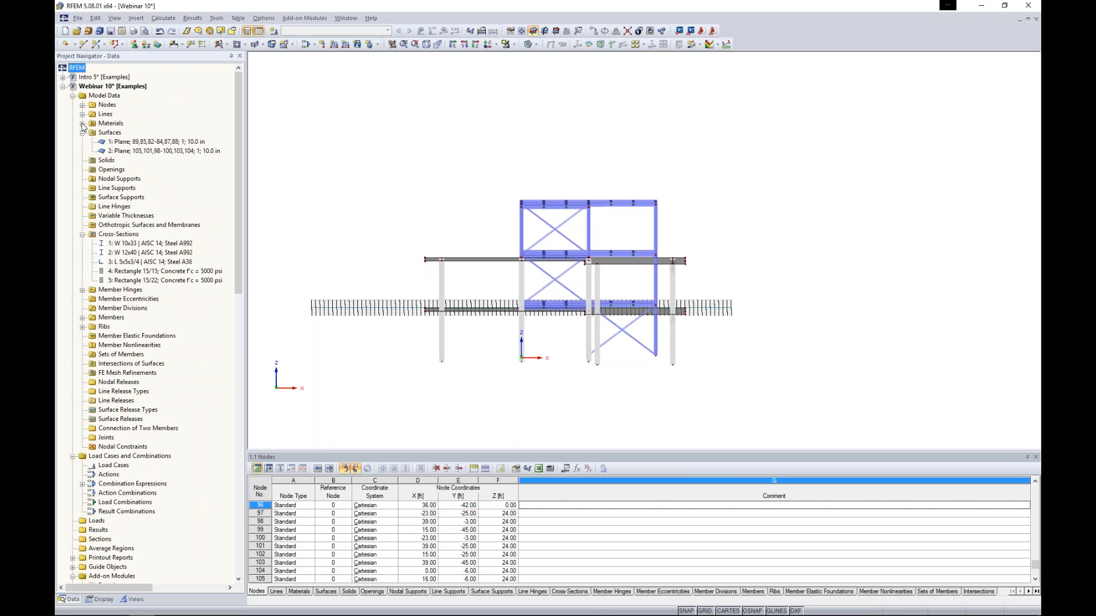
pyautogui.click(82, 124)
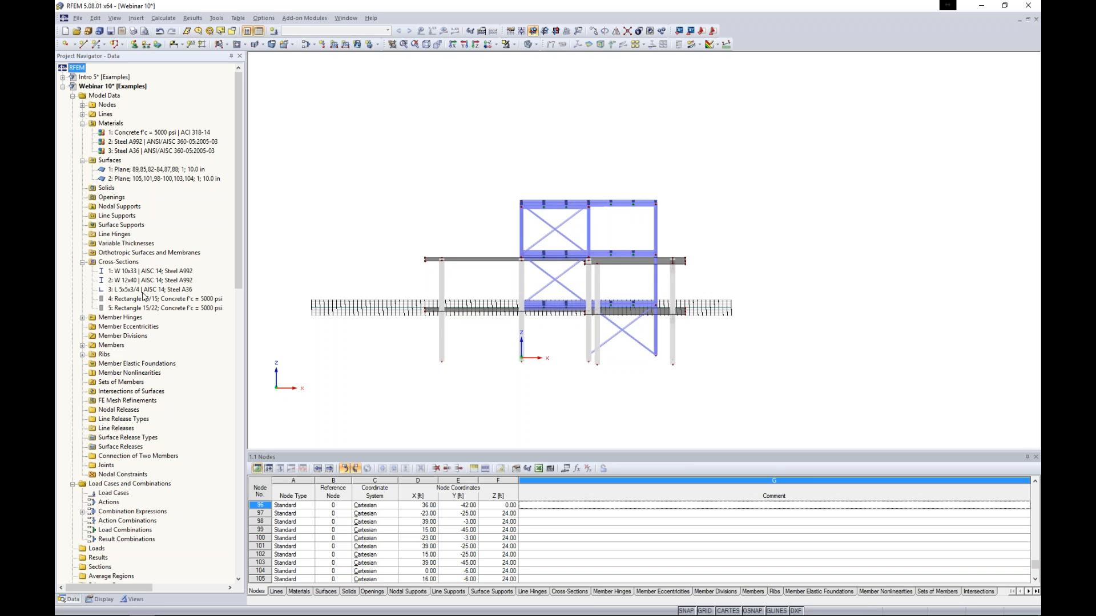
# Step: Define a new nodal support in the global axis system with all translations and rotations fixed
pyautogui.rightClick(131, 207)
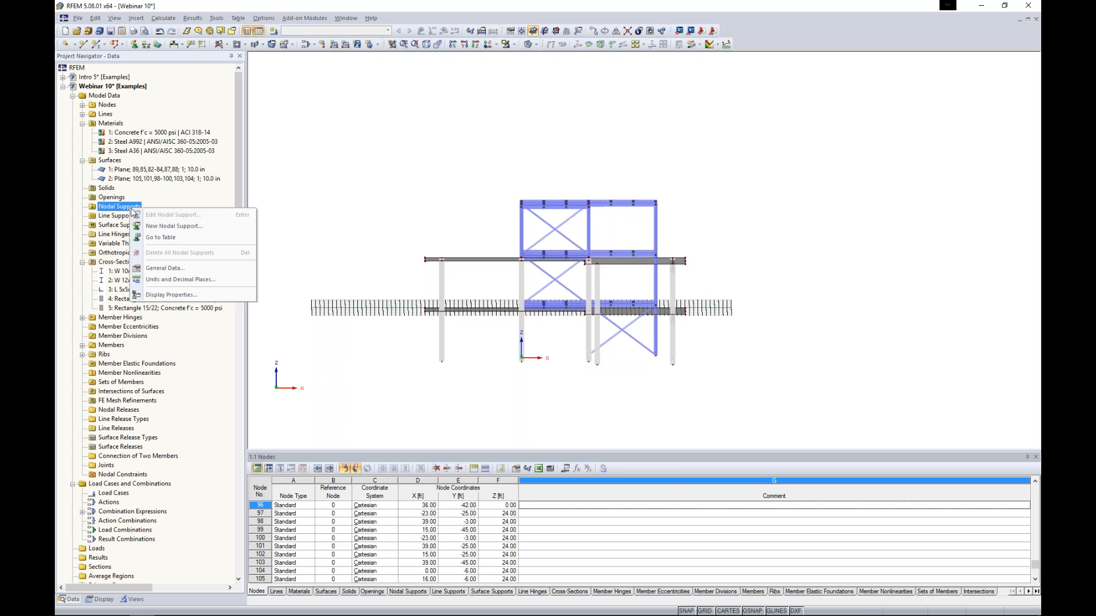
pyautogui.click(163, 227)
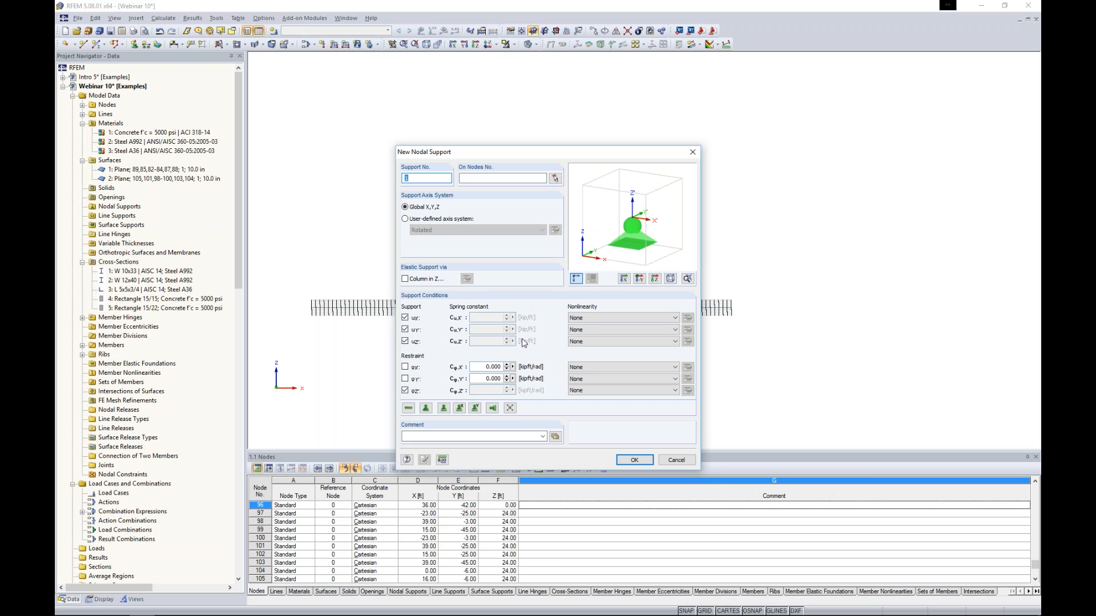
pyautogui.click(577, 368)
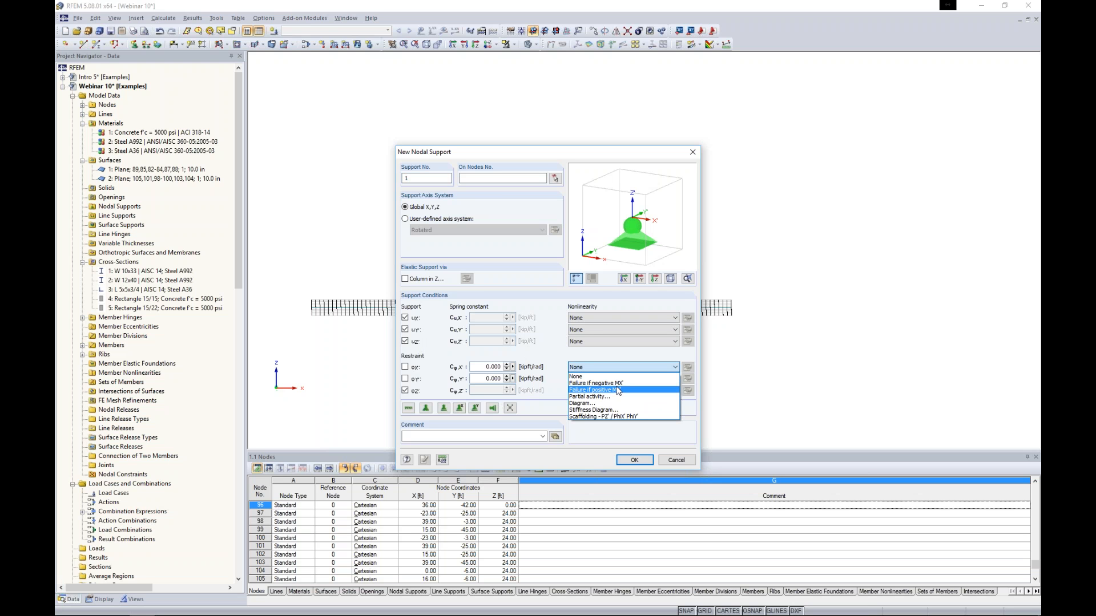
pyautogui.click(559, 382)
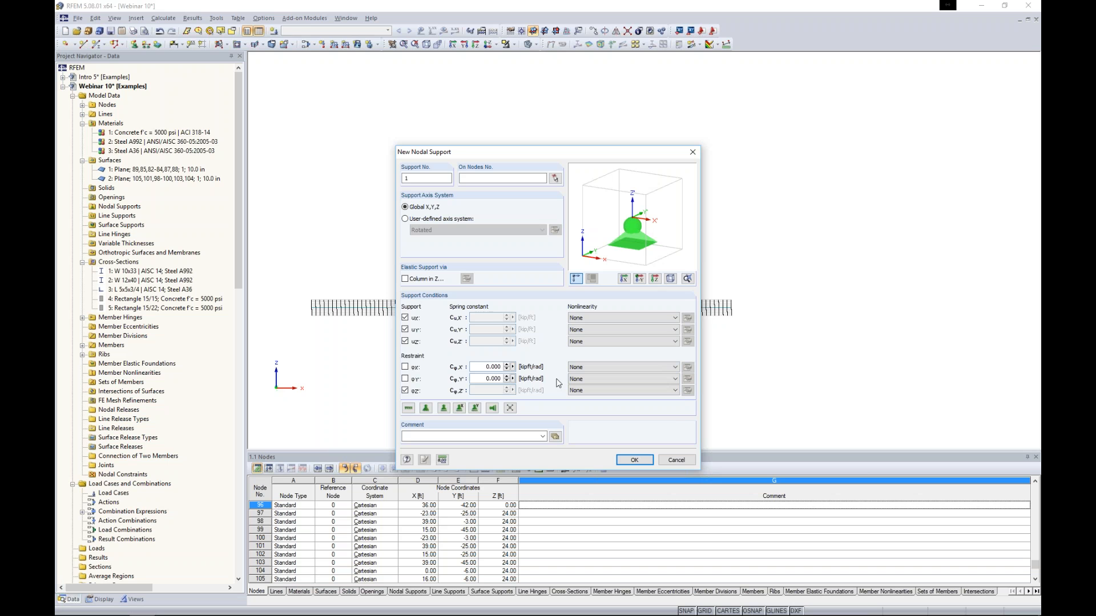
pyautogui.click(410, 409)
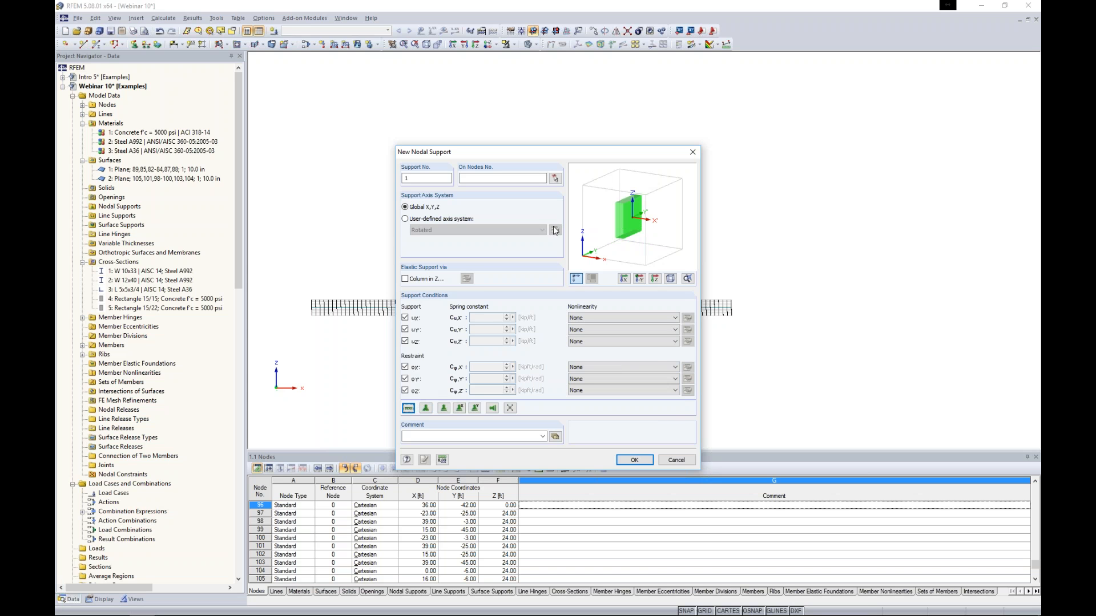
# Step: Assign the fixed support to all base nodes of the steel and concrete structures, and turn off the grid display
pyautogui.click(555, 178)
pyautogui.moveTo(405, 348); pyautogui.dragTo(730, 389)
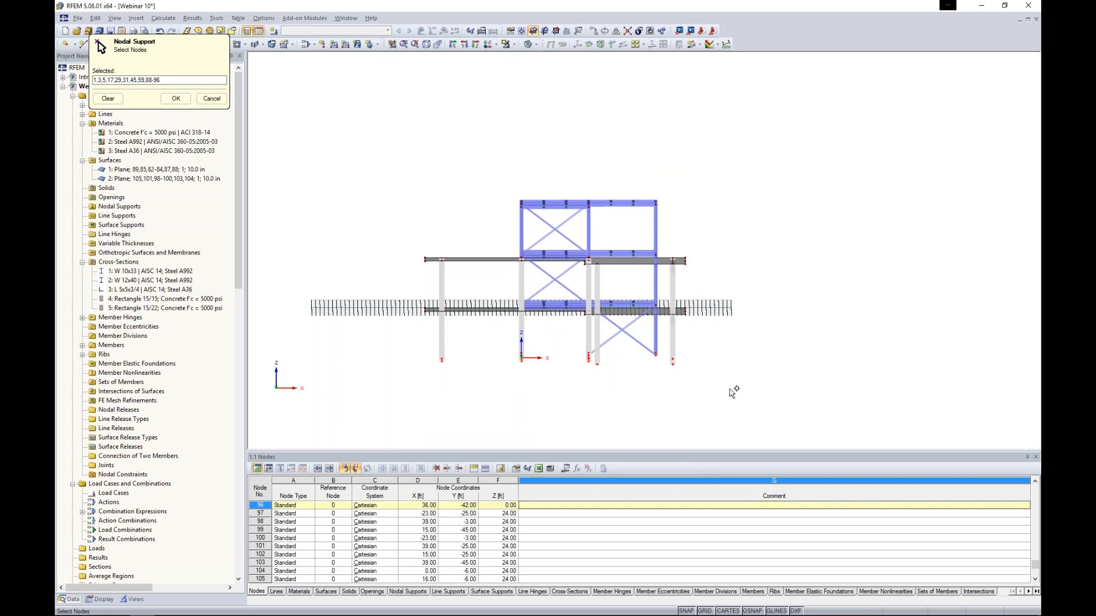
pyautogui.click(176, 99)
pyautogui.click(634, 460)
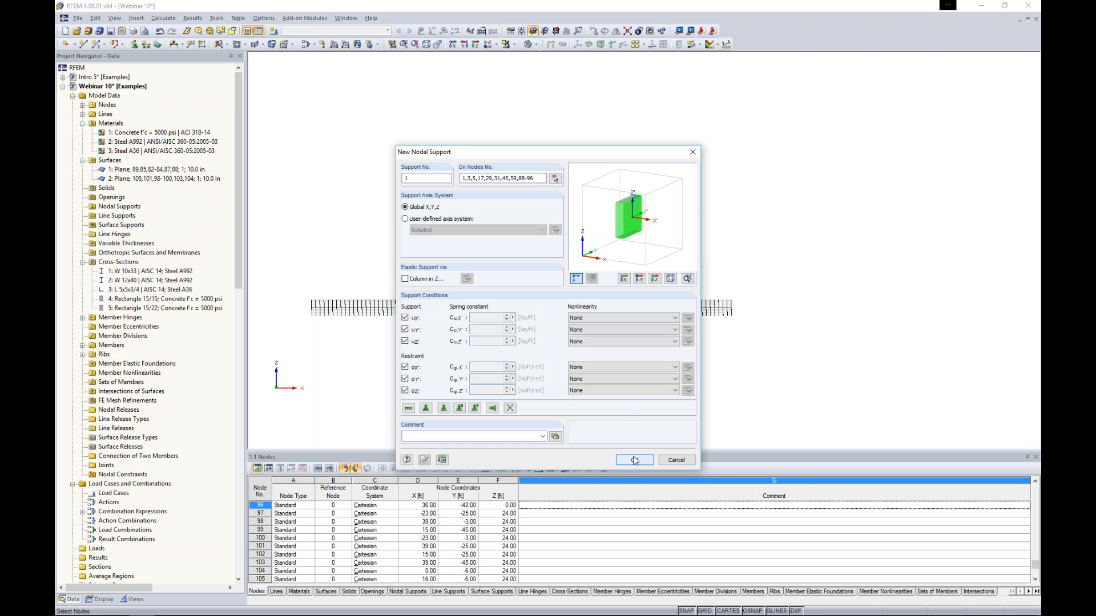
pyautogui.click(704, 611)
pyautogui.keyDown('ctrl'); pyautogui.moveTo(651, 414); pyautogui.dragTo(570, 409, button='middle'); pyautogui.keyUp('ctrl')
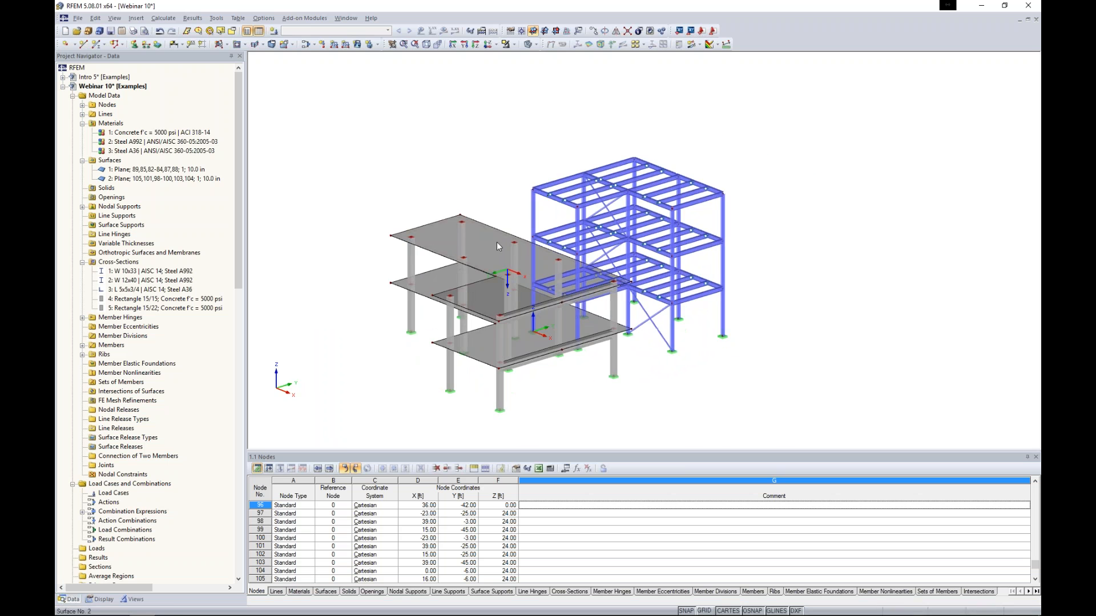
# Step: Begin a new single member of type Beam with the W 12x40 section in Steel A992
pyautogui.scroll(5, 496, 242)
pyautogui.click(98, 45)
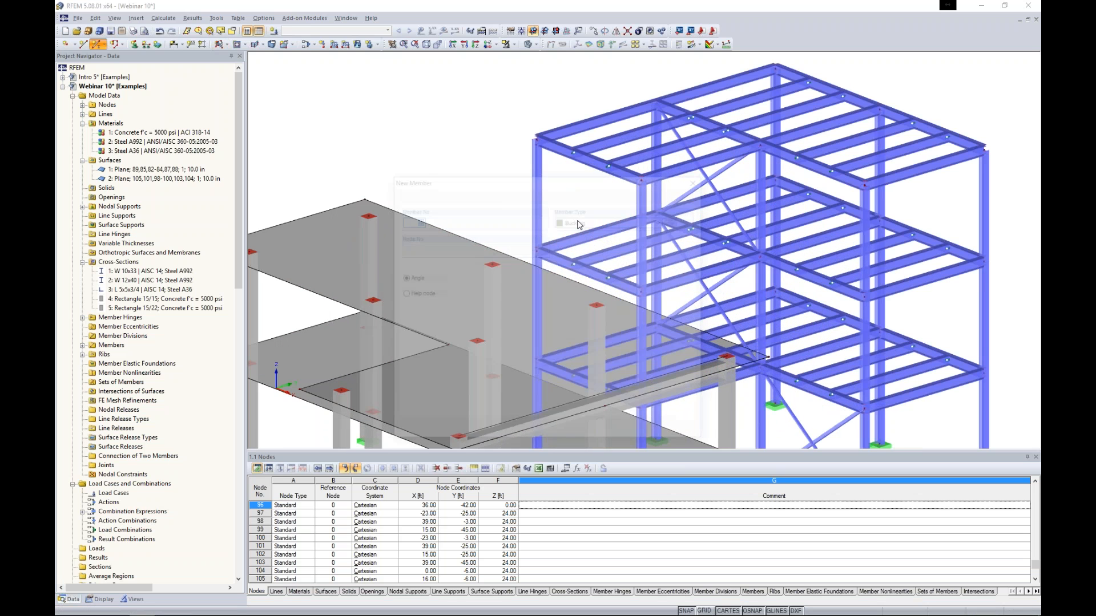
pyautogui.moveTo(577, 178); pyautogui.dragTo(460, 93)
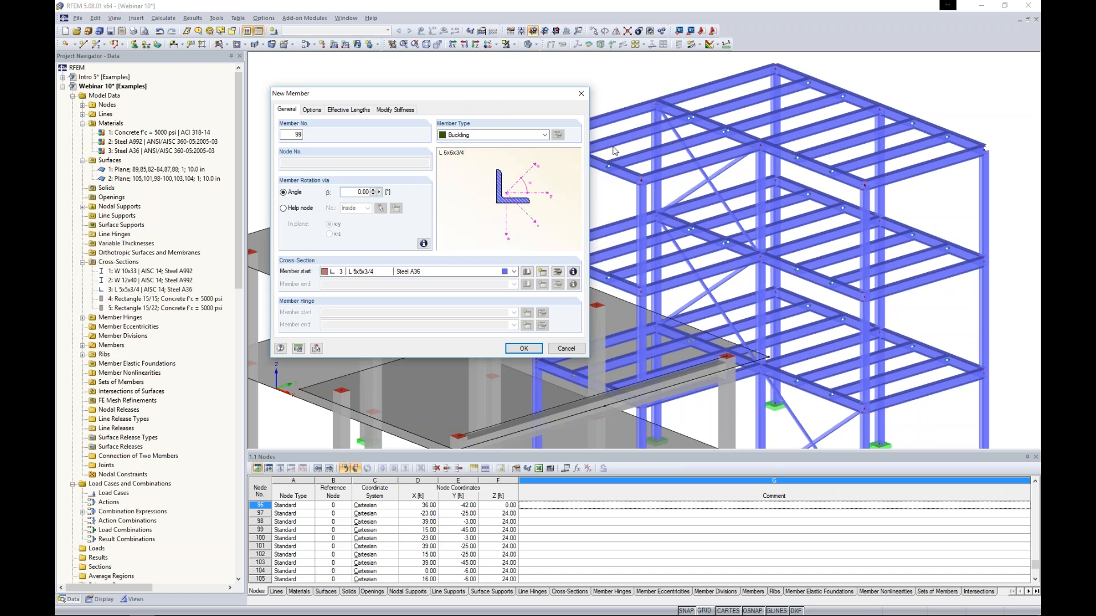
pyautogui.click(459, 137)
pyautogui.click(460, 145)
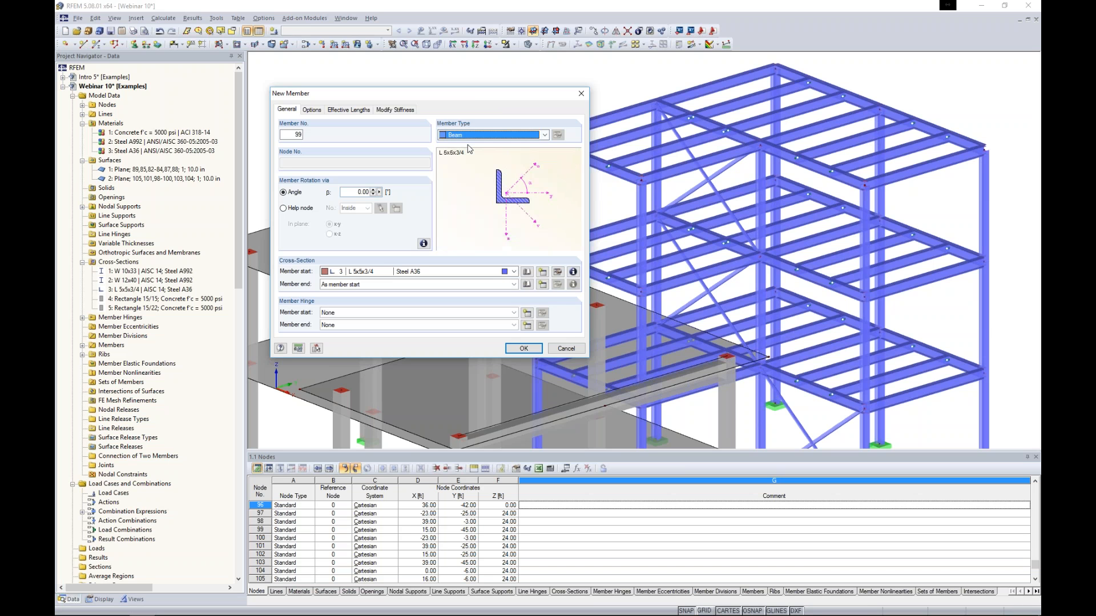
pyautogui.click(400, 272)
pyautogui.click(400, 292)
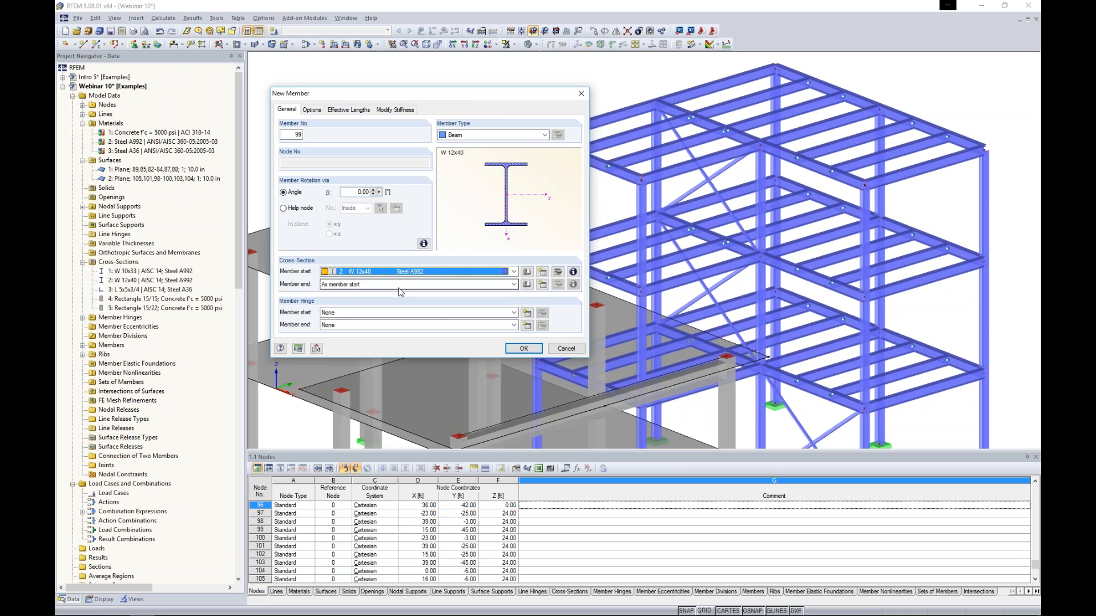
# Step: Leave the member start without a hinge, assign the existing local hinge 1 to the member end, and accept the member settings
pyautogui.click(358, 313)
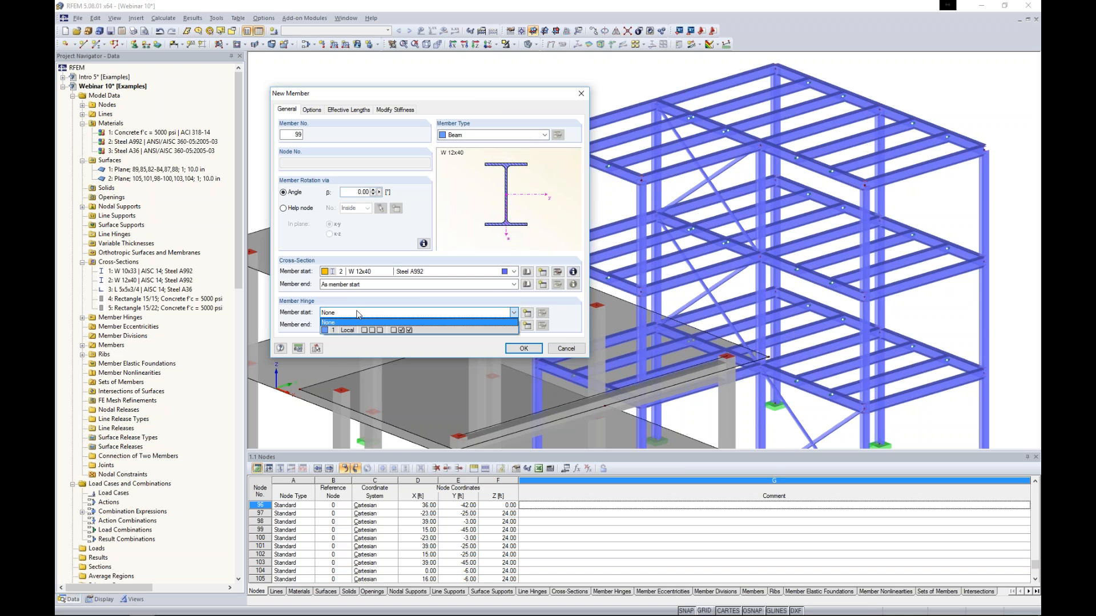
pyautogui.click(358, 314)
pyautogui.click(360, 325)
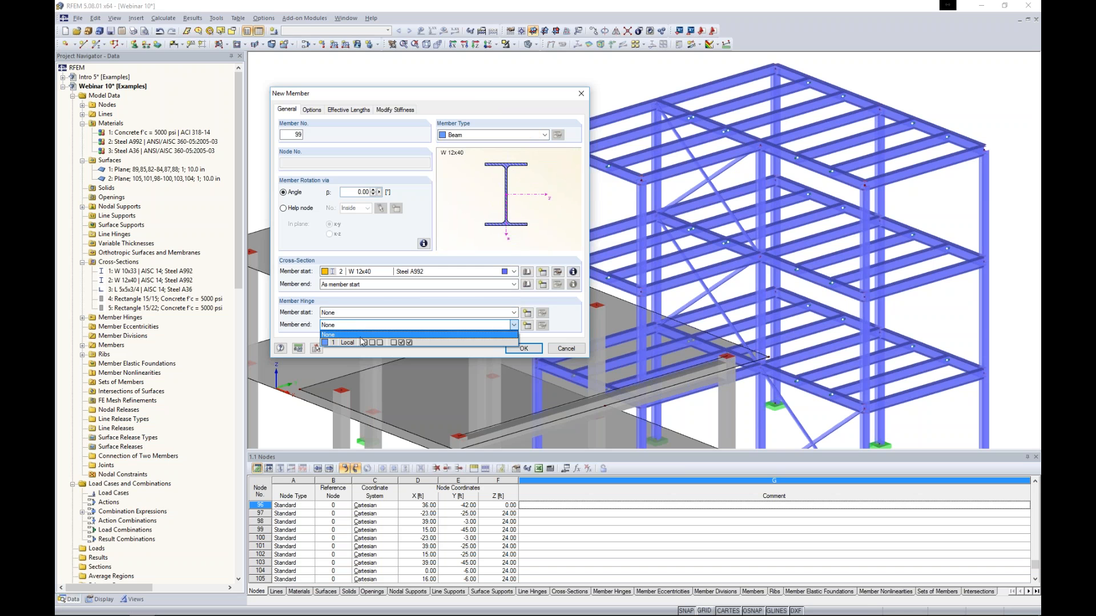
pyautogui.click(361, 343)
pyautogui.click(523, 348)
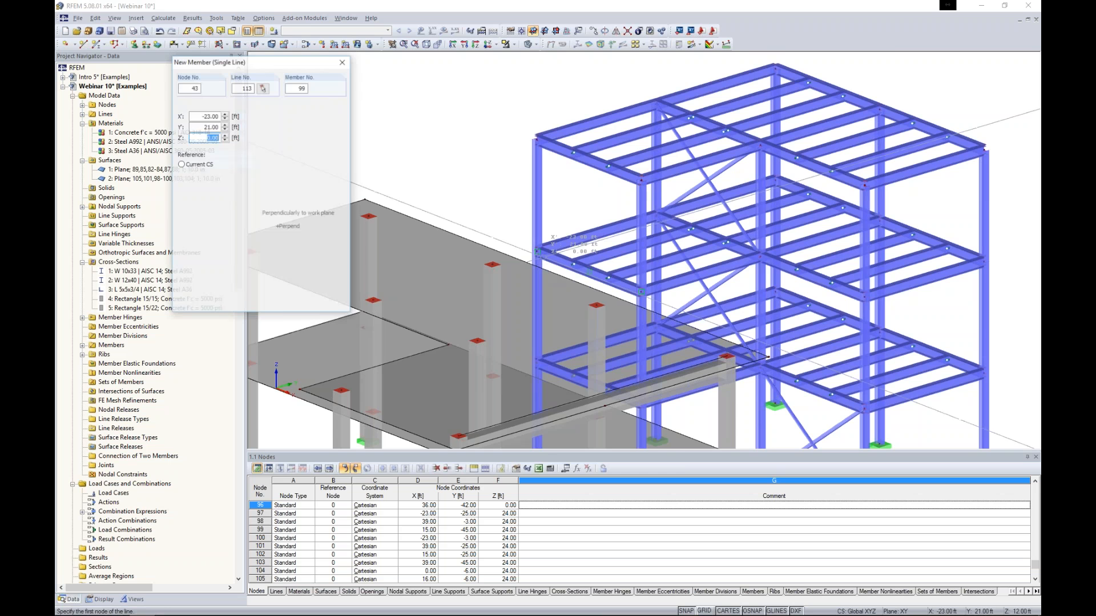
# Step: Draw short connecting beams from the steel columns perpendicular to the upper concrete slab's edge at X = 0 and X = 16 ft
pyautogui.click(537, 251)
pyautogui.scroll(5, 530, 257)
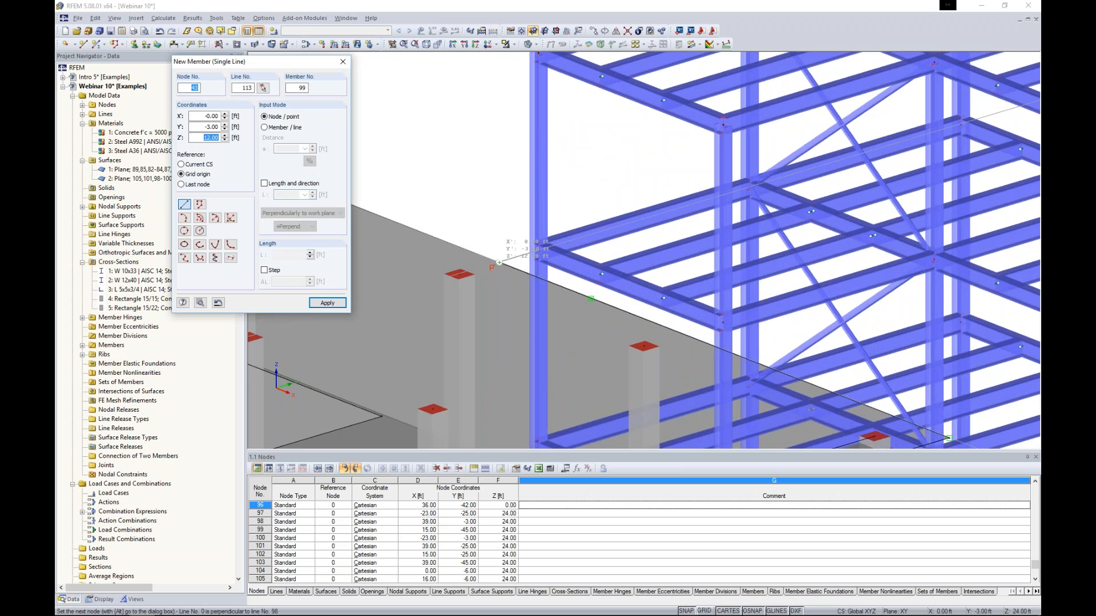
pyautogui.click(498, 262)
pyautogui.click(499, 262)
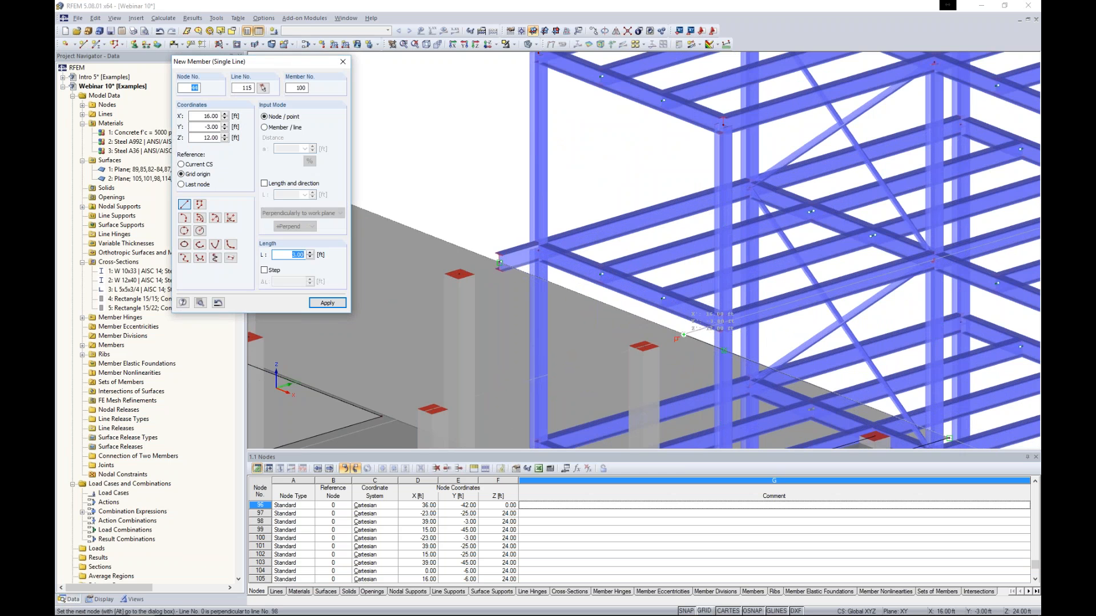
pyautogui.press('Escape')
pyautogui.scroll(-2, 676, 328)
pyautogui.scroll(-3, 676, 325)
pyautogui.moveTo(676, 324); pyautogui.dragTo(503, 231, button='middle')
pyautogui.scroll(2, 538, 265)
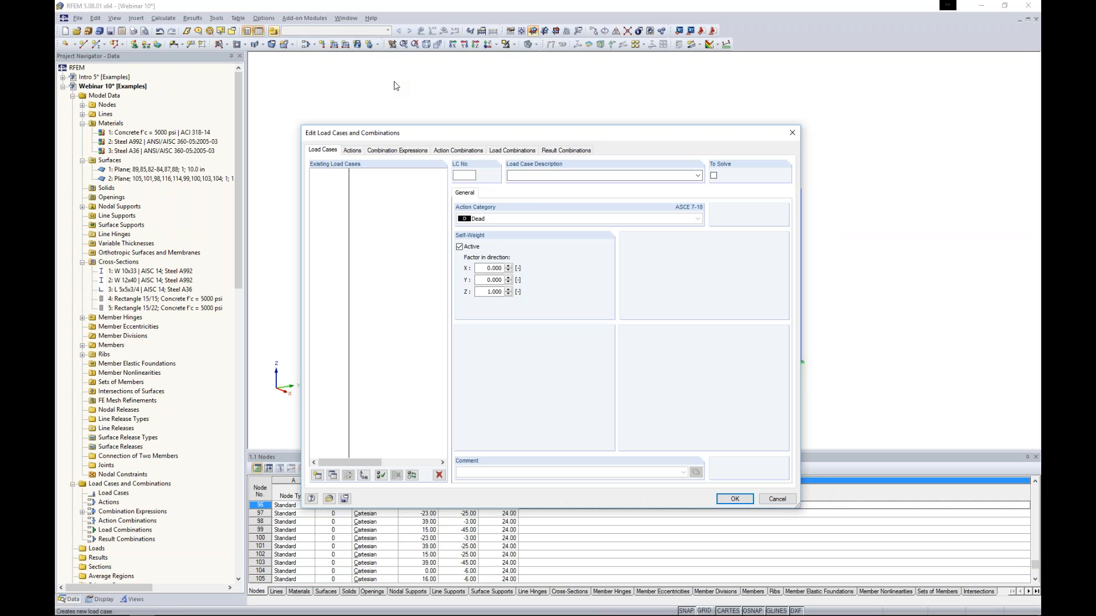
# Step: Create load case LC1 described as Dead, in the Dead action category with self-weight active
pyautogui.write('Dead')
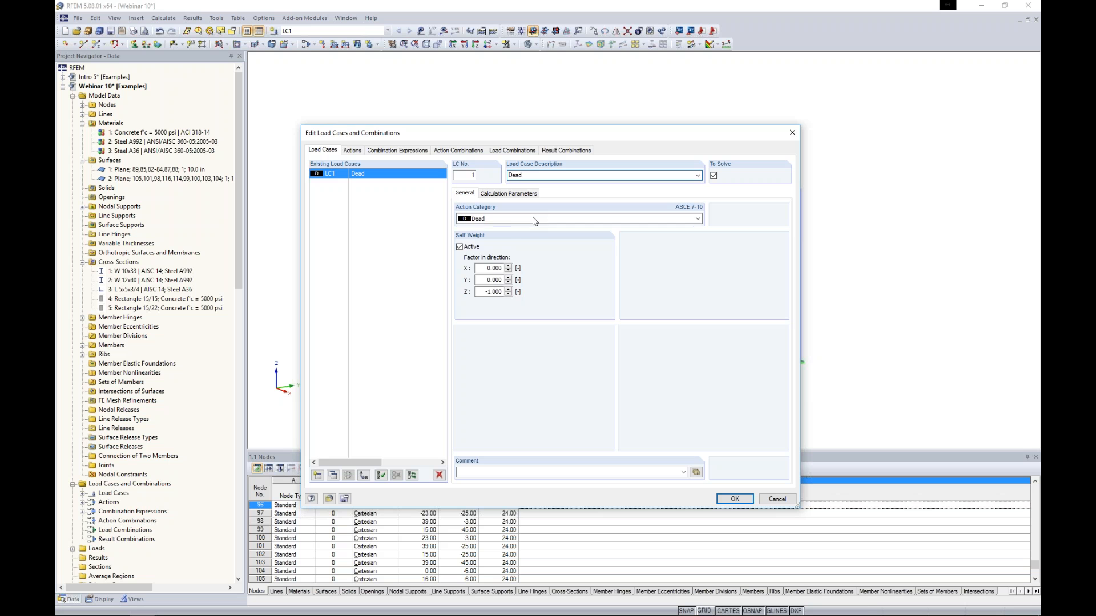
pyautogui.click(513, 219)
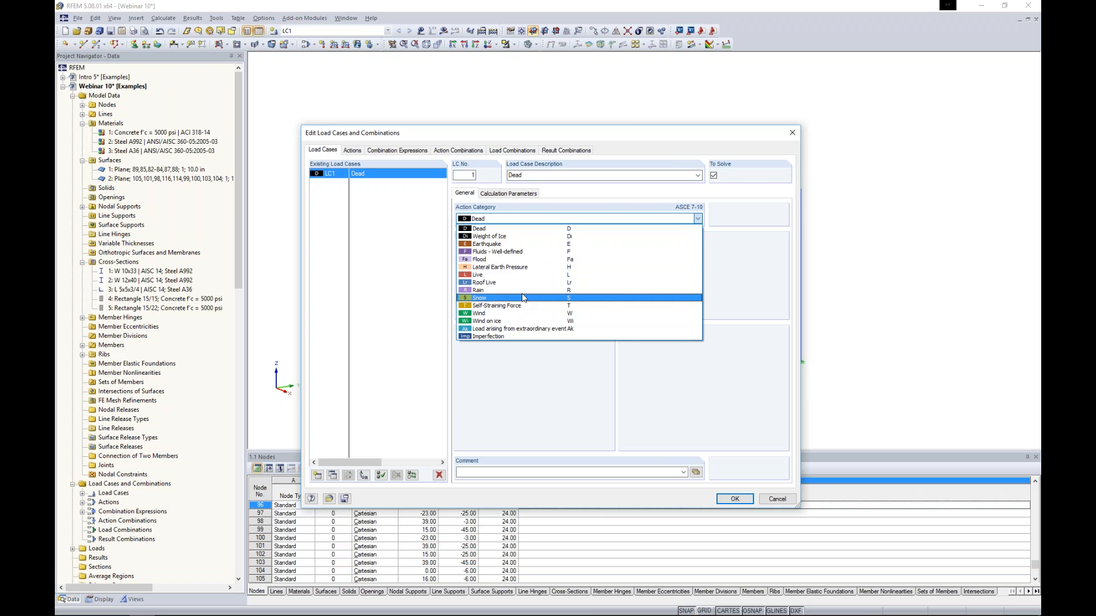
pyautogui.click(411, 324)
pyautogui.click(504, 220)
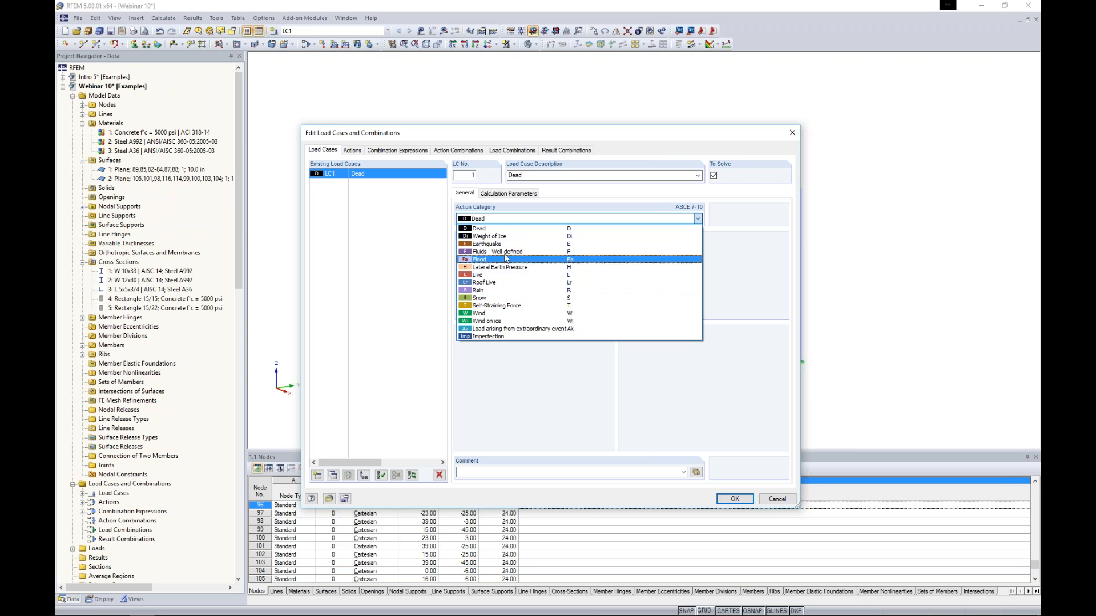
pyautogui.click(411, 268)
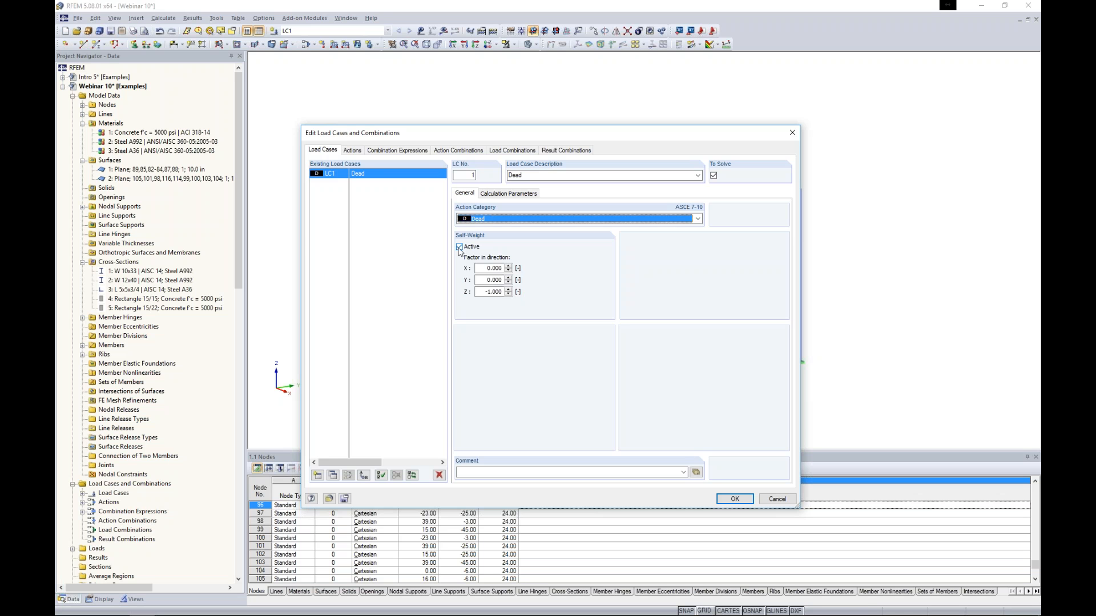
# Step: Add load case LC2 described as Live and assign it the Live action category
pyautogui.click(318, 475)
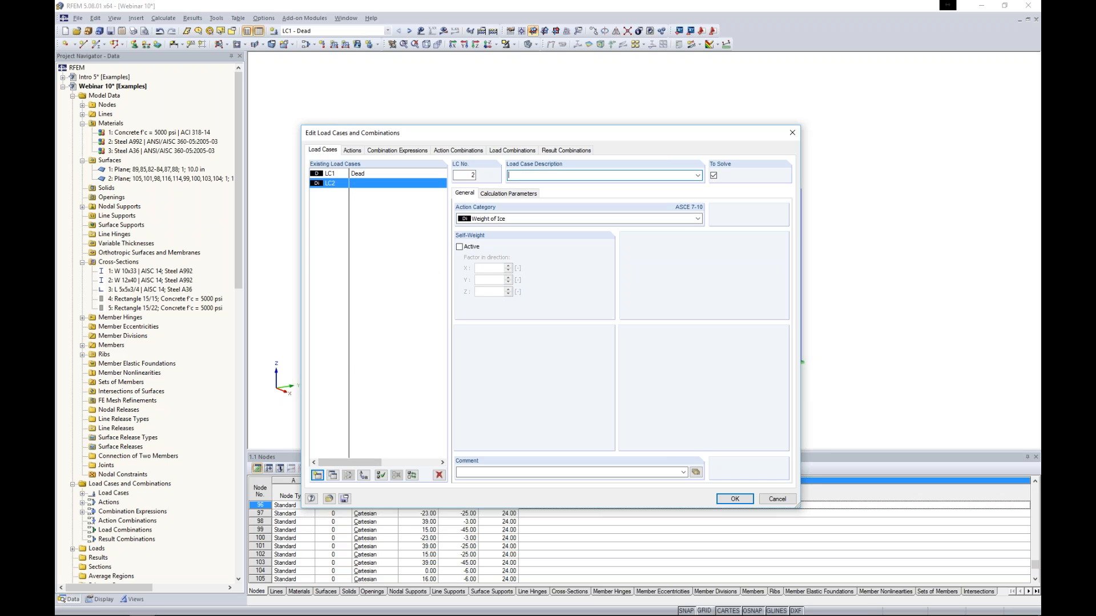
pyautogui.click(497, 219)
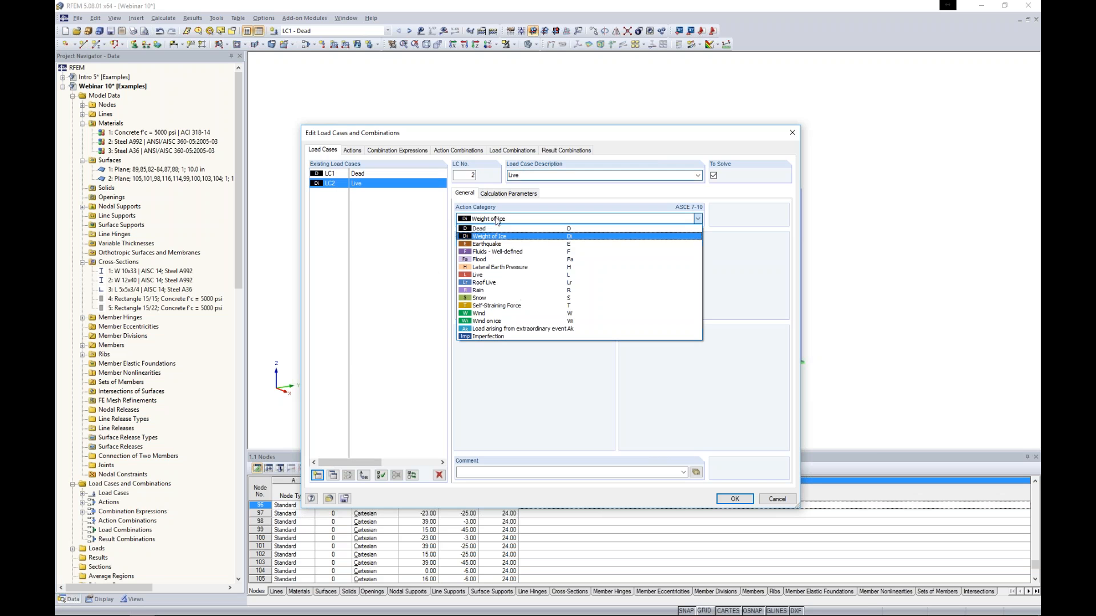
pyautogui.click(482, 278)
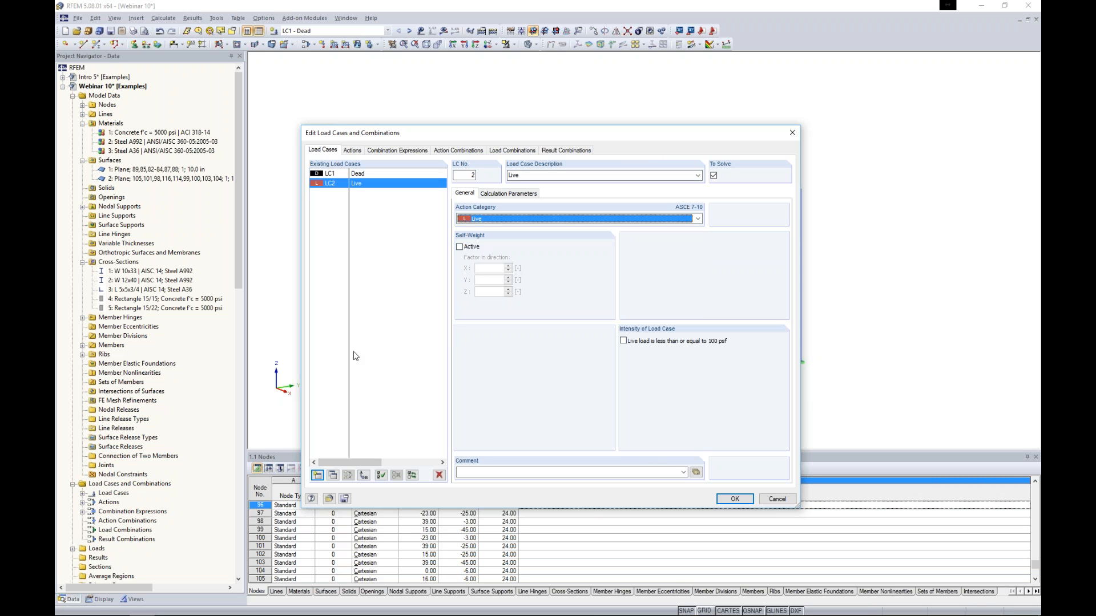
# Step: Add load case LC3 described as Wind and assign it the Wind action category
pyautogui.click(317, 475)
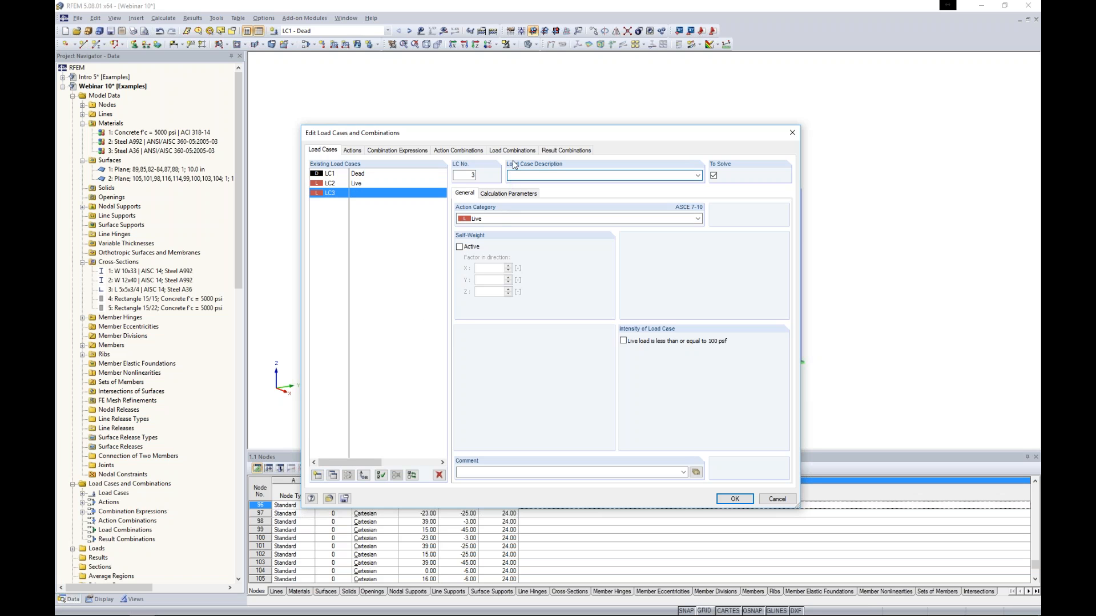
pyautogui.write('Wind')
pyautogui.click(494, 219)
pyautogui.click(477, 314)
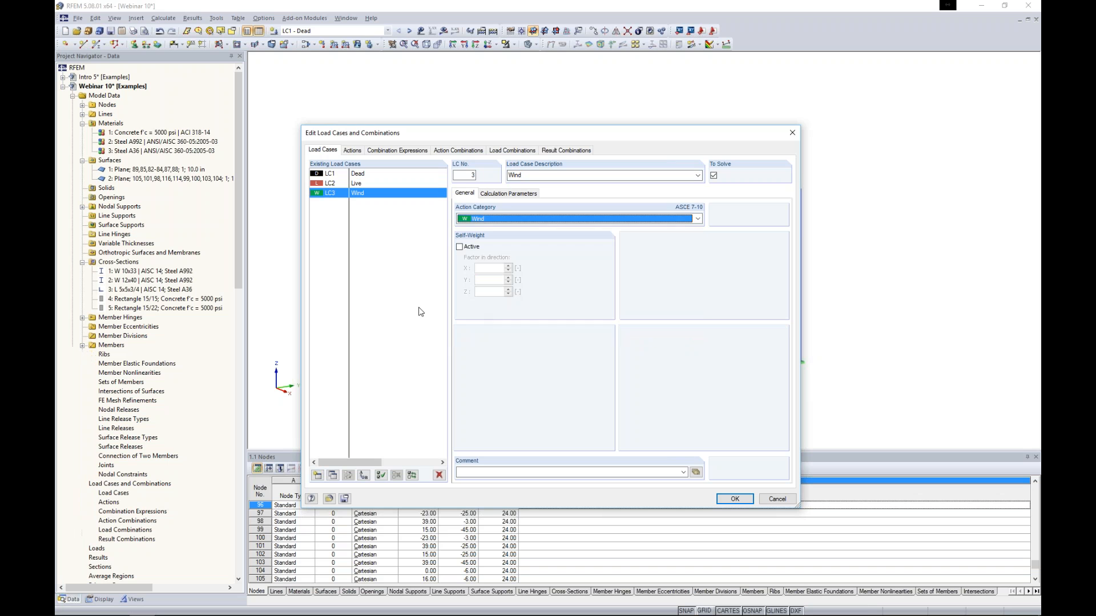
# Step: Review the ASCE 7-10 Section 2.3 (LRFD) combination expressions and generate the load combinations
pyautogui.click(415, 153)
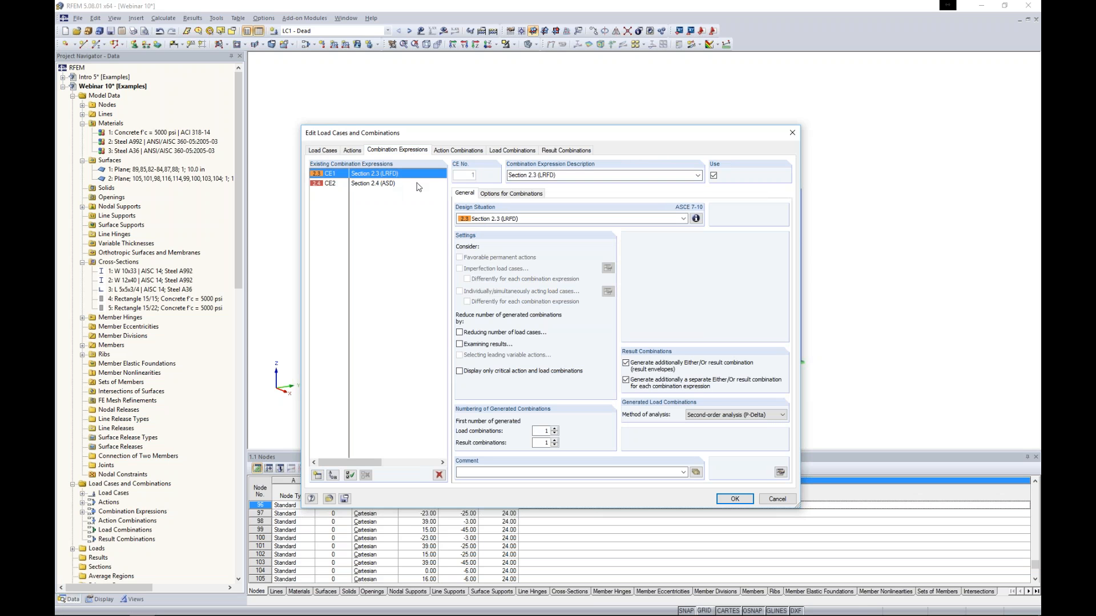
pyautogui.click(696, 220)
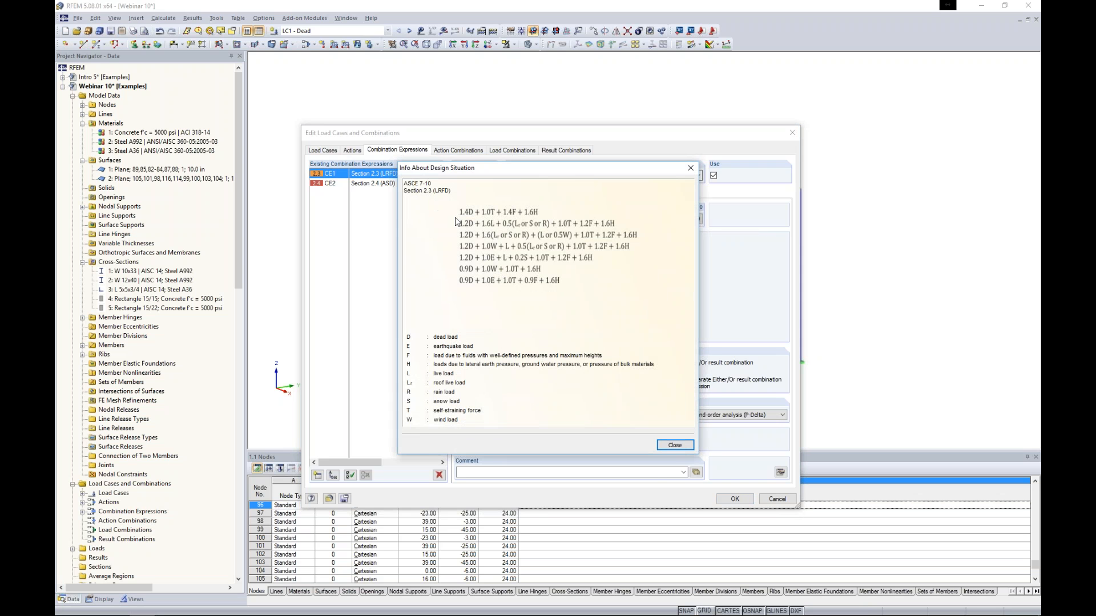
pyautogui.click(672, 445)
pyautogui.click(498, 151)
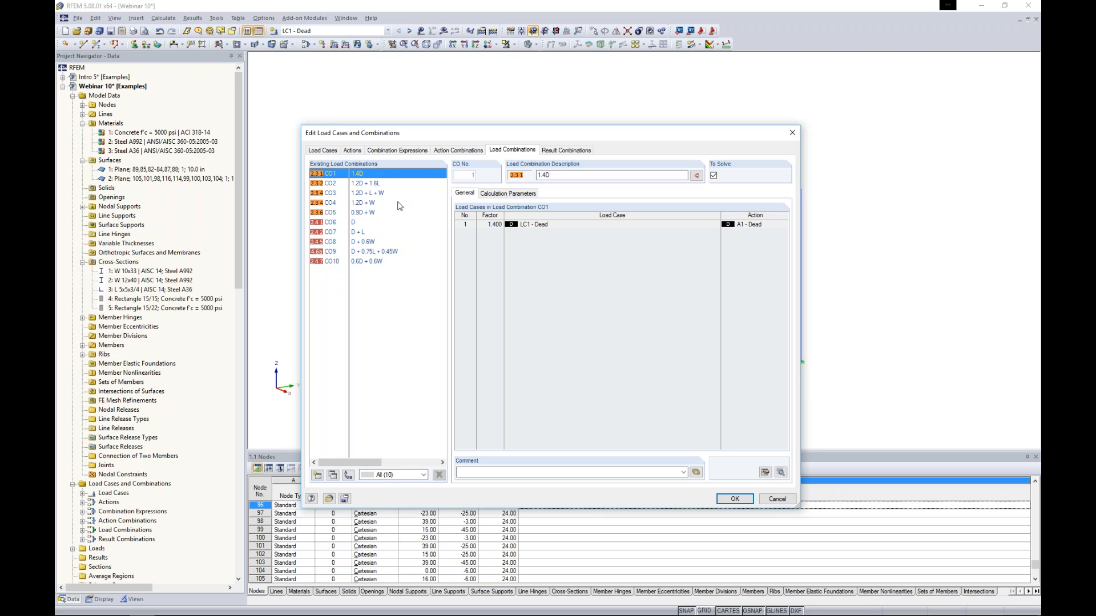
# Step: Examine the calculation parameters of load combination CO1 and the existing result combinations, and close the load combination settings
pyautogui.click(507, 194)
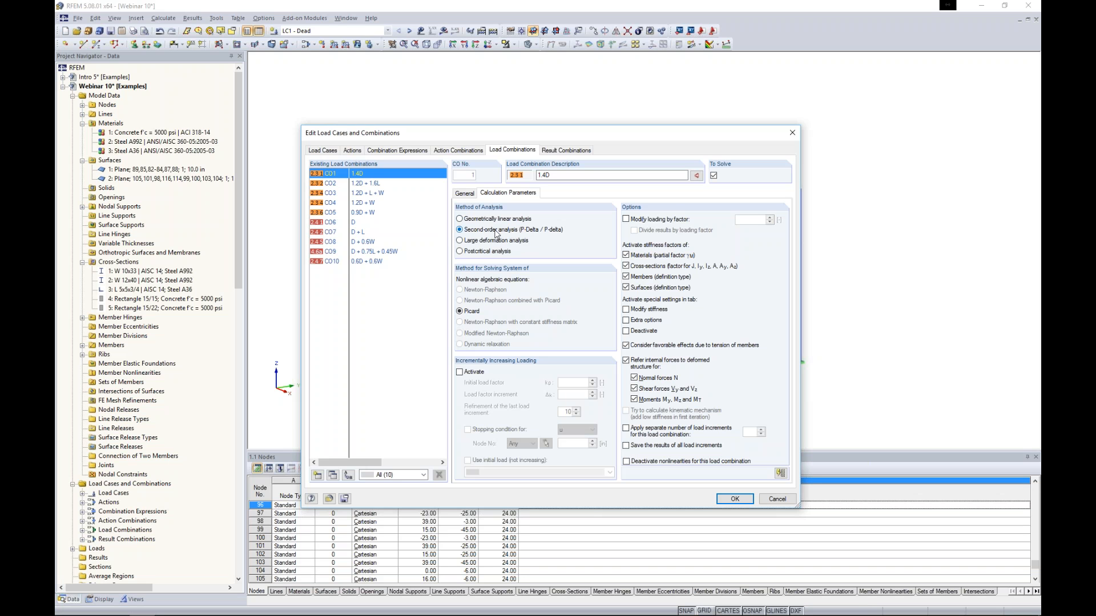
pyautogui.click(550, 153)
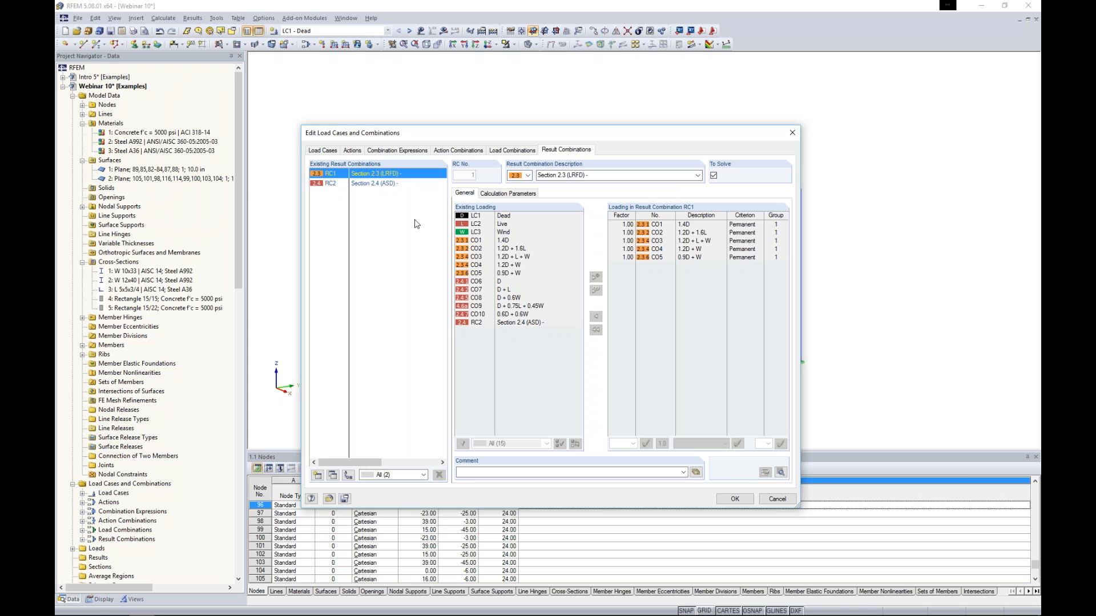
pyautogui.click(735, 500)
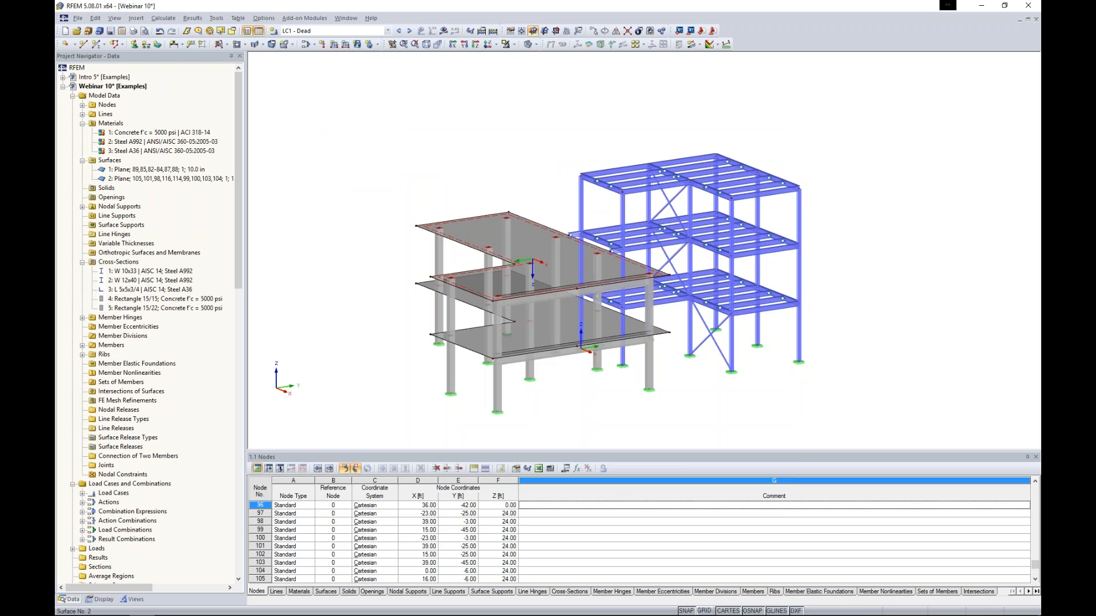
# Step: For load case LC1 - Dead, define a uniform force surface load in global direction ZL with a negative magnitude
pyautogui.click(387, 31)
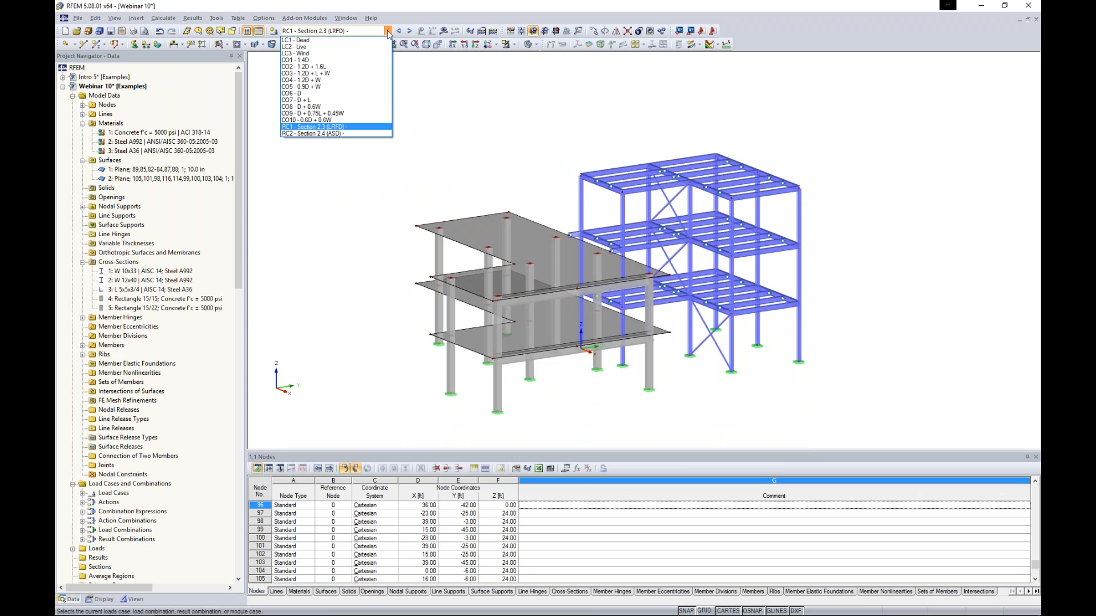
pyautogui.click(349, 45)
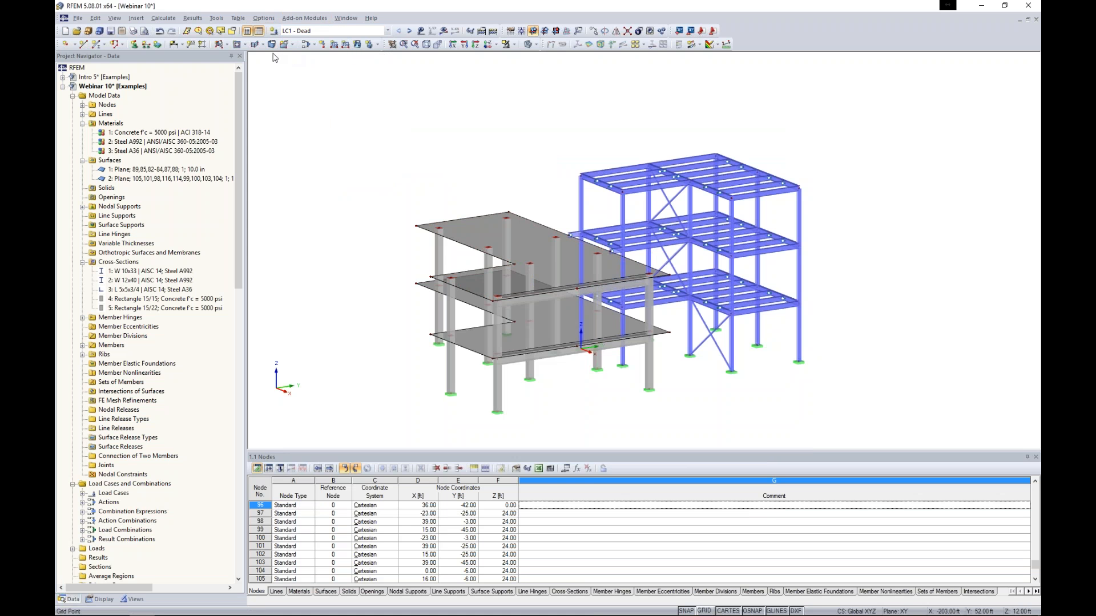
pyautogui.keyDown('ctrl'); pyautogui.moveTo(404, 193); pyautogui.dragTo(408, 183, button='middle'); pyautogui.keyUp('ctrl')
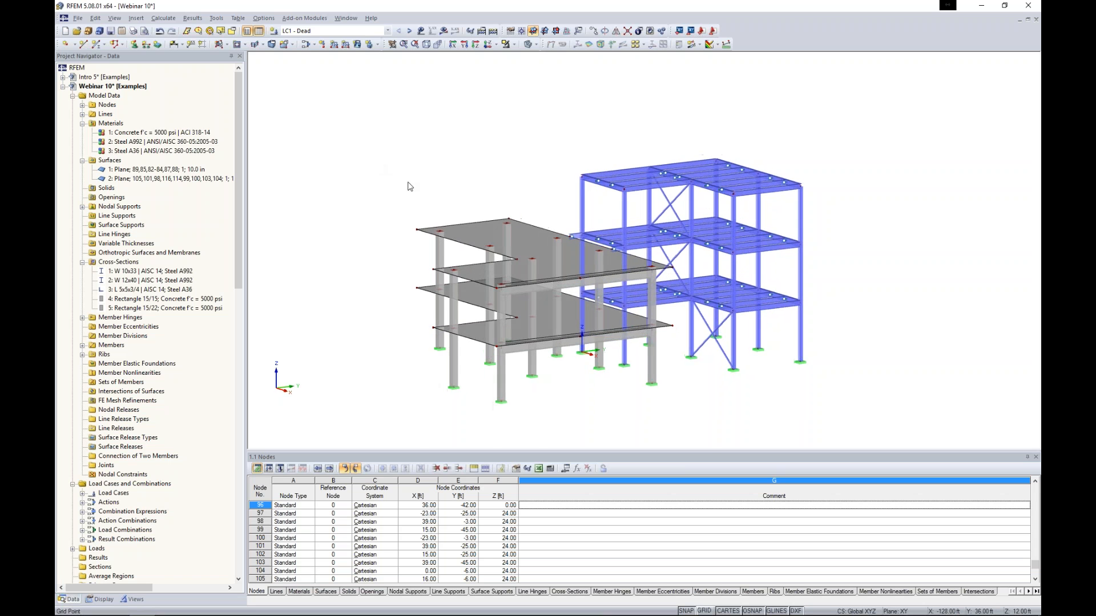
pyautogui.scroll(3, 408, 184)
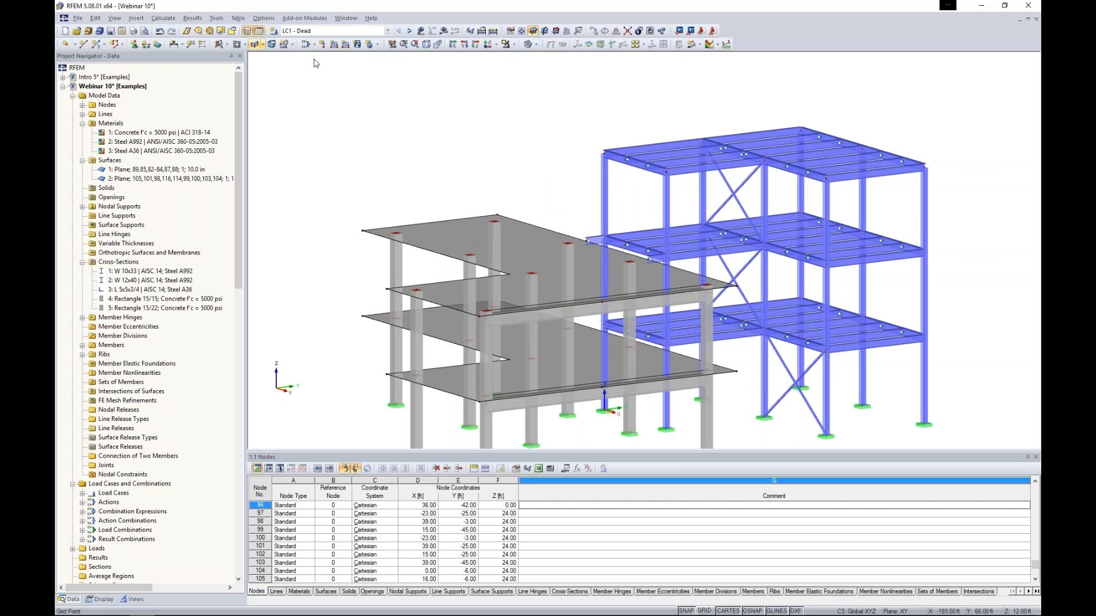
pyautogui.click(357, 45)
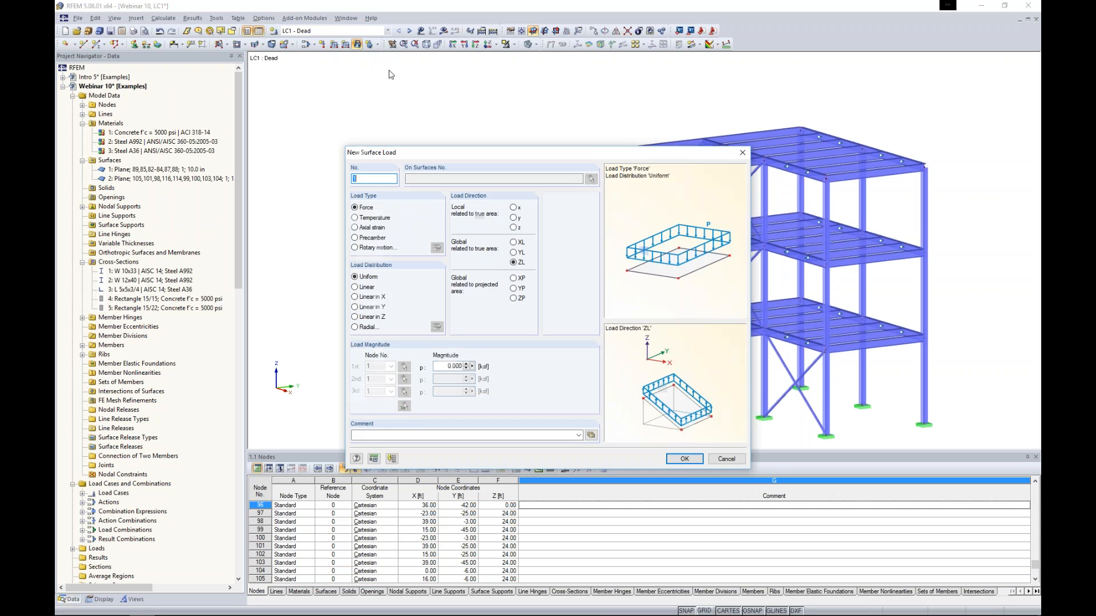
pyautogui.moveTo(447, 154); pyautogui.dragTo(452, 110)
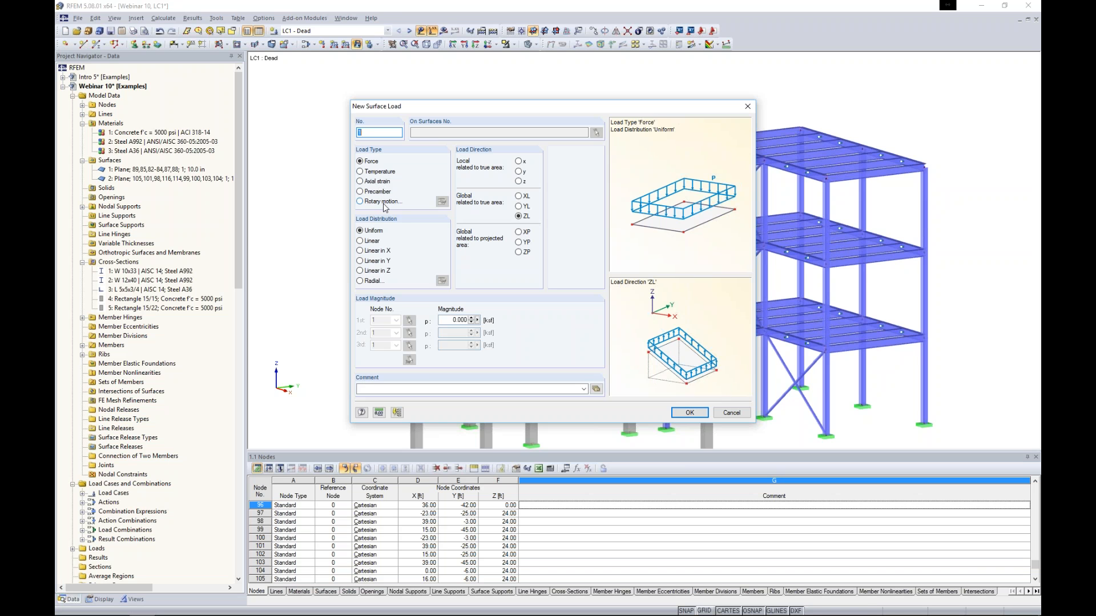
pyautogui.click(518, 231)
pyautogui.click(518, 242)
pyautogui.click(518, 252)
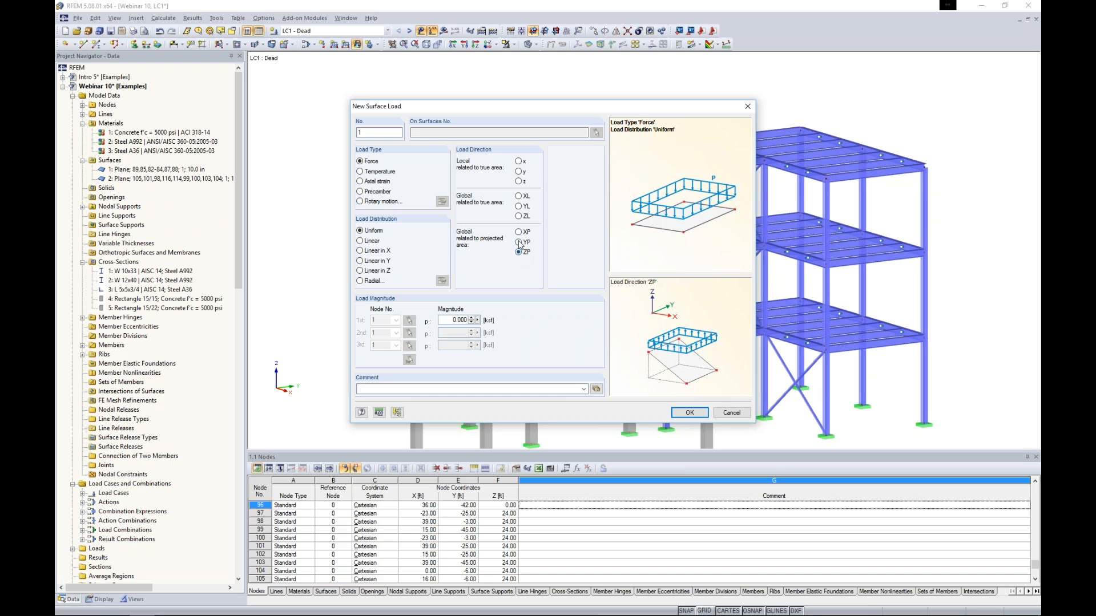
pyautogui.click(518, 216)
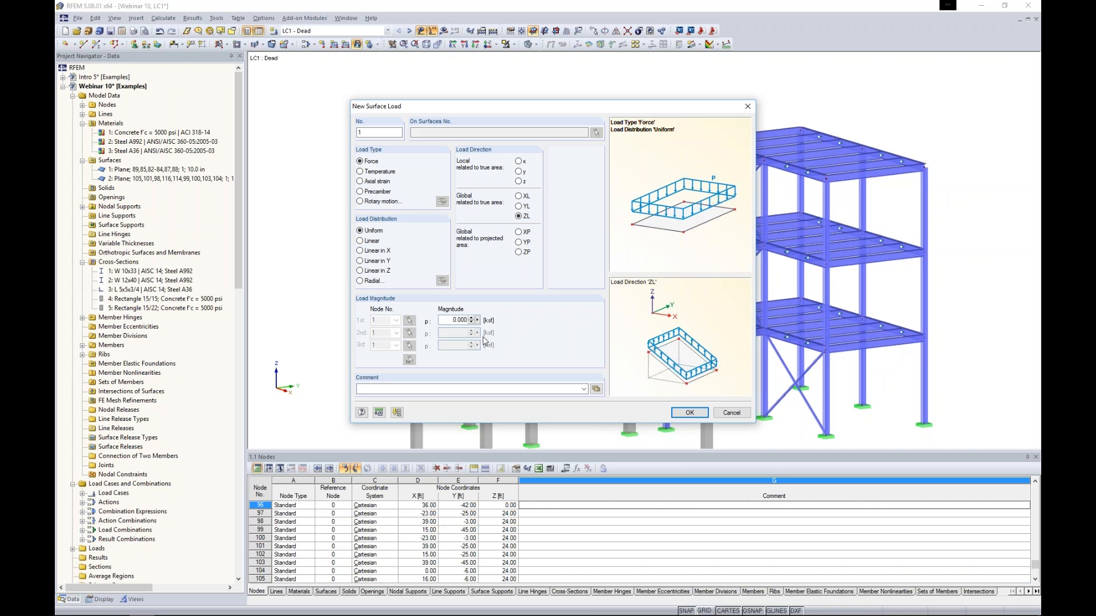
pyautogui.write('-0')
pyautogui.click(689, 412)
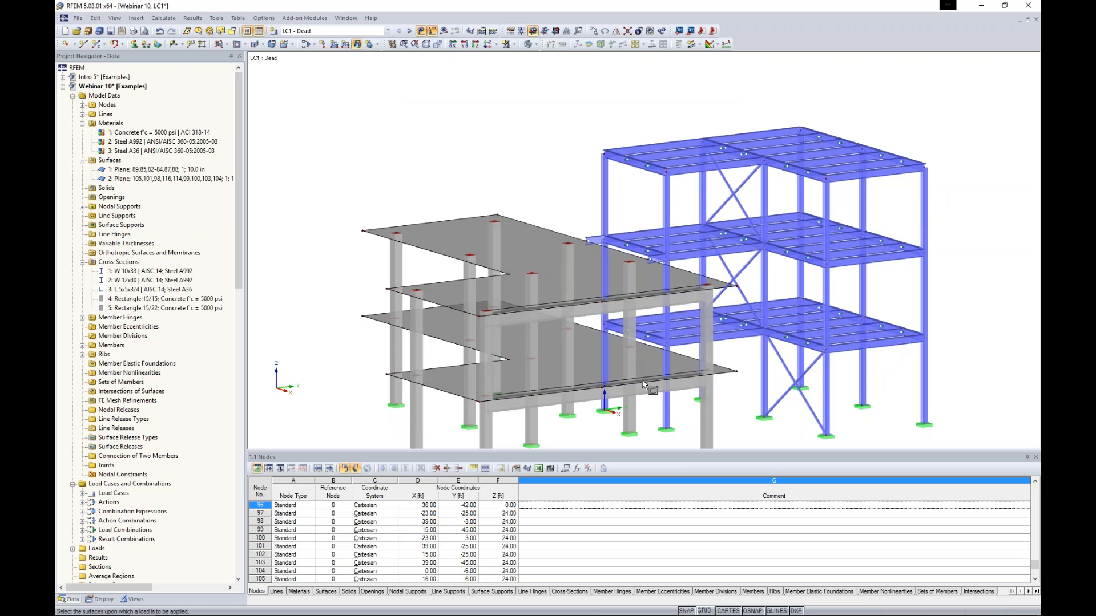
# Step: Apply the surface load to the upper and lower concrete floor slabs and finish placing it
pyautogui.click(565, 276)
pyautogui.click(558, 352)
pyautogui.rightClick(345, 332)
pyautogui.keyDown('ctrl'); pyautogui.moveTo(335, 346); pyautogui.dragTo(347, 270, button='middle'); pyautogui.keyUp('ctrl')
pyautogui.moveTo(522, 275); pyautogui.dragTo(439, 316, button='middle')
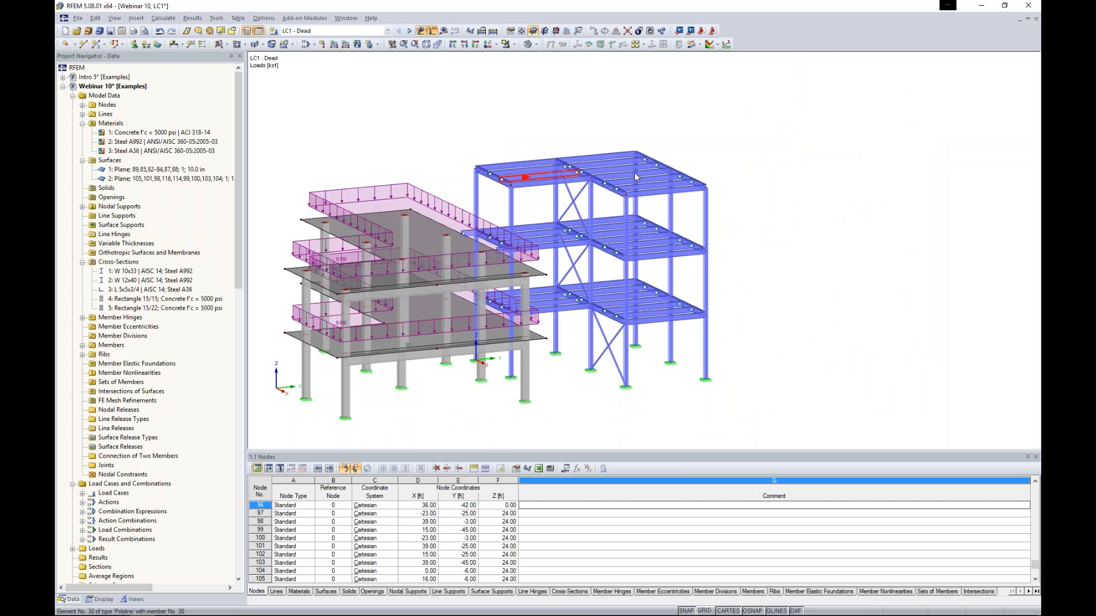
# Step: Try the ASCE/SEI 7-10 duopitch roof snow load generator, taking a 0.025 ksf ground snow load from the US snow zone map
pyautogui.scroll(1, 645, 186)
pyautogui.scroll(1, 645, 186)
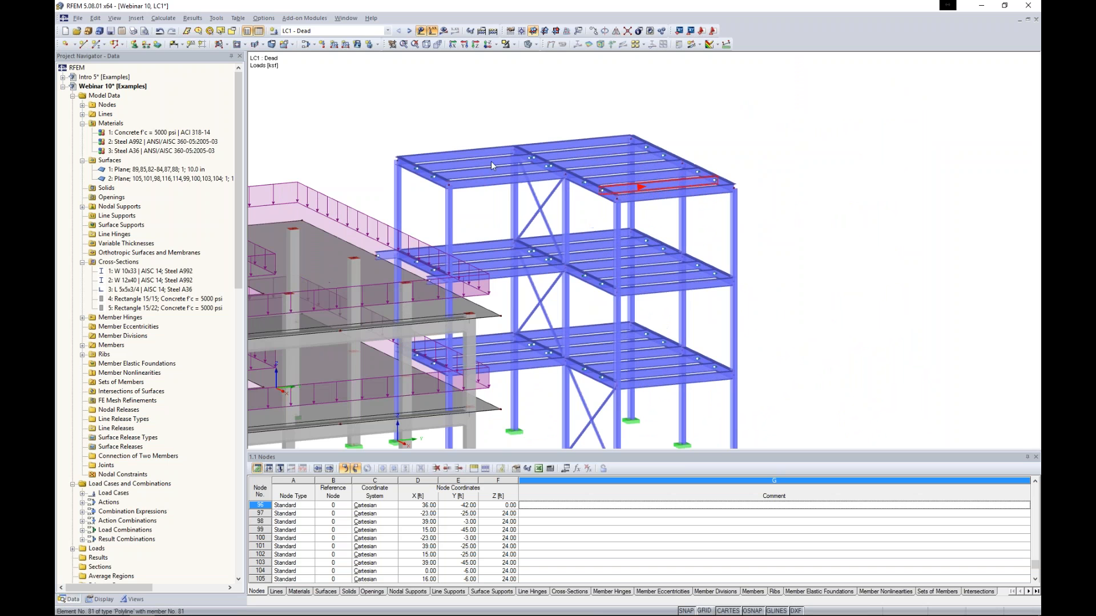
pyautogui.moveTo(462, 164)
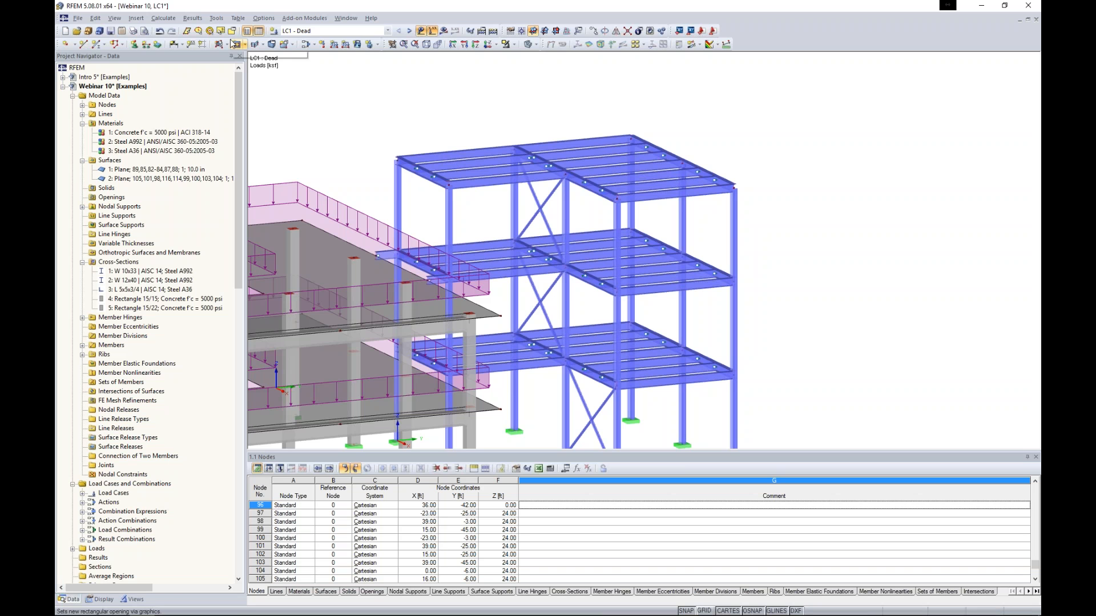
pyautogui.click(218, 19)
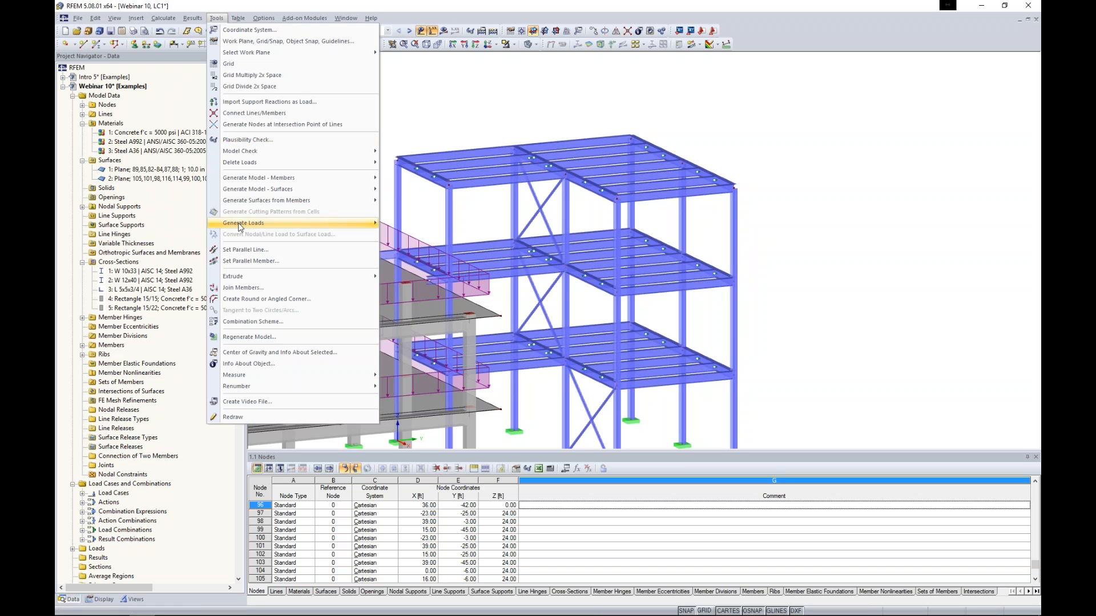
pyautogui.moveTo(240, 227)
pyautogui.moveTo(414, 266)
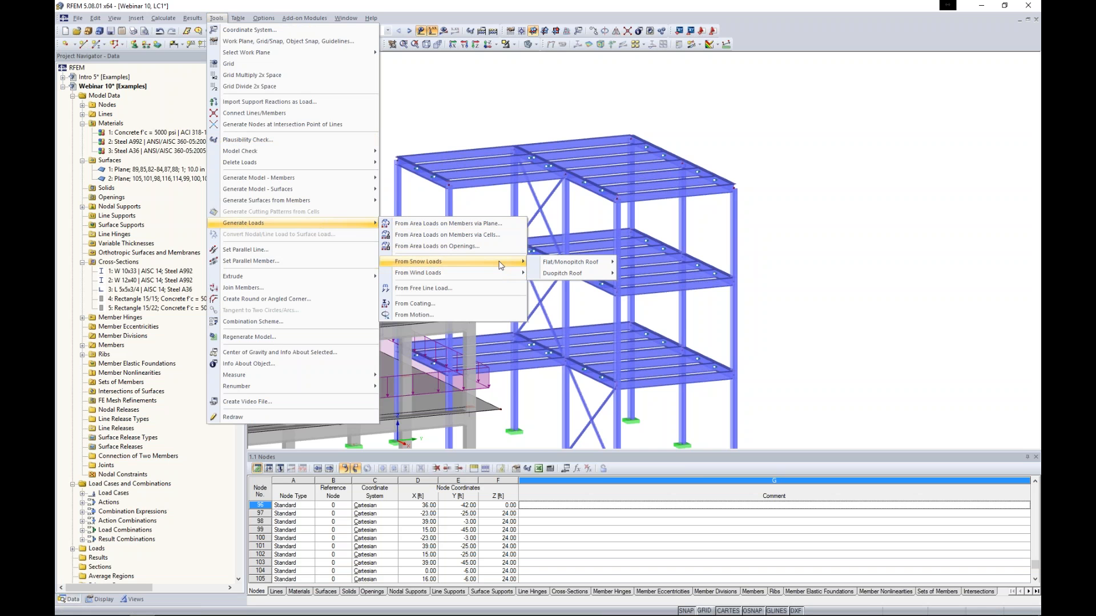
pyautogui.moveTo(570, 263)
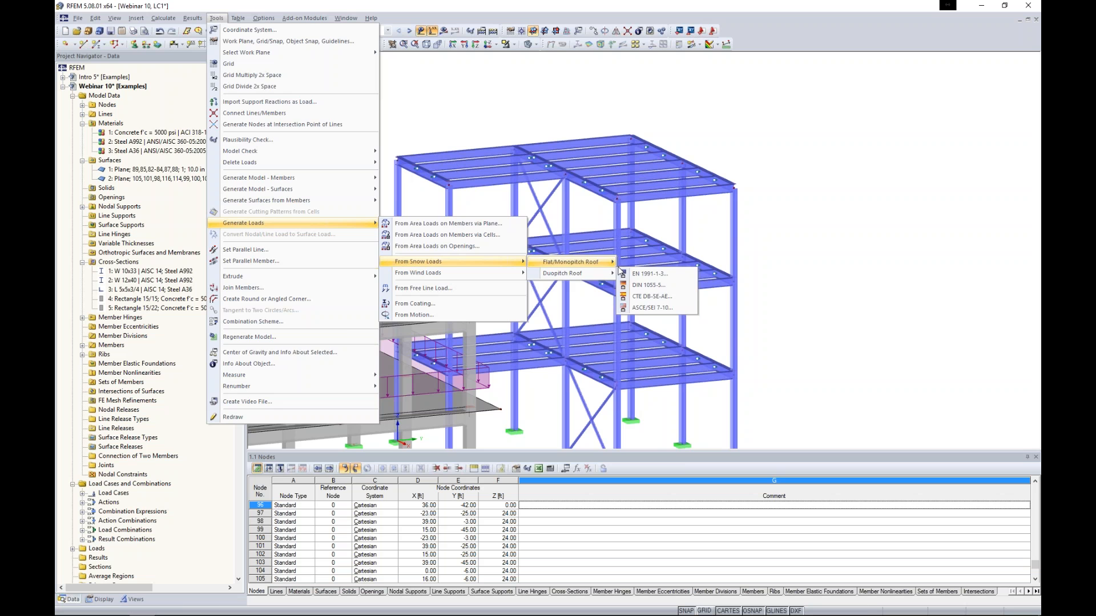
pyautogui.click(648, 308)
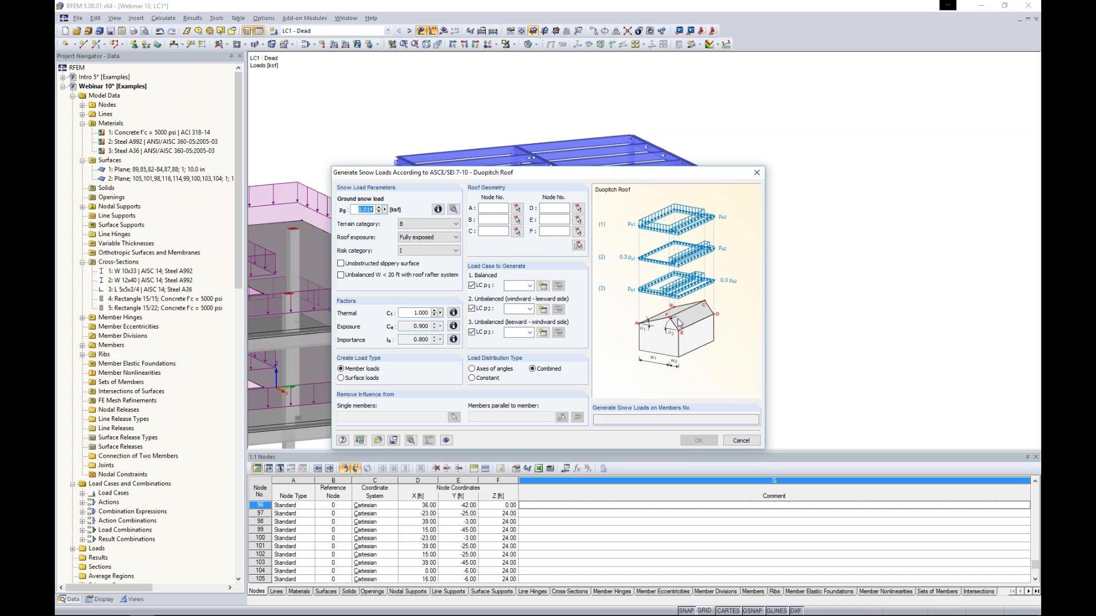
pyautogui.click(441, 212)
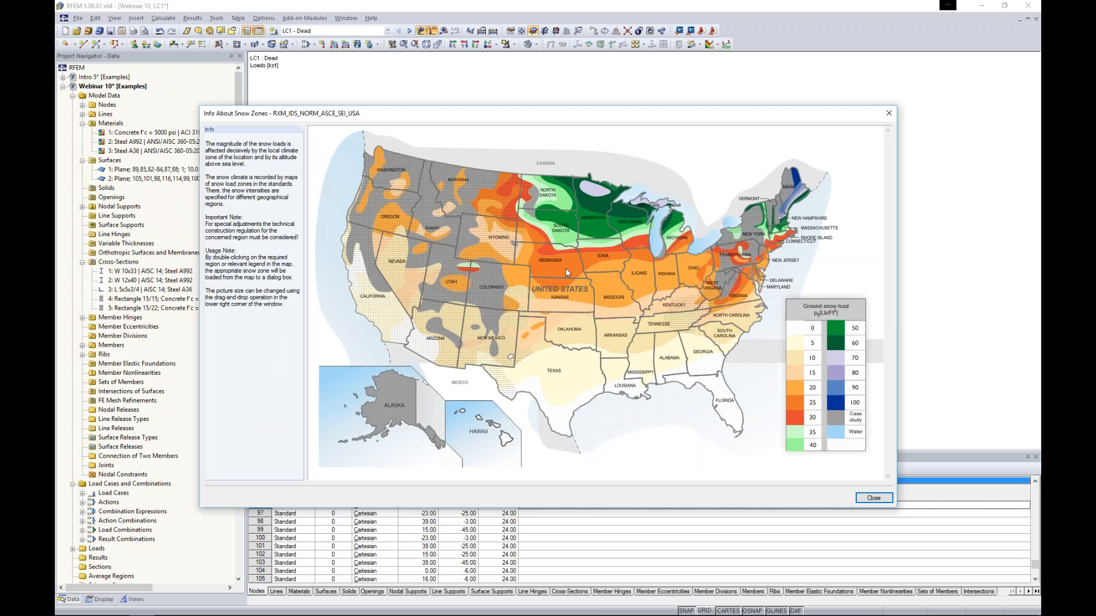
pyautogui.doubleClick(566, 268)
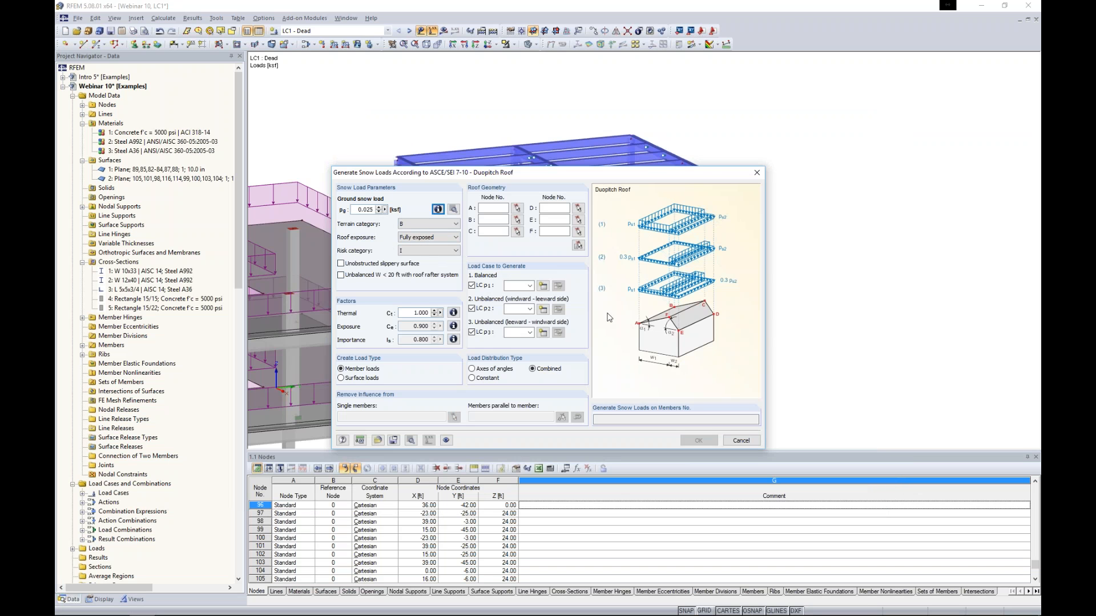
pyautogui.click(741, 440)
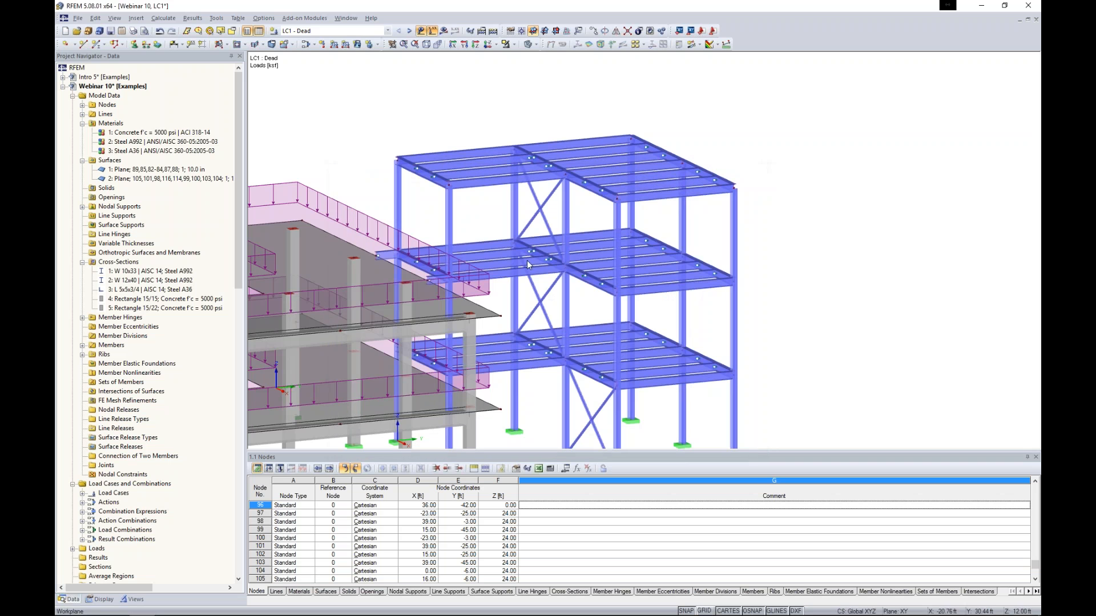
# Step: Set up an area load conversion to member loads via planes, with true-area direction ZL and a negative uniform magnitude
pyautogui.click(217, 19)
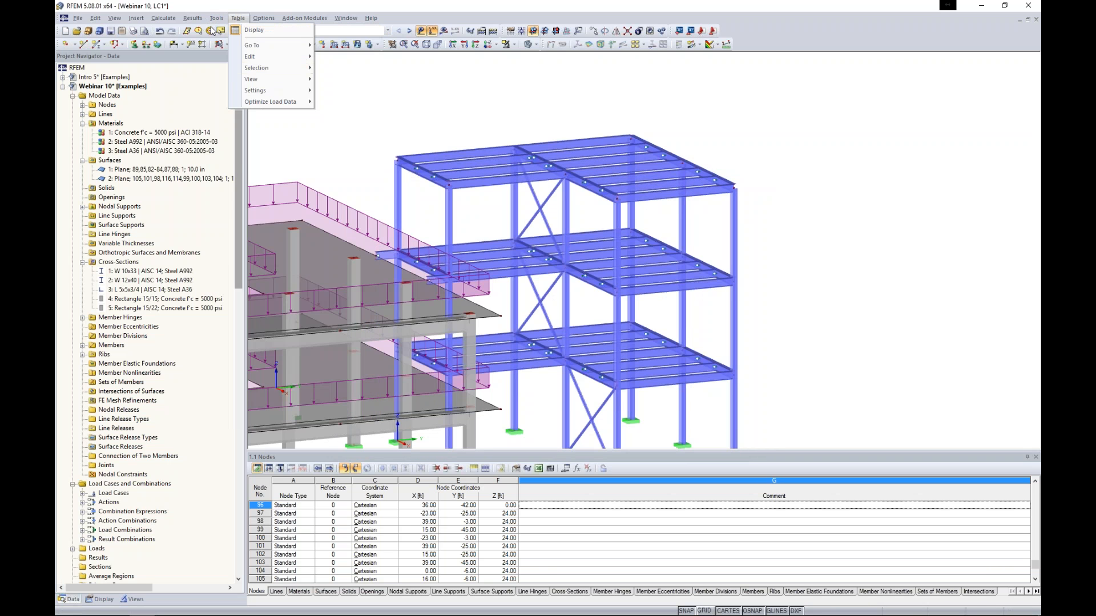
pyautogui.moveTo(194, 19)
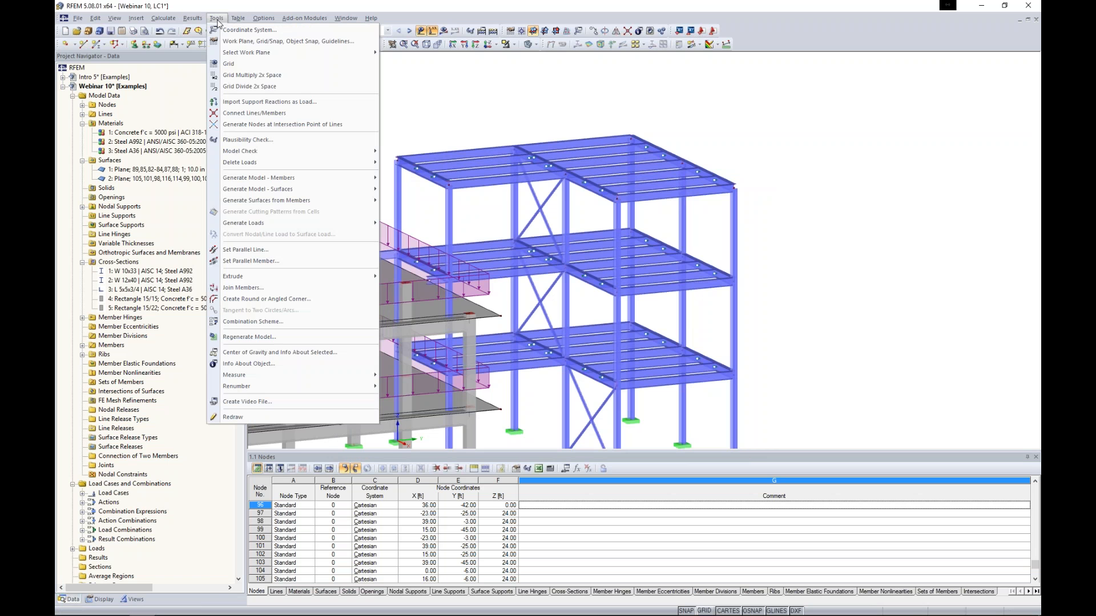
pyautogui.moveTo(327, 223)
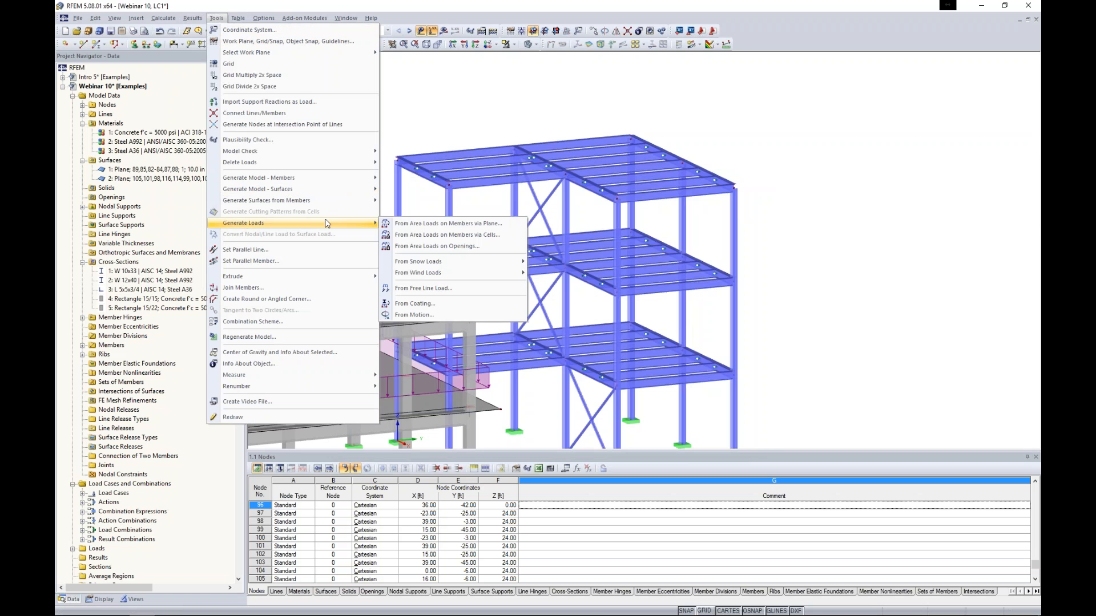
pyautogui.click(414, 223)
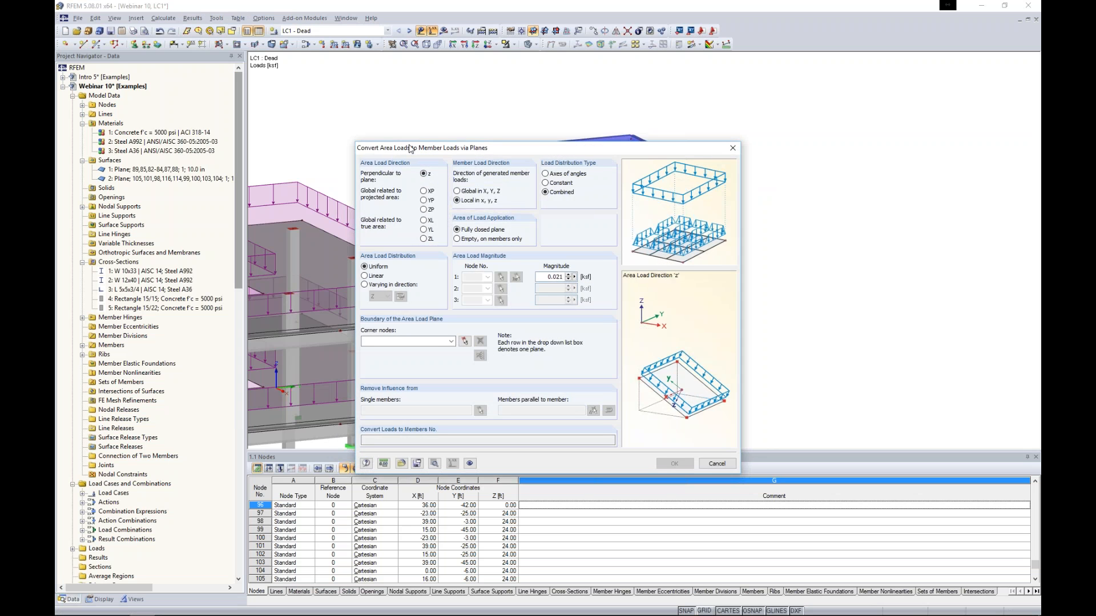
pyautogui.moveTo(431, 147); pyautogui.dragTo(621, 99)
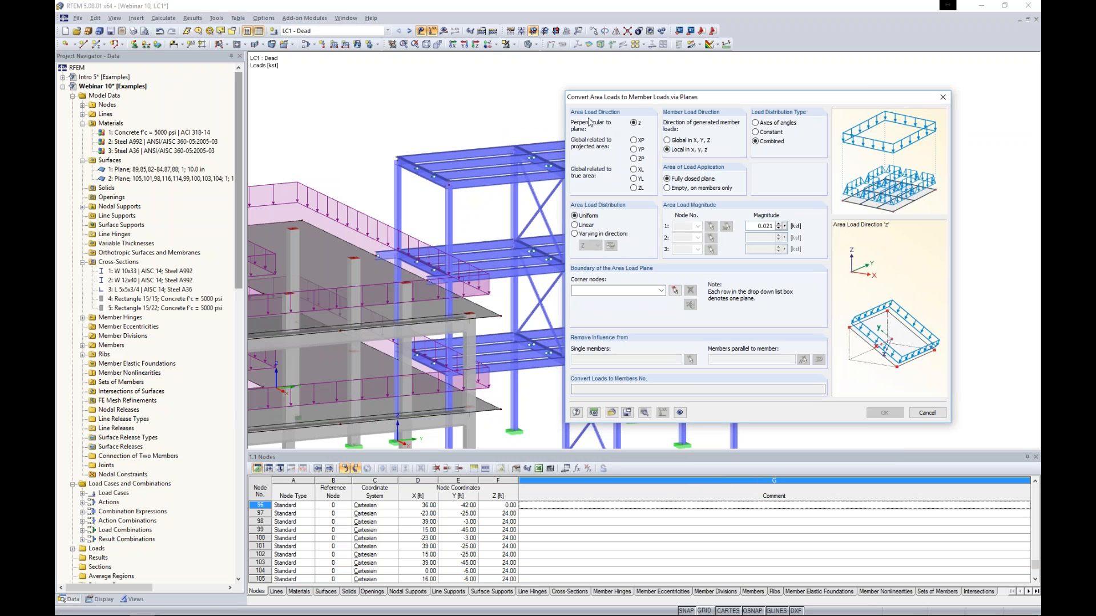
pyautogui.click(634, 189)
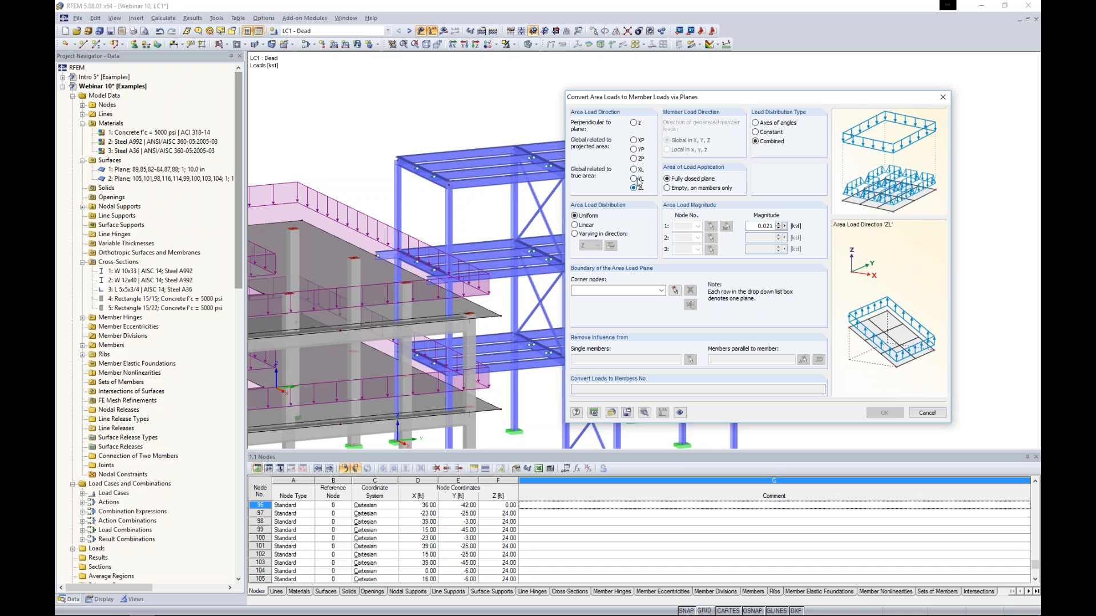
pyautogui.doubleClick(762, 226)
pyautogui.write('-0')
# Step: Define the area load plane on the steel frame's roof by picking the corner nodes of its L-shaped outline
pyautogui.click(675, 291)
pyautogui.scroll(4, 494, 230)
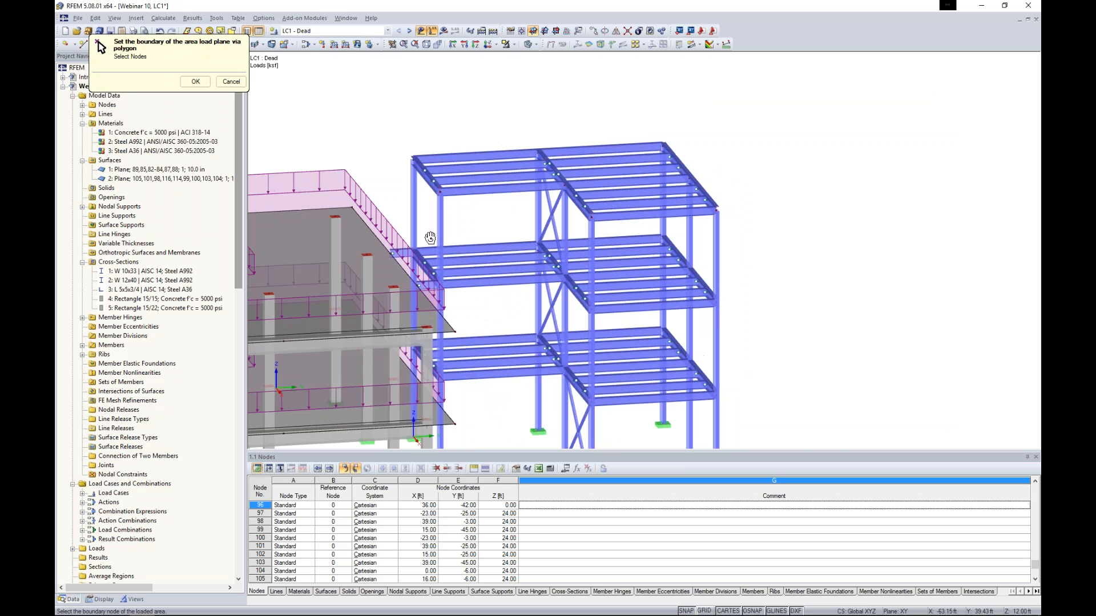
pyautogui.moveTo(514, 231); pyautogui.dragTo(453, 255, button='middle')
pyautogui.click(327, 159)
pyautogui.click(694, 138)
pyautogui.click(777, 234)
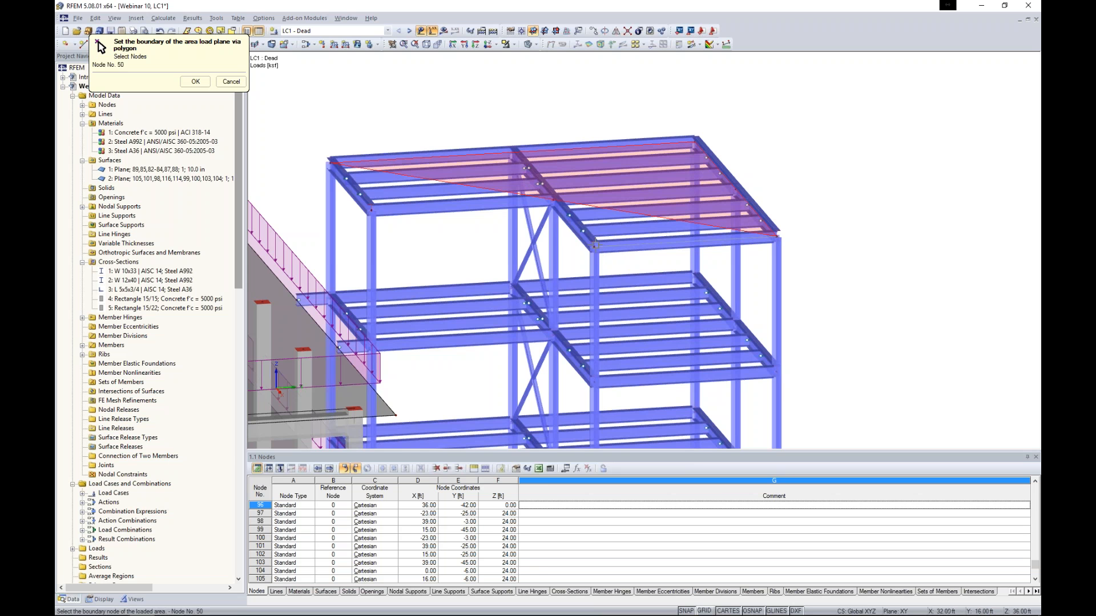
pyautogui.click(594, 247)
pyautogui.click(556, 200)
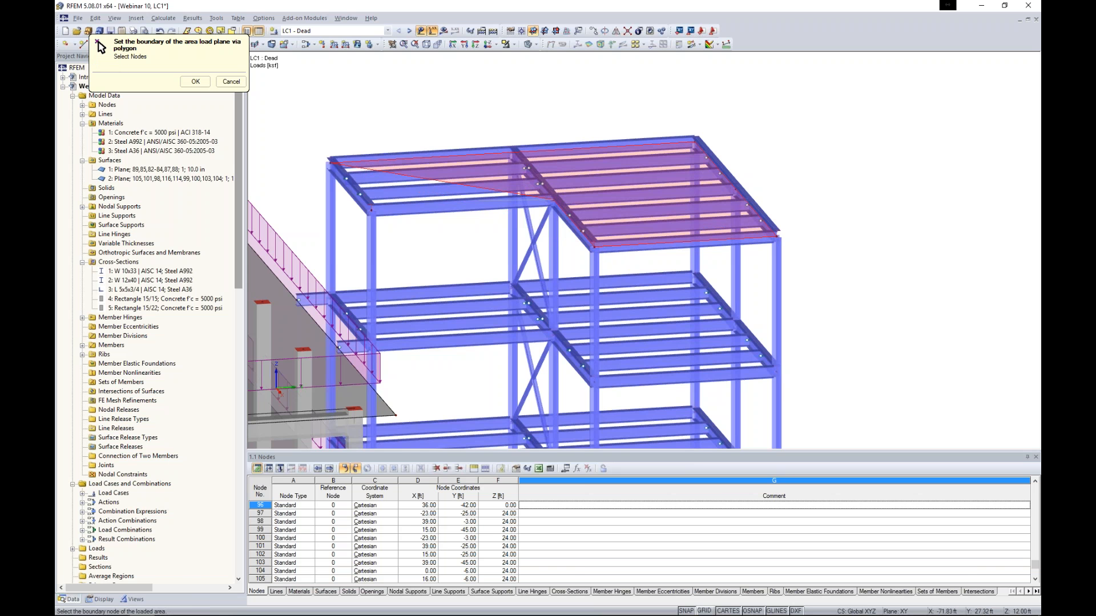
pyautogui.click(368, 207)
pyautogui.click(330, 159)
# Step: Add a second area load plane along the corner nodes of the steel frame's middle floor
pyautogui.moveTo(450, 252); pyautogui.dragTo(372, 224, button='middle')
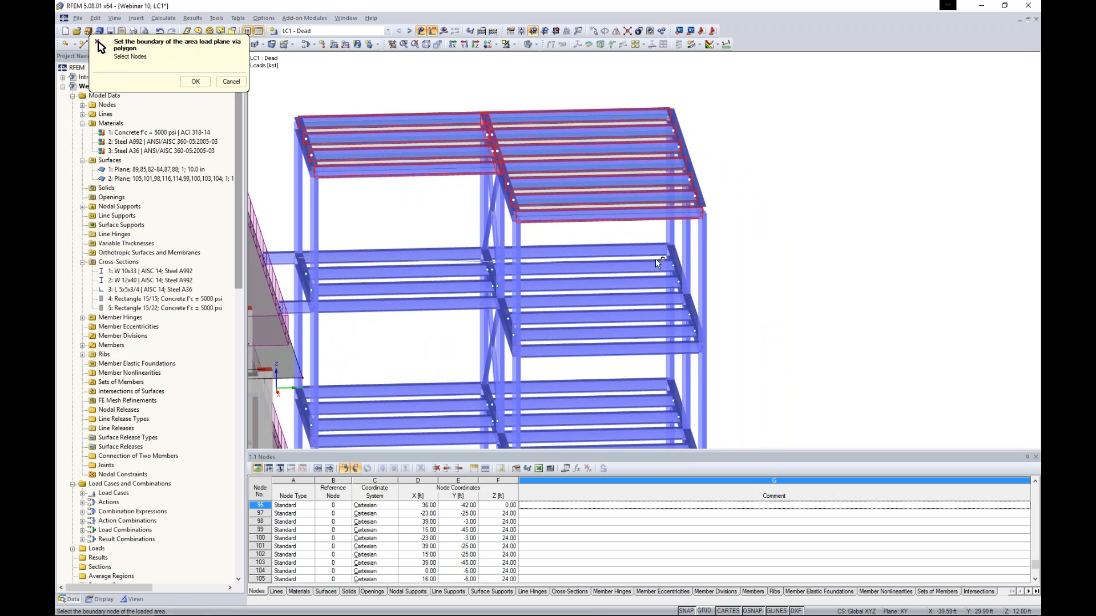
pyautogui.click(671, 247)
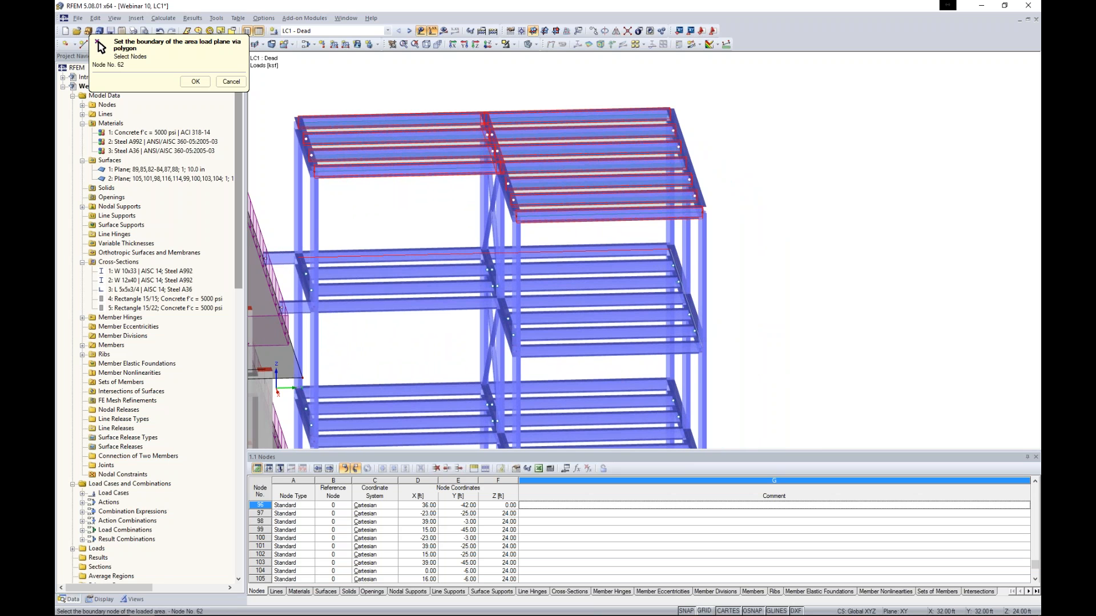
pyautogui.click(515, 350)
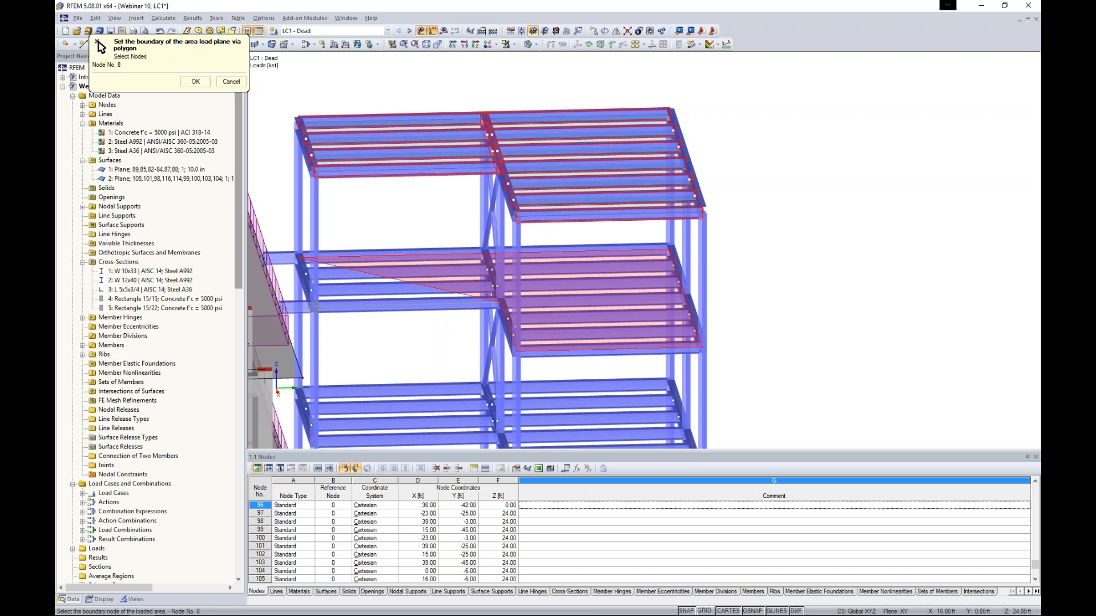
pyautogui.click(296, 257)
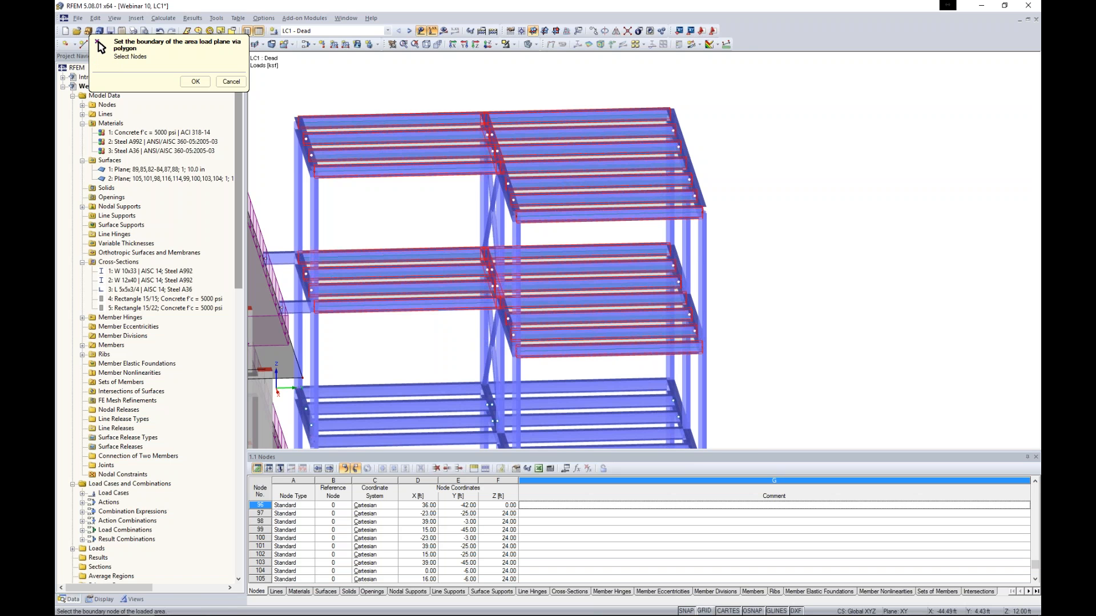
# Step: Add a third area load plane along the corner nodes of the steel frame's lowest floor and finish the boundary definition
pyautogui.moveTo(428, 337); pyautogui.dragTo(477, 183, button='middle')
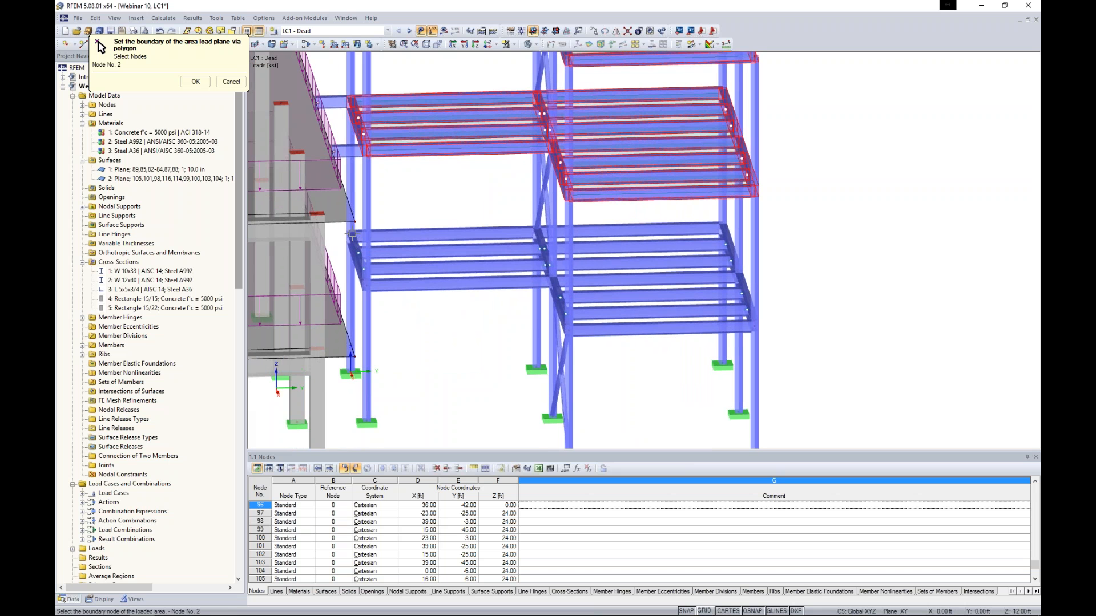
pyautogui.click(721, 228)
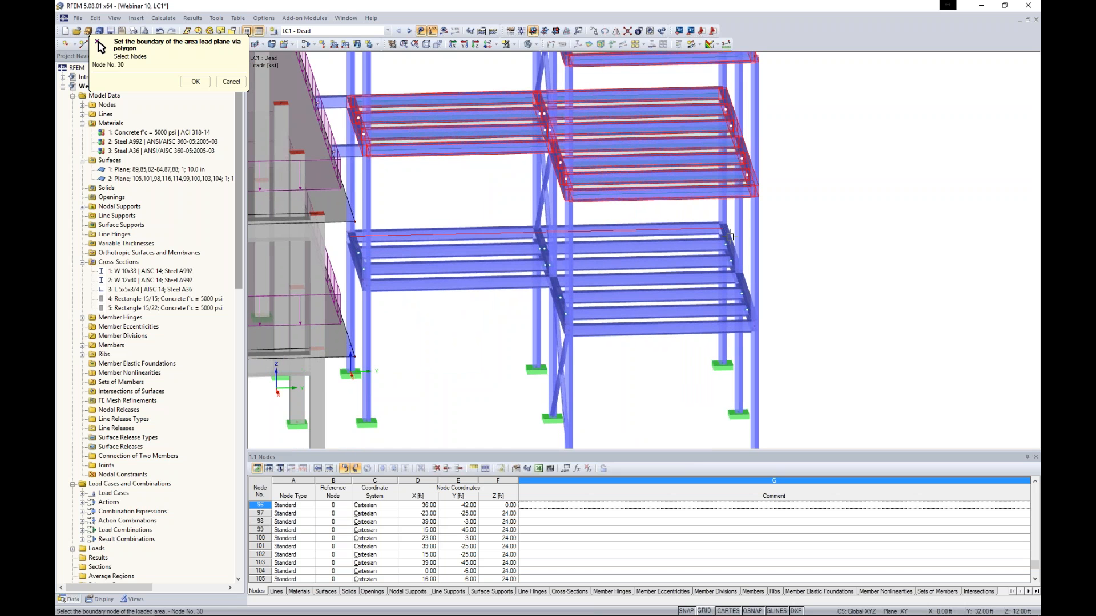
pyautogui.click(753, 325)
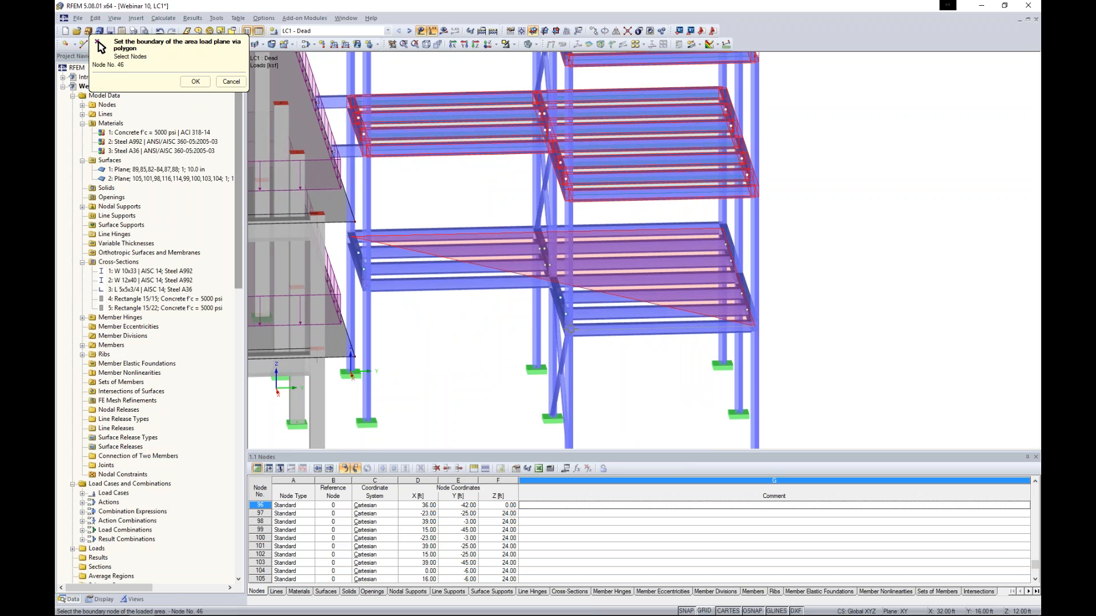
pyautogui.click(573, 335)
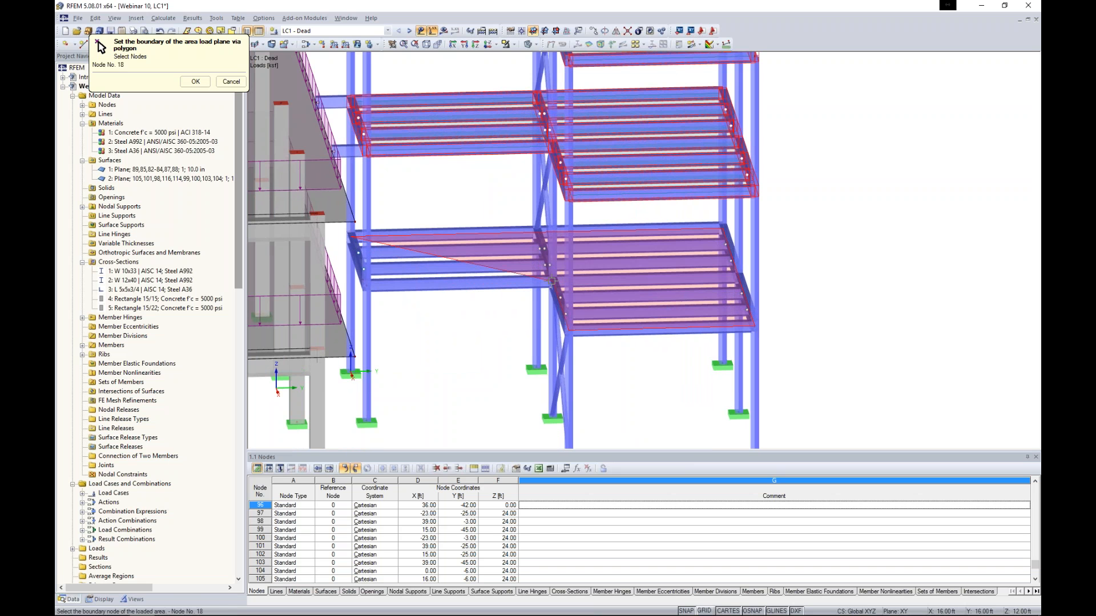
pyautogui.click(361, 279)
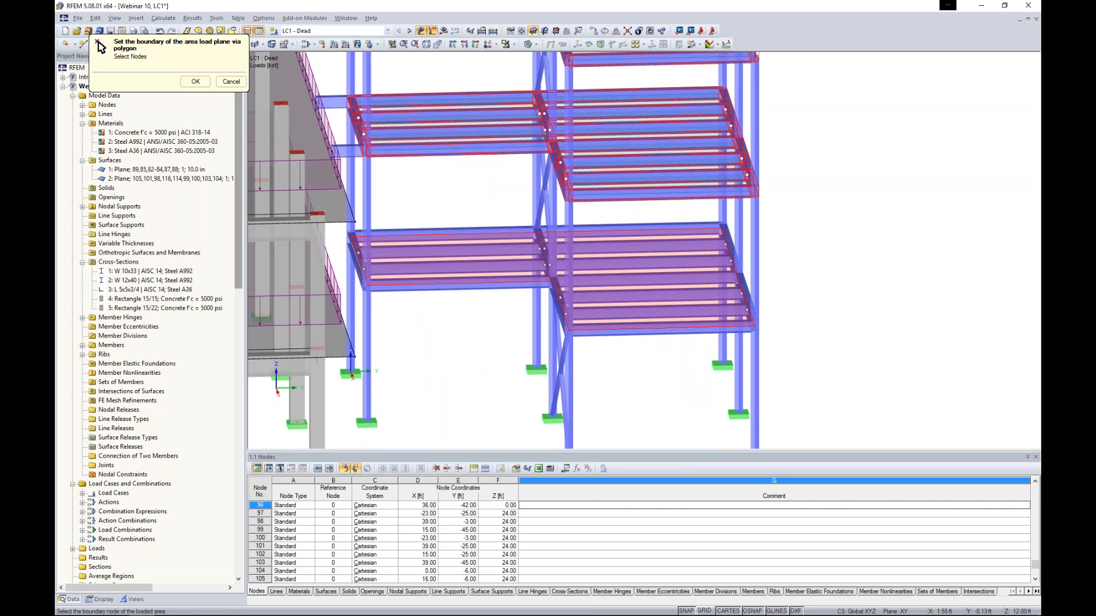
pyautogui.click(349, 234)
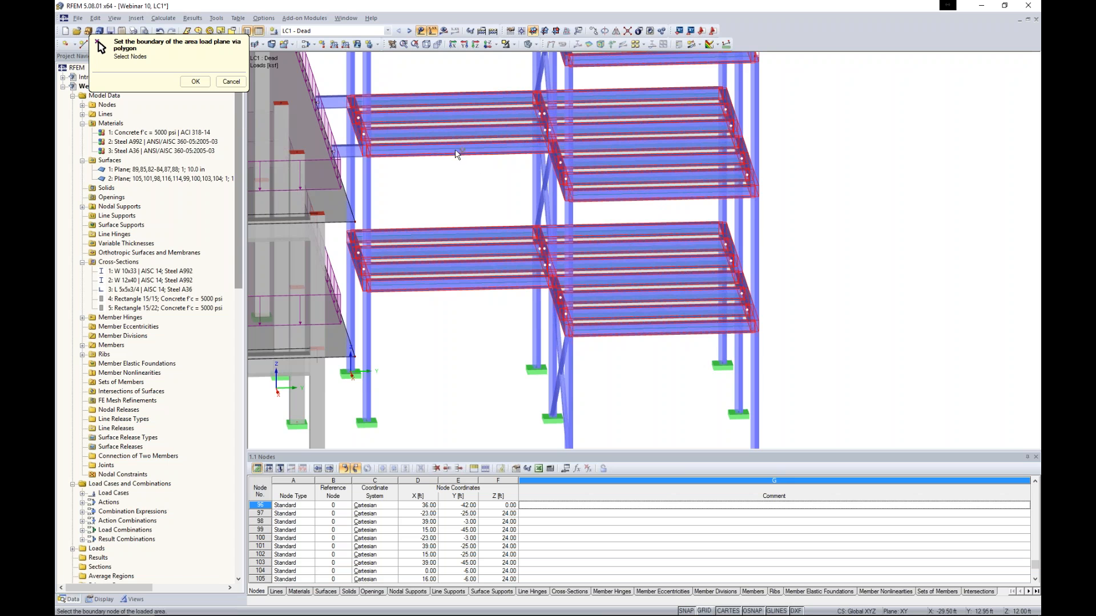
pyautogui.click(195, 82)
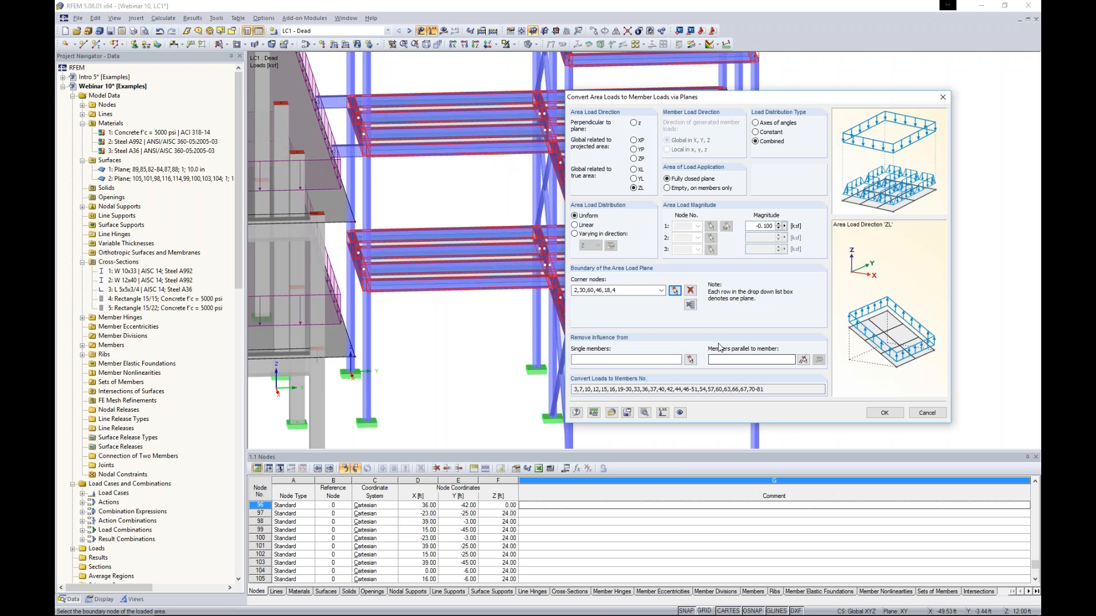
# Step: Exclude members parallel to the selected girder, member 54, from the area load conversion and generate the member loads
pyautogui.click(803, 360)
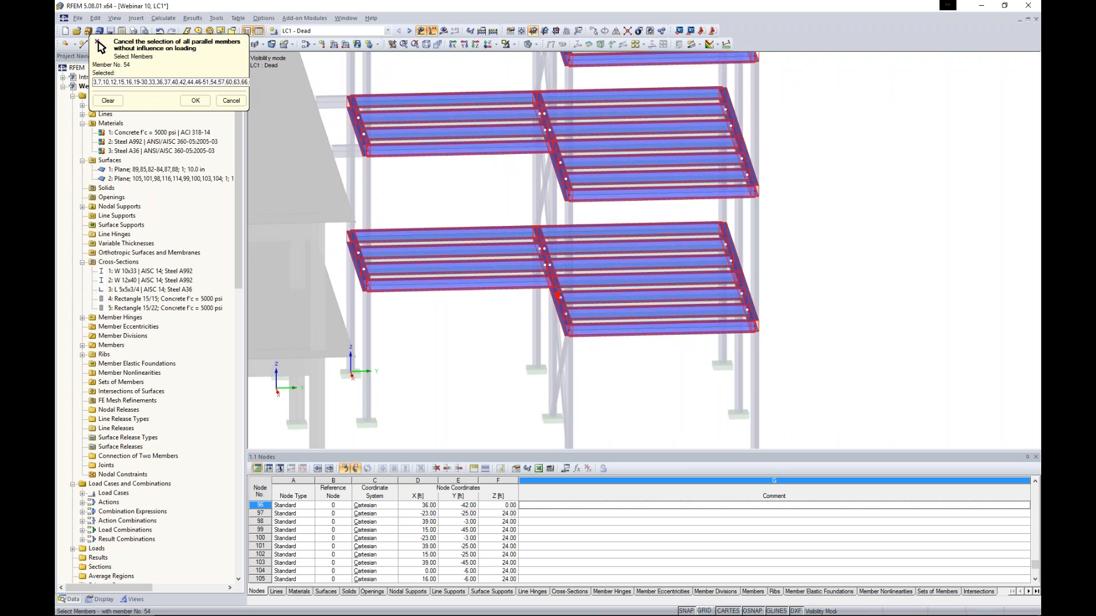
pyautogui.click(558, 295)
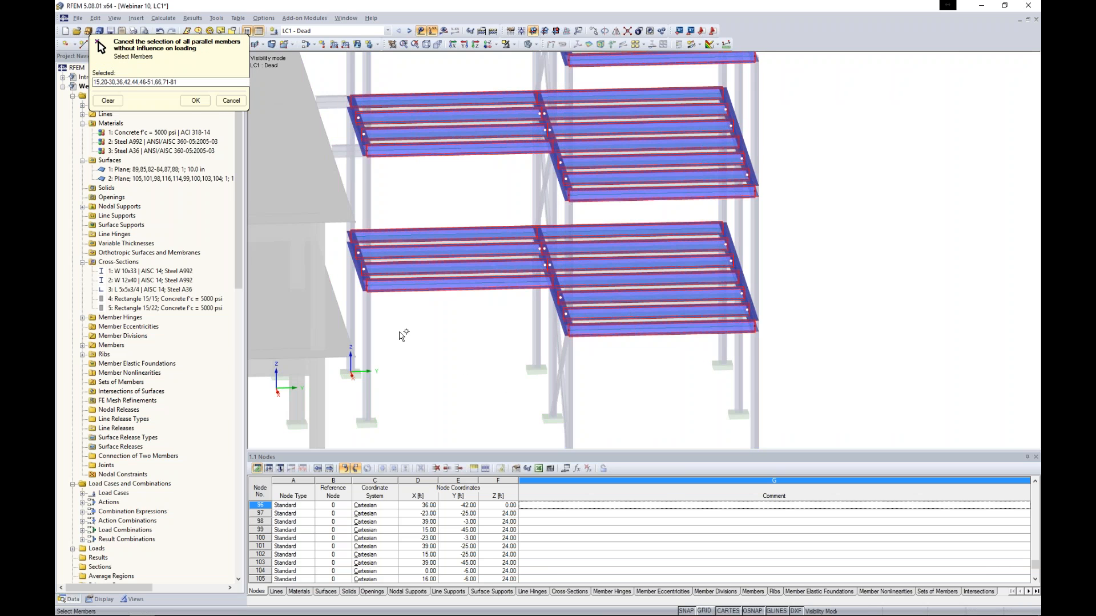
pyautogui.click(195, 100)
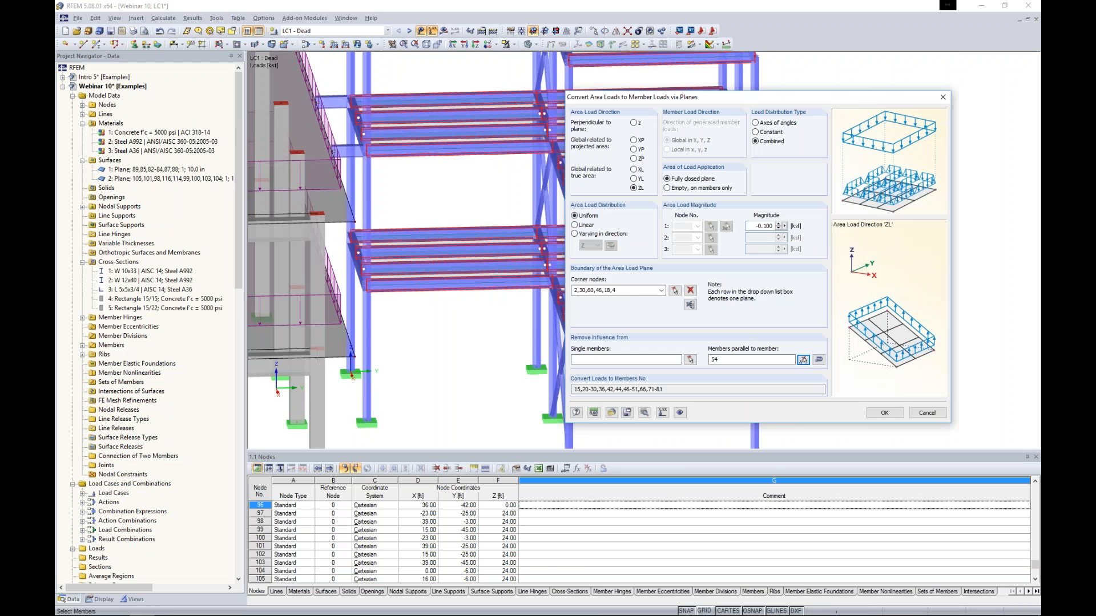
pyautogui.click(882, 413)
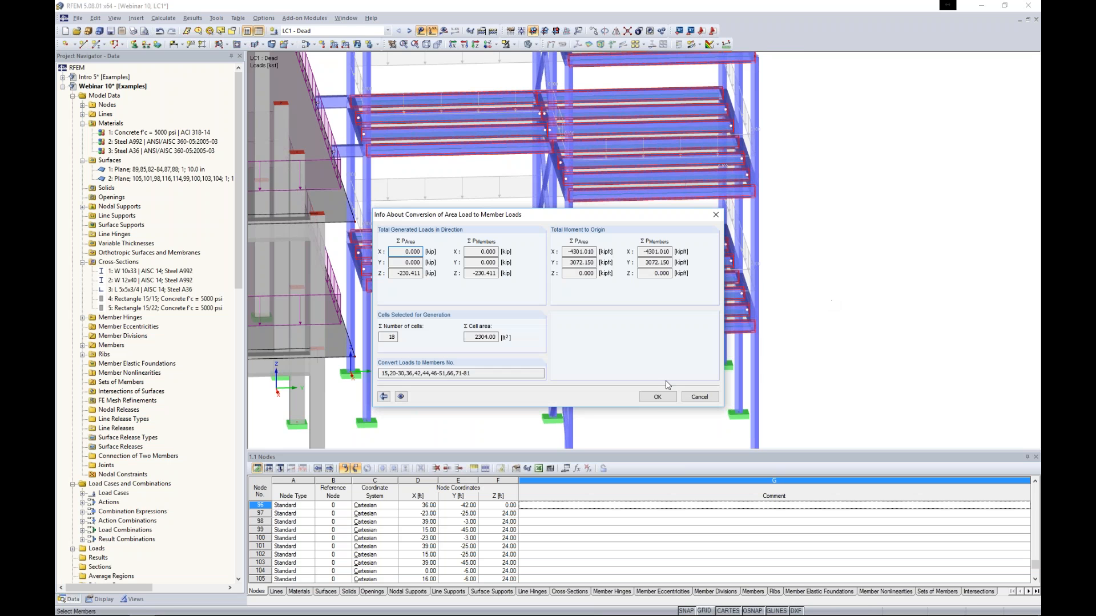
pyautogui.click(658, 397)
# Step: Display the generated dead load as individual member loads and examine its distribution on the steel frame's beams
pyautogui.scroll(3, 751, 227)
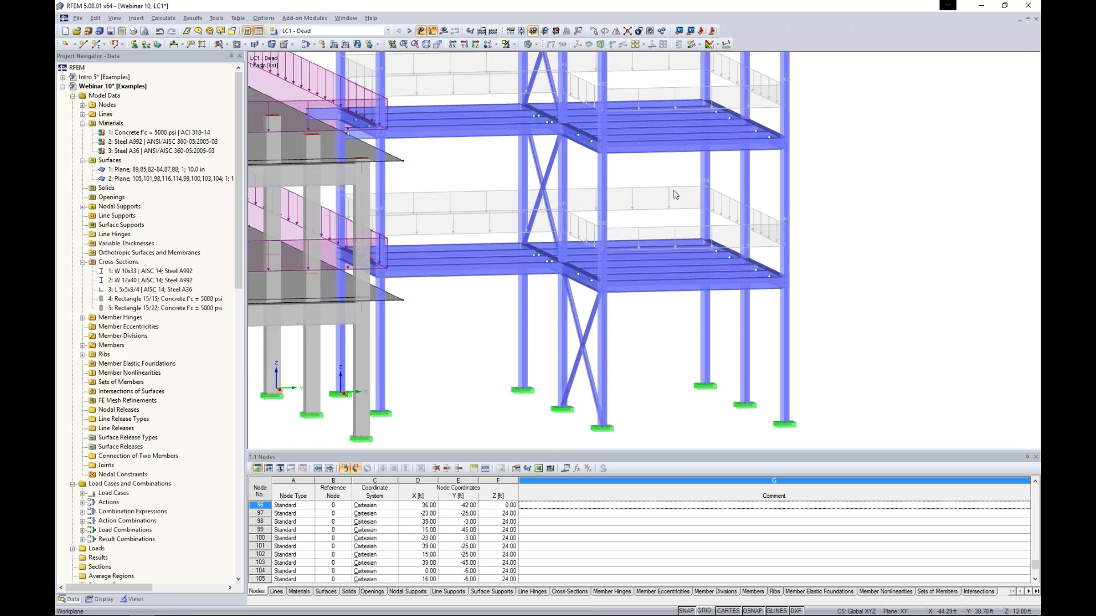
pyautogui.scroll(-3, 673, 199)
pyautogui.scroll(4, 662, 197)
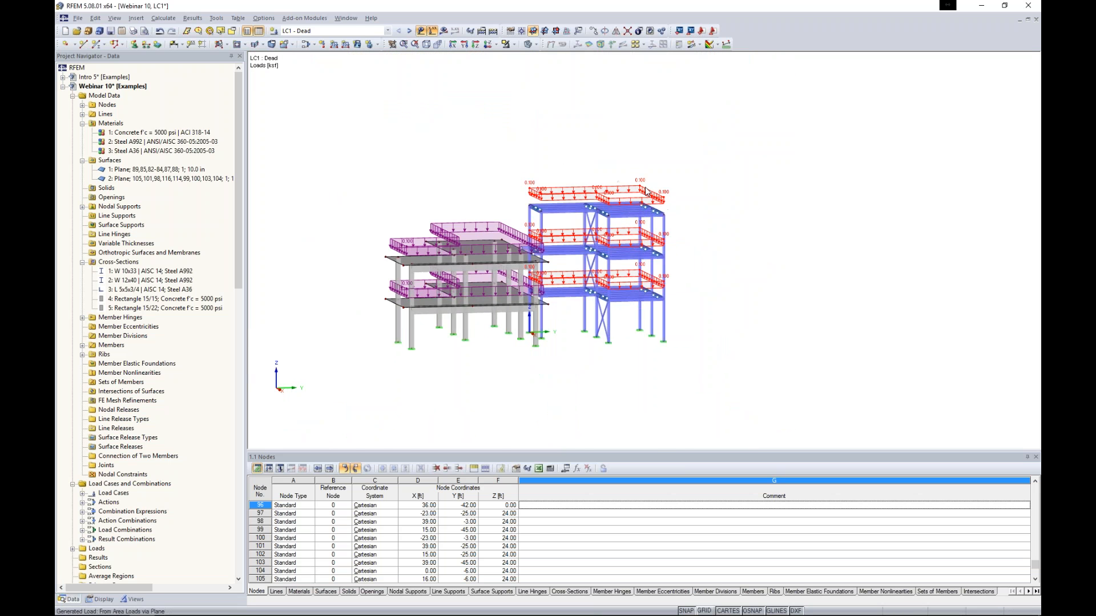
pyautogui.scroll(2, 646, 190)
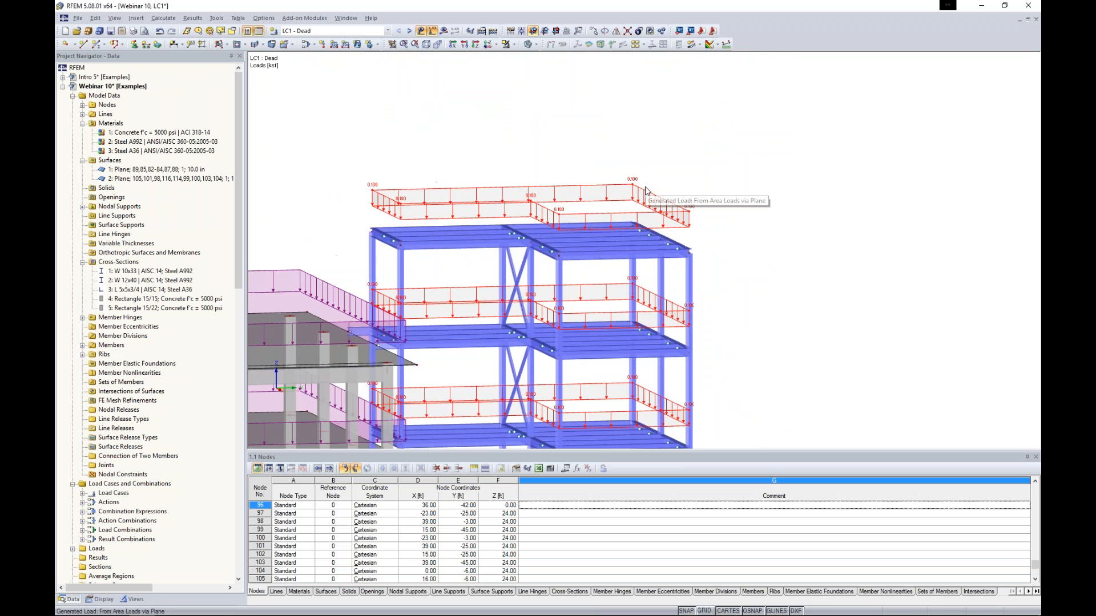
pyautogui.rightClick(555, 194)
pyautogui.click(571, 223)
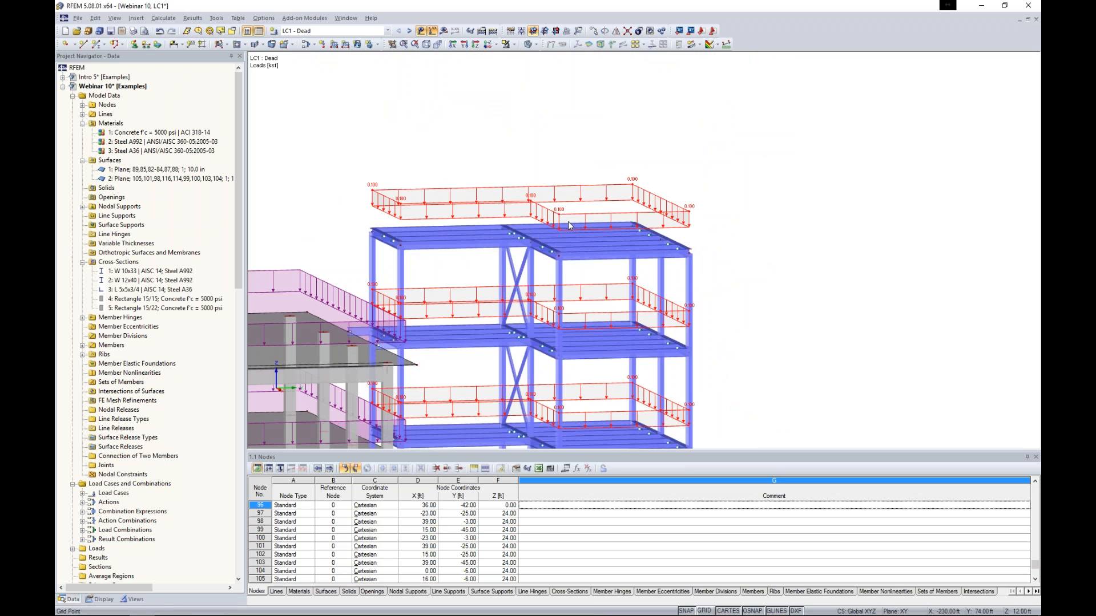
pyautogui.keyDown('ctrl'); pyautogui.moveTo(719, 238); pyautogui.dragTo(845, 326, button='middle'); pyautogui.keyUp('ctrl')
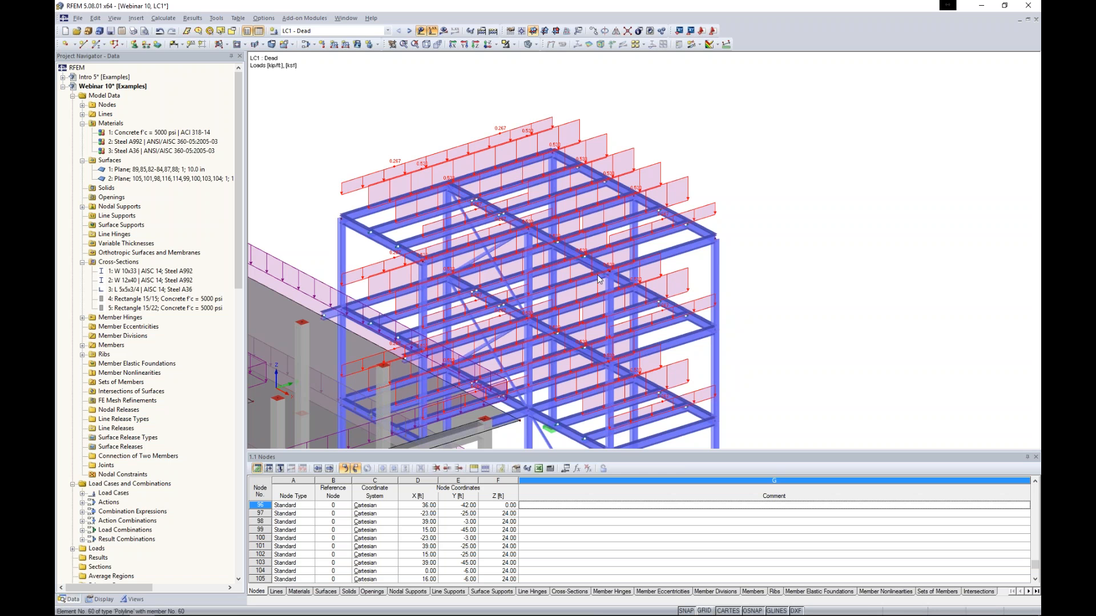
pyautogui.scroll(5, 672, 203)
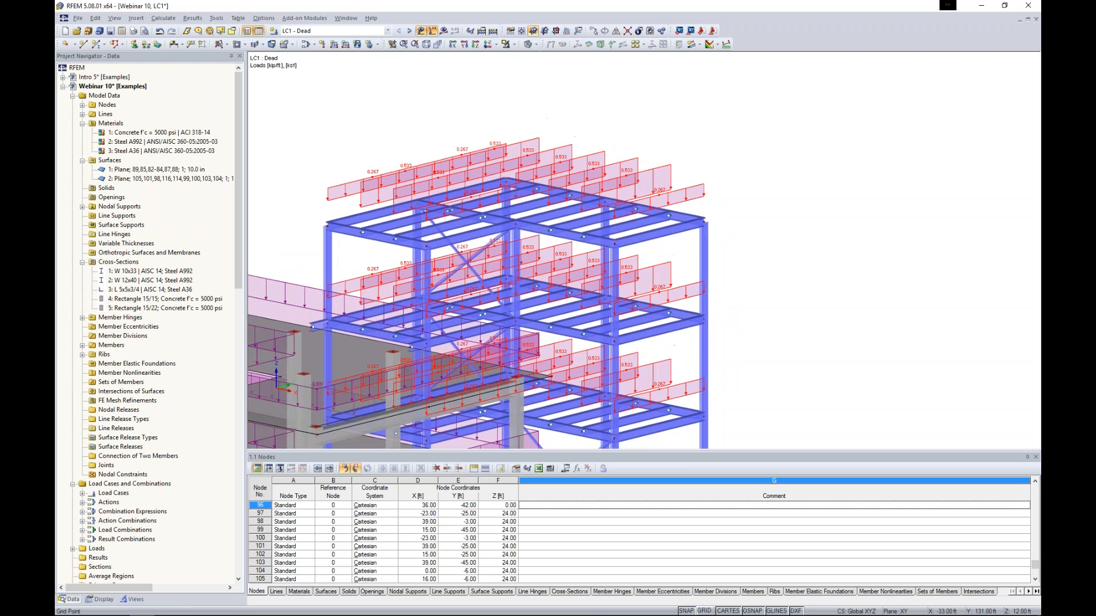
pyautogui.scroll(-7, 673, 203)
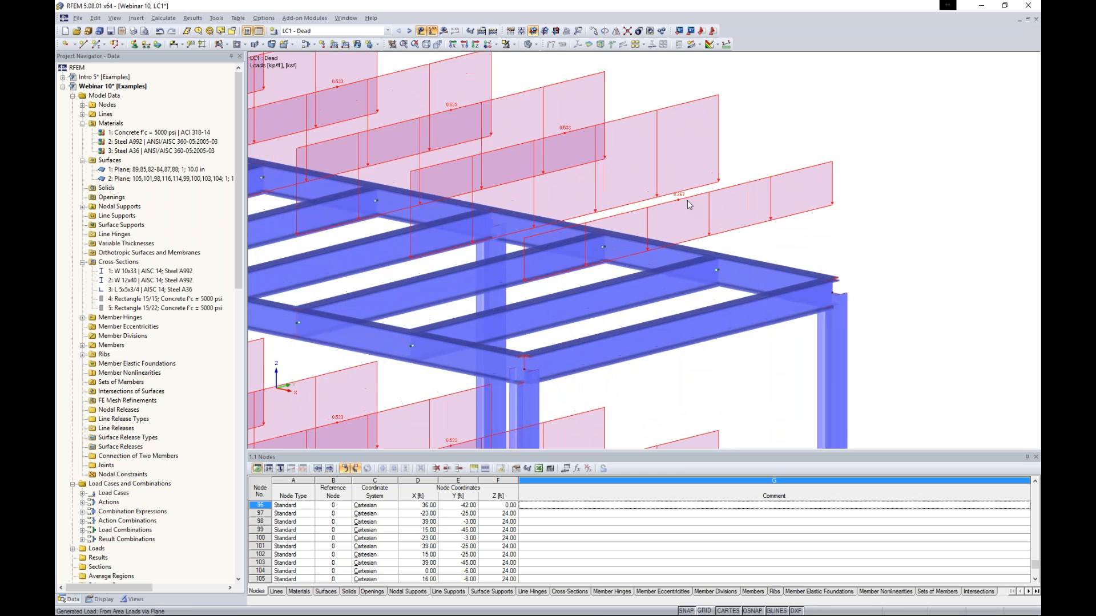
pyautogui.keyDown('ctrl'); pyautogui.moveTo(688, 212); pyautogui.dragTo(796, 252, button='middle'); pyautogui.keyUp('ctrl')
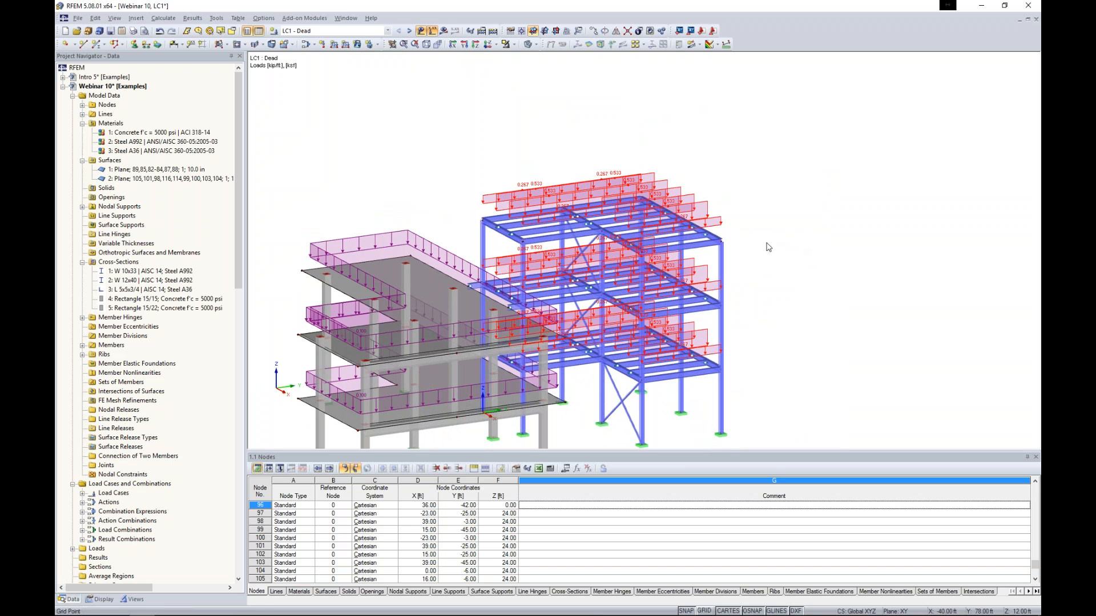
# Step: In load case LC2 - Live, apply a uniform surface load of -0.05 ksf in direction ZL to both concrete slabs
pyautogui.click(302, 31)
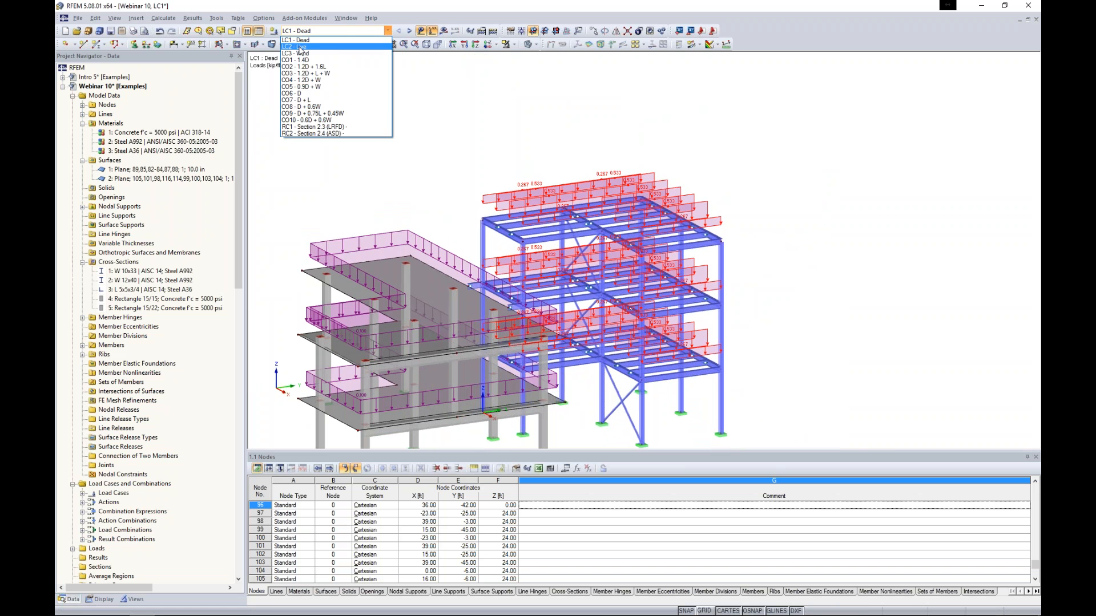
pyautogui.click(301, 46)
pyautogui.click(356, 45)
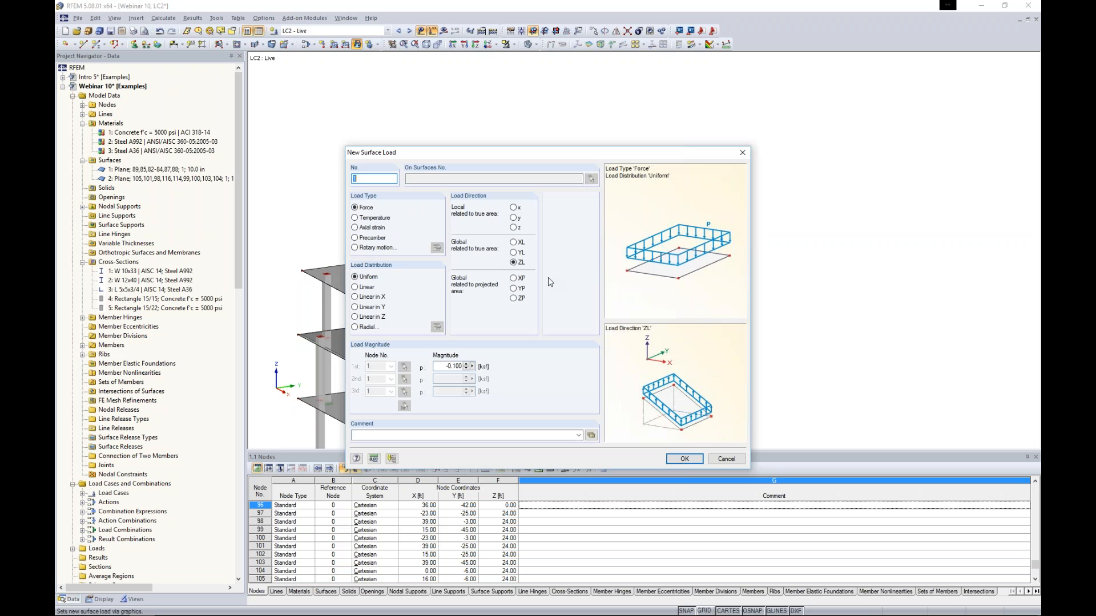
pyautogui.moveTo(446, 366); pyautogui.dragTo(527, 364)
pyautogui.write('-')
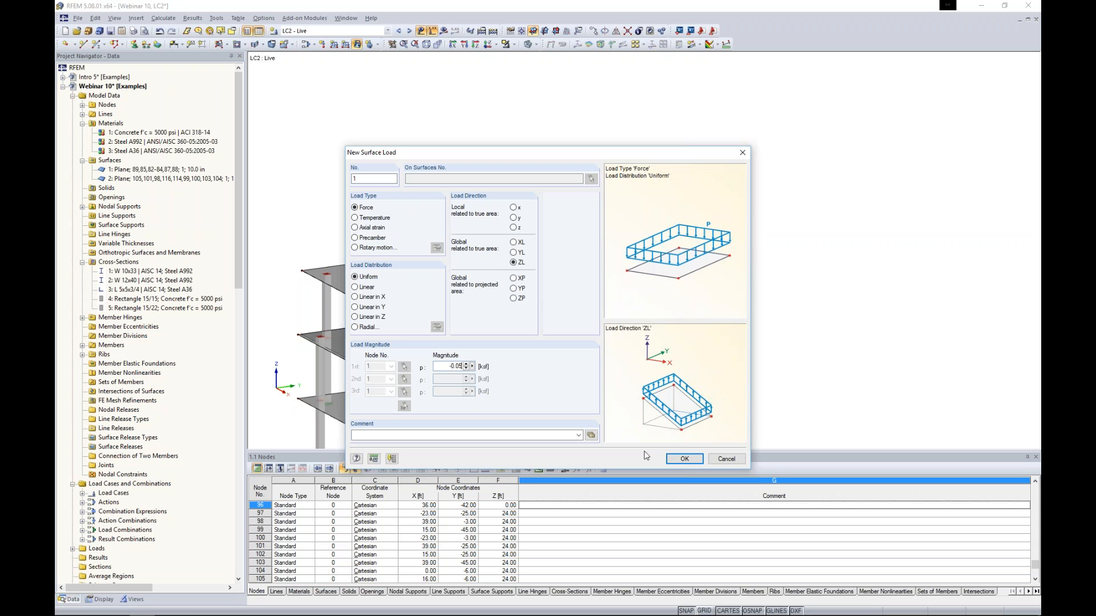
pyautogui.click(685, 459)
pyautogui.click(404, 299)
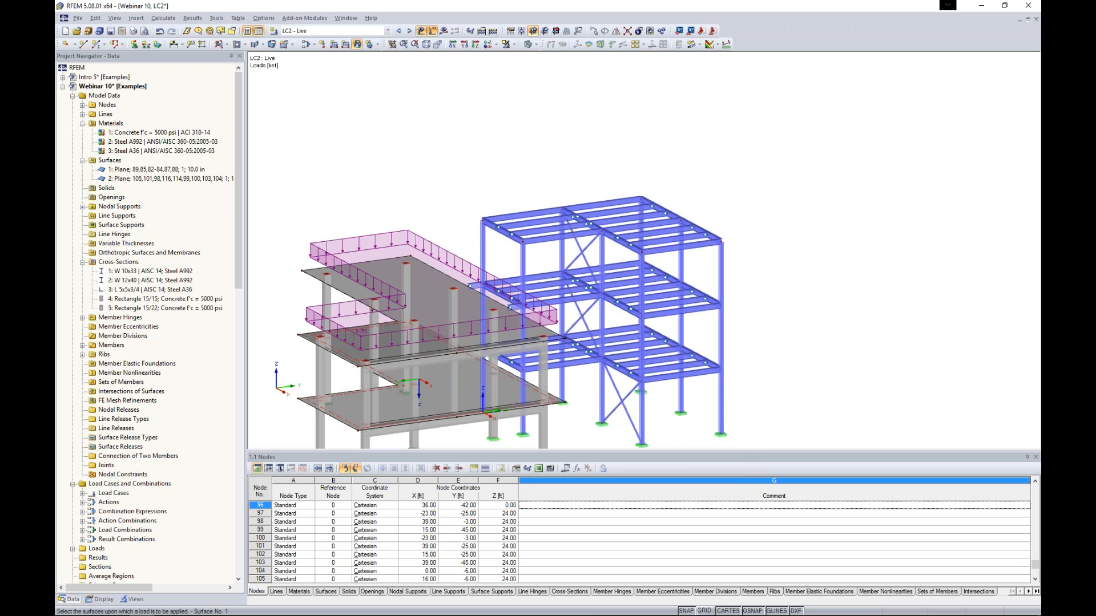
pyautogui.click(419, 383)
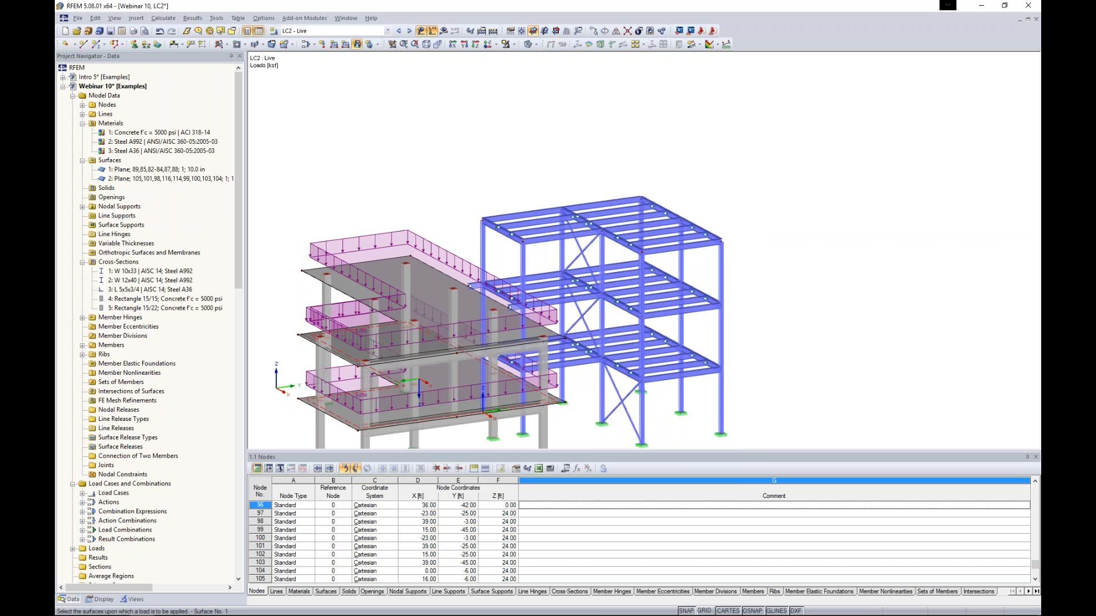
# Step: Generate LC2 member loads on the steel frame from area loads via planes, reusing the defined planes with a magnitude of -0.050 ksf
pyautogui.click(217, 18)
pyautogui.moveTo(257, 223)
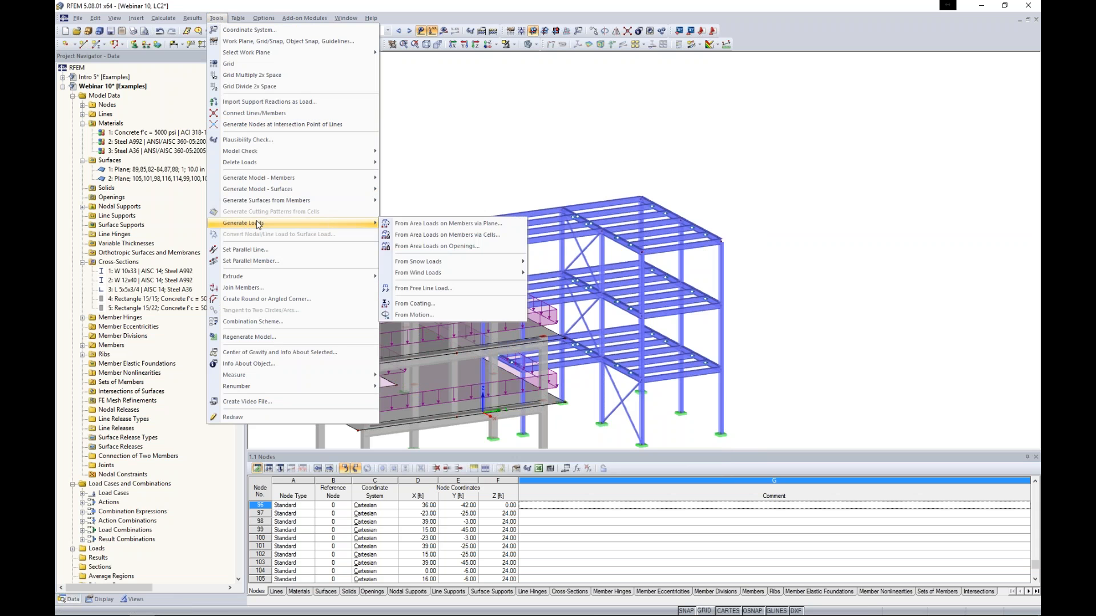
pyautogui.click(408, 229)
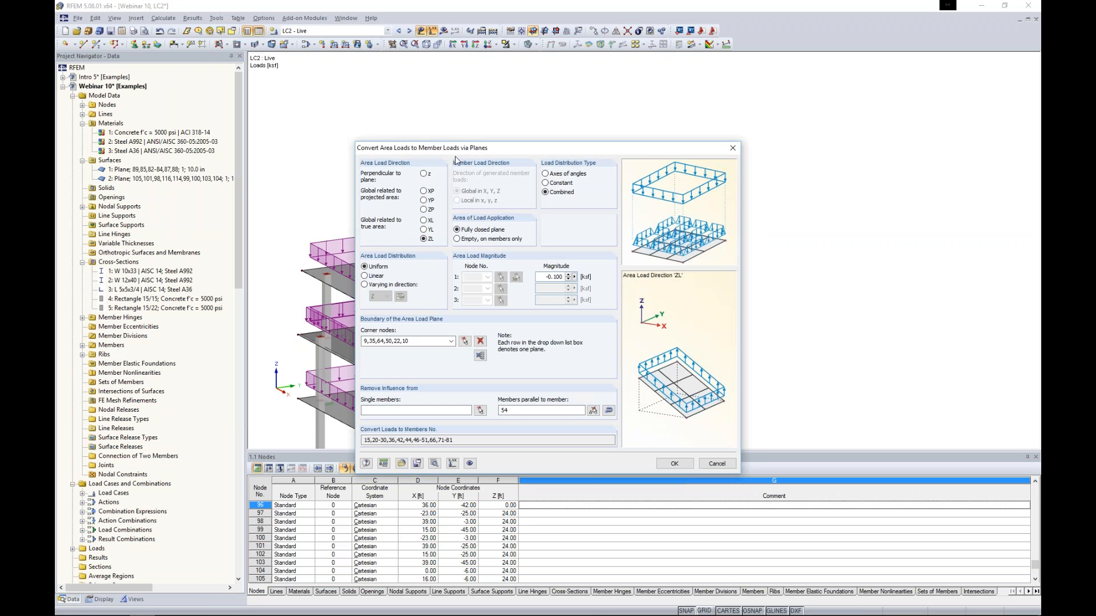
pyautogui.moveTo(468, 155); pyautogui.dragTo(308, 54)
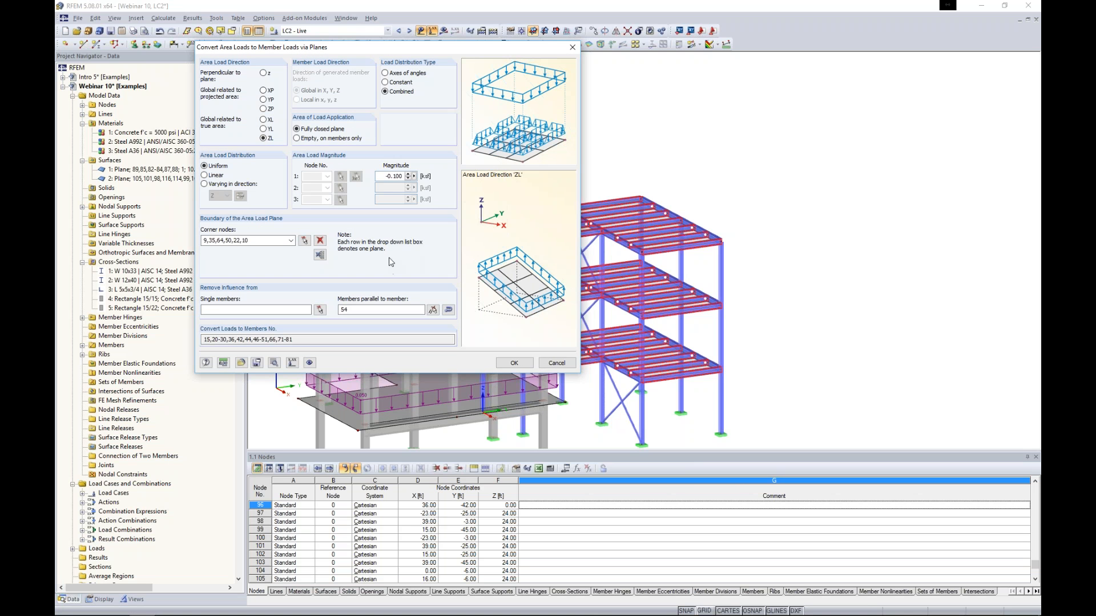
pyautogui.doubleClick(387, 175)
pyautogui.write('-0.')
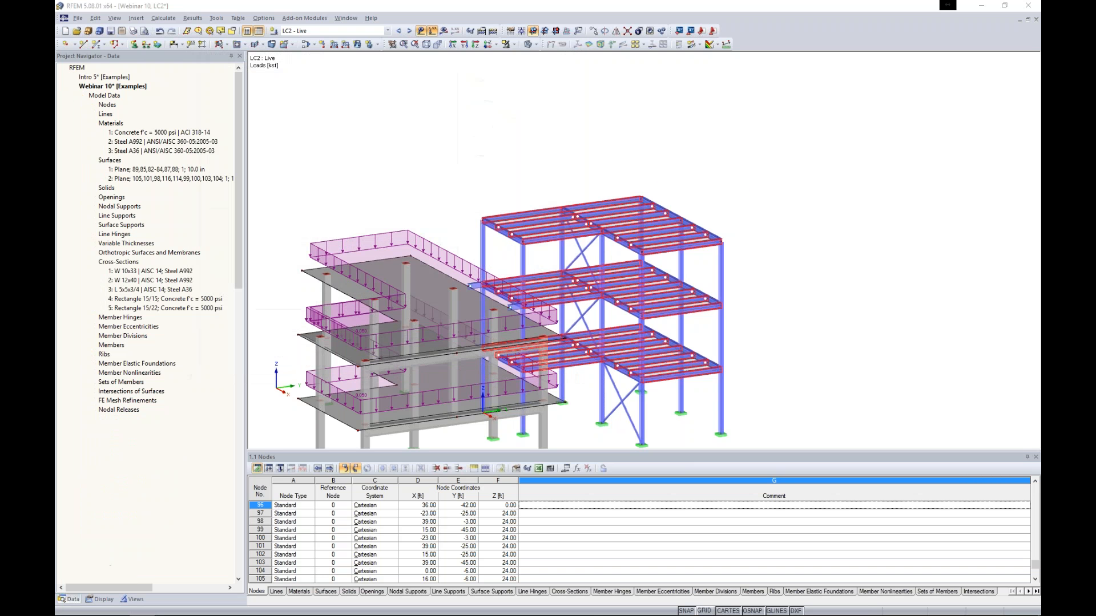
pyautogui.click(658, 397)
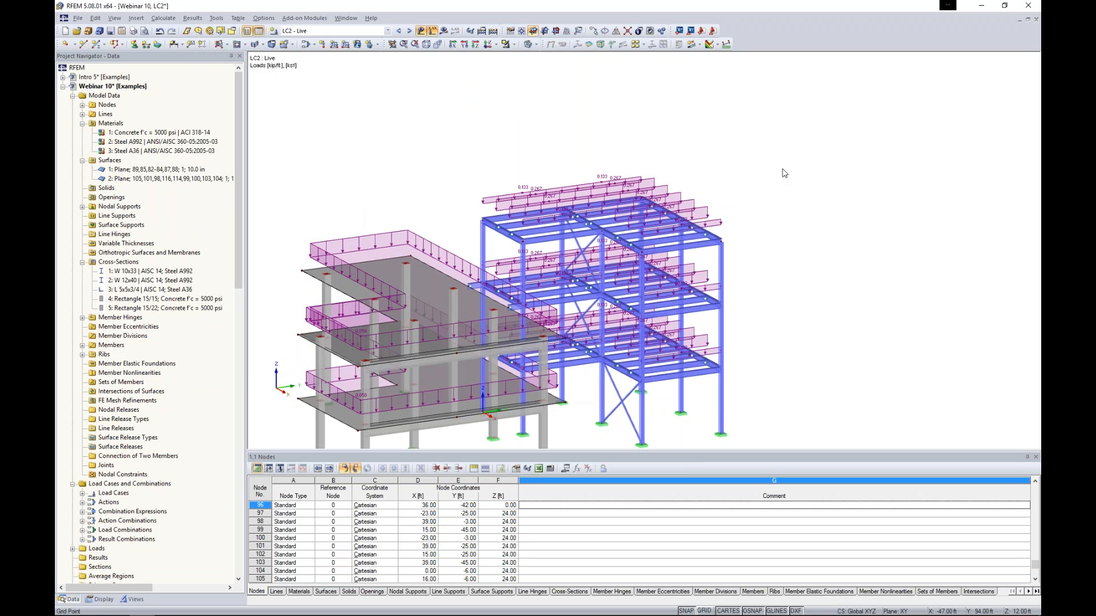
# Step: Show the generated live load on the steel frame as area loads instead of individual member loads
pyautogui.rightClick(613, 188)
pyautogui.click(637, 213)
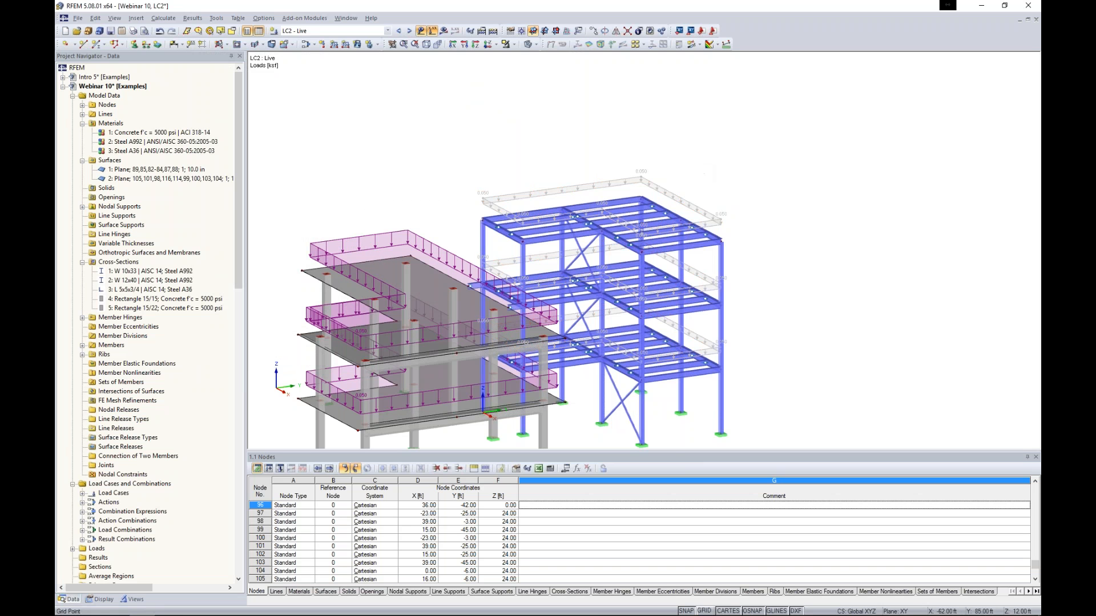
pyautogui.keyDown('ctrl'); pyautogui.moveTo(791, 263); pyautogui.dragTo(834, 232, button='middle'); pyautogui.keyUp('ctrl')
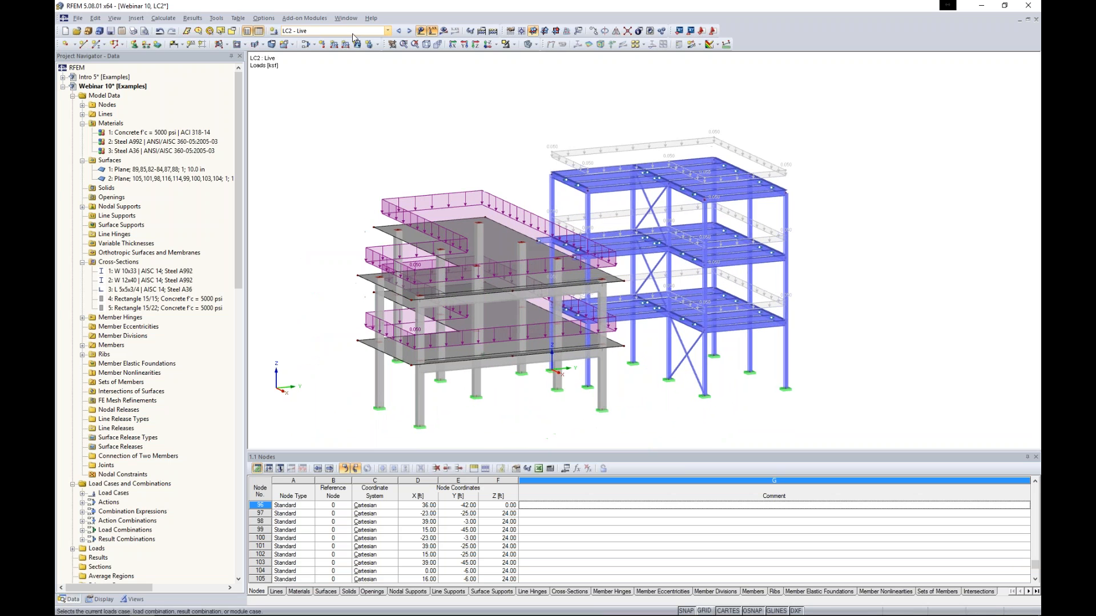
# Step: In load case LC3 - Wind, define a uniform line load of 0.3 kip/ft in global direction YL
pyautogui.click(409, 31)
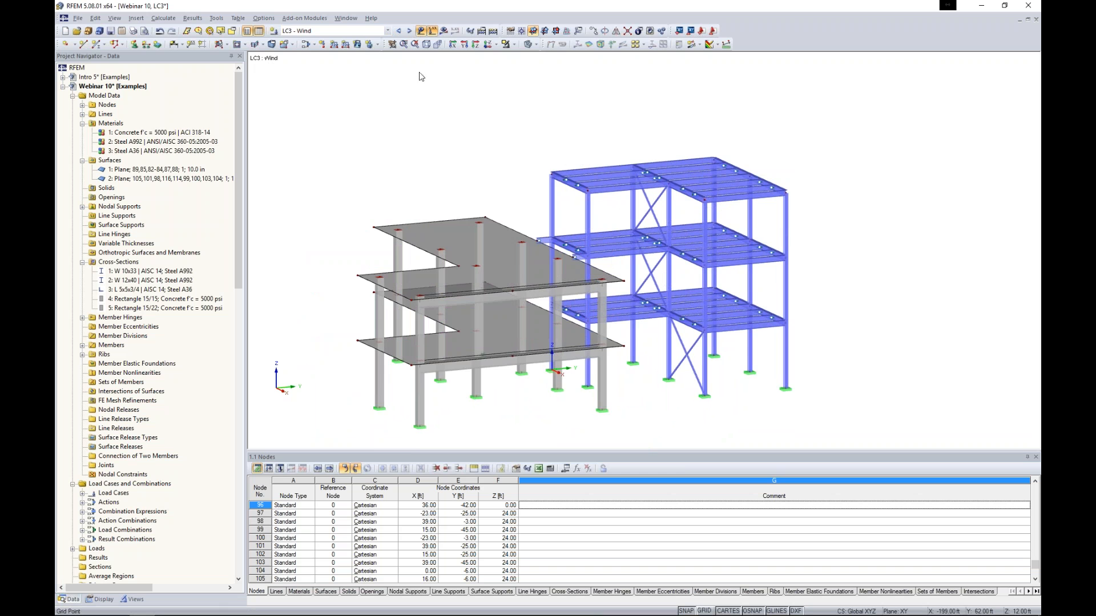
pyautogui.keyDown('ctrl'); pyautogui.moveTo(425, 142); pyautogui.dragTo(479, 141, button='middle'); pyautogui.keyUp('ctrl')
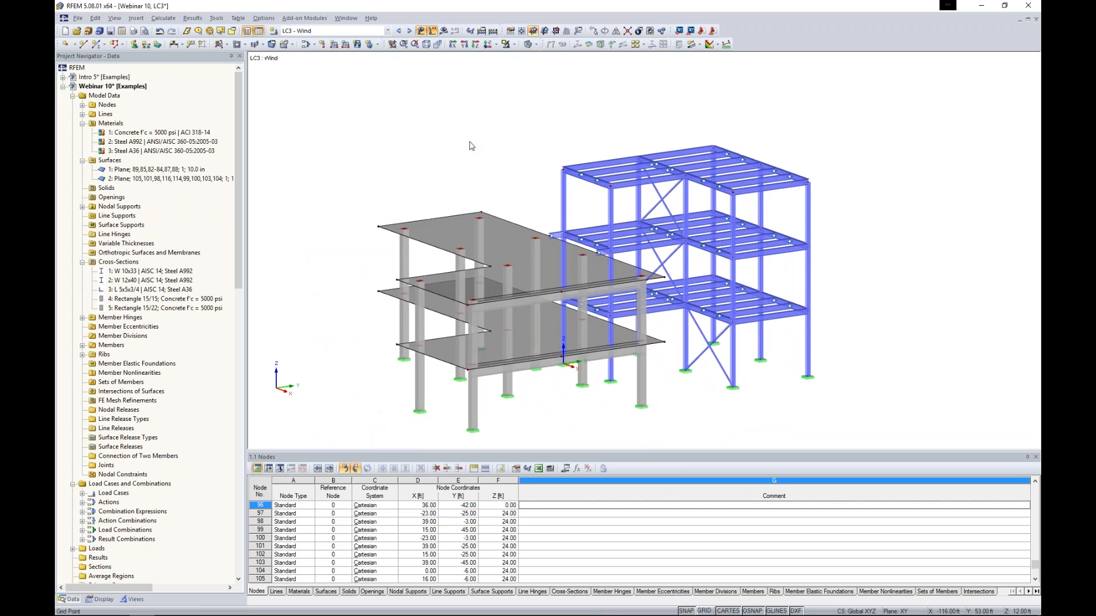
pyautogui.click(346, 44)
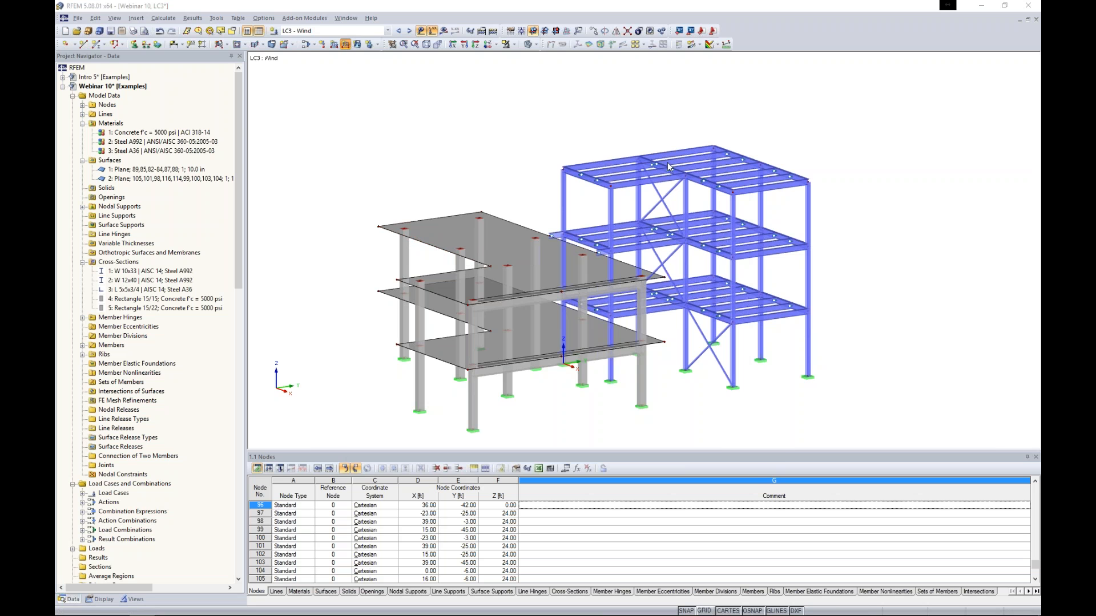
pyautogui.press('Escape')
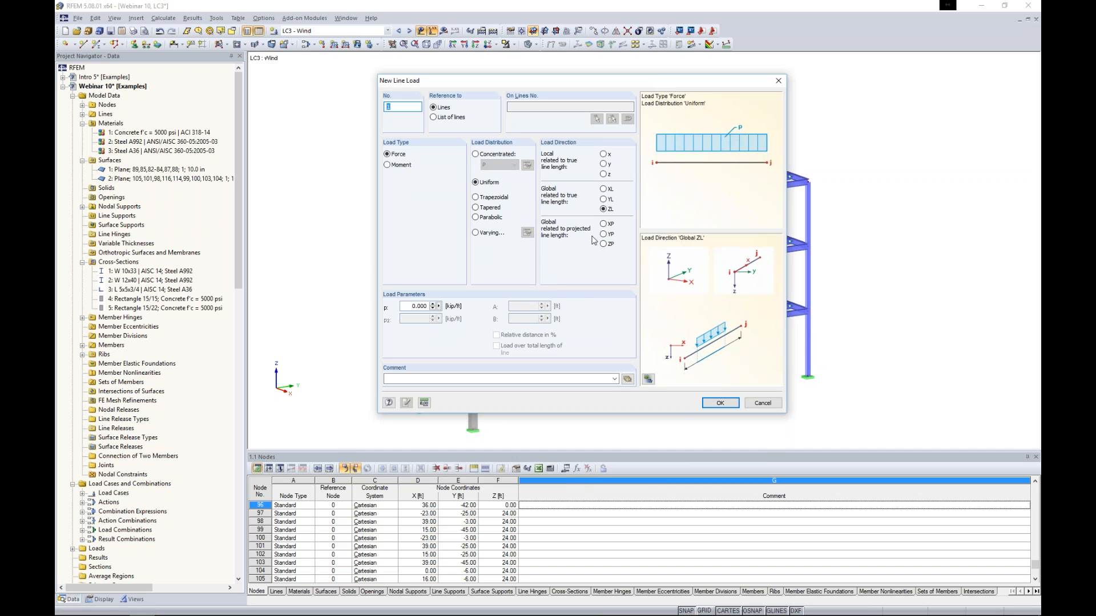
pyautogui.click(603, 199)
pyautogui.click(405, 306)
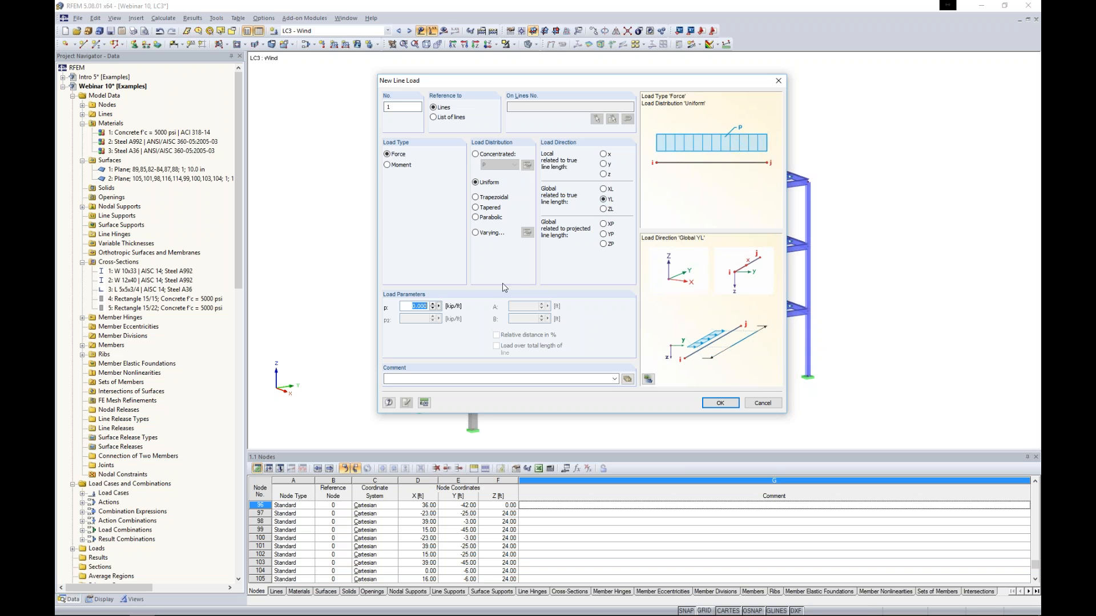
pyautogui.write('0.')
pyautogui.click(720, 403)
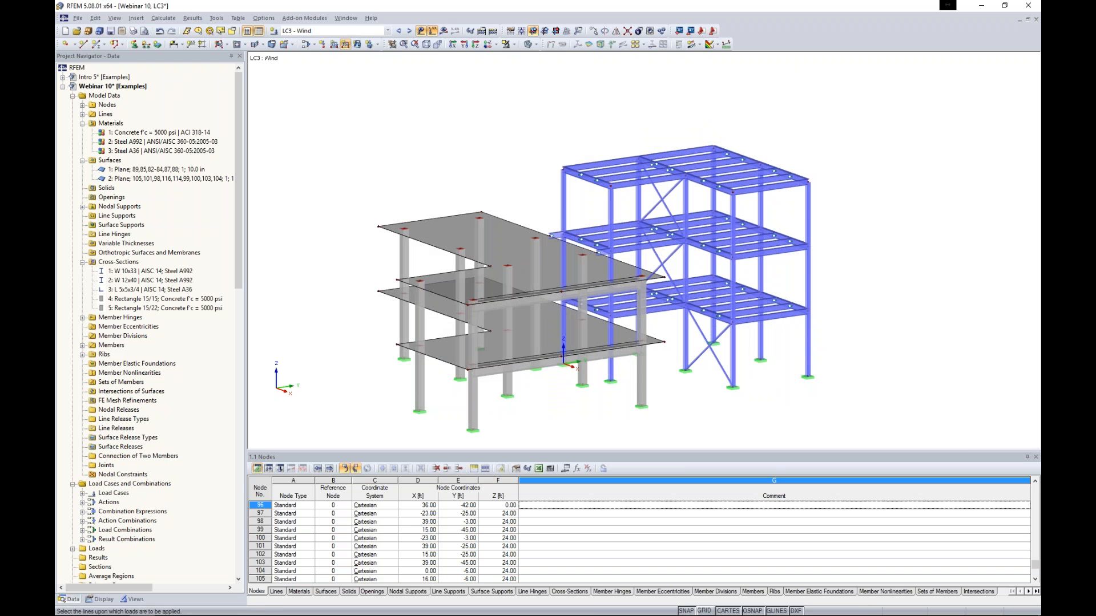
# Step: Apply the line load to the four windward slab edges, two on each concrete slab
pyautogui.click(437, 250)
pyautogui.click(407, 302)
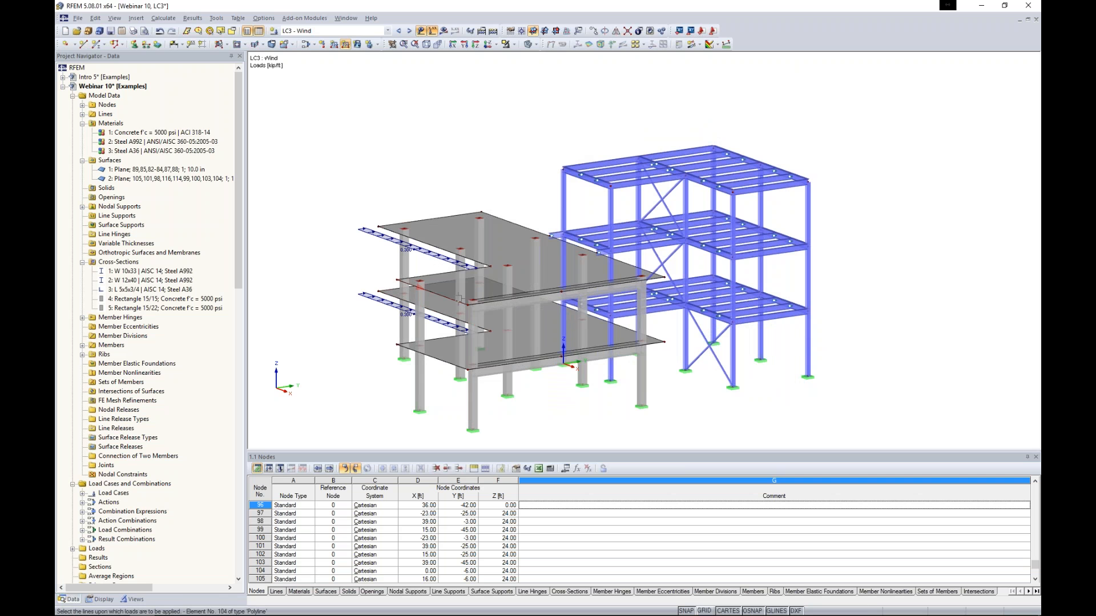
pyautogui.click(416, 287)
pyautogui.click(425, 354)
pyautogui.keyDown('ctrl'); pyautogui.moveTo(430, 197); pyautogui.dragTo(398, 169, button='middle'); pyautogui.keyUp('ctrl')
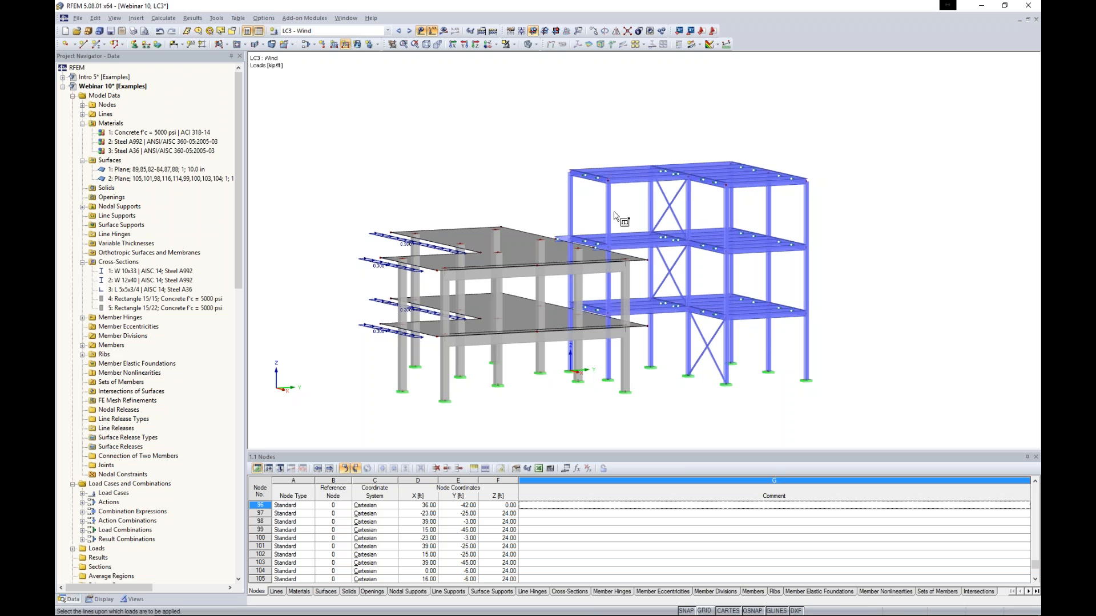
pyautogui.press('Escape')
# Step: Apply a uniform member load of 0.3 kip/ft in global direction YL to the steel frame's top windward edge beam
pyautogui.click(333, 45)
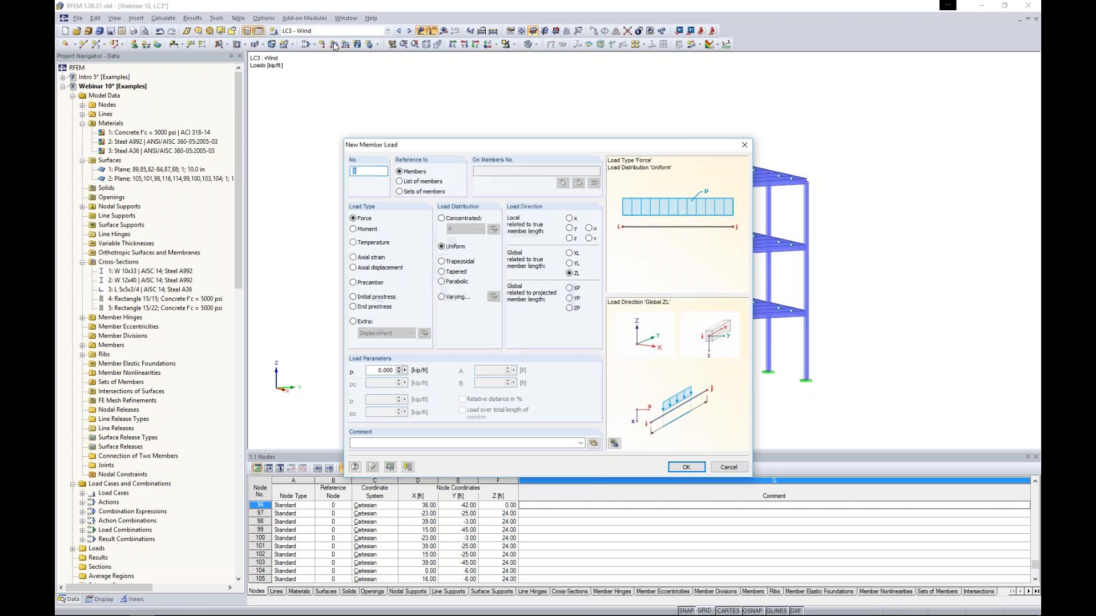
pyautogui.moveTo(487, 149); pyautogui.dragTo(508, 91)
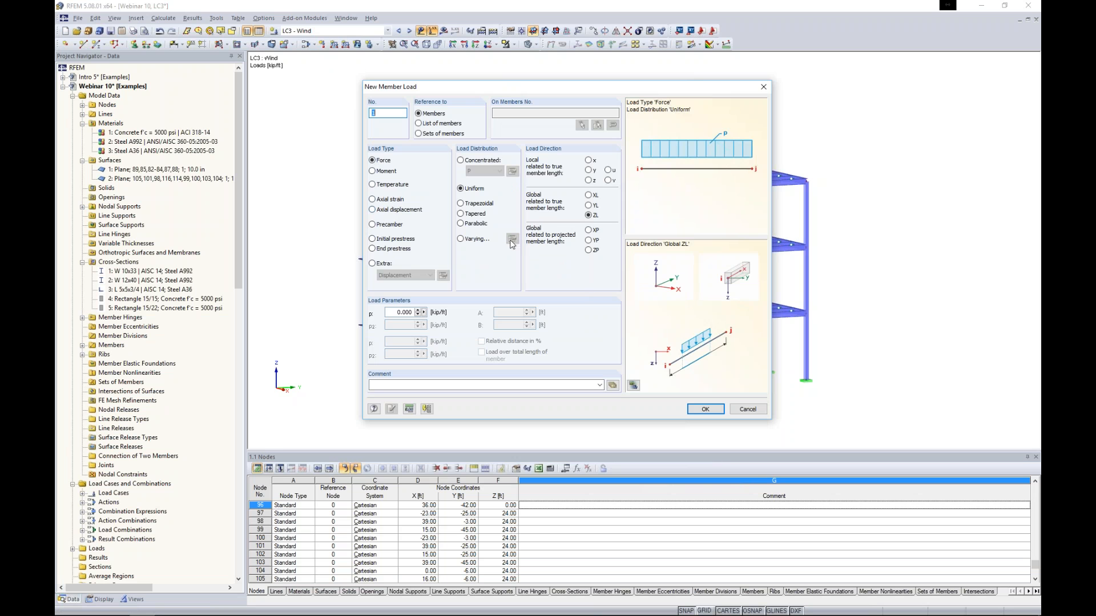
pyautogui.click(587, 205)
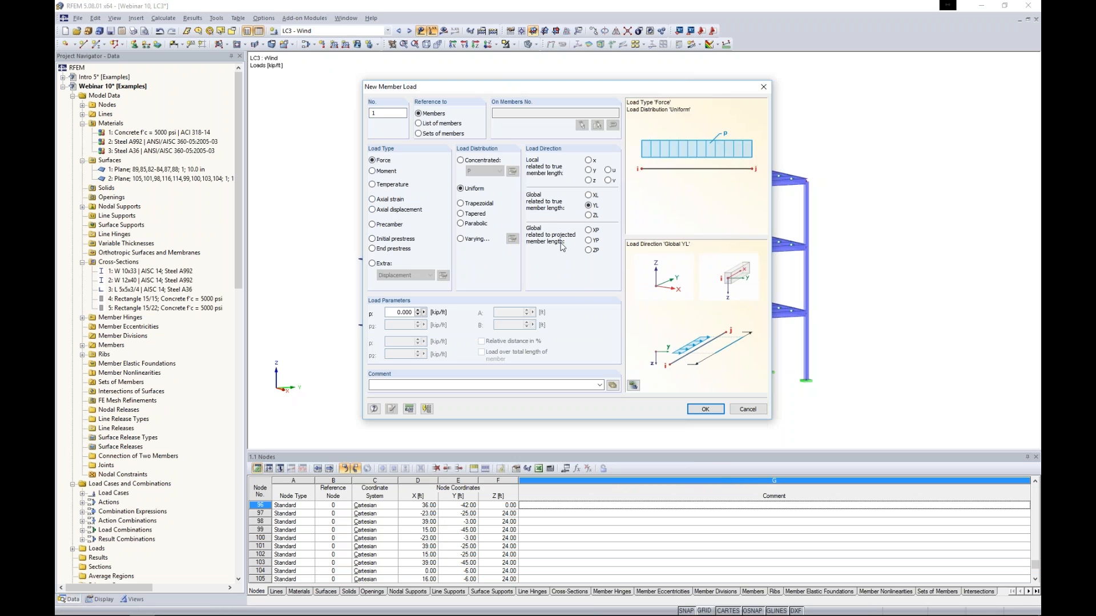
pyautogui.doubleClick(402, 312)
pyautogui.write('0.3')
pyautogui.click(704, 409)
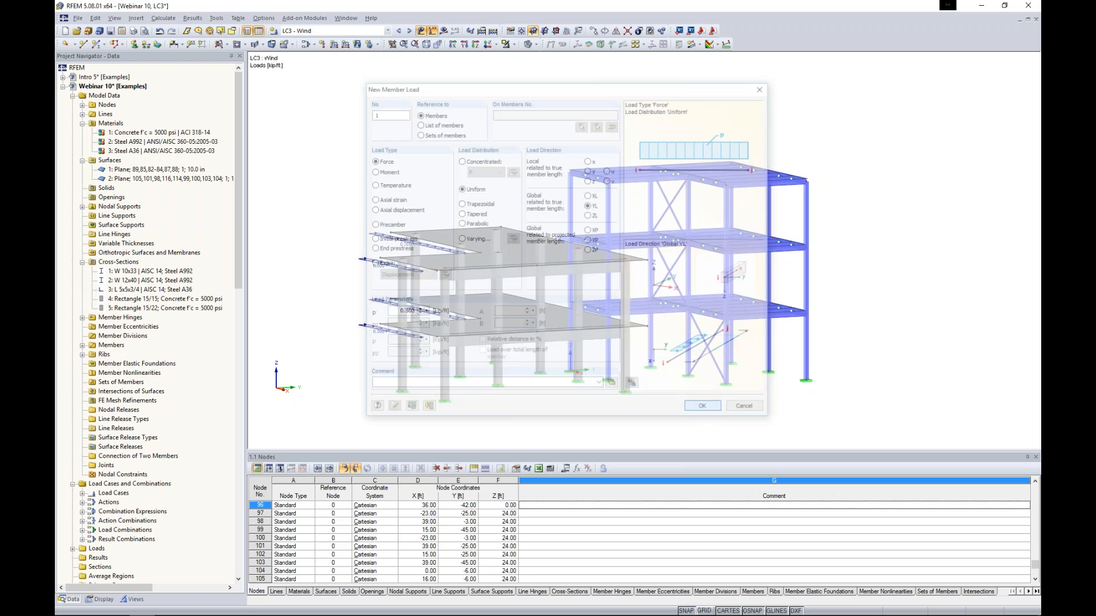
pyautogui.click(600, 184)
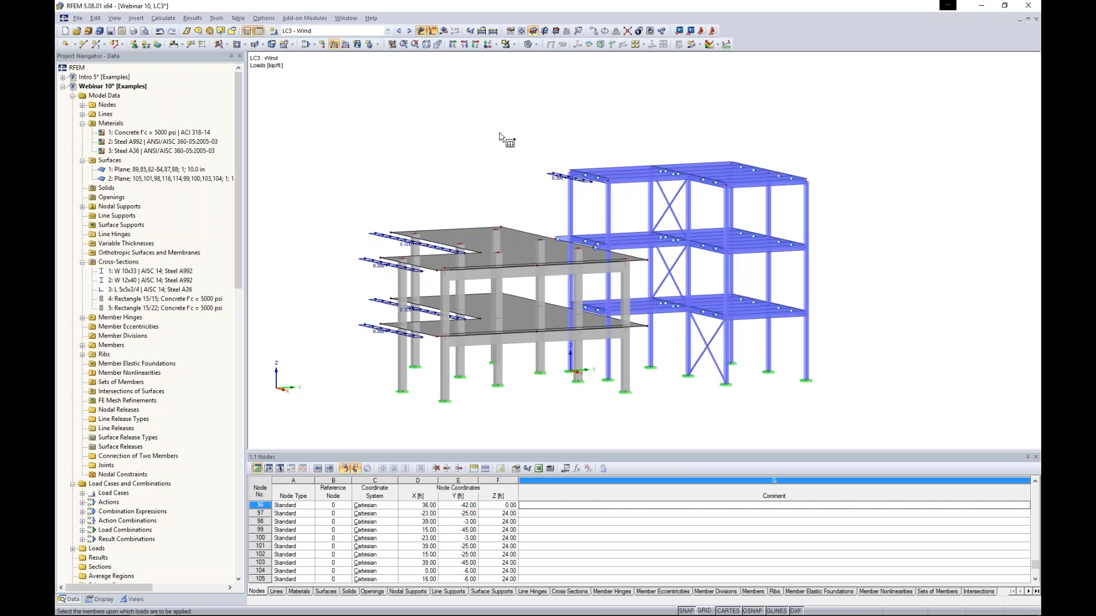
# Step: Start a new member load and review the trapezoidal, tapered, parabolic and varying load distribution options
pyautogui.keyDown('ctrl'); pyautogui.moveTo(480, 161); pyautogui.dragTo(465, 166, button='middle'); pyautogui.keyUp('ctrl')
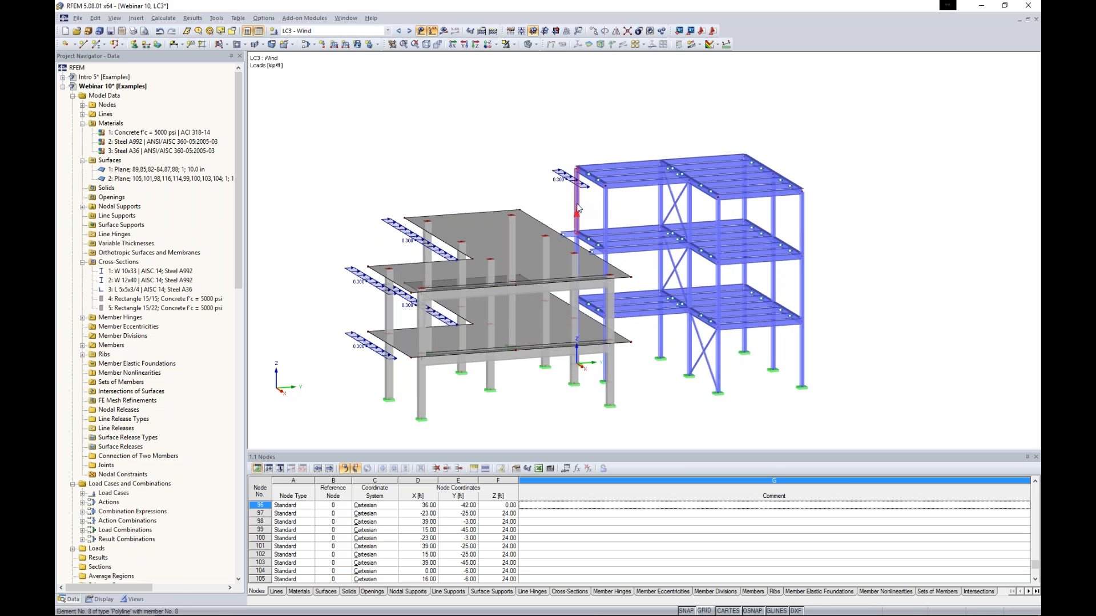
pyautogui.moveTo(578, 203)
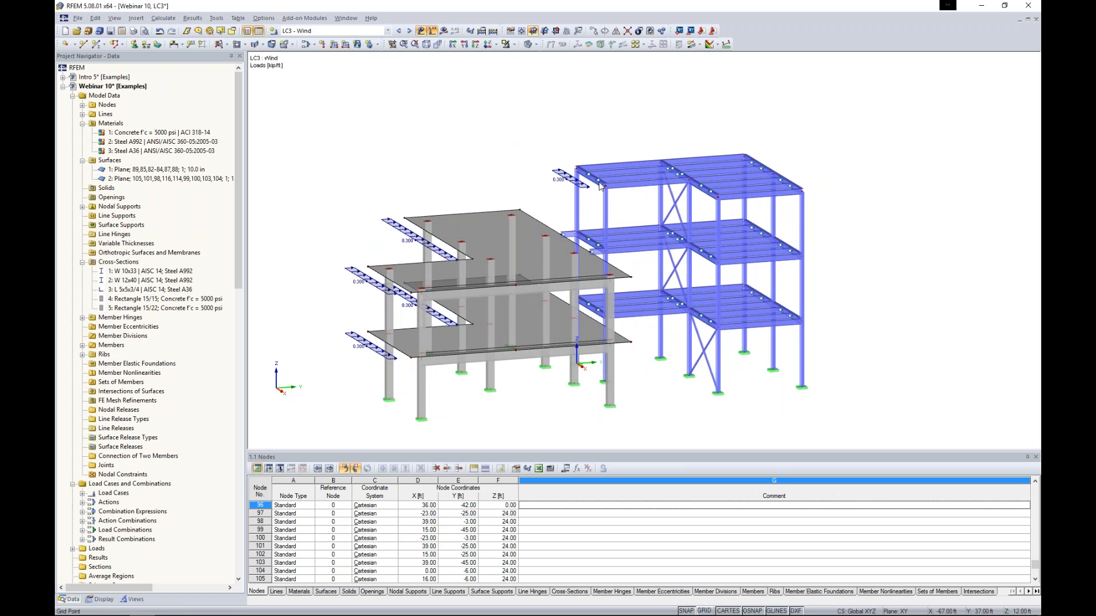
pyautogui.click(333, 43)
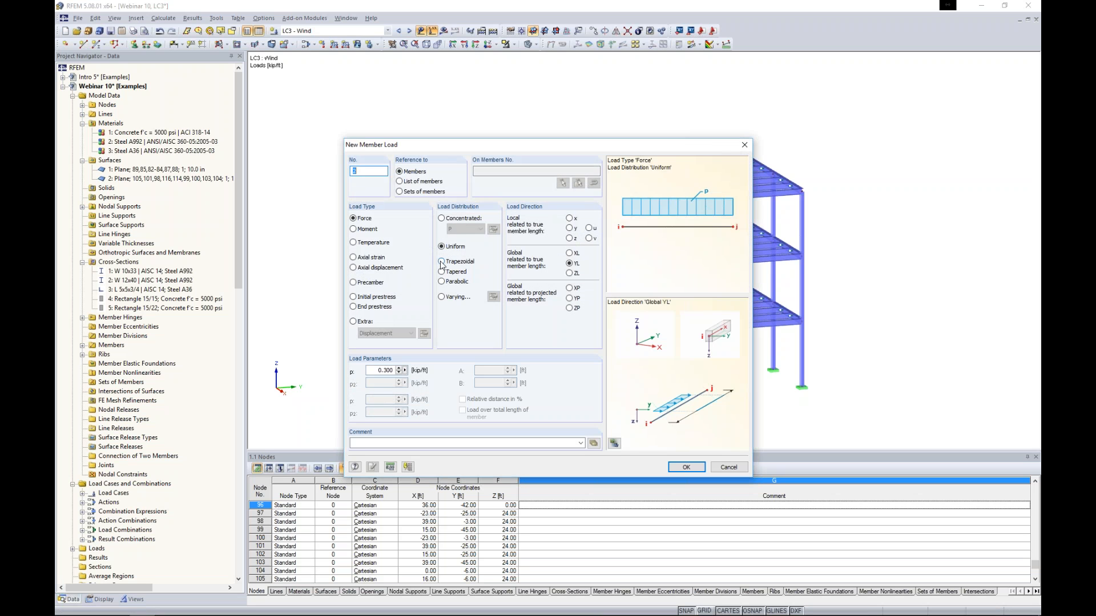
pyautogui.click(442, 262)
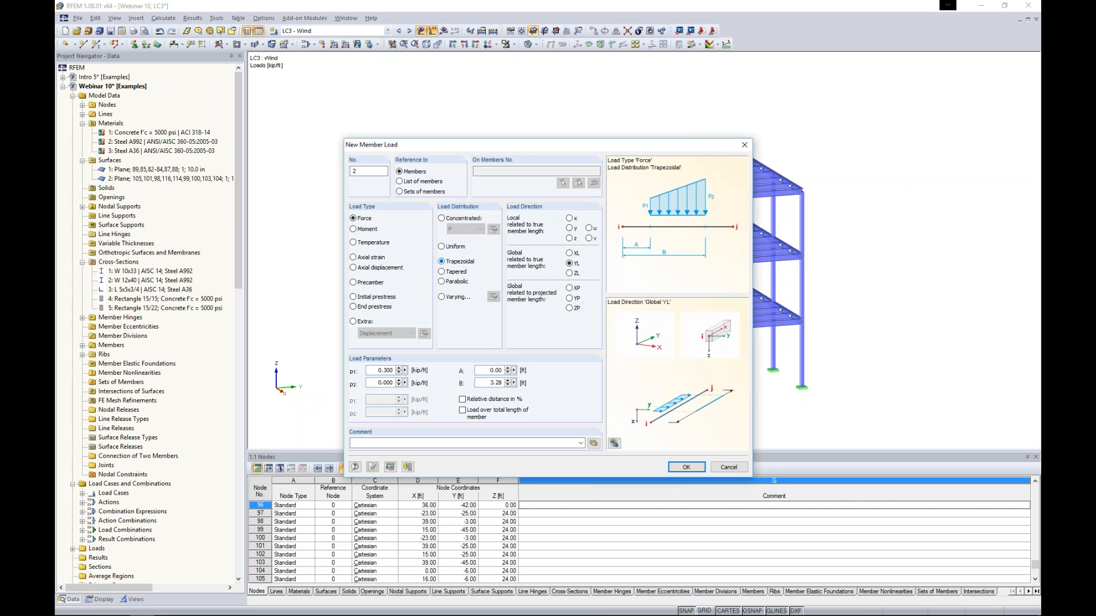
pyautogui.click(442, 273)
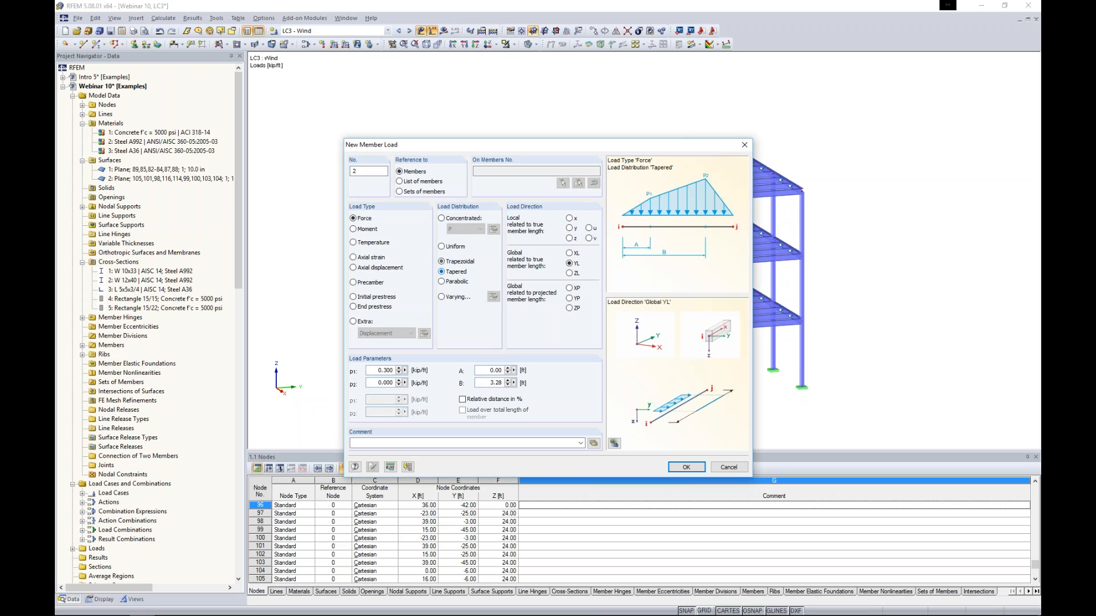
pyautogui.click(442, 282)
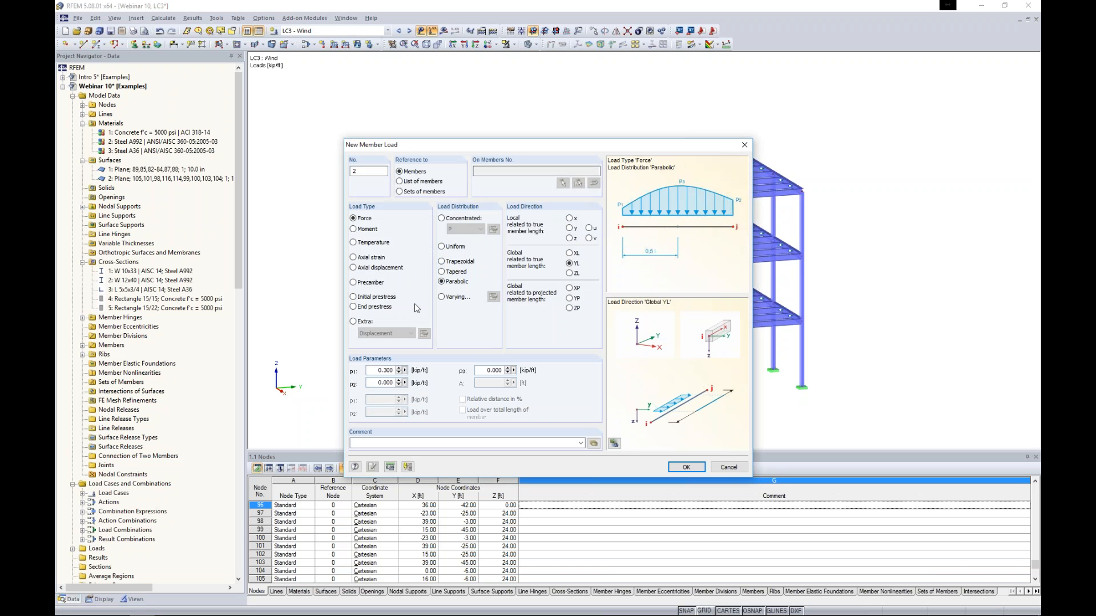
pyautogui.click(442, 298)
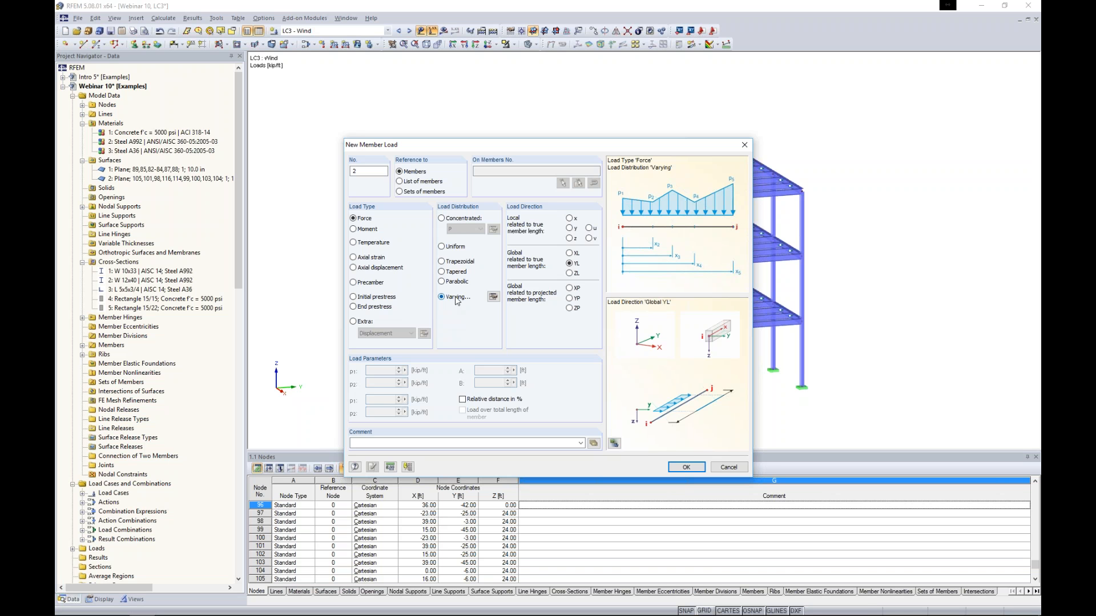
pyautogui.click(493, 297)
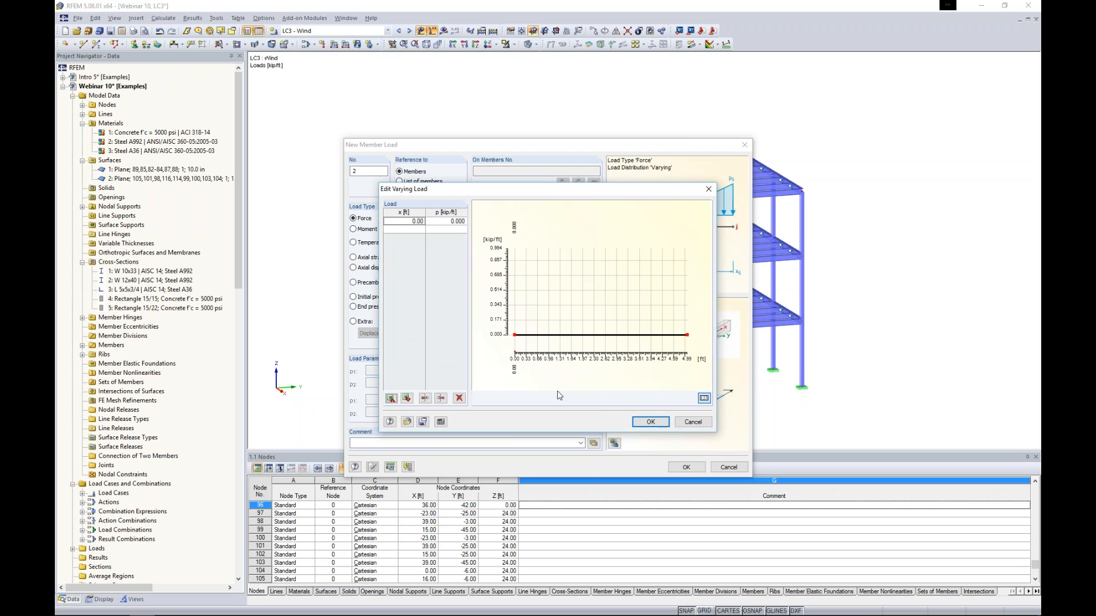
pyautogui.click(690, 420)
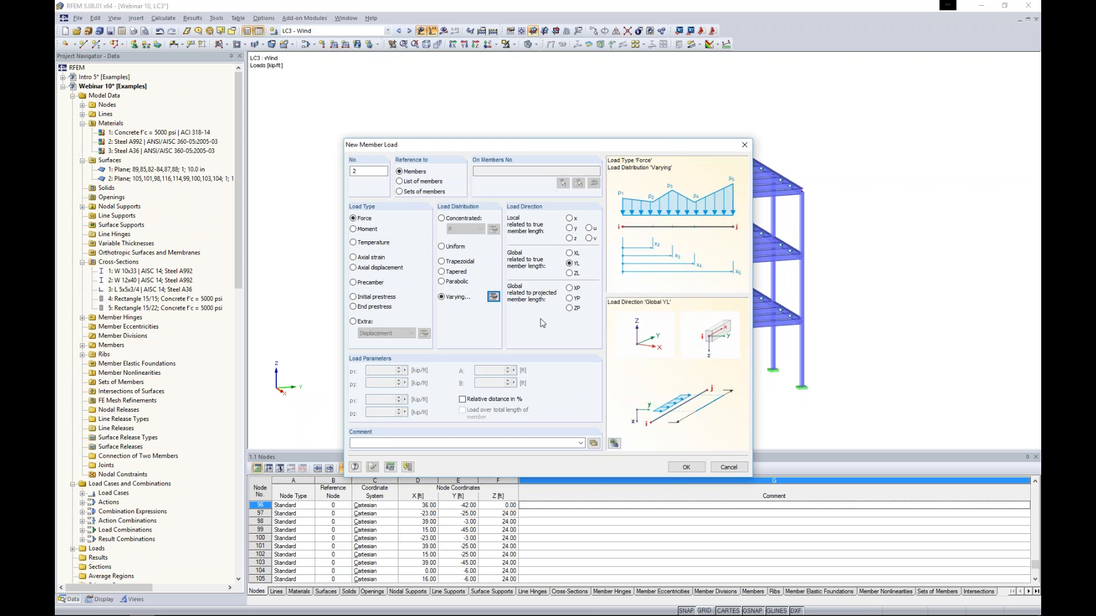
# Step: Define the member load as trapezoidal, from 0.1 to 0.3 kip/ft over the total member length
pyautogui.click(442, 263)
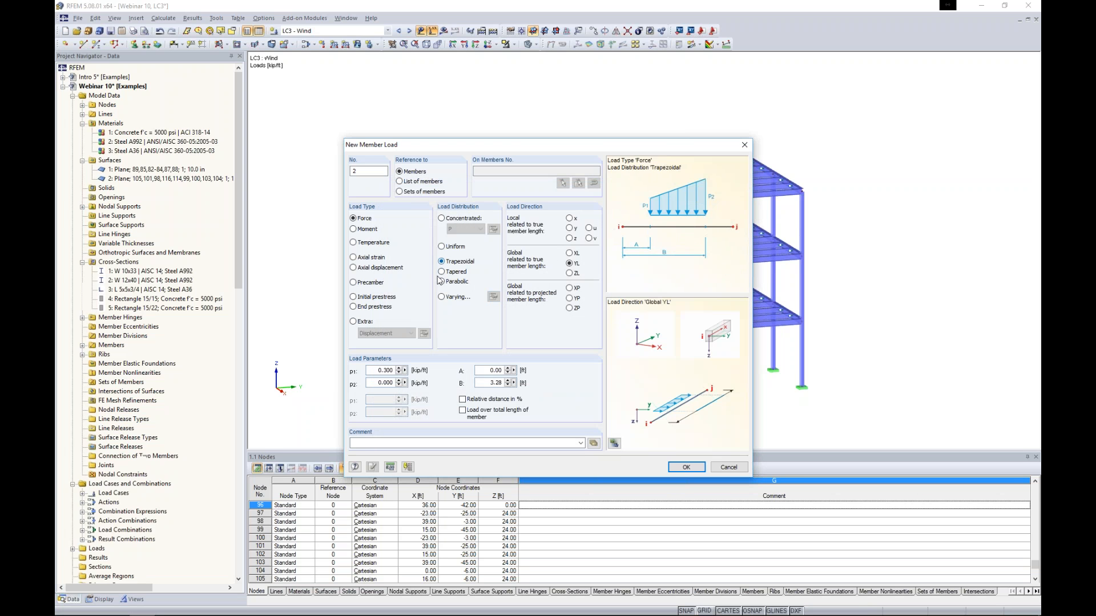
pyautogui.doubleClick(373, 371)
pyautogui.write('0.1')
pyautogui.press('Tab')
pyautogui.write('0.3')
pyautogui.click(462, 410)
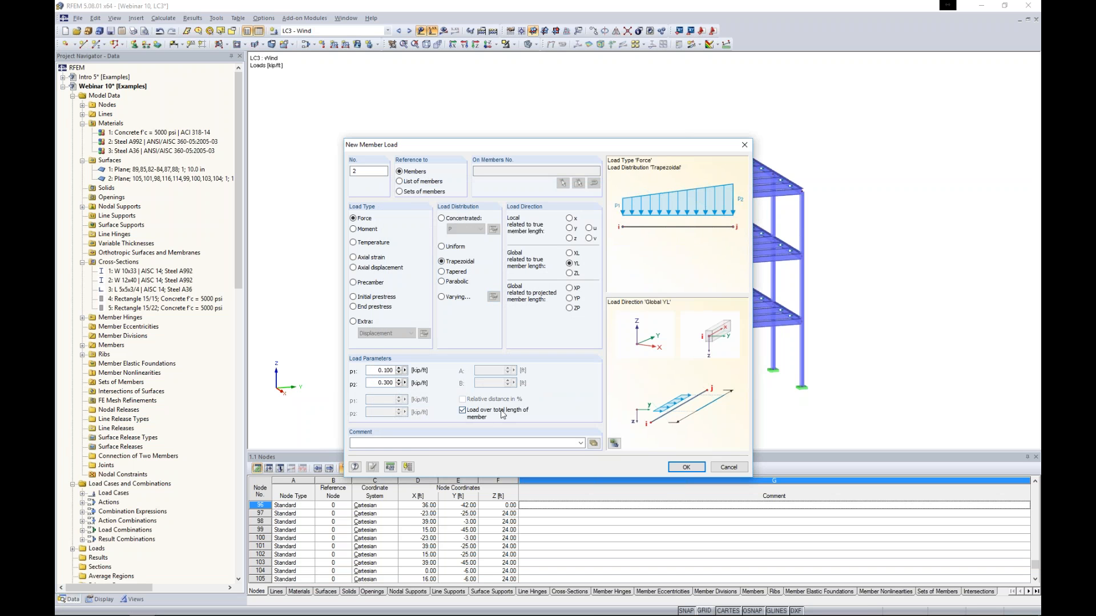
pyautogui.click(686, 467)
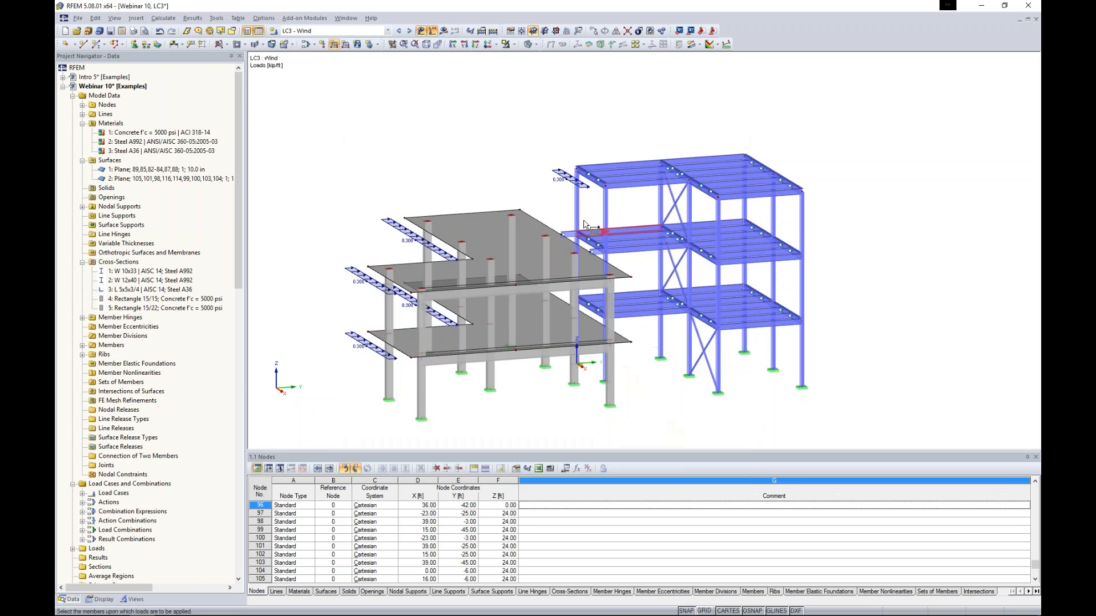
# Step: Apply the trapezoidal load to the two windward top-storey steel columns and the windward concrete columns on both storeys
pyautogui.click(576, 209)
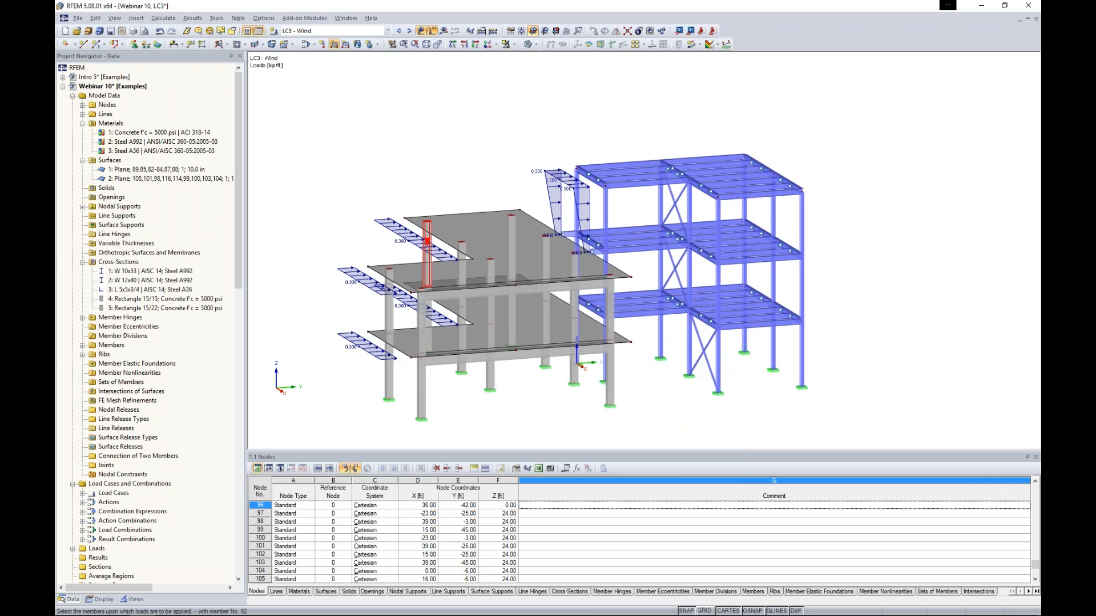
pyautogui.click(427, 251)
pyautogui.click(460, 260)
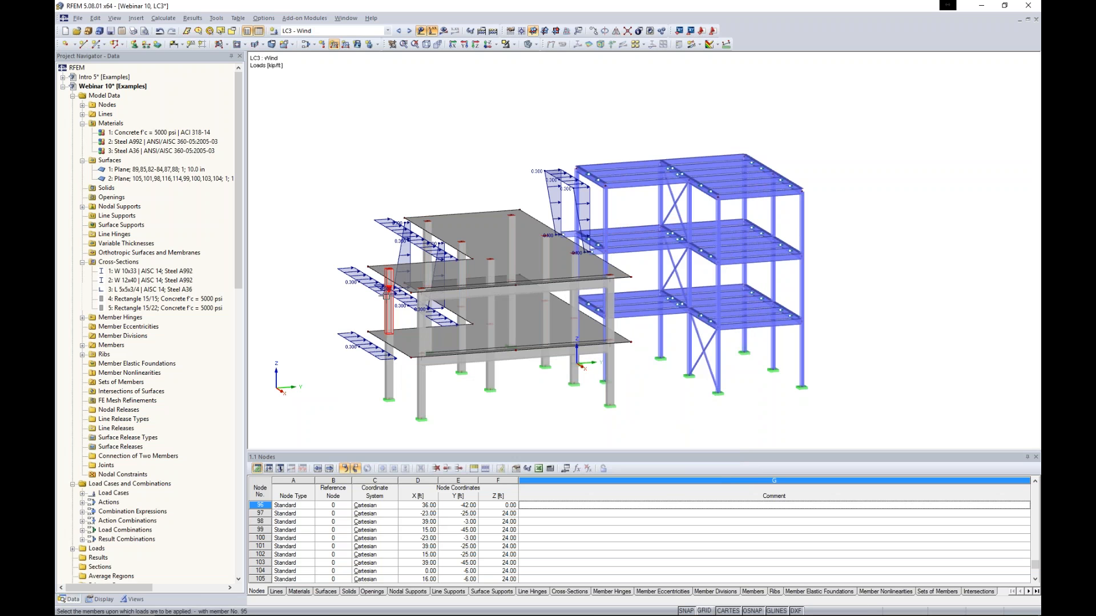
pyautogui.click(386, 311)
pyautogui.click(421, 308)
pyautogui.click(389, 368)
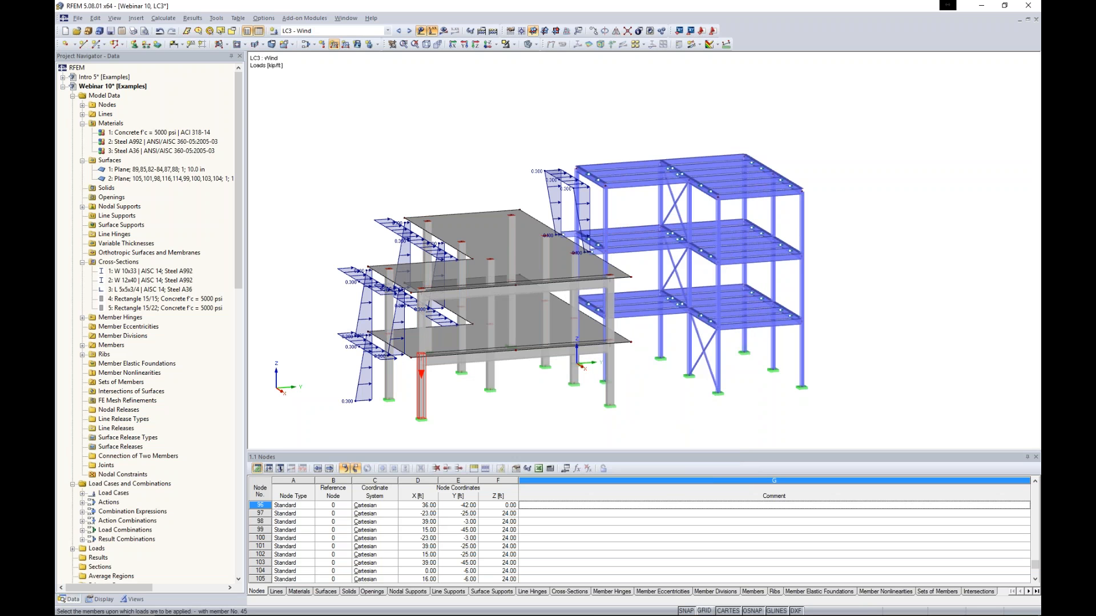
pyautogui.click(421, 388)
pyautogui.keyDown('ctrl'); pyautogui.moveTo(388, 355); pyautogui.dragTo(480, 354, button='middle'); pyautogui.keyUp('ctrl')
pyautogui.click(392, 345)
# Step: Select the concrete columns on both storeys and reverse their member orientation
pyautogui.keyDown('ctrl'); pyautogui.moveTo(769, 325); pyautogui.dragTo(790, 305, button='middle'); pyautogui.keyUp('ctrl')
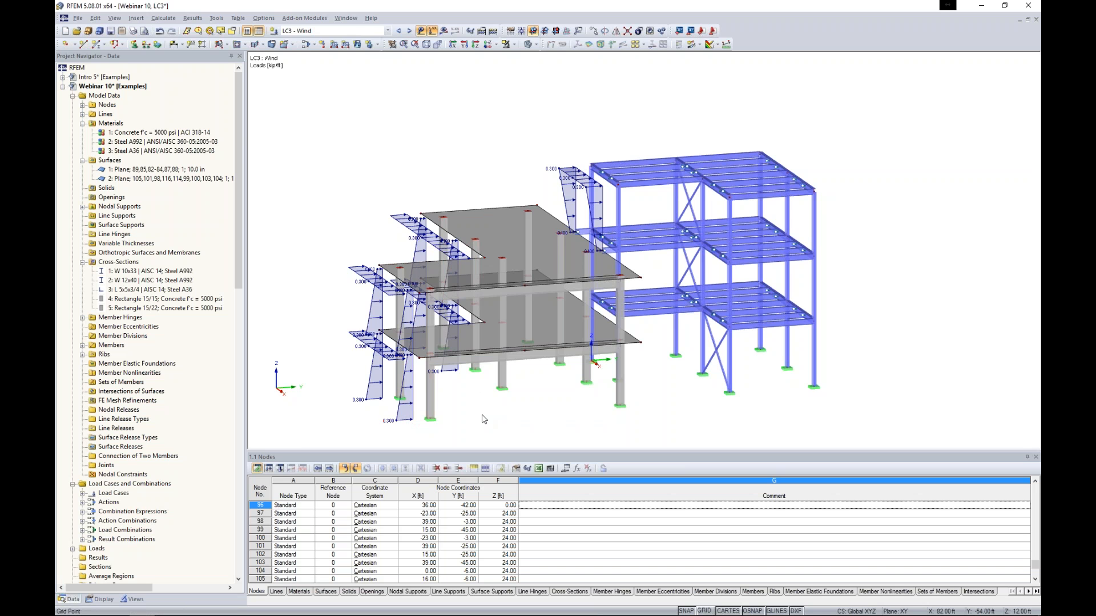
pyautogui.keyDown('ctrl'); pyautogui.moveTo(495, 419); pyautogui.dragTo(416, 363, button='middle'); pyautogui.keyUp('ctrl')
pyautogui.scroll(3, 543, 352)
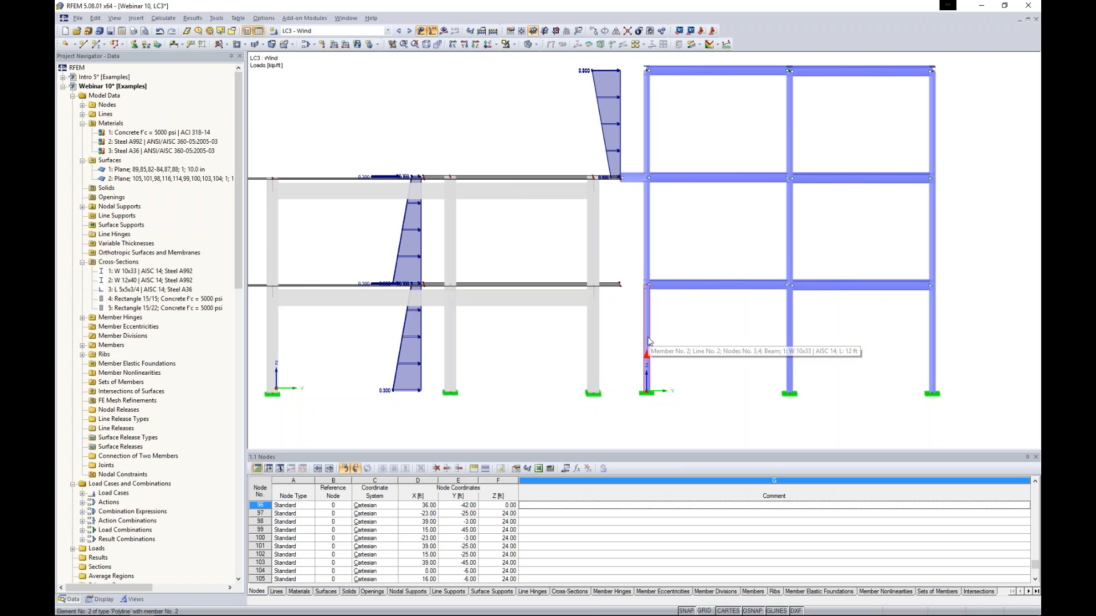
pyautogui.scroll(-3, 648, 338)
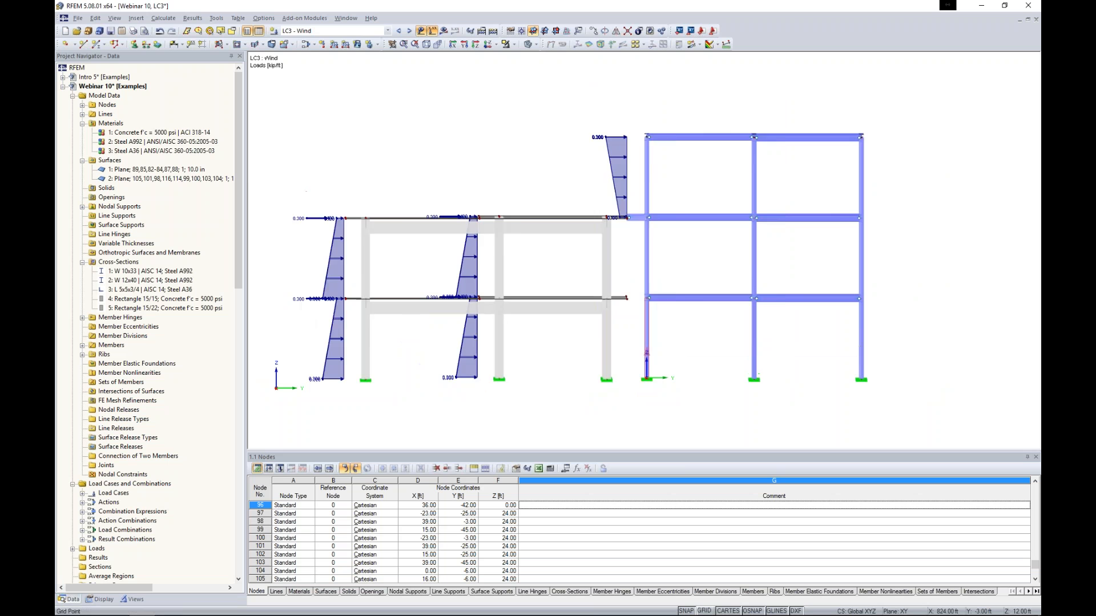
pyautogui.moveTo(632, 347); pyautogui.dragTo(691, 342, button='middle')
pyautogui.moveTo(691, 342); pyautogui.dragTo(380, 320)
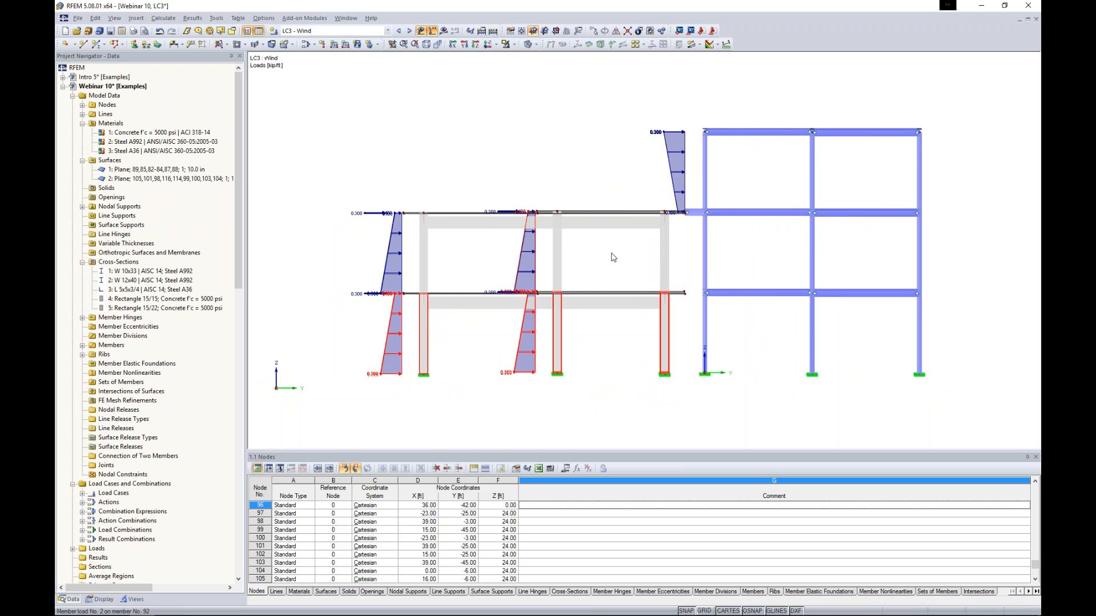
pyautogui.moveTo(688, 267); pyautogui.dragTo(381, 243)
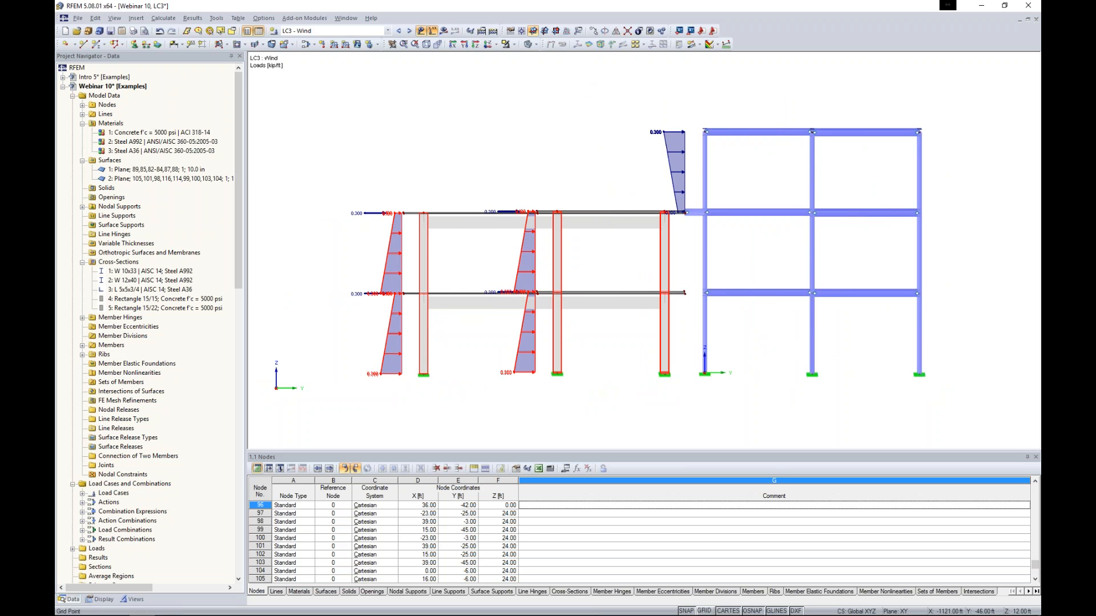
pyautogui.rightClick(425, 251)
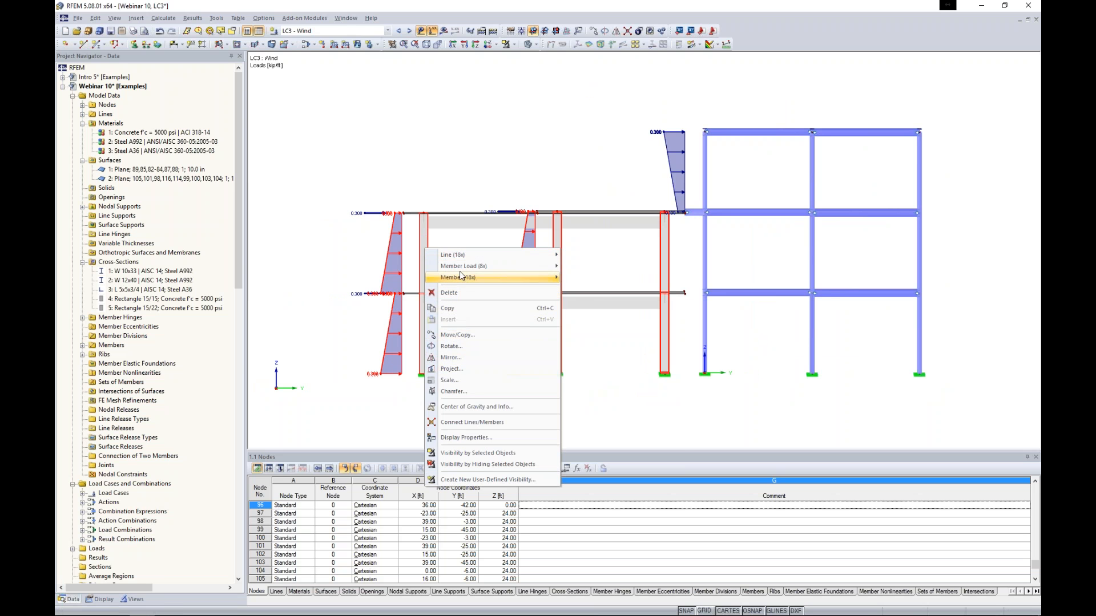
pyautogui.moveTo(500, 282)
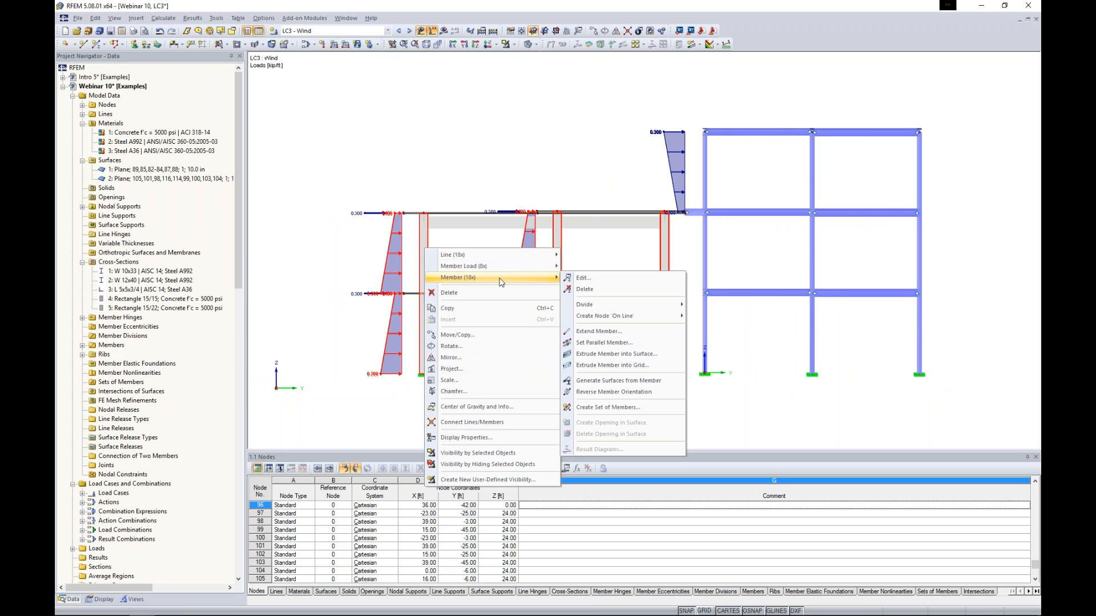
pyautogui.click(602, 393)
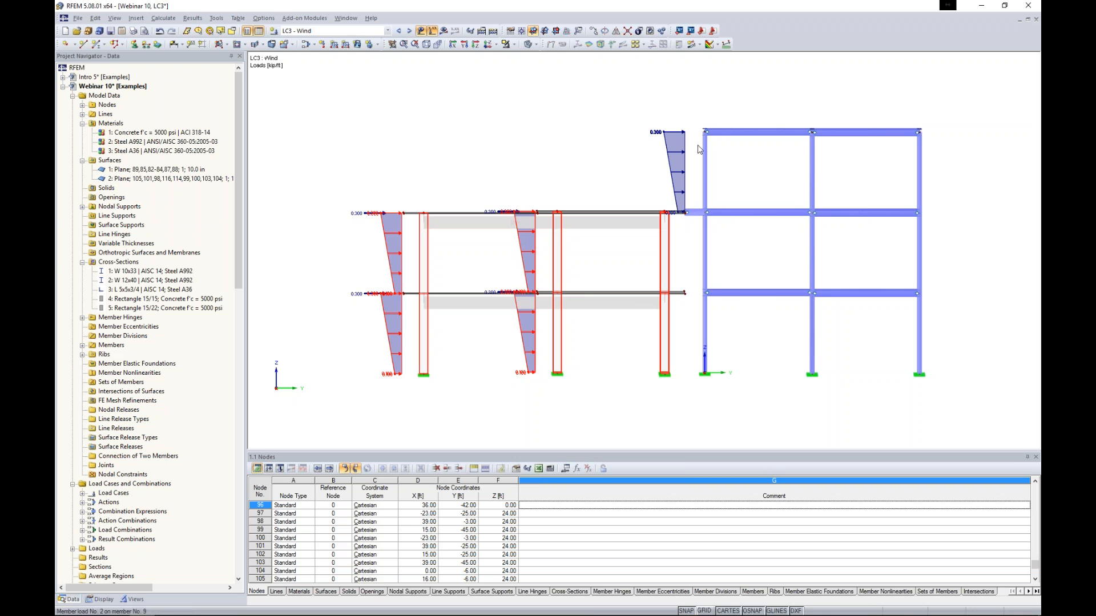
# Step: Display load combination CO3 (1.2D + L + W) and step through the following combinations to CO6, examining the combined loads on the model
pyautogui.keyDown('ctrl'); pyautogui.moveTo(550, 166); pyautogui.dragTo(633, 187, button='middle'); pyautogui.keyUp('ctrl')
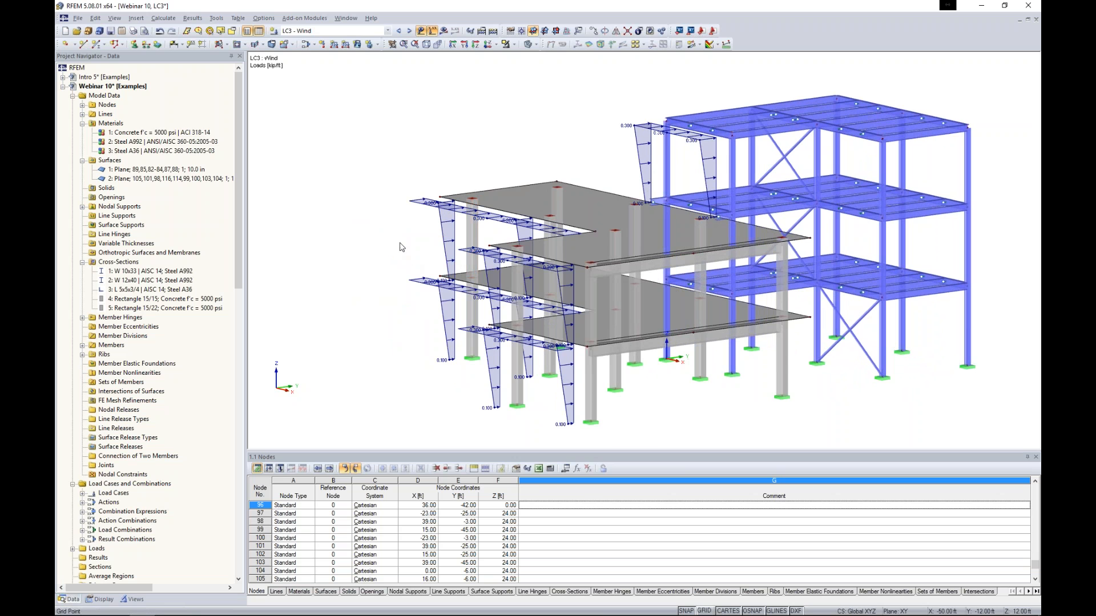
pyautogui.scroll(-1, 388, 228)
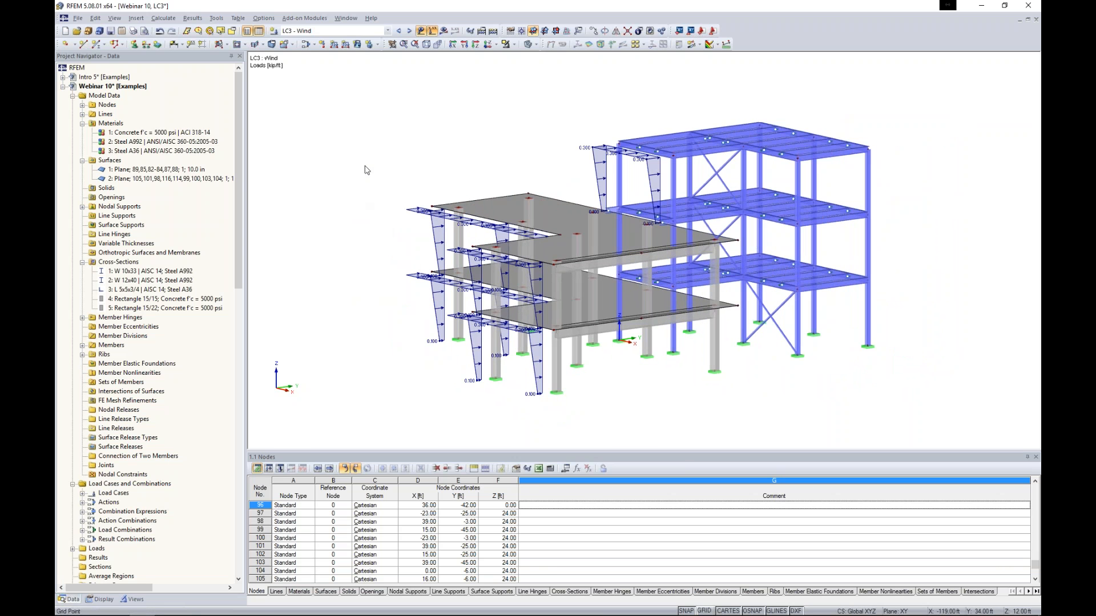
pyautogui.click(328, 31)
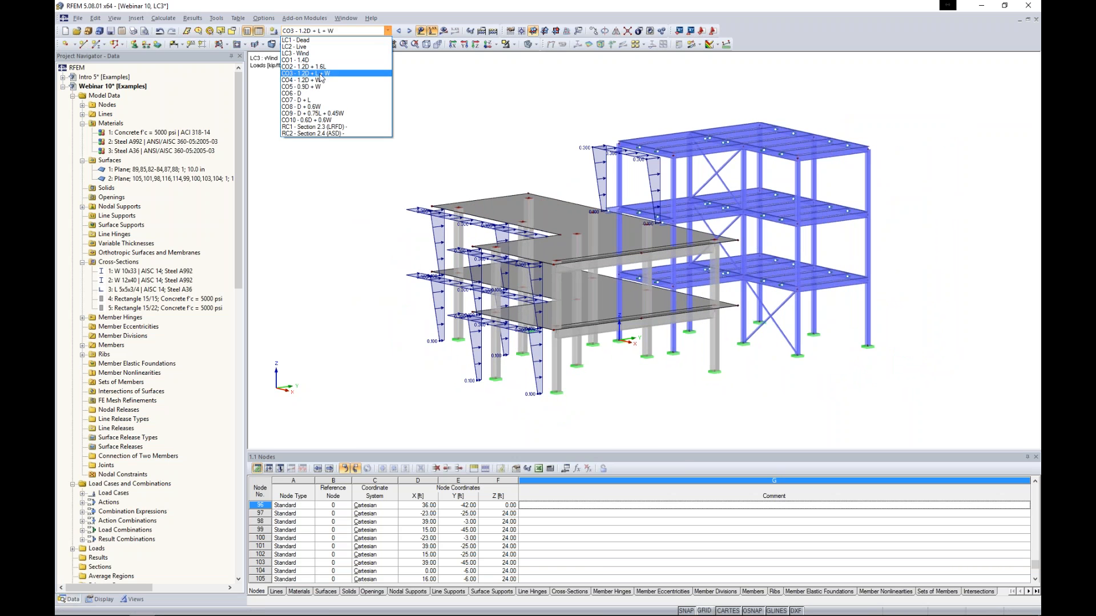
pyautogui.click(322, 79)
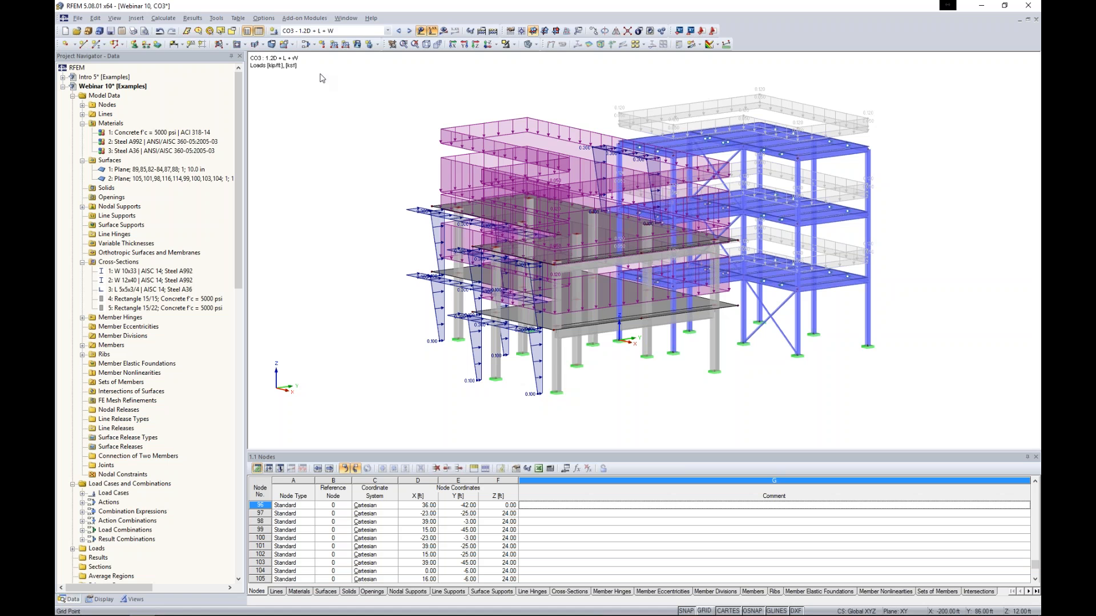
pyautogui.click(410, 31)
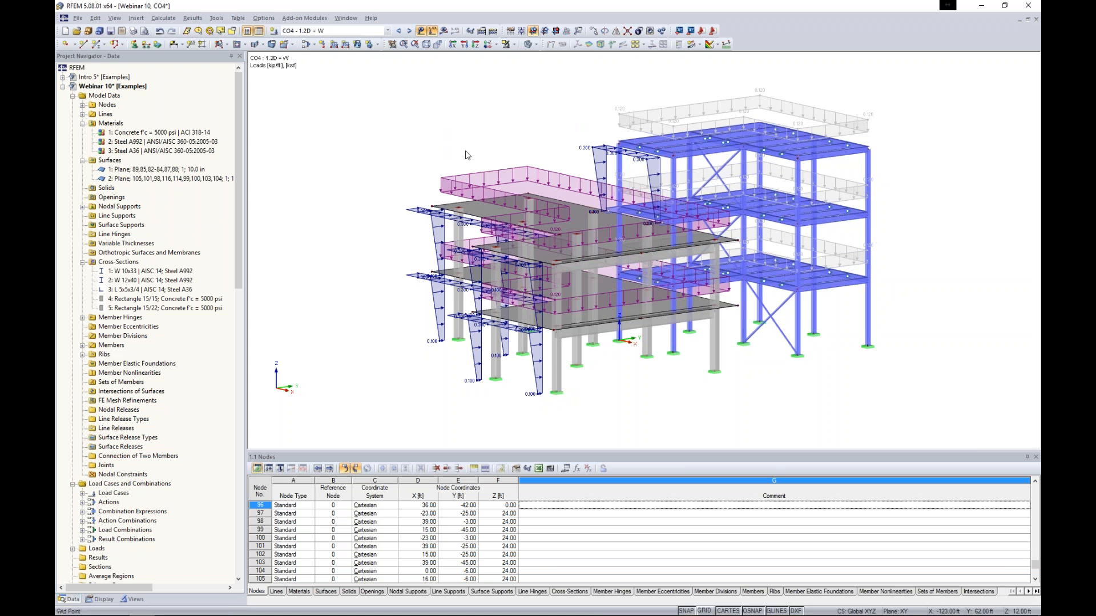
pyautogui.click(410, 30)
pyautogui.click(409, 31)
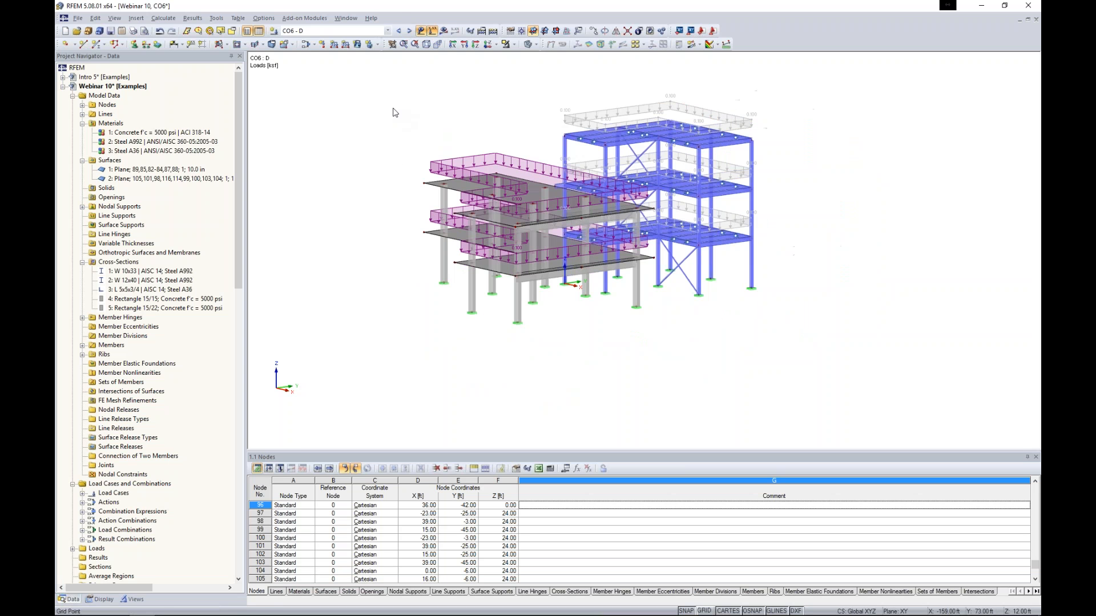
# Step: Hide the loads in the model view and review the FE mesh settings without changing them
pyautogui.click(432, 31)
pyautogui.keyDown('ctrl'); pyautogui.moveTo(403, 111); pyautogui.dragTo(405, 121, button='middle'); pyautogui.keyUp('ctrl')
pyautogui.click(164, 19)
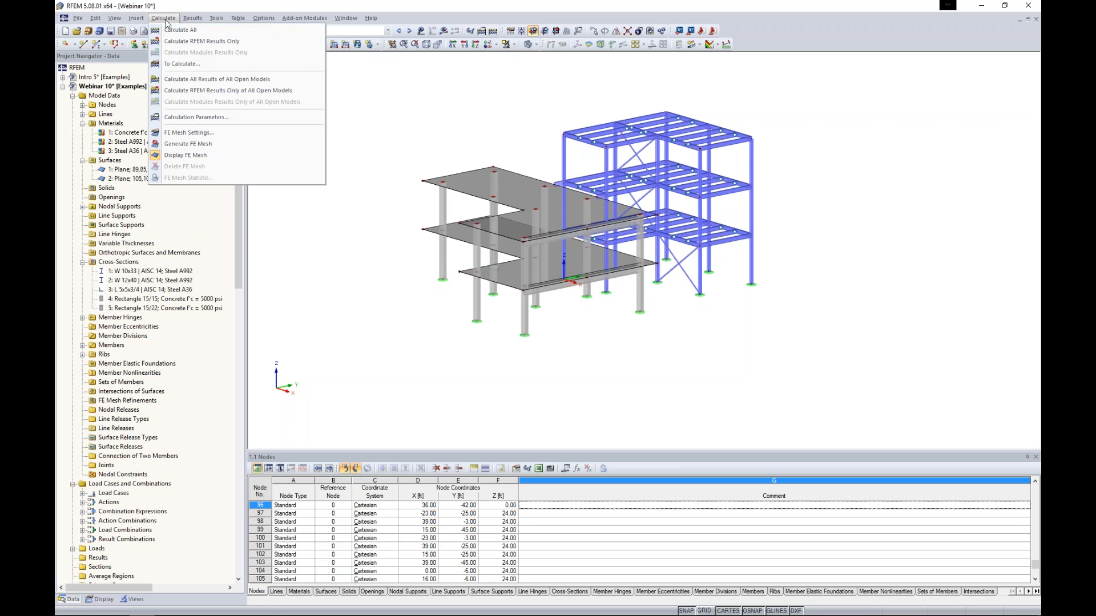
pyautogui.click(185, 134)
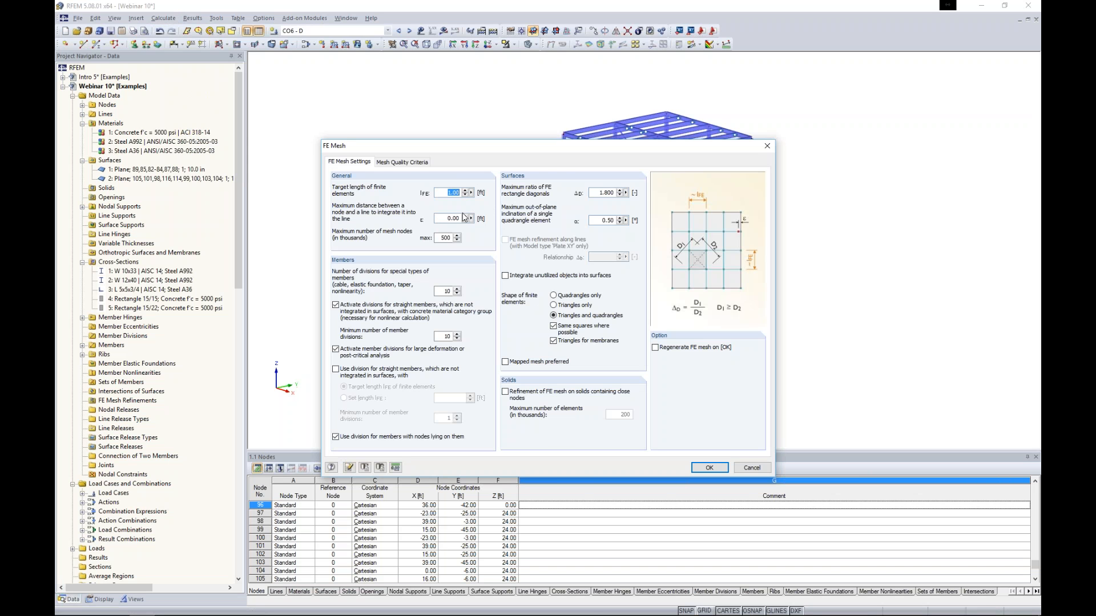
pyautogui.click(751, 468)
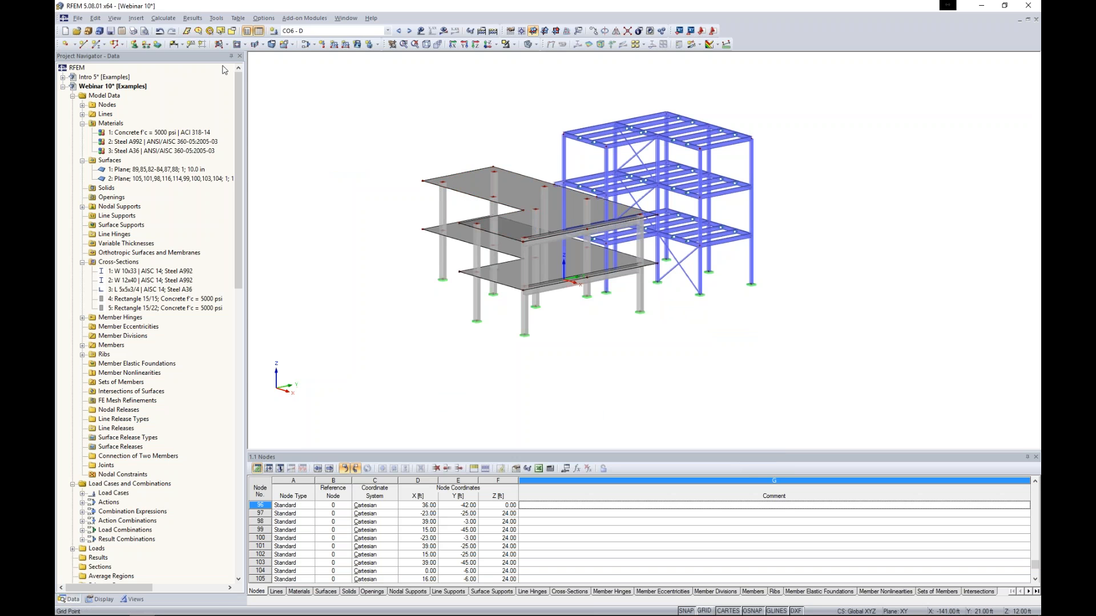
# Step: Generate the FE mesh and show the model as wireframe to examine the mesh on the concrete slabs
pyautogui.click(161, 19)
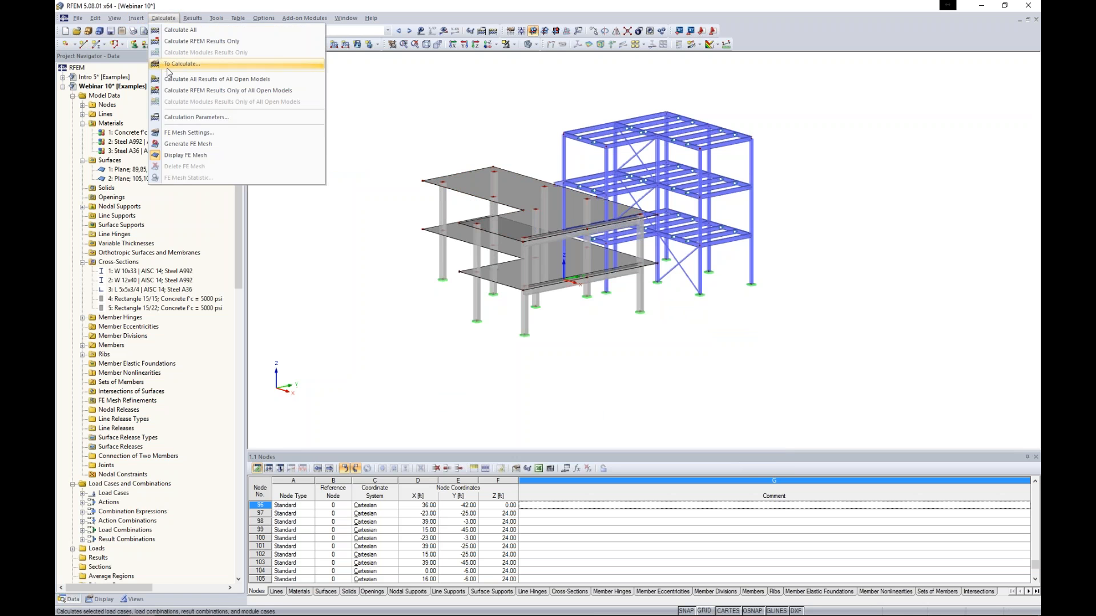
pyautogui.click(355, 159)
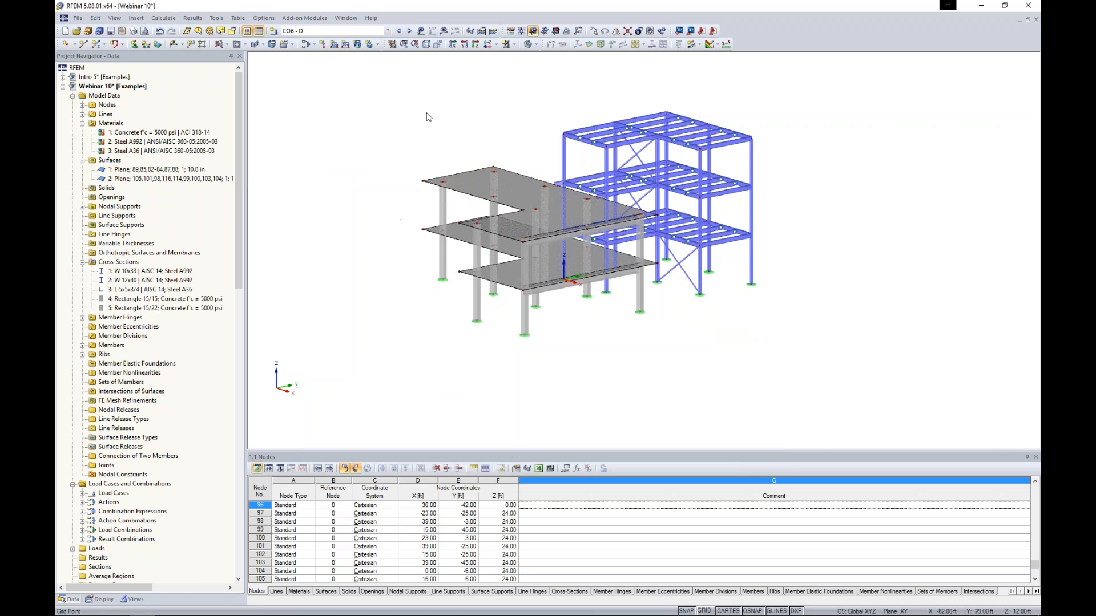
pyautogui.click(537, 46)
pyautogui.click(541, 61)
pyautogui.keyDown('ctrl'); pyautogui.moveTo(522, 137); pyautogui.dragTo(498, 187, button='middle'); pyautogui.keyUp('ctrl')
pyautogui.scroll(5, 498, 187)
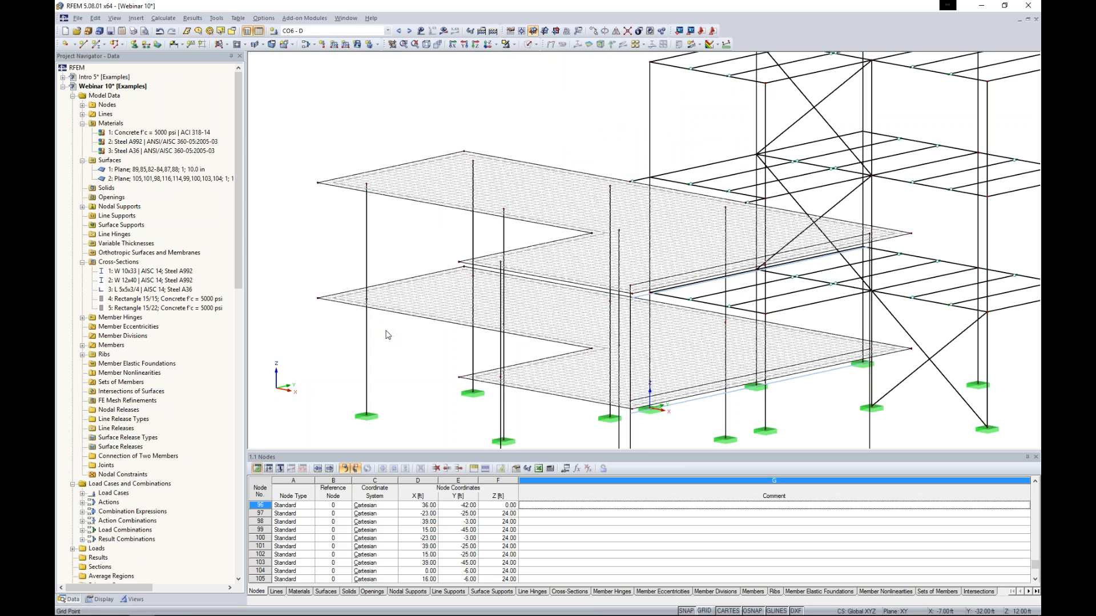
pyautogui.keyDown('ctrl'); pyautogui.moveTo(404, 339); pyautogui.dragTo(461, 307, button='middle'); pyautogui.keyUp('ctrl')
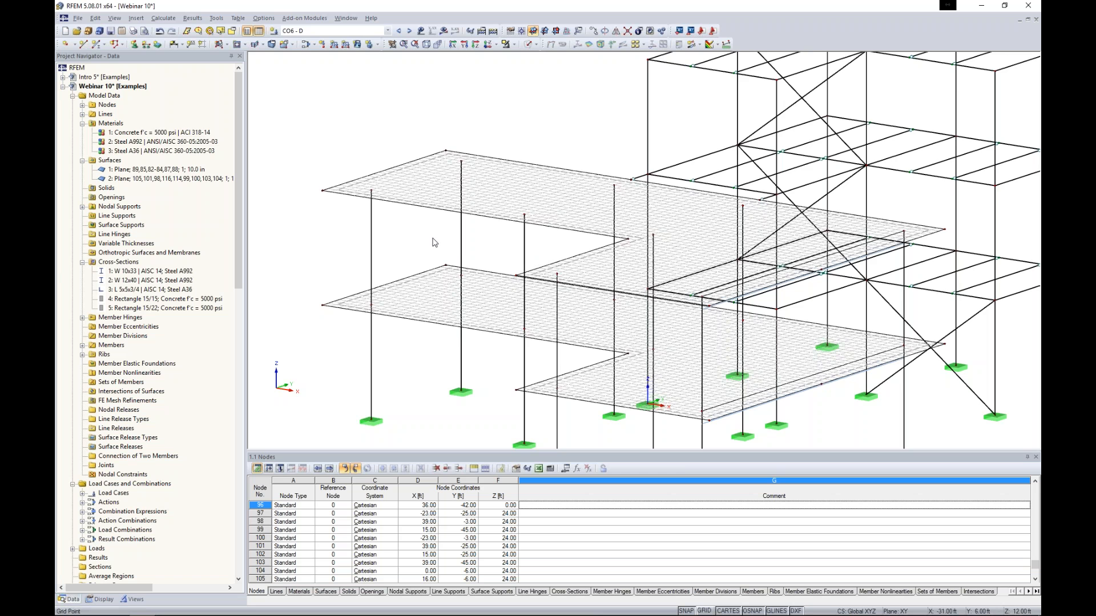
pyautogui.scroll(-2, 433, 243)
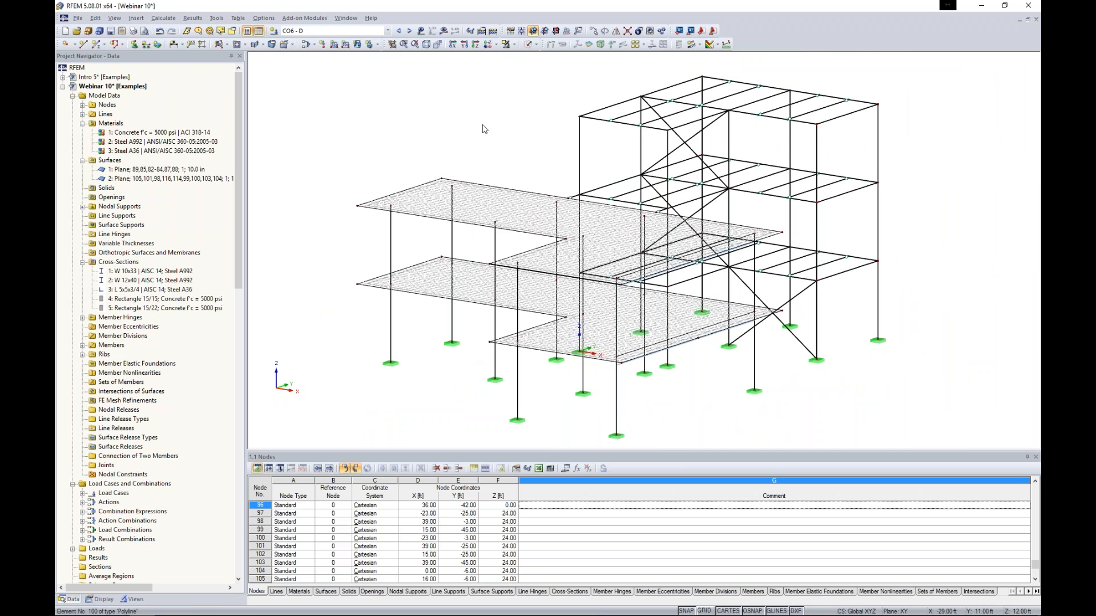
# Step: Return the model to the solid rendered display and calculate all results
pyautogui.click(535, 45)
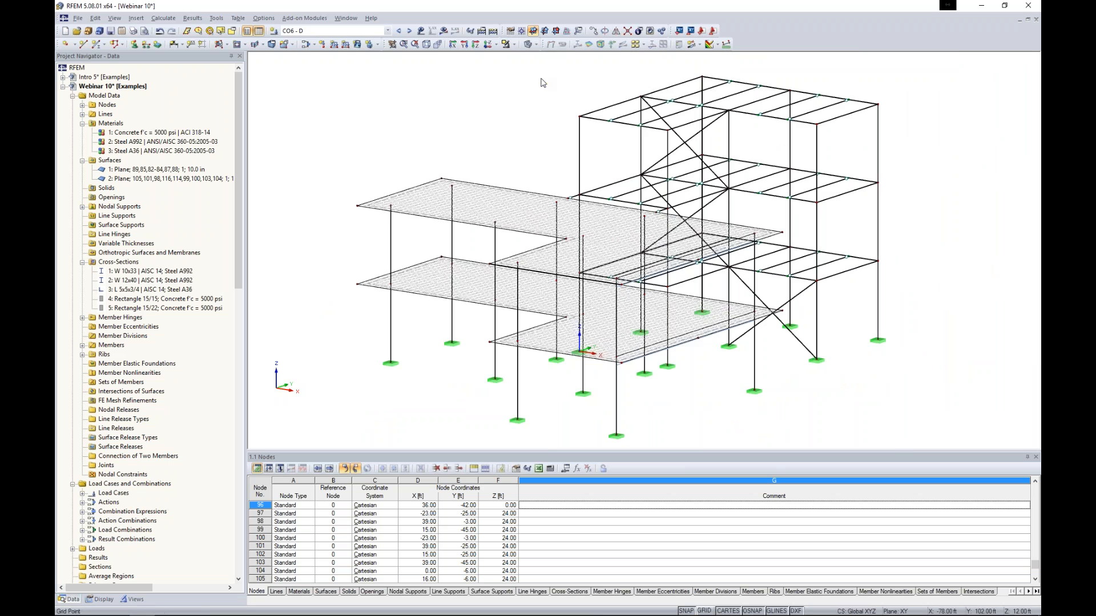
pyautogui.click(542, 80)
pyautogui.click(174, 20)
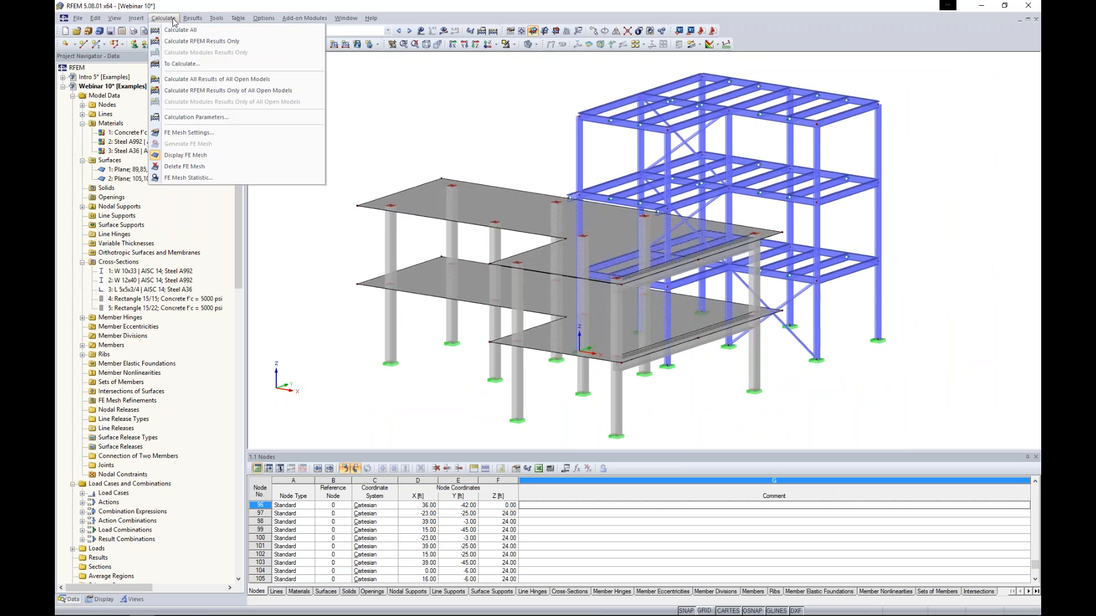
pyautogui.click(174, 31)
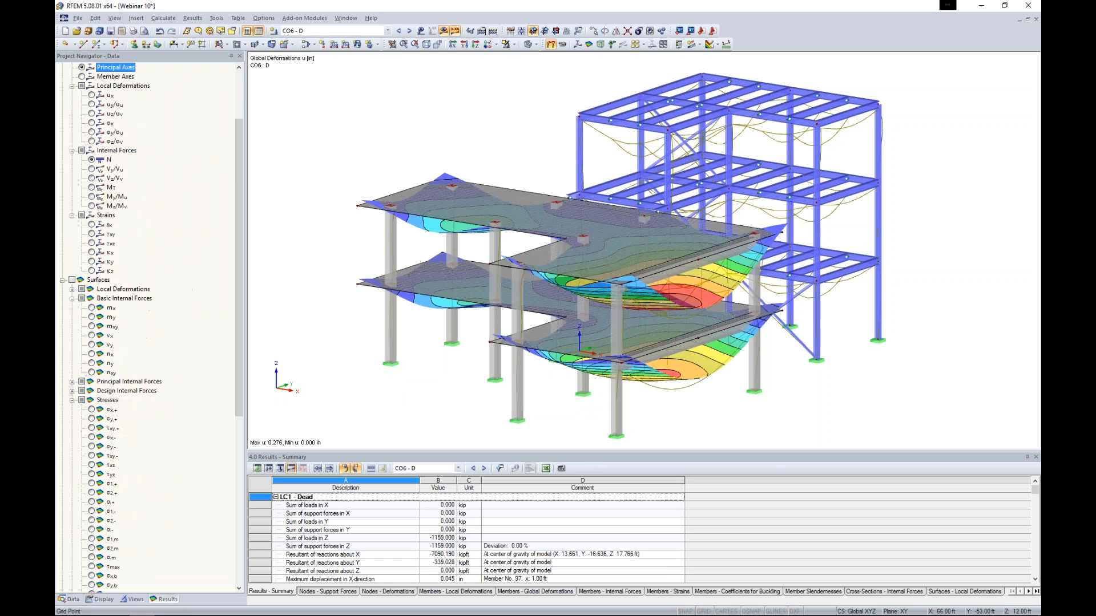
# Step: Examine the global deformations of combination CO6 in the X, Y and Z directions, ending with uZ
pyautogui.moveTo(702, 415); pyautogui.dragTo(604, 374, button='middle')
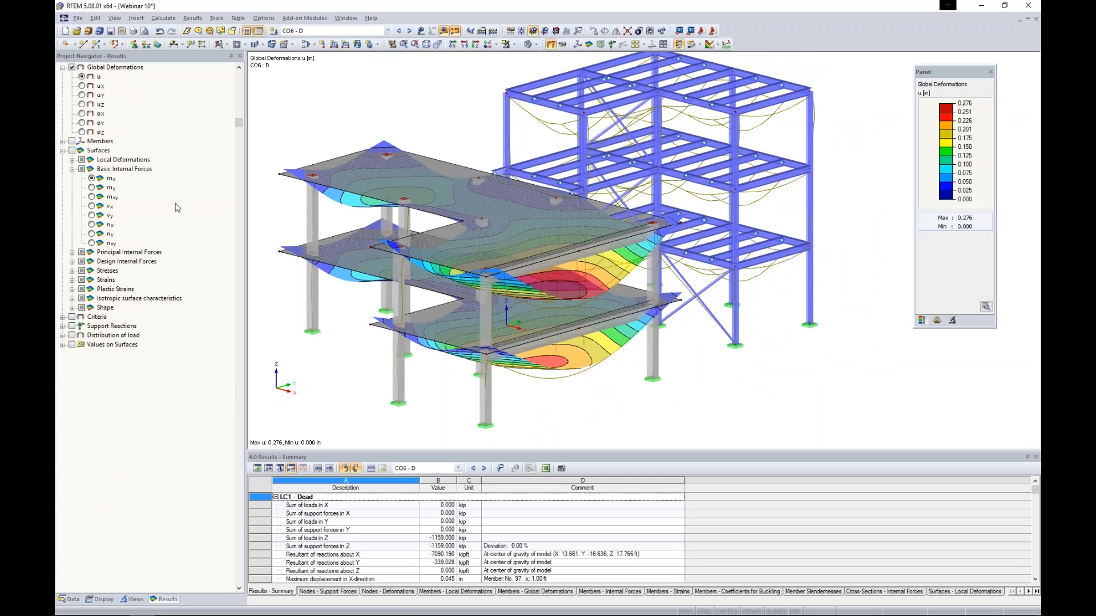
pyautogui.click(82, 86)
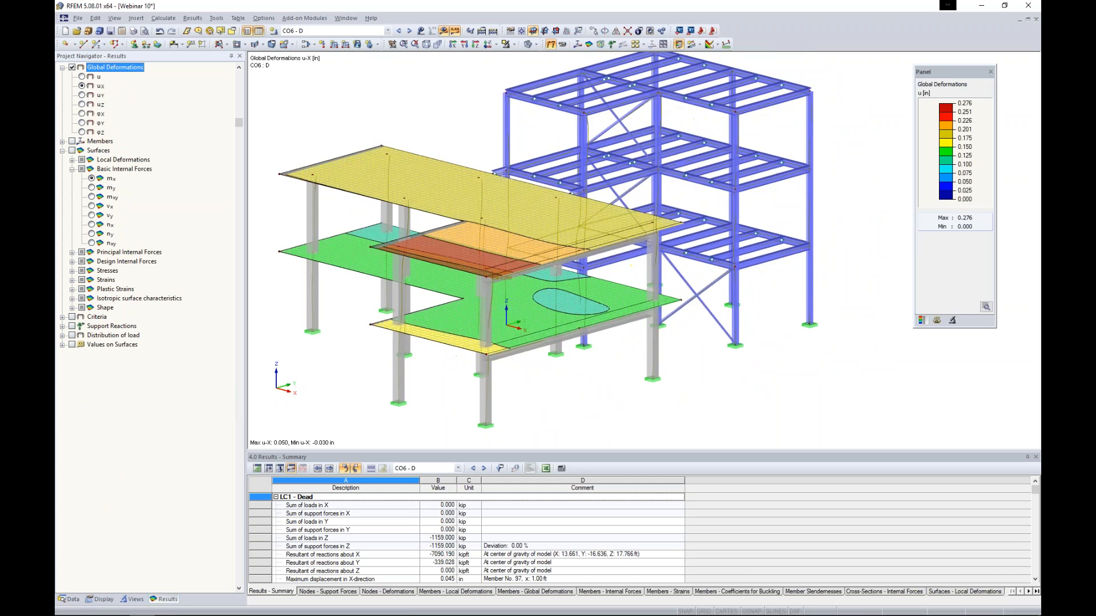
pyautogui.click(82, 95)
pyautogui.click(82, 104)
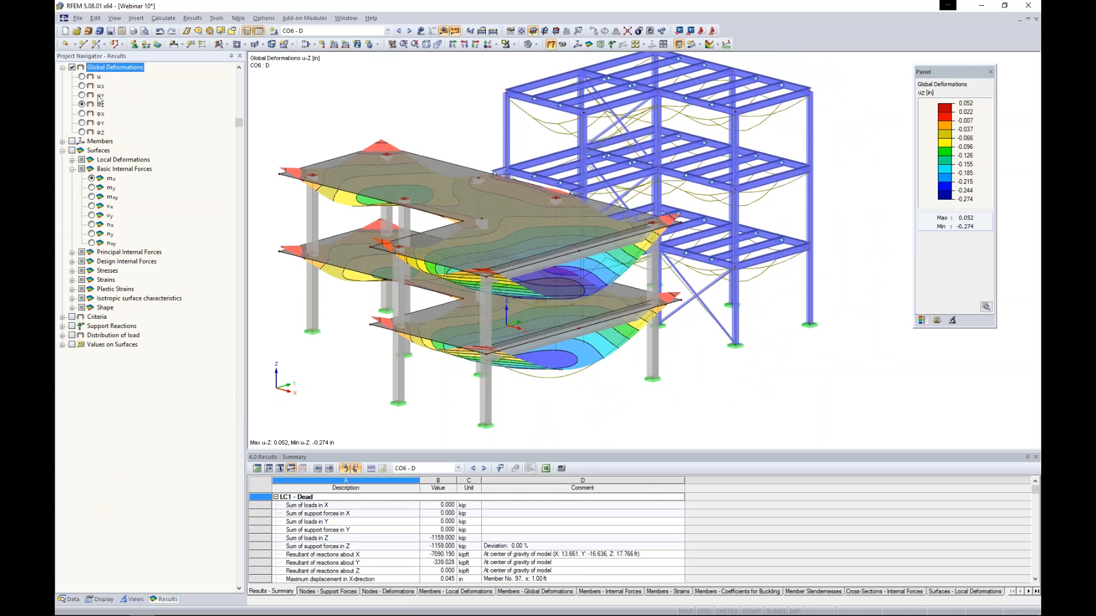
pyautogui.keyDown('ctrl'); pyautogui.moveTo(479, 226); pyautogui.dragTo(422, 228, button='middle'); pyautogui.keyUp('ctrl')
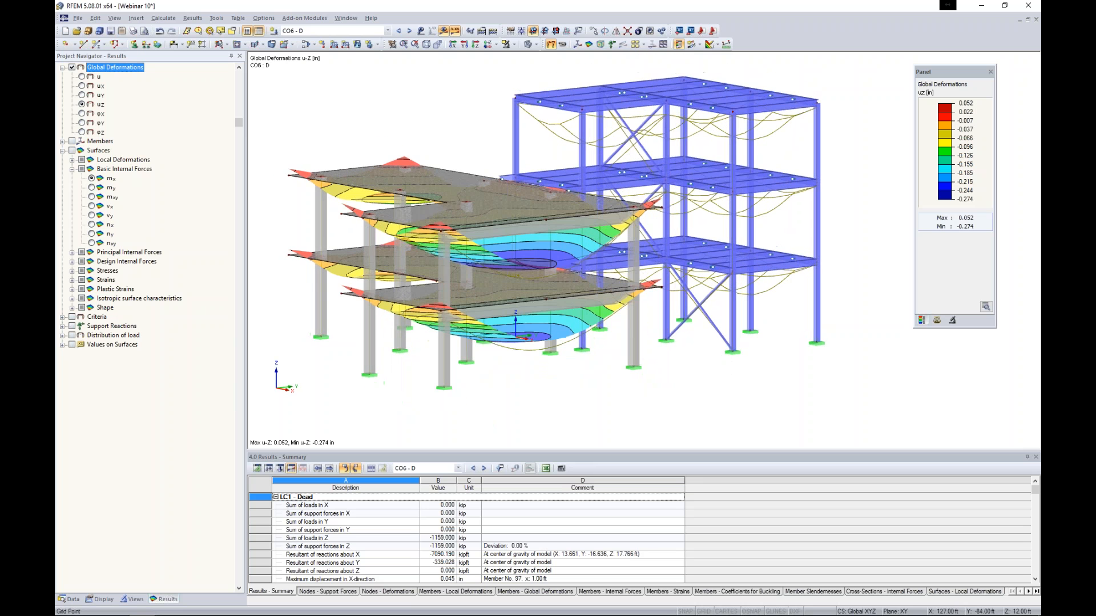
# Step: Review the result display and surface filter options, then set the deformation display factor to 92.5
pyautogui.click(103, 599)
pyautogui.scroll(-7, 101, 353)
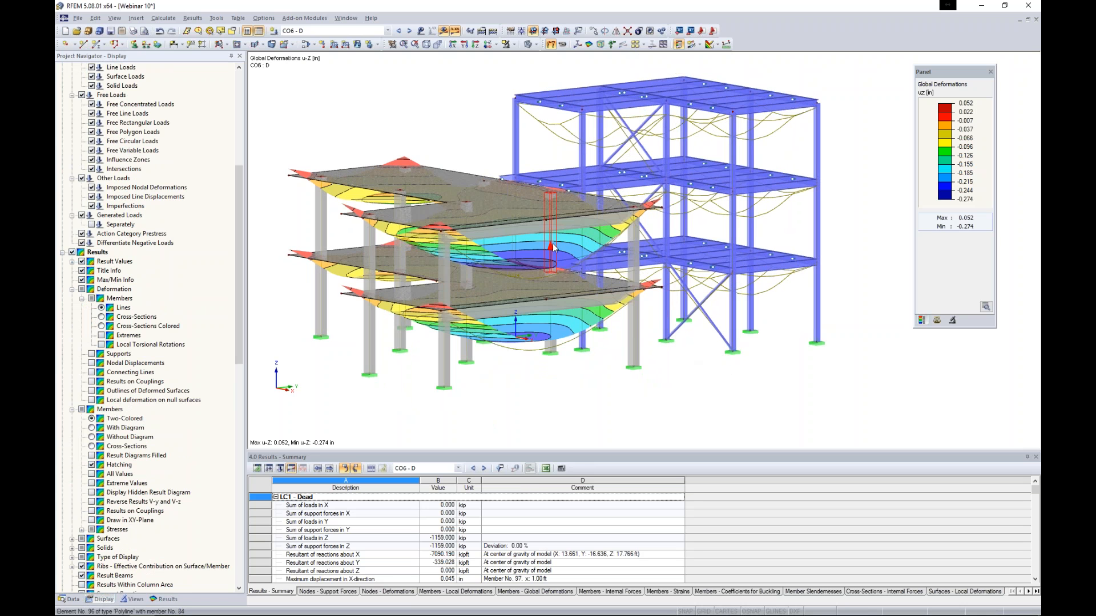
pyautogui.click(951, 320)
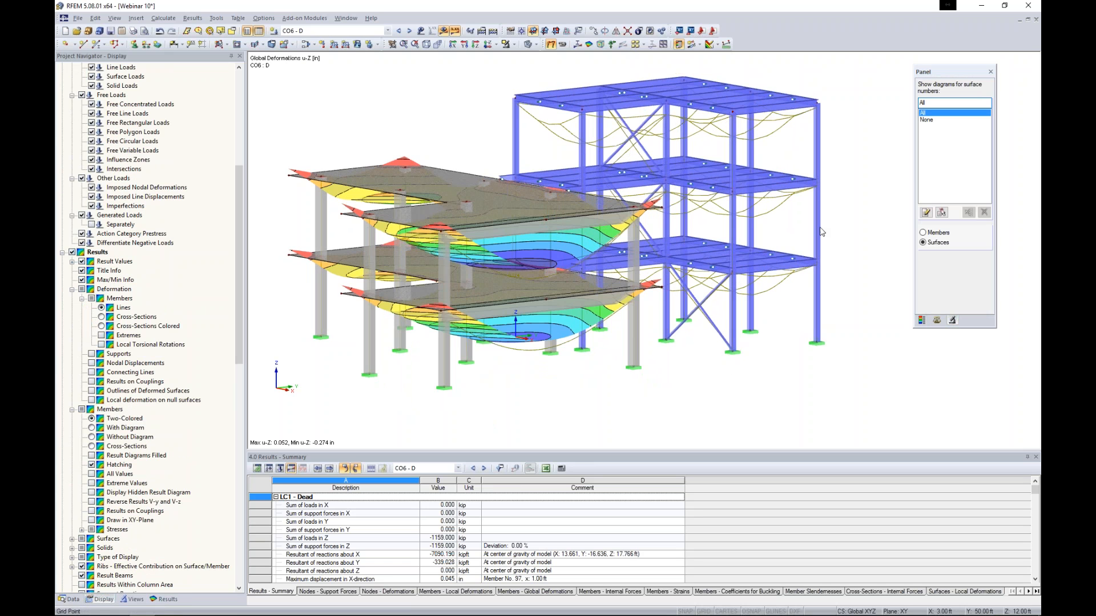
pyautogui.click(936, 320)
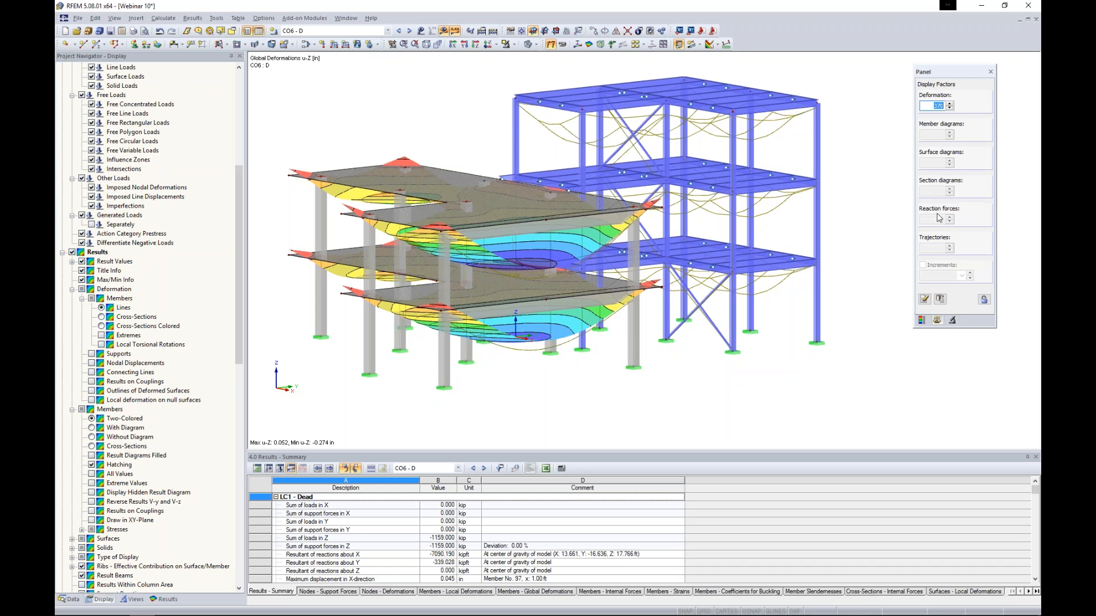
pyautogui.click(950, 108)
pyautogui.click(950, 108)
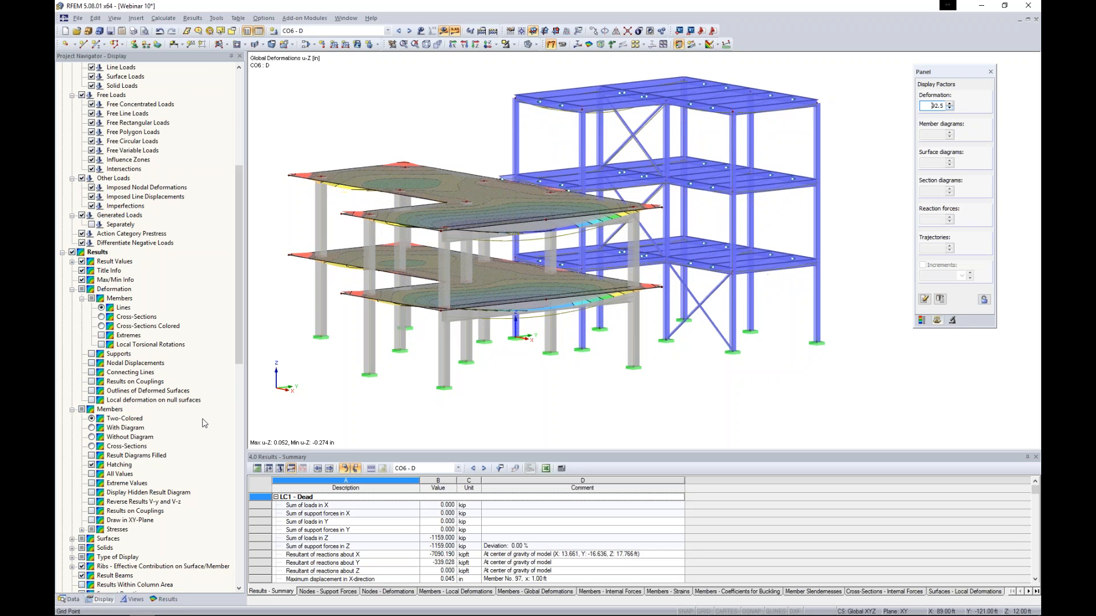
# Step: Replace the global deformations with the member internal moment diagrams My/Mu for combination CO6
pyautogui.click(164, 600)
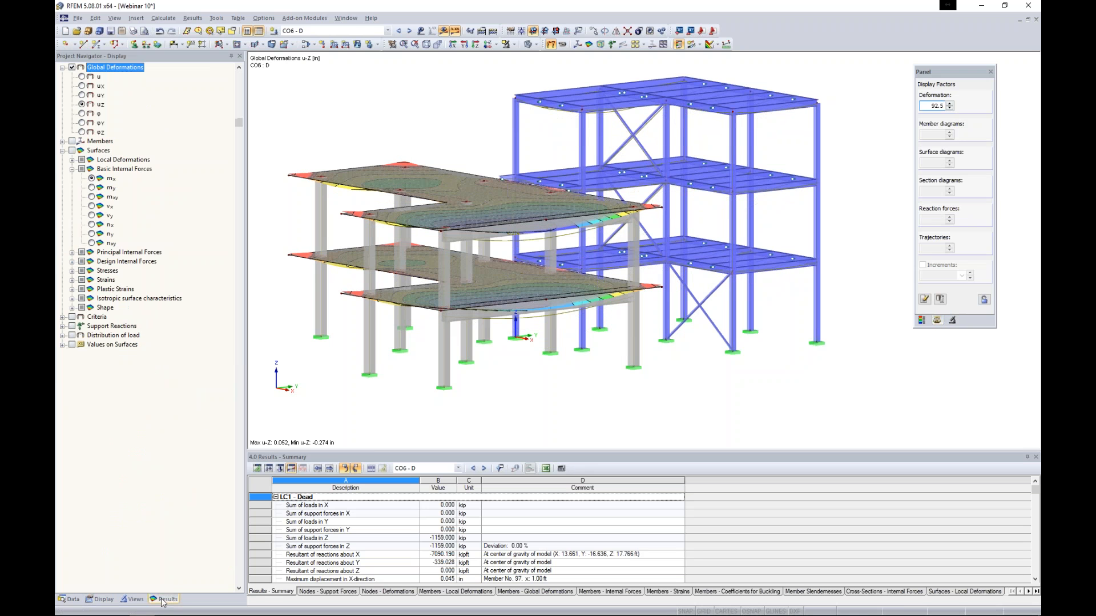
pyautogui.click(72, 141)
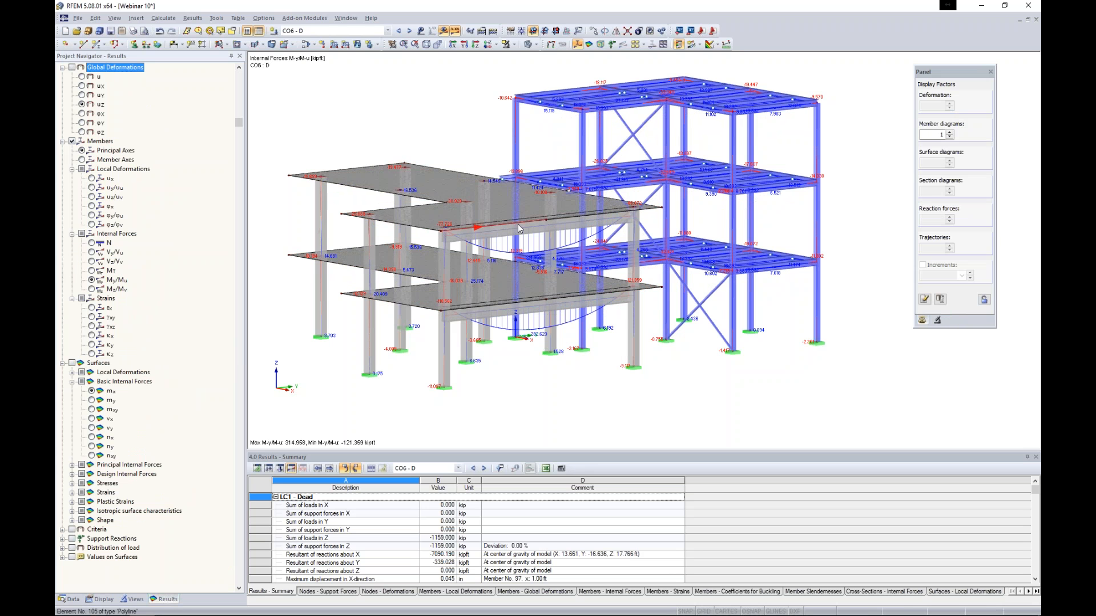
# Step: Isolate the outer three-storey steel frame by limiting the visibility to its selected members
pyautogui.keyDown('ctrl'); pyautogui.moveTo(663, 359); pyautogui.dragTo(559, 353, button='middle'); pyautogui.keyUp('ctrl')
pyautogui.moveTo(691, 99); pyautogui.dragTo(750, 369)
pyautogui.click(513, 44)
pyautogui.click(518, 60)
pyautogui.keyDown('ctrl'); pyautogui.moveTo(845, 259); pyautogui.dragTo(660, 285, button='middle'); pyautogui.keyUp('ctrl')
pyautogui.click(666, 284)
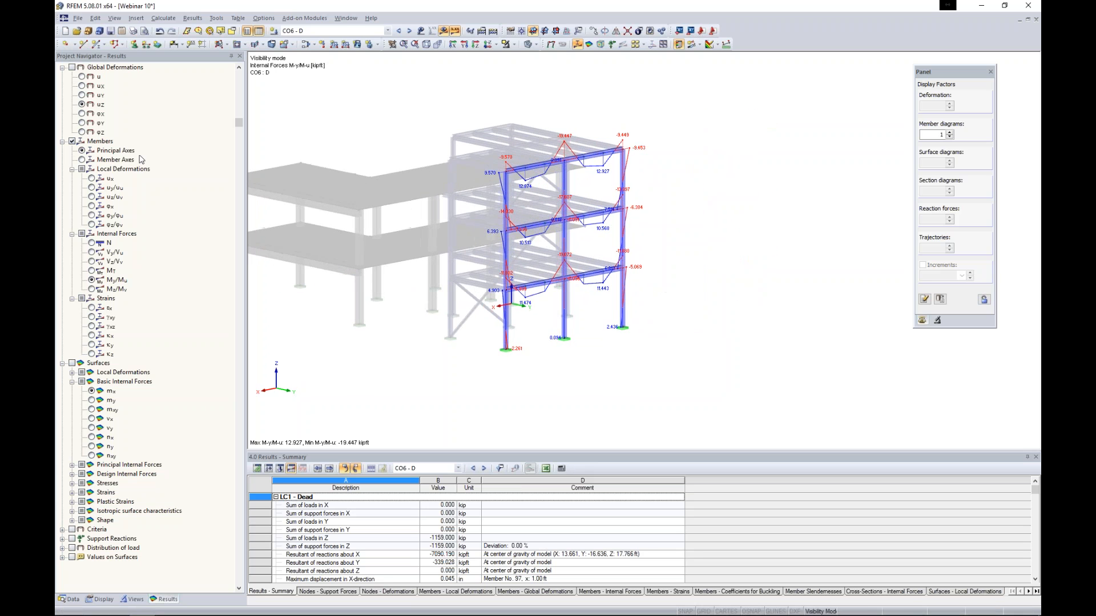
# Step: Examine the isolated frame's axial force N, moment My/Mu and shear Vz/Vv diagrams for combination CO6
pyautogui.click(91, 242)
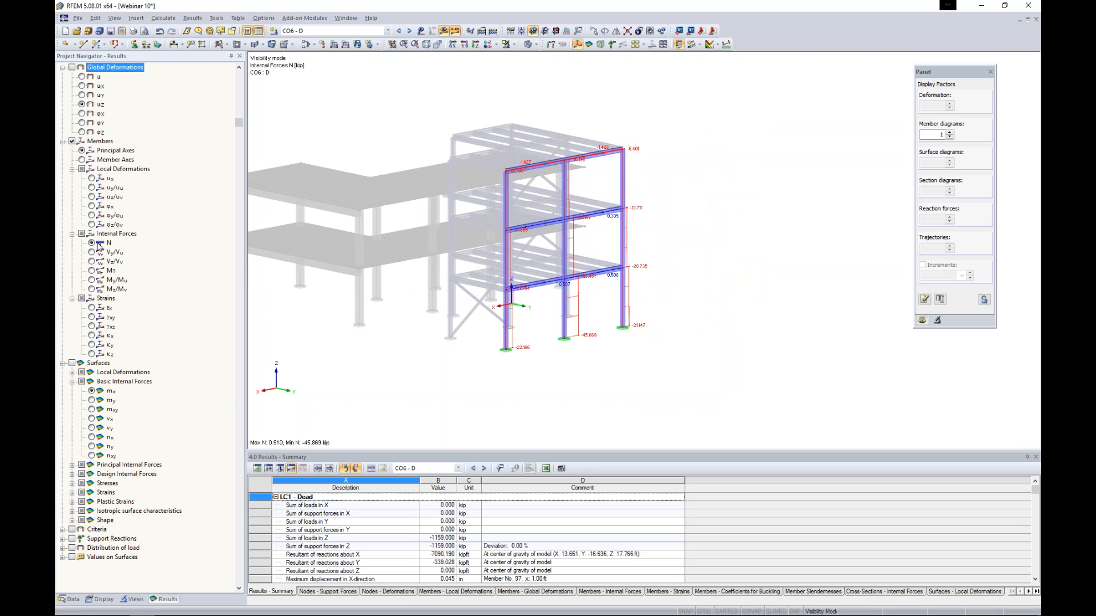
pyautogui.scroll(3, 568, 287)
pyautogui.scroll(-1, 568, 287)
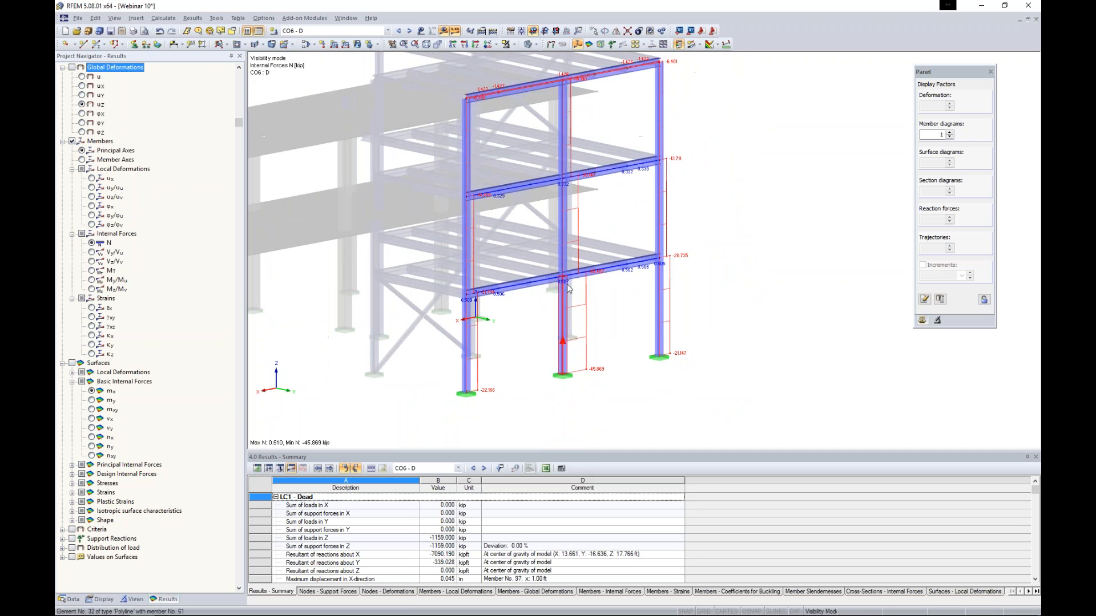
pyautogui.click(92, 280)
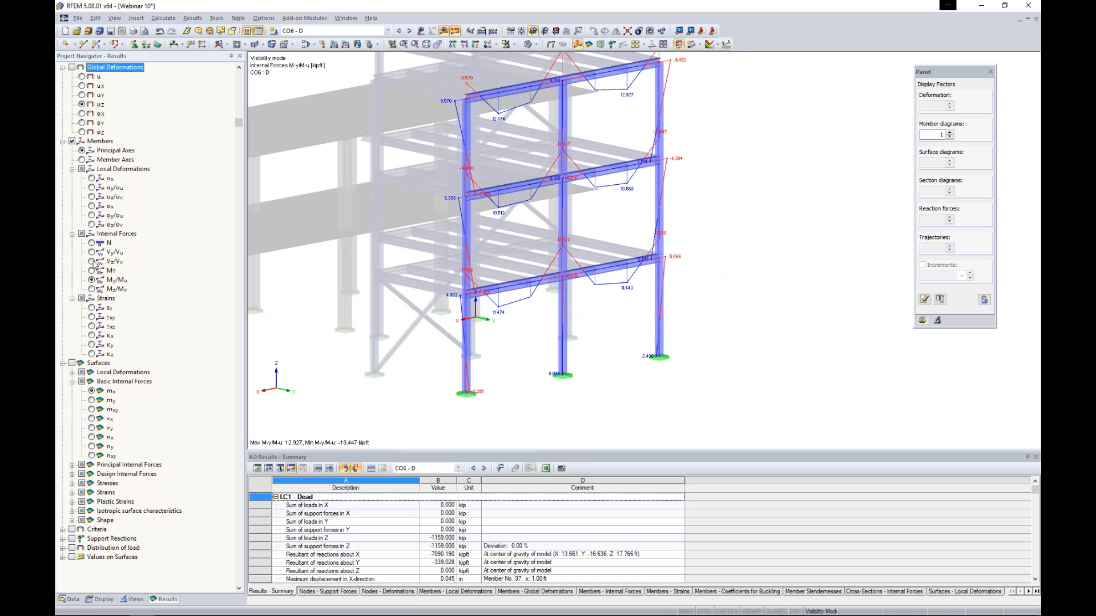
pyautogui.click(91, 262)
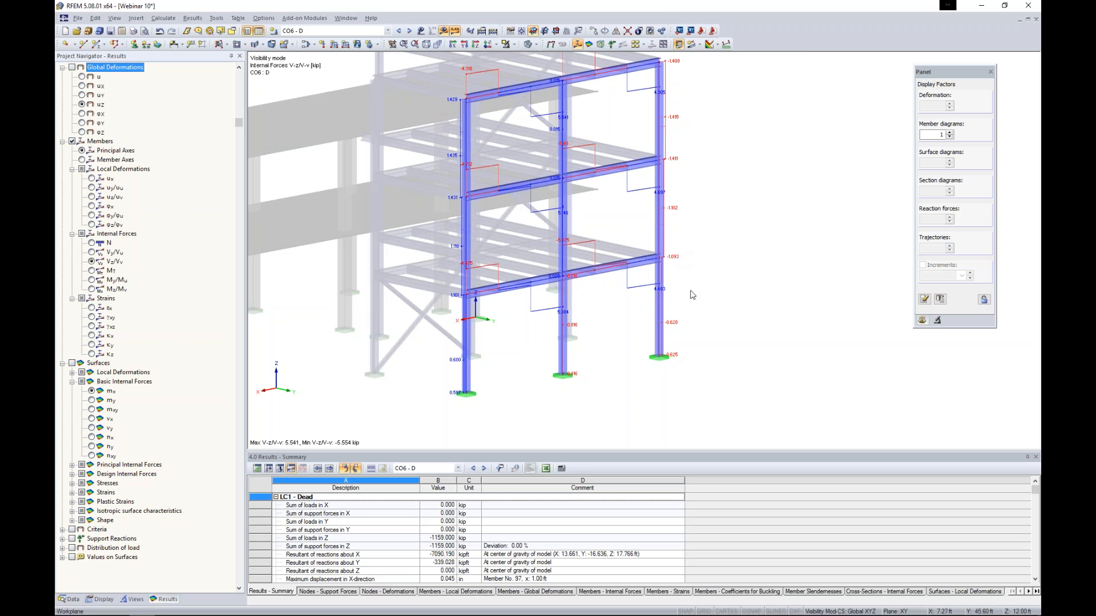
# Step: Open the result diagrams of the frame's outer ground-storey column and add N and My/Mu to the shear diagram
pyautogui.rightClick(662, 312)
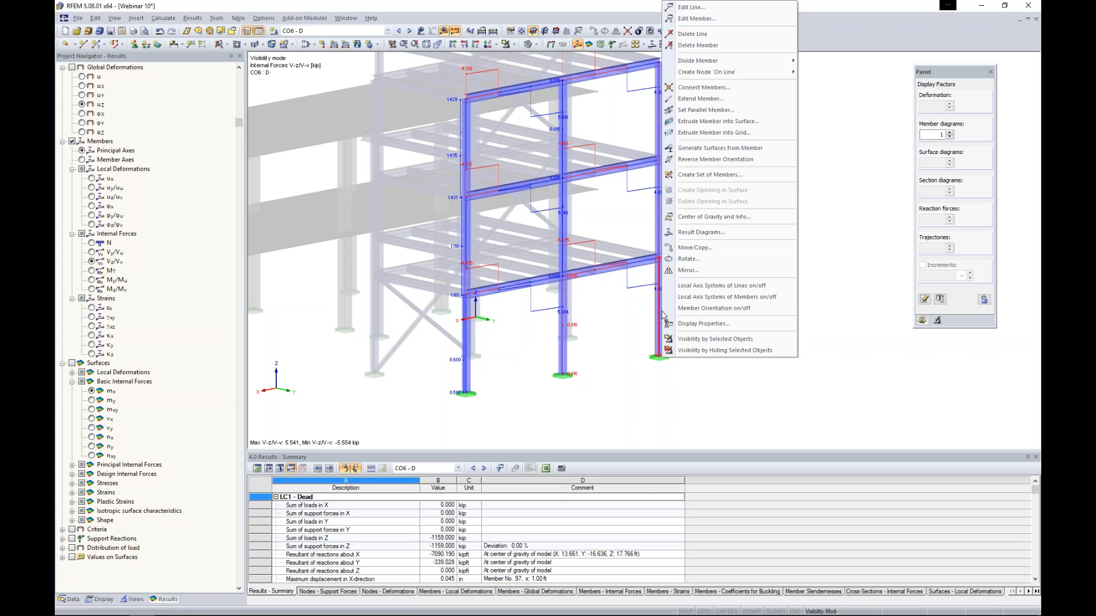
pyautogui.click(690, 234)
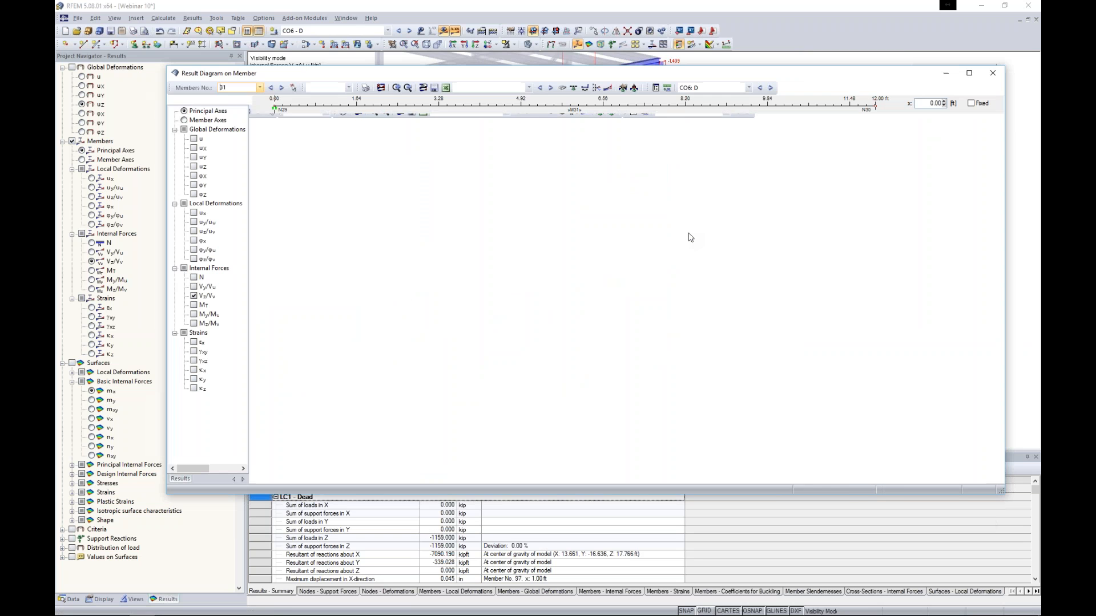
pyautogui.click(195, 278)
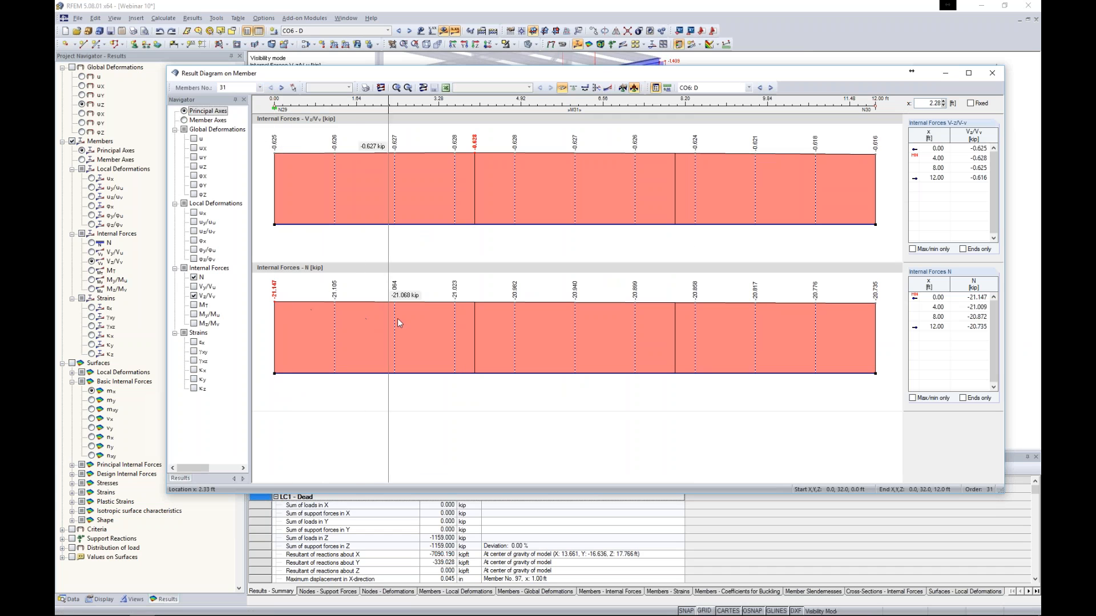
pyautogui.click(194, 314)
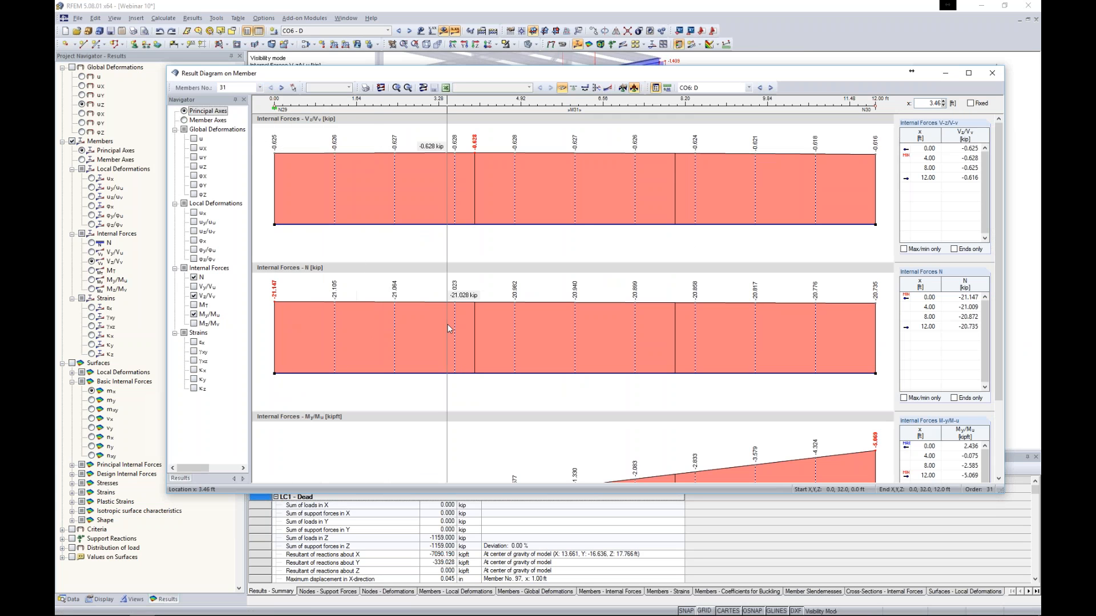
pyautogui.scroll(-1, 448, 324)
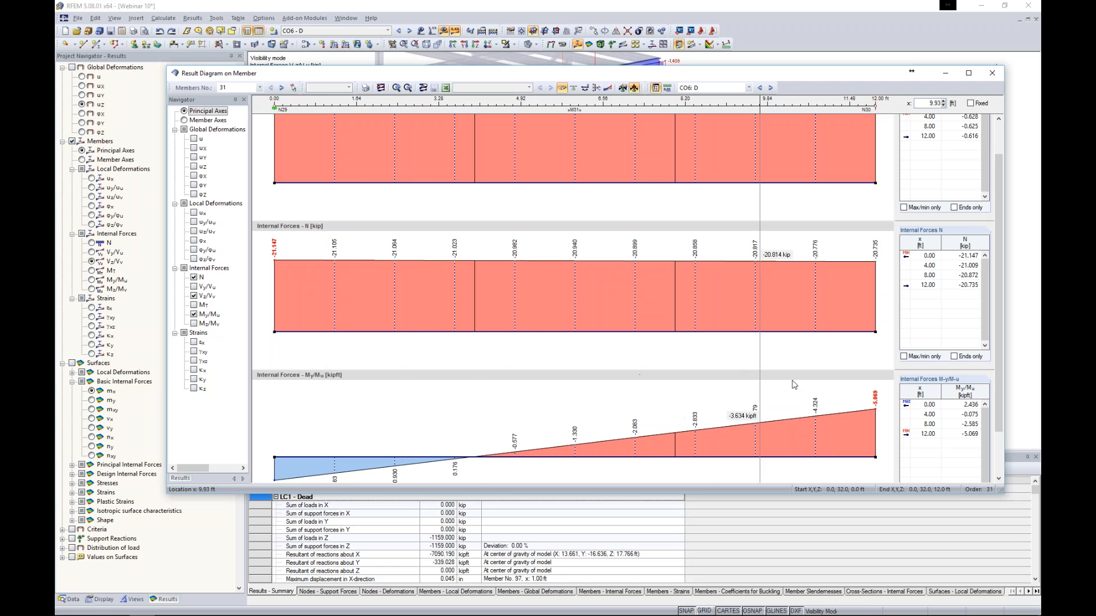
# Step: Switch the column's result diagrams to combination CO9, look through the available member numbers, and close the diagrams
pyautogui.click(771, 88)
pyautogui.click(770, 88)
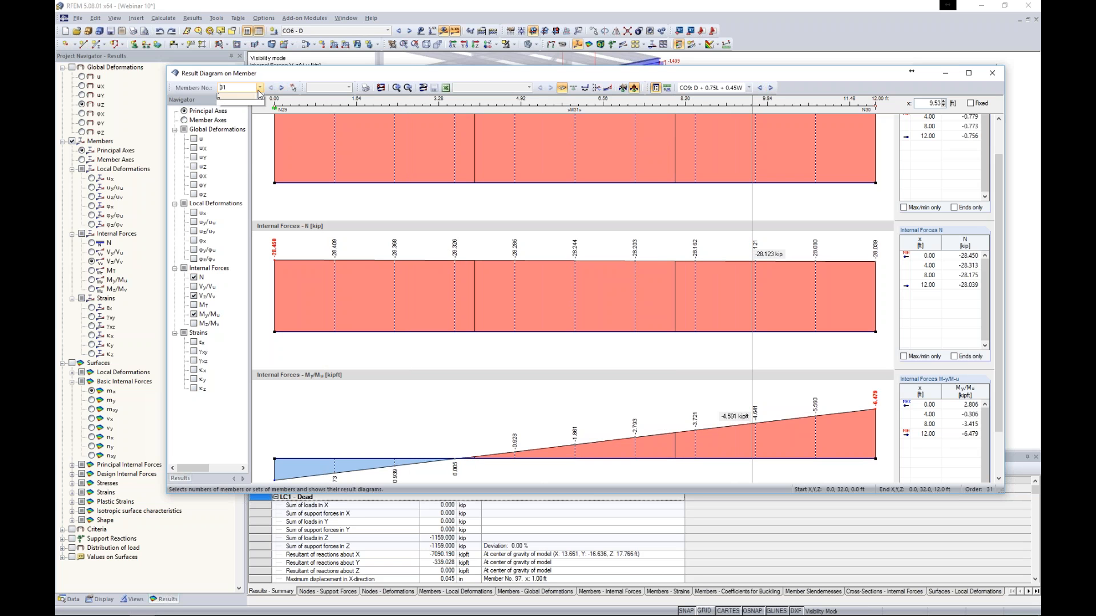
pyautogui.click(260, 87)
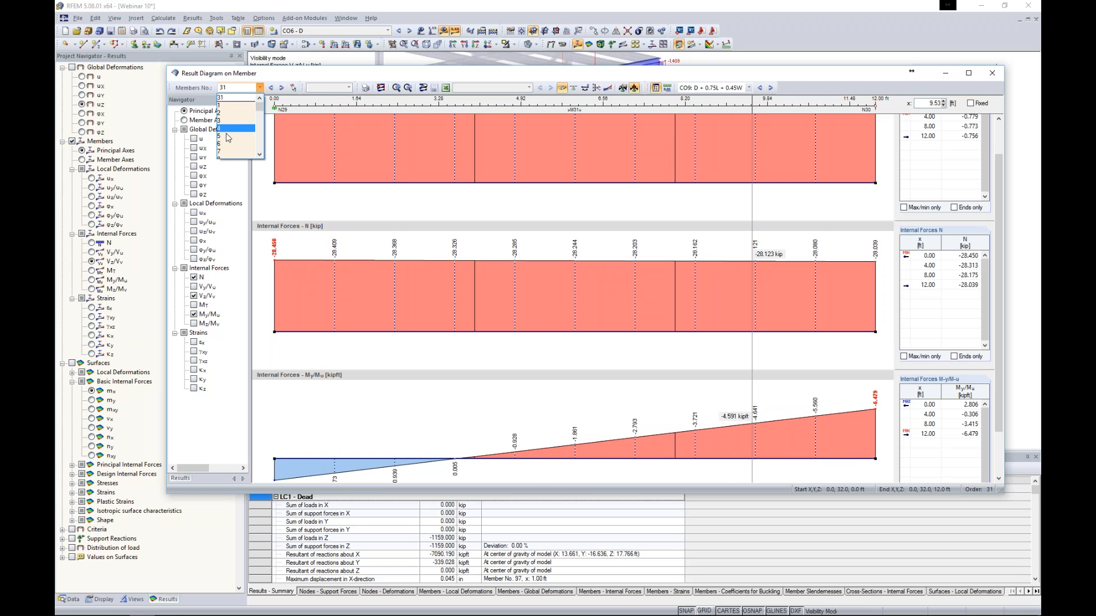
pyautogui.click(992, 73)
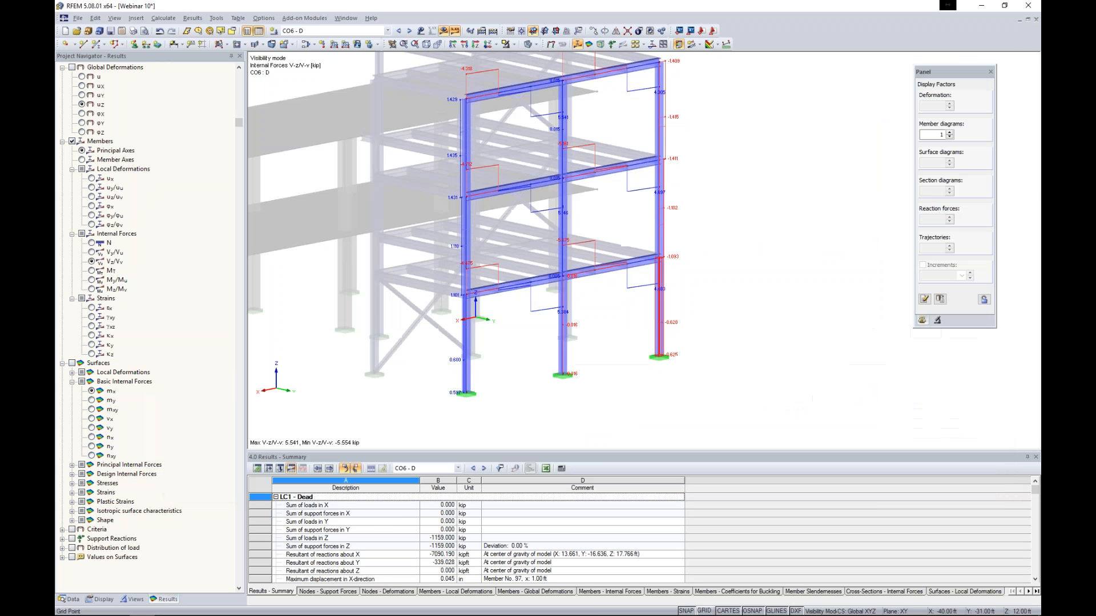
# Step: Display the surface moments mx on the concrete slabs with the whole model visible and the member results turned off
pyautogui.click(72, 364)
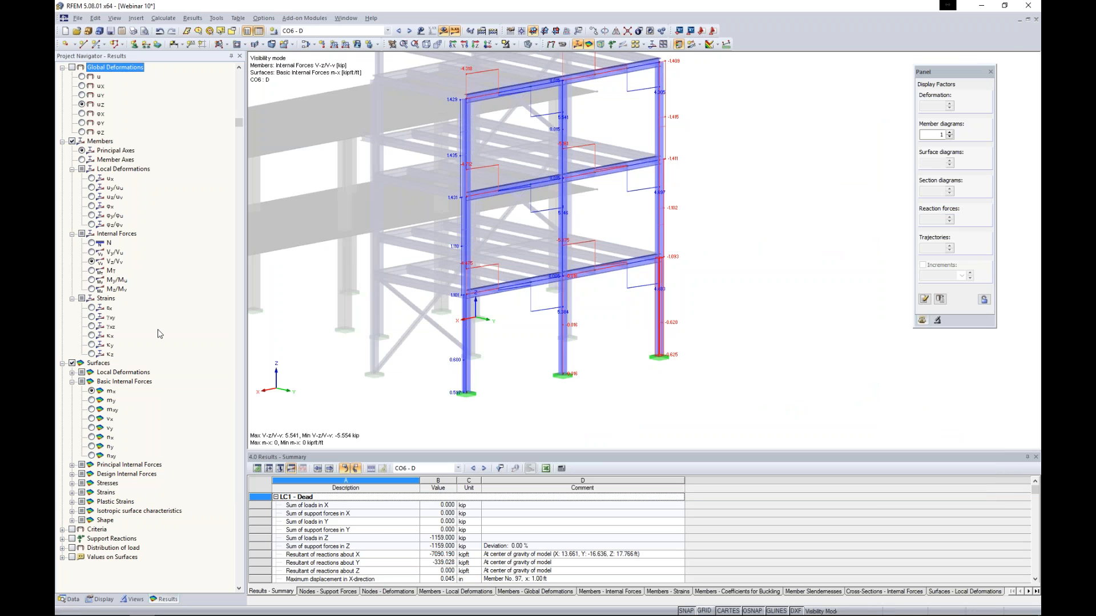
pyautogui.click(513, 45)
pyautogui.click(544, 132)
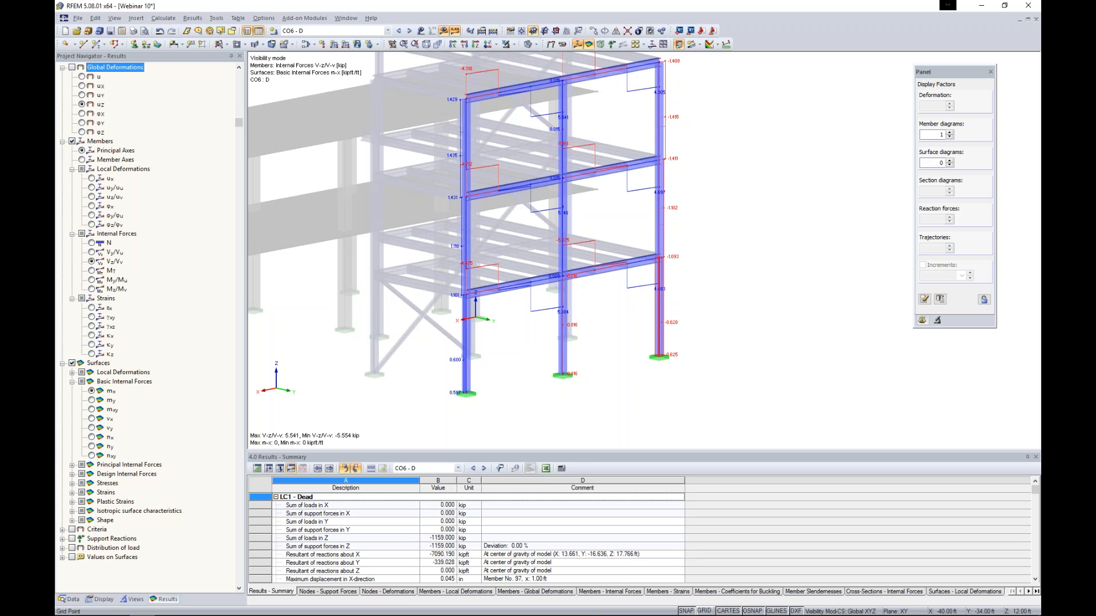
pyautogui.scroll(-4, 612, 228)
pyautogui.scroll(2, 510, 182)
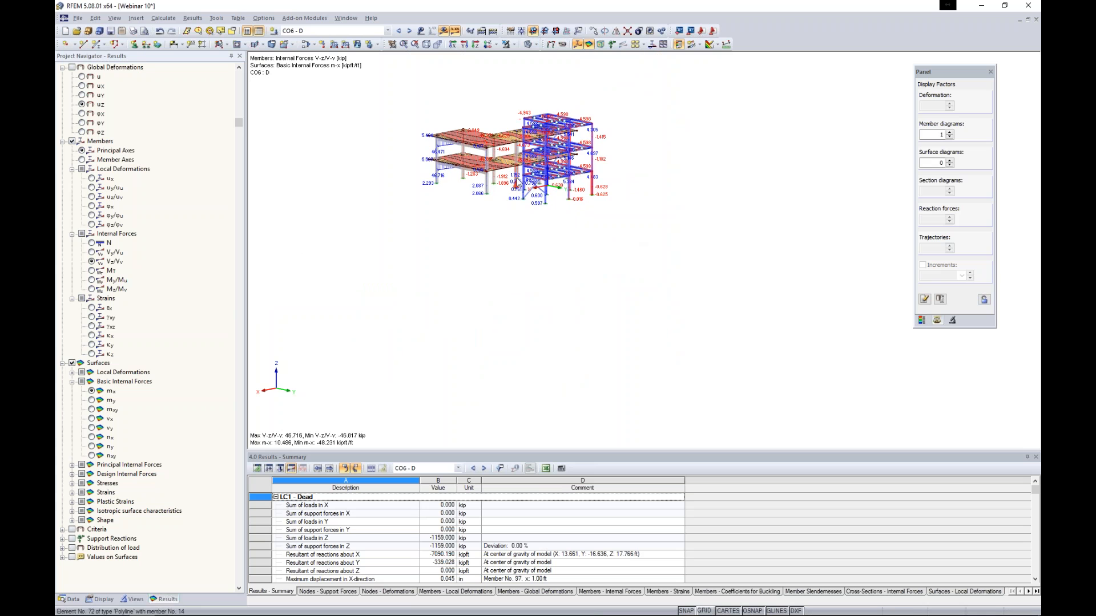
pyautogui.click(73, 142)
pyautogui.keyDown('ctrl'); pyautogui.moveTo(468, 203); pyautogui.dragTo(653, 206, button='middle'); pyautogui.keyUp('ctrl')
pyautogui.scroll(5, 539, 142)
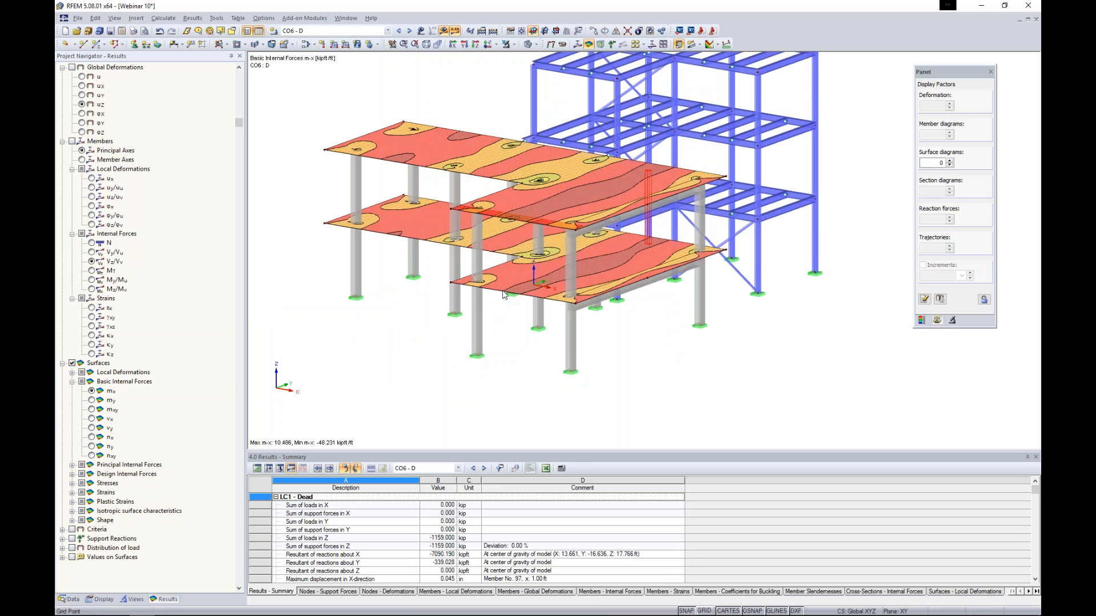
# Step: Show the surface results' colour scale and examine the slab moments my and mxy
pyautogui.click(921, 320)
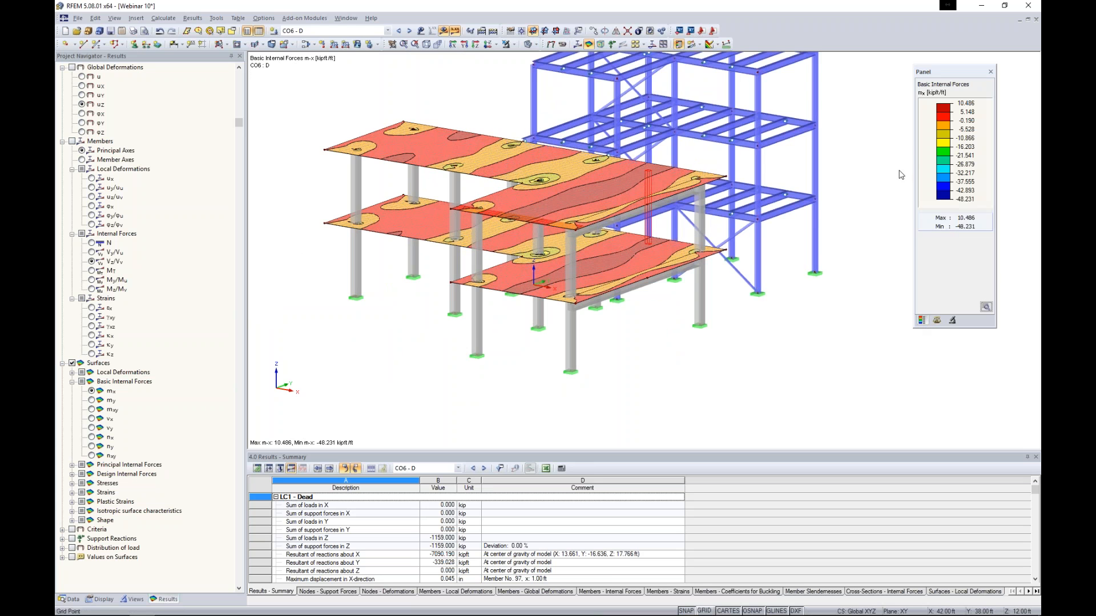
pyautogui.moveTo(939, 75); pyautogui.dragTo(930, 81)
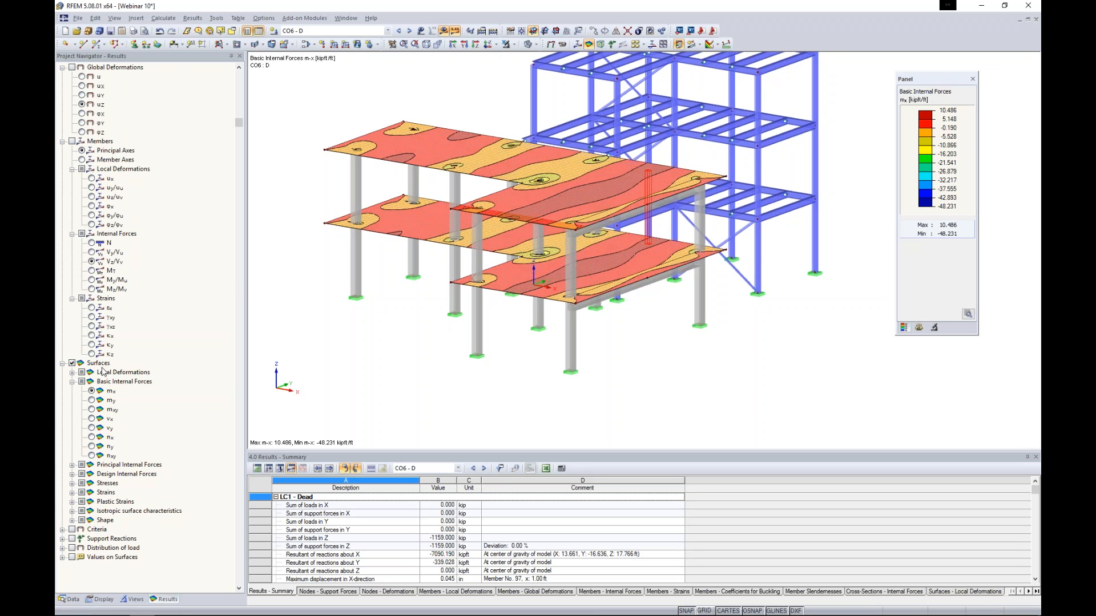
pyautogui.click(92, 400)
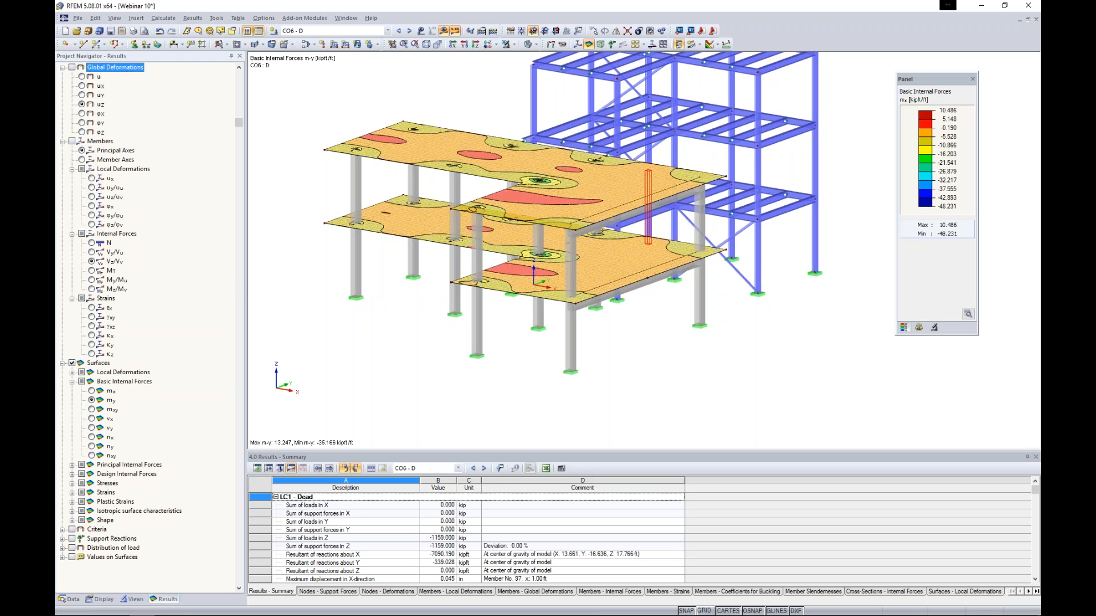
pyautogui.click(92, 409)
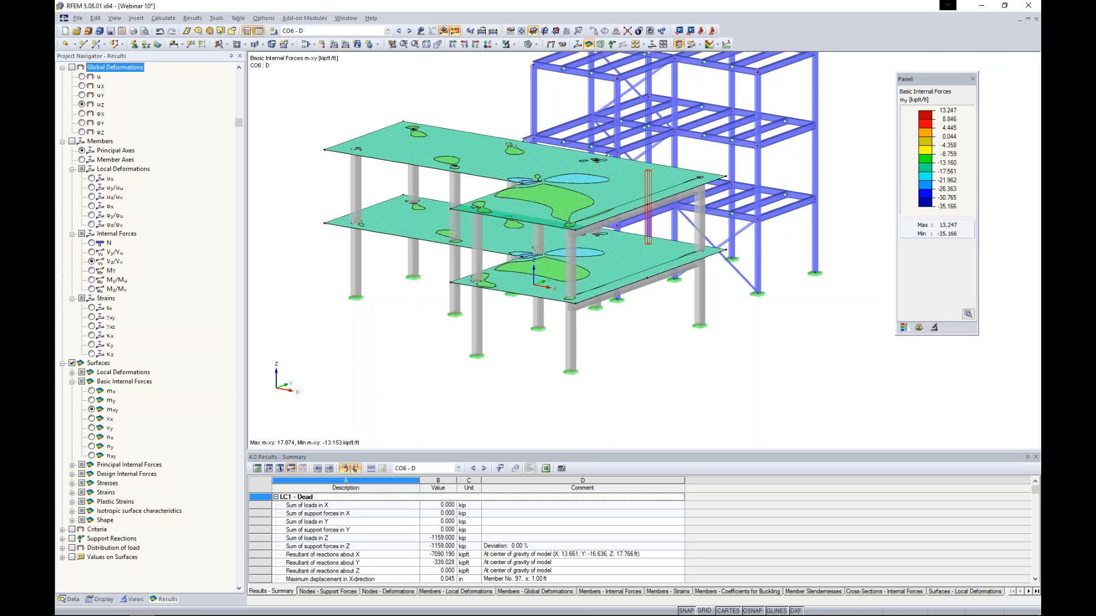
pyautogui.click(439, 104)
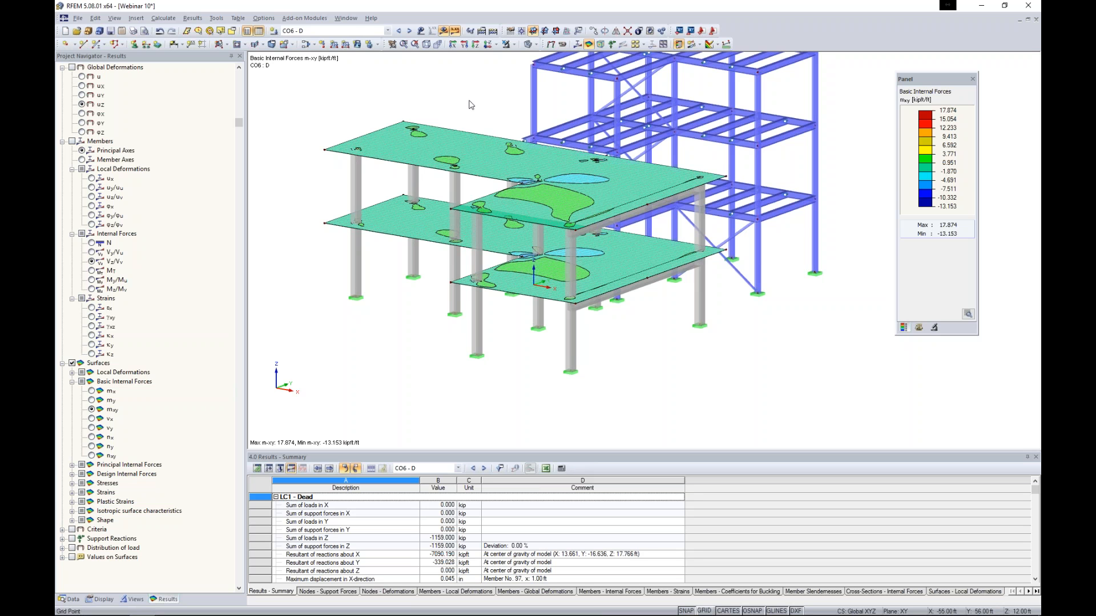
pyautogui.moveTo(475, 105); pyautogui.dragTo(487, 133, button='middle')
pyautogui.scroll(-1, 485, 134)
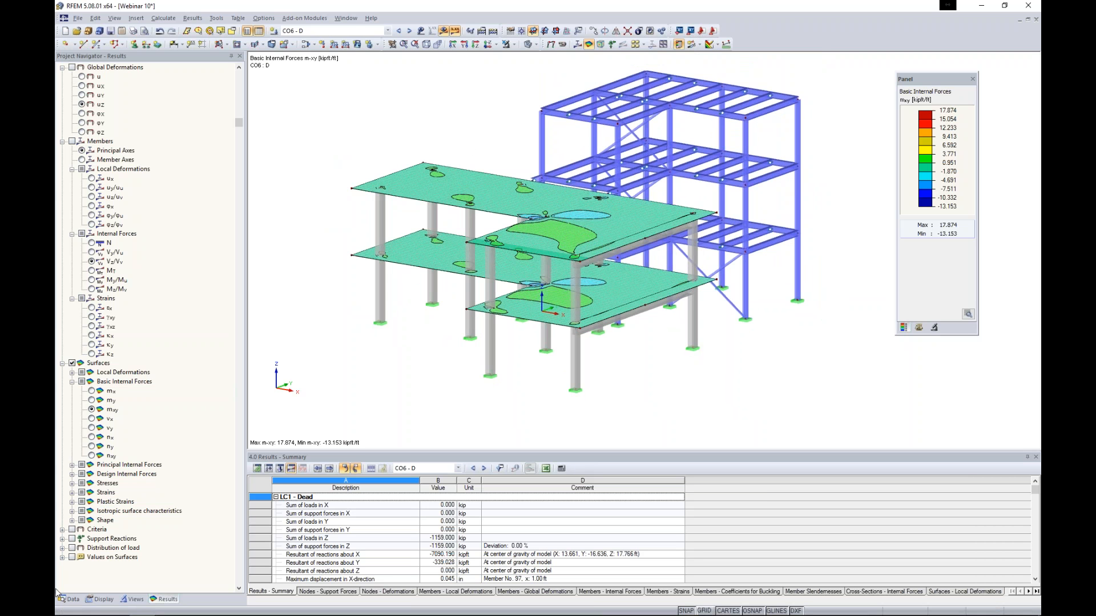
# Step: Open the RF-STEEL AISC add-on module and set the design standard to LRFD 2010
pyautogui.click(70, 601)
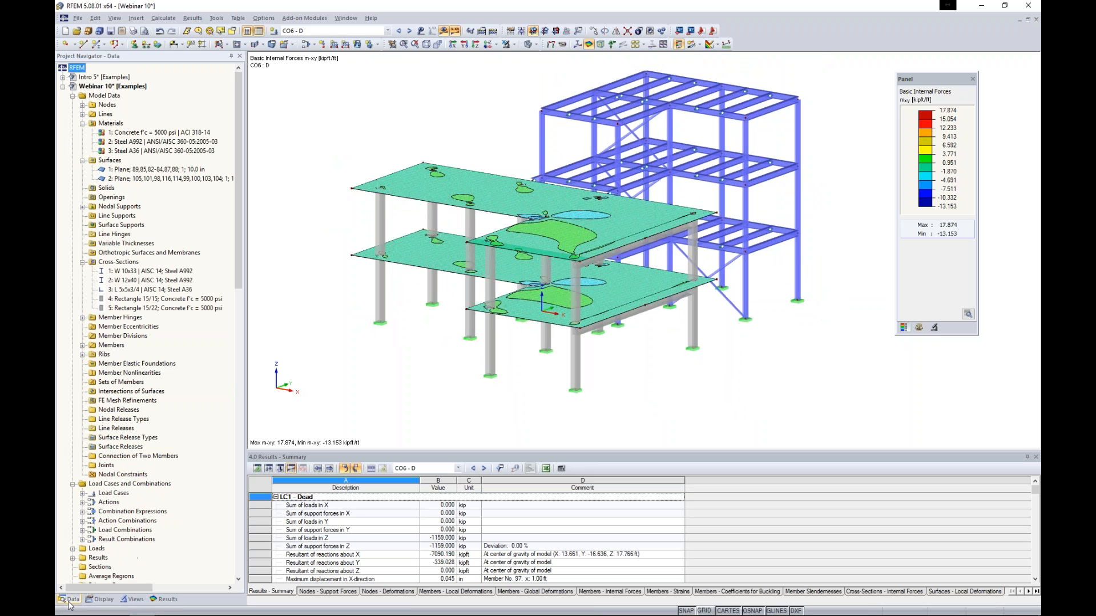
pyautogui.scroll(-9, 163, 318)
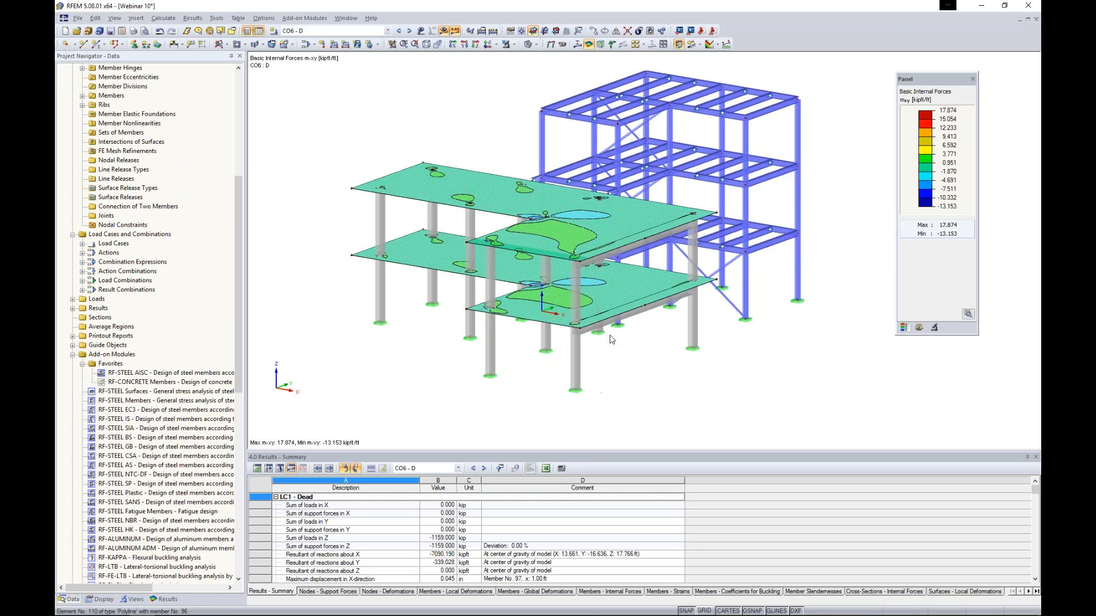
pyautogui.doubleClick(157, 376)
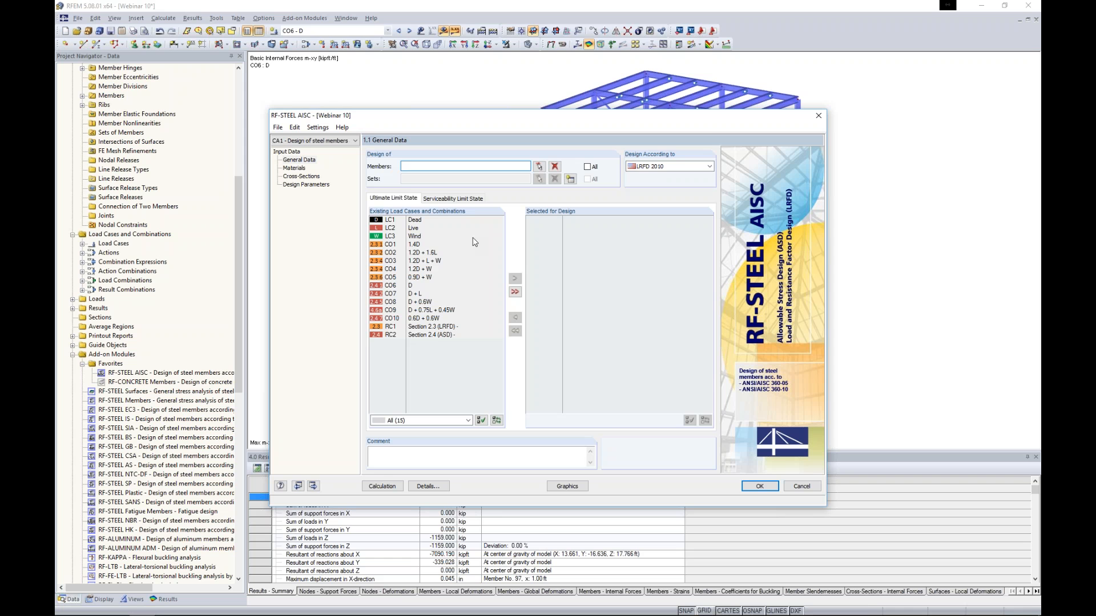
pyautogui.click(656, 166)
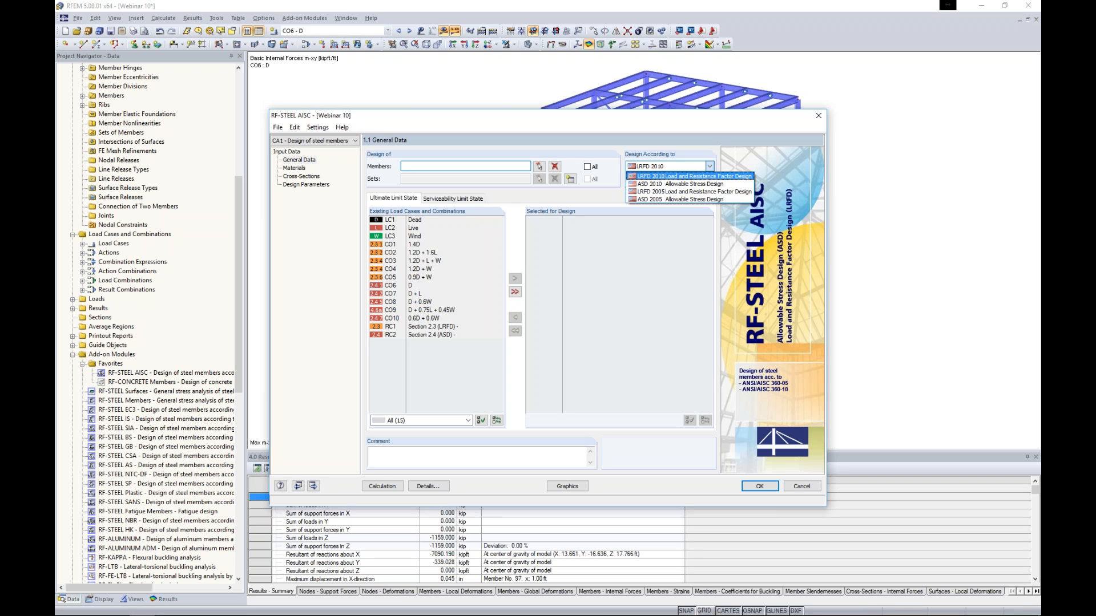
pyautogui.click(651, 177)
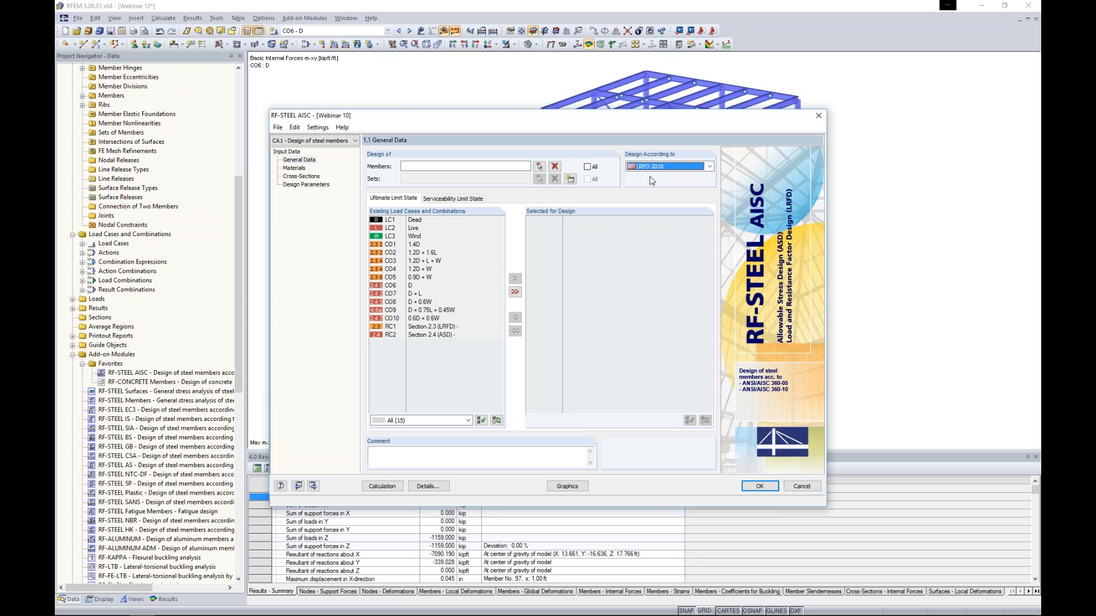
# Step: Add load combinations CO1 to CO5 to the ultimate limit state design
pyautogui.click(403, 245)
pyautogui.keyDown('shift'); pyautogui.click(409, 277); pyautogui.keyUp('shift')
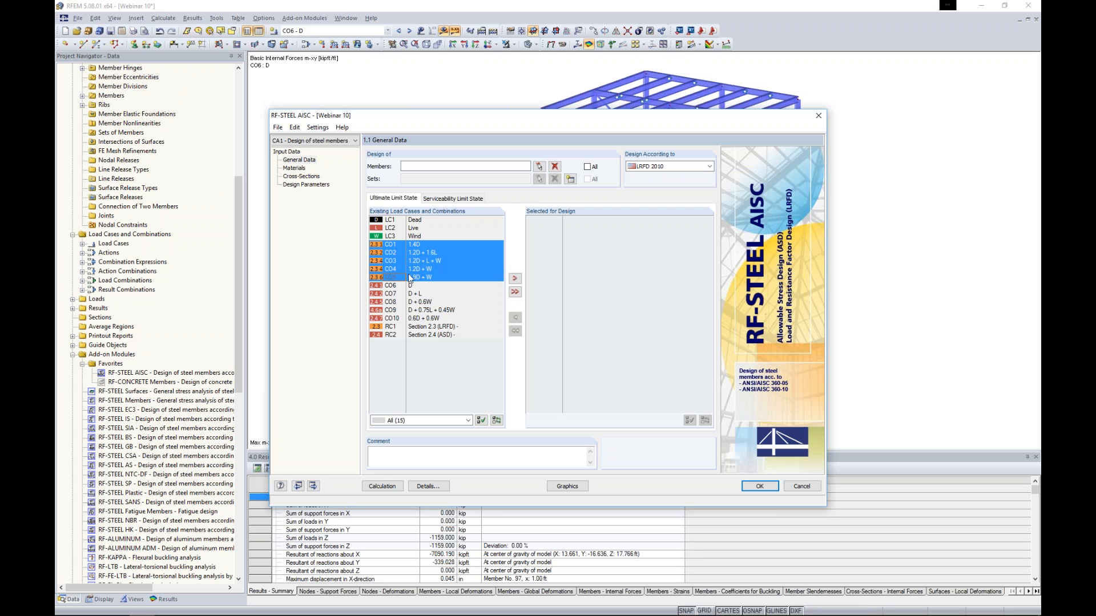
pyautogui.click(515, 278)
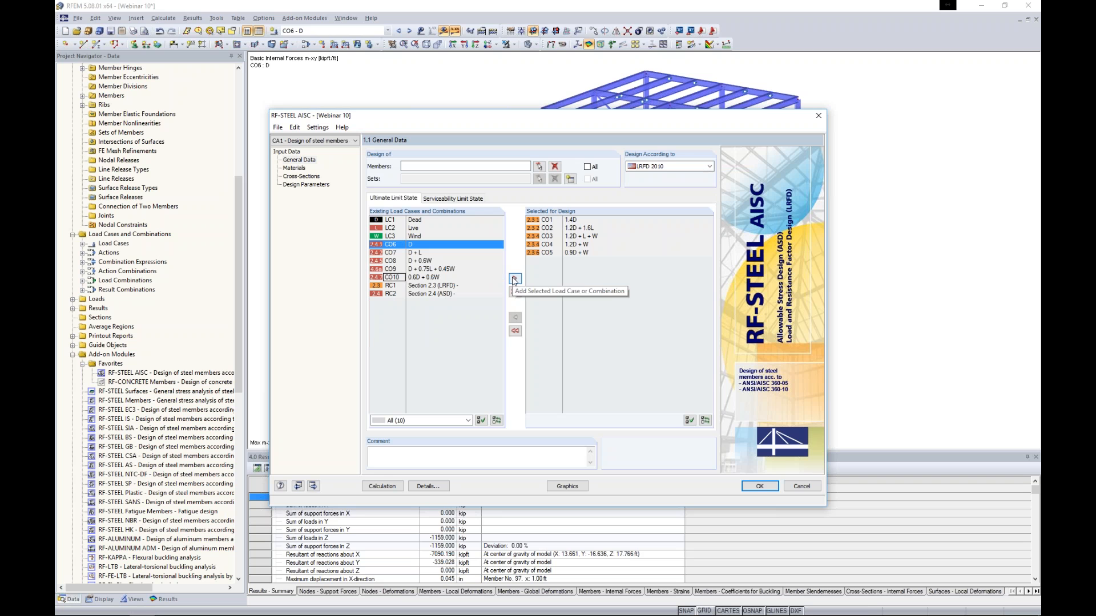
# Step: Add load combinations CO6 to CO10 to the serviceability limit state design
pyautogui.click(465, 199)
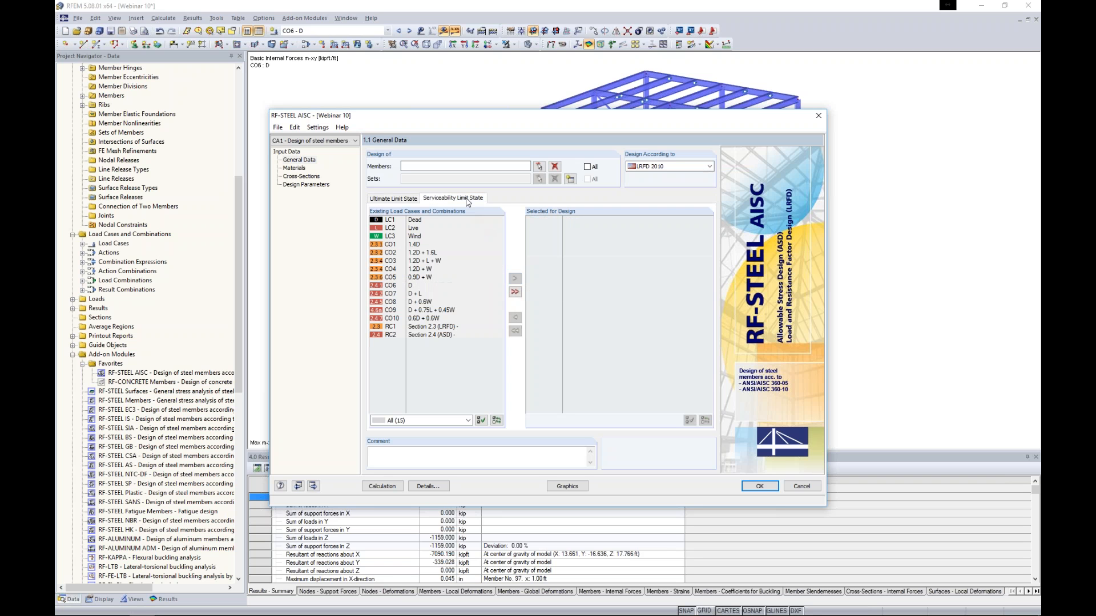
pyautogui.click(418, 285)
pyautogui.keyDown('shift'); pyautogui.click(401, 318); pyautogui.keyUp('shift')
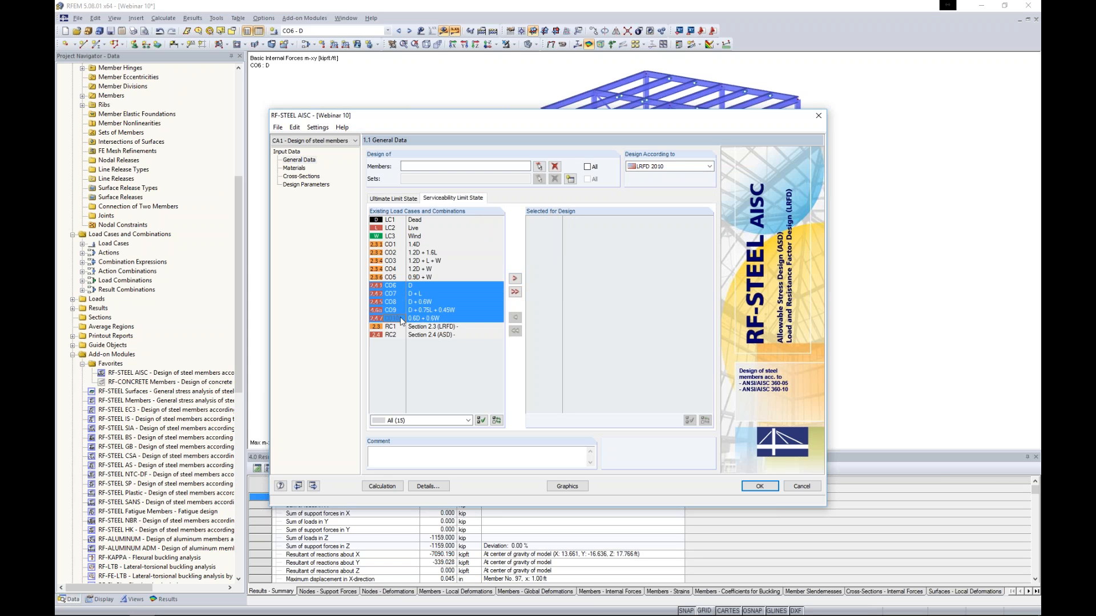
pyautogui.click(515, 279)
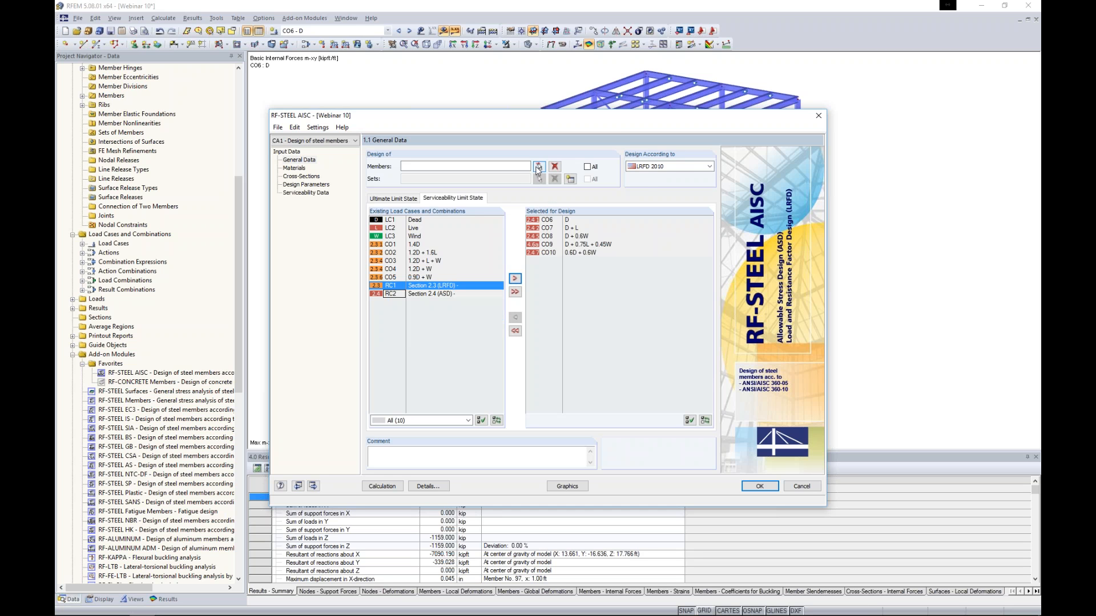
# Step: Select the steel building's columns on all three storeys graphically as the members for design
pyautogui.click(539, 166)
pyautogui.keyDown('ctrl'); pyautogui.moveTo(682, 308); pyautogui.dragTo(586, 270, button='middle'); pyautogui.keyUp('ctrl')
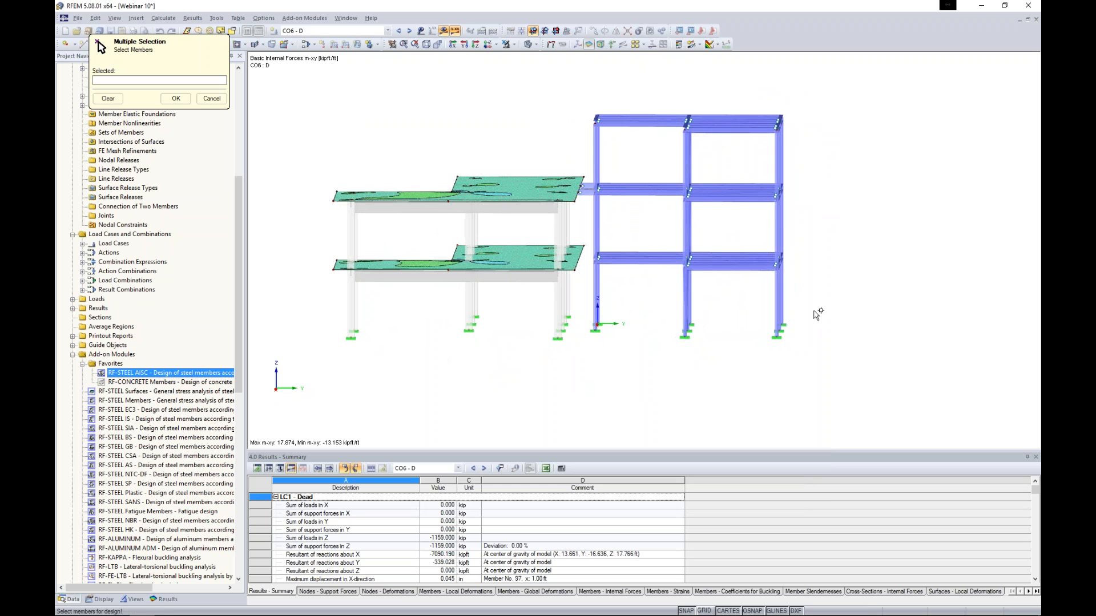
pyautogui.moveTo(814, 311); pyautogui.dragTo(583, 281)
pyautogui.moveTo(807, 228); pyautogui.dragTo(574, 211)
pyautogui.moveTo(810, 153); pyautogui.dragTo(582, 145)
# Step: Remove the diagonal braces on all three storeys from the member selection and confirm the steel columns for design
pyautogui.keyDown('ctrl'); pyautogui.moveTo(641, 245); pyautogui.dragTo(734, 300, button='middle'); pyautogui.keyUp('ctrl')
pyautogui.click(710, 284)
pyautogui.click(723, 285)
pyautogui.click(687, 204)
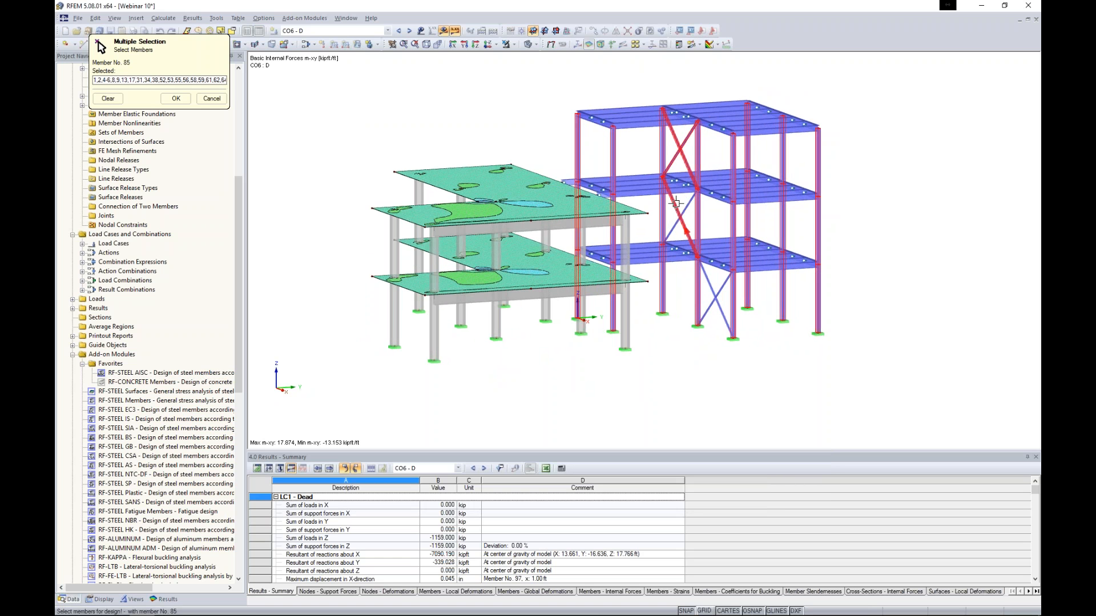
pyautogui.click(675, 204)
pyautogui.click(686, 138)
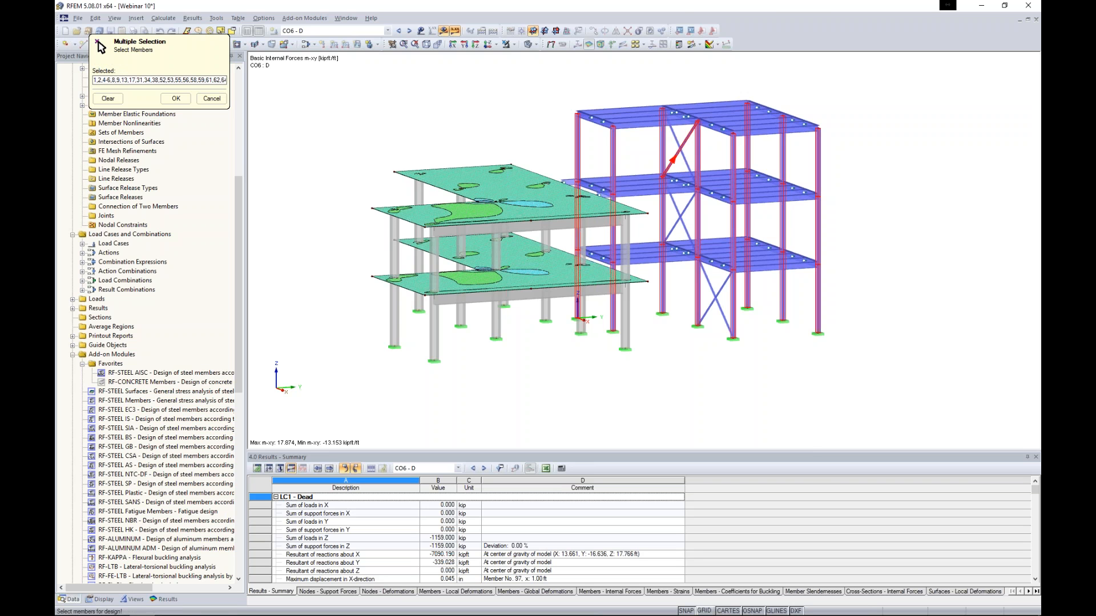
pyautogui.click(175, 98)
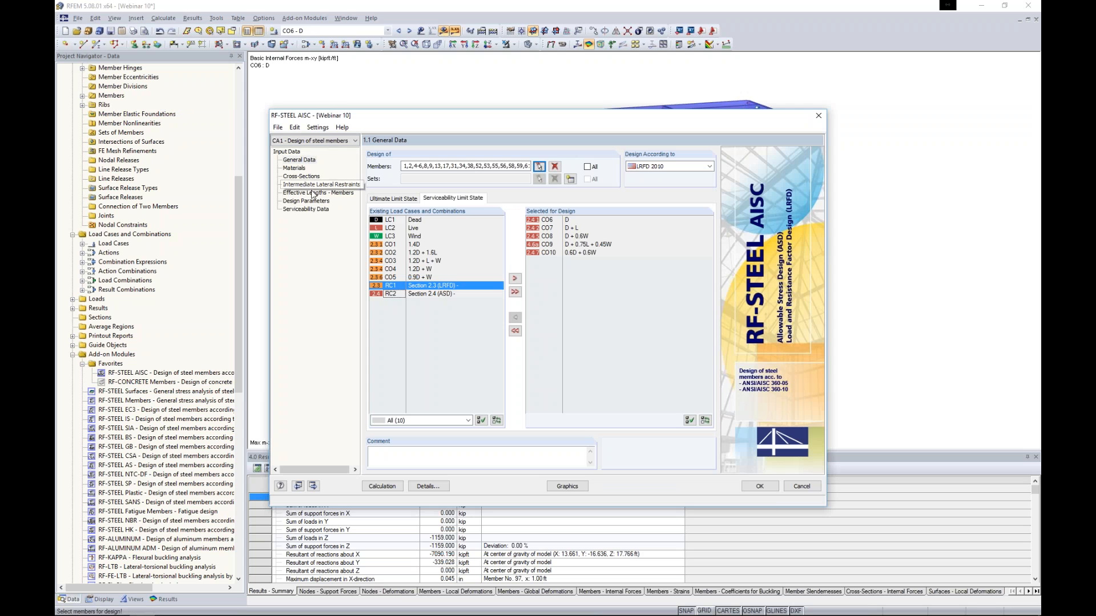
# Step: Review the module's input data for materials, cross-sections, intermediate lateral restraints, effective lengths, design parameters and serviceability
pyautogui.click(293, 167)
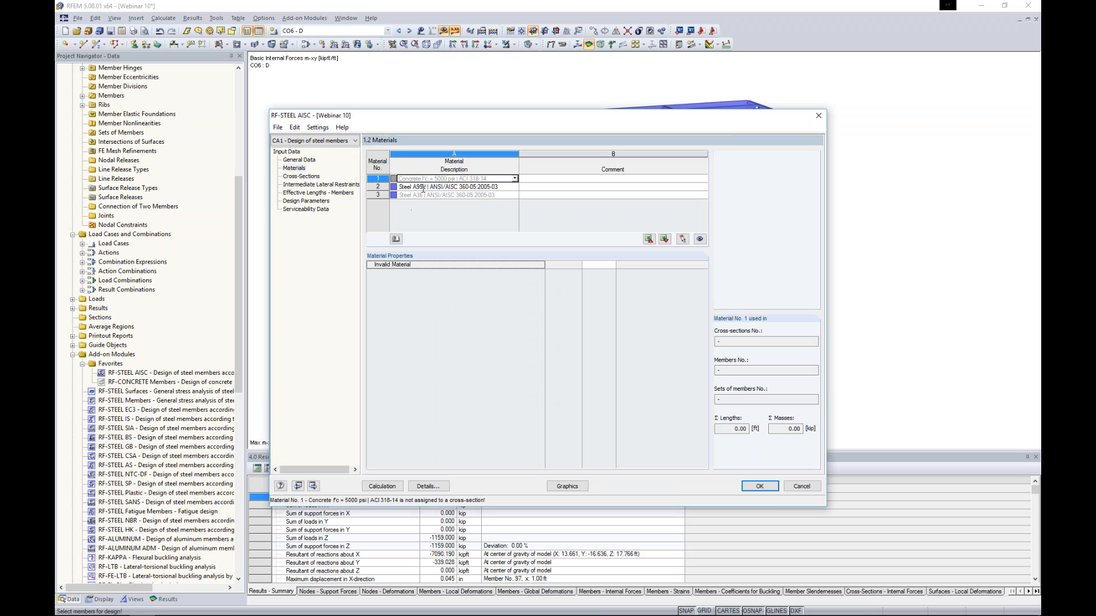
pyautogui.click(301, 176)
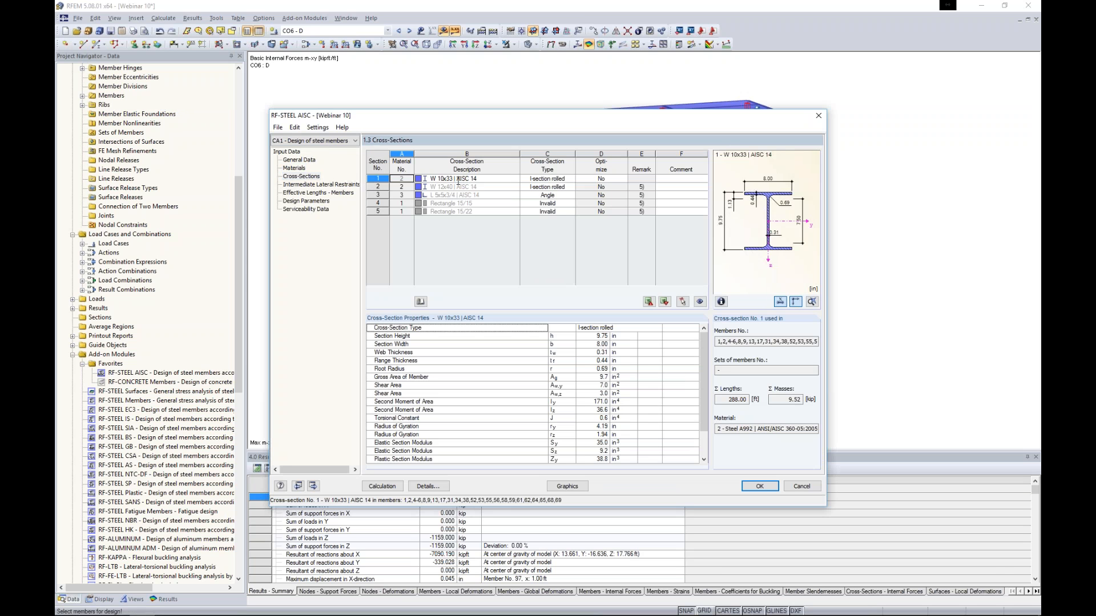
pyautogui.click(305, 185)
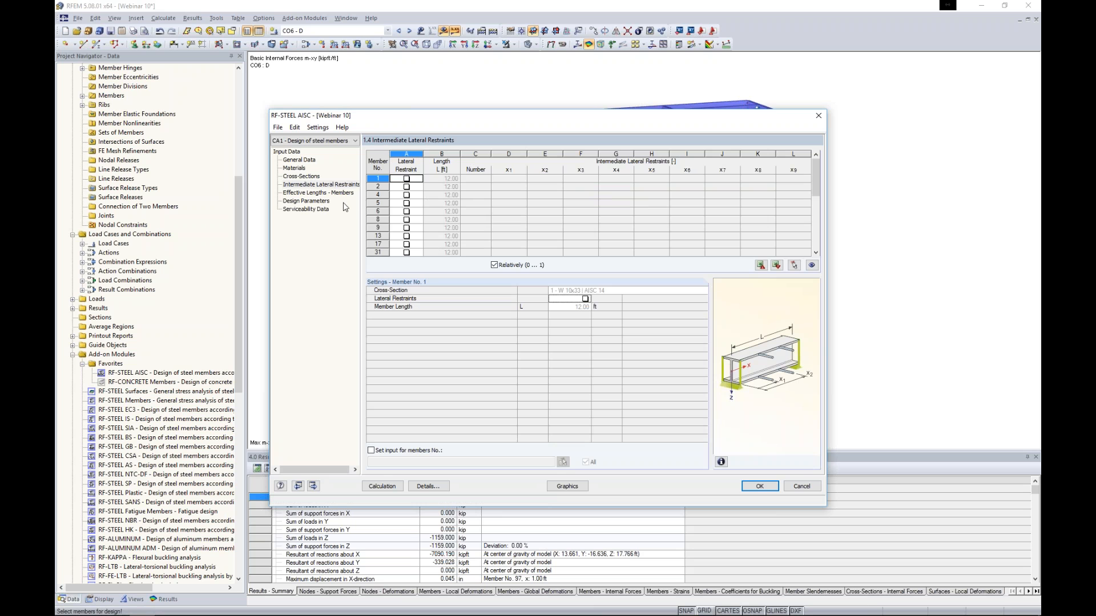
pyautogui.click(321, 201)
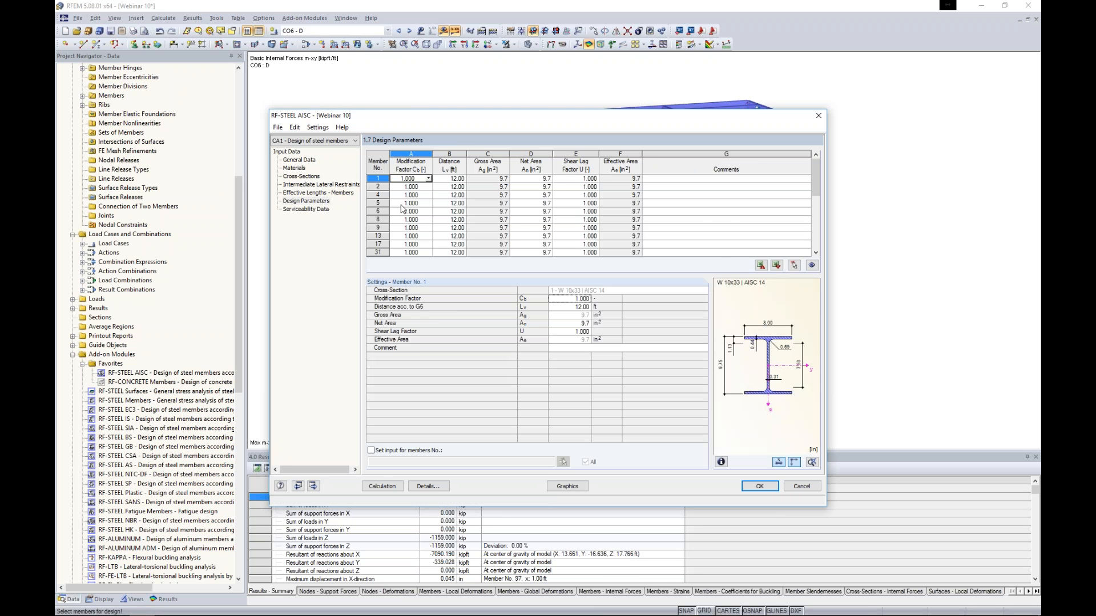
pyautogui.click(315, 193)
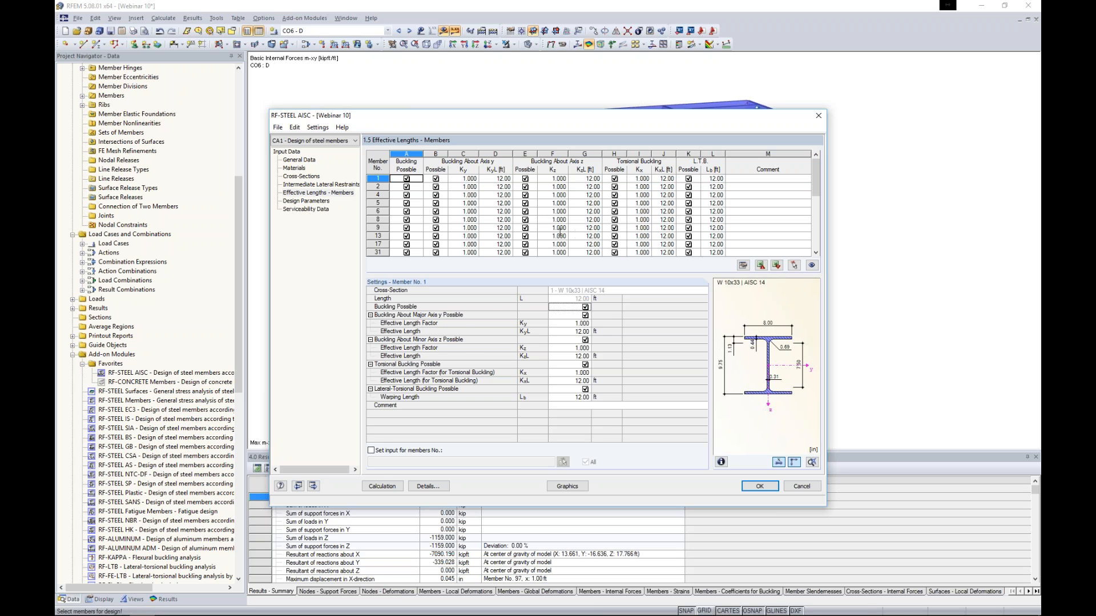
pyautogui.click(311, 201)
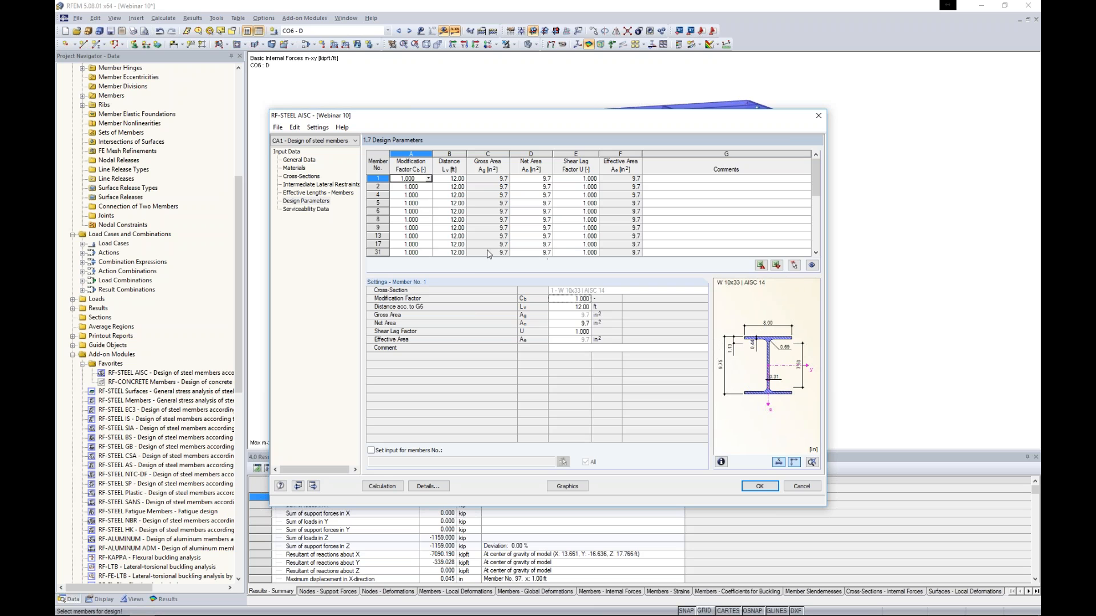
pyautogui.click(312, 210)
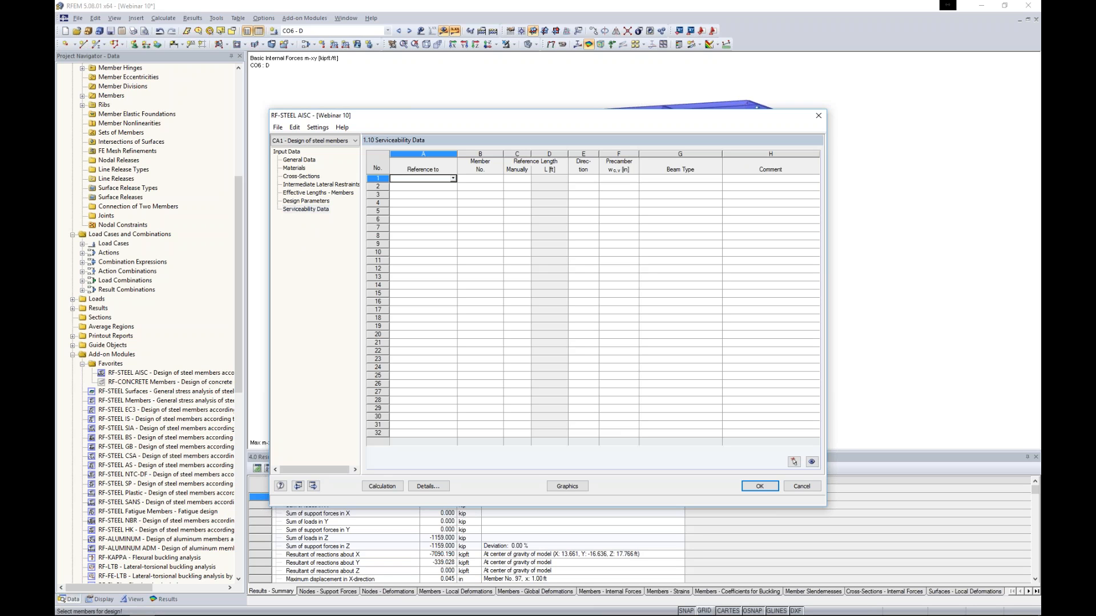
# Step: Check the limiting deflection ratios for serviceability in the LRFD 2010 design details
pyautogui.click(428, 486)
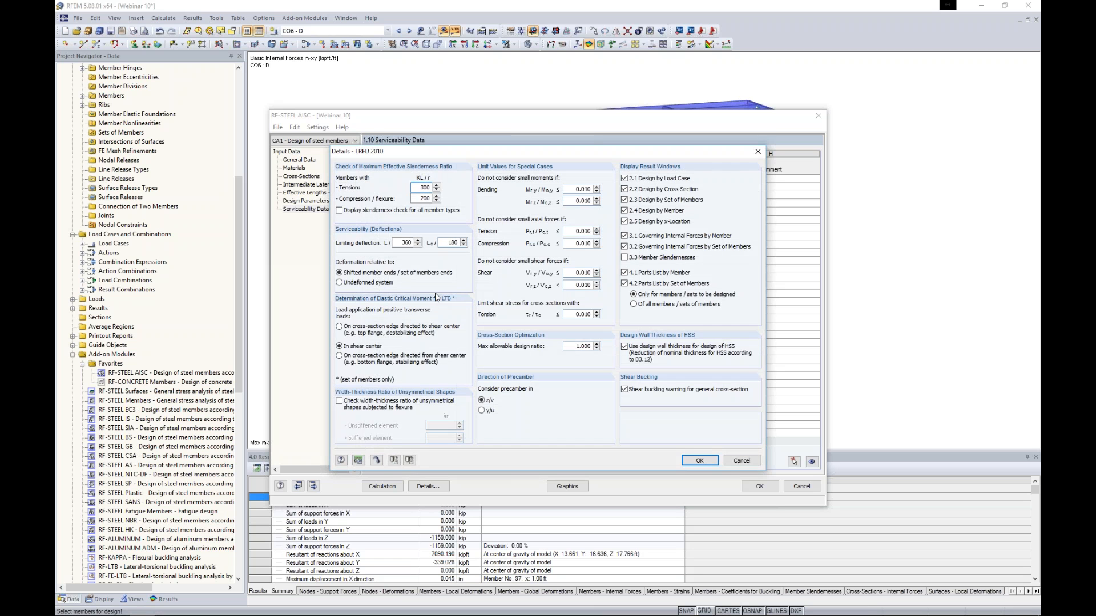
pyautogui.doubleClick(405, 243)
pyautogui.press('Tab')
pyautogui.doubleClick(404, 243)
pyautogui.click(697, 460)
# Step: Set the first serviceability data row to reference Member and graphically select the steel building's columns on all three storeys
pyautogui.click(432, 182)
pyautogui.click(453, 178)
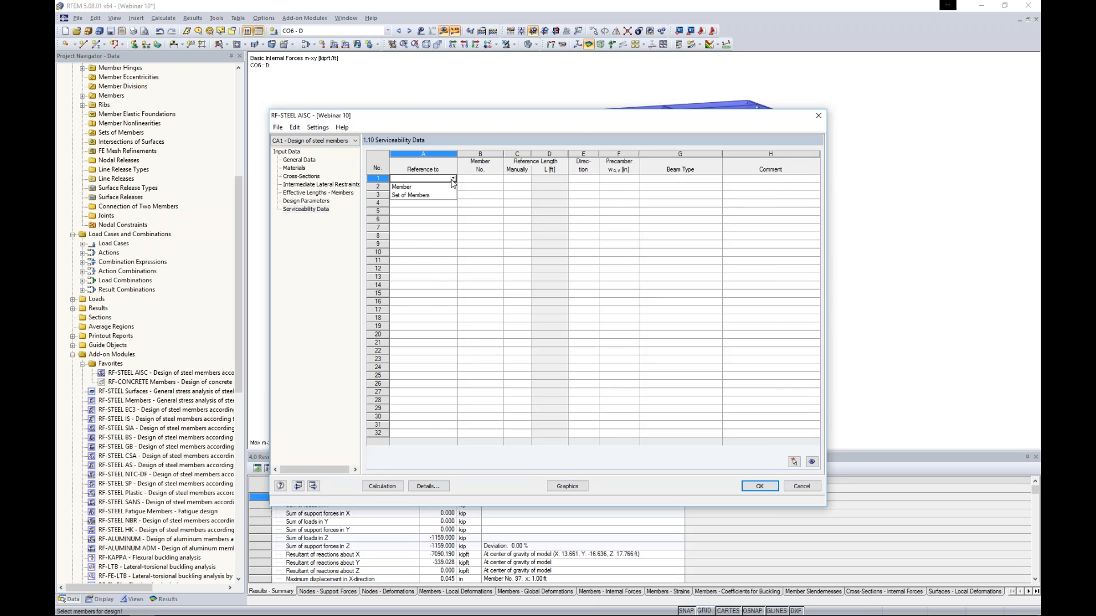
pyautogui.click(442, 188)
pyautogui.click(474, 179)
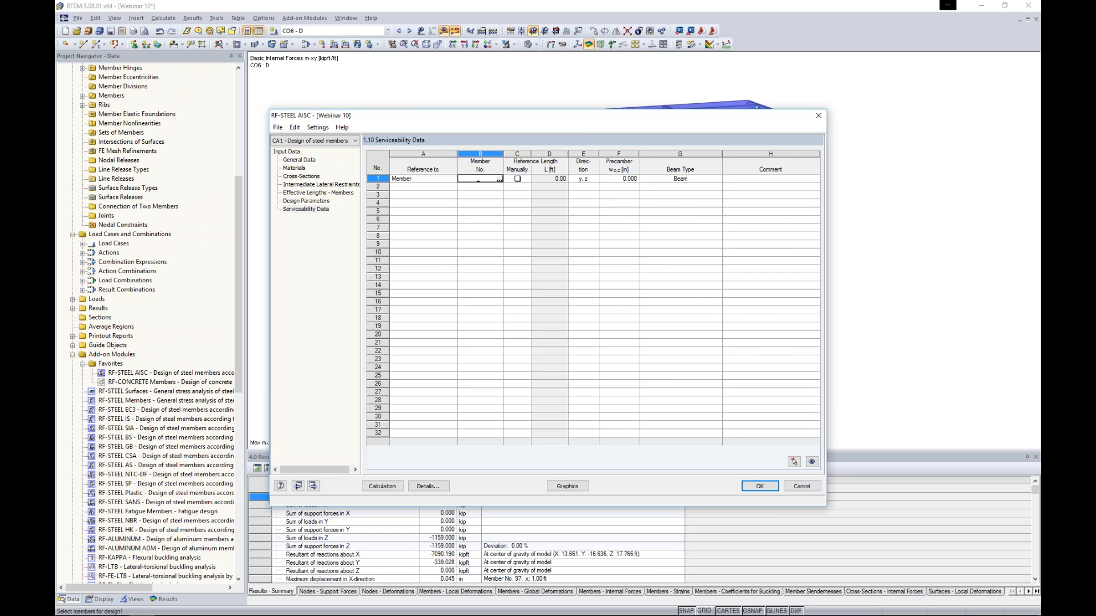
pyautogui.click(500, 179)
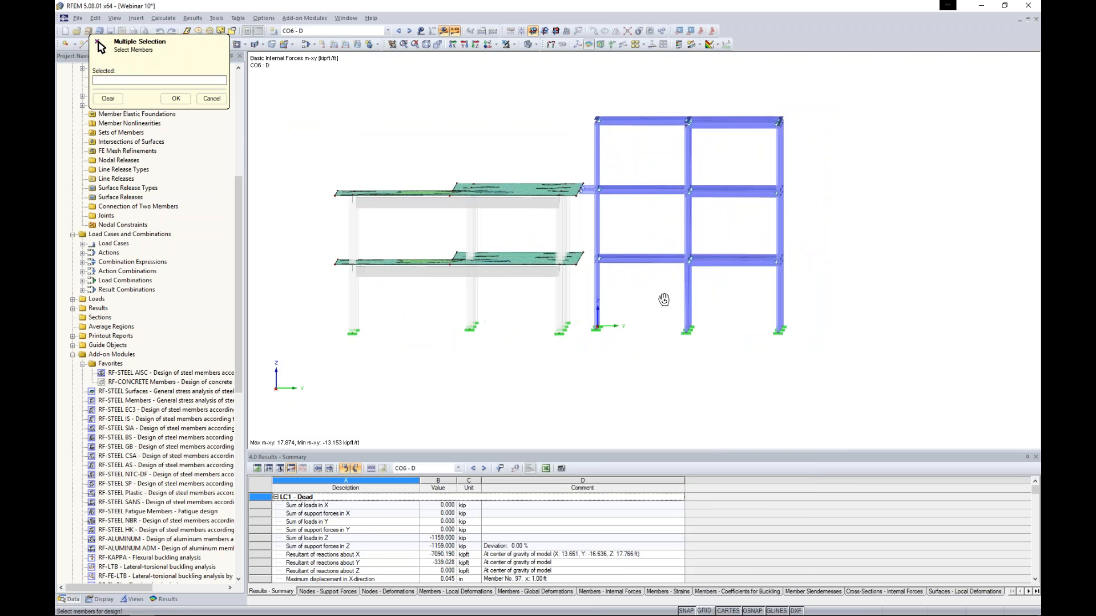
pyautogui.moveTo(825, 306); pyautogui.dragTo(577, 279)
pyautogui.moveTo(811, 240); pyautogui.dragTo(584, 214)
pyautogui.moveTo(799, 169); pyautogui.dragTo(579, 130)
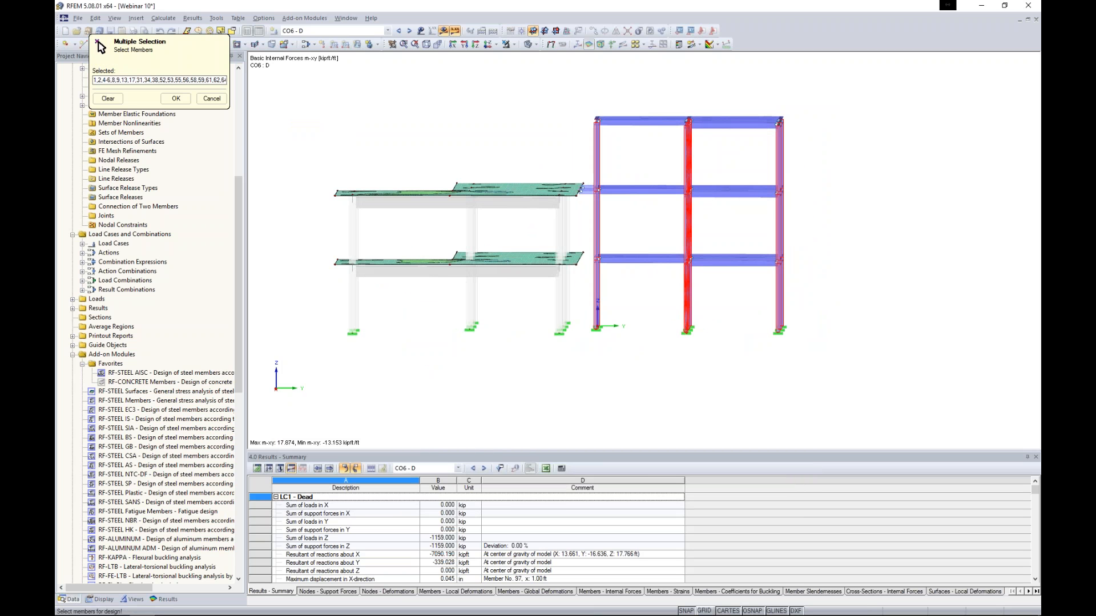
# Step: Remove the diagonal braces from the serviceability member selection and confirm the remaining columns
pyautogui.click(426, 44)
pyautogui.click(713, 288)
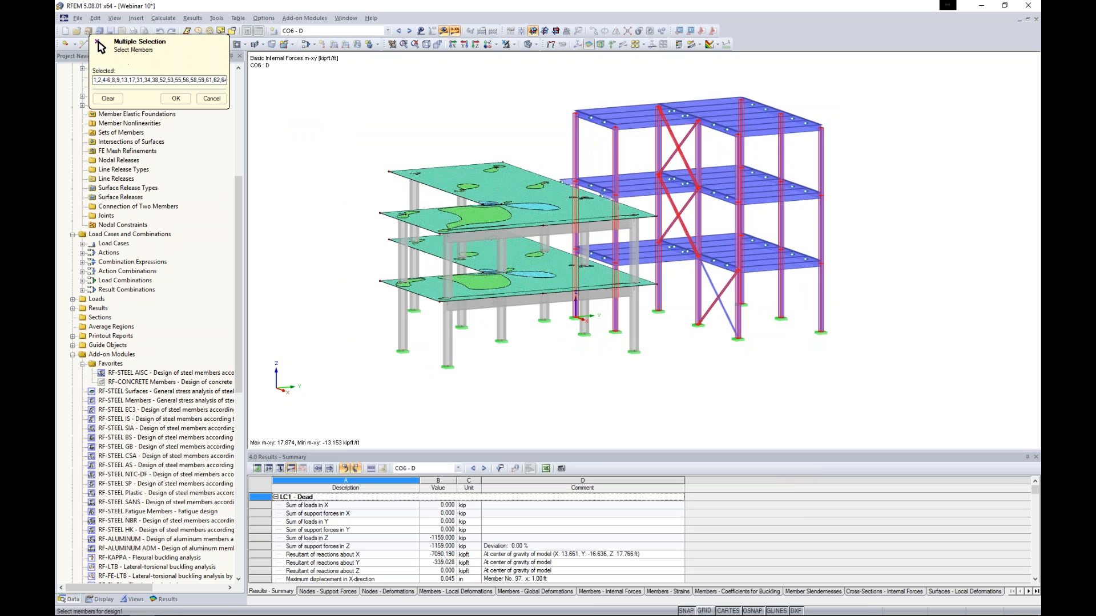
pyautogui.click(718, 296)
pyautogui.click(682, 214)
pyautogui.click(684, 212)
pyautogui.click(667, 126)
pyautogui.click(691, 130)
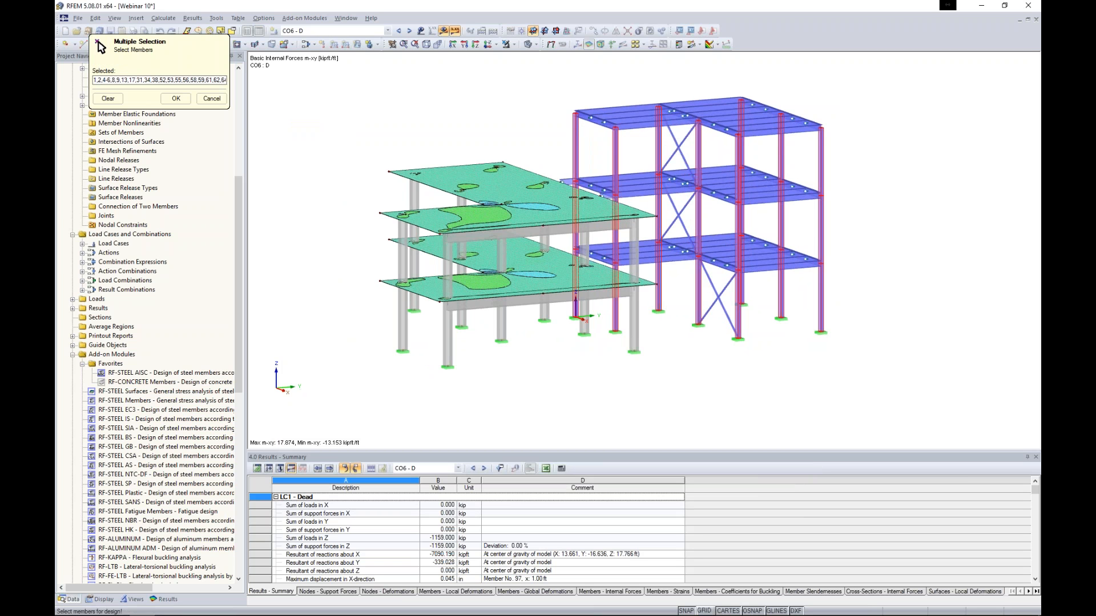
pyautogui.click(176, 98)
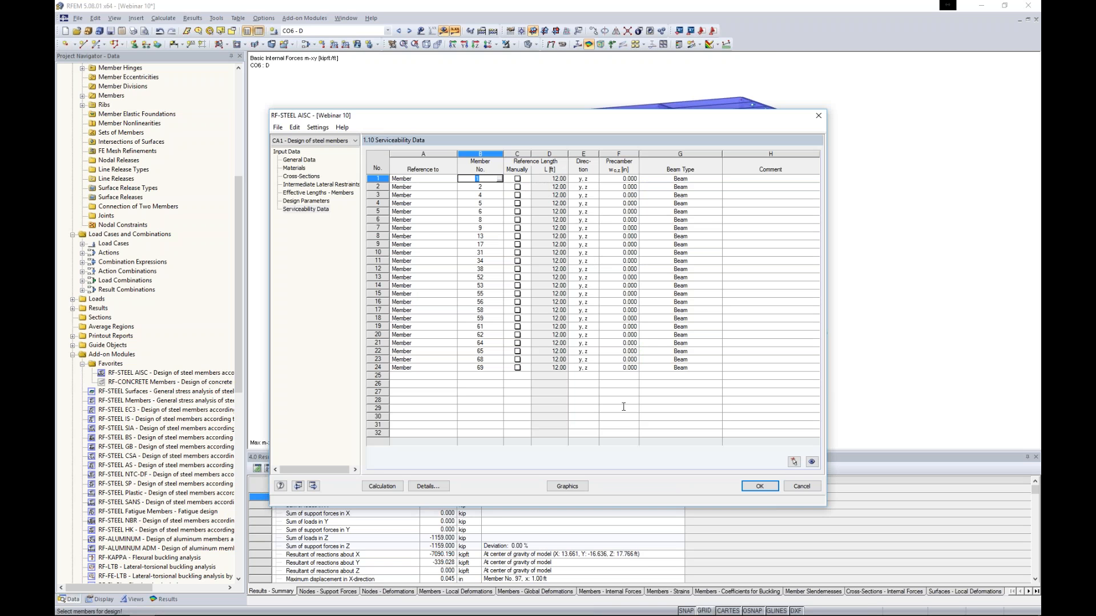
# Step: Run the RF-STEEL AISC calculation and bring up the design results by cross-section and by member
pyautogui.click(392, 486)
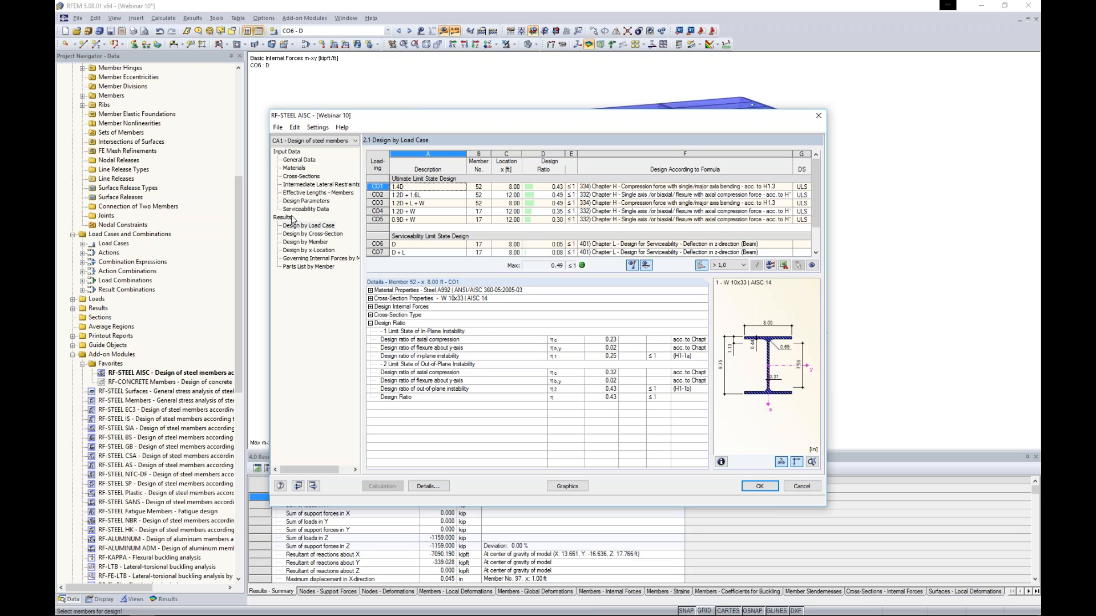
pyautogui.click(316, 234)
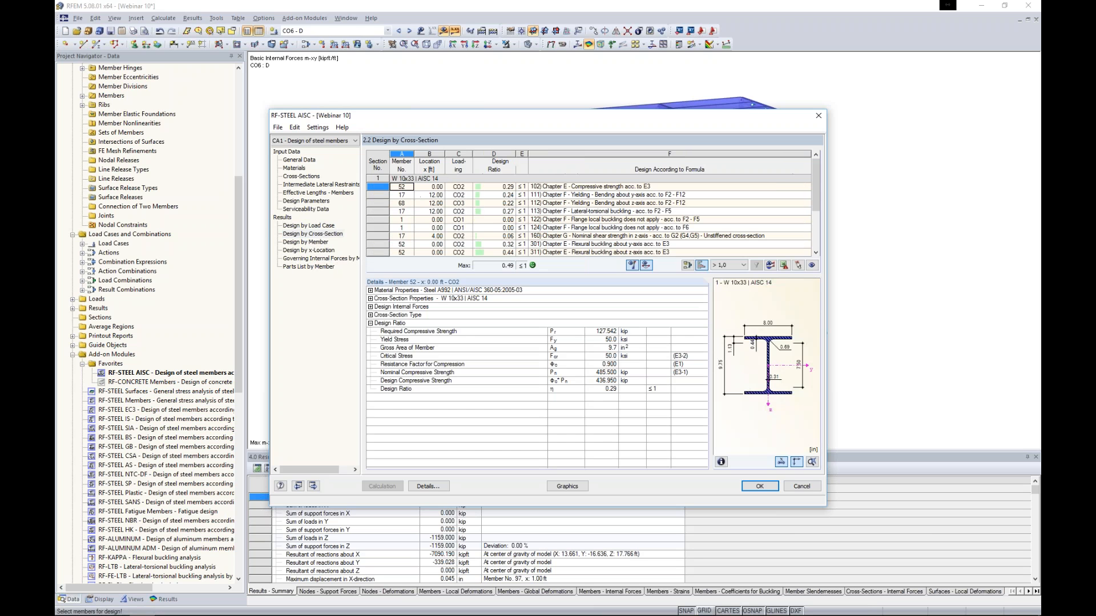
pyautogui.click(306, 242)
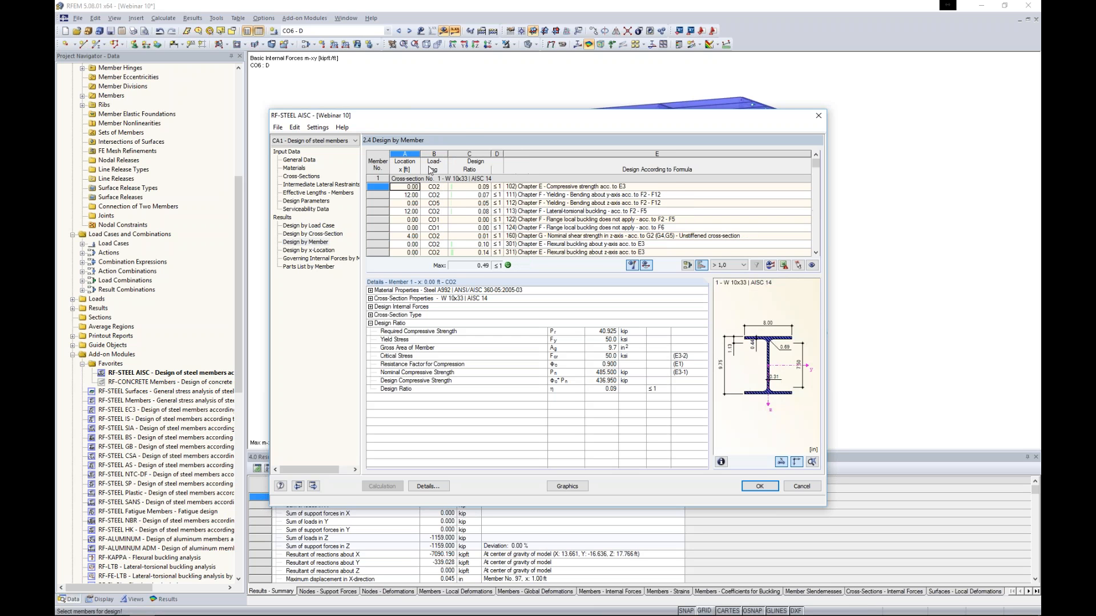
# Step: Browse the design results of successive members while viewing each member's location in the model behind the results window
pyautogui.moveTo(467, 116); pyautogui.dragTo(468, 344)
pyautogui.scroll(-3, 502, 406)
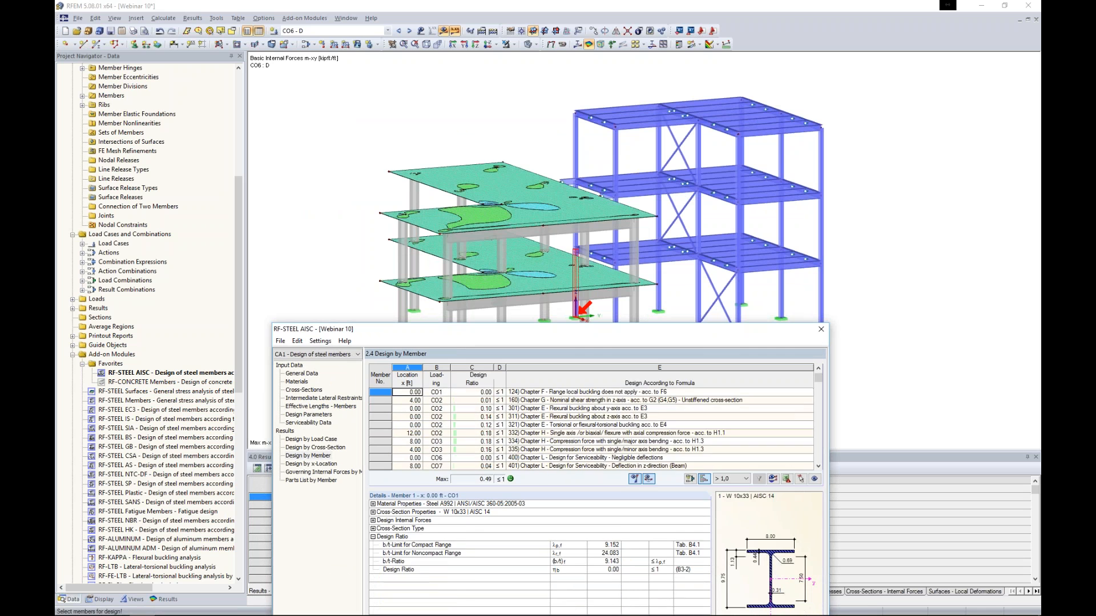
pyautogui.scroll(-3, 508, 422)
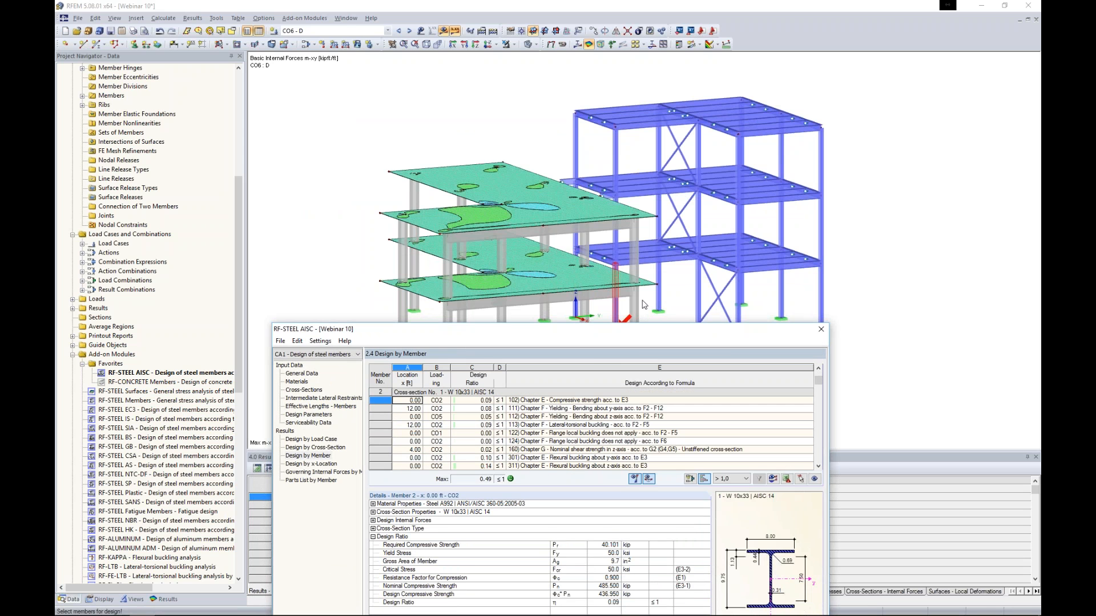
pyautogui.scroll(-5, 570, 428)
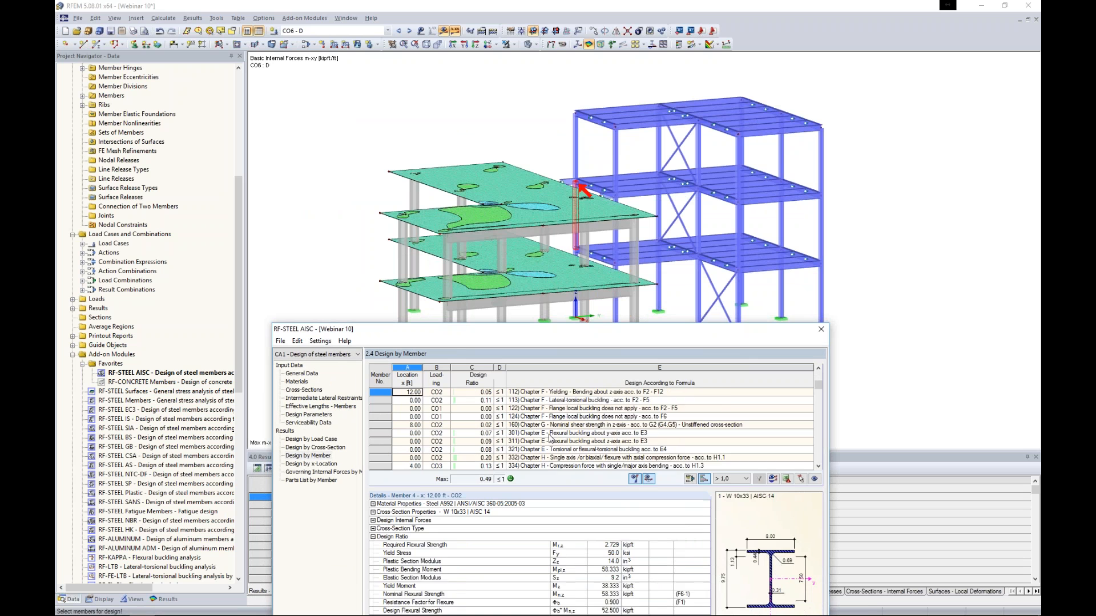
pyautogui.scroll(-5, 584, 425)
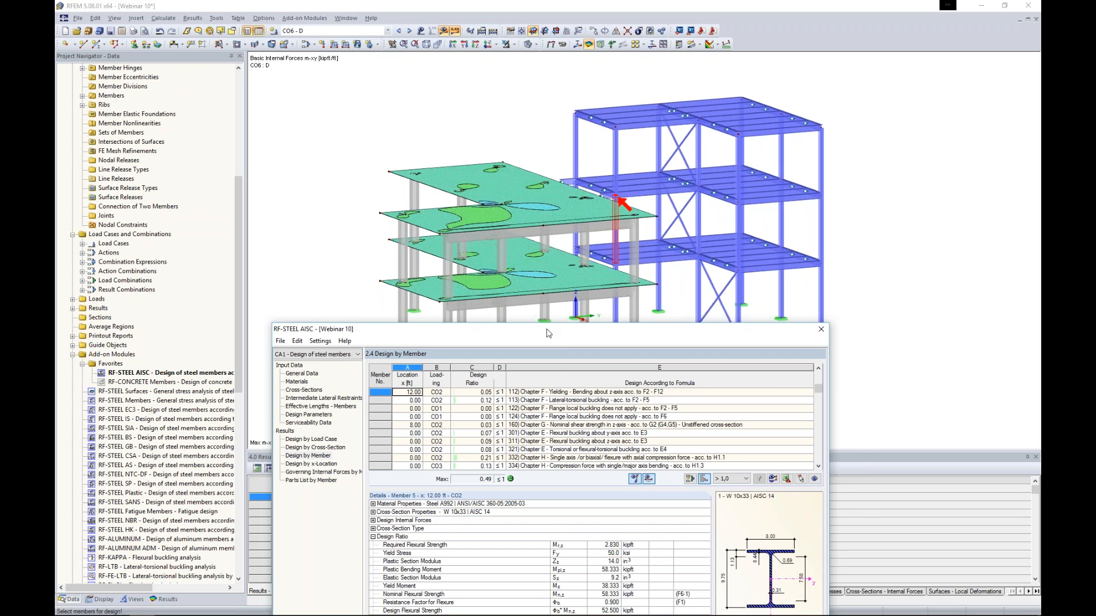
pyautogui.moveTo(547, 332); pyautogui.dragTo(548, 148)
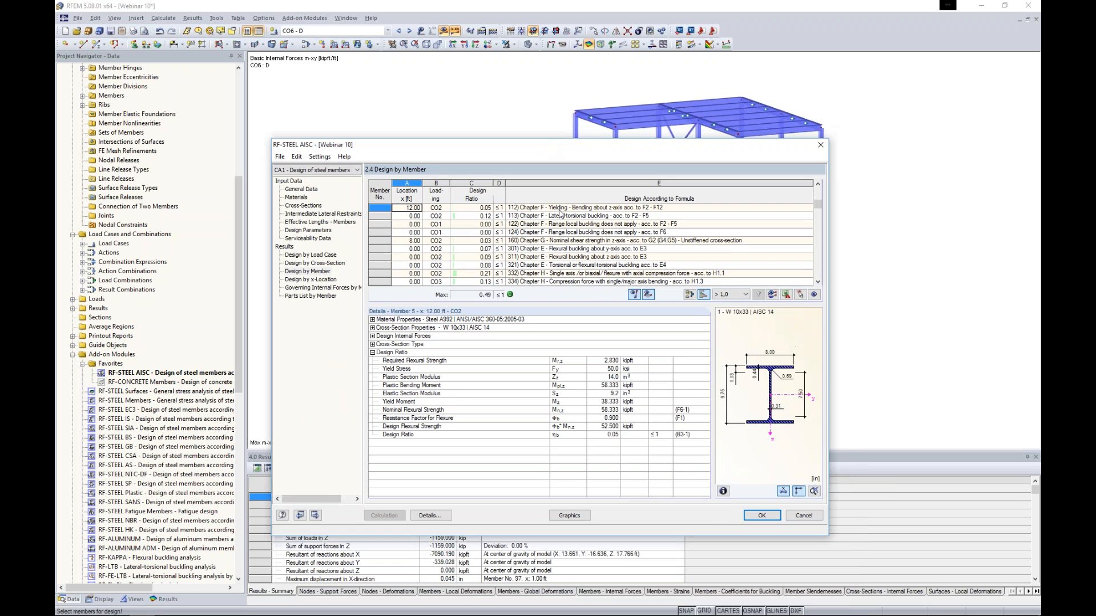
# Step: Examine member 5's design check details for bending yielding about both axes, shear strength, flexural buckling and serviceability
pyautogui.scroll(1, 561, 215)
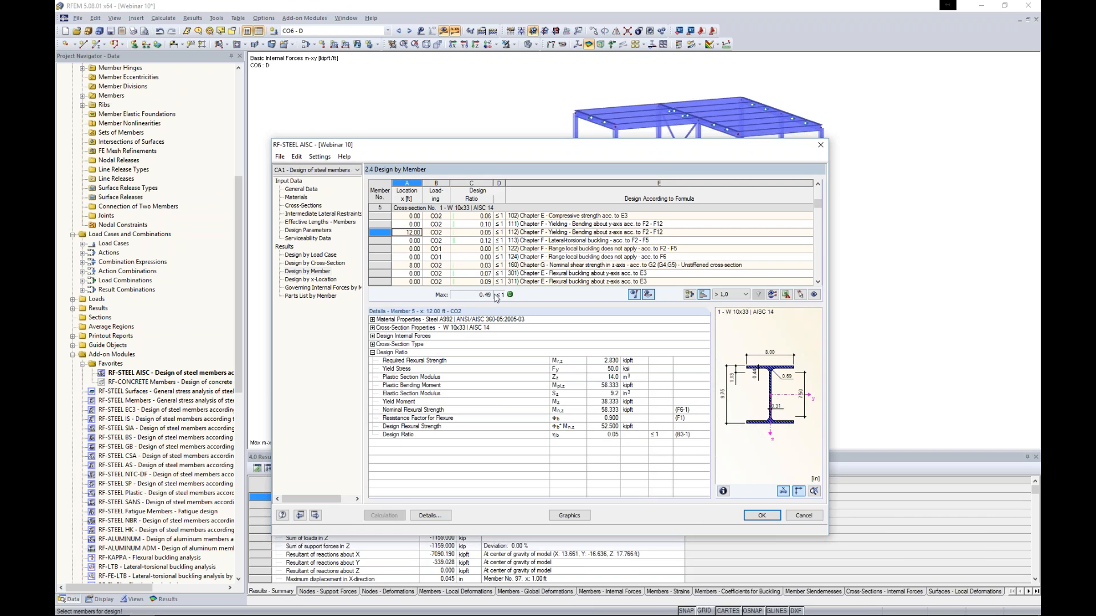
pyautogui.click(530, 223)
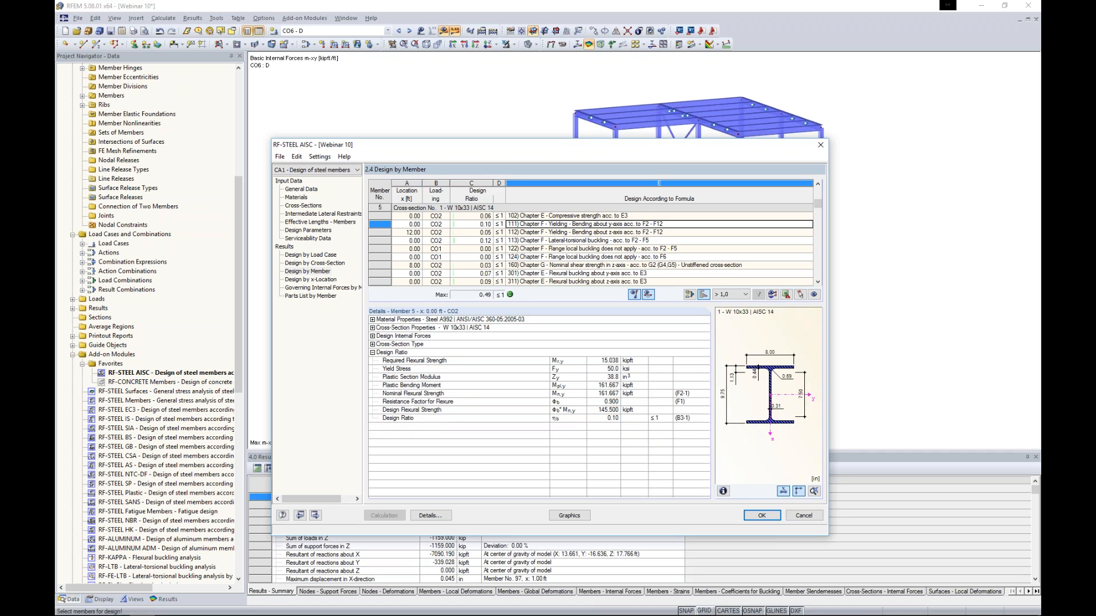
pyautogui.click(530, 233)
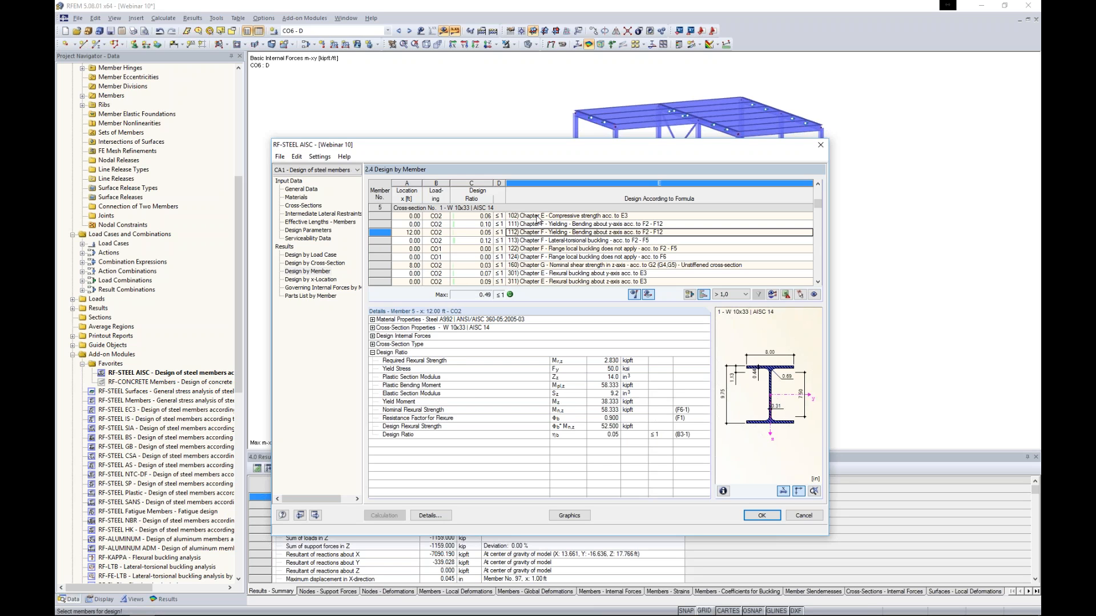
pyautogui.click(539, 264)
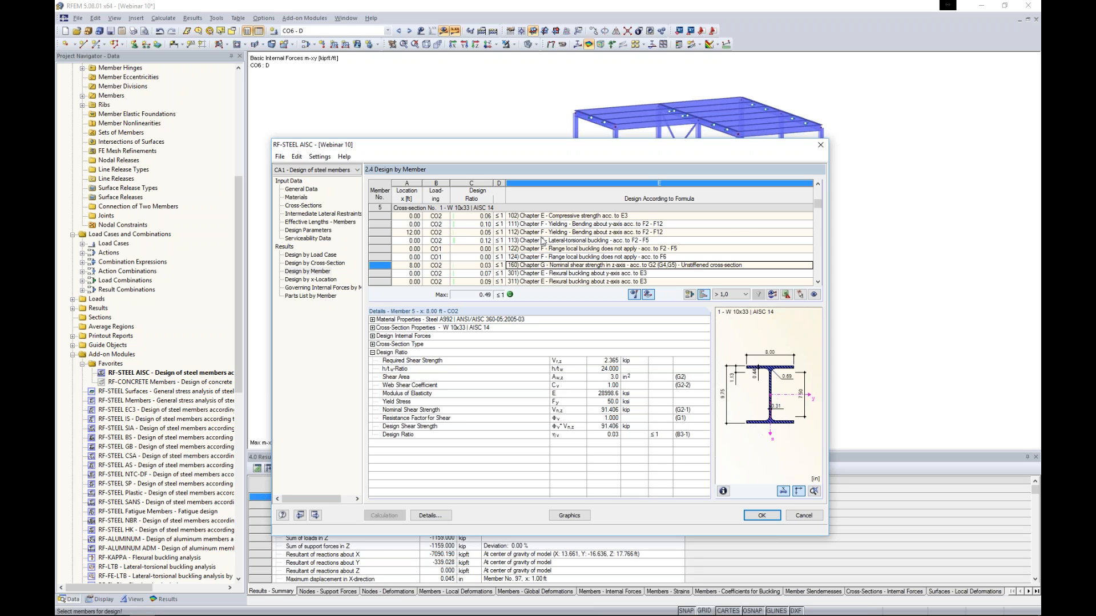
pyautogui.scroll(-3, 542, 241)
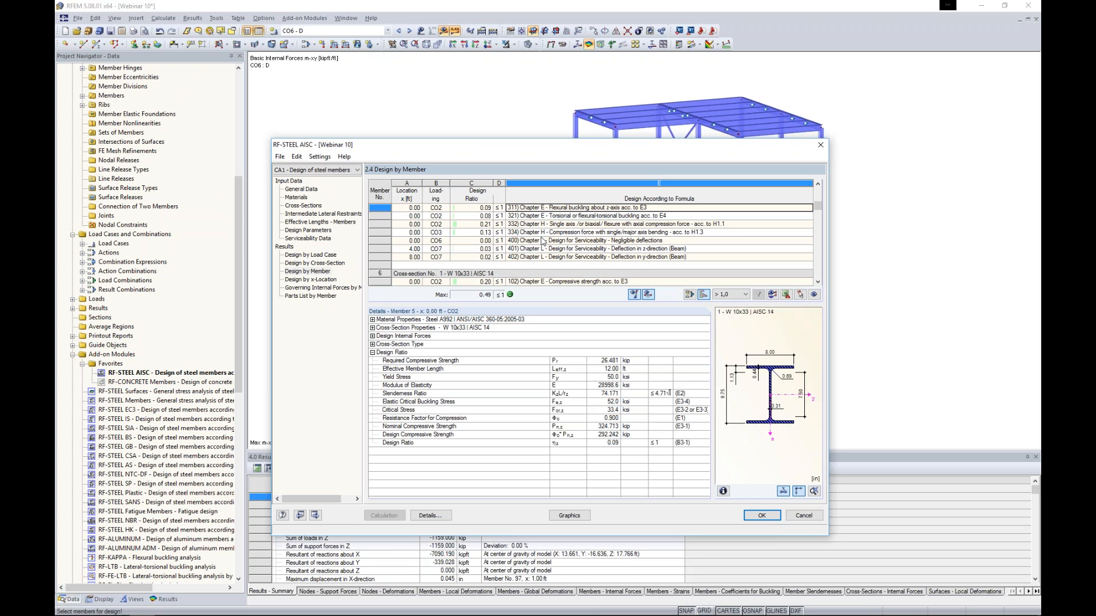
# Step: Display the RF-STEEL AISC CA1 design ratios graphically on the model and switch off the serviceability limit state results
pyautogui.click(565, 516)
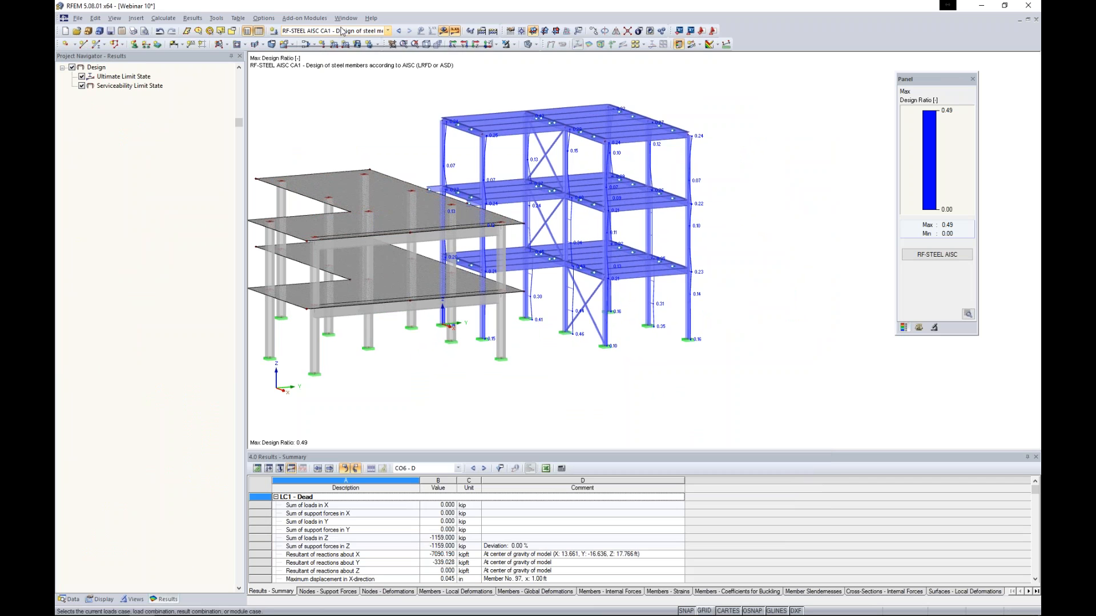
pyautogui.click(339, 31)
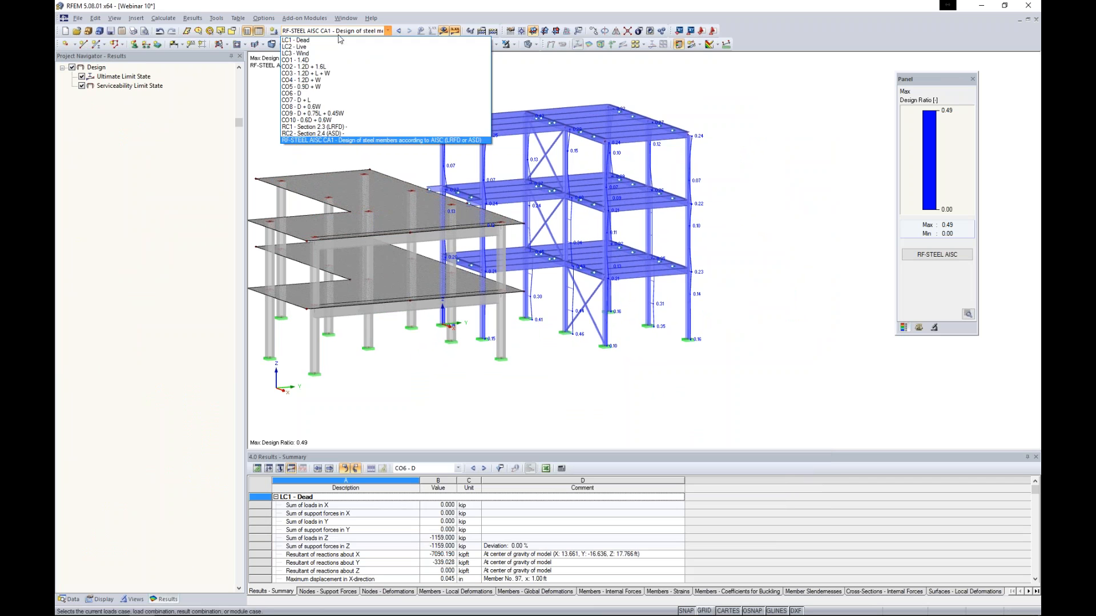
pyautogui.click(314, 141)
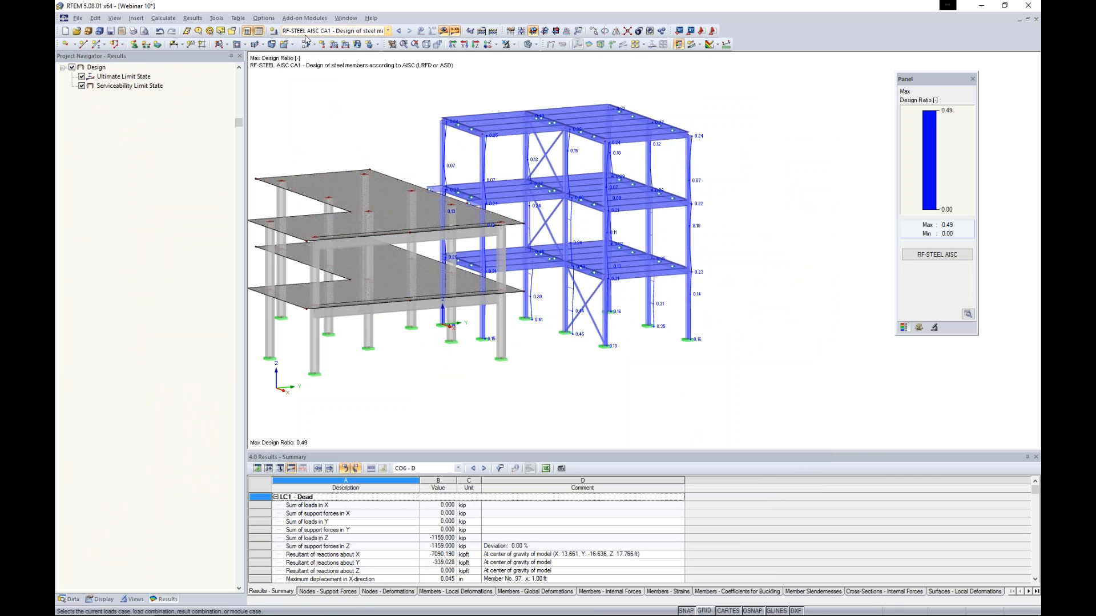
pyautogui.click(81, 86)
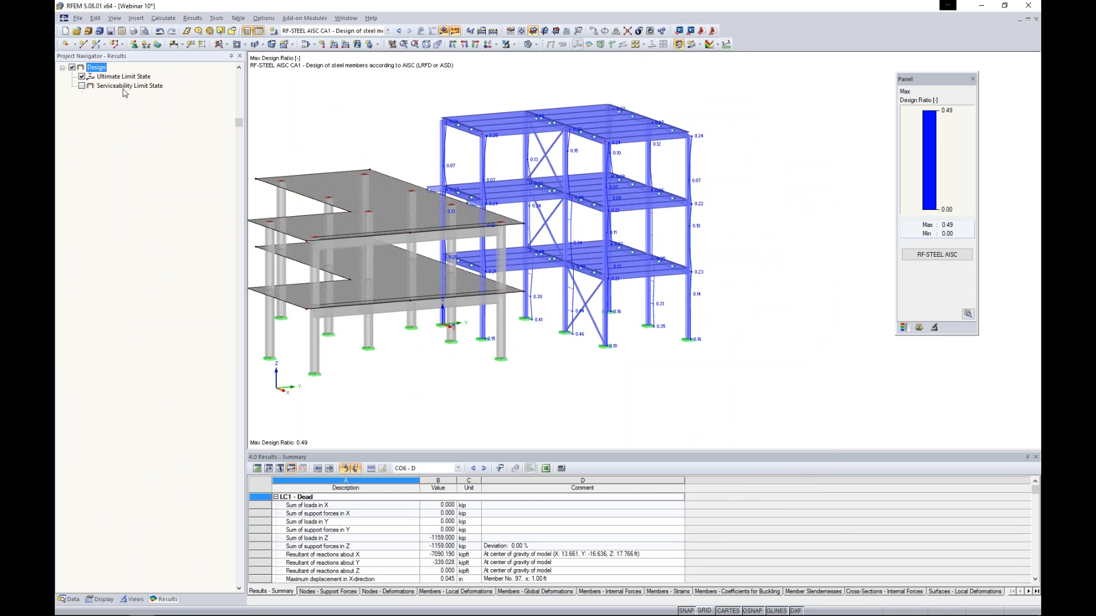
# Step: Open the RF-CONCRETE Members add-on module and choose ACI 318-14 as the design standard
pyautogui.scroll(2, 616, 269)
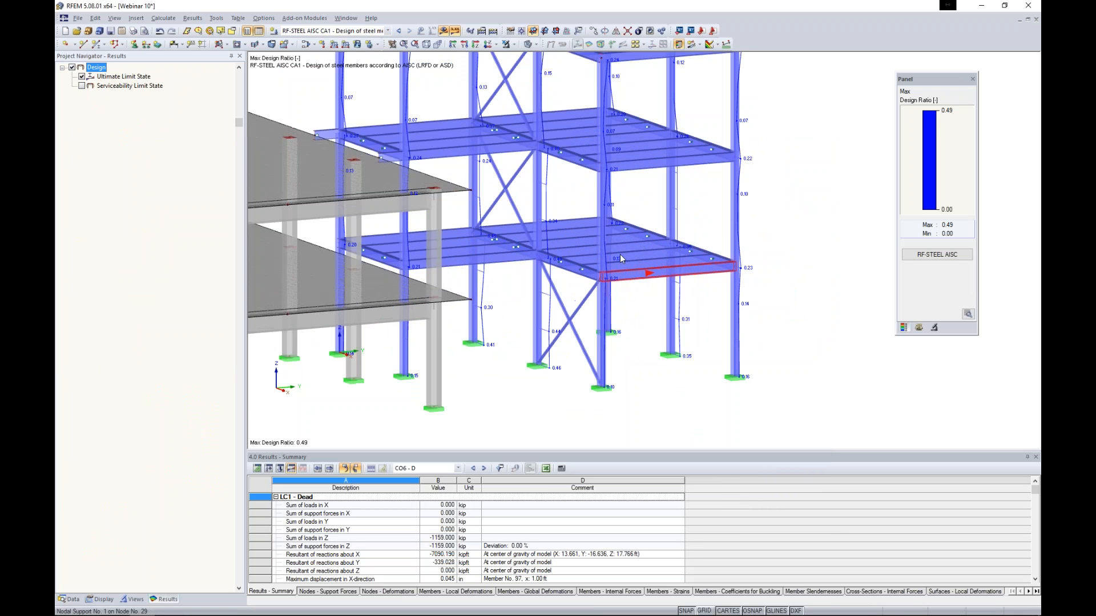
pyautogui.scroll(-2, 705, 287)
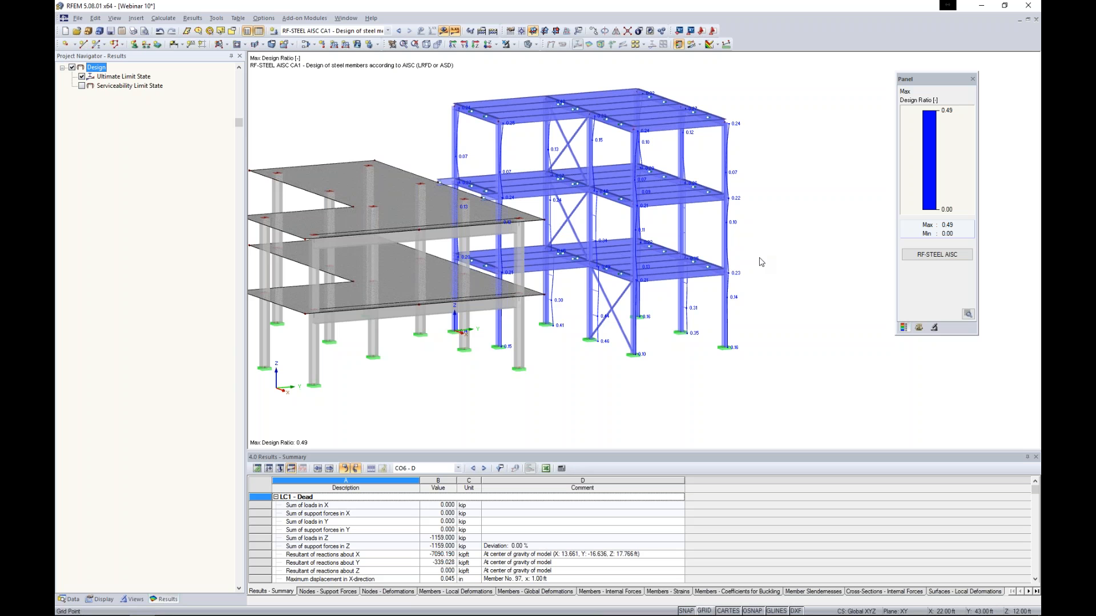
pyautogui.click(71, 599)
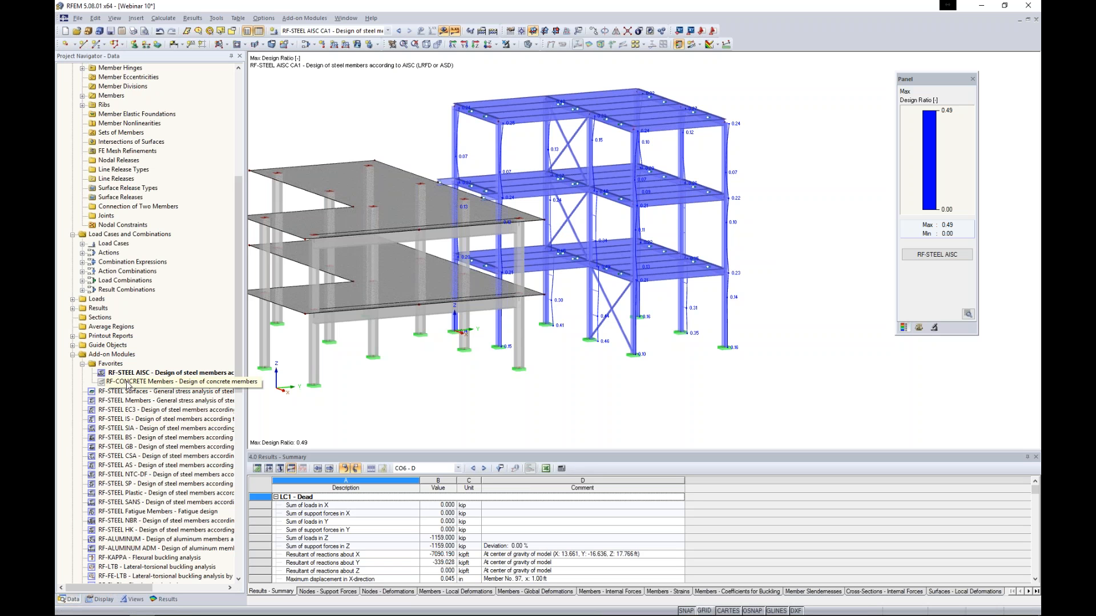
pyautogui.click(128, 383)
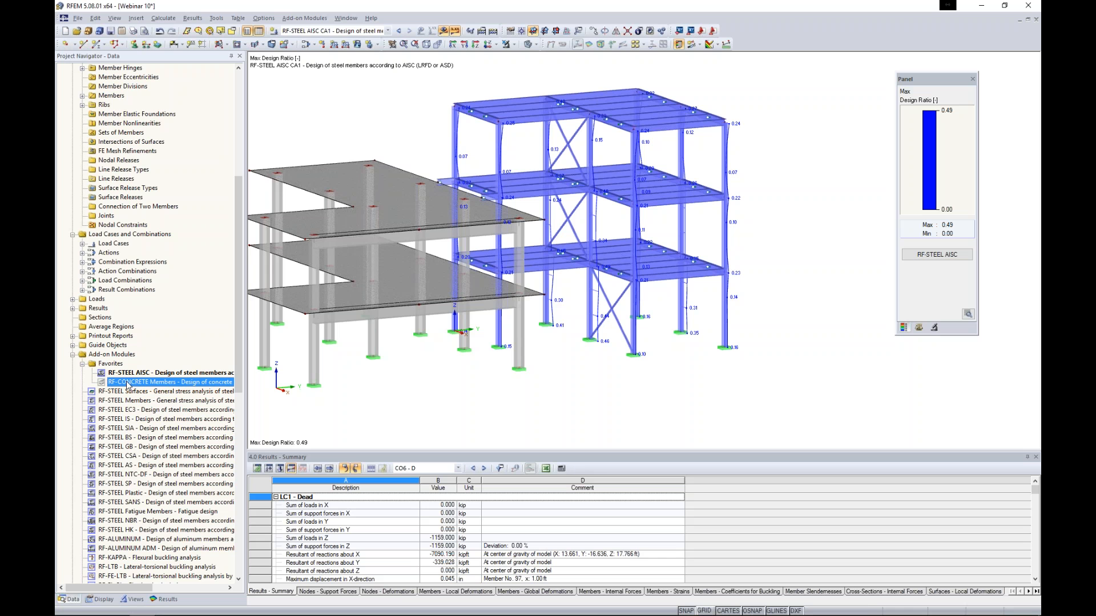
pyautogui.doubleClick(128, 383)
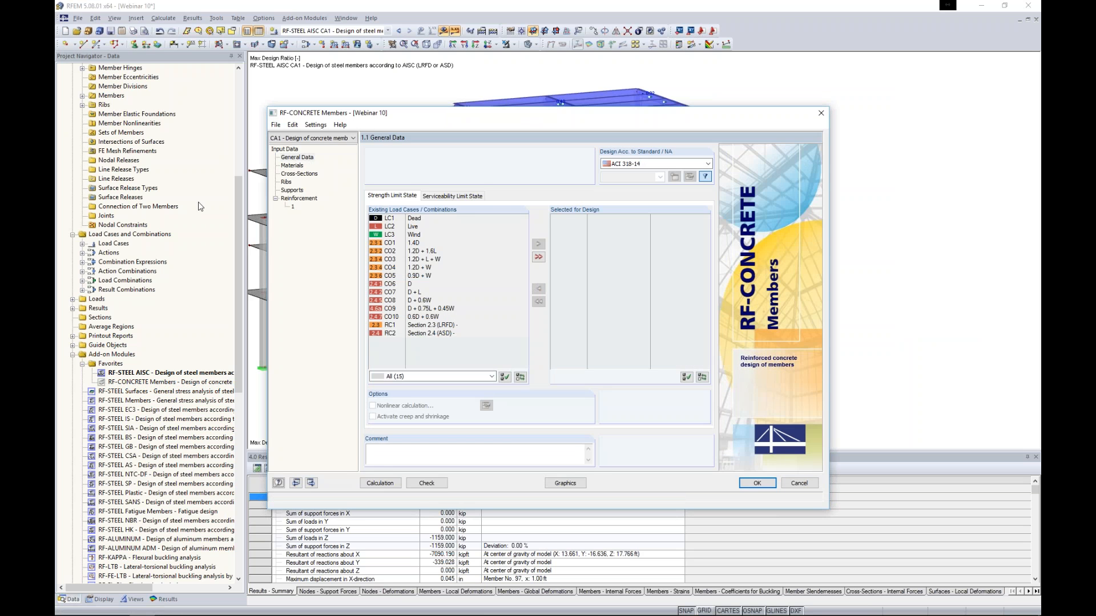
pyautogui.moveTo(403, 118); pyautogui.dragTo(434, 103)
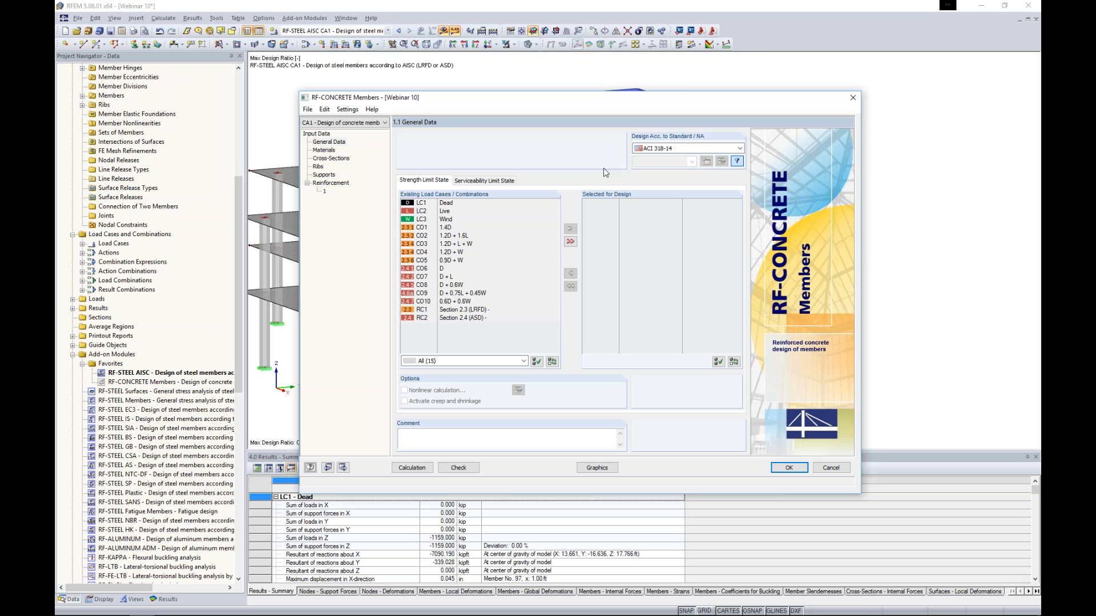
pyautogui.click(679, 148)
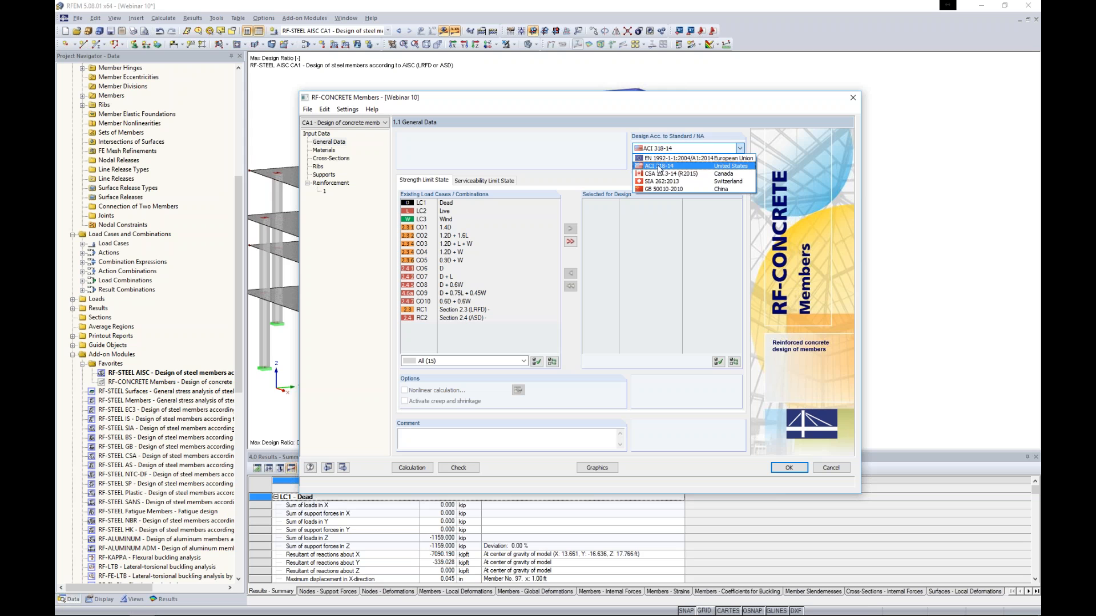
pyautogui.click(656, 166)
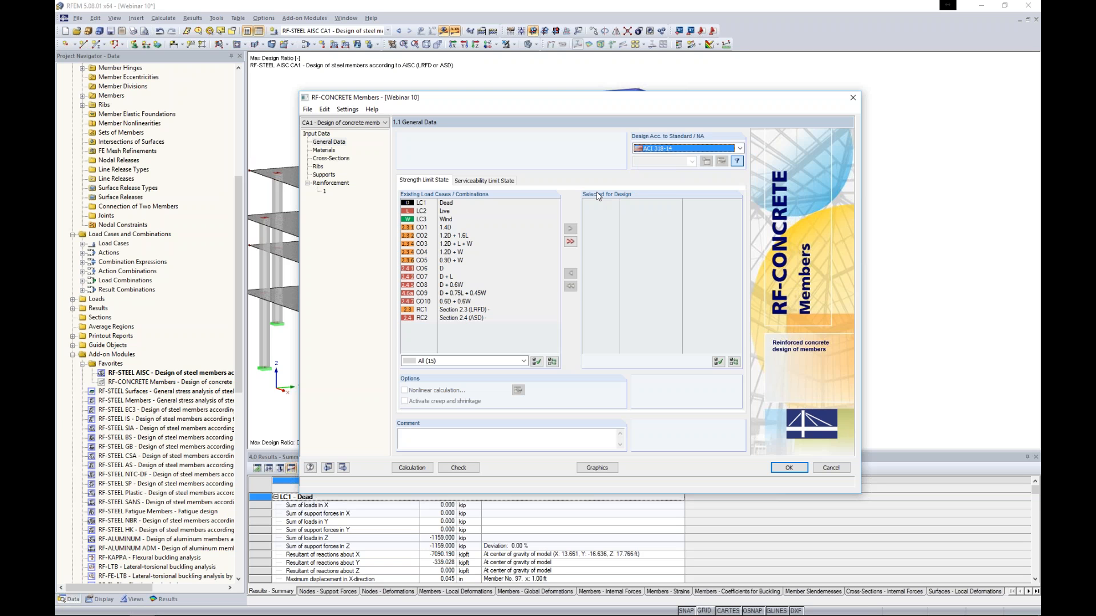
# Step: Select load combinations CO1 to CO5 for the strength limit state design and CO6 to CO10 for the serviceability limit state design
pyautogui.click(448, 227)
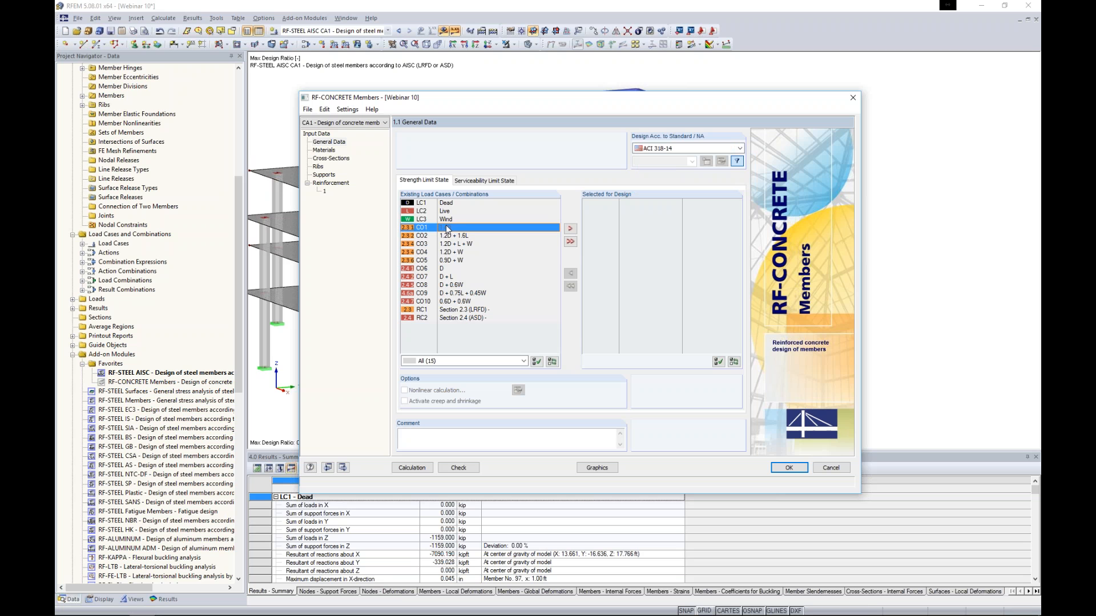
pyautogui.keyDown('shift'); pyautogui.click(447, 260); pyautogui.keyUp('shift')
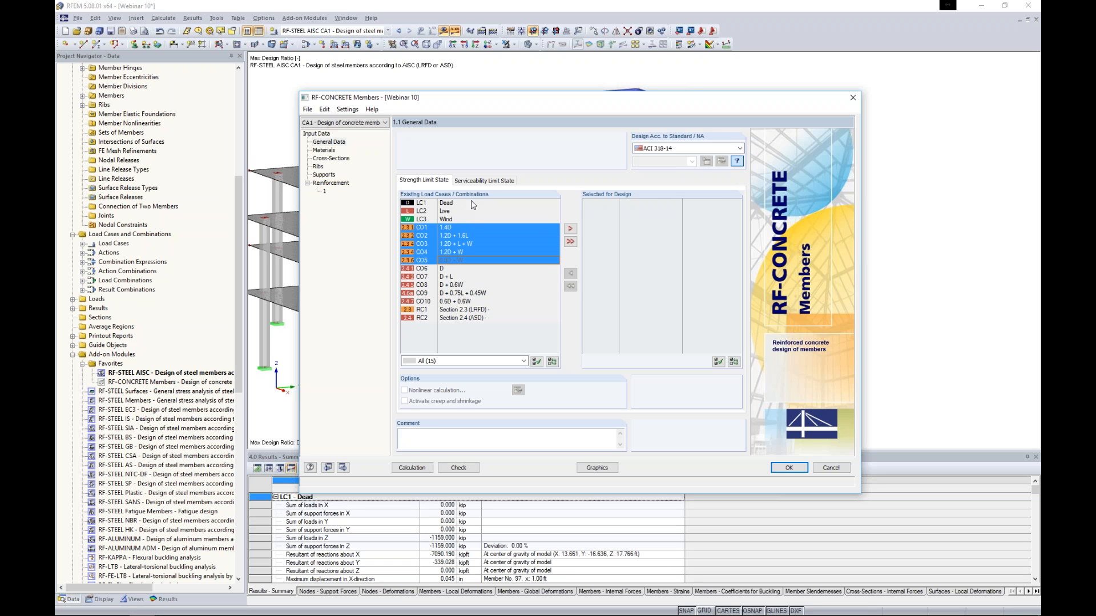
pyautogui.click(570, 229)
pyautogui.click(488, 181)
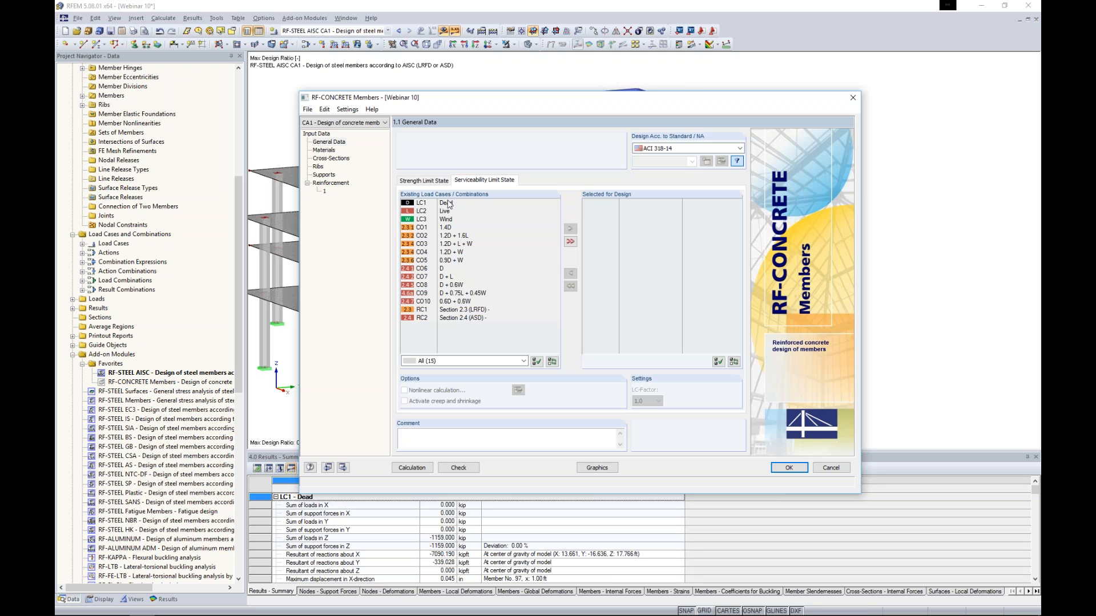
pyautogui.click(429, 268)
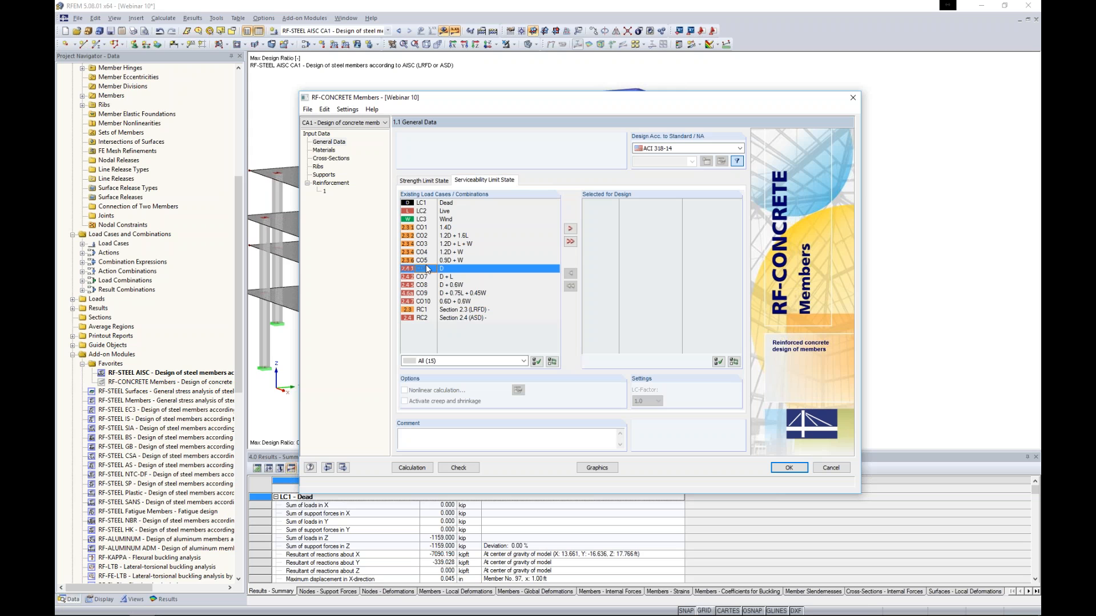
pyautogui.keyDown('shift'); pyautogui.click(429, 301); pyautogui.keyUp('shift')
pyautogui.click(570, 229)
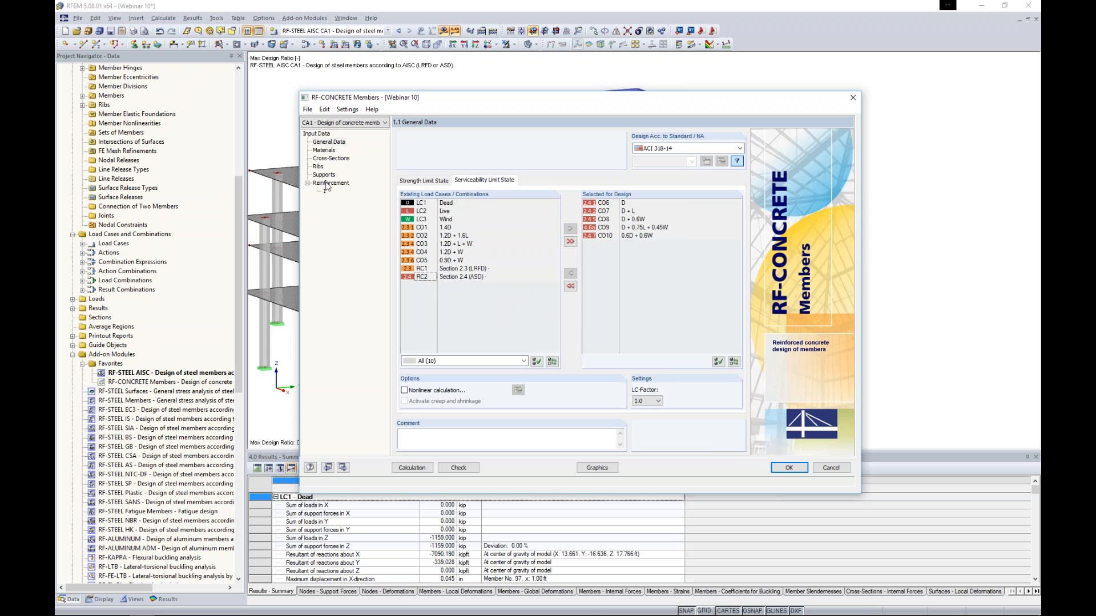
# Step: Review the concrete design's materials, the rectangular 15/15 and 15/22 cross-sections, and the rib effective widths
pyautogui.click(324, 150)
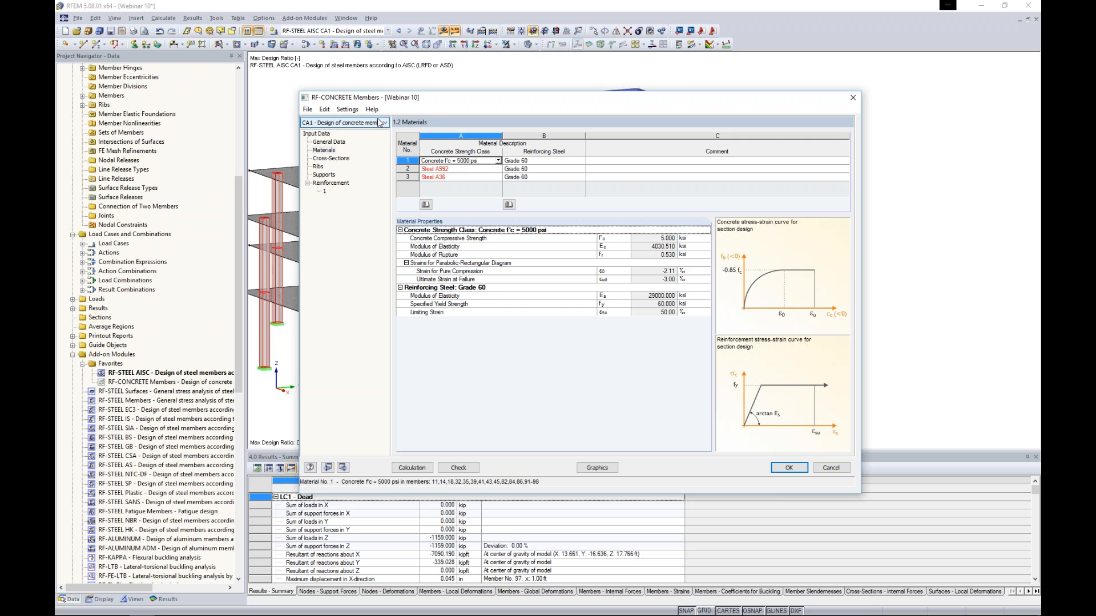
pyautogui.click(339, 158)
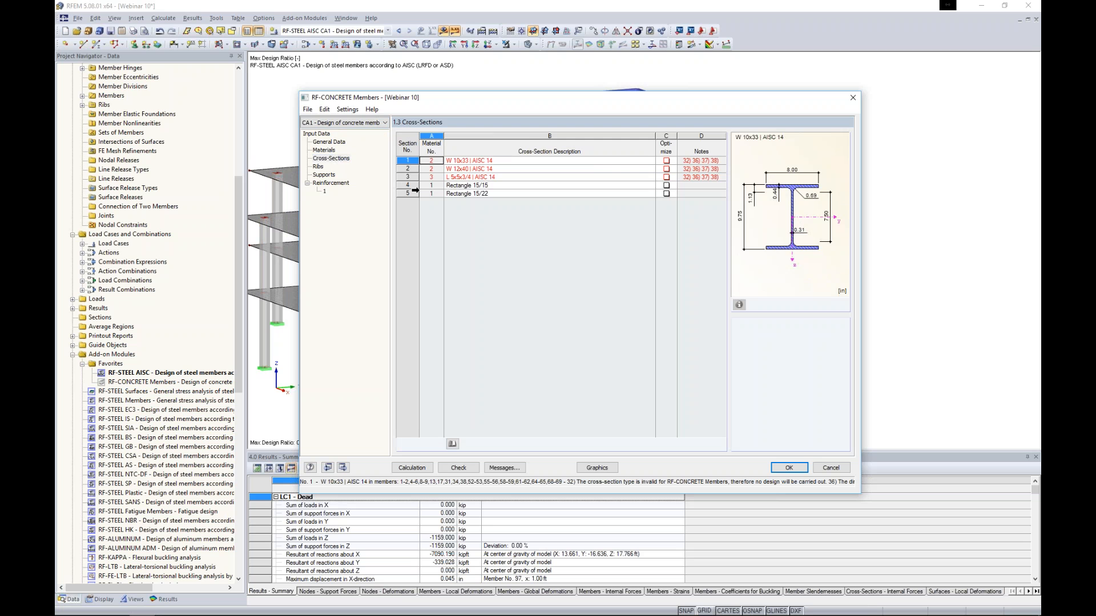
pyautogui.click(465, 187)
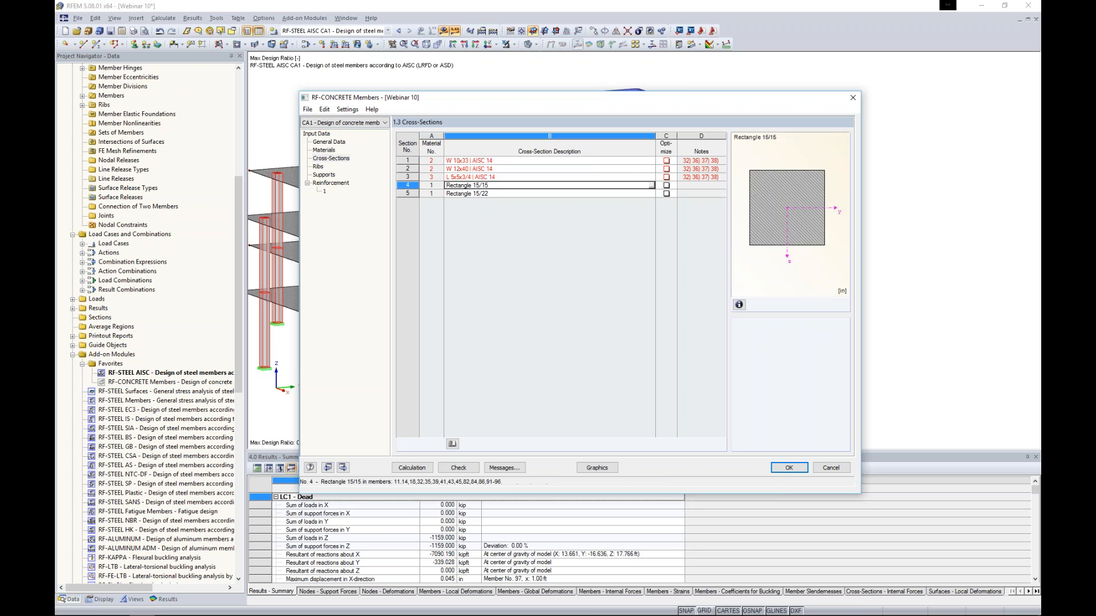
pyautogui.click(472, 194)
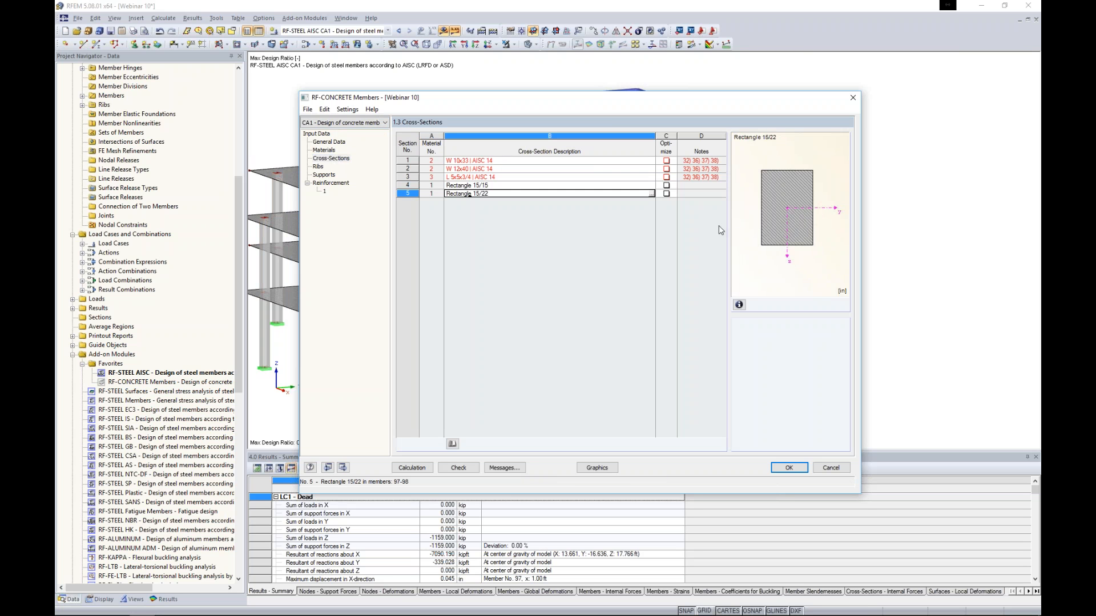
pyautogui.click(321, 167)
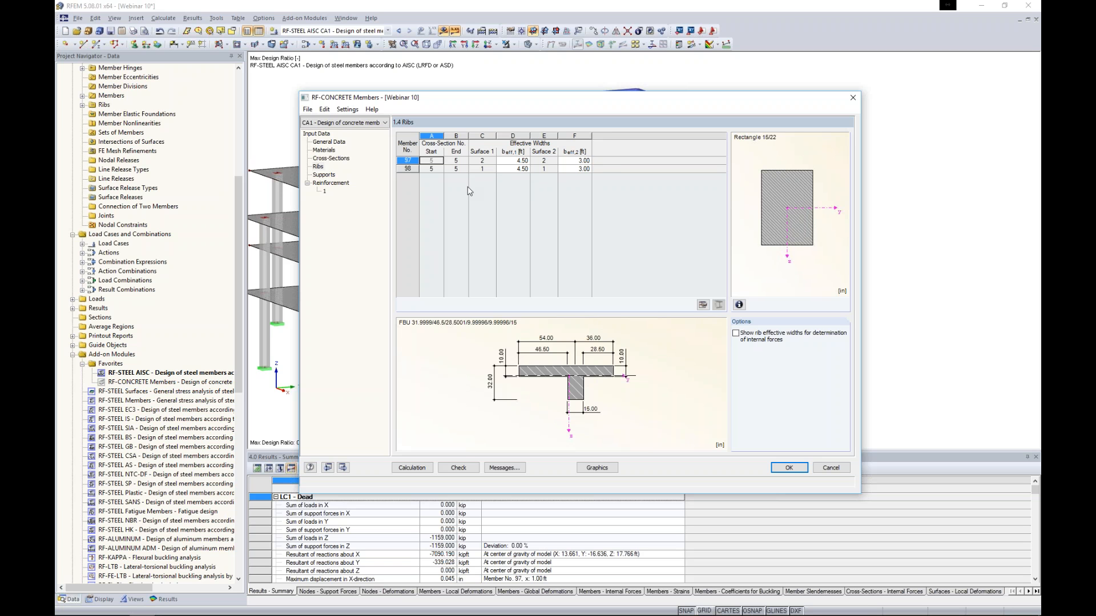
# Step: Restrict the reinforcement group from all members to the two rib members 97 and 98, picking them in the model
pyautogui.click(336, 186)
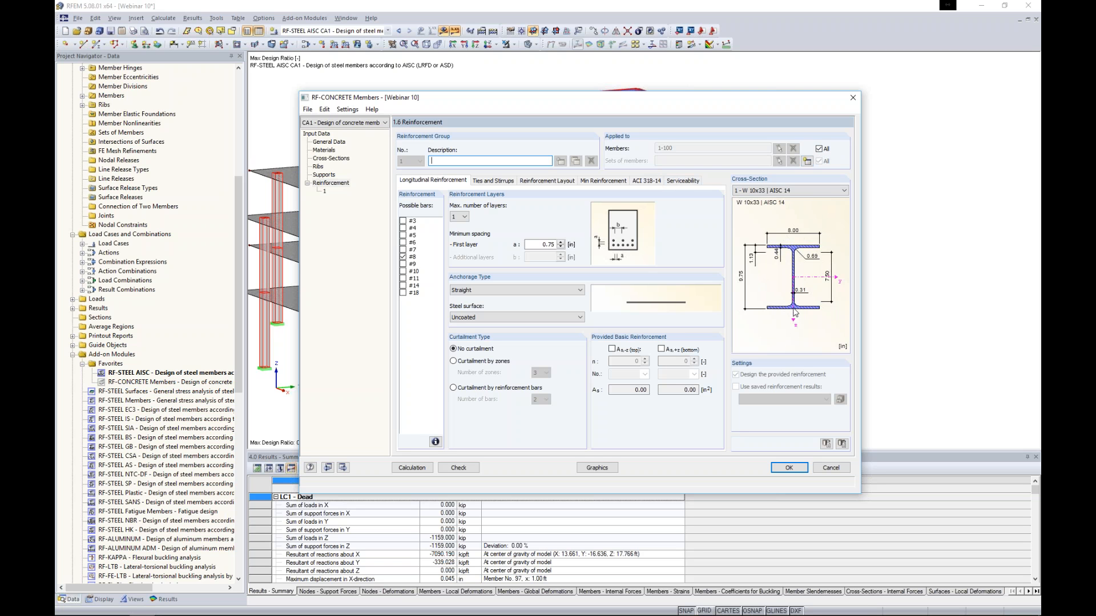
pyautogui.click(819, 149)
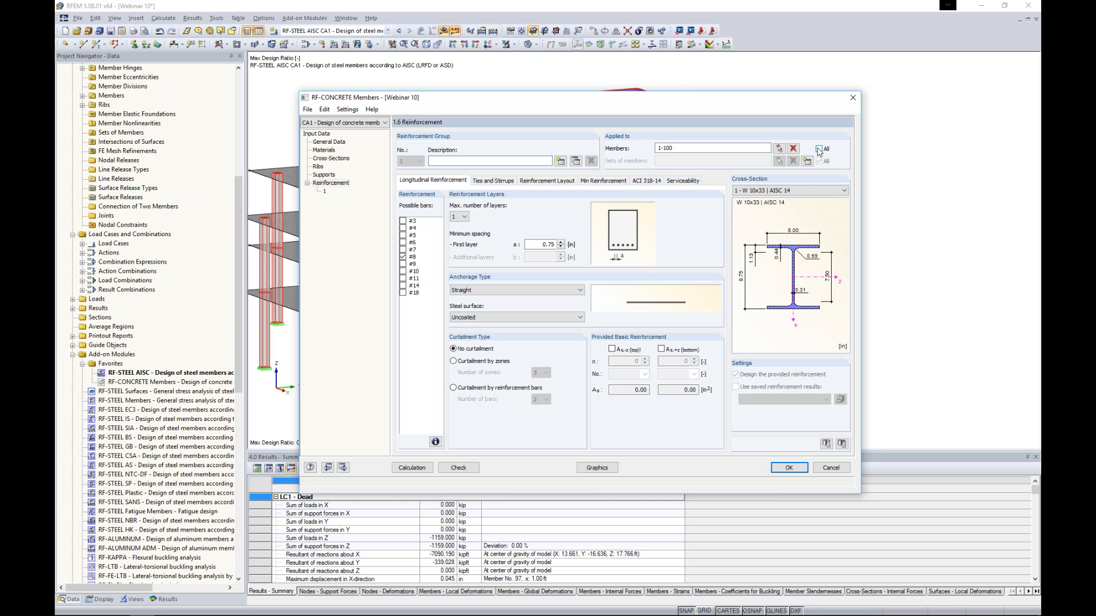
pyautogui.click(792, 148)
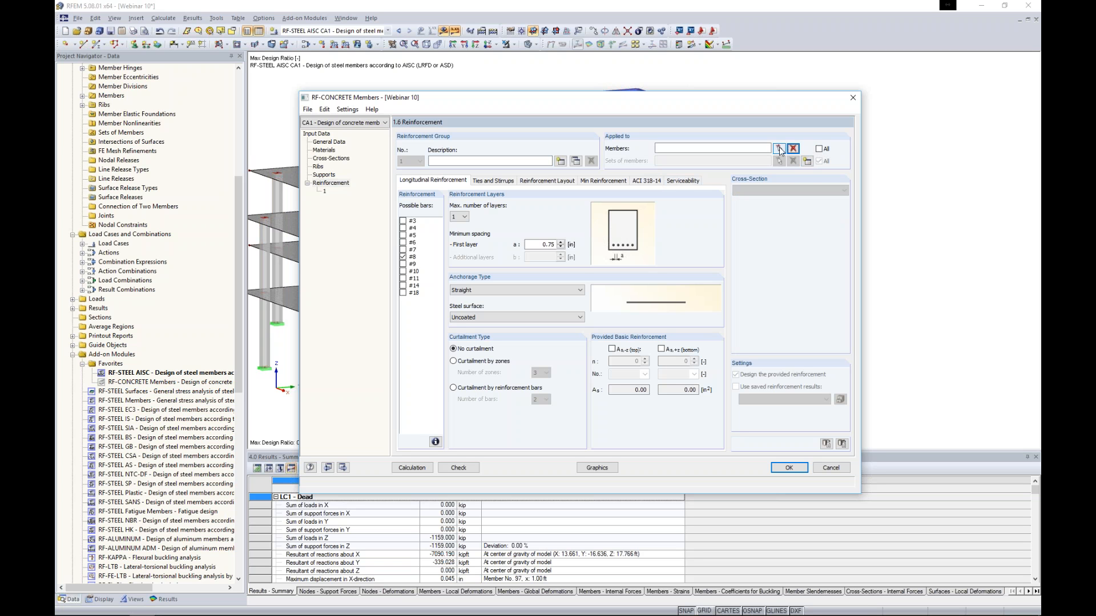
pyautogui.click(778, 148)
pyautogui.click(416, 238)
pyautogui.click(416, 302)
pyautogui.click(176, 98)
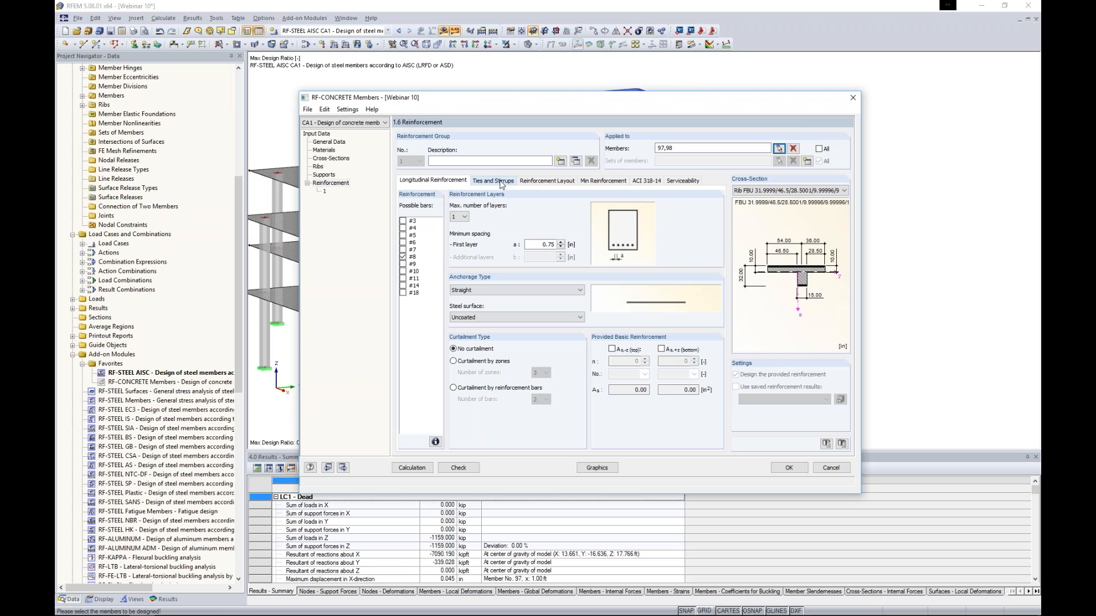
# Step: Add #9 to the possible longitudinal bars and set the maximum number of reinforcement layers to 2
pyautogui.click(403, 264)
pyautogui.click(465, 218)
pyautogui.click(460, 224)
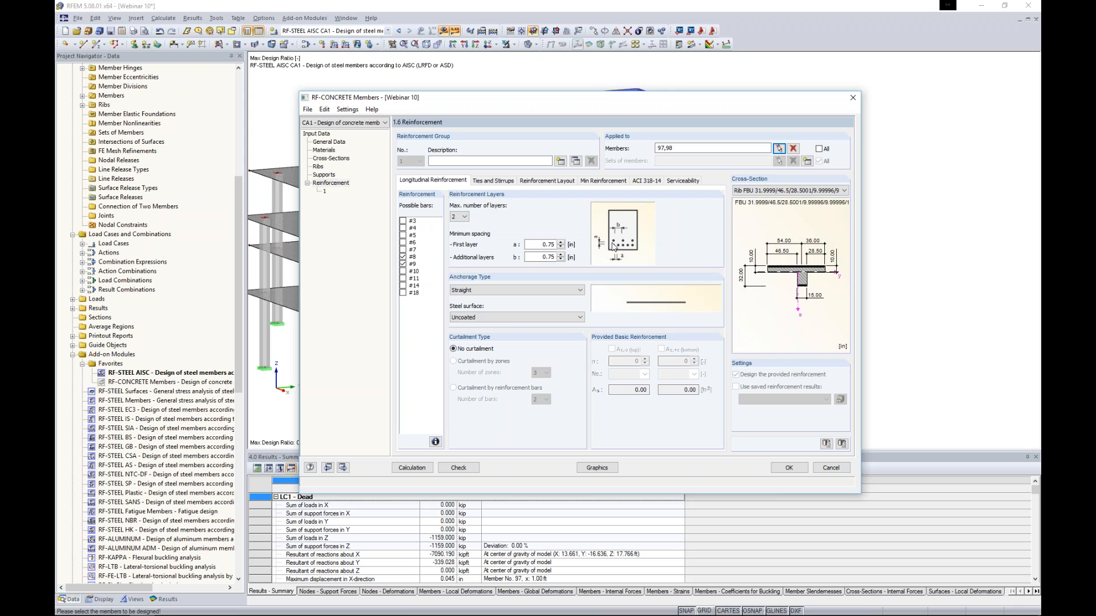
# Step: Try the Hook and Bend anchorage types for the longitudinal reinforcement, then return to Straight
pyautogui.click(562, 293)
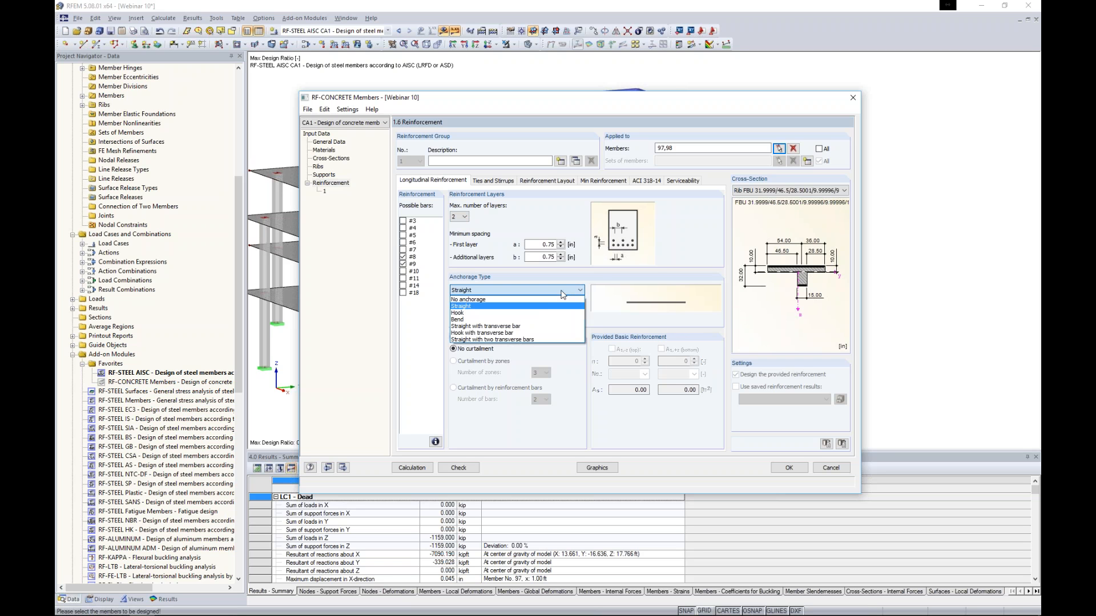
pyautogui.click(544, 313)
pyautogui.click(545, 290)
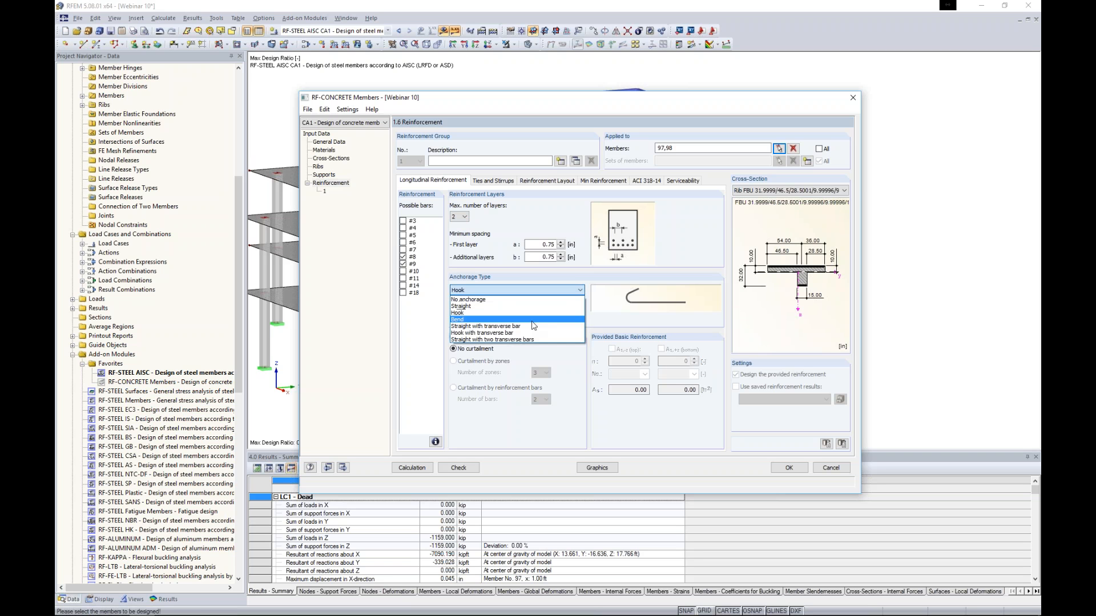
pyautogui.click(532, 320)
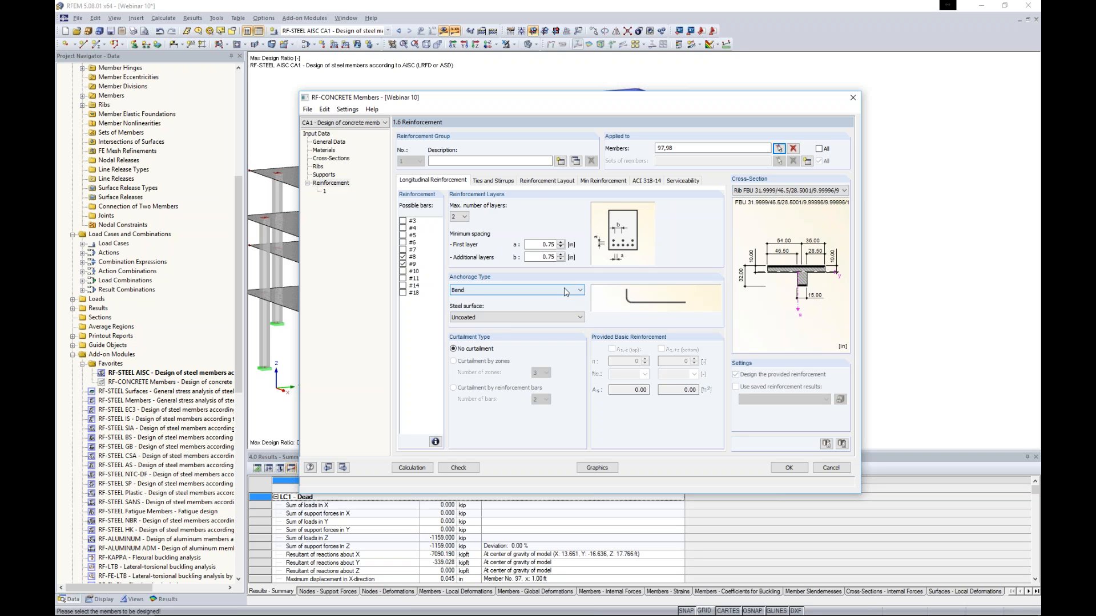
pyautogui.click(542, 291)
pyautogui.click(541, 307)
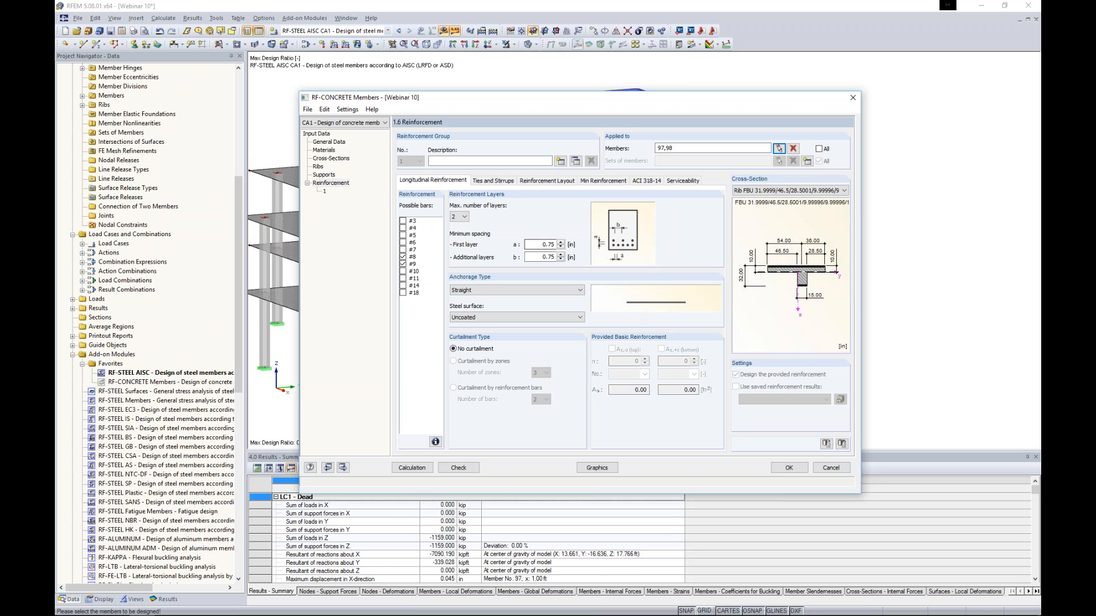
# Step: Add #4 to the possible stirrup bars and set the reinforcement layout to top and bottom with a defined A-s,-z (top) / A-s ratio
pyautogui.click(494, 182)
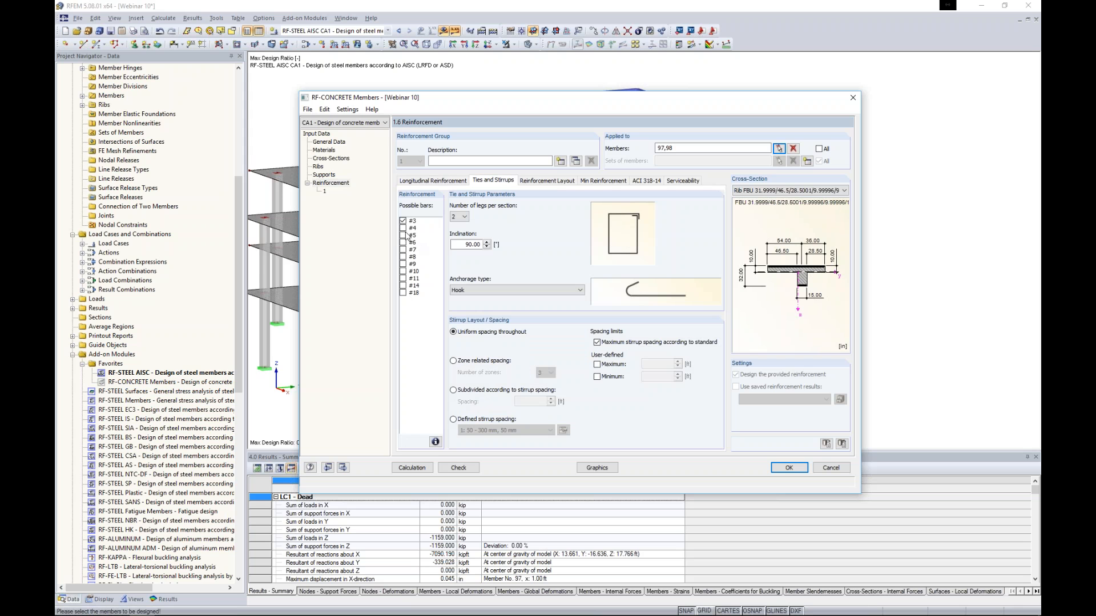
pyautogui.click(403, 228)
pyautogui.click(537, 181)
pyautogui.click(462, 206)
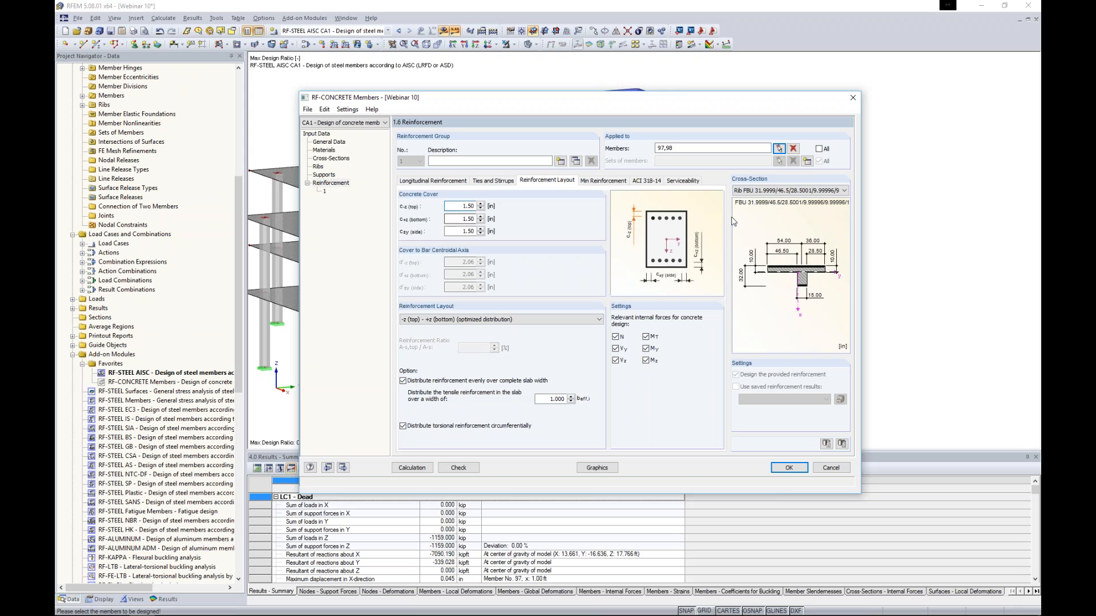
pyautogui.click(462, 219)
pyautogui.click(463, 232)
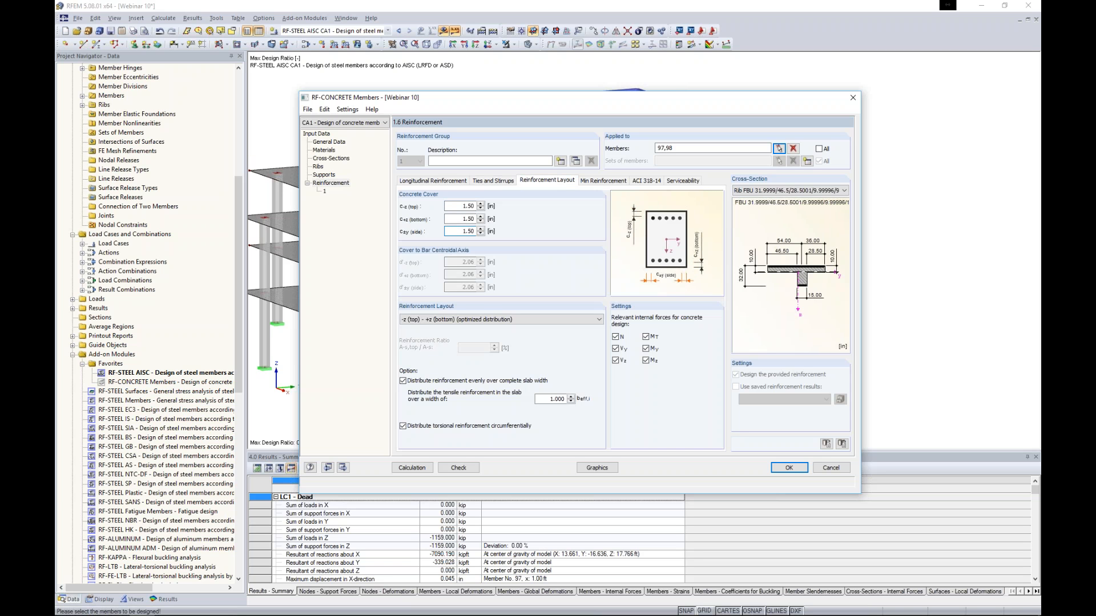
pyautogui.click(484, 320)
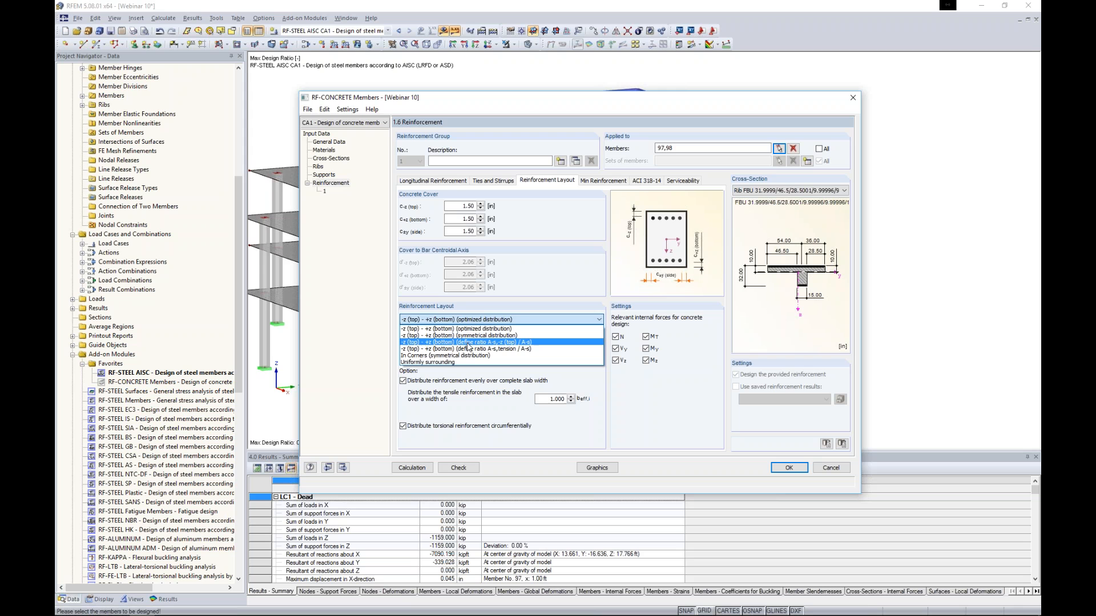
pyautogui.click(468, 342)
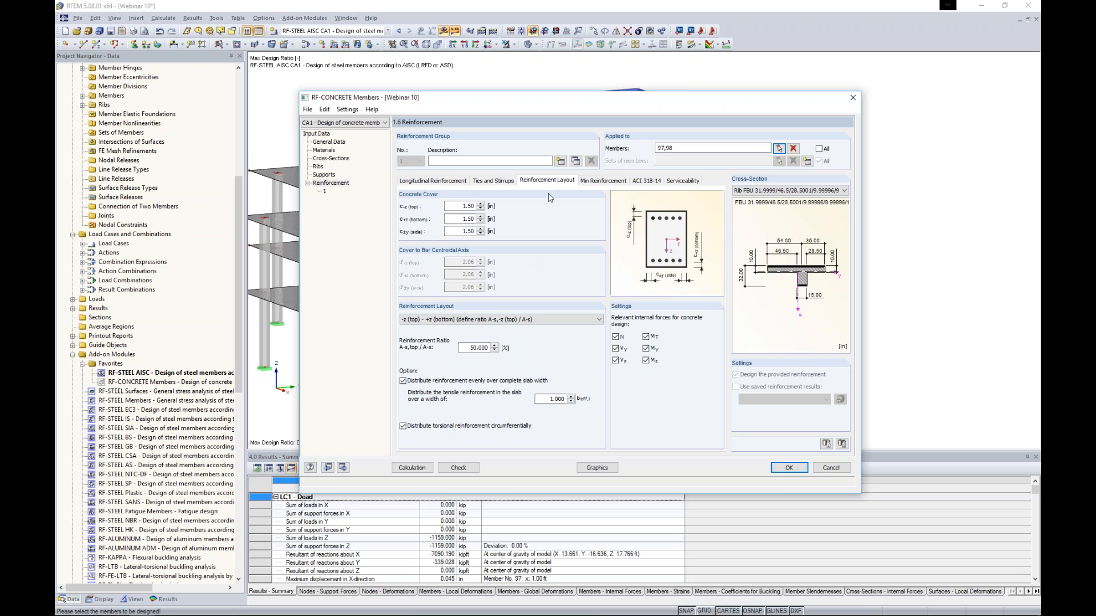
# Step: Examine the minimum reinforcement, the ACI 318-14 maximum reinforcement percentage and strength reduction factors, and the serviceability crack analysis settings
pyautogui.click(594, 182)
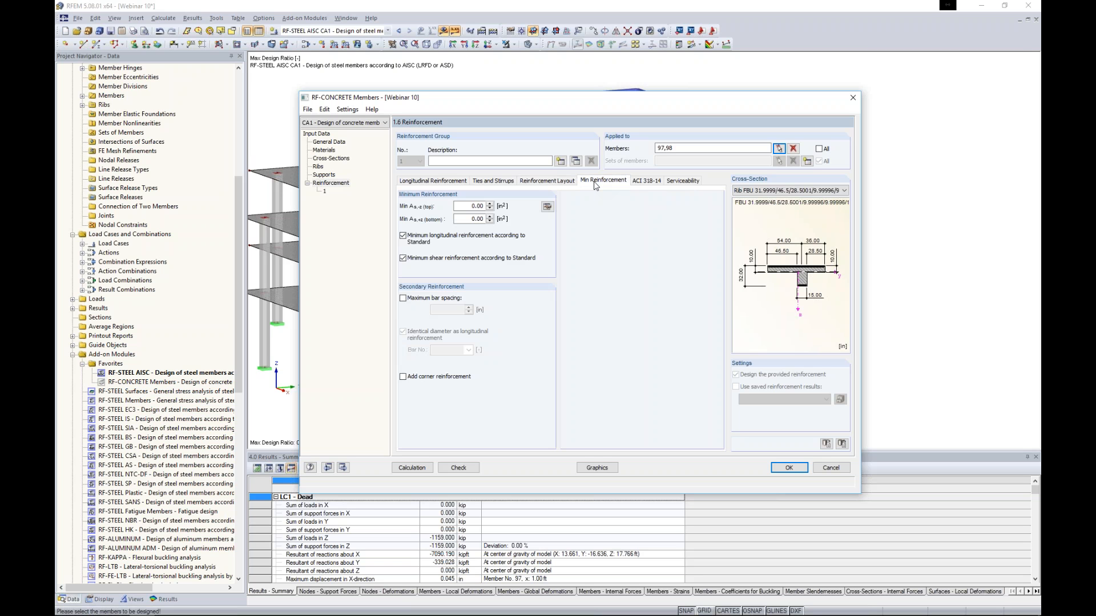
pyautogui.doubleClick(473, 206)
pyautogui.click(639, 181)
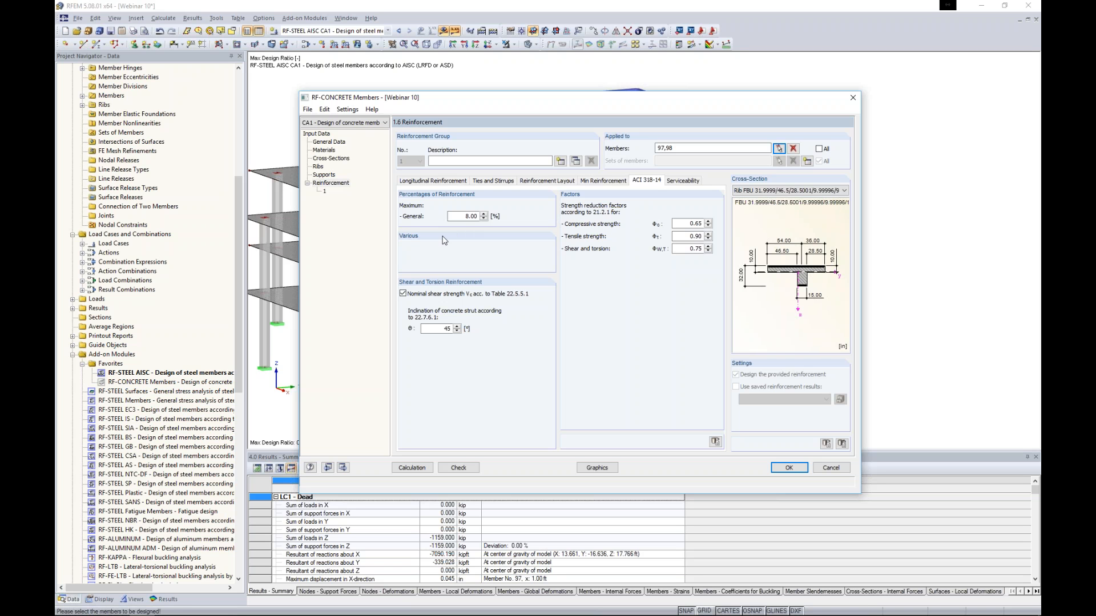
pyautogui.doubleClick(471, 217)
pyautogui.click(688, 223)
pyautogui.click(686, 237)
pyautogui.click(685, 249)
pyautogui.click(683, 181)
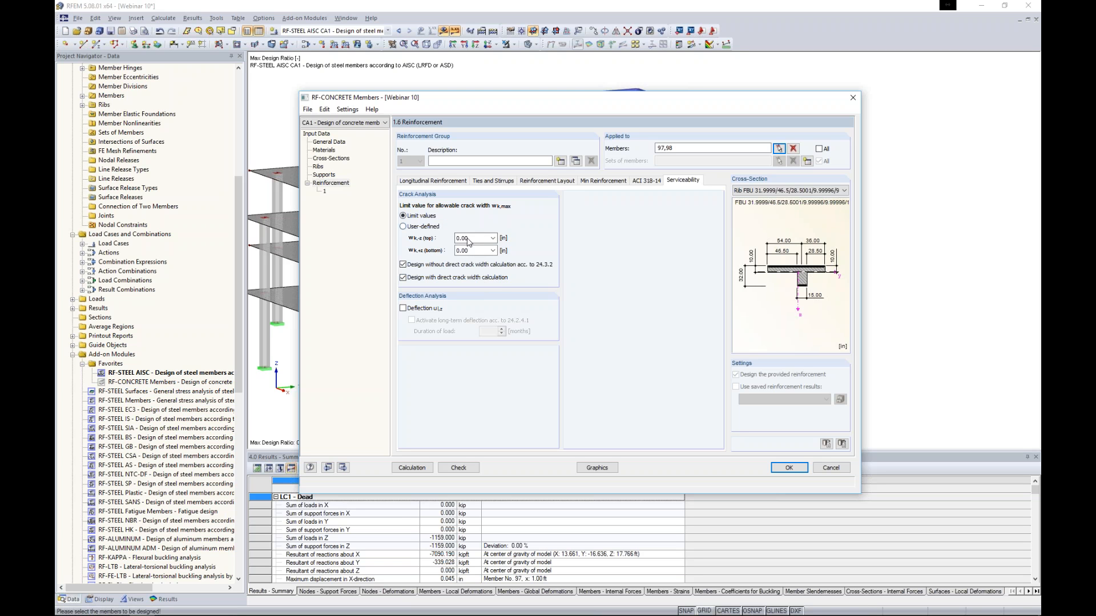
# Step: Set the allowable crack width limits for top and bottom to 0.02 in using the dry air or protective membrane exposure condition
pyautogui.click(467, 239)
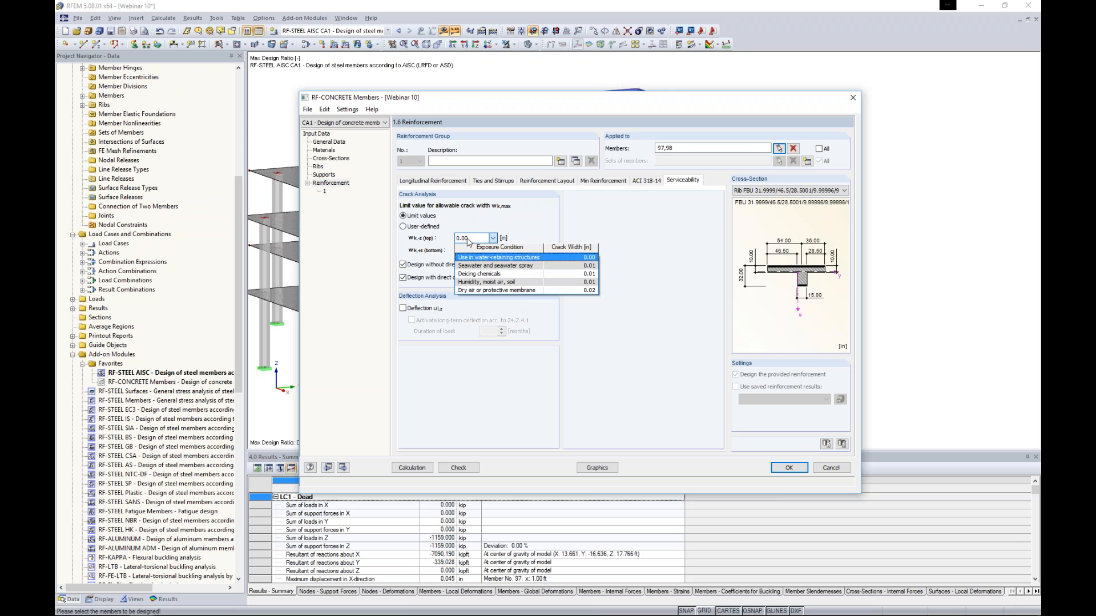
pyautogui.click(477, 291)
pyautogui.click(479, 251)
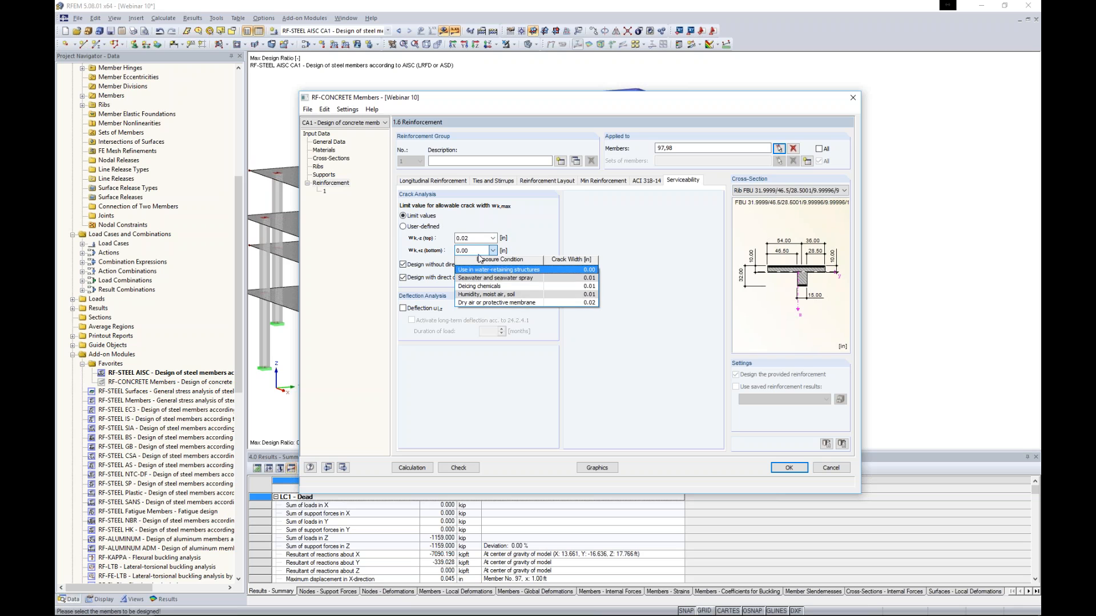
pyautogui.click(479, 303)
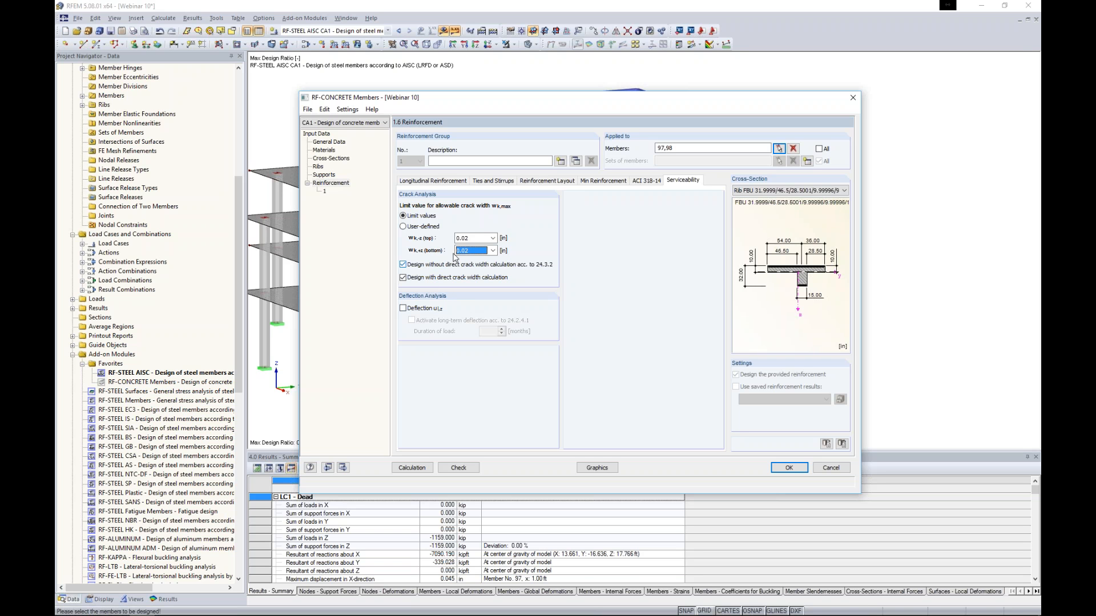
# Step: Try the deflection analysis option, switch it off again, and run the concrete member design calculation
pyautogui.click(403, 309)
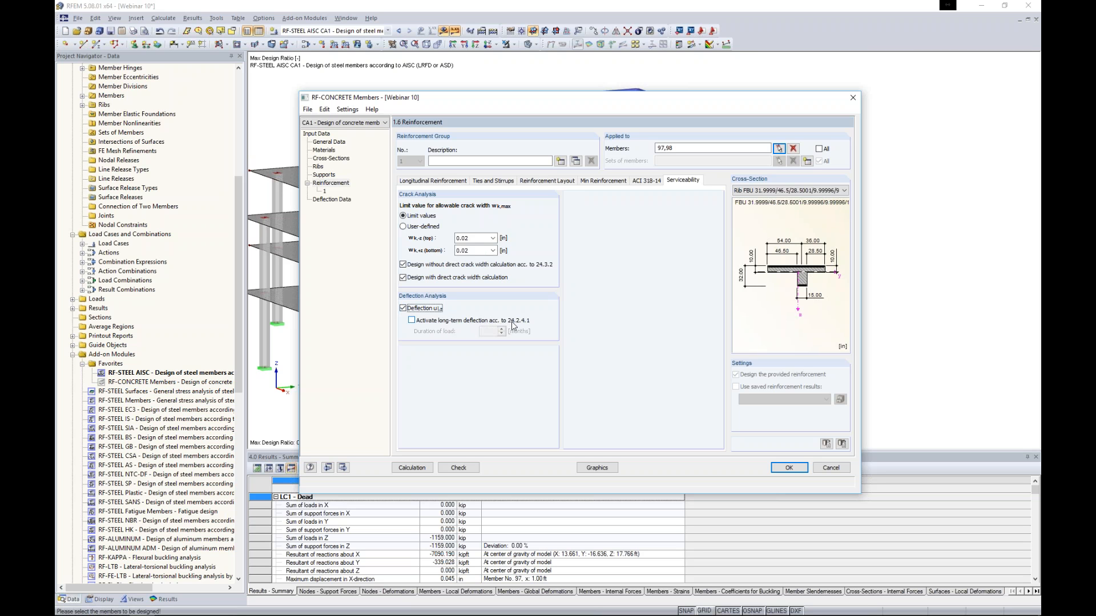
pyautogui.click(403, 309)
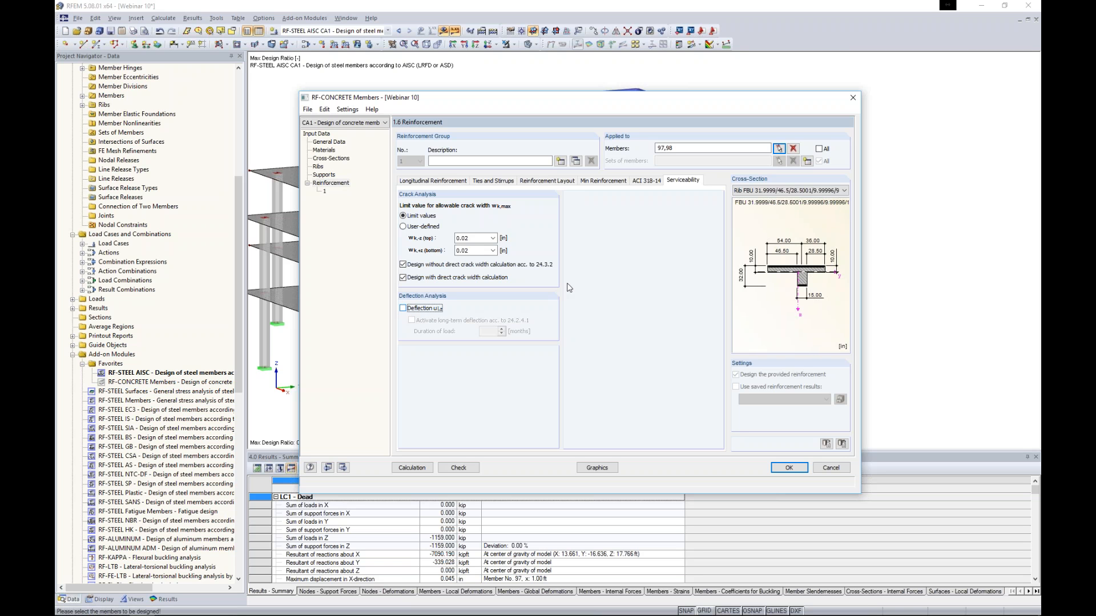
pyautogui.click(411, 468)
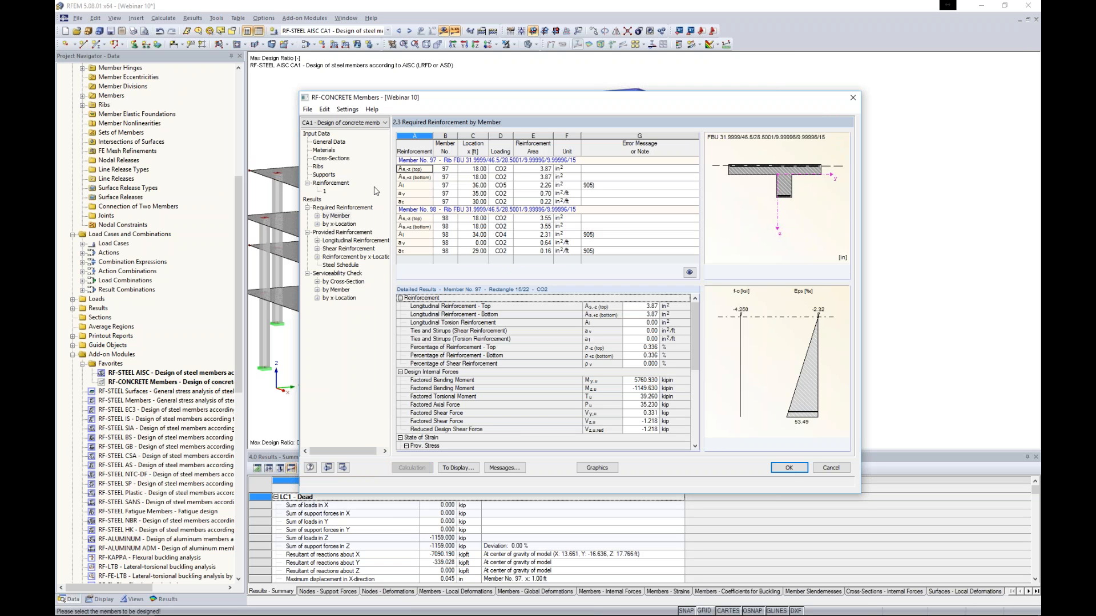
# Step: Examine the required reinforcement by member, including the torsion reinforcement notes for members 97 and 98 and the list of design messages
pyautogui.click(316, 215)
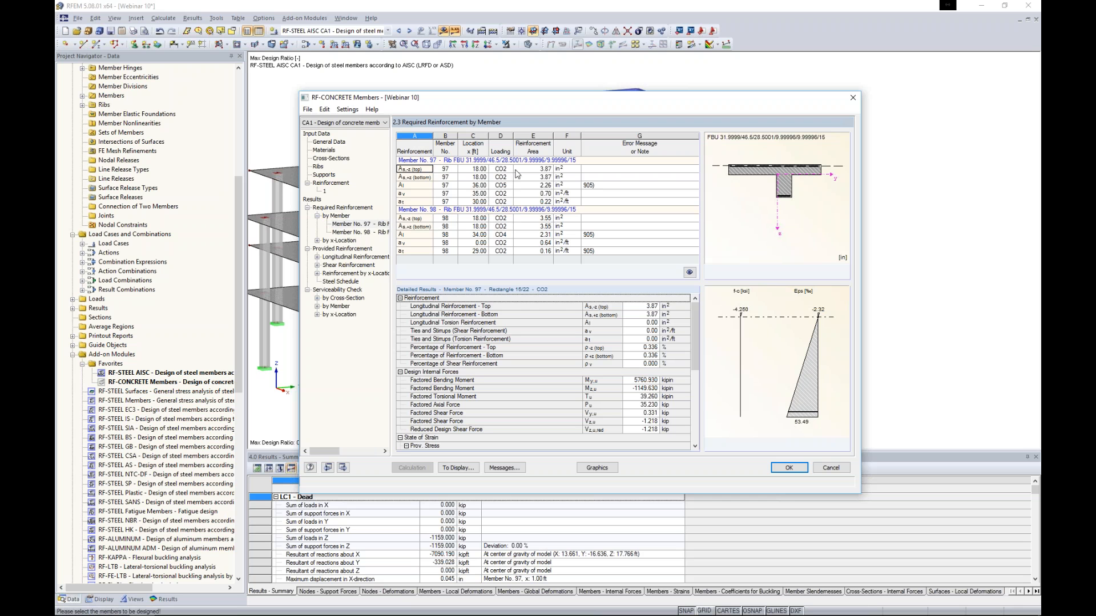
pyautogui.click(601, 187)
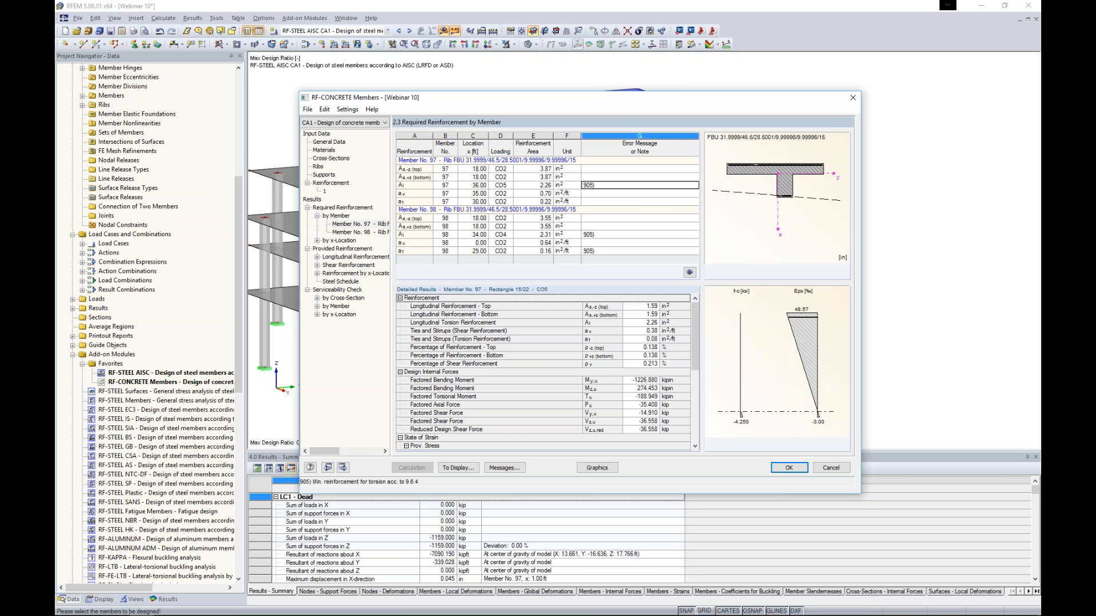
pyautogui.click(593, 235)
pyautogui.click(594, 251)
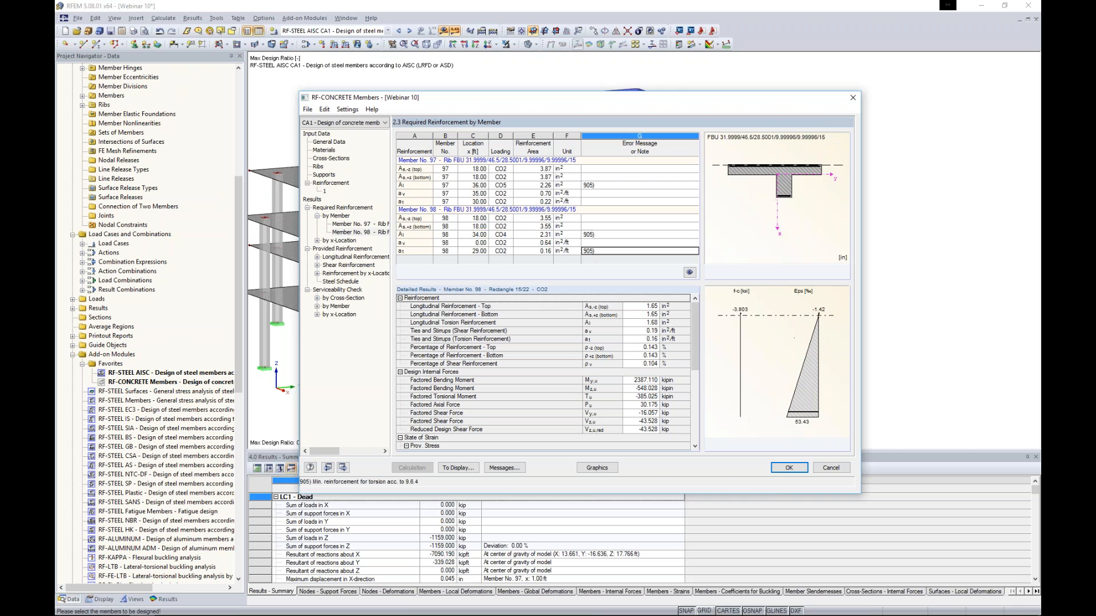
pyautogui.click(505, 467)
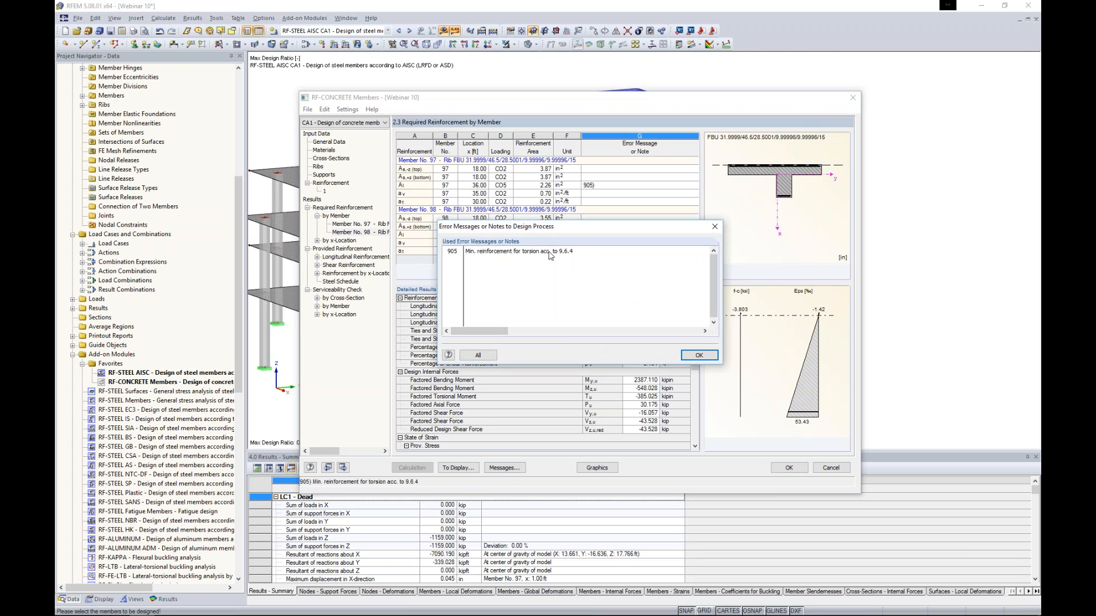
pyautogui.click(698, 354)
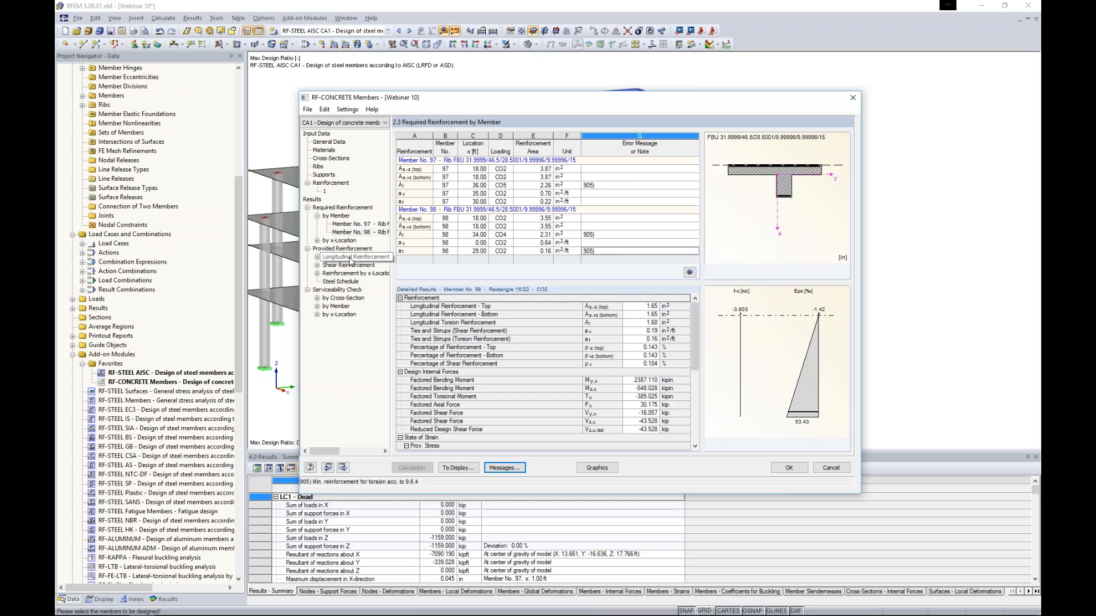
# Step: Examine the provided longitudinal reinforcement of the ribs in the table and in an angled close-up of the bar graphic
pyautogui.click(355, 257)
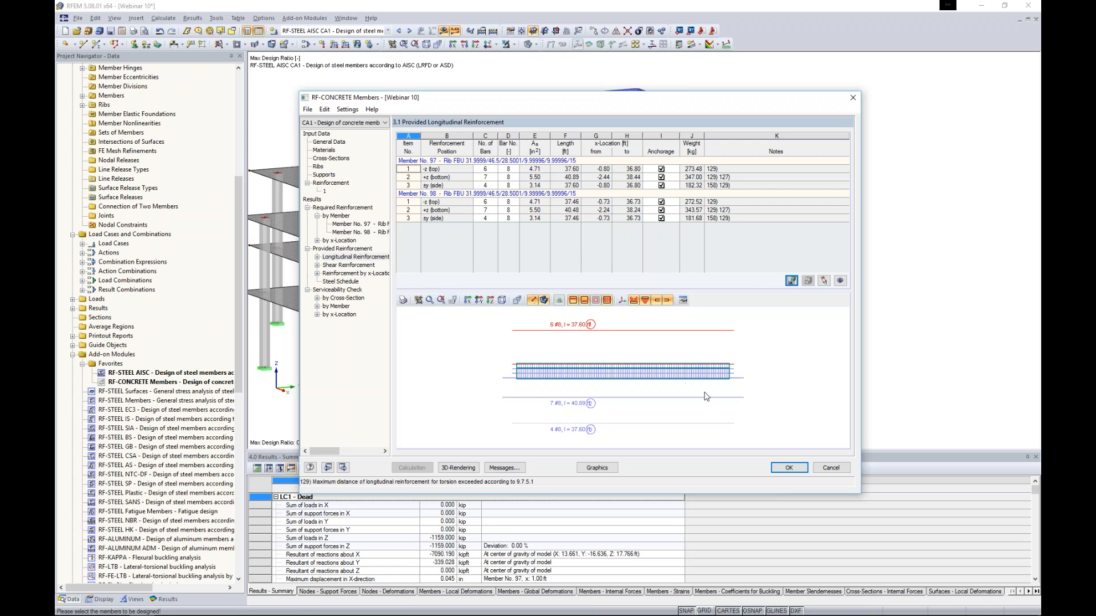
pyautogui.keyDown('ctrl'); pyautogui.moveTo(685, 384); pyautogui.dragTo(662, 408, button='middle'); pyautogui.keyUp('ctrl')
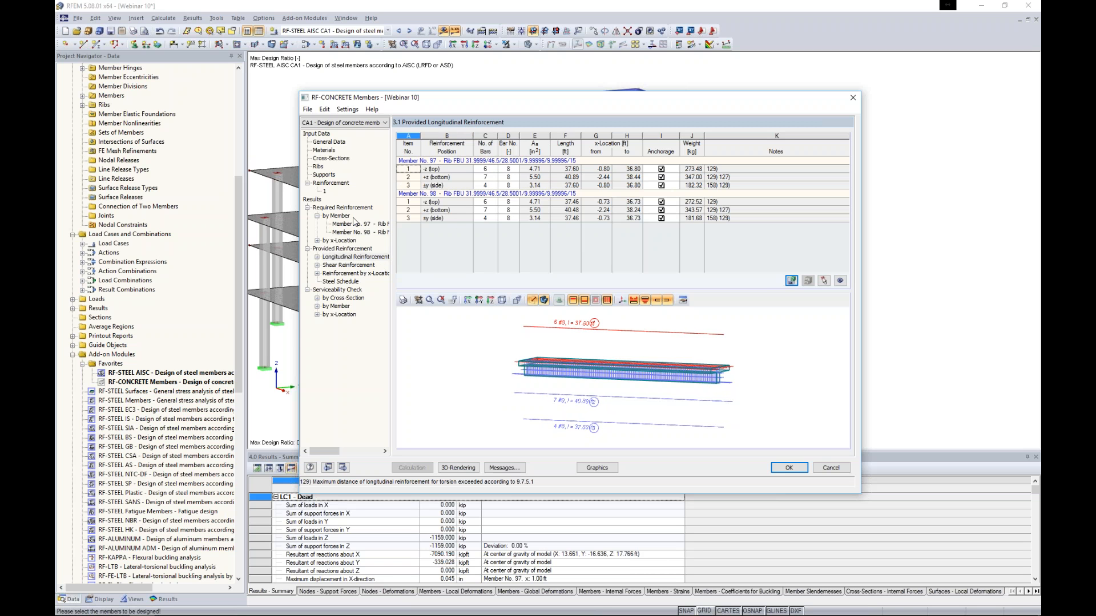
pyautogui.moveTo(716, 392); pyautogui.dragTo(676, 366, button='middle')
pyautogui.scroll(5, 676, 366)
pyautogui.scroll(-3, 751, 385)
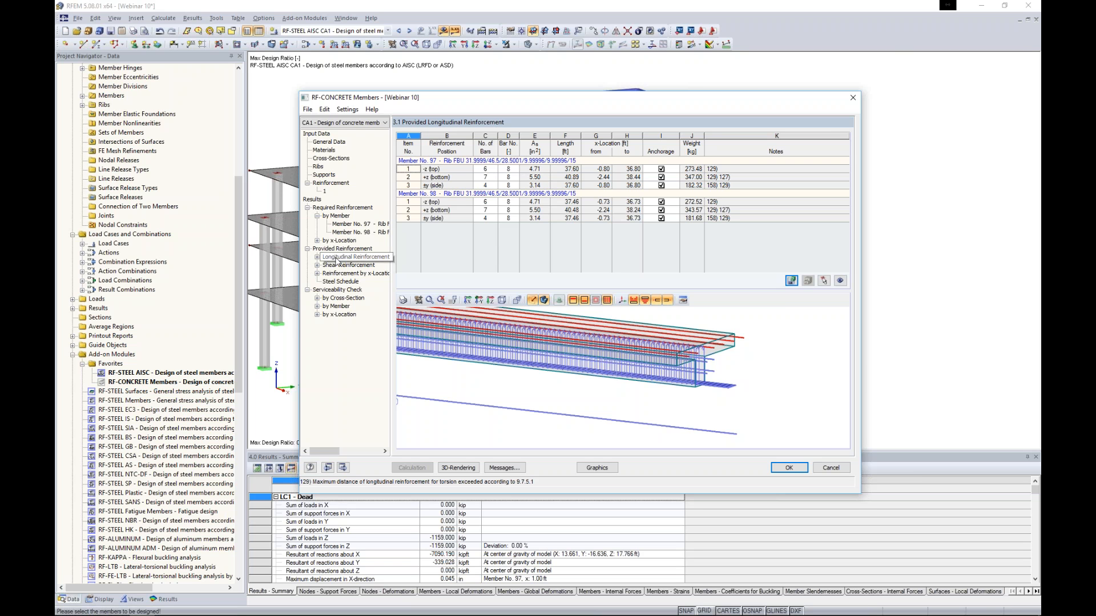
# Step: Examine the provided shear reinforcement and inspect the stirrups of member 97 in an angled close-up
pyautogui.click(347, 264)
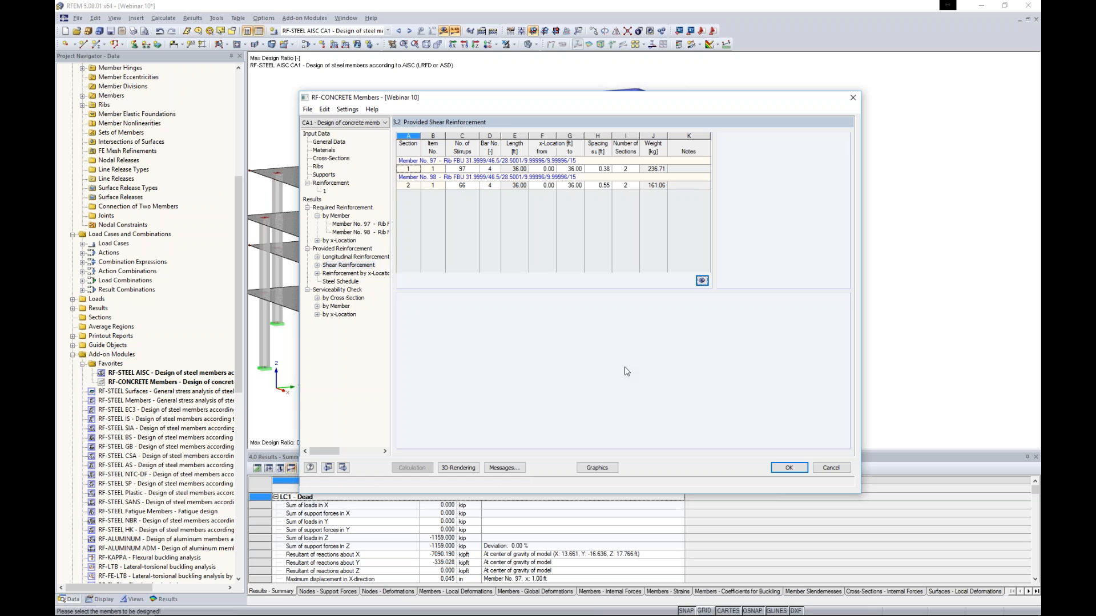
pyautogui.keyDown('ctrl'); pyautogui.moveTo(657, 372); pyautogui.dragTo(725, 408, button='middle'); pyautogui.keyUp('ctrl')
pyautogui.scroll(3, 773, 404)
pyautogui.scroll(3, 775, 407)
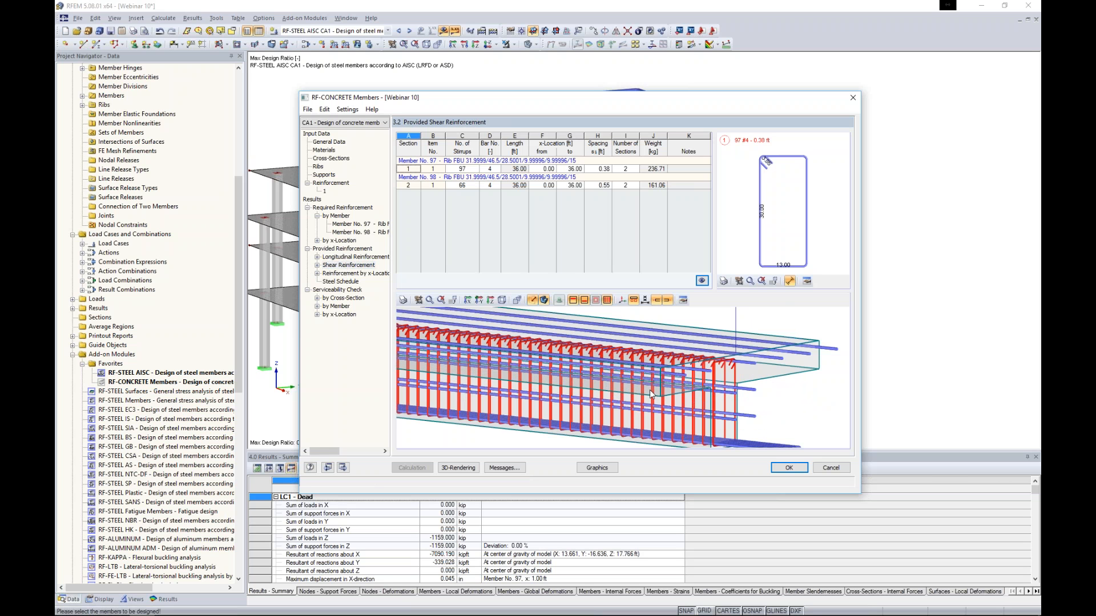
pyautogui.scroll(-3, 653, 387)
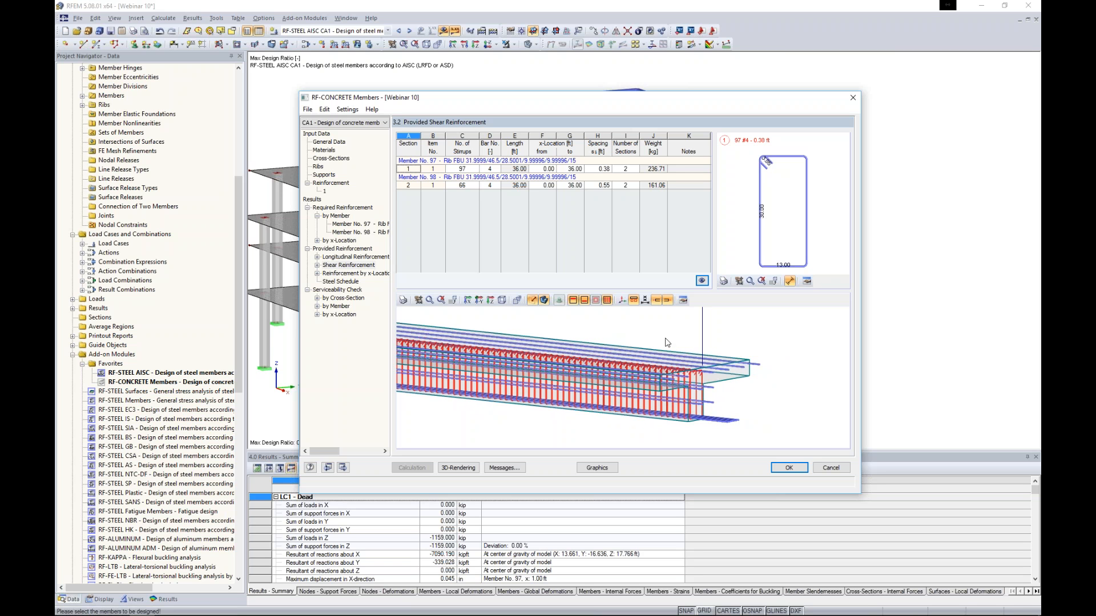
# Step: Open the 3D rendering of member 97's reinforcement and inspect its bars and stirrups
pyautogui.click(457, 467)
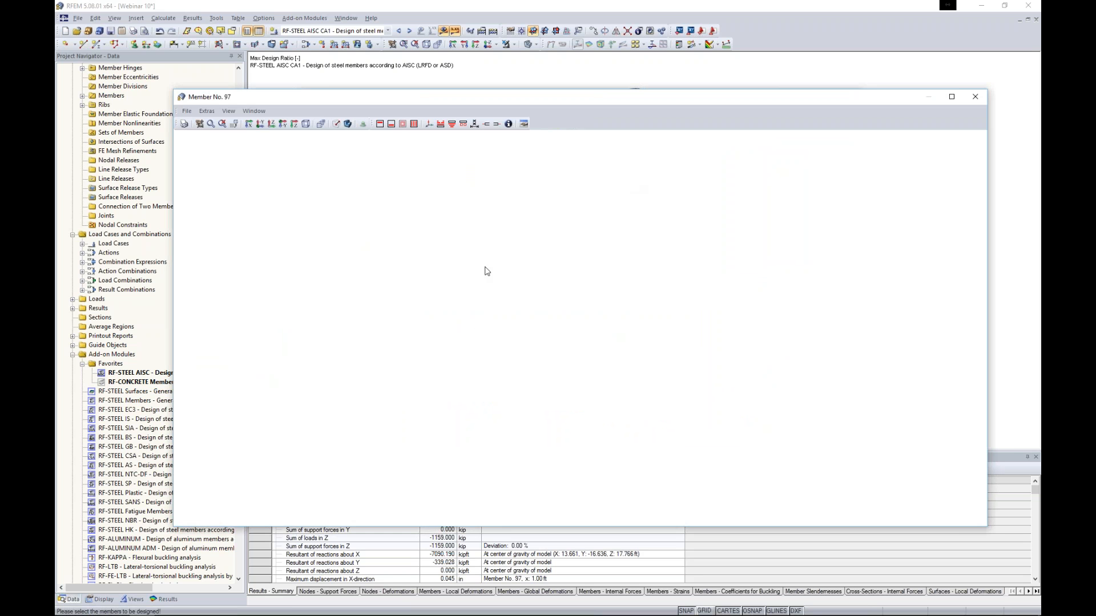
pyautogui.scroll(5, 715, 327)
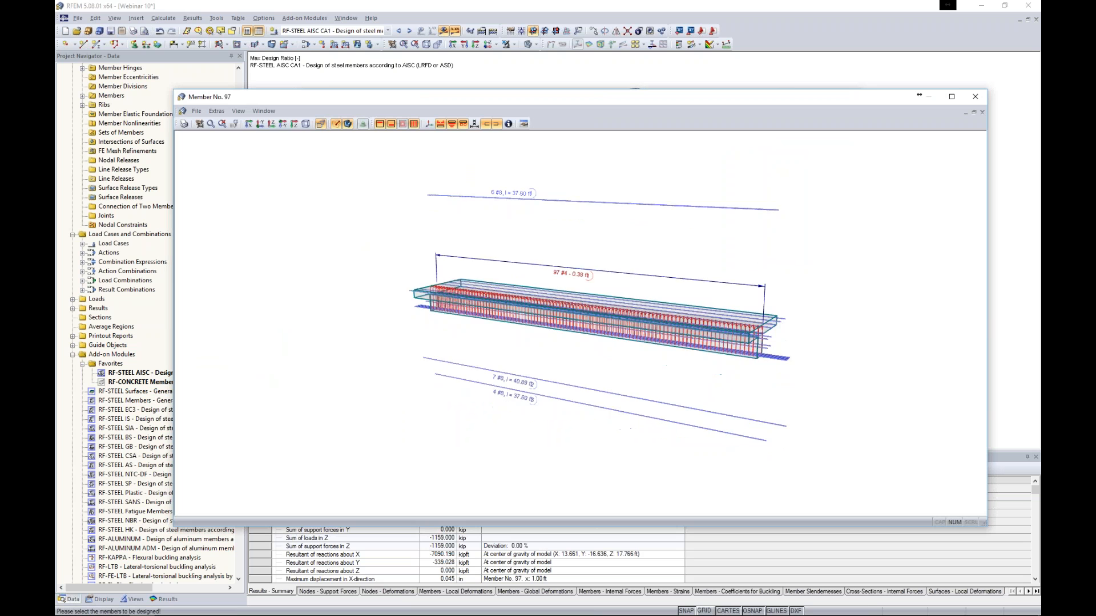
pyautogui.scroll(-3, 742, 353)
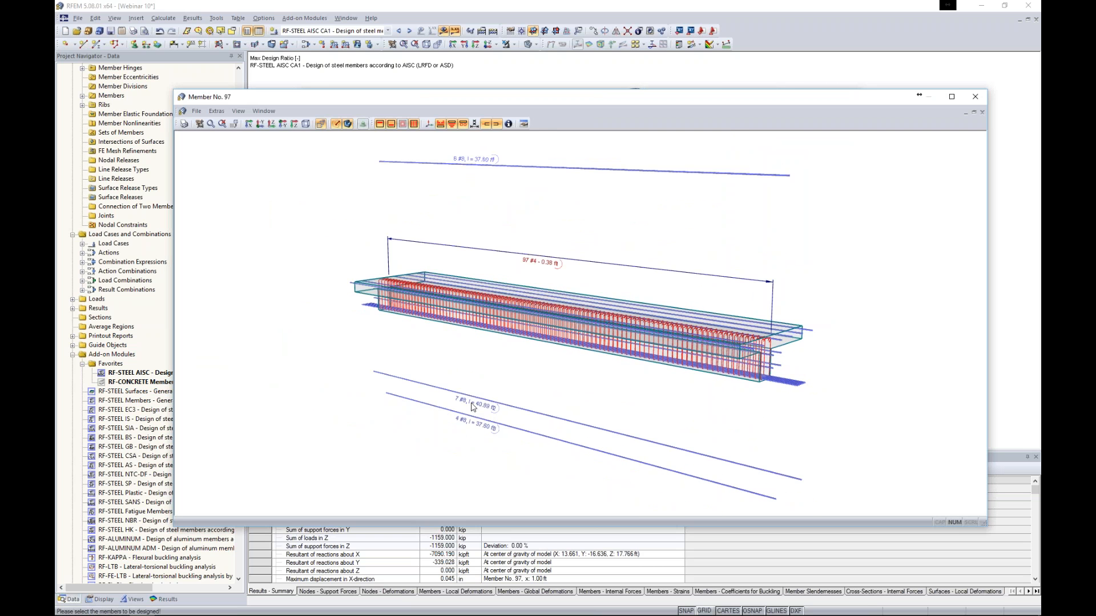
# Step: Try reducing member 97's top longitudinal bars to 3 and restoring 6, then cancel the edit and close the 3D rendering
pyautogui.doubleClick(472, 406)
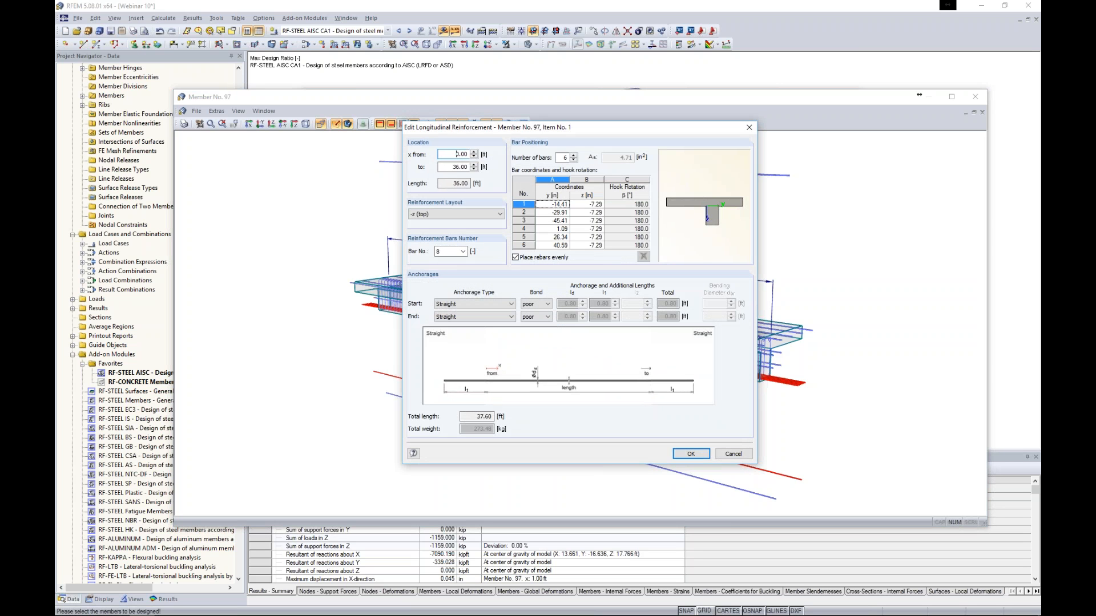
pyautogui.click(574, 160)
pyautogui.click(573, 160)
pyautogui.click(574, 161)
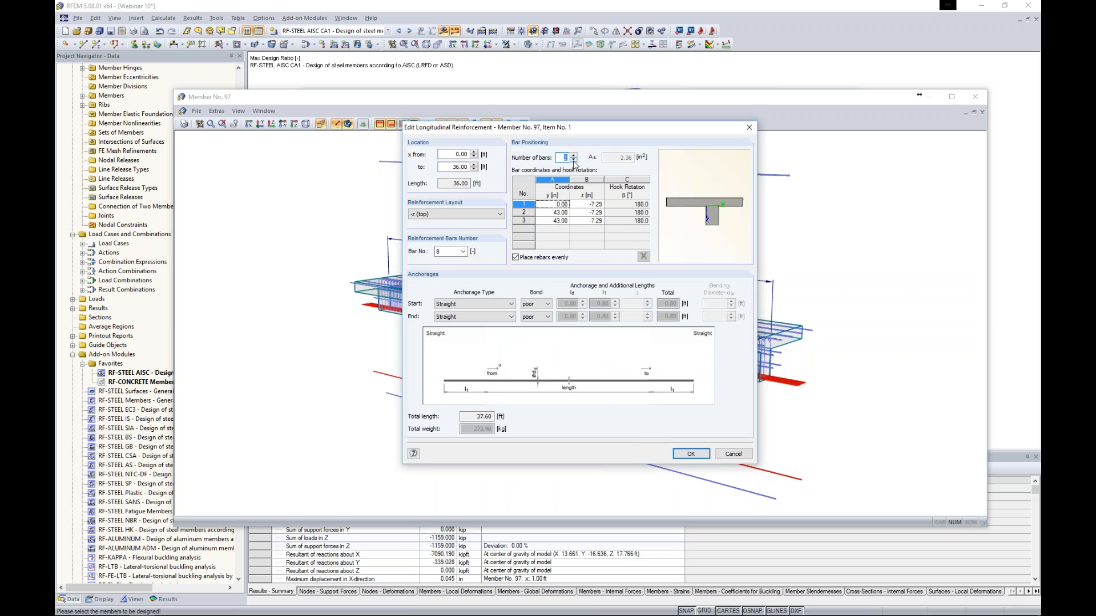
pyautogui.click(573, 157)
pyautogui.click(573, 157)
pyautogui.click(574, 157)
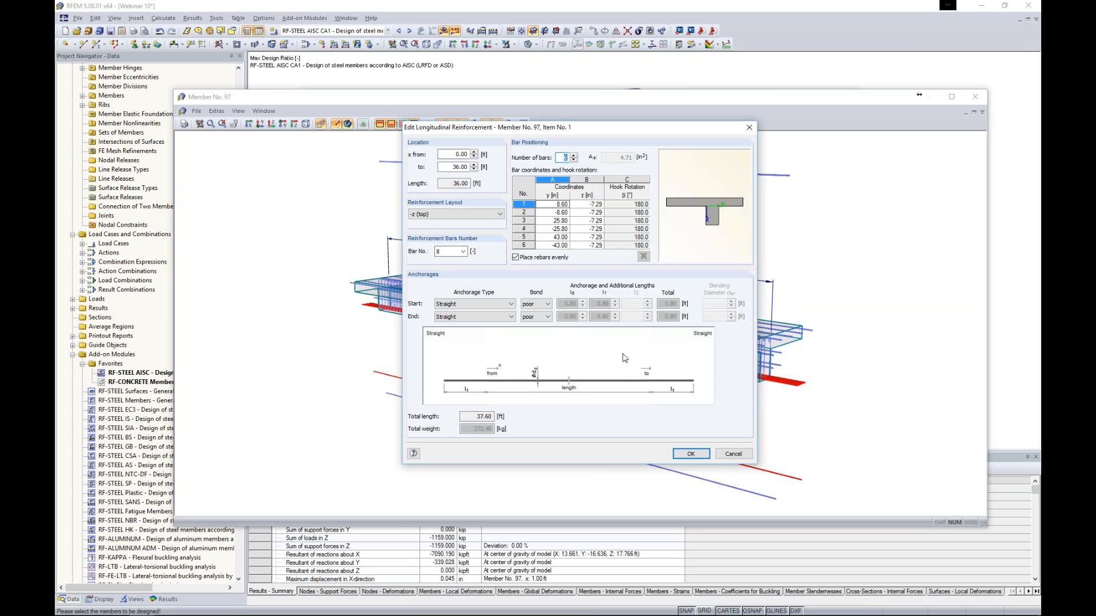
pyautogui.click(737, 454)
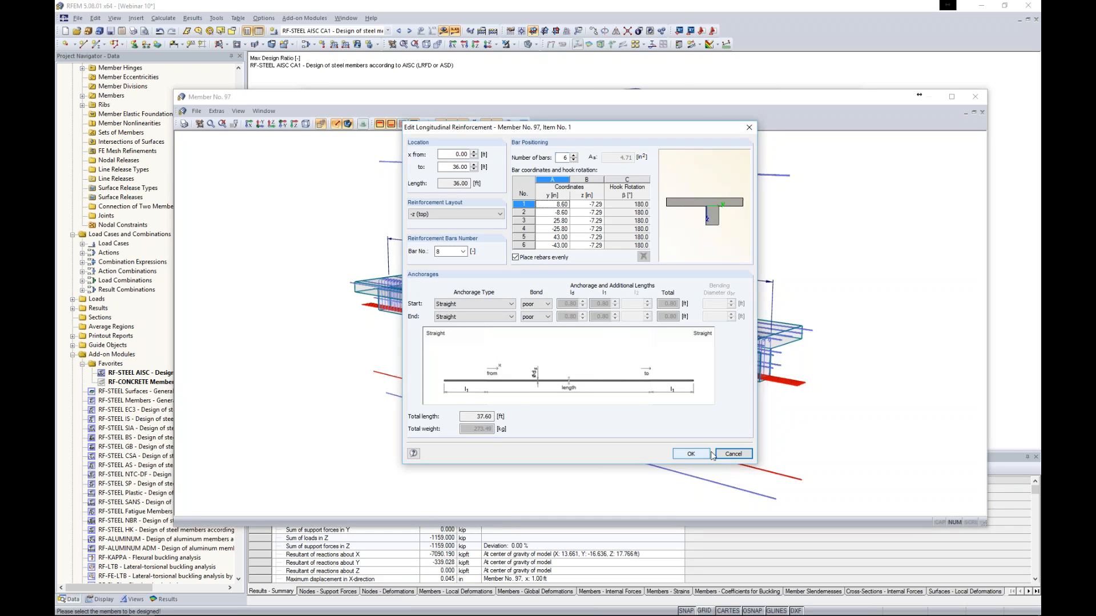
pyautogui.click(732, 454)
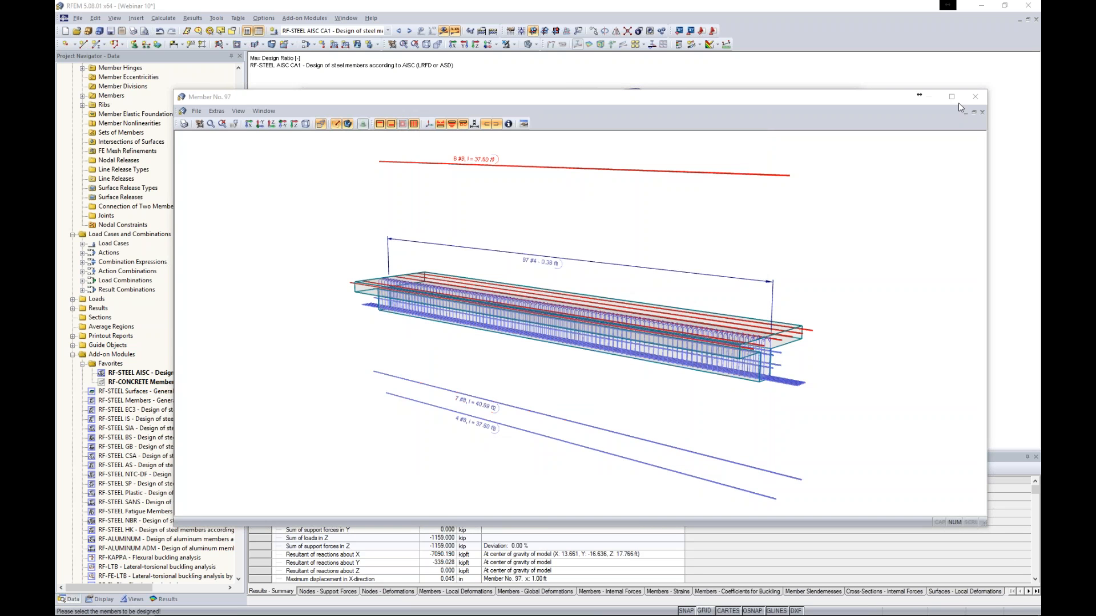
pyautogui.click(975, 97)
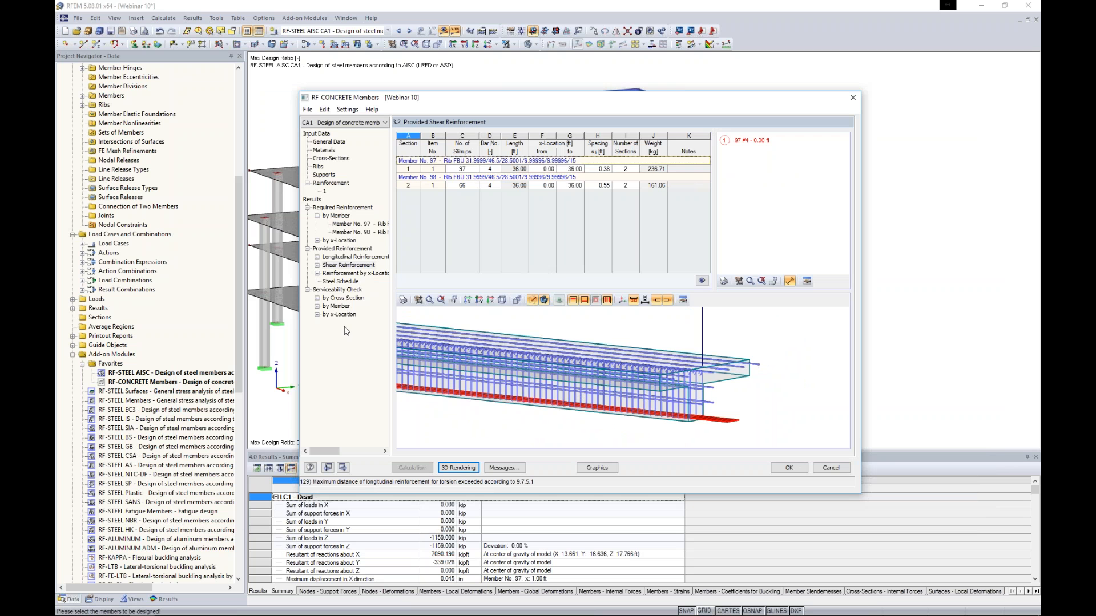
# Step: Examine the serviceability check by cross-section, including the steel bar spacing limit for member 97 at x = 34.00 ft
pyautogui.click(338, 290)
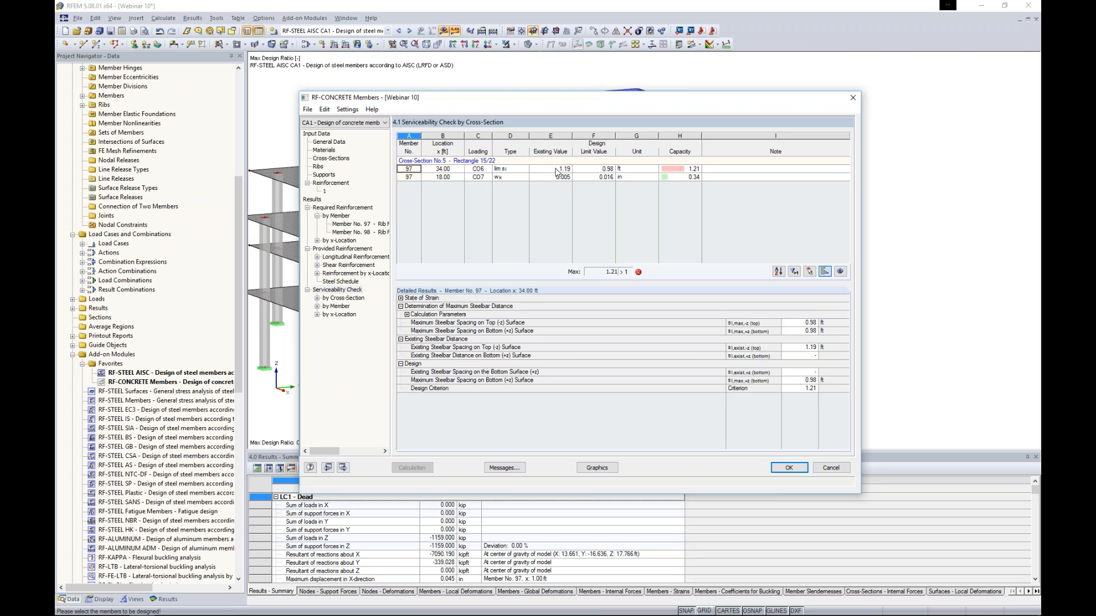
pyautogui.click(600, 169)
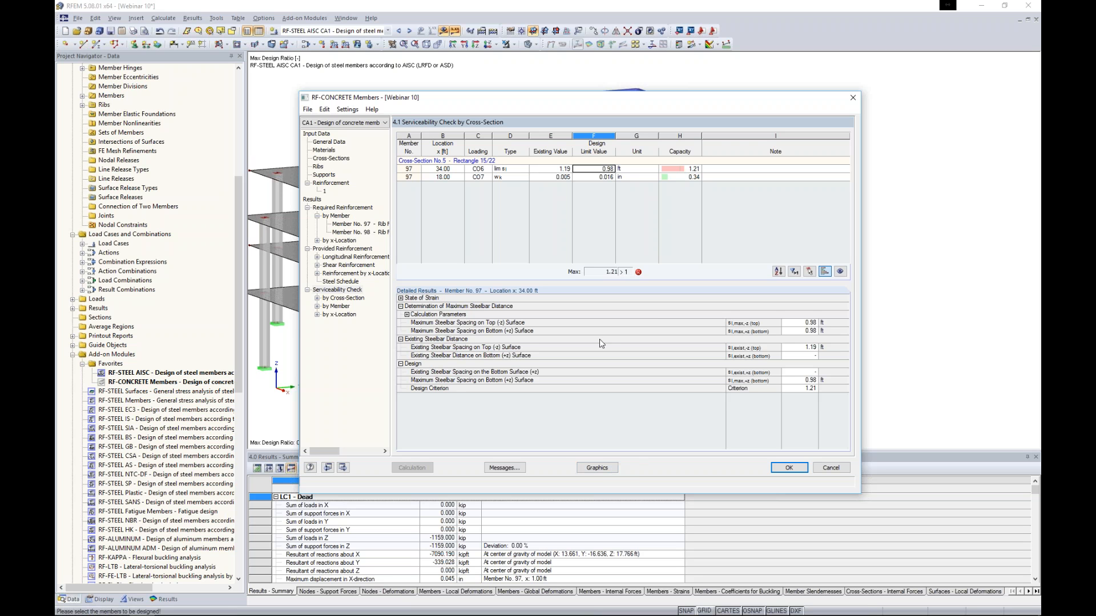
# Step: Show the concrete design results on the model, limit them to the top required reinforcement, and isolate the two selected ribs
pyautogui.click(600, 469)
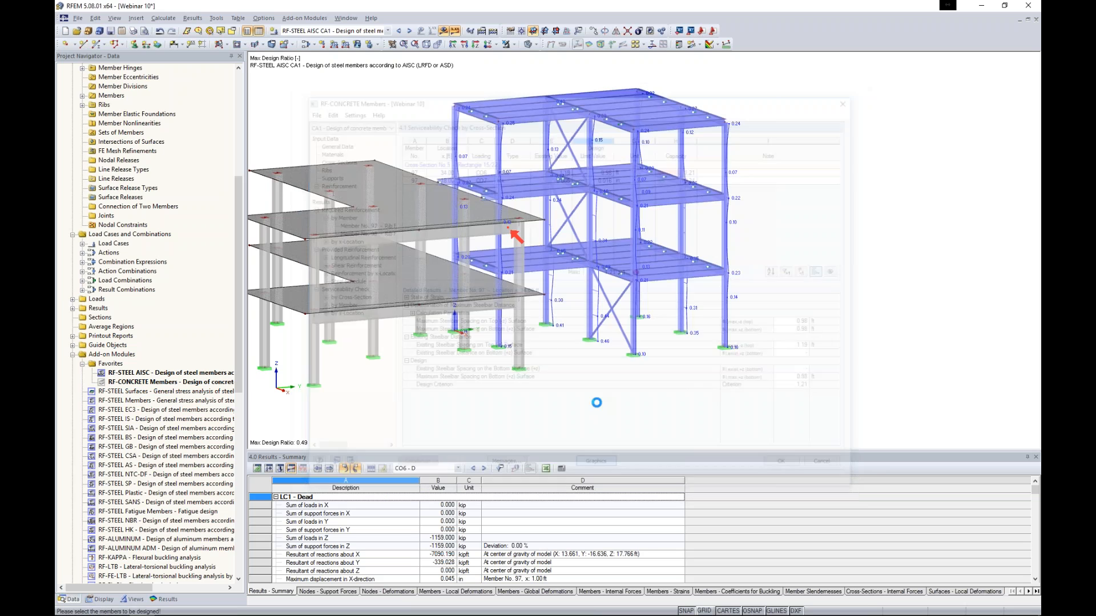
pyautogui.moveTo(586, 364); pyautogui.dragTo(670, 345, button='middle')
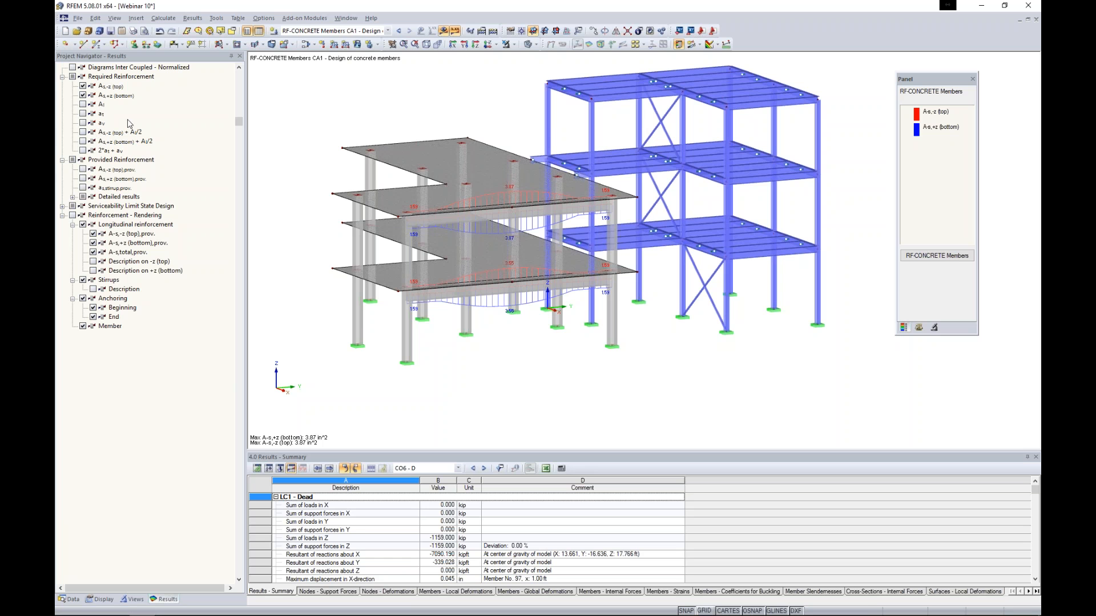
pyautogui.click(83, 95)
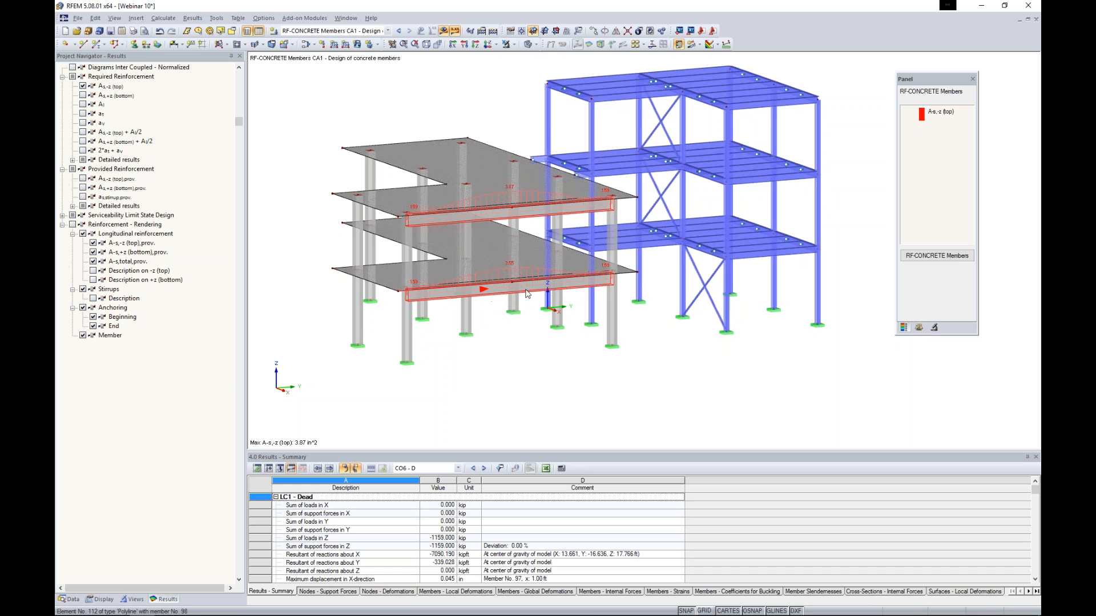
pyautogui.click(515, 44)
pyautogui.click(522, 57)
pyautogui.scroll(4, 538, 248)
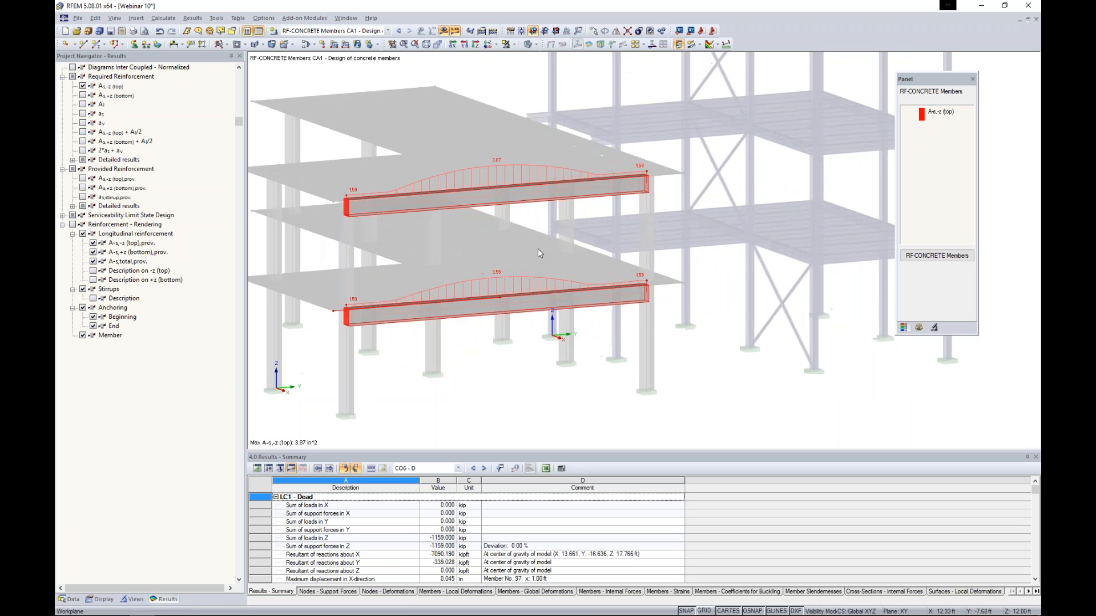
# Step: Replace the top required reinforcement diagram with the bottom required and bottom provided reinforcement on the ribs for comparison
pyautogui.click(83, 95)
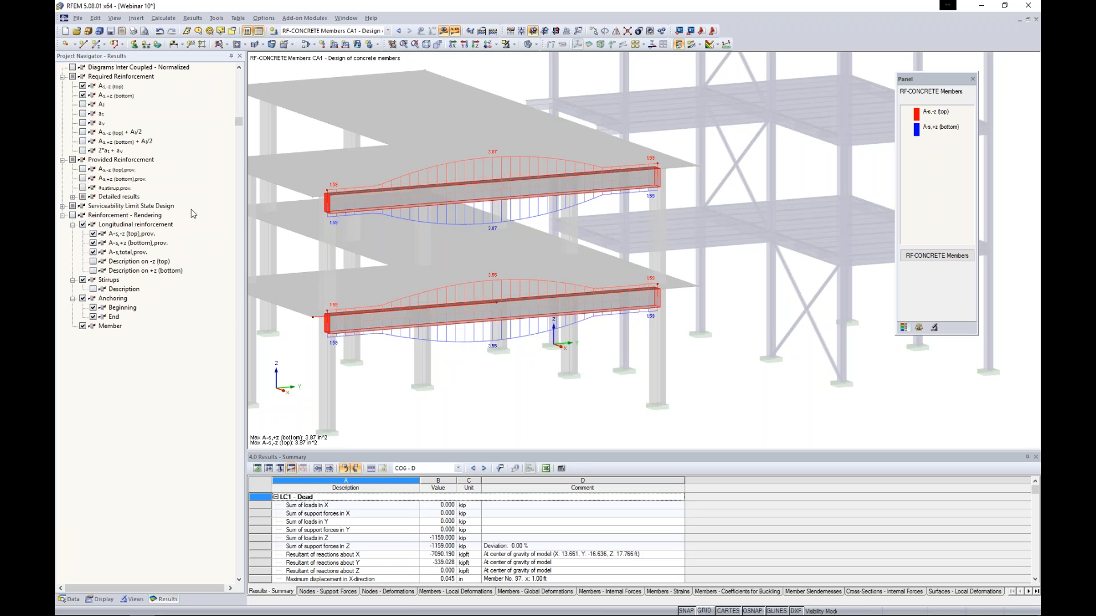
pyautogui.click(83, 87)
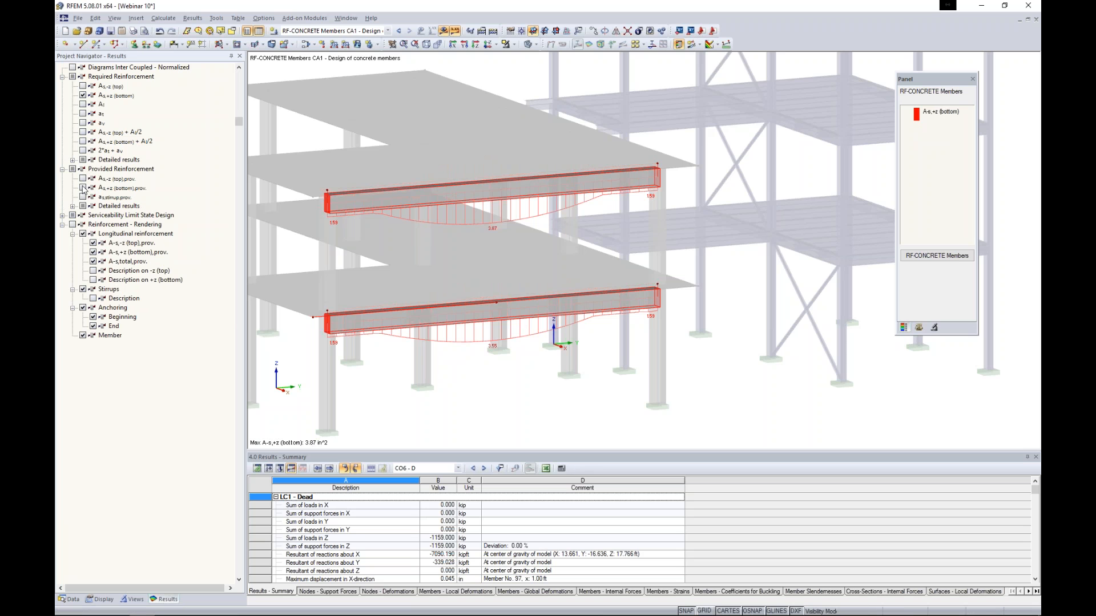
pyautogui.scroll(2, 432, 224)
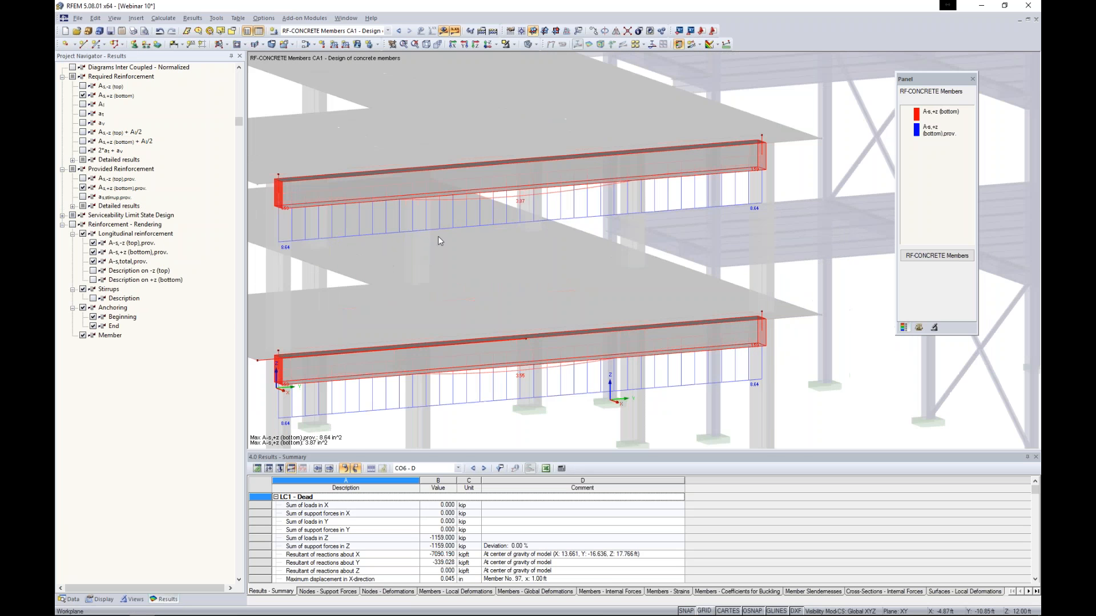
# Step: Turn on the 3D reinforcement rendering of the two ribs and hide their required and provided reinforcement diagrams
pyautogui.moveTo(374, 388); pyautogui.dragTo(439, 340, button='middle')
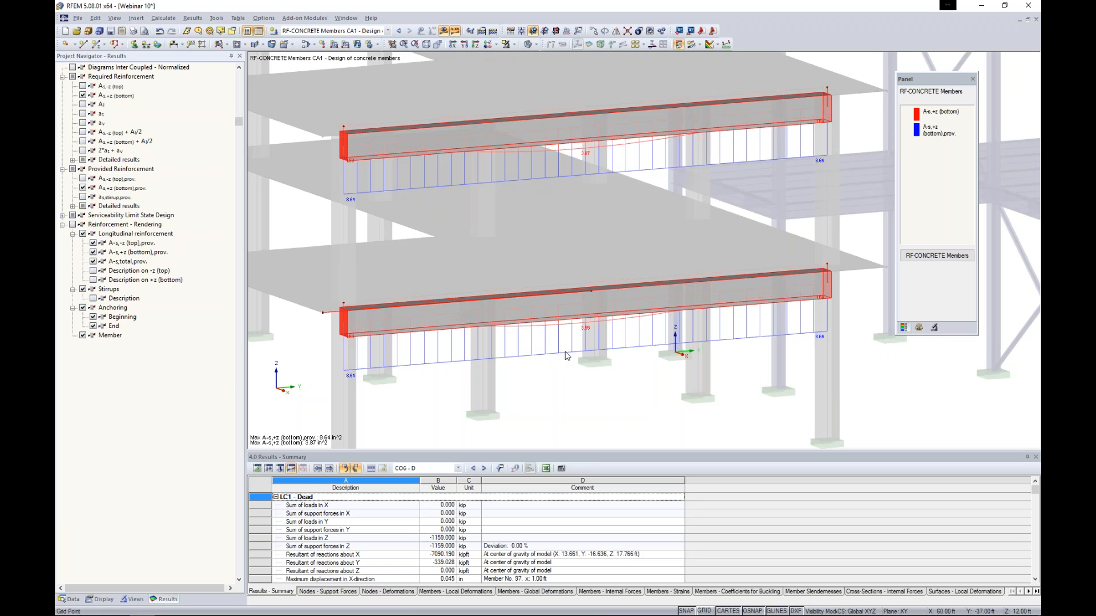
pyautogui.scroll(-2, 566, 356)
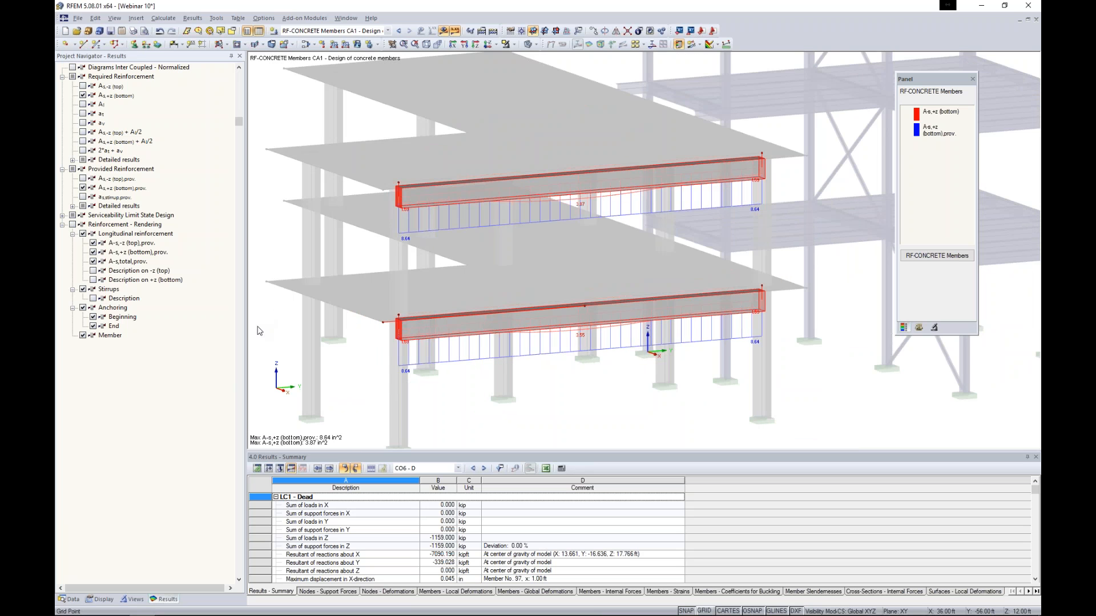
pyautogui.keyDown('ctrl'); pyautogui.moveTo(281, 265); pyautogui.dragTo(450, 296, button='middle'); pyautogui.keyUp('ctrl')
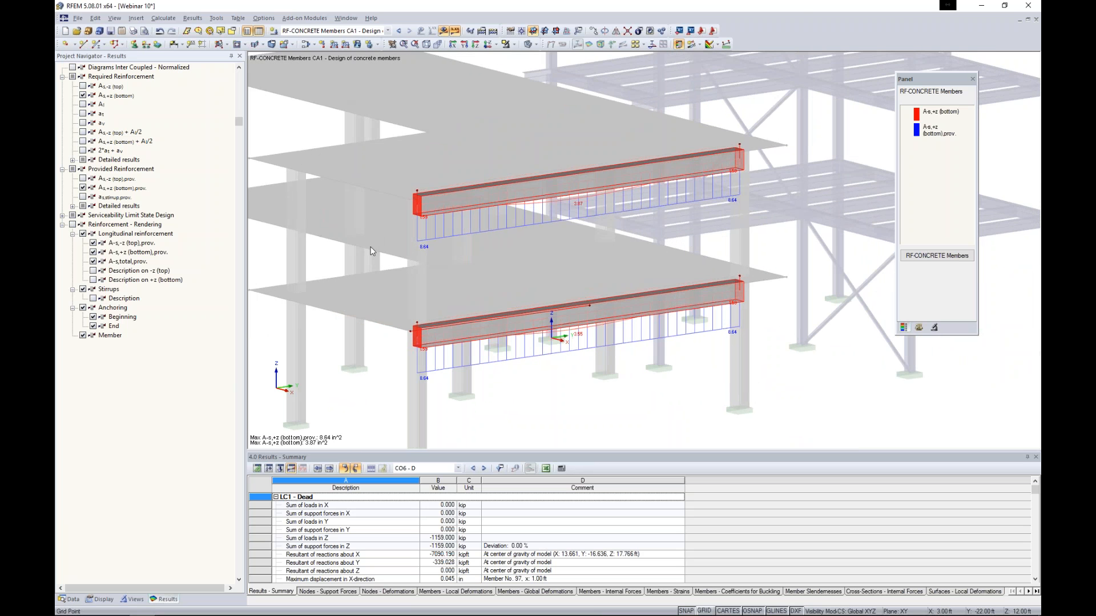
pyautogui.click(73, 225)
pyautogui.click(83, 96)
pyautogui.click(83, 197)
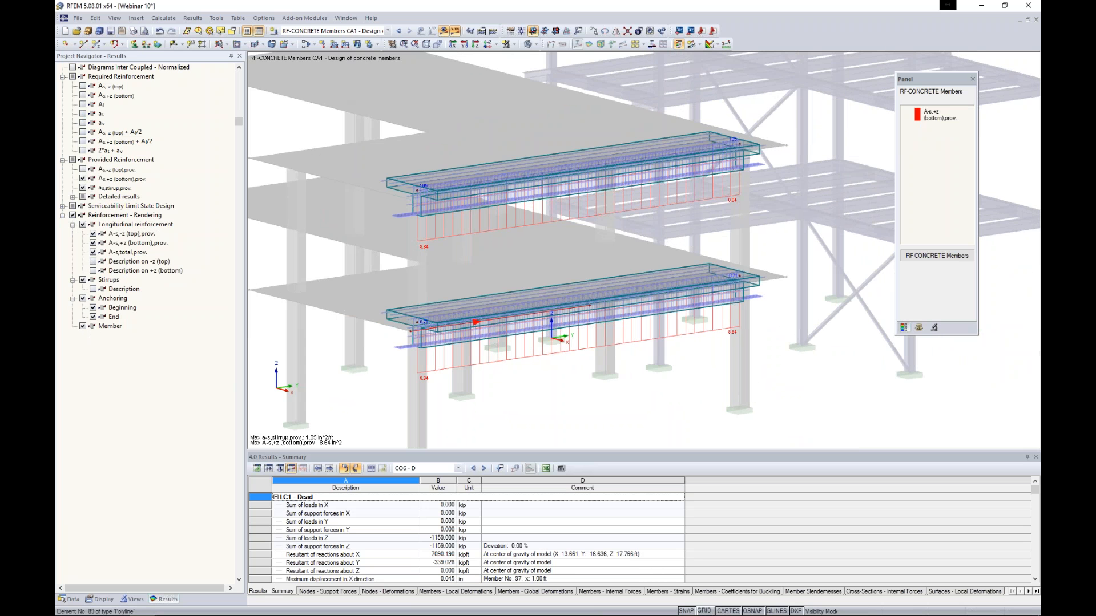
pyautogui.click(83, 179)
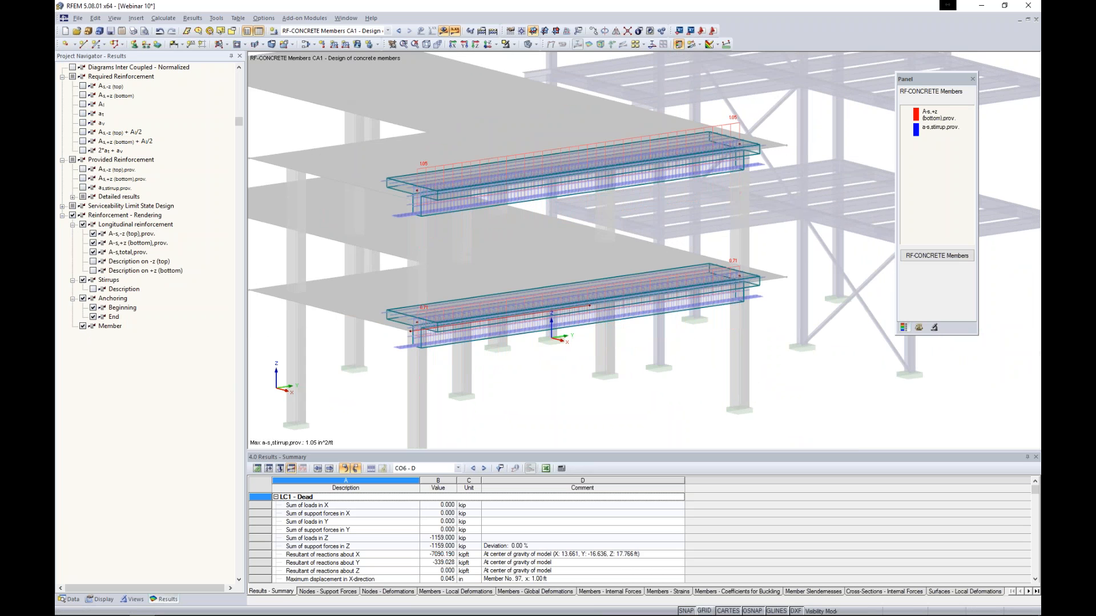
# Step: Inspect the rendered rib reinforcement from both ends and end the rib isolation to show the whole structure again
pyautogui.keyDown('ctrl'); pyautogui.moveTo(508, 346); pyautogui.dragTo(576, 349, button='middle'); pyautogui.keyUp('ctrl')
pyautogui.keyDown('ctrl'); pyautogui.moveTo(495, 190); pyautogui.dragTo(682, 204, button='middle'); pyautogui.keyUp('ctrl')
pyautogui.scroll(4, 660, 222)
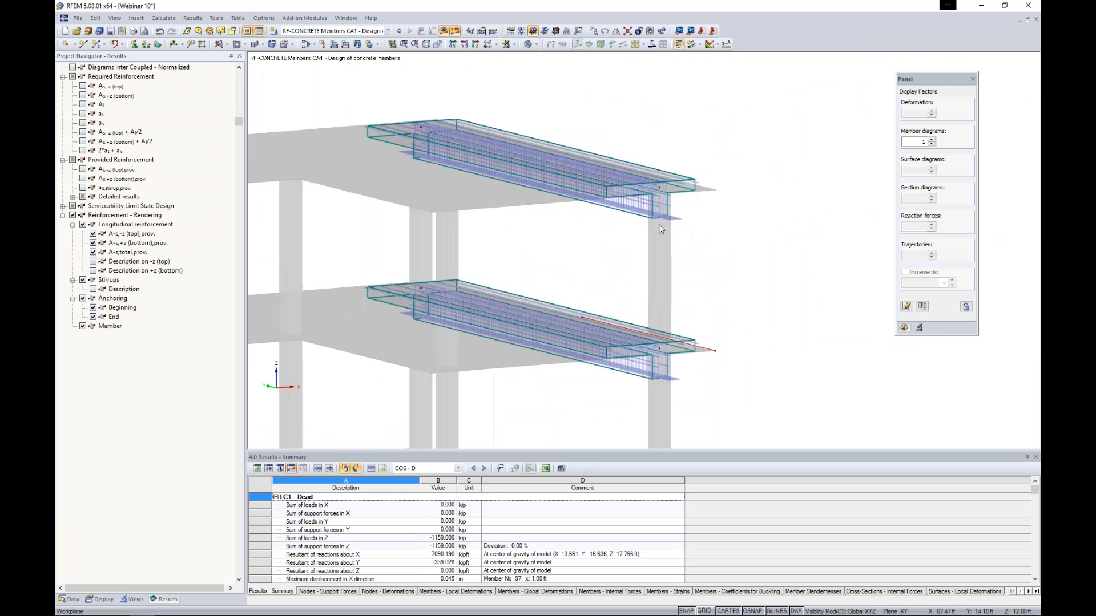
pyautogui.scroll(-2, 642, 265)
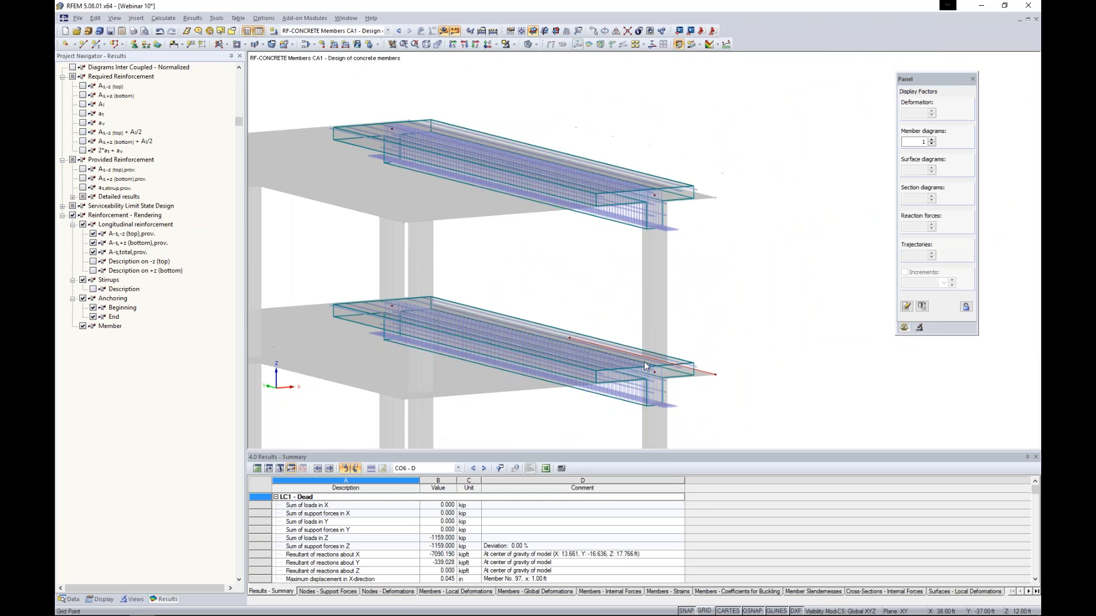
pyautogui.scroll(-1, 646, 361)
pyautogui.keyDown('ctrl'); pyautogui.moveTo(646, 361); pyautogui.dragTo(441, 324, button='middle'); pyautogui.keyUp('ctrl')
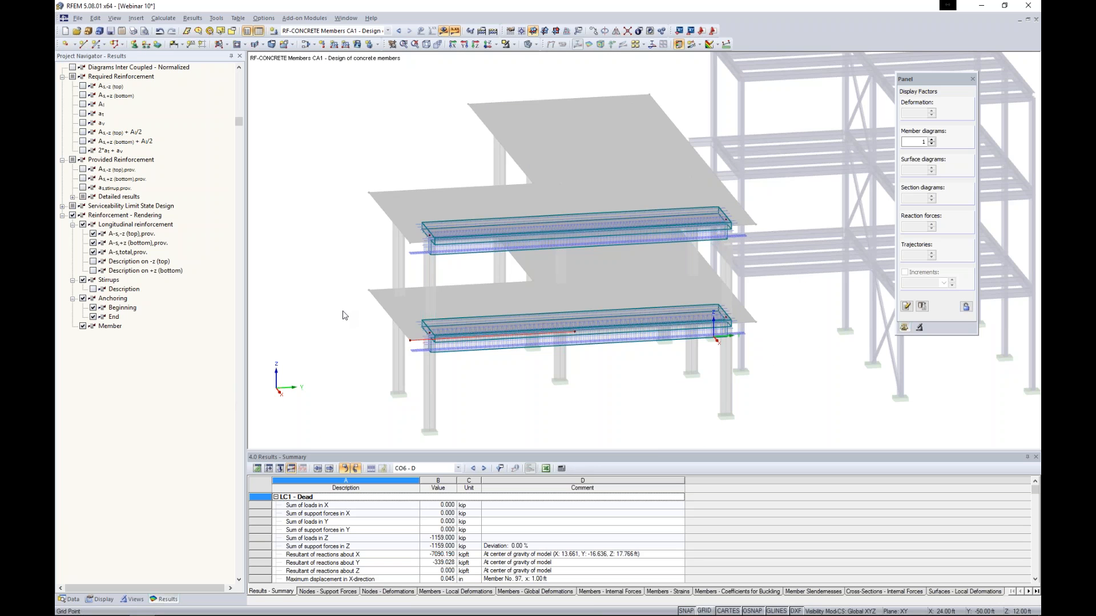
pyautogui.click(514, 45)
pyautogui.click(519, 109)
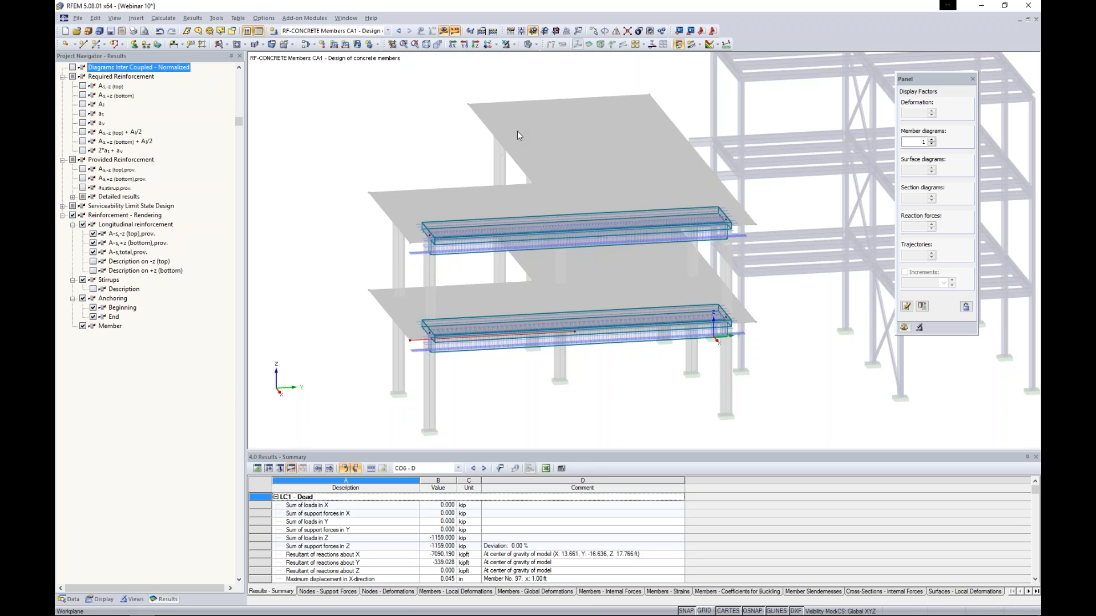
pyautogui.keyDown('ctrl'); pyautogui.moveTo(434, 258); pyautogui.dragTo(566, 252, button='middle'); pyautogui.keyUp('ctrl')
pyautogui.scroll(4, 565, 251)
pyautogui.moveTo(618, 291); pyautogui.dragTo(624, 382, button='middle')
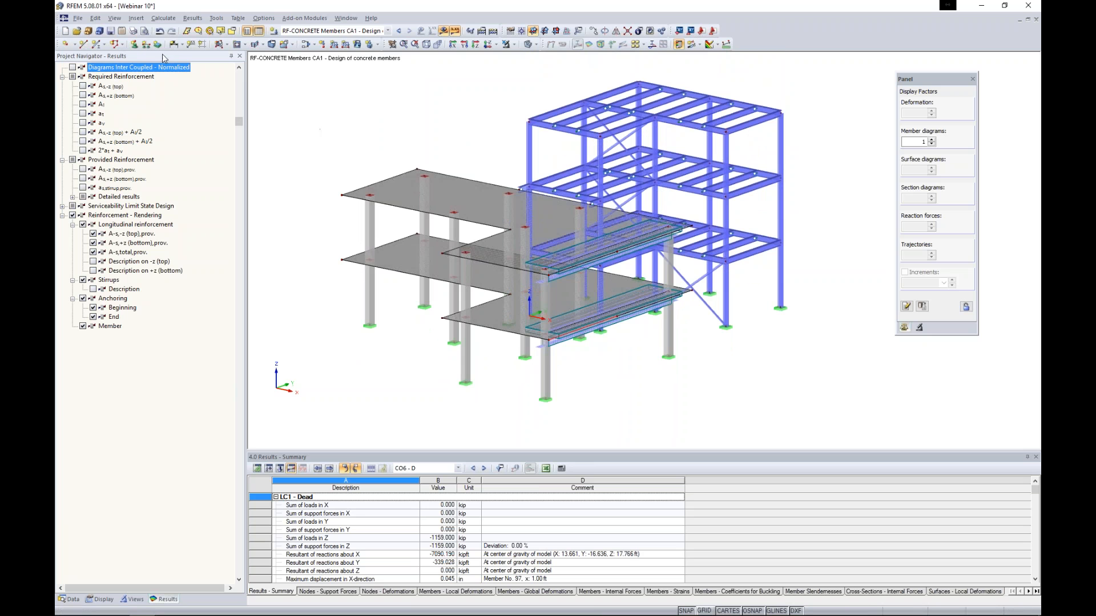
# Step: Open the printout report and review its model data, including lines, materials, cross-sections, member hinges and members
pyautogui.click(144, 32)
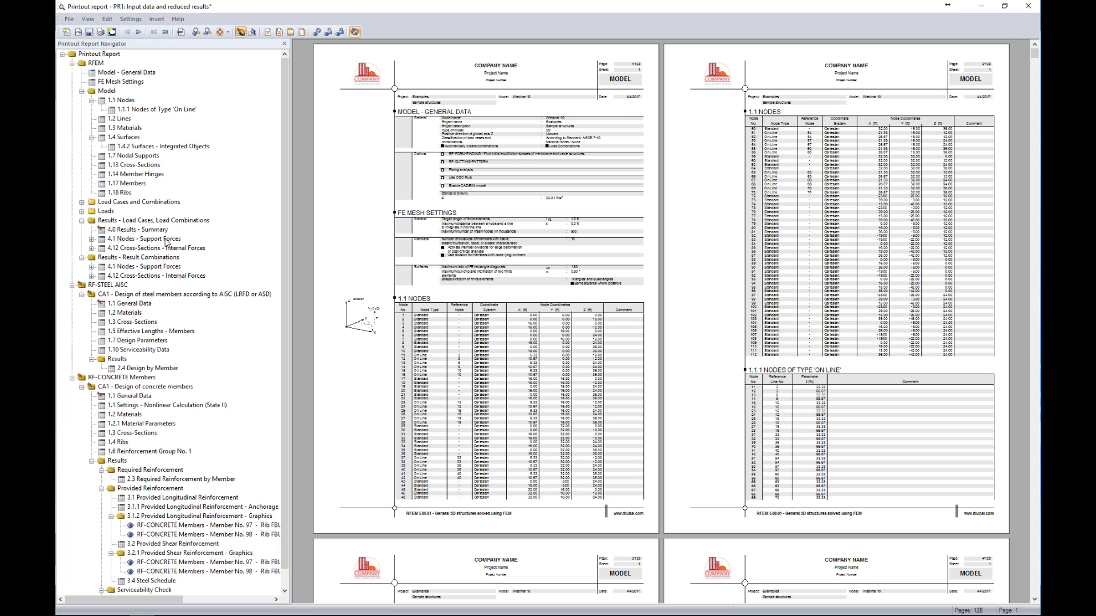
pyautogui.click(135, 110)
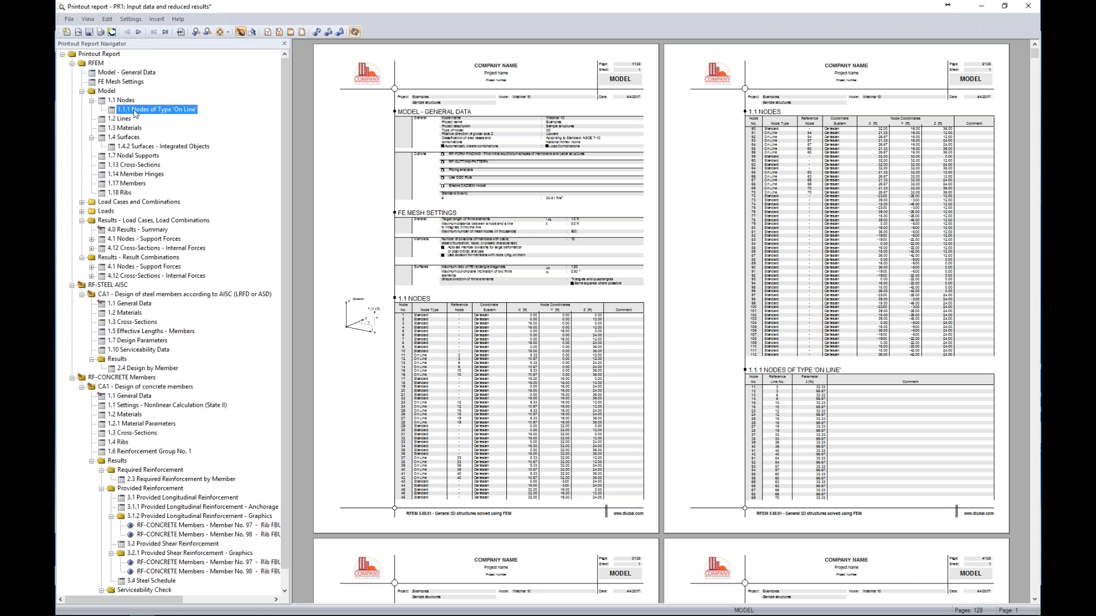
pyautogui.click(129, 129)
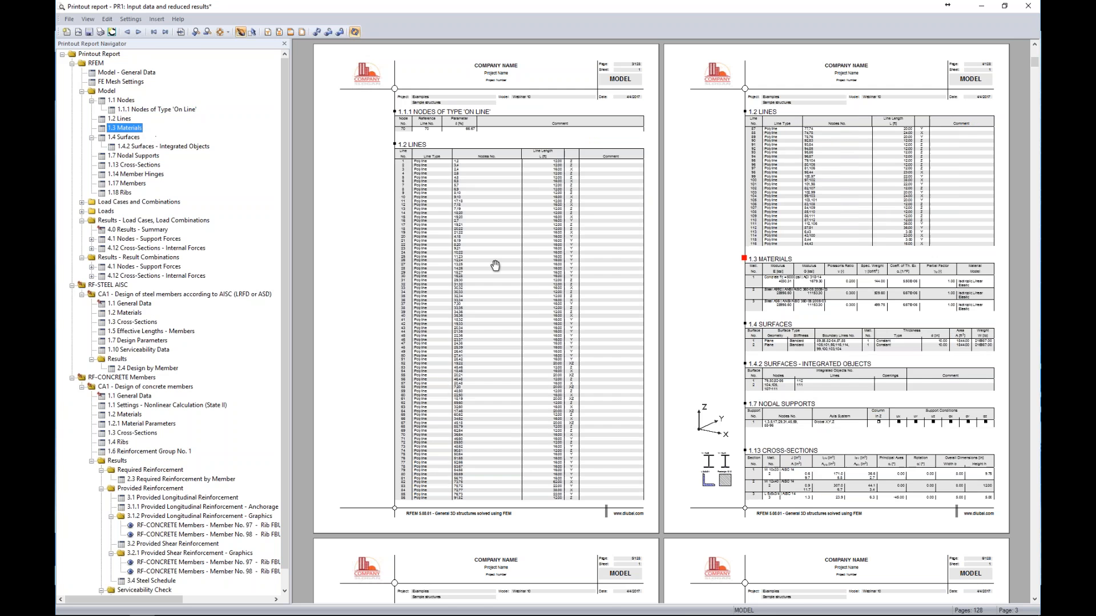
pyautogui.doubleClick(495, 265)
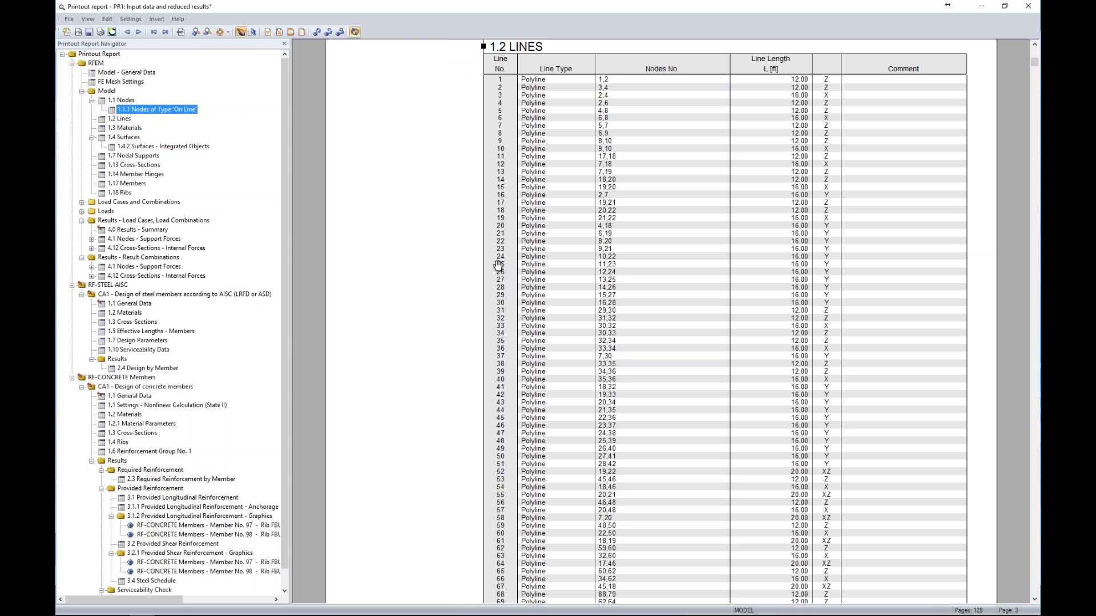
pyautogui.click(145, 166)
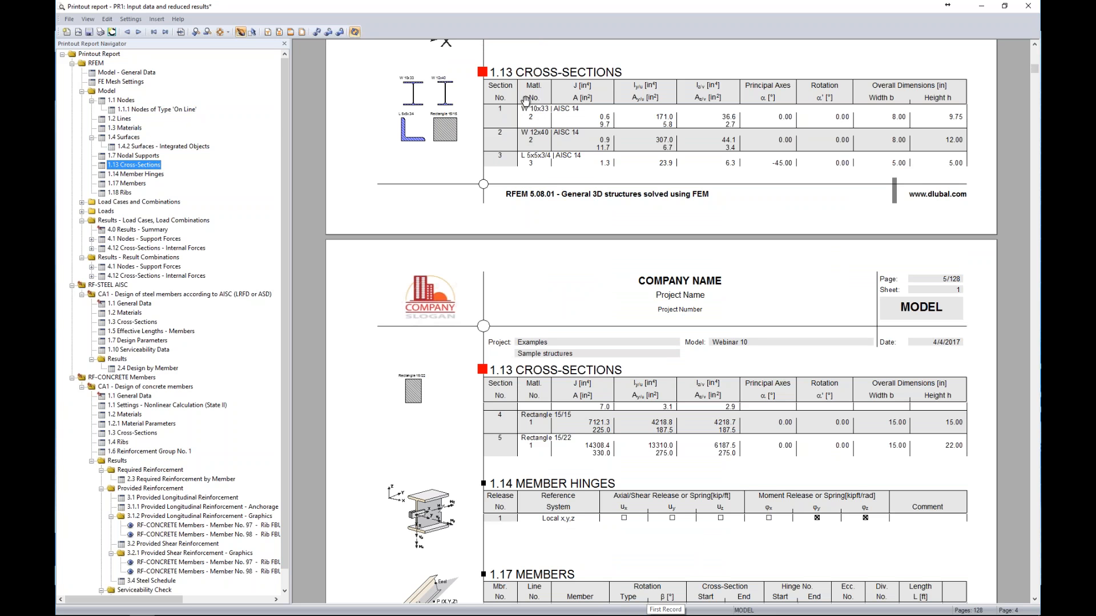
pyautogui.scroll(2, 457, 102)
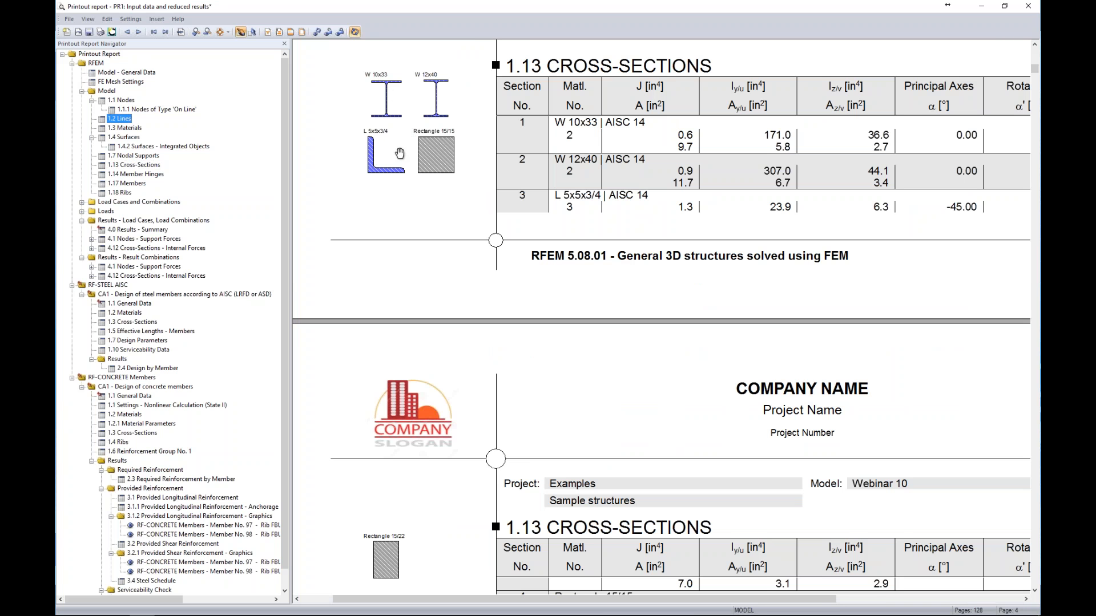
pyautogui.scroll(-6, 399, 153)
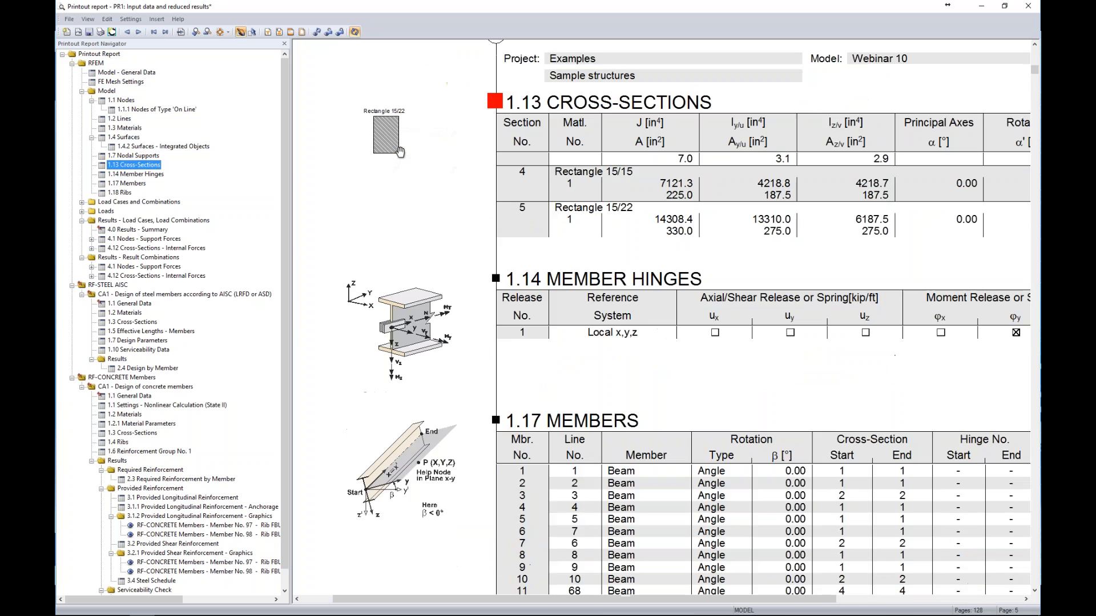
pyautogui.scroll(-3, 399, 153)
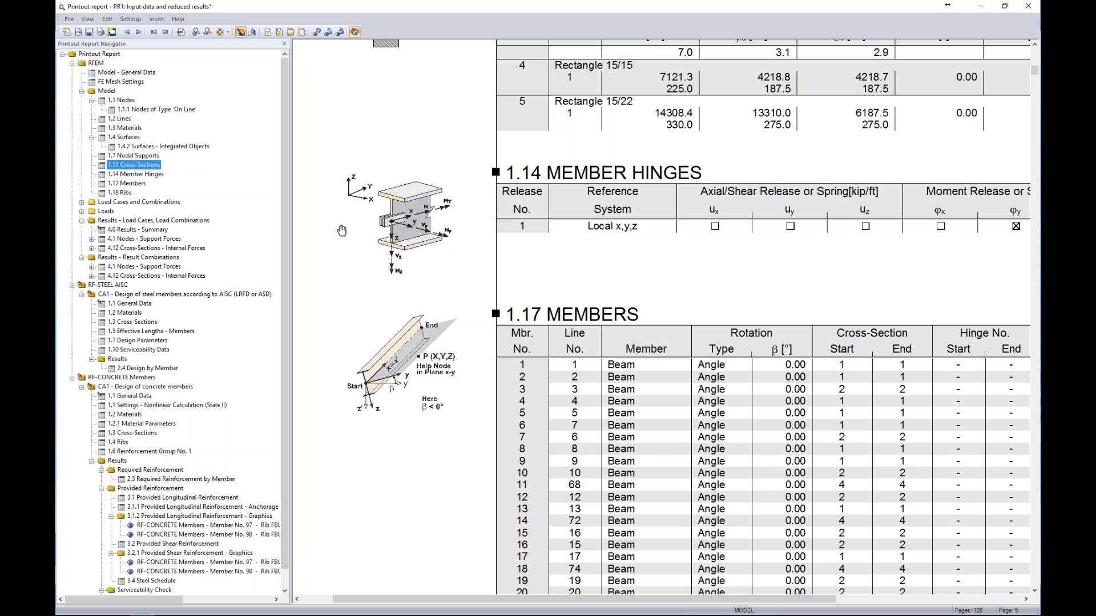
# Step: Review the RF-STEEL AISC chapter of the report, starting with the general data of design case CA1
pyautogui.click(114, 285)
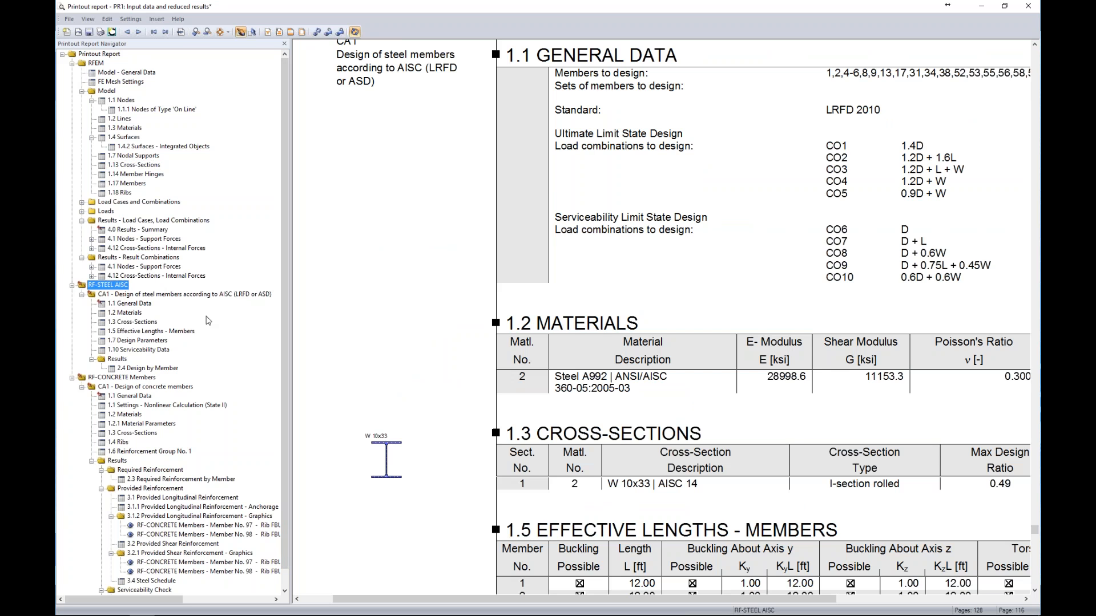
pyautogui.click(136, 303)
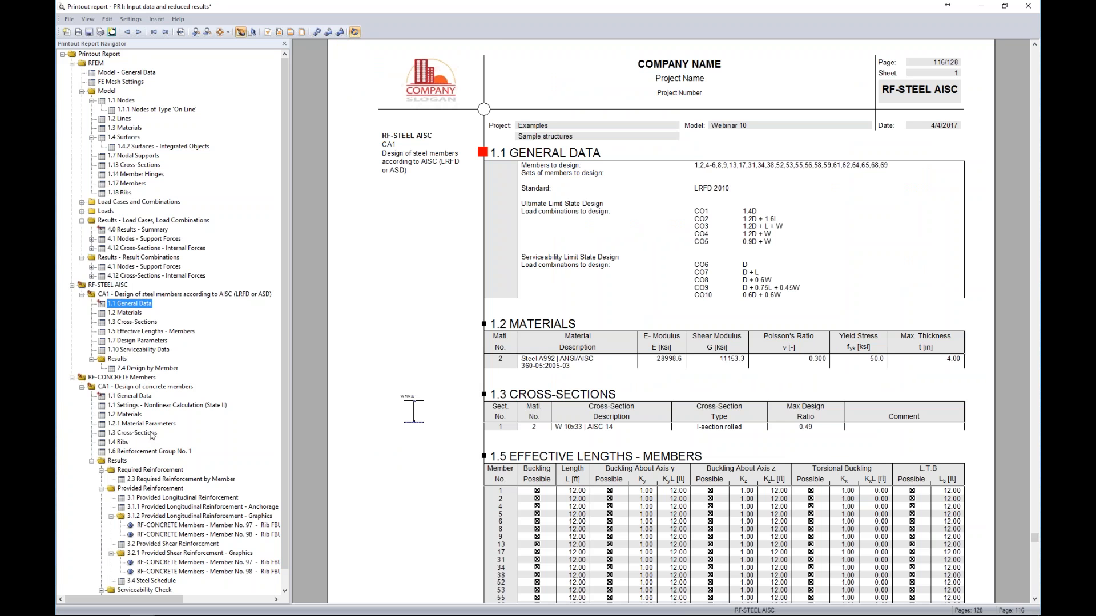
pyautogui.scroll(-1, 154, 434)
# Step: Review the RF-CONCRETE longitudinal reinforcement graphics for members 97 and 98 and the provided shear reinforcement pages
pyautogui.click(153, 506)
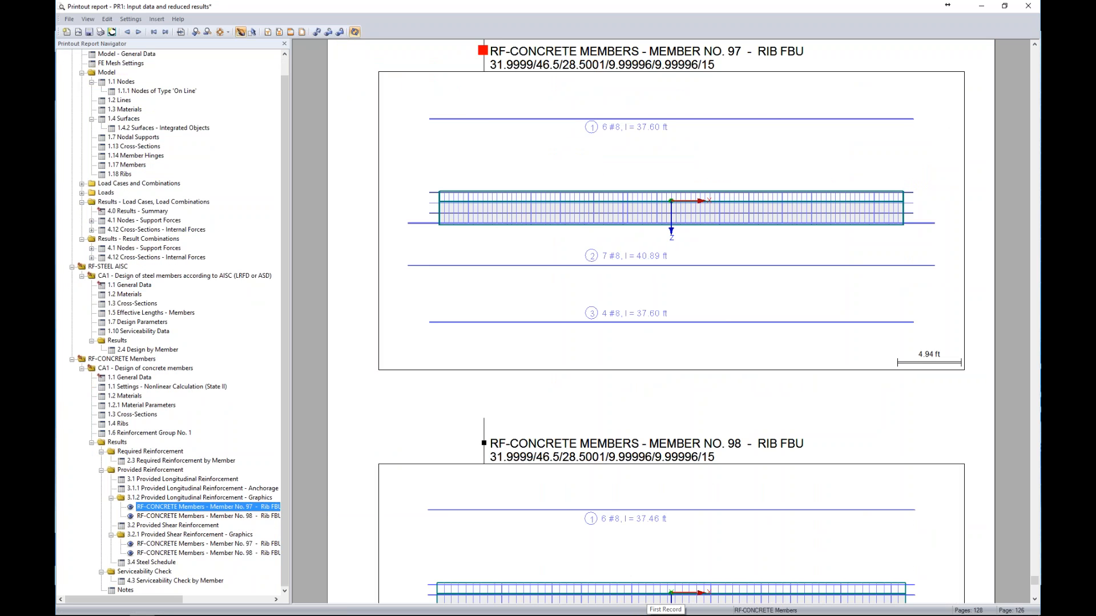
pyautogui.scroll(-10, 663, 265)
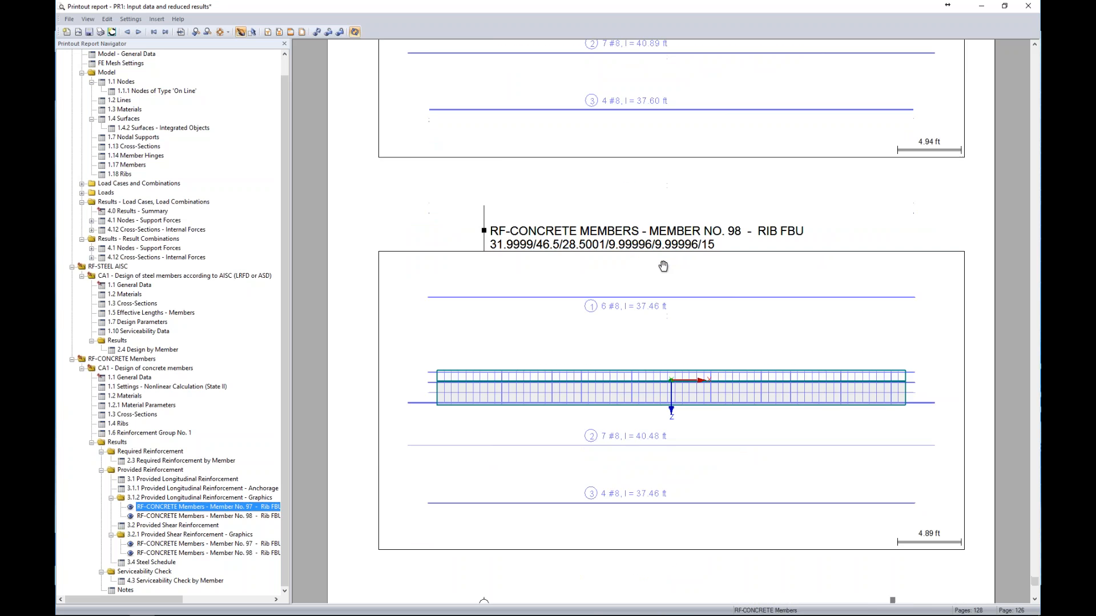
pyautogui.scroll(-3, 663, 265)
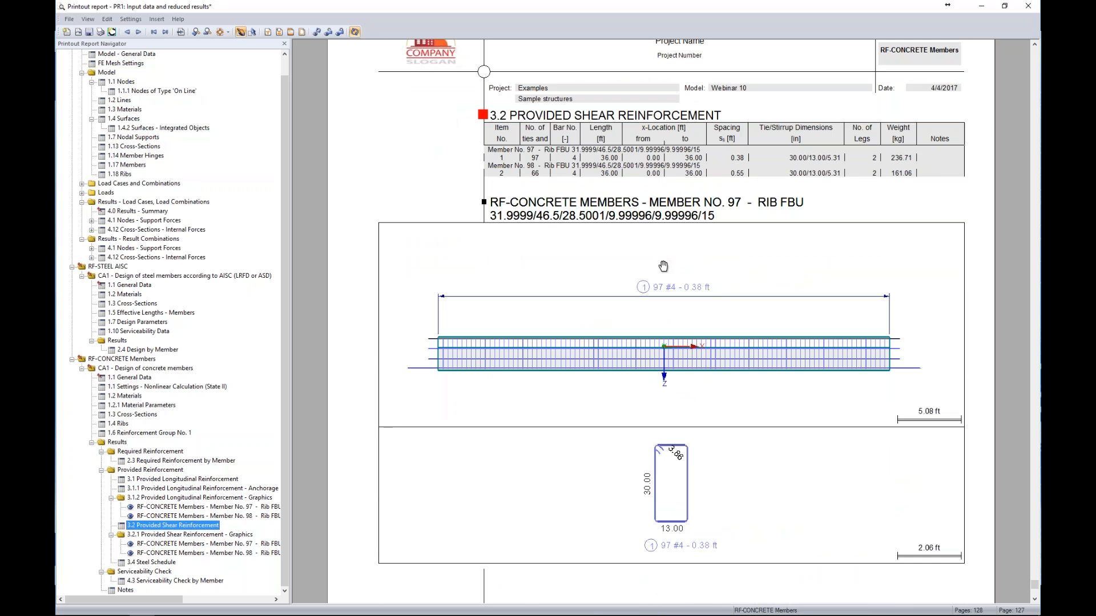
pyautogui.scroll(5, 663, 265)
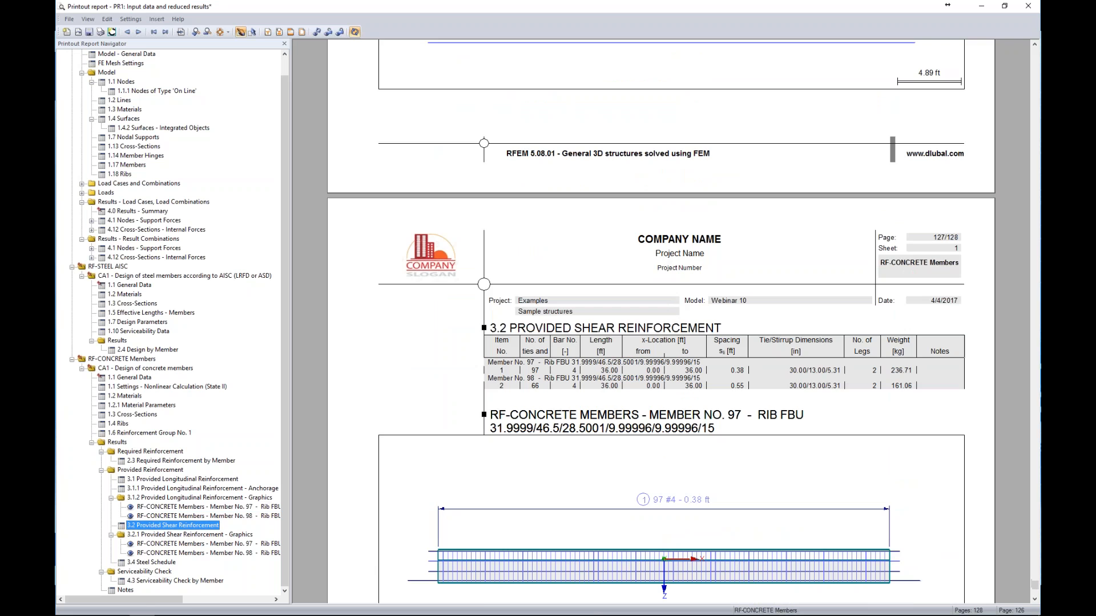
pyautogui.keyDown('ctrl'); pyautogui.scroll(-3, 663, 321); pyautogui.keyUp('ctrl')
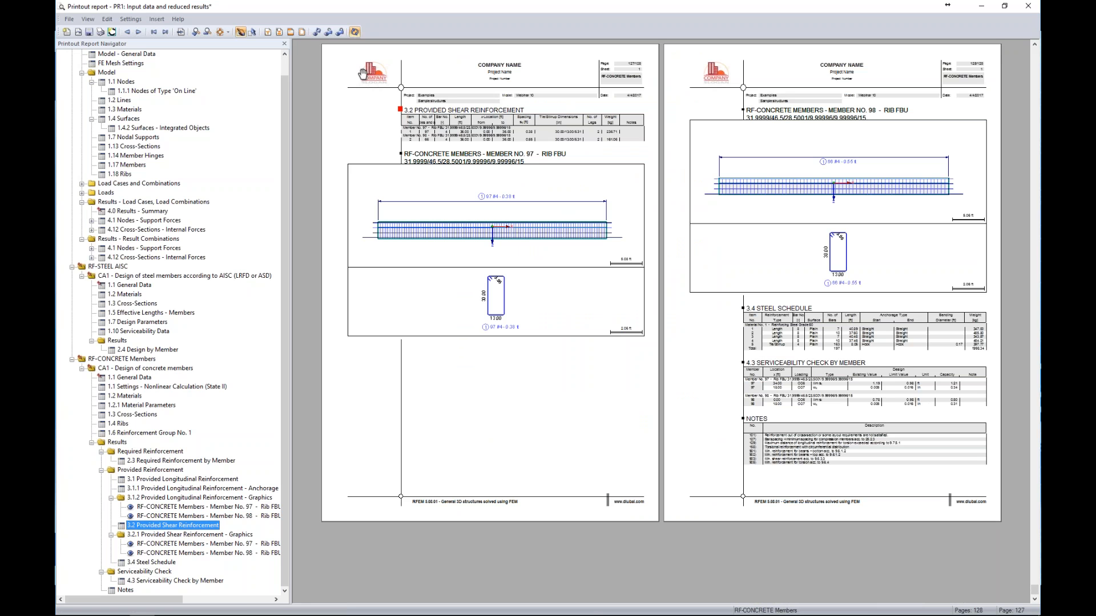
# Step: Look through the report template options and the global contents selection without changing them, and save and close the printout report
pyautogui.click(130, 18)
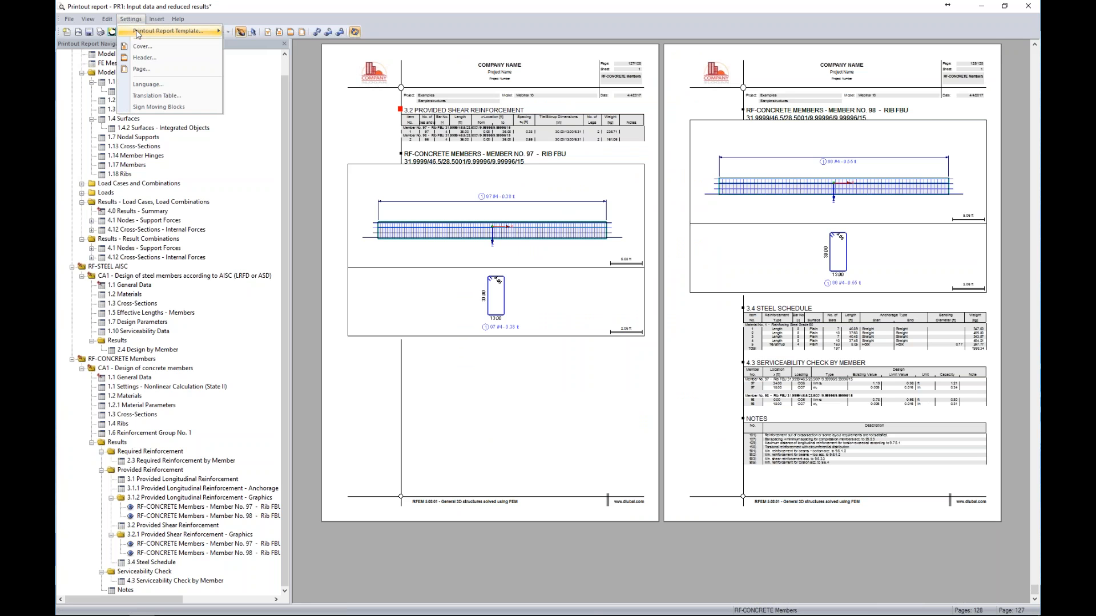
pyautogui.moveTo(138, 33)
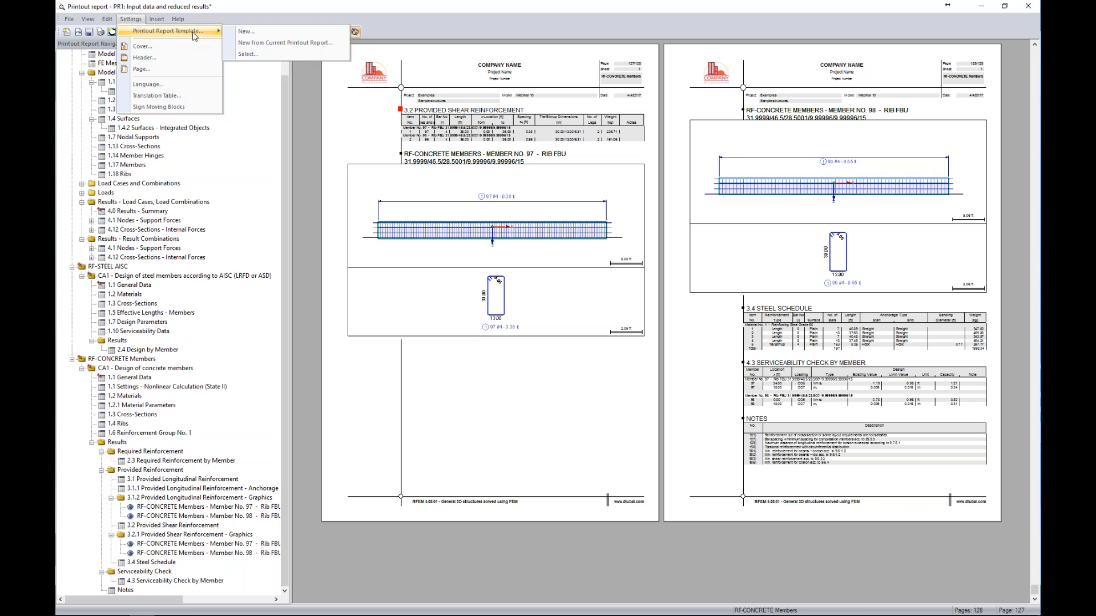
pyautogui.click(123, 32)
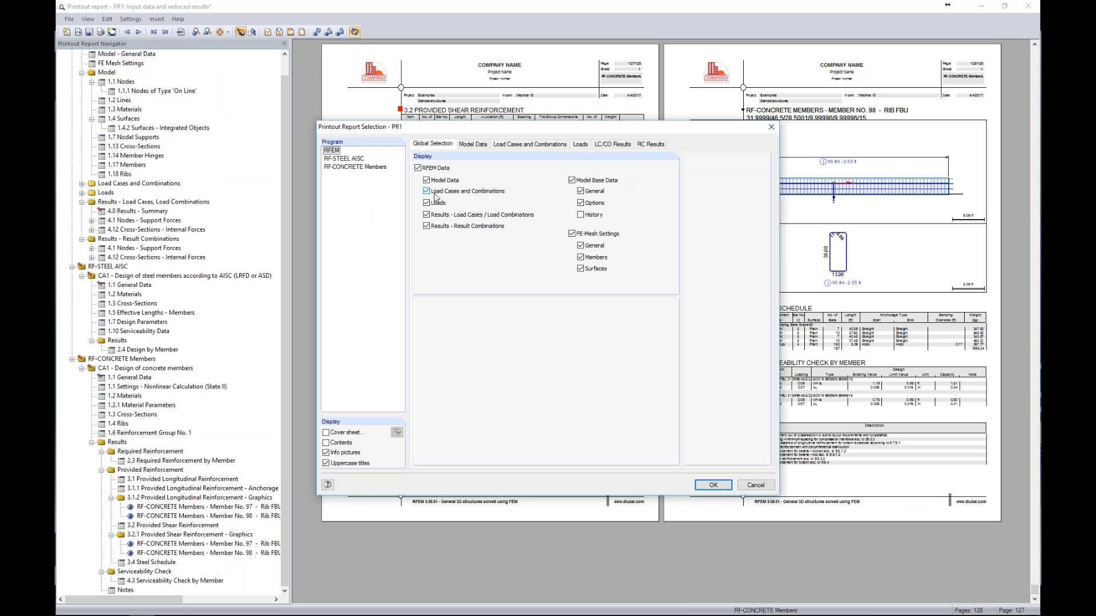
pyautogui.click(756, 485)
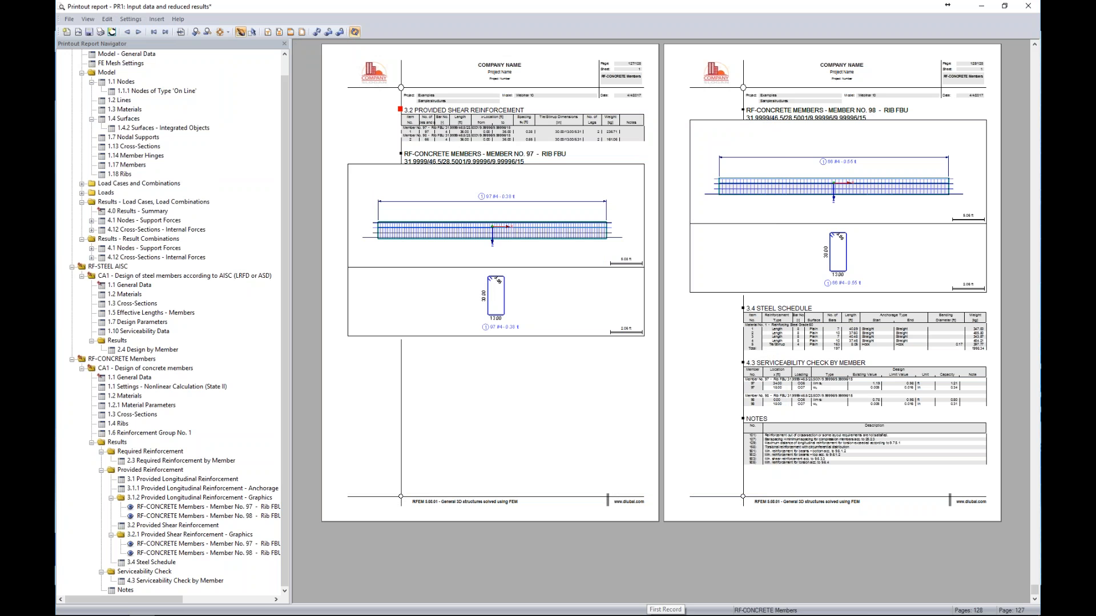
pyautogui.click(1028, 6)
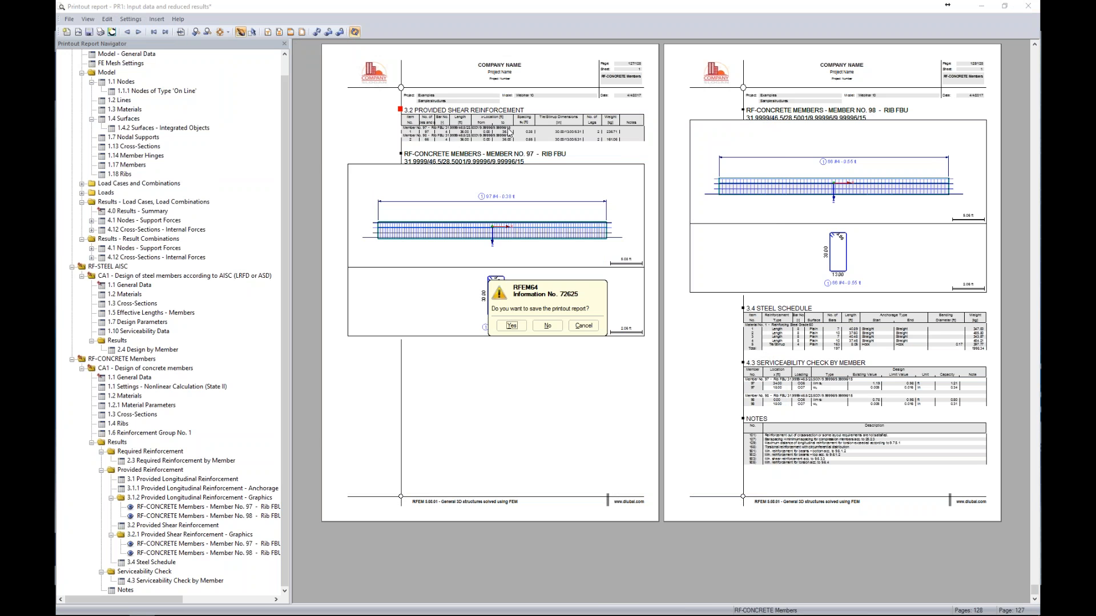
pyautogui.click(512, 325)
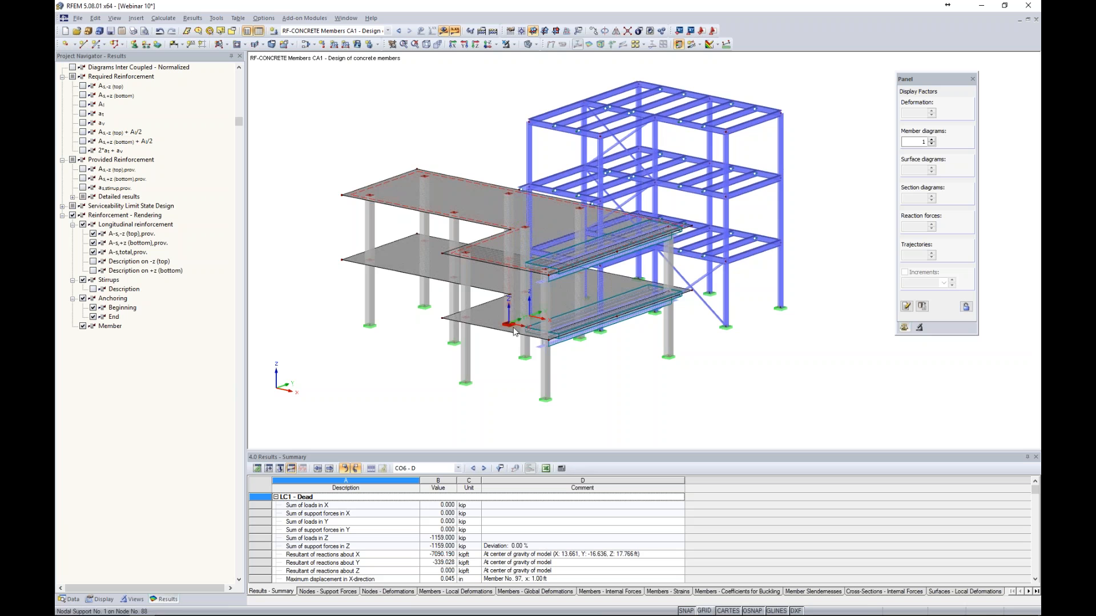
# Step: Select the outermost steel frame, farthest from the concrete structure, in a side view and isolate it
pyautogui.keyDown('ctrl'); pyautogui.moveTo(702, 320); pyautogui.dragTo(602, 297, button='middle'); pyautogui.keyUp('ctrl')
pyautogui.moveTo(726, 101); pyautogui.dragTo(816, 405)
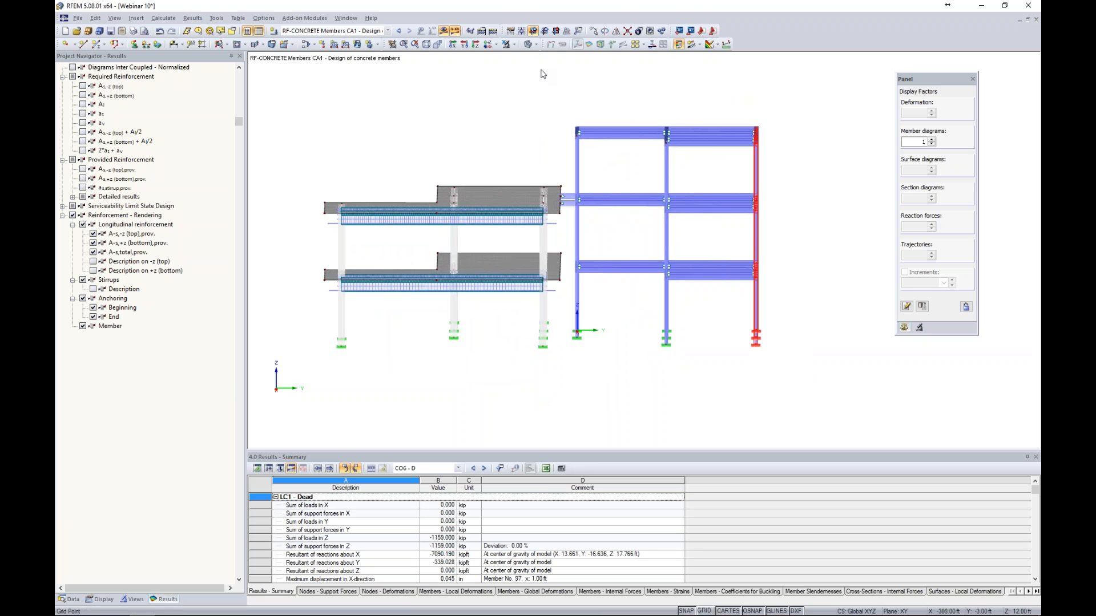
pyautogui.click(506, 44)
pyautogui.click(517, 59)
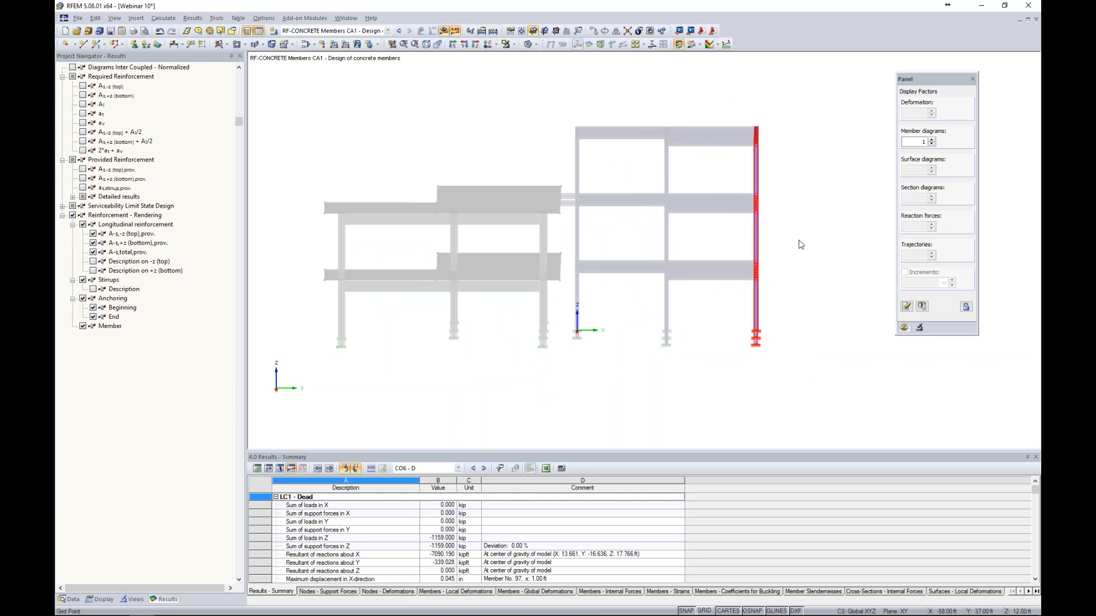
# Step: Deselect the isolated steel frame and display the results of load combination CO2 - 1.2D + 1.6L
pyautogui.keyDown('ctrl'); pyautogui.moveTo(804, 247); pyautogui.dragTo(710, 259, button='middle'); pyautogui.keyUp('ctrl')
pyautogui.moveTo(838, 236); pyautogui.dragTo(658, 222, button='middle')
pyautogui.scroll(1, 627, 248)
pyautogui.scroll(3, 597, 267)
pyautogui.click(678, 238)
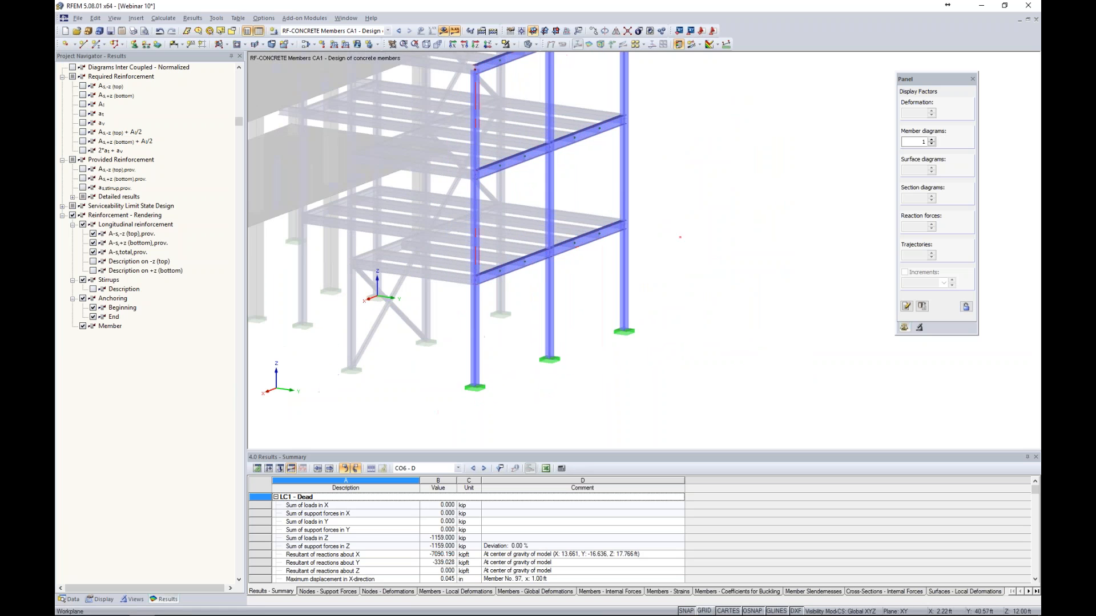
pyautogui.click(367, 32)
pyautogui.click(348, 68)
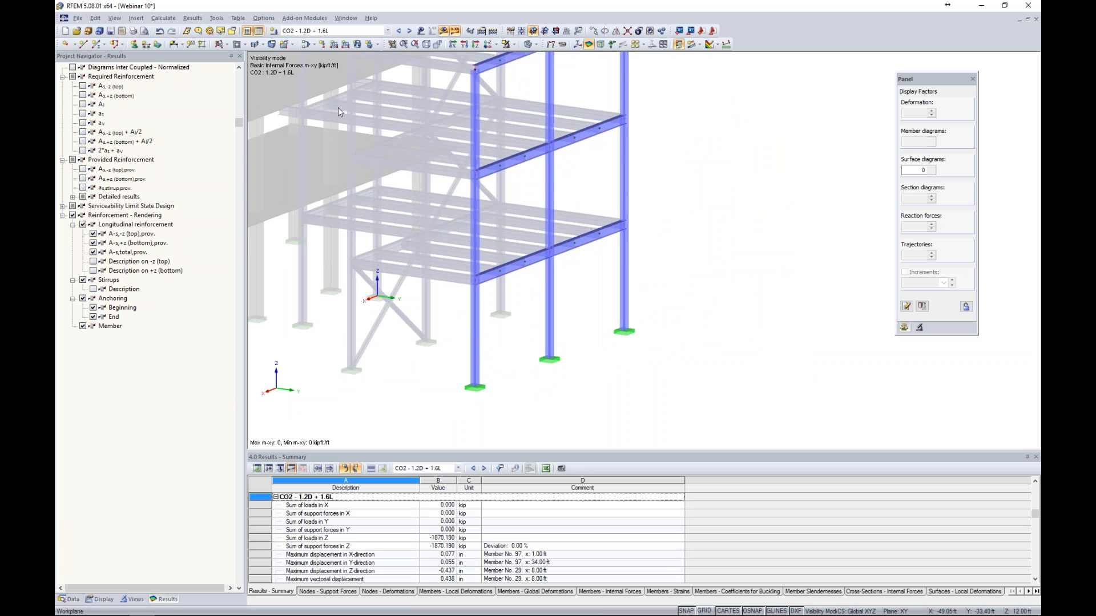
# Step: Display the nodal support reactions at the isolated steel frame's bases and step the results forward through CO3 to CO4 - 1.2D + W
pyautogui.click(72, 539)
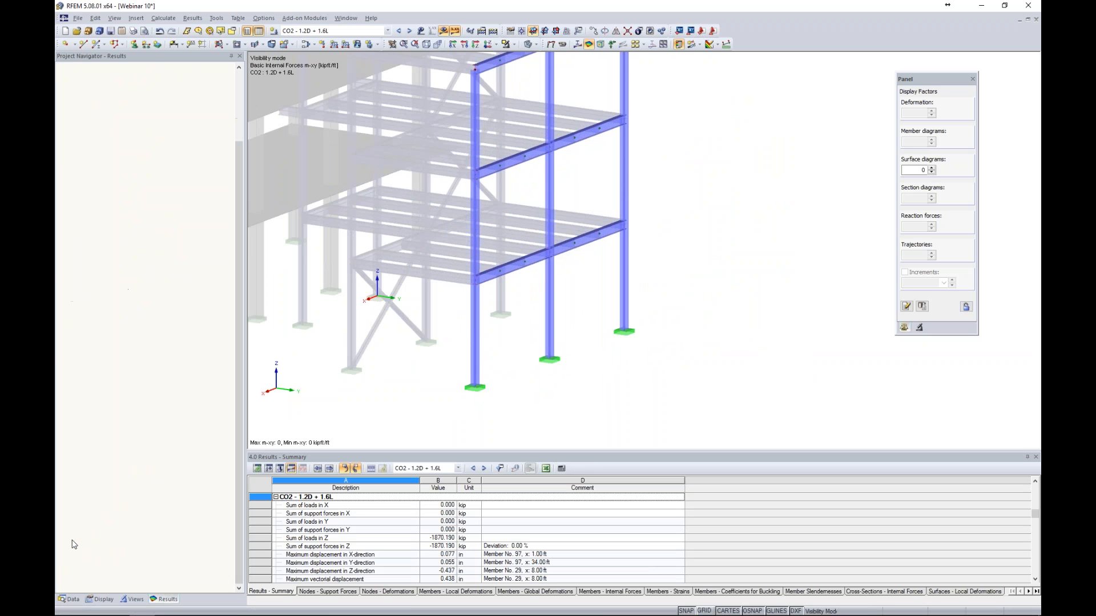
pyautogui.moveTo(531, 351); pyautogui.dragTo(577, 299, button='middle')
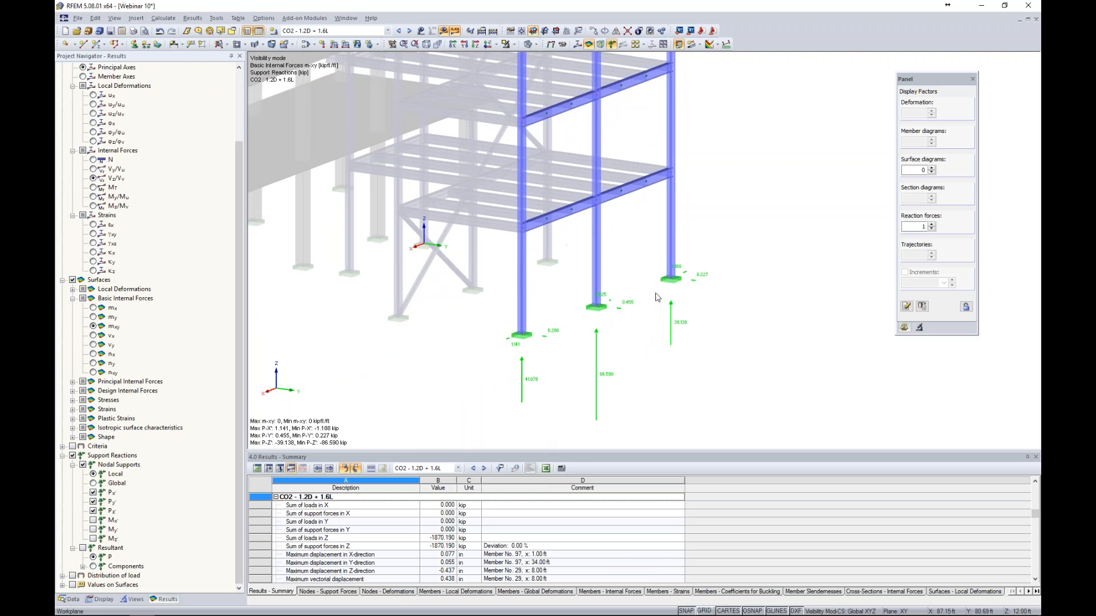
pyautogui.click(409, 30)
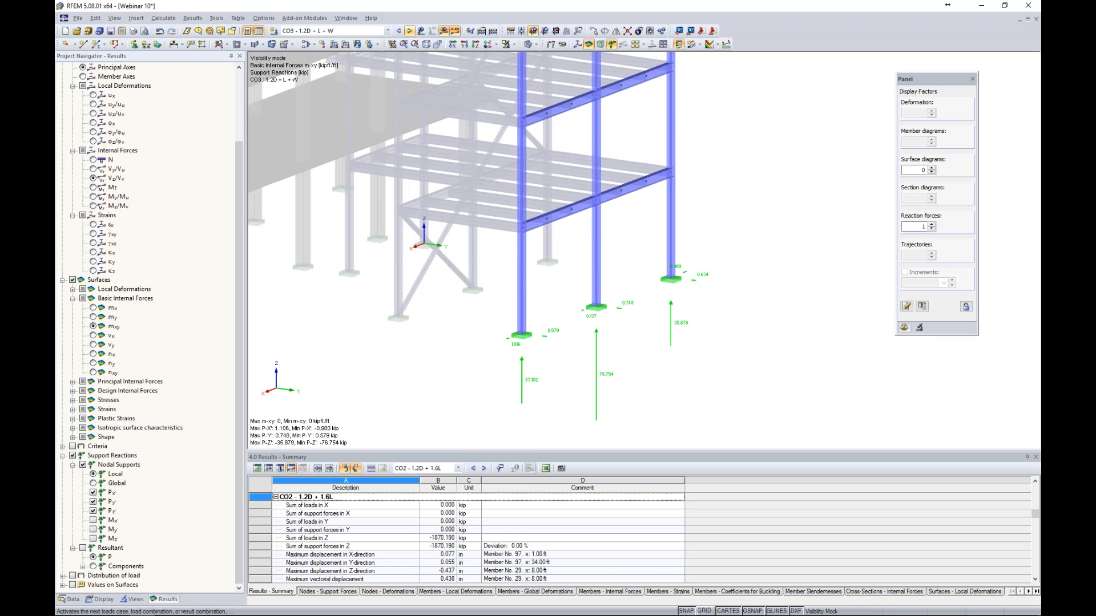
pyautogui.click(409, 30)
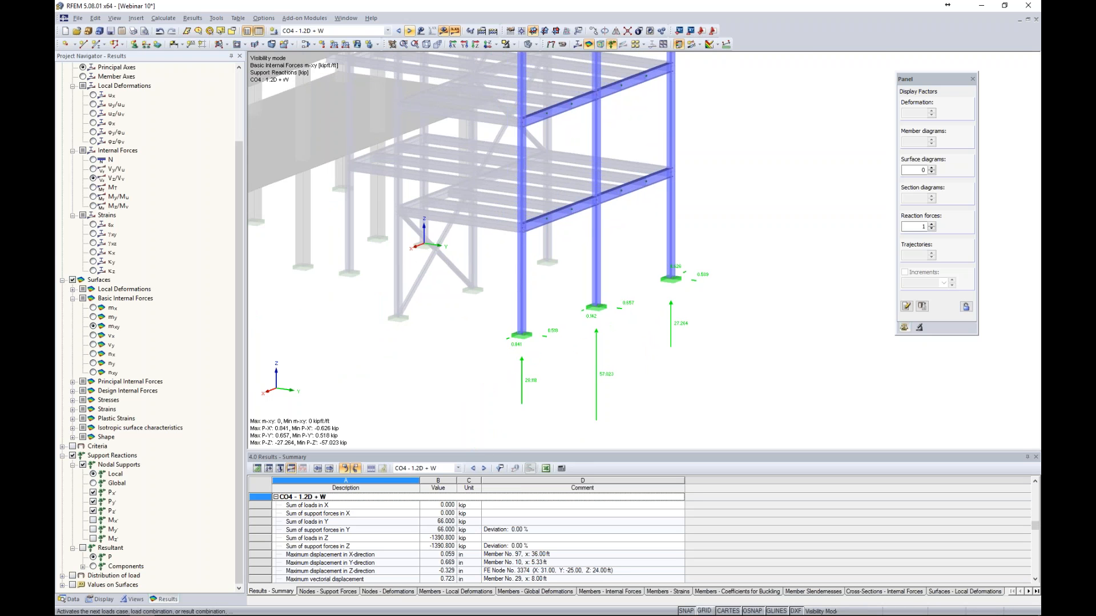
# Step: Mass print the current view's support reactions, without surface results, for all load cases and combinations to printout report PR1
pyautogui.click(133, 31)
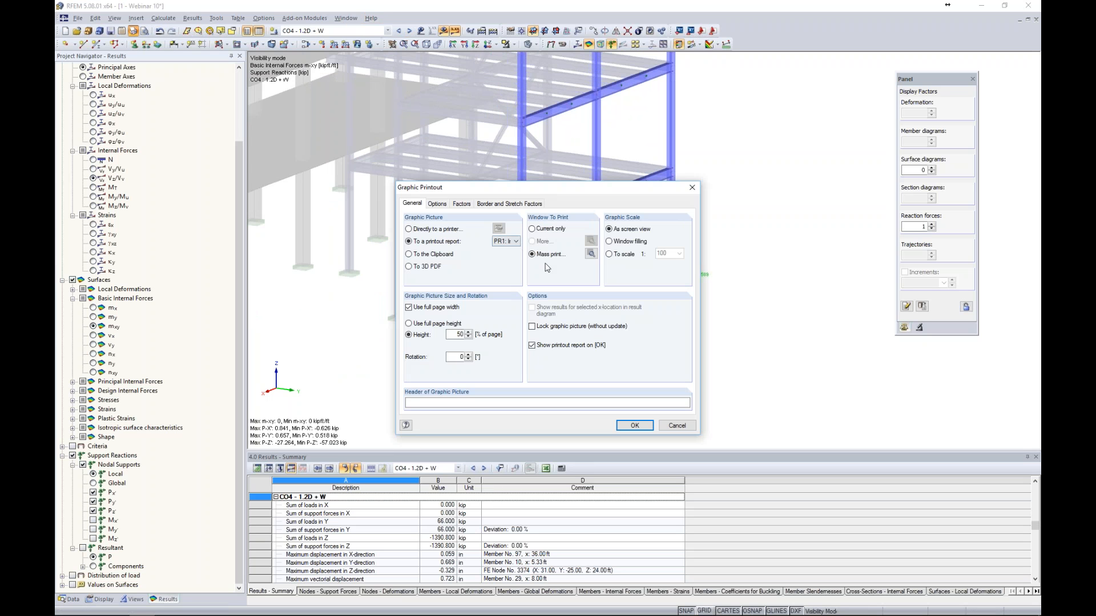
pyautogui.click(591, 254)
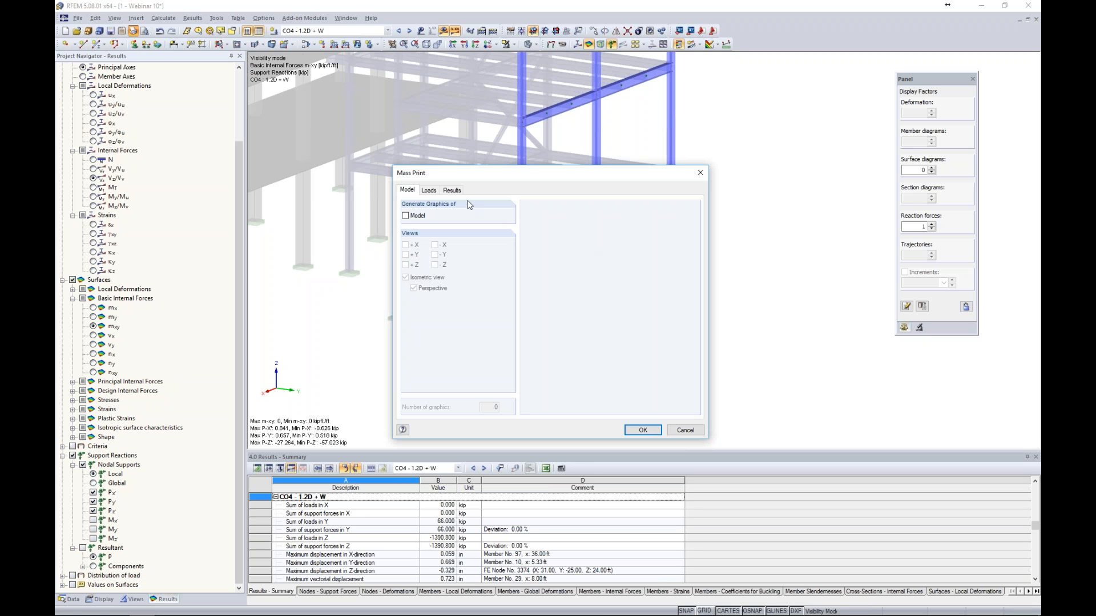
pyautogui.click(451, 191)
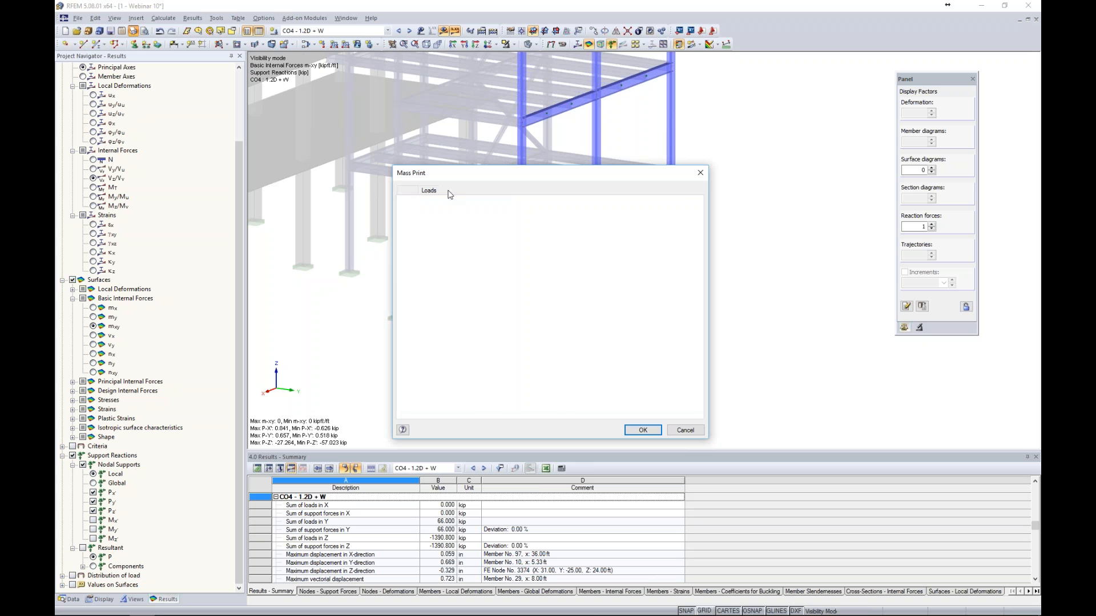
pyautogui.click(537, 297)
pyautogui.scroll(-3, 604, 299)
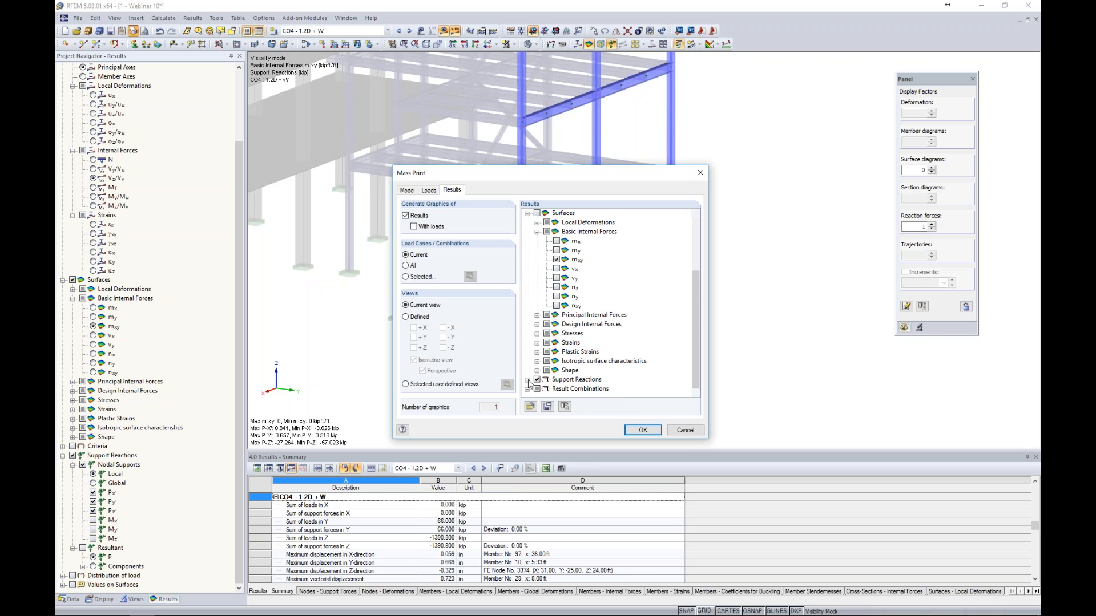
pyautogui.click(528, 380)
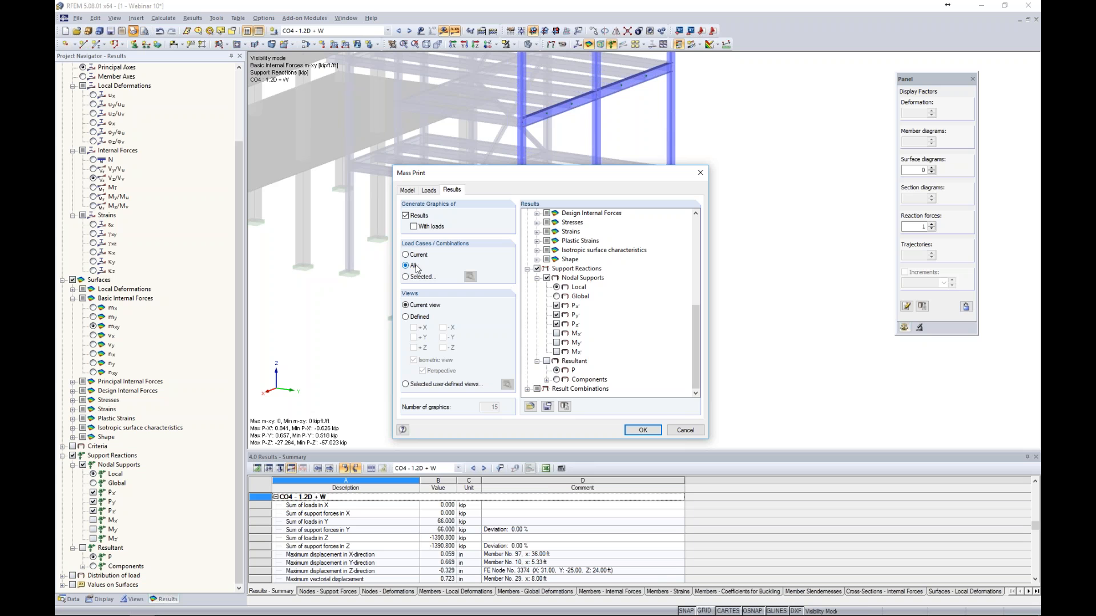
pyautogui.click(687, 430)
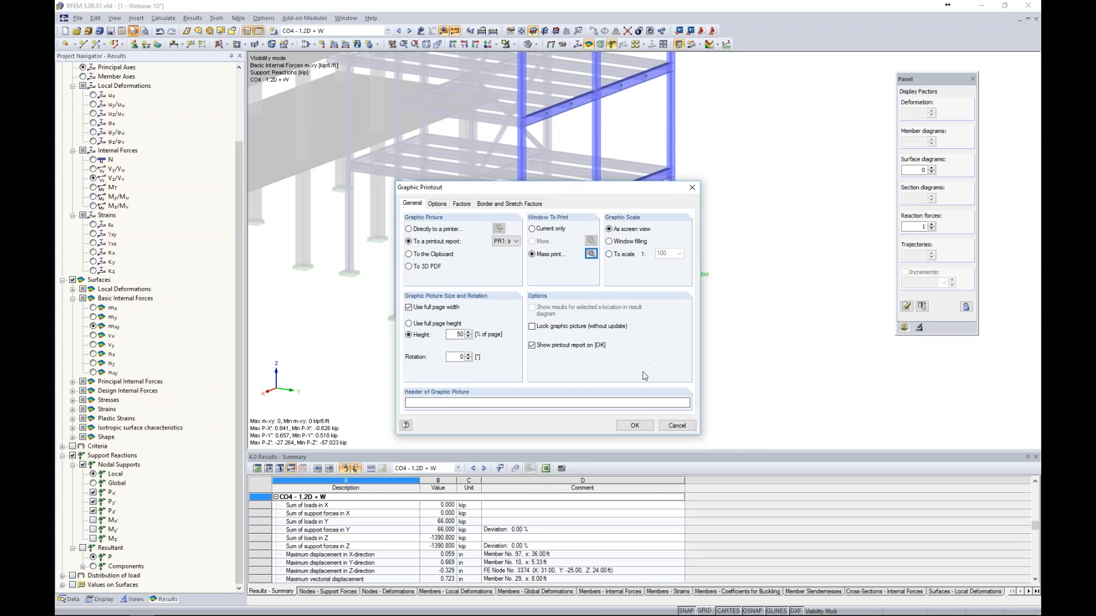
pyautogui.click(634, 426)
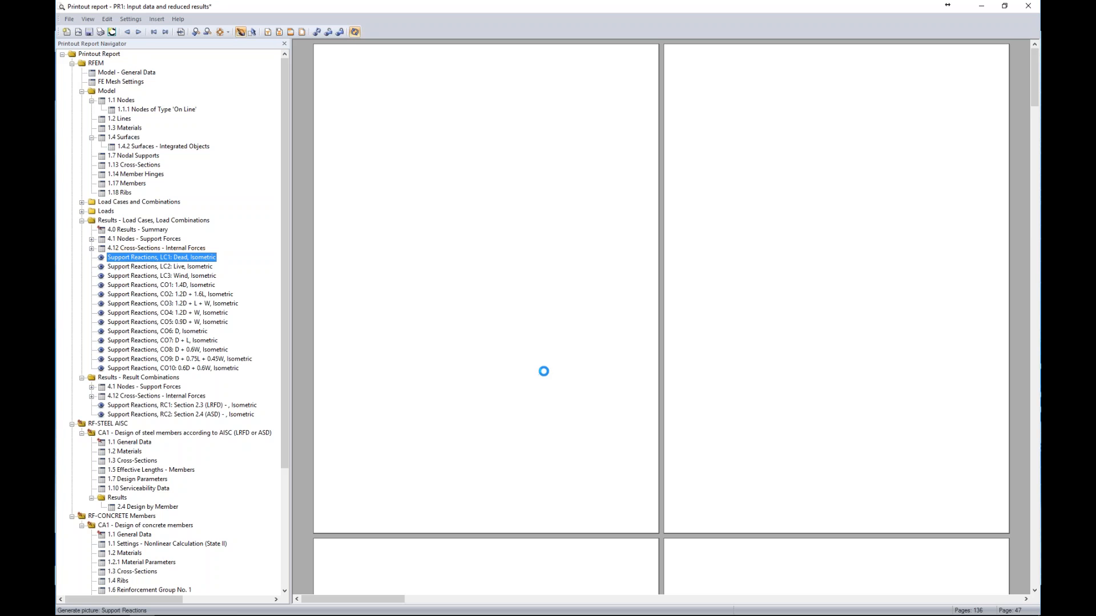
# Step: Review the support reaction graphics from LC2 through CO3 in the printout report, and save and close the report
pyautogui.scroll(1, 698, 390)
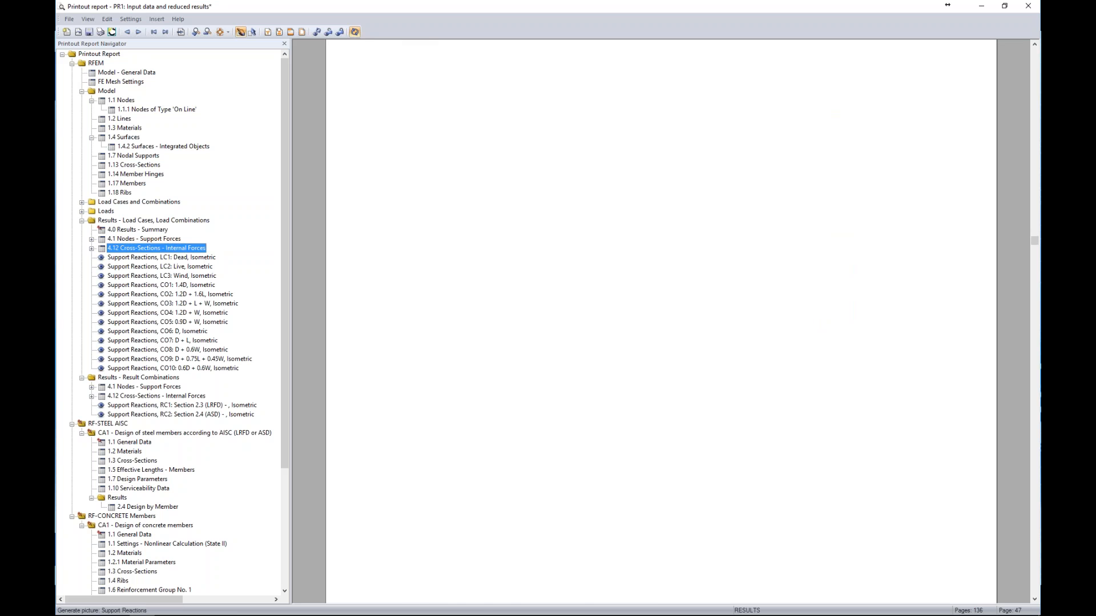
pyautogui.click(171, 267)
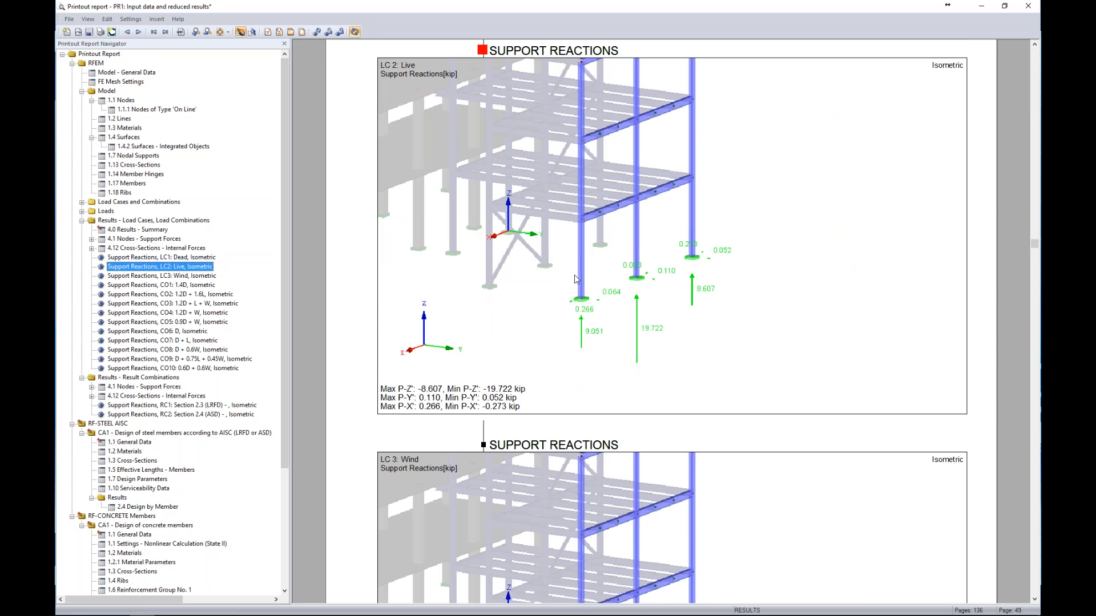
pyautogui.scroll(-8, 574, 275)
pyautogui.scroll(-6, 462, 414)
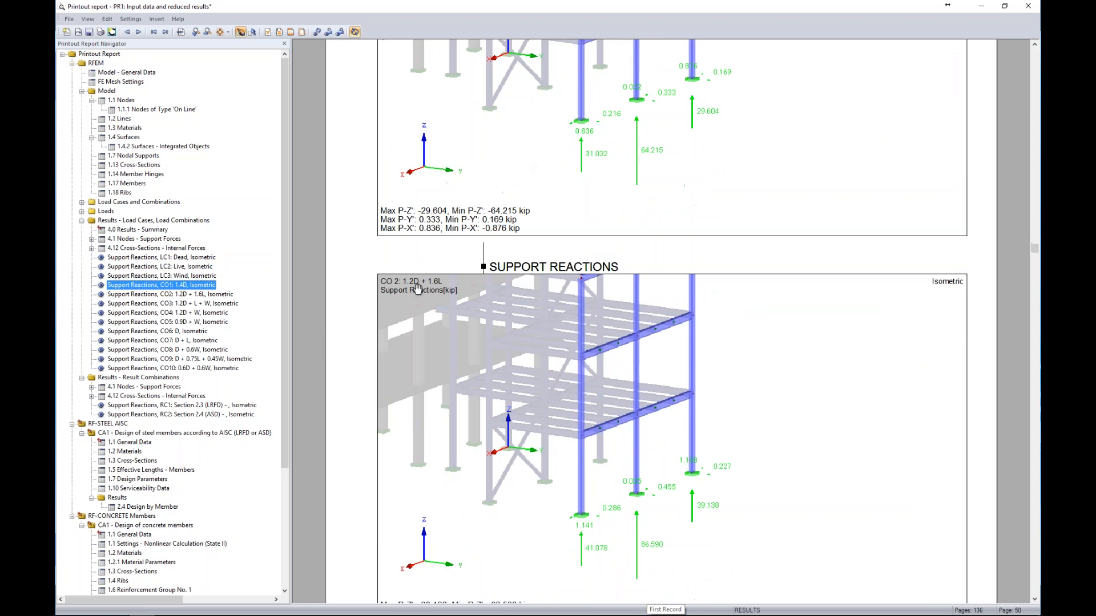
pyautogui.scroll(-6, 411, 311)
pyautogui.scroll(-3, 410, 311)
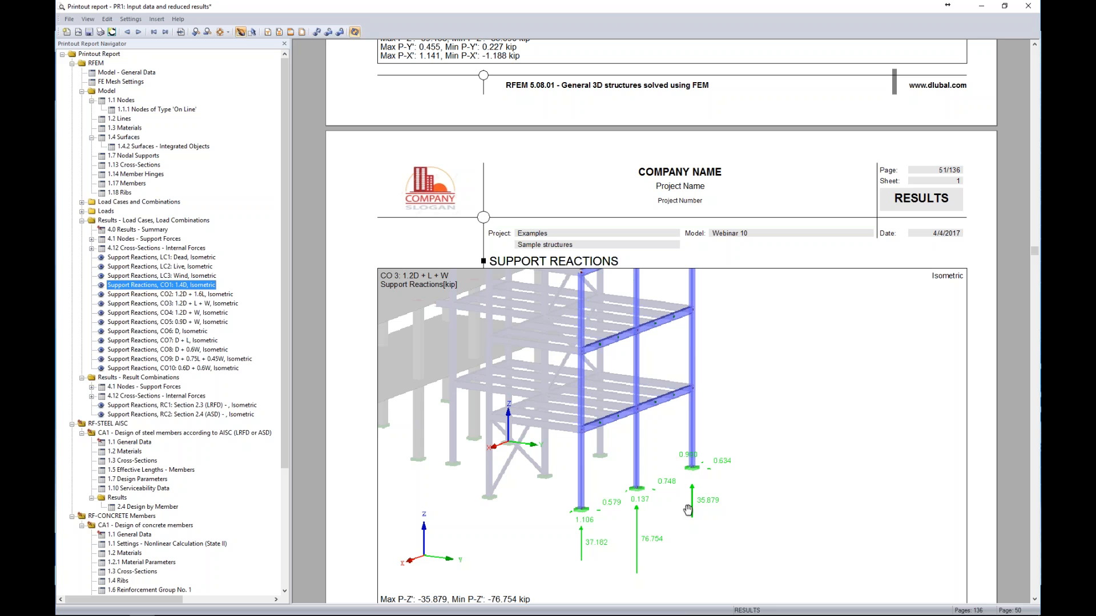
pyautogui.click(1029, 8)
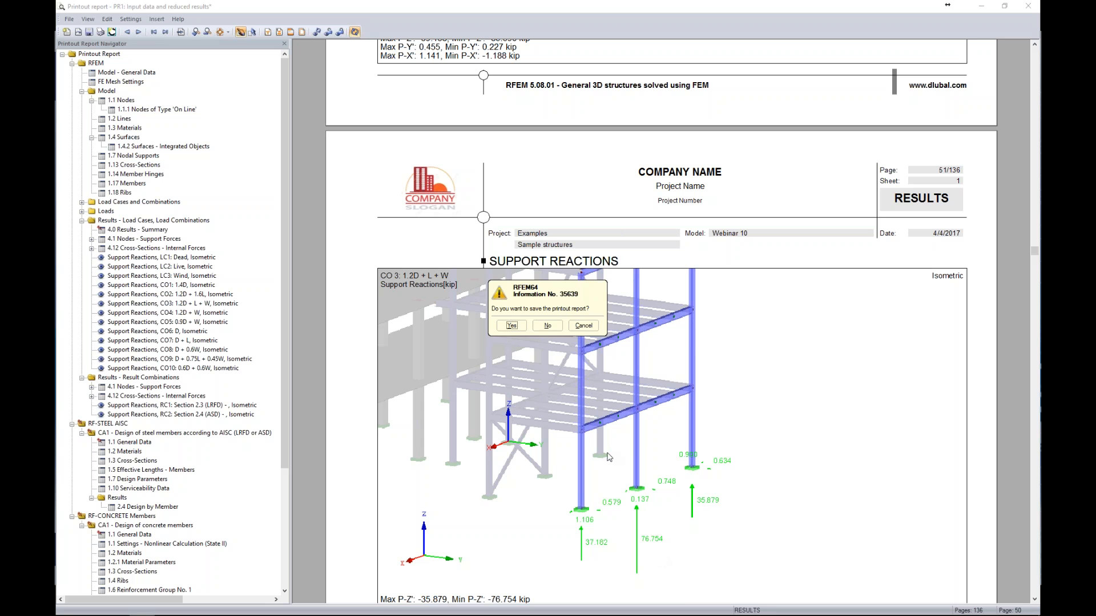
pyautogui.click(520, 326)
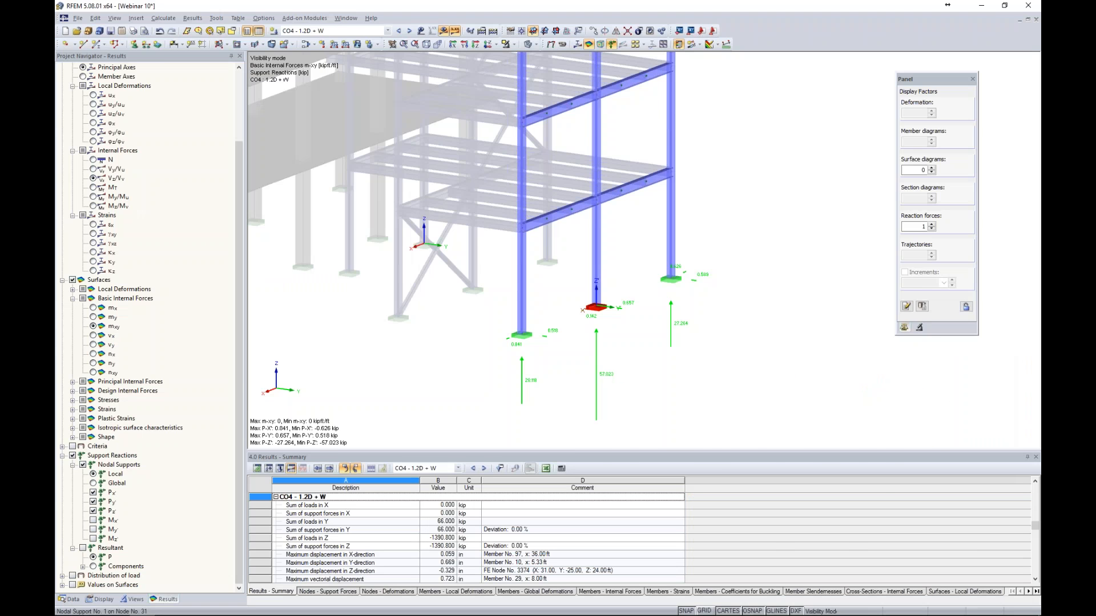
# Step: Switch to the running PowerPoint slide show of the RFEM introduction
pyautogui.hotkey('alt', 'Tab')
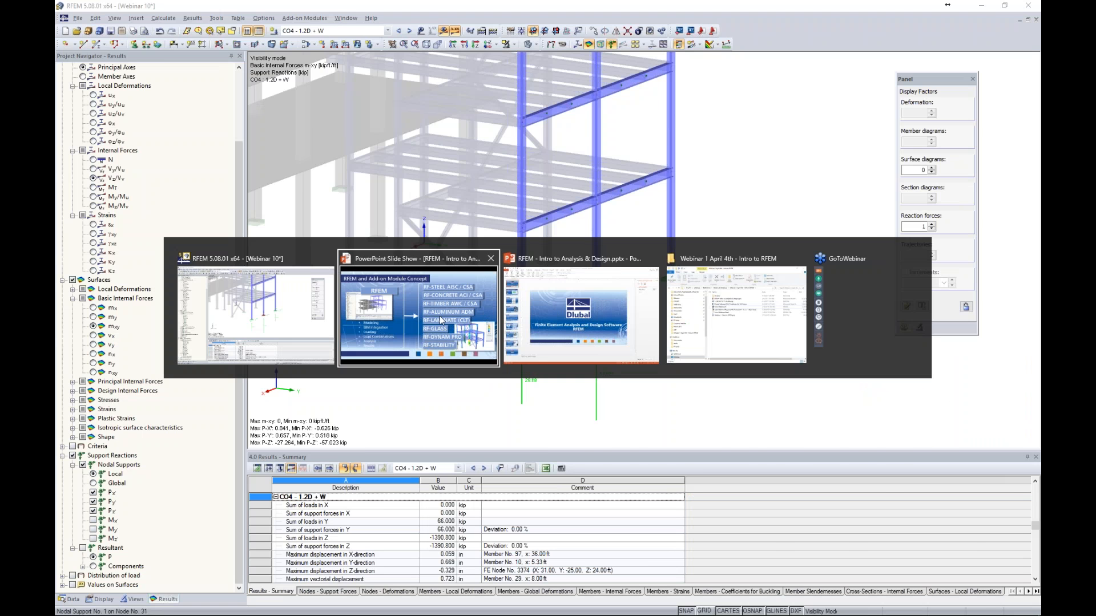
pyautogui.click(439, 316)
pyautogui.click(439, 316)
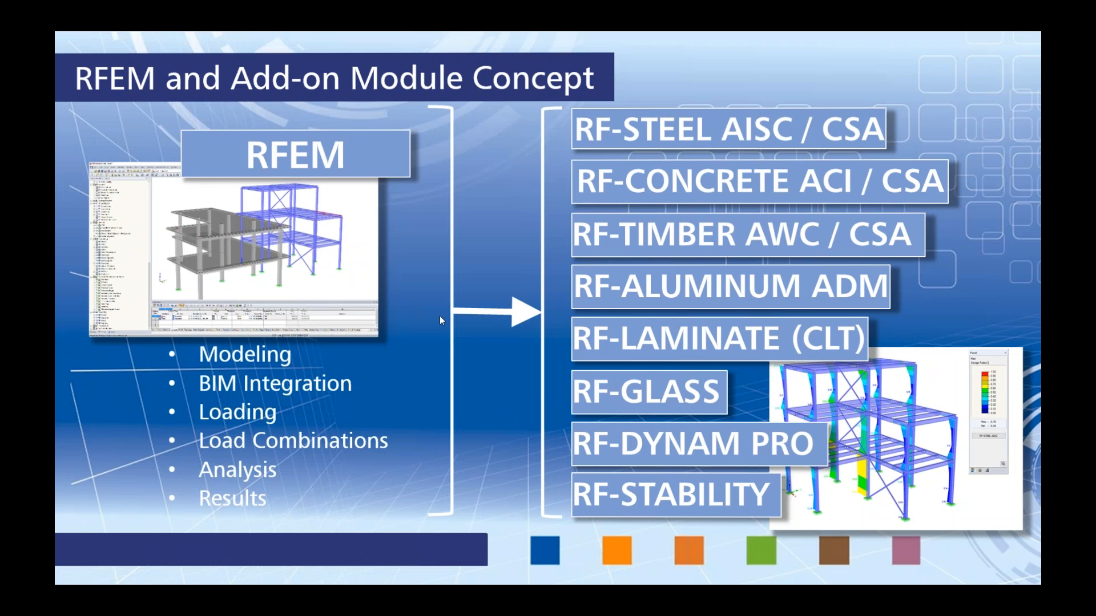